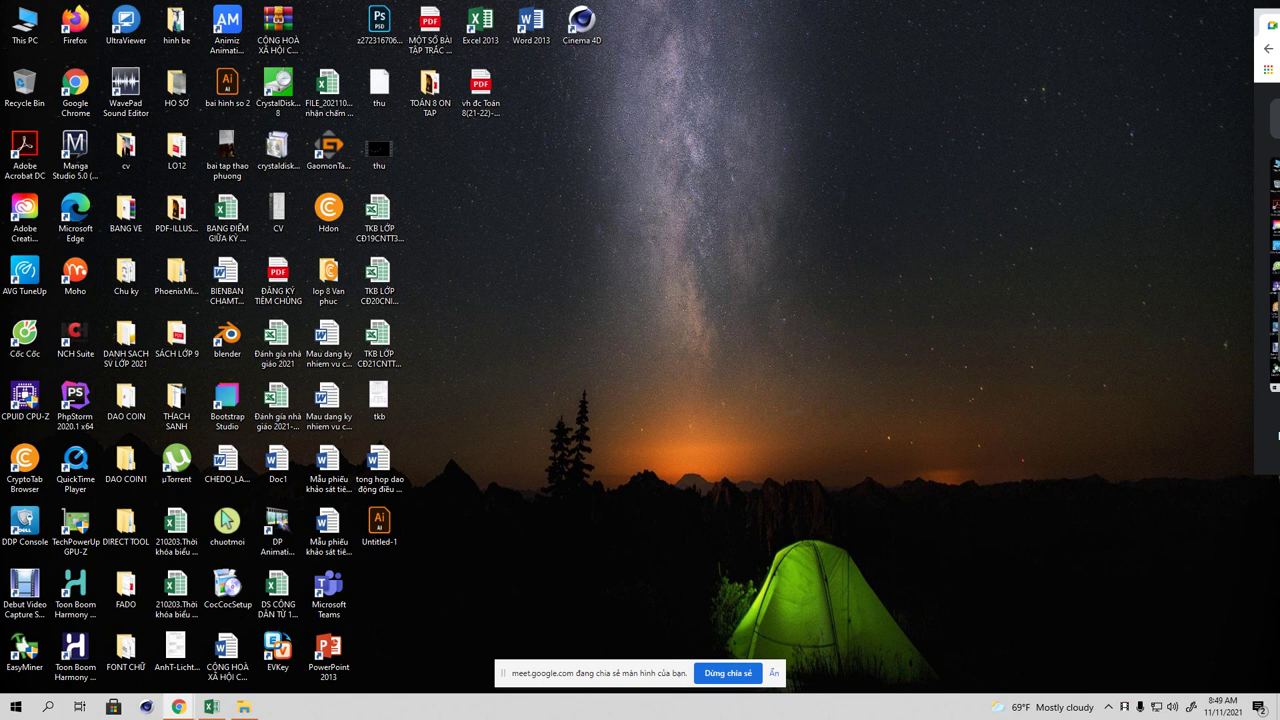
Step: Hide the Meet screen-sharing bar and switch to the Excel score-table workbook
{"action": "left_click", "coordinate": [774, 673]}
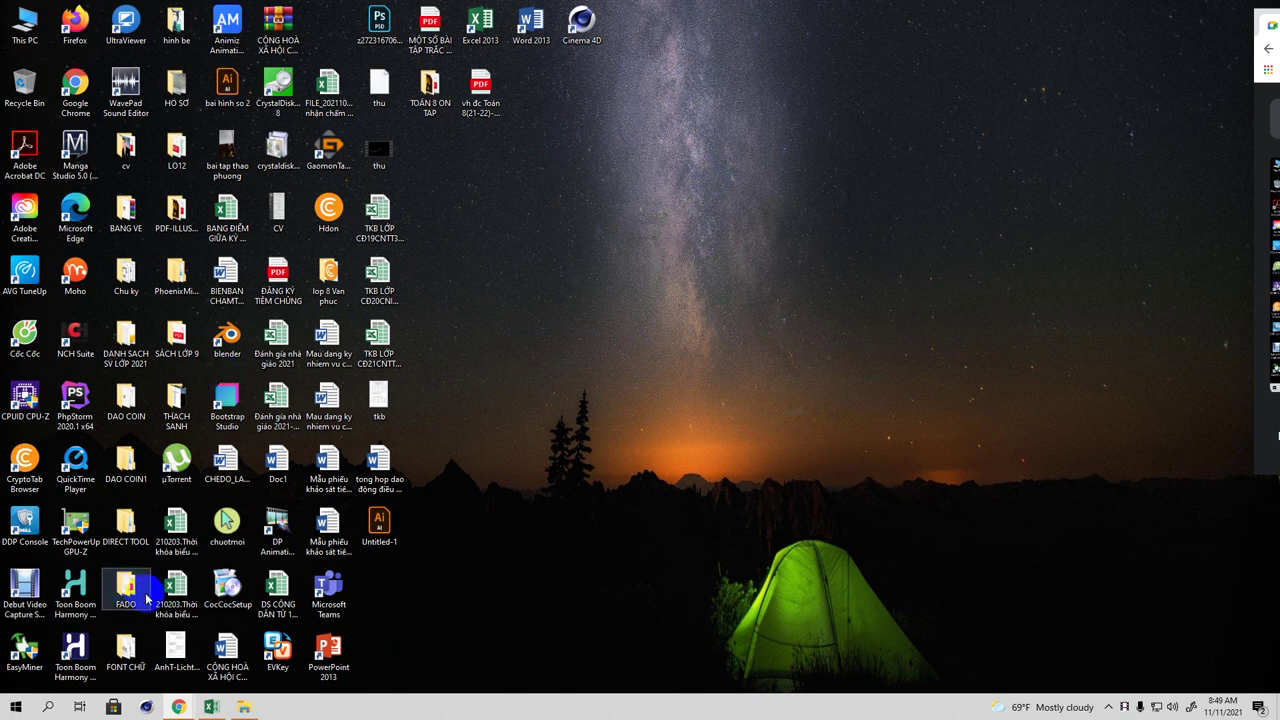
{"action": "left_click", "coordinate": [211, 707]}
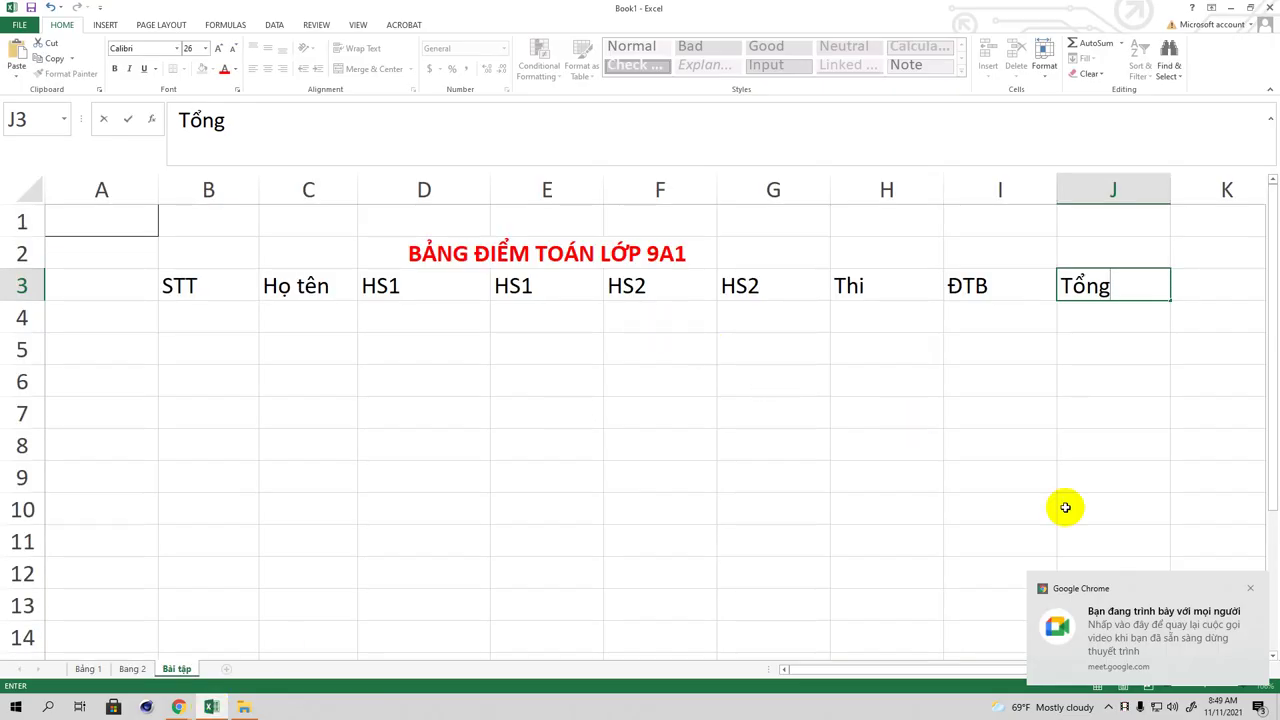
Step: Commit the Tổng header in J3 and dismiss the Chrome notification
{"action": "left_click", "coordinate": [1250, 588]}
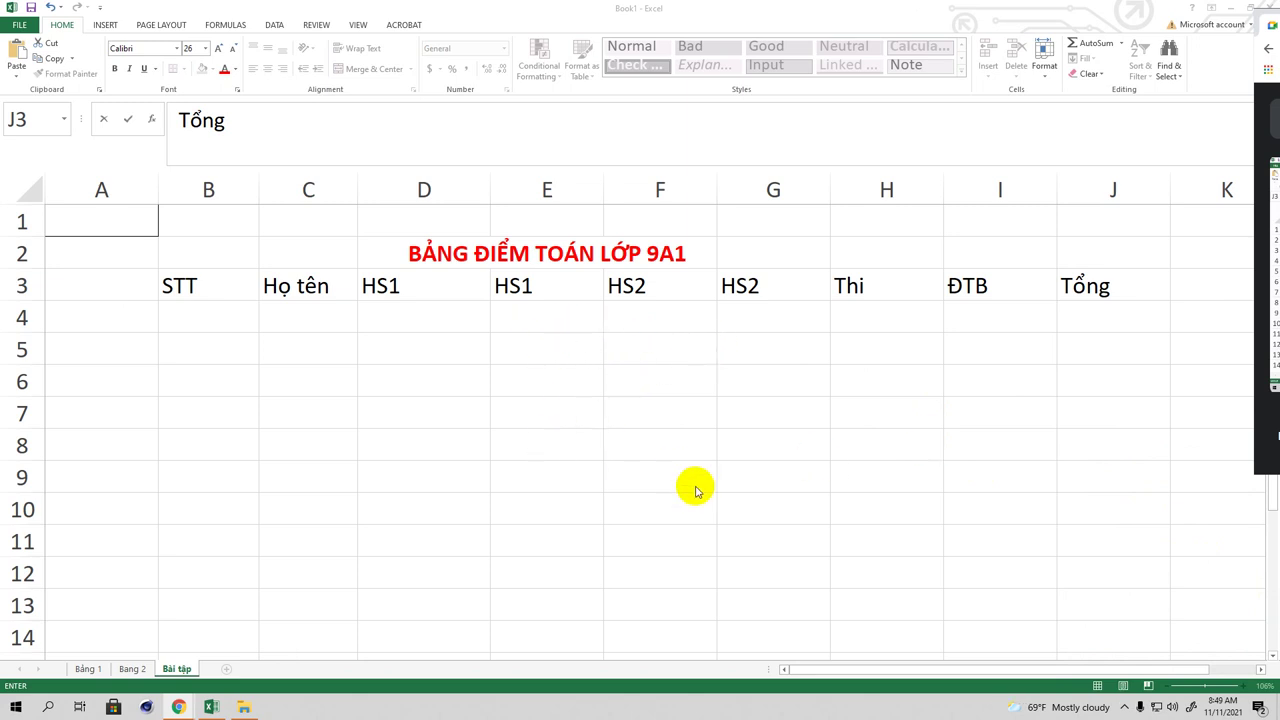
{"action": "left_click", "coordinate": [213, 322]}
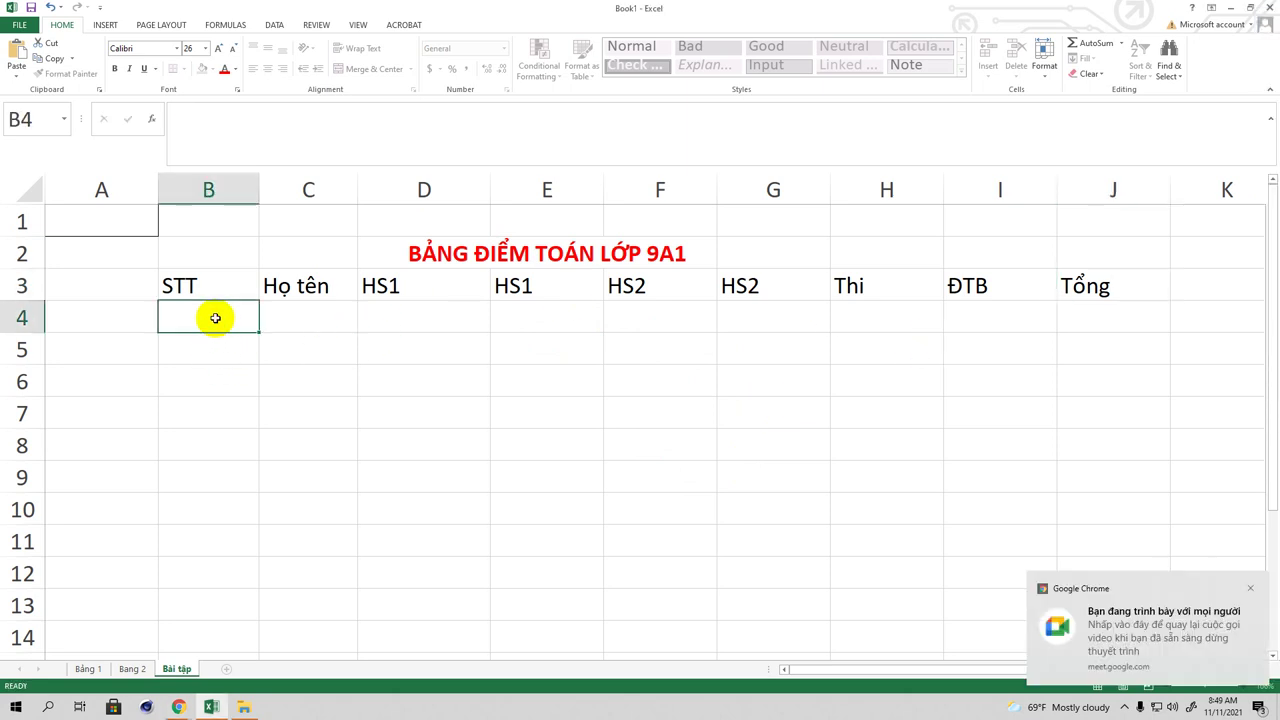
{"action": "left_click", "coordinate": [1255, 592]}
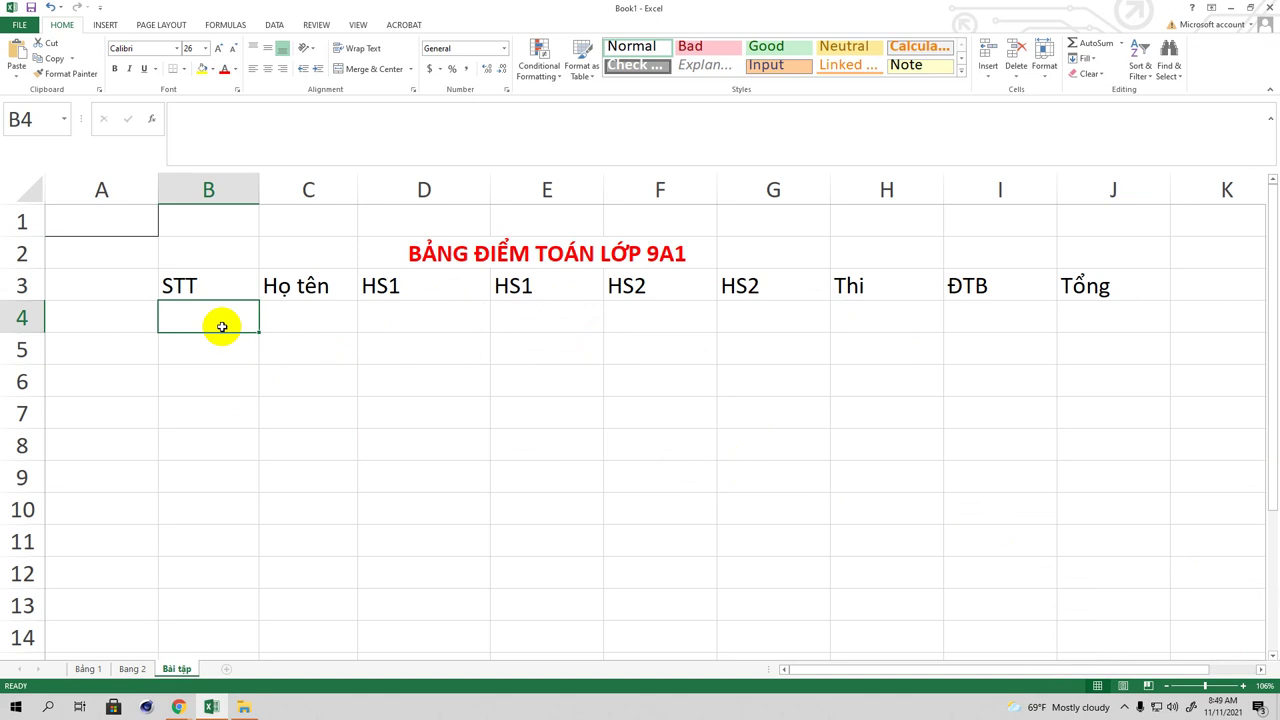
Step: Enter 1 in B4 and 2 in B5 to seed the STT series
{"action": "type", "text": "1"}
{"action": "left_click", "coordinate": [216, 352]}
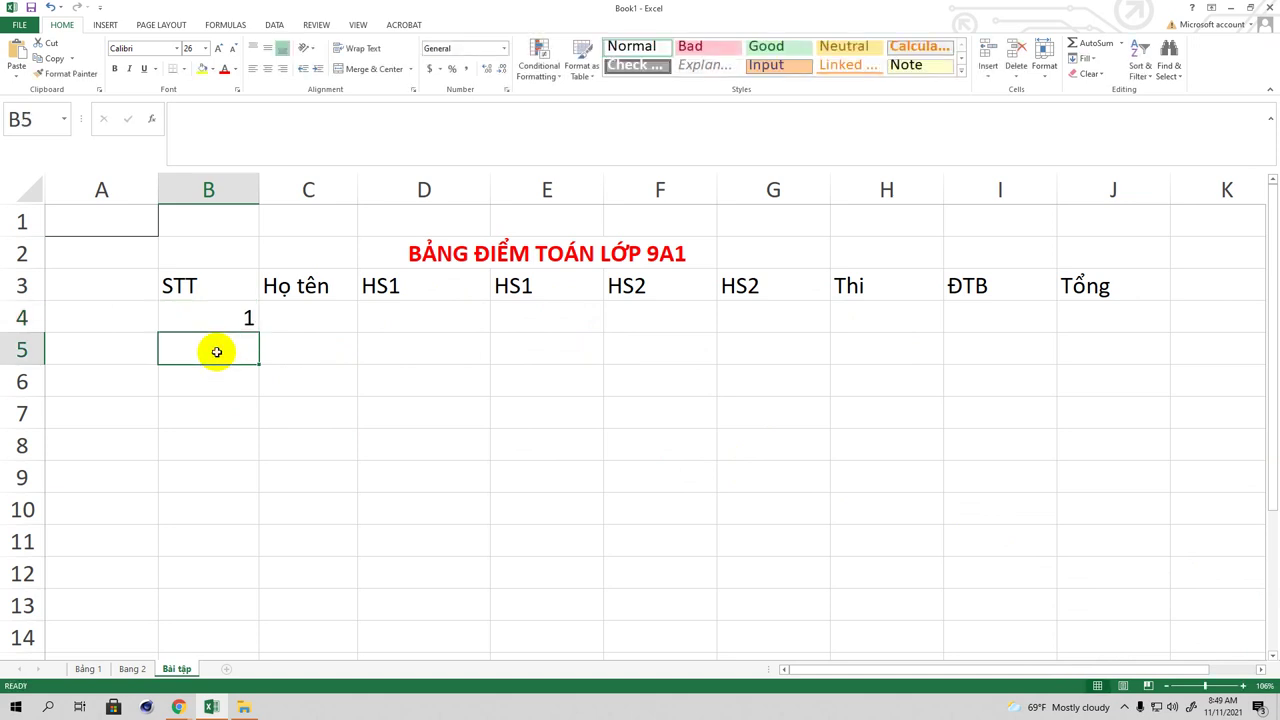
{"action": "type", "text": "2"}
{"action": "left_click", "coordinate": [234, 380]}
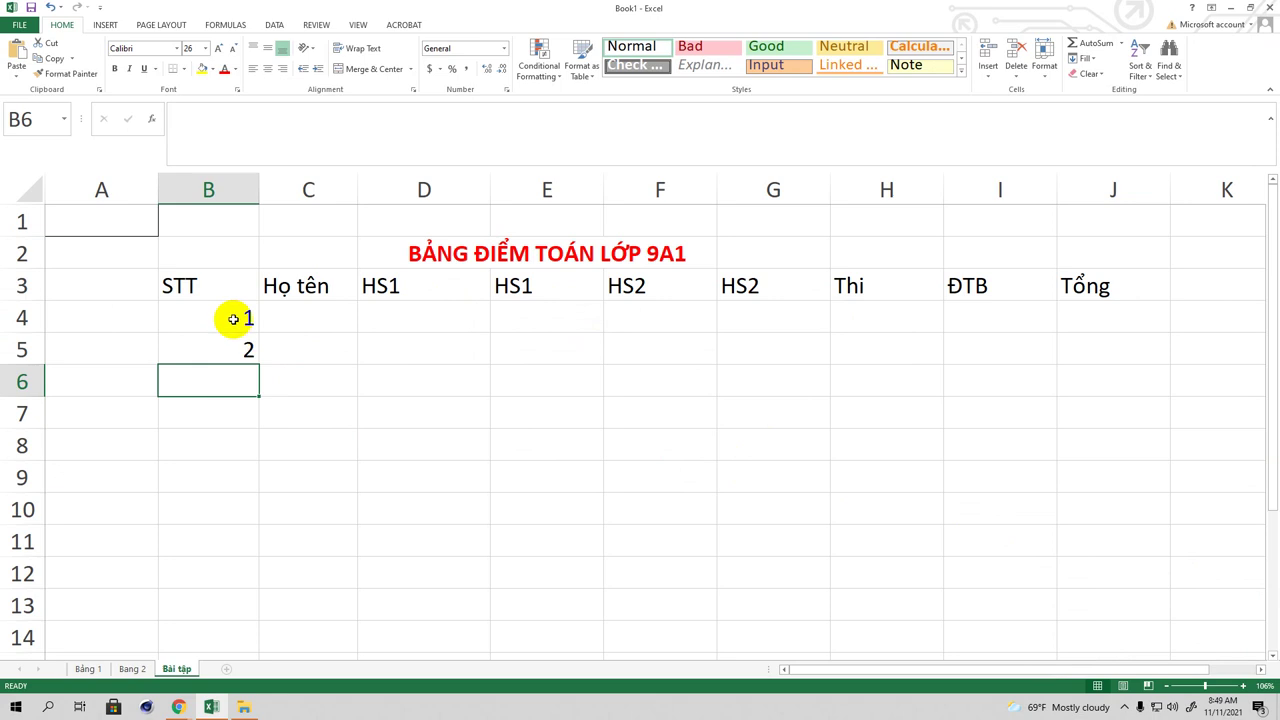
Step: Fill the 1, 2 series down column B to reach 10 in B13
{"action": "left_click", "coordinate": [233, 319]}
{"action": "left_click_drag", "start_coordinate": [233, 319], "coordinate": [230, 348]}
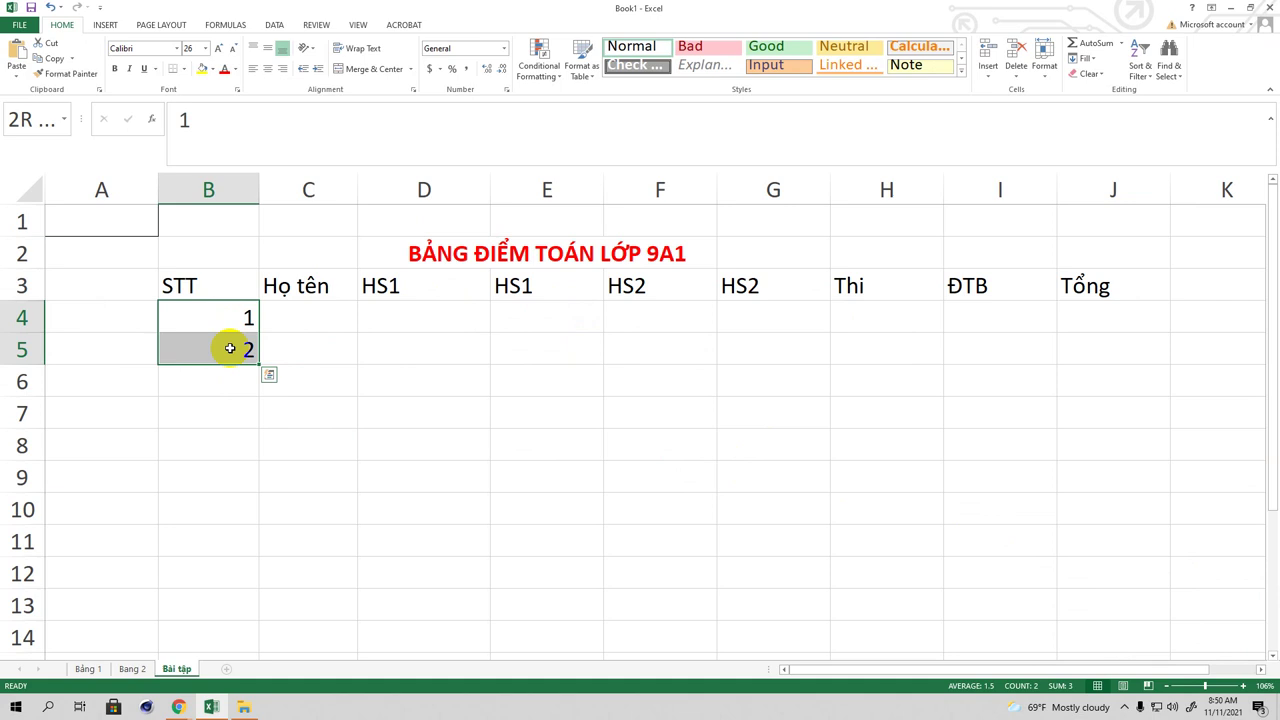
{"action": "left_click_drag", "start_coordinate": [230, 348], "coordinate": [229, 346]}
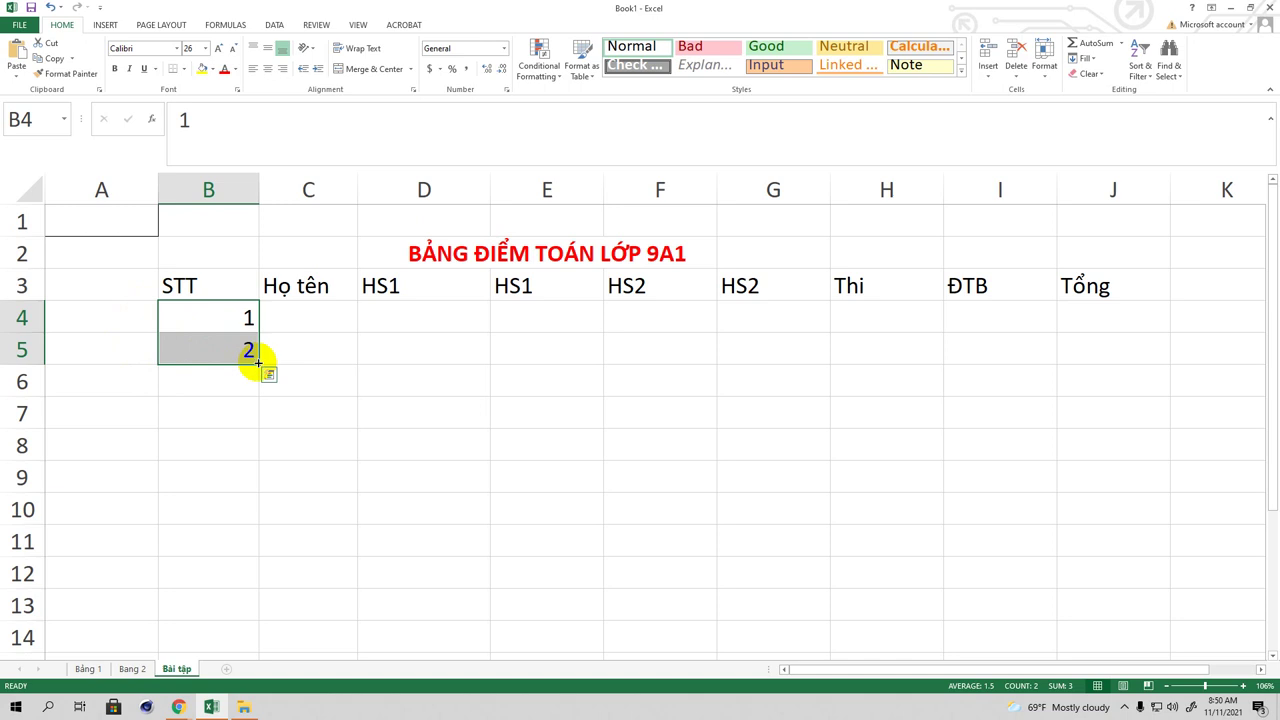
{"action": "mouse_move", "coordinate": [258, 362]}
{"action": "left_mouse_down"}
{"action": "mouse_move", "coordinate": [257, 671]}
{"action": "mouse_move", "coordinate": [263, 366]}
{"action": "mouse_move", "coordinate": [266, 382]}
{"action": "left_mouse_up"}
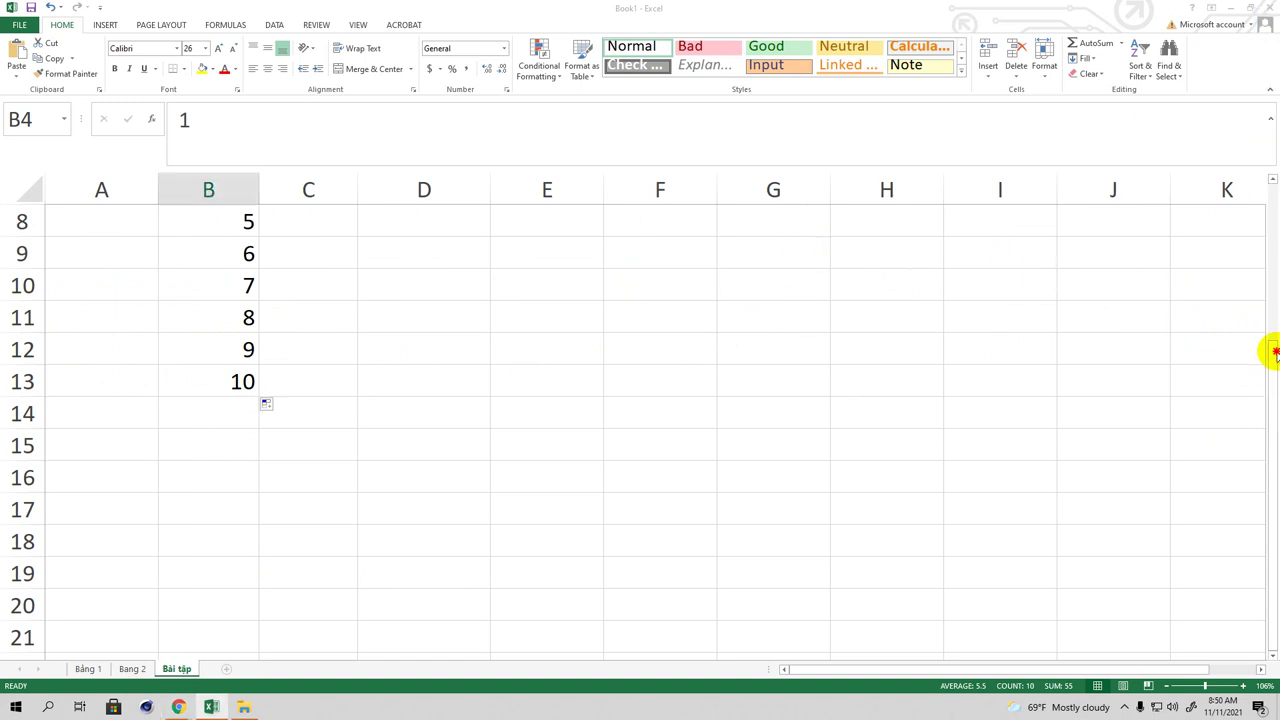
{"action": "left_click", "coordinate": [1123, 369]}
{"action": "left_click_drag", "start_coordinate": [1268, 366], "coordinate": [1268, 230]}
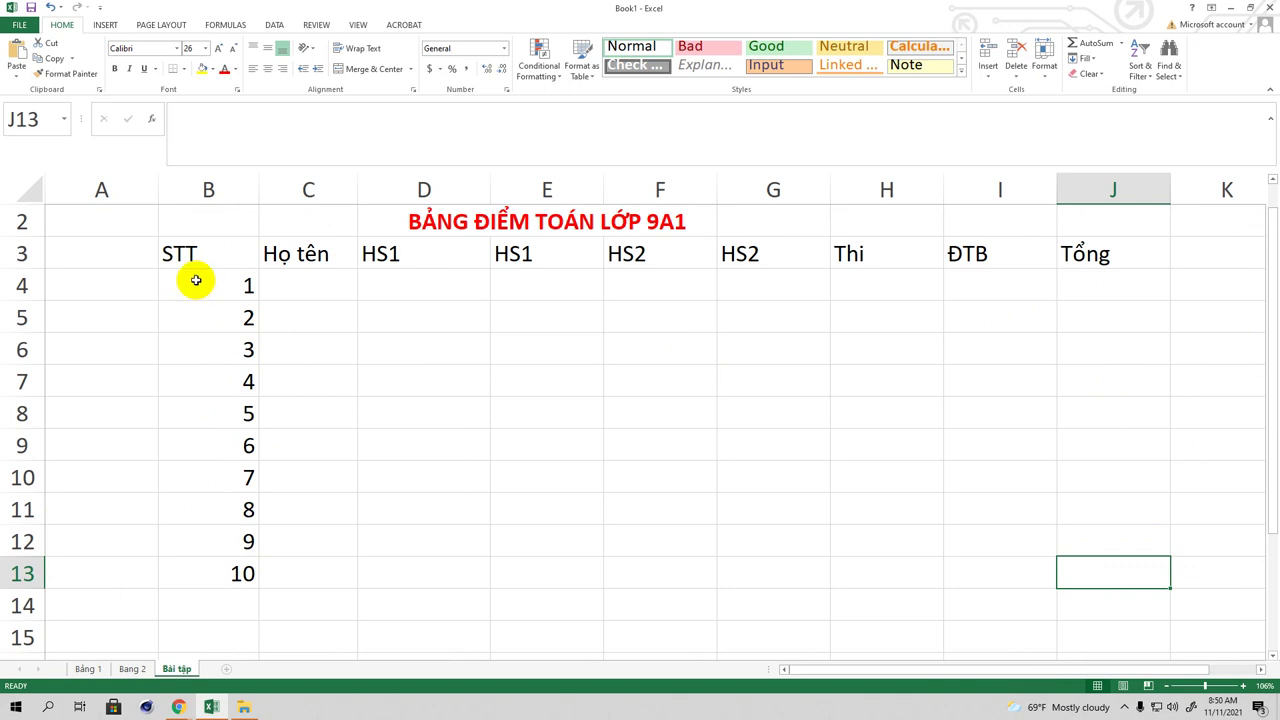
Step: Center B4:J13, left-align the names range C4:C13, and widen column C
{"action": "left_click_drag", "start_coordinate": [200, 280], "coordinate": [1079, 576]}
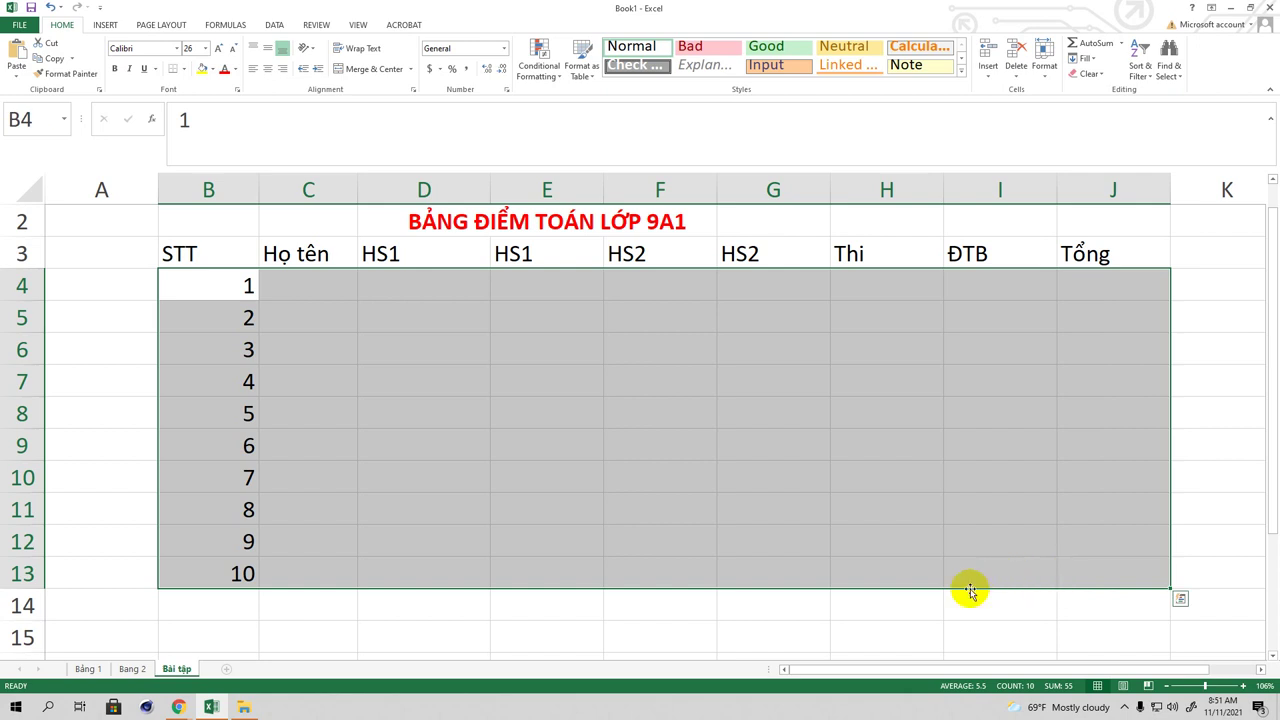
{"action": "left_click", "coordinate": [268, 75]}
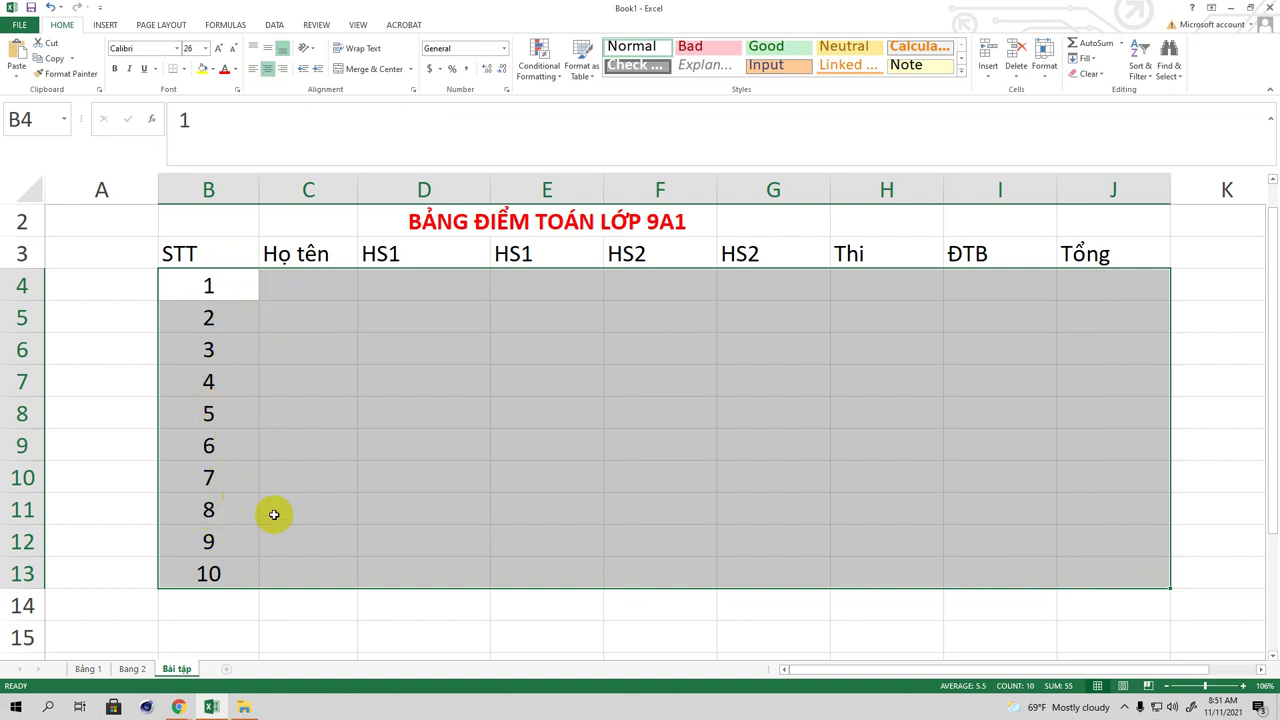
{"action": "left_click", "coordinate": [291, 286]}
{"action": "left_click_drag", "start_coordinate": [291, 294], "coordinate": [308, 568]}
{"action": "left_click", "coordinate": [254, 68]}
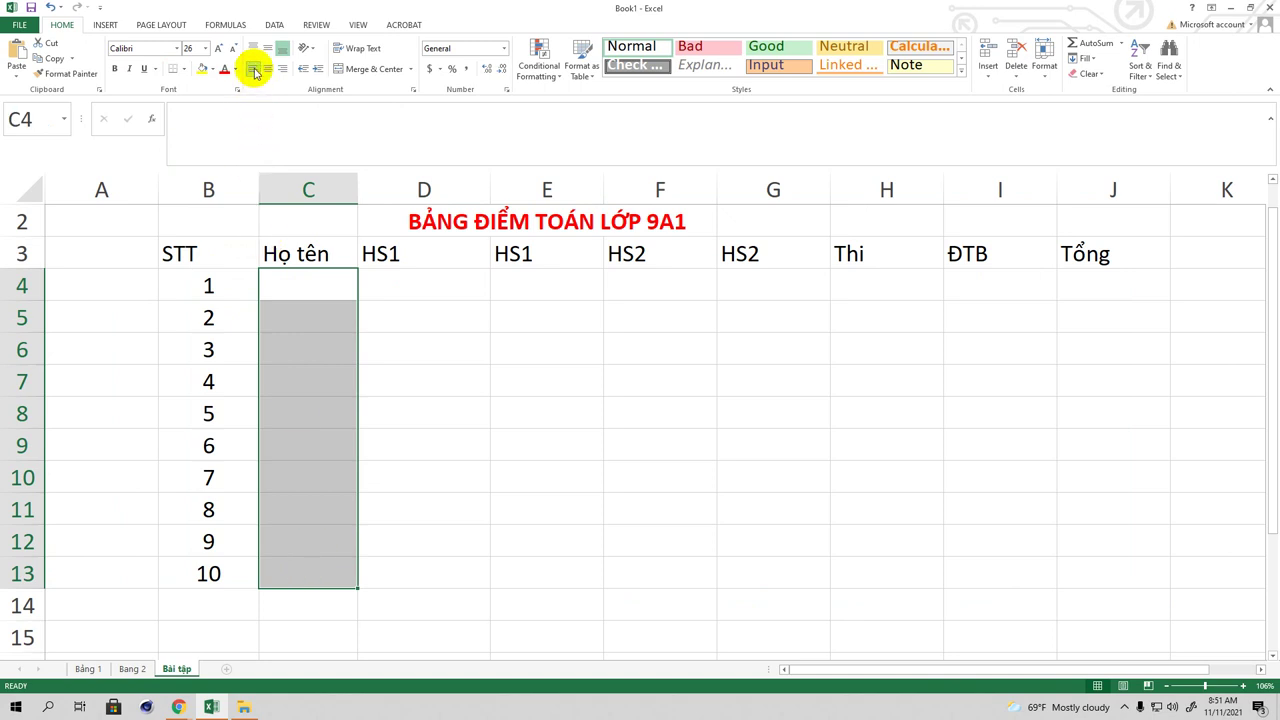
{"action": "left_click_drag", "start_coordinate": [357, 190], "coordinate": [432, 190]}
{"action": "left_click", "coordinate": [334, 295]}
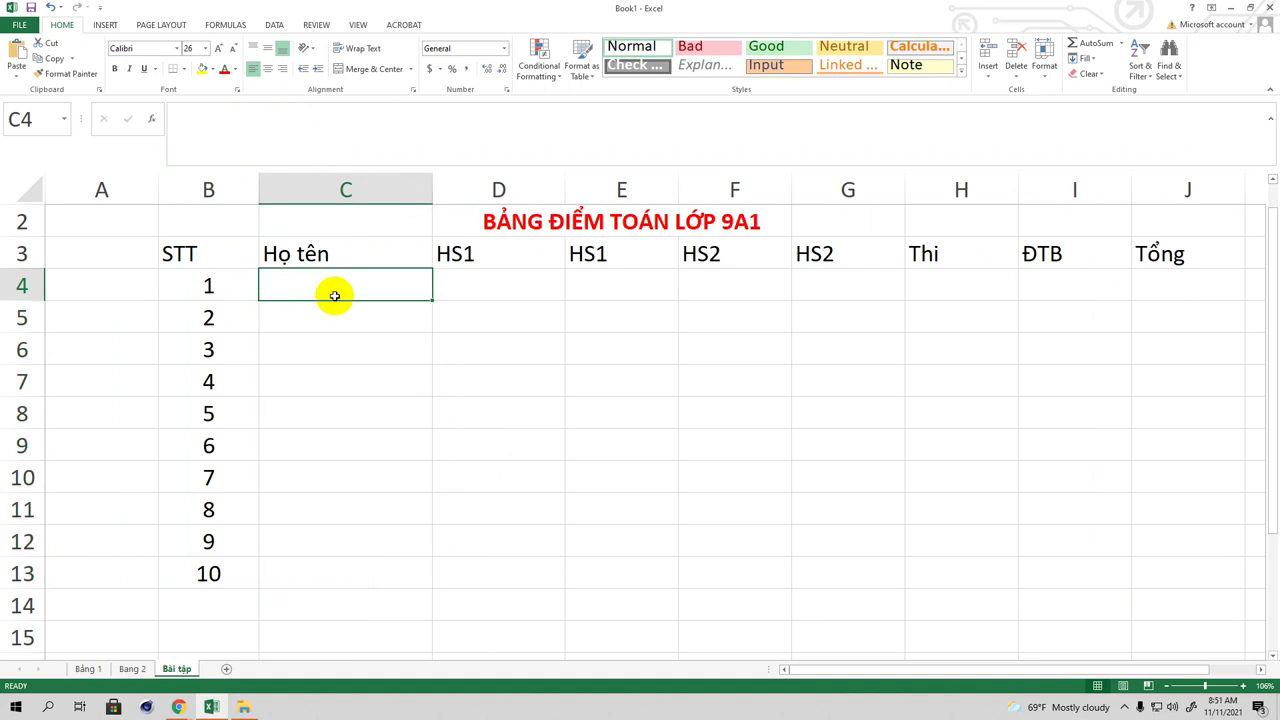
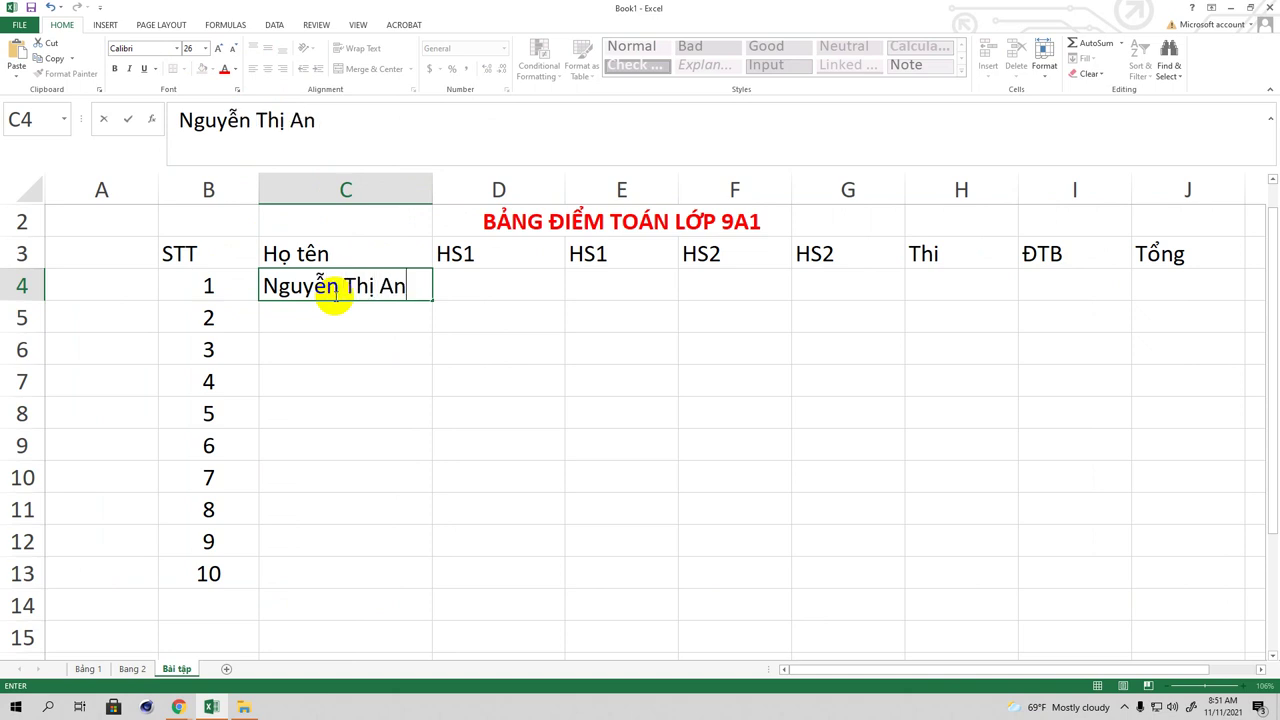
Step: Enter the full names of students 1–3 in C4:C6
{"action": "left_click", "coordinate": [343, 315]}
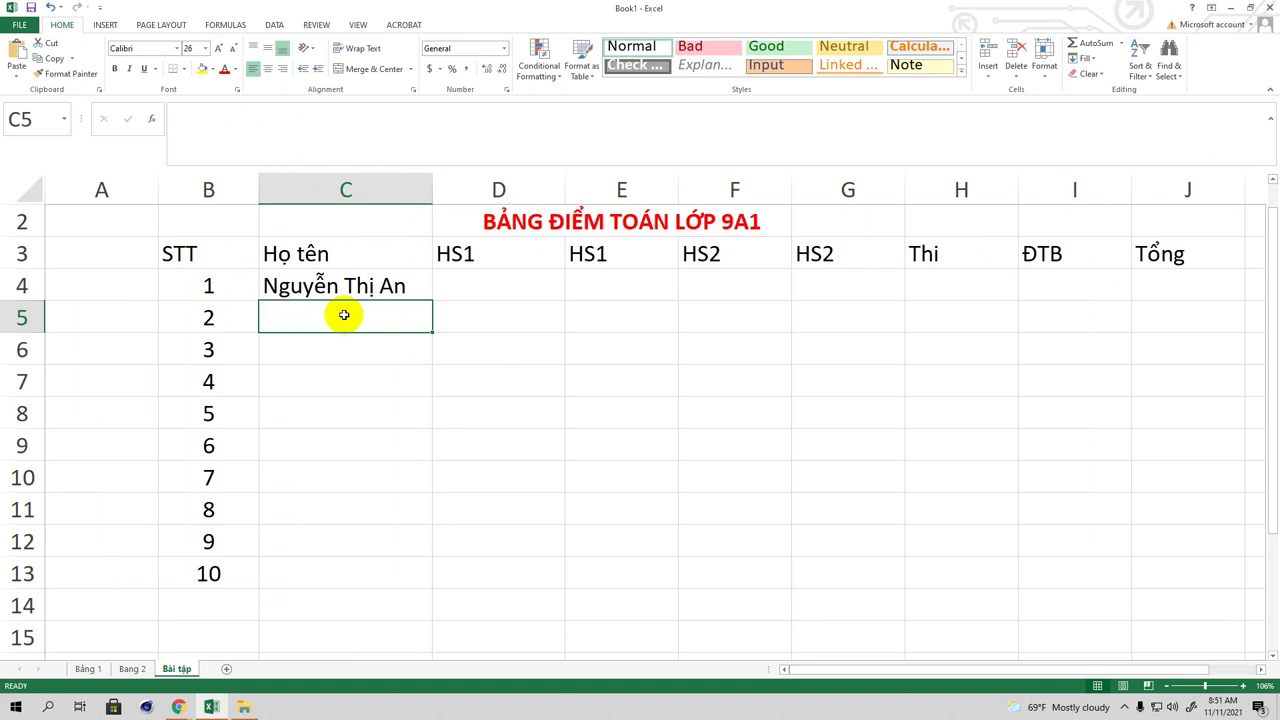
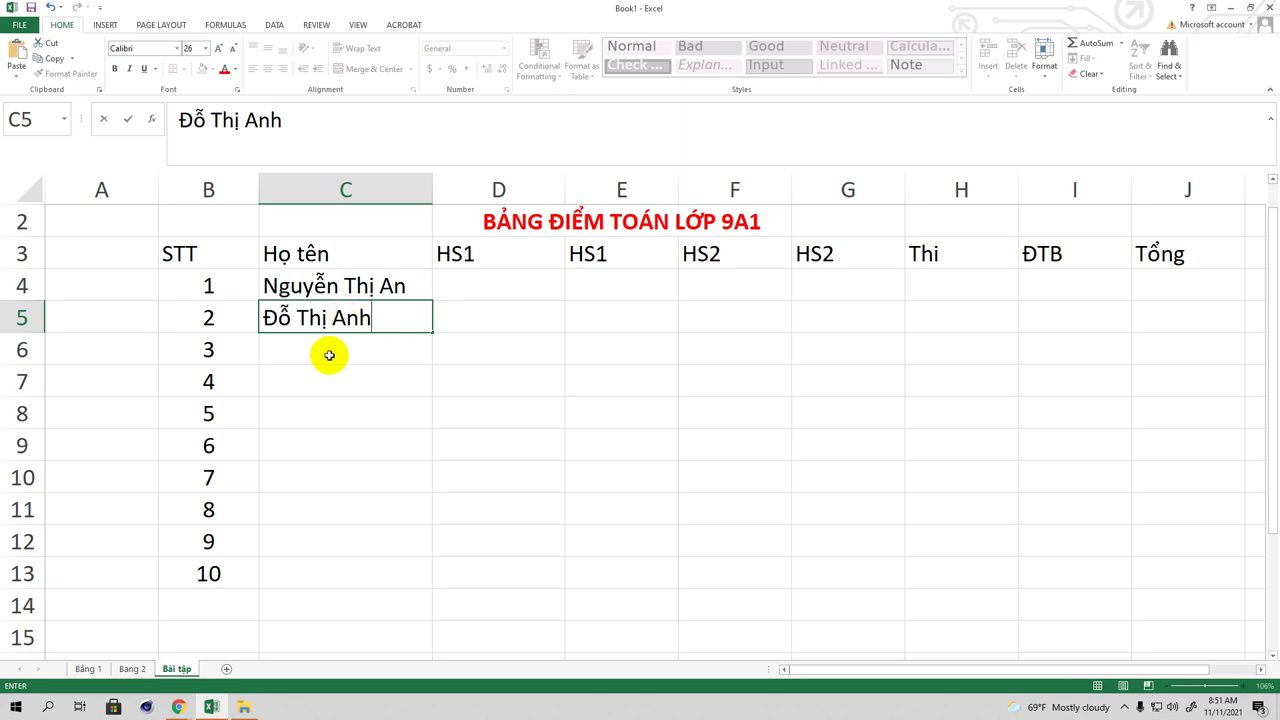
{"action": "left_click", "coordinate": [327, 354]}
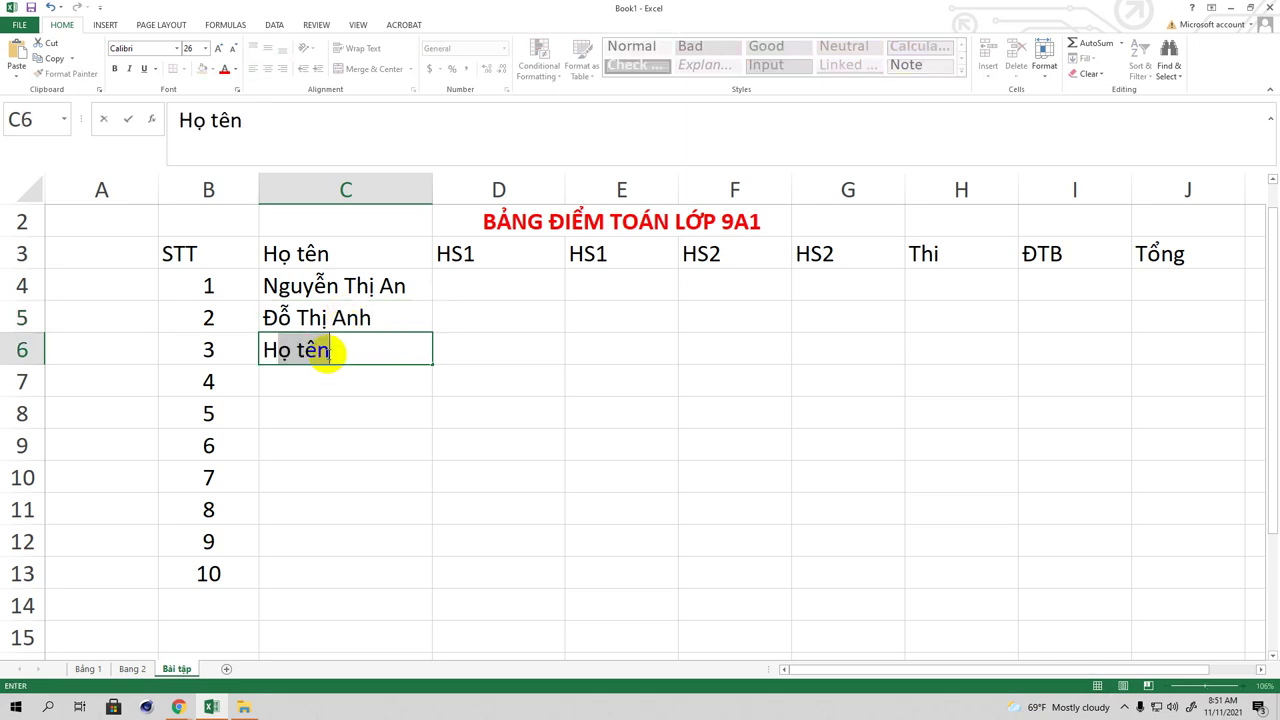
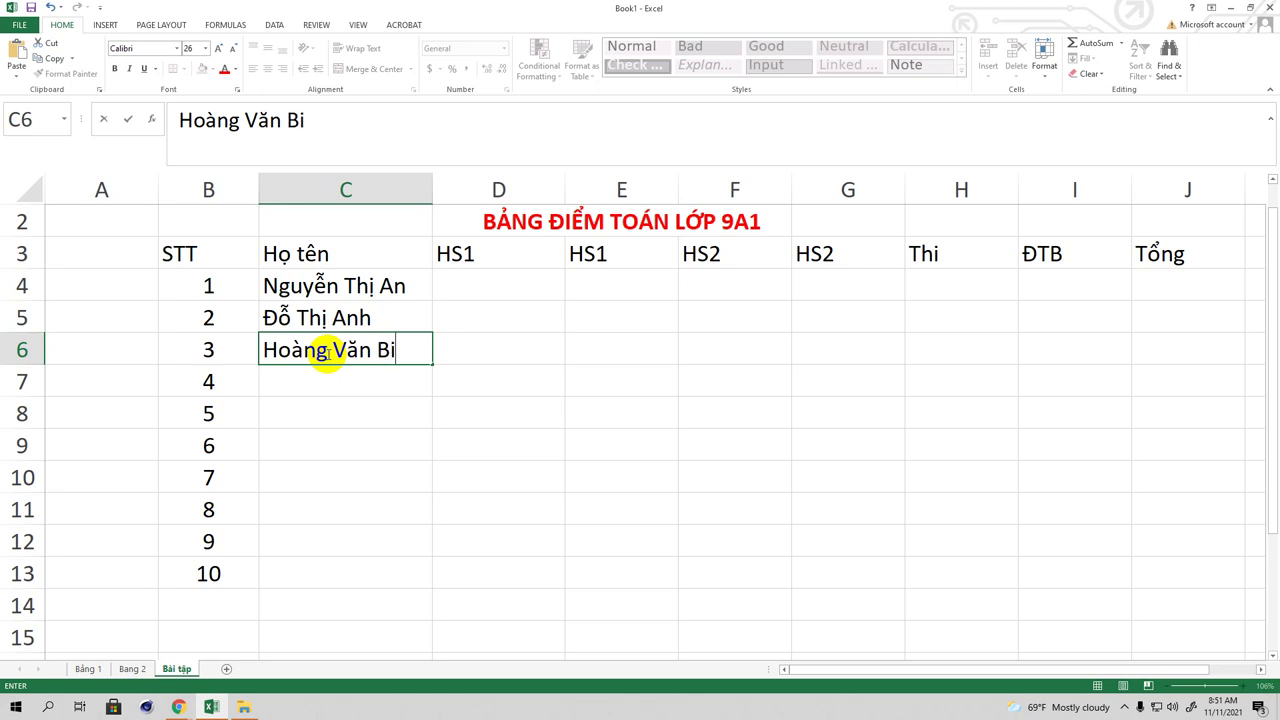
{"action": "left_click", "coordinate": [336, 386]}
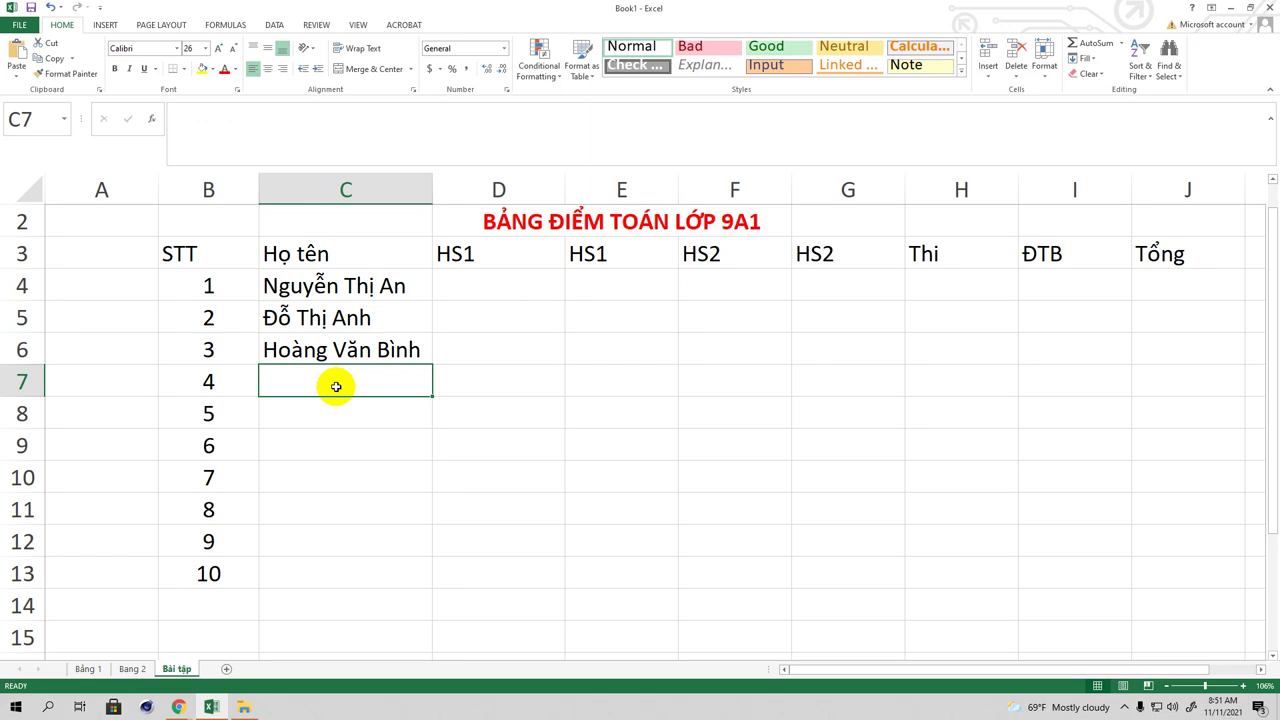
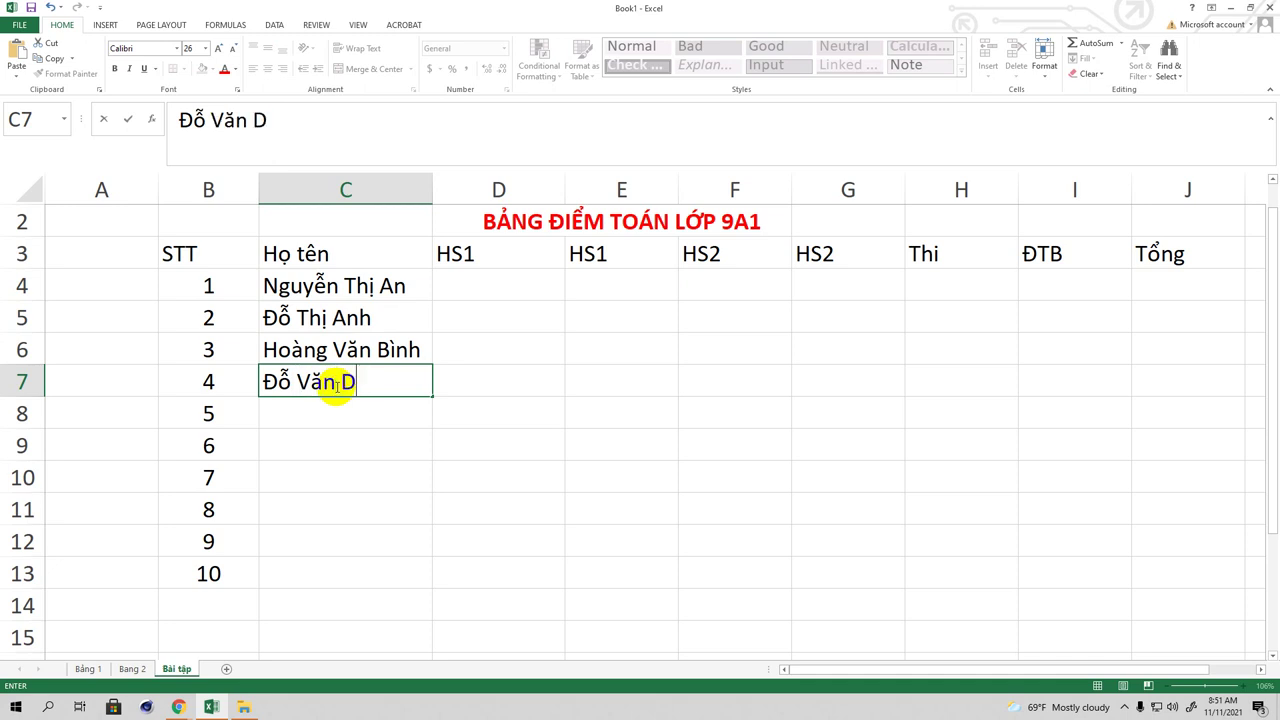
Step: Enter the full names of students 4–6 in C7:C9
{"action": "left_click", "coordinate": [344, 416]}
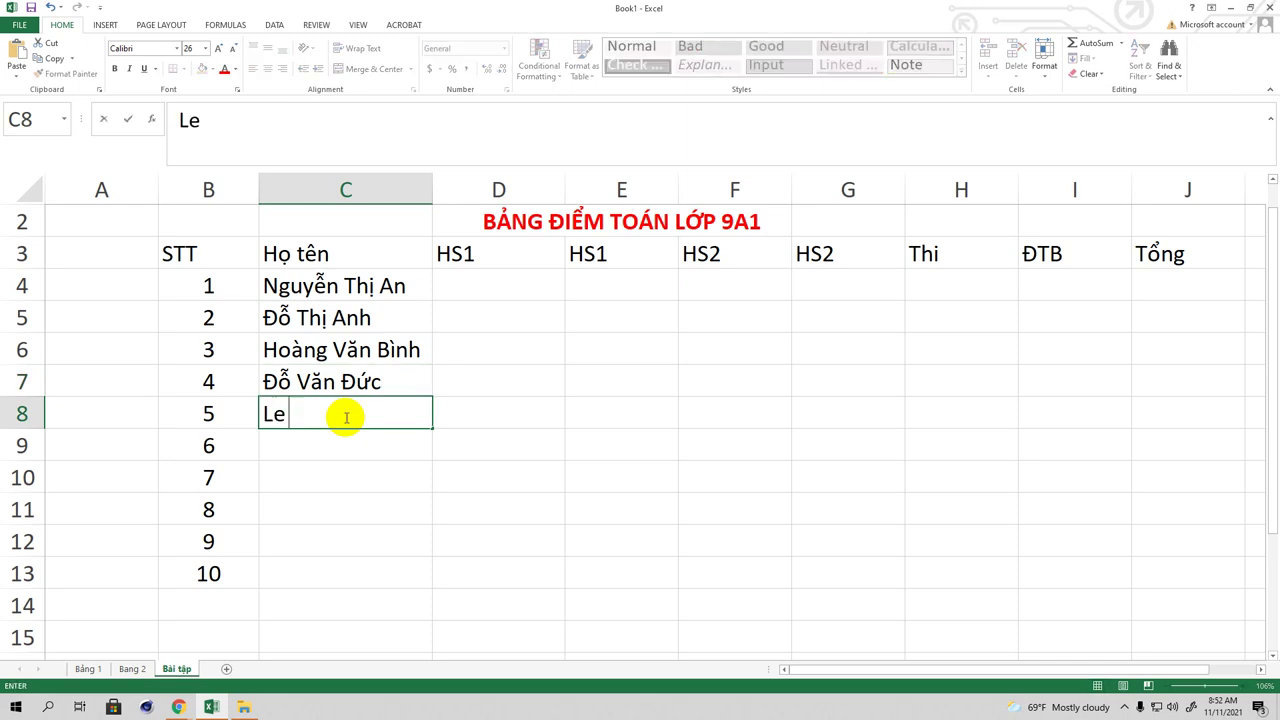
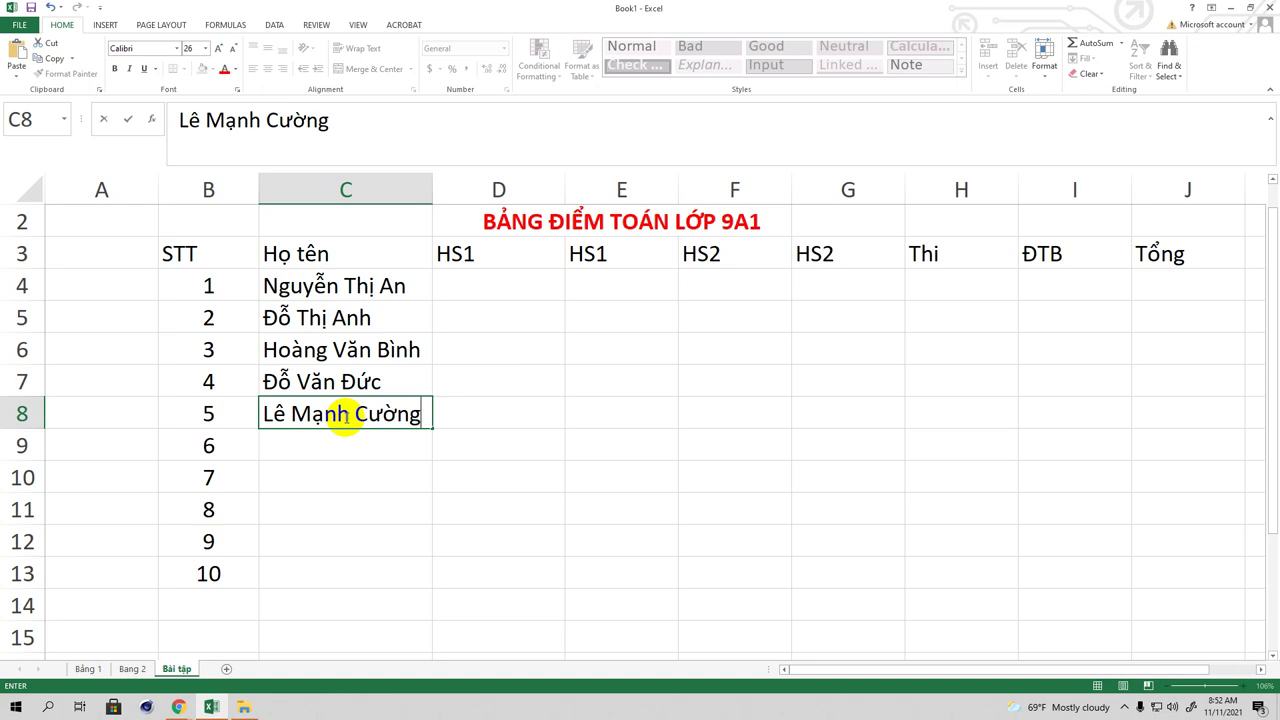
{"action": "left_click", "coordinate": [301, 444]}
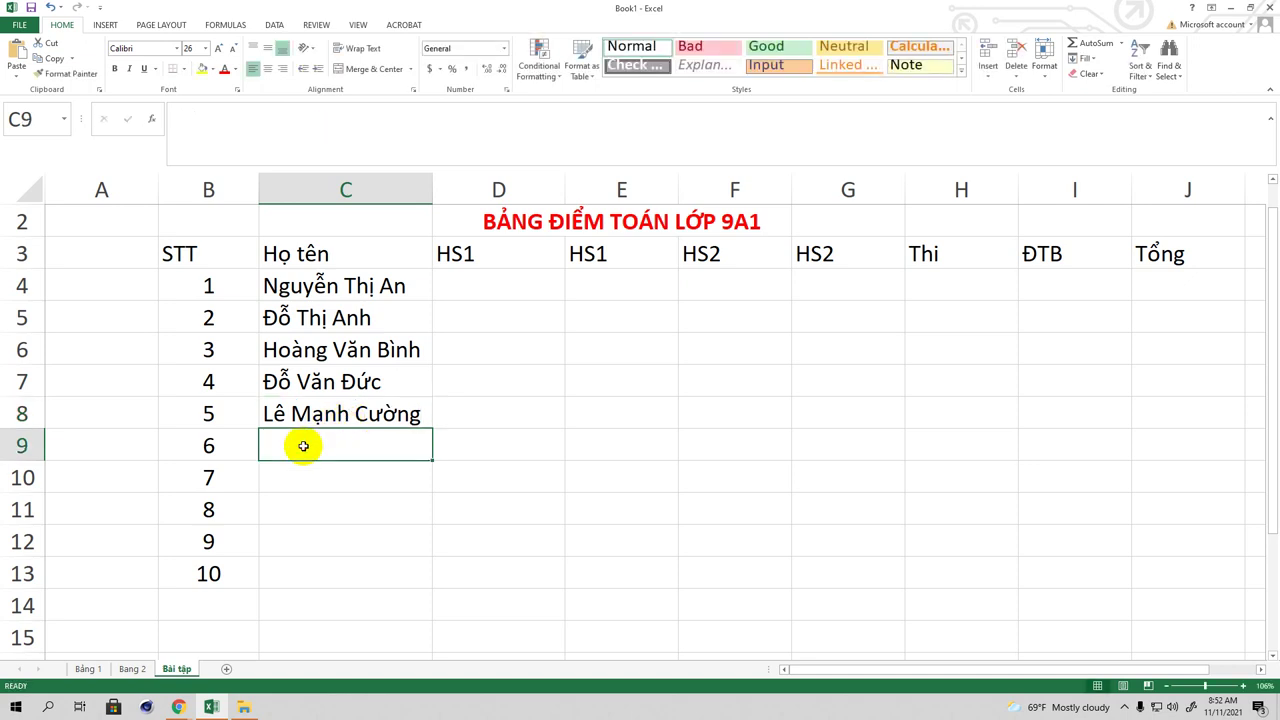
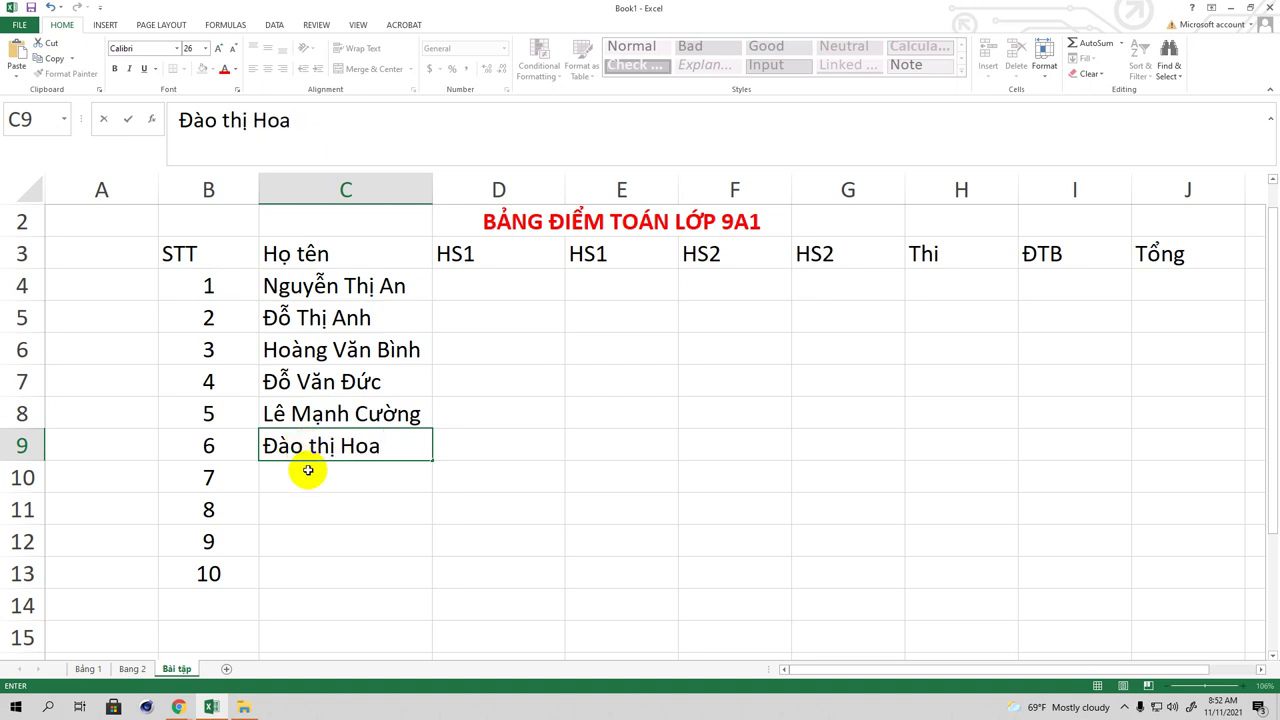
{"action": "left_click", "coordinate": [308, 470]}
{"action": "left_click_drag", "start_coordinate": [247, 253], "coordinate": [1165, 254]}
{"action": "left_click", "coordinate": [129, 69]}
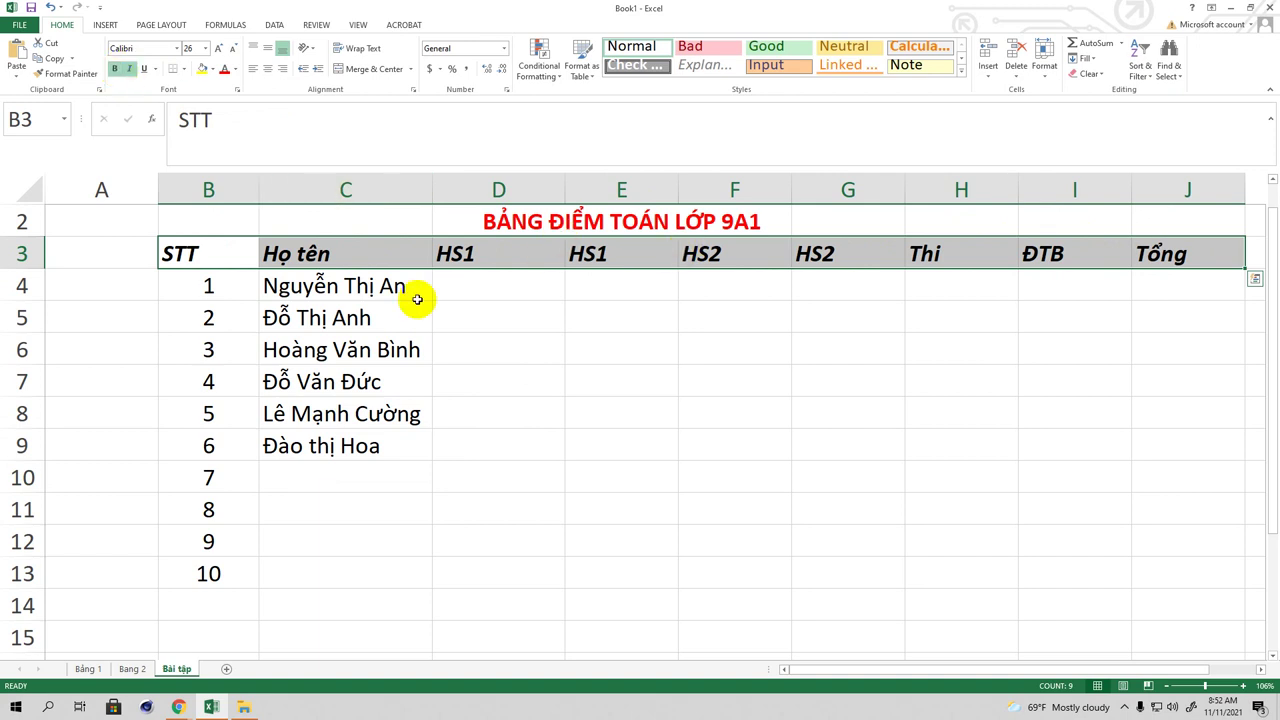
{"action": "left_click", "coordinate": [129, 69]}
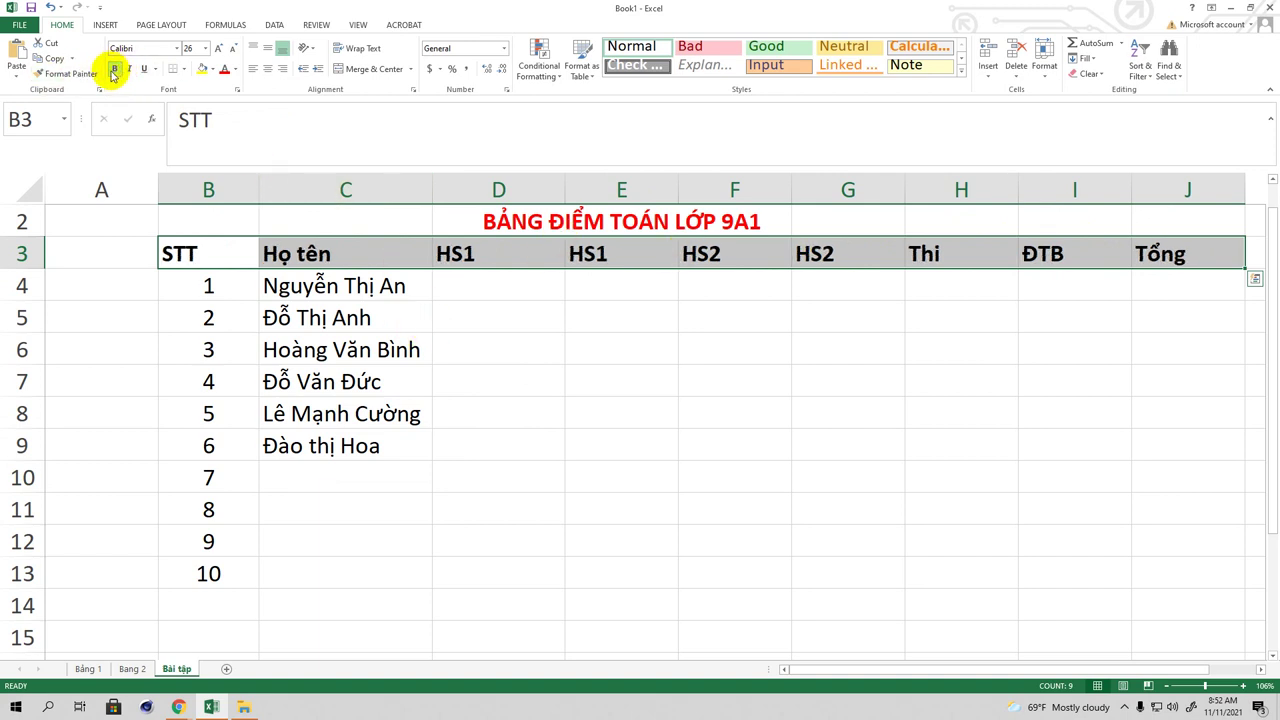
{"action": "left_click", "coordinate": [331, 477]}
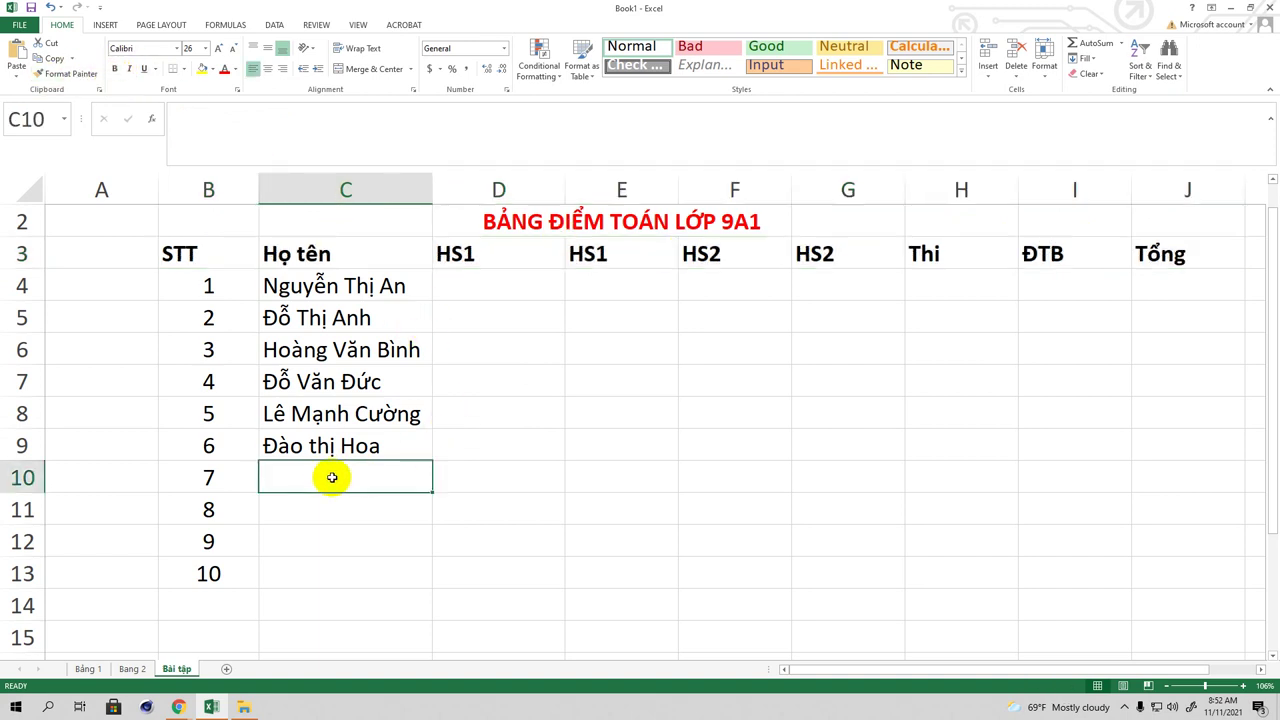
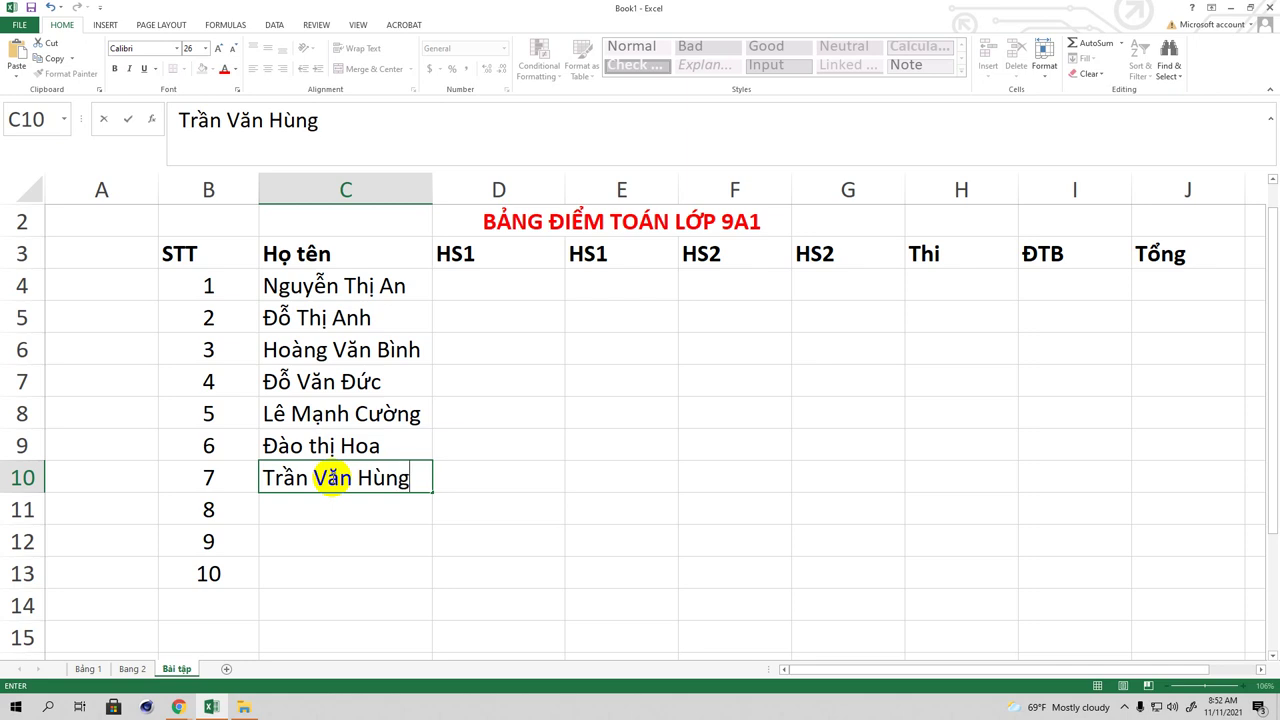
Step: Enter the full names of students 7–10 in C10:C13
{"action": "left_click", "coordinate": [316, 516]}
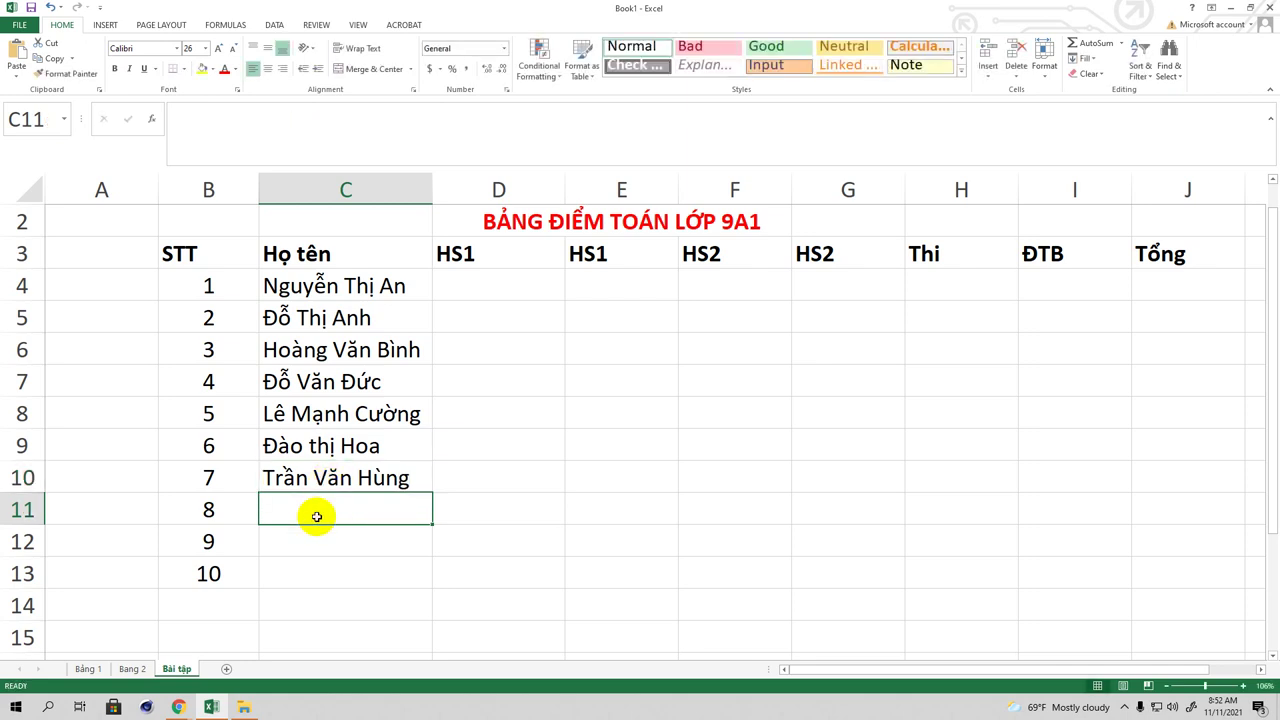
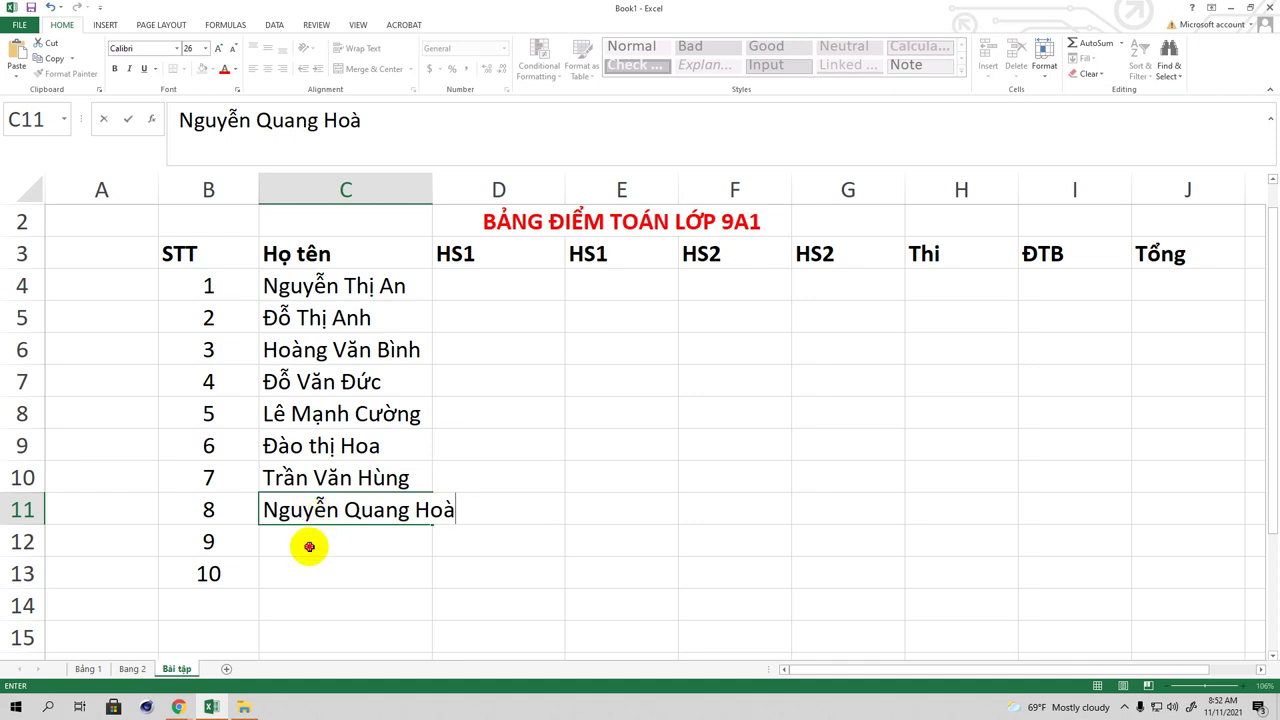
{"action": "left_click", "coordinate": [309, 546]}
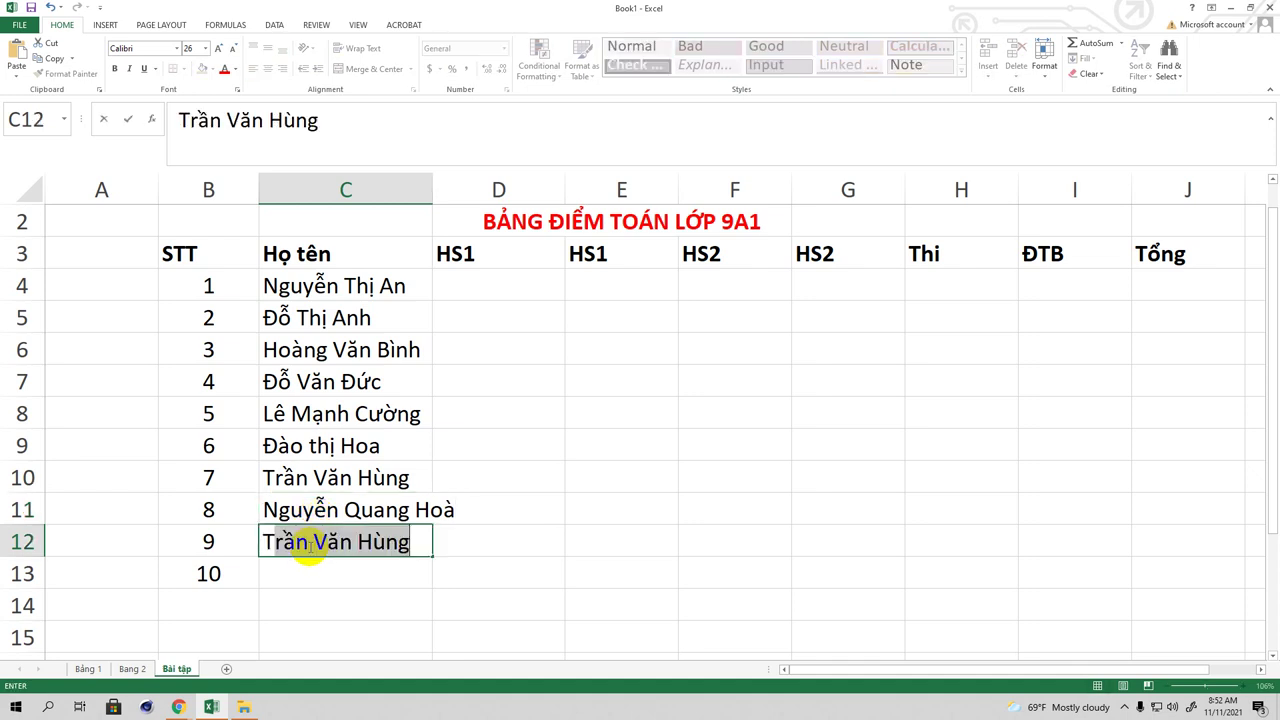
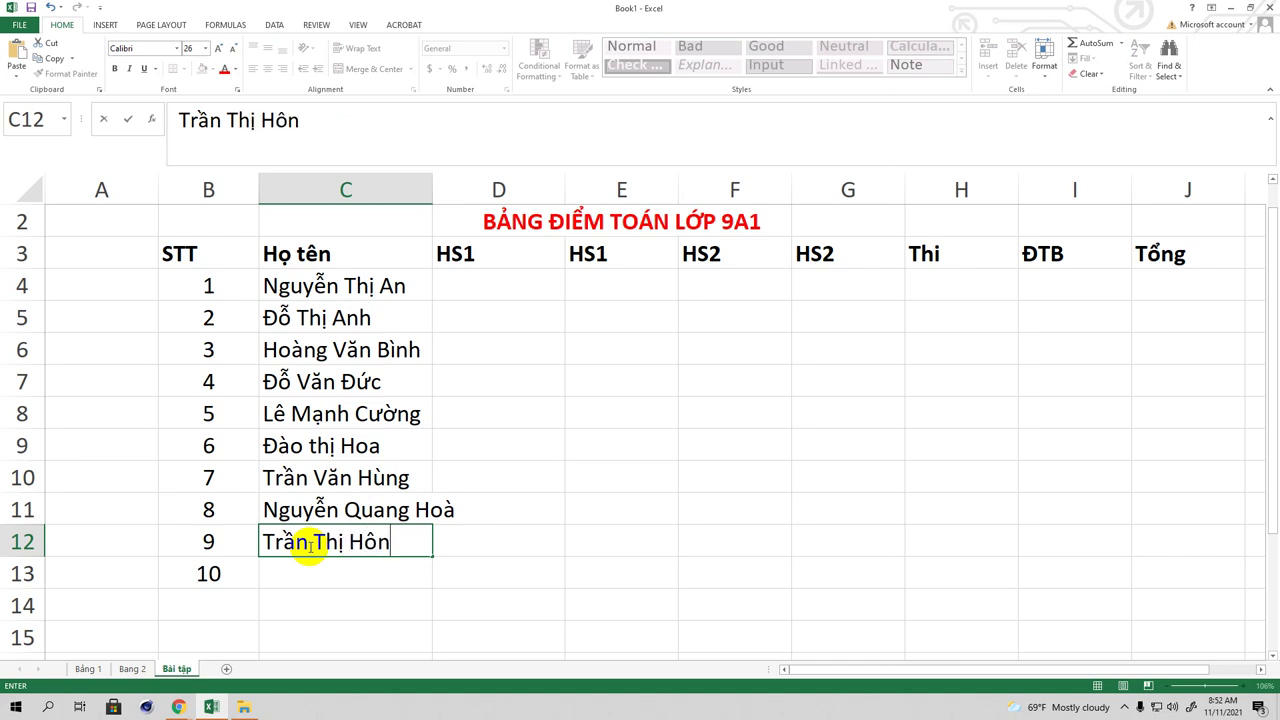
{"action": "left_click", "coordinate": [300, 580]}
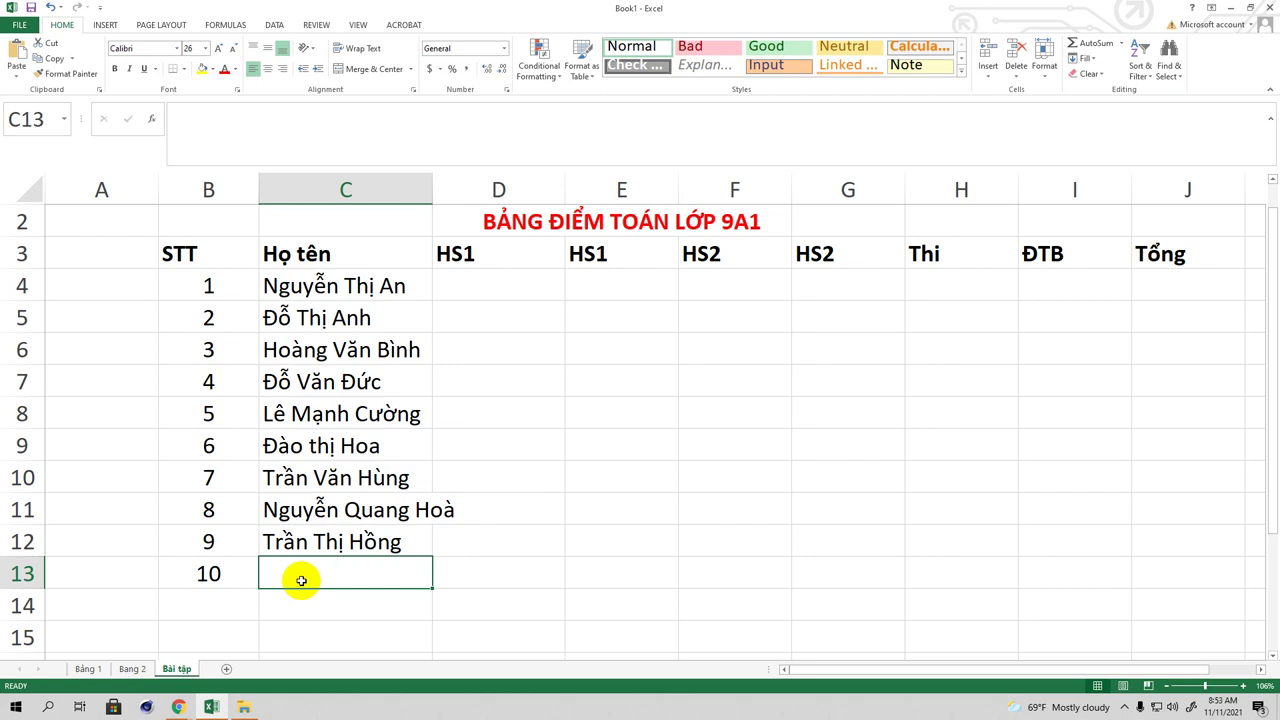
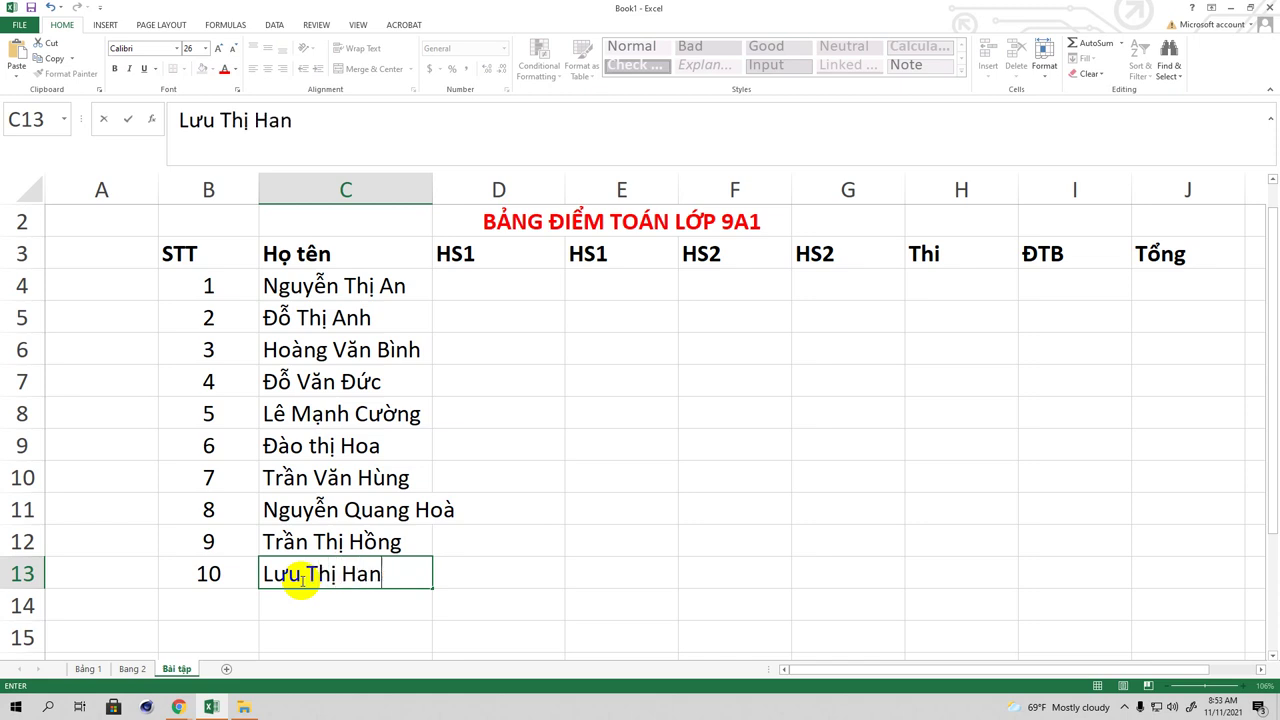
Step: Commit the tenth student's name in C13
{"action": "scroll", "coordinate": [331, 541], "scroll_direction": "down", "scroll_amount": 4}
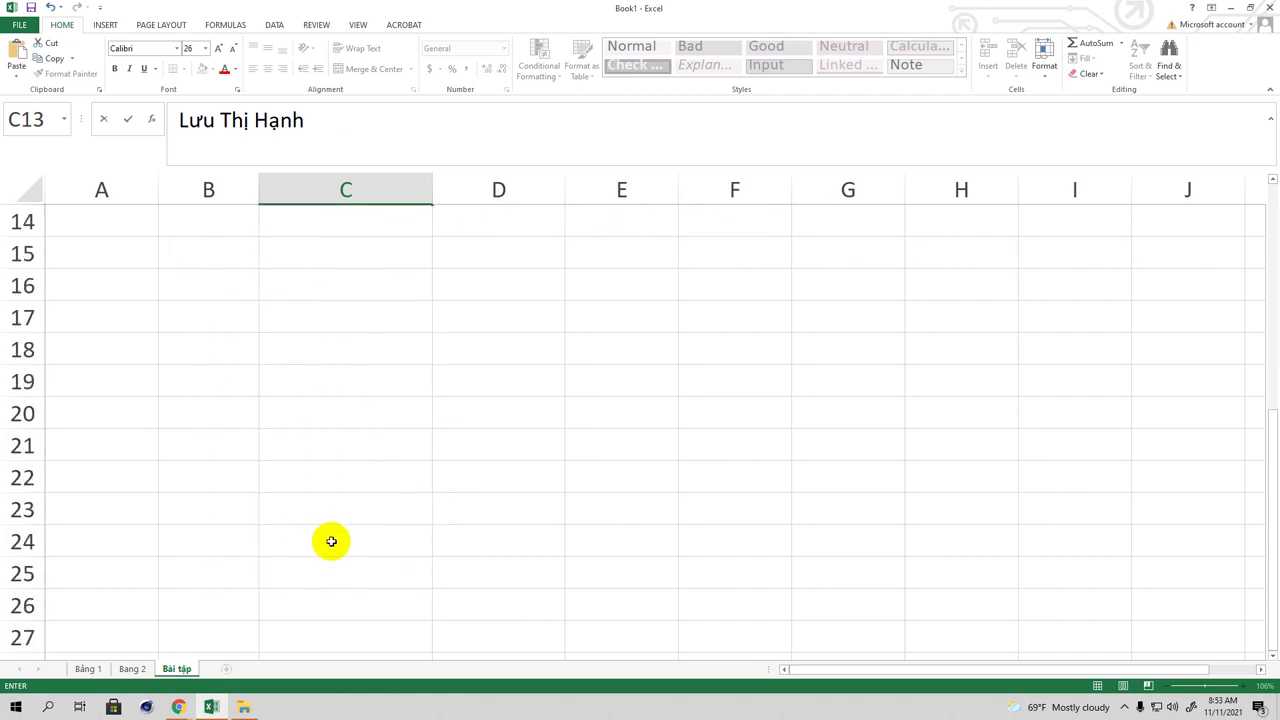
{"action": "scroll", "coordinate": [349, 451], "scroll_direction": "up", "scroll_amount": 4}
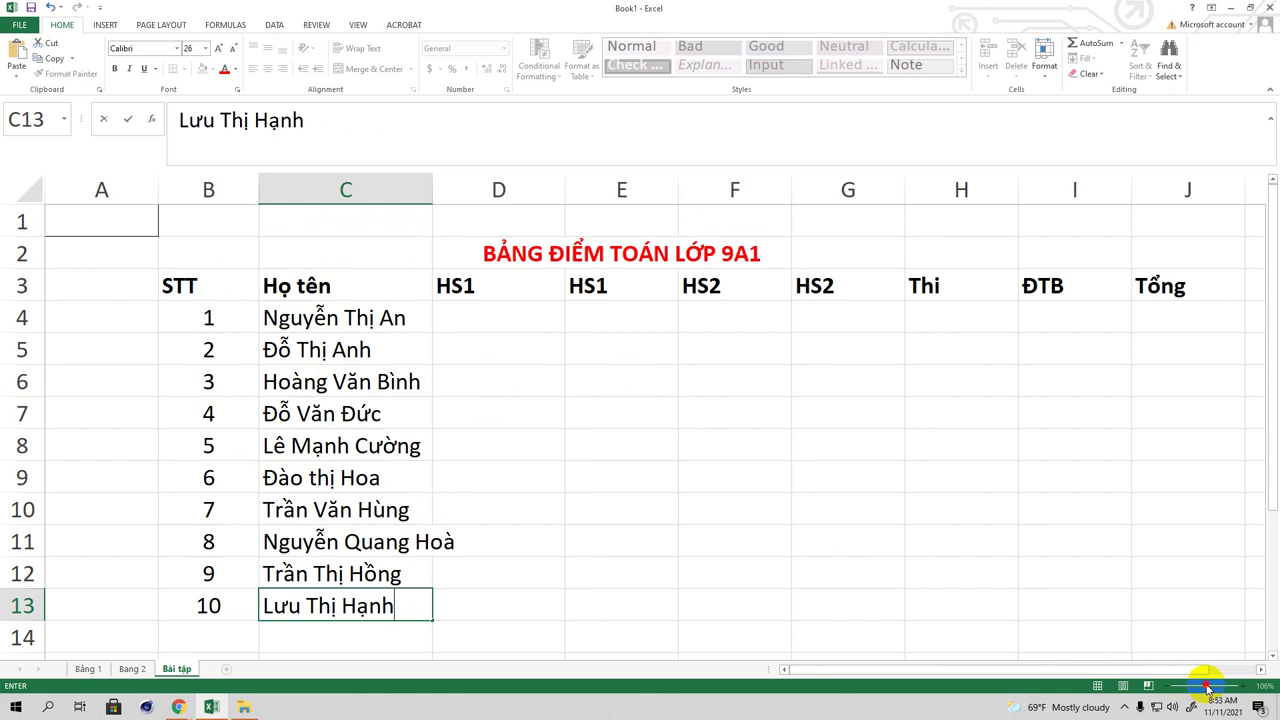
{"action": "left_click", "coordinate": [1146, 565]}
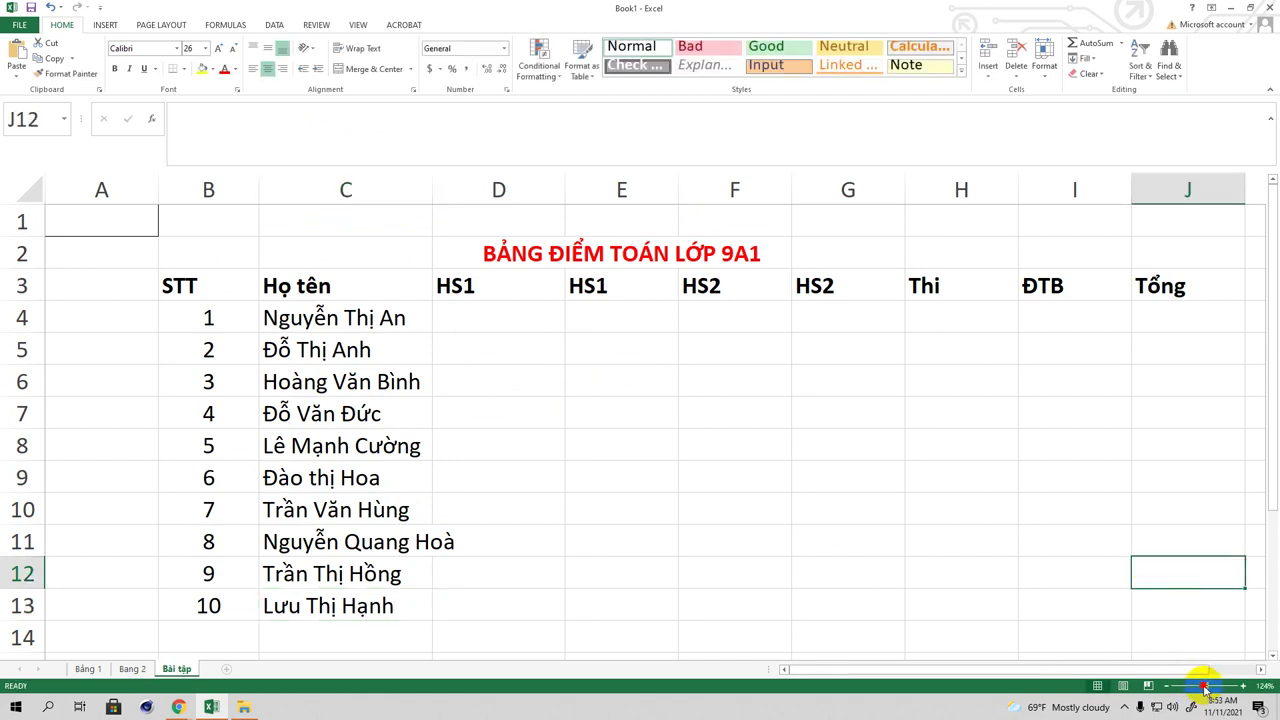
Step: Set the sheet zoom to 80% and widen column C so every name fits
{"action": "left_click", "coordinate": [1203, 690]}
{"action": "left_click", "coordinate": [1195, 688]}
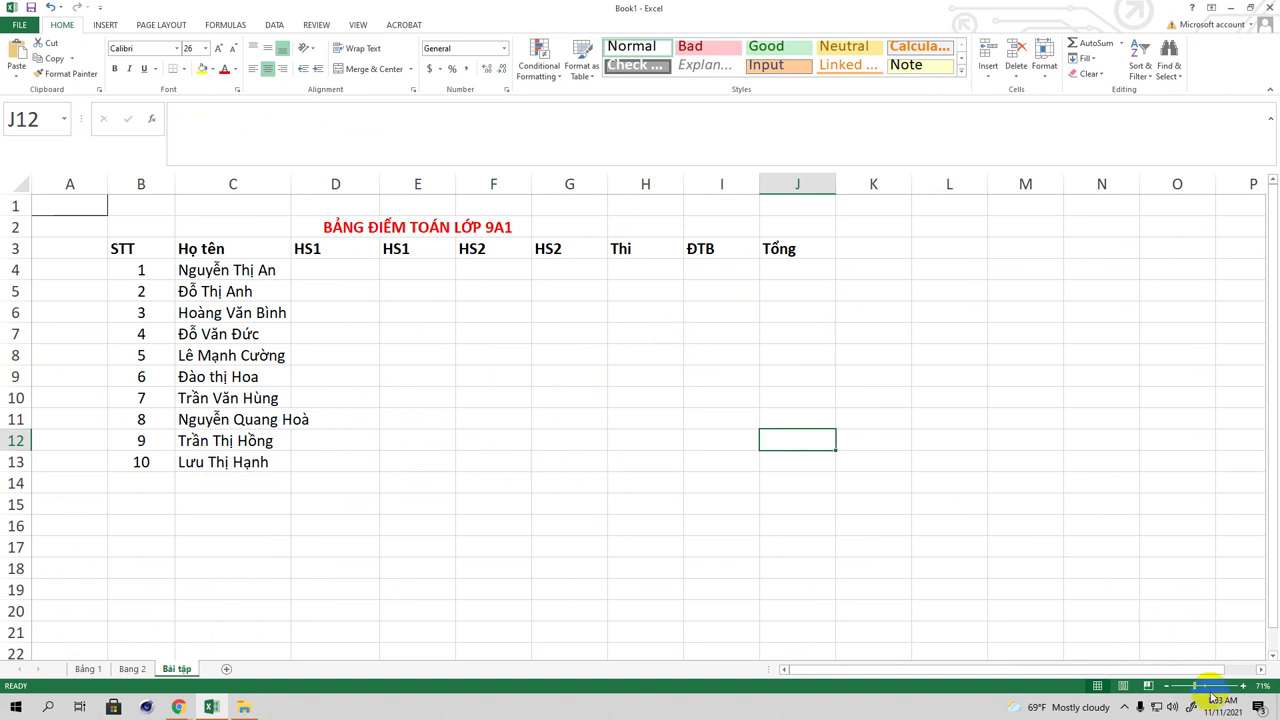
{"action": "left_click", "coordinate": [1198, 686]}
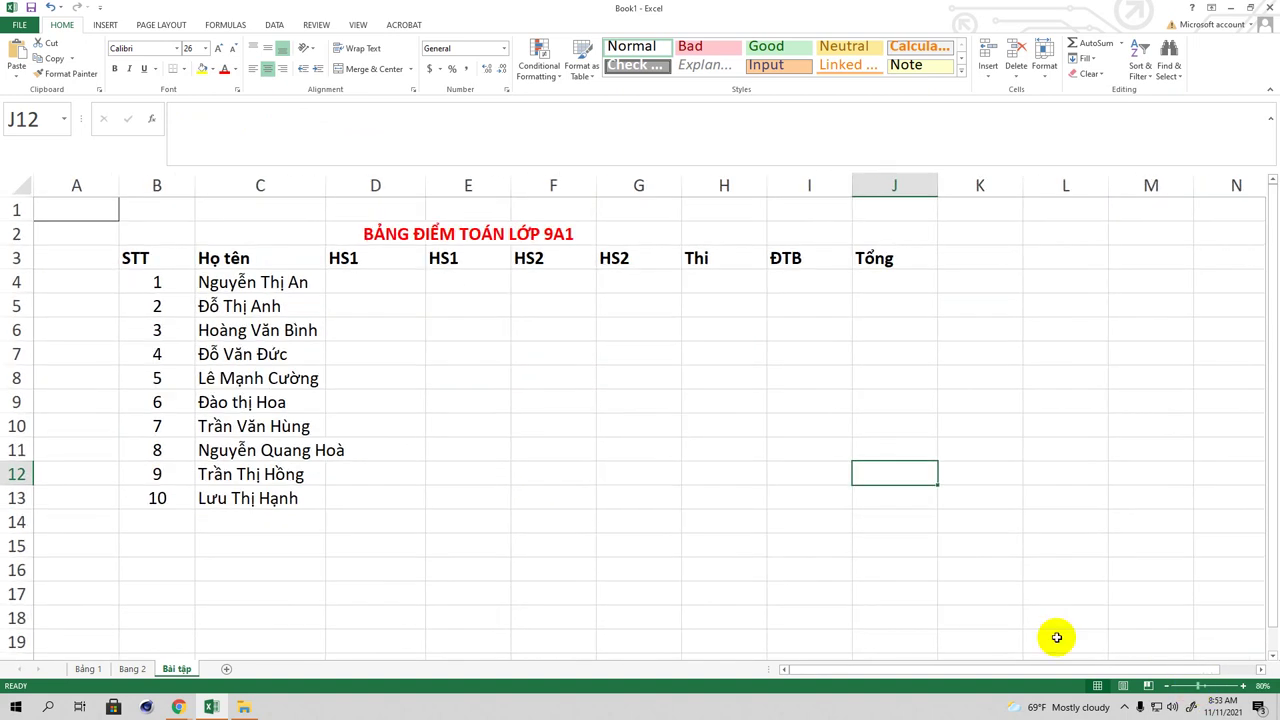
{"action": "left_click_drag", "start_coordinate": [325, 186], "coordinate": [353, 191]}
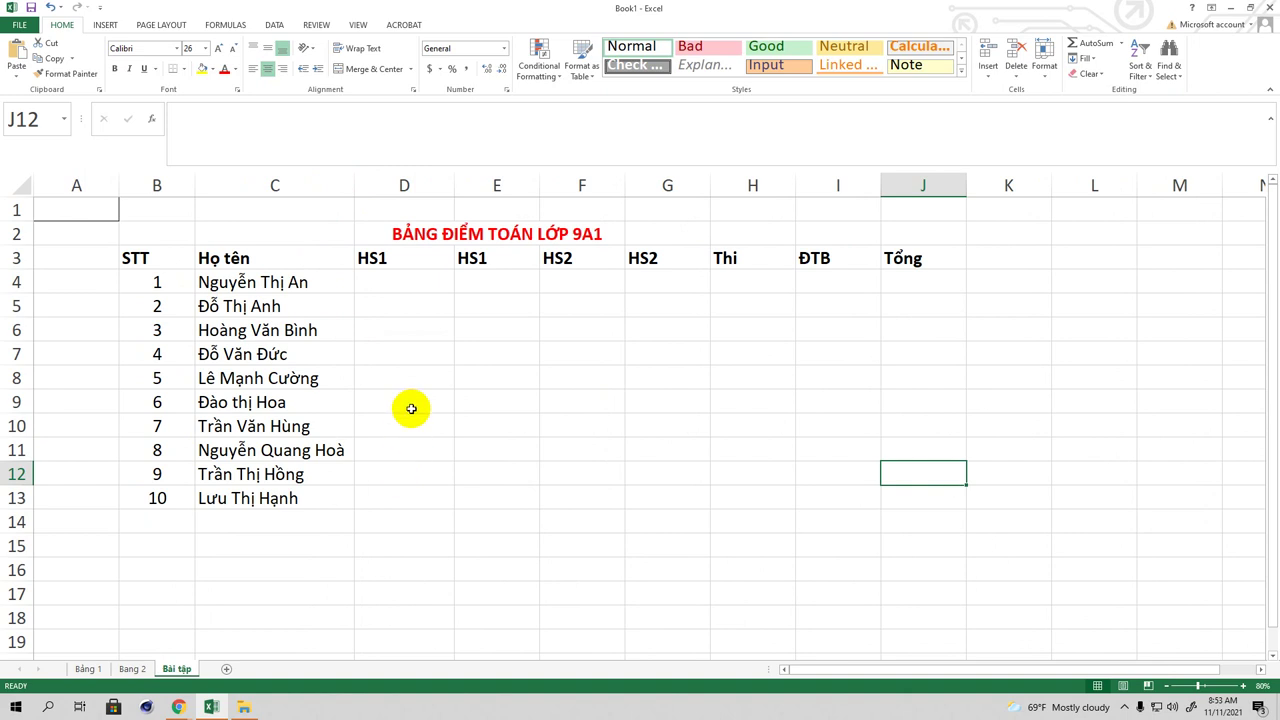
{"action": "left_click", "coordinate": [396, 280]}
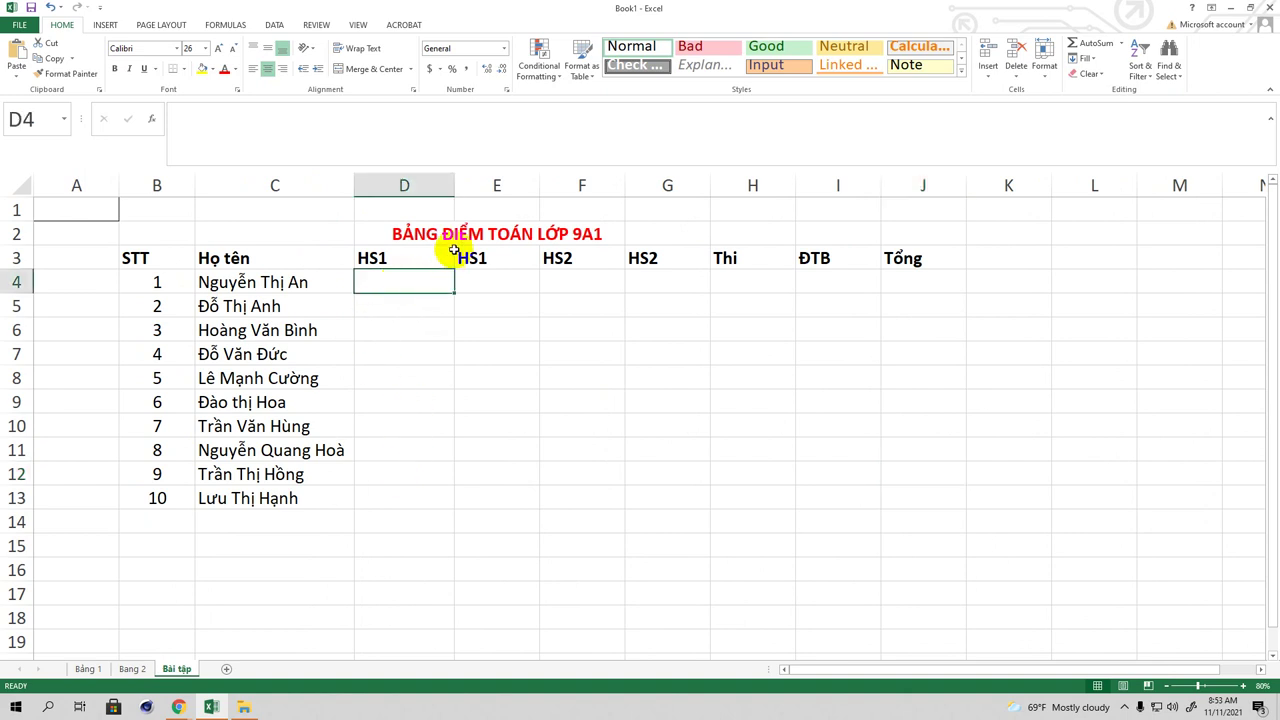
Step: Widen column C for the names and enter first HS1 scores D5:D13 (7, 8, 7, 6, 7, 7, 7, 7, 8)
{"action": "left_click_drag", "start_coordinate": [354, 188], "coordinate": [392, 188]}
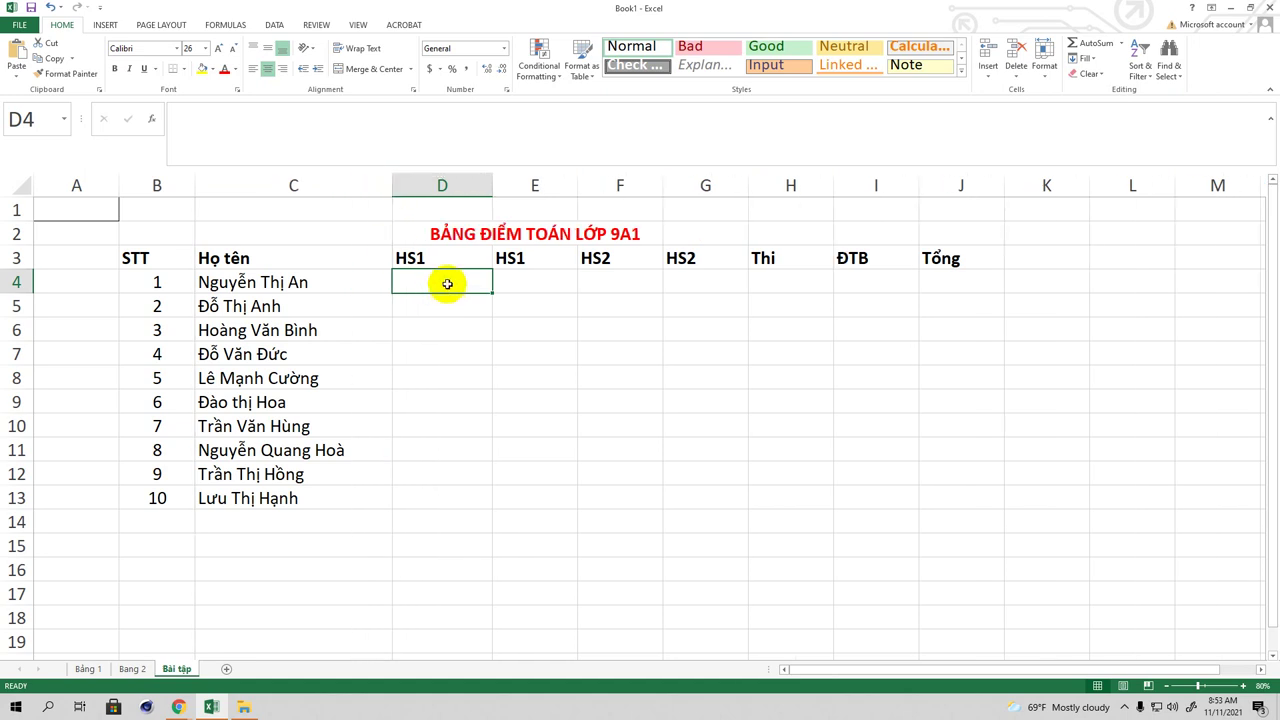
{"action": "key", "text": "Return"}
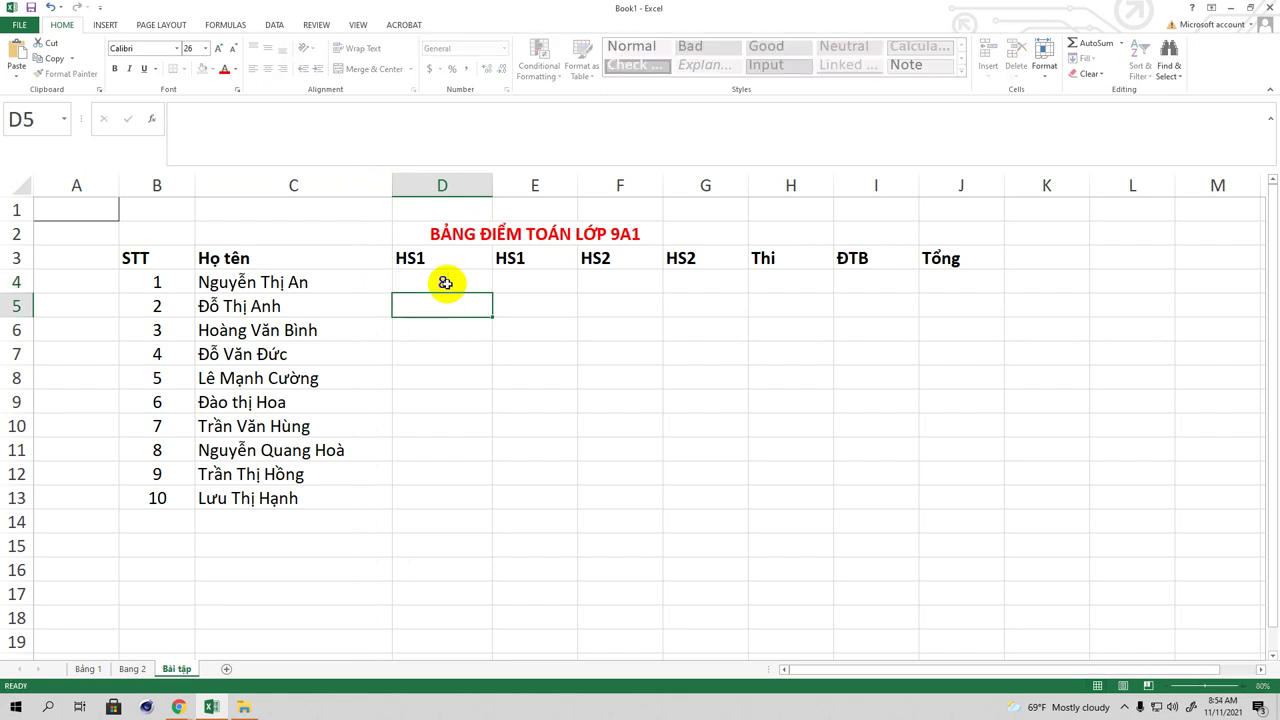
{"action": "type", "text": "7"}
{"action": "key", "text": "Return"}
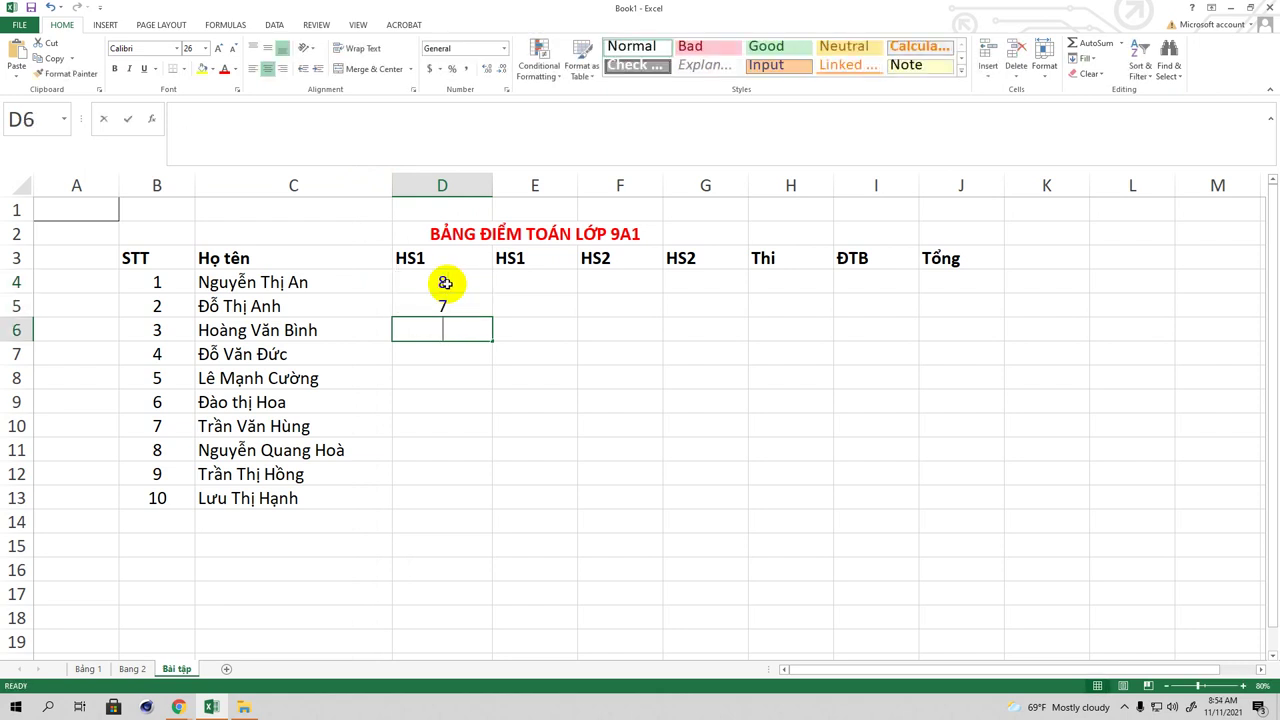
{"action": "type", "text": "8"}
{"action": "key", "text": "Return"}
{"action": "type", "text": "7"}
{"action": "key", "text": "Return"}
{"action": "type", "text": "6"}
{"action": "key", "text": "Return"}
{"action": "type", "text": "7"}
{"action": "key", "text": "Return"}
{"action": "type", "text": "7"}
{"action": "key", "text": "Return"}
{"action": "type", "text": "7"}
{"action": "key", "text": "Return"}
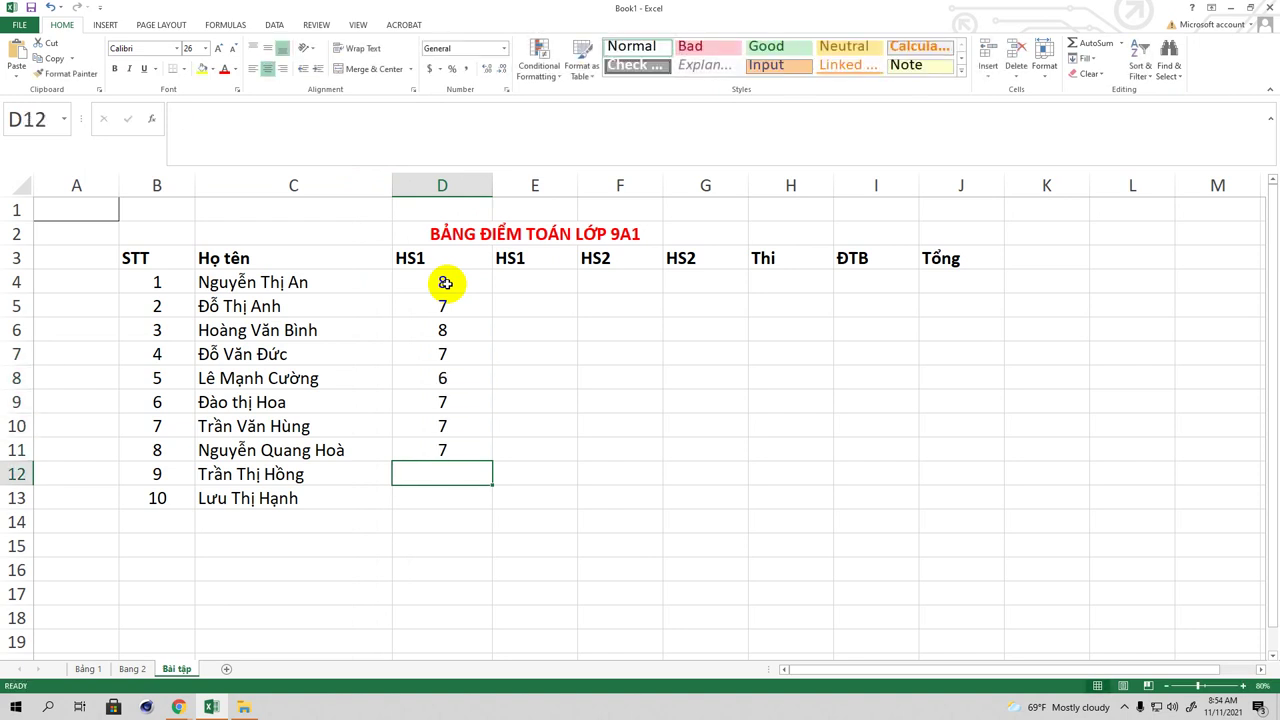
{"action": "type", "text": "7"}
{"action": "key", "text": "Return"}
{"action": "type", "text": "8"}
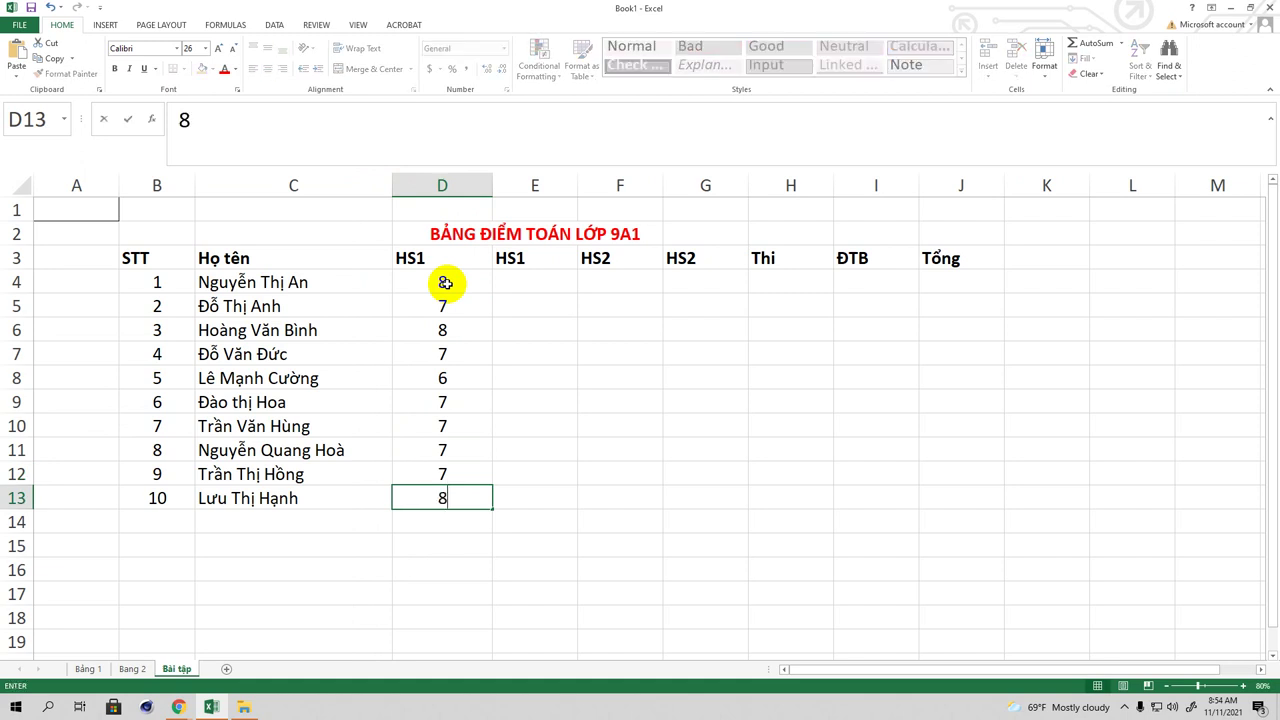
{"action": "left_click", "coordinate": [540, 283]}
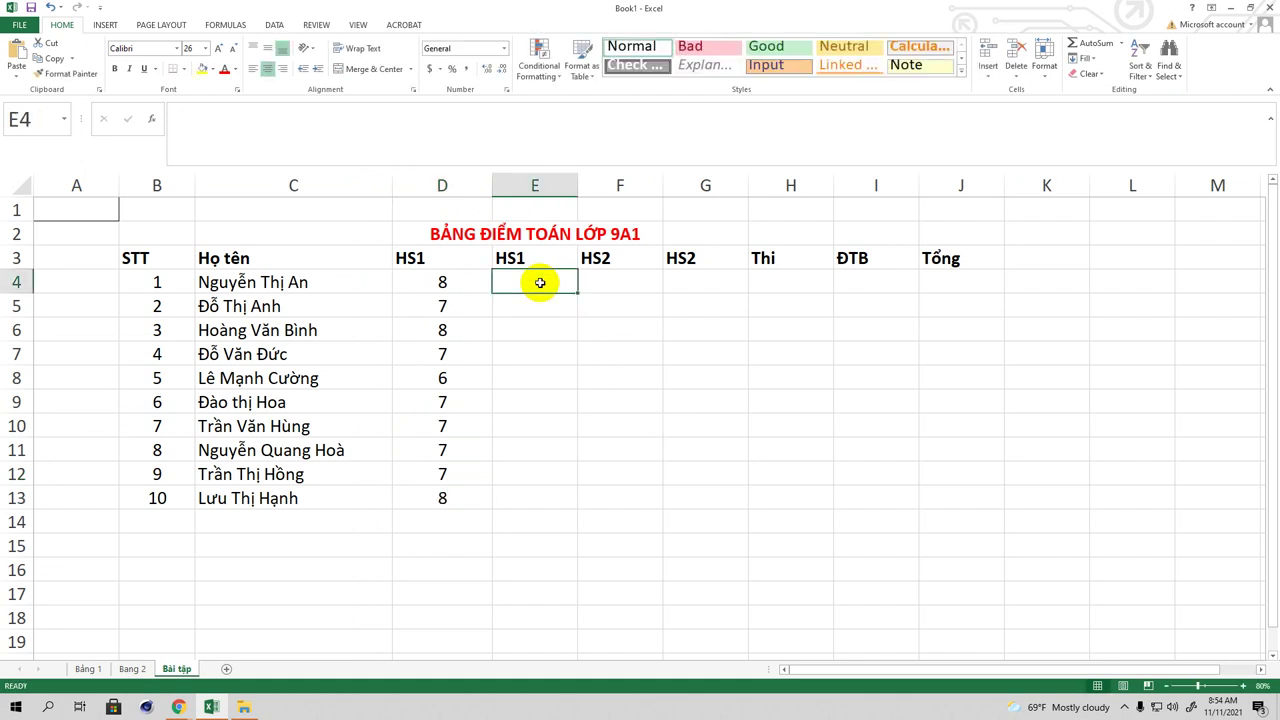
Step: Enter second HS1 scores in E4:E13: 8, 7, 8, 9, 6, 7, 6, 7, 8, 8
{"action": "type", "text": "8"}
{"action": "key", "text": "Return"}
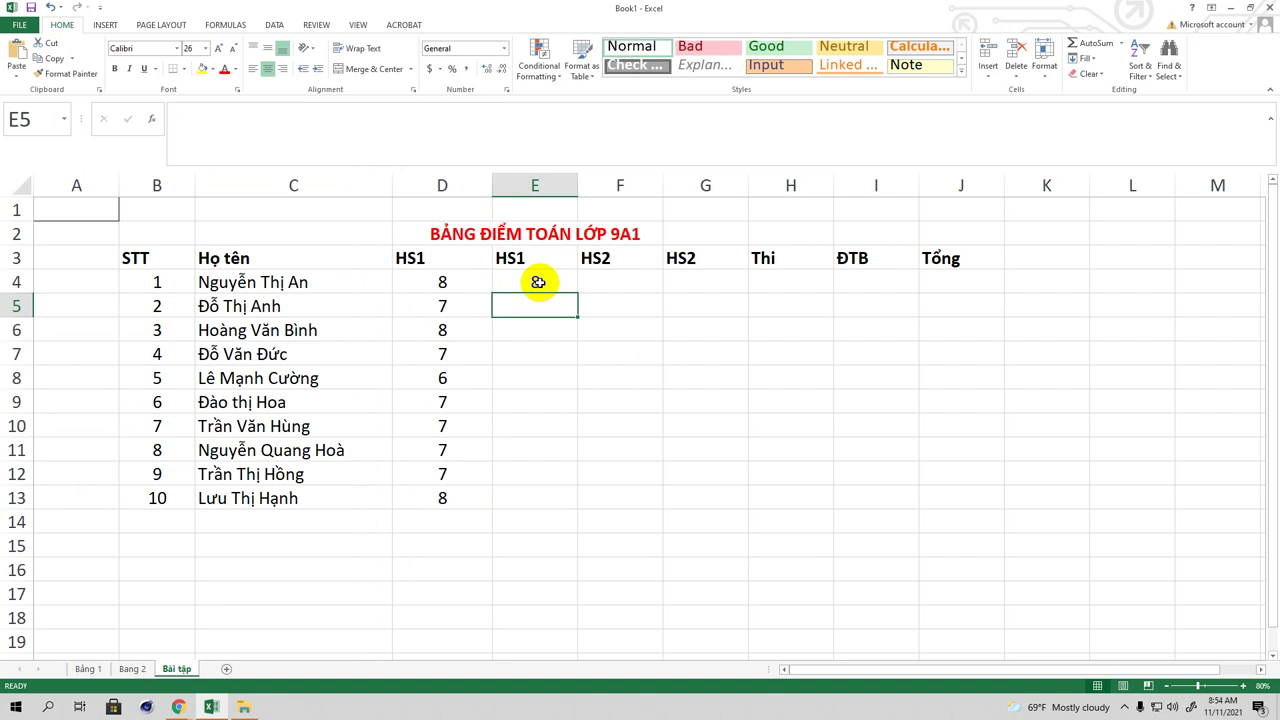
{"action": "type", "text": "7"}
{"action": "key", "text": "Return"}
{"action": "type", "text": "8"}
{"action": "key", "text": "Return"}
{"action": "type", "text": "9"}
{"action": "key", "text": "Return"}
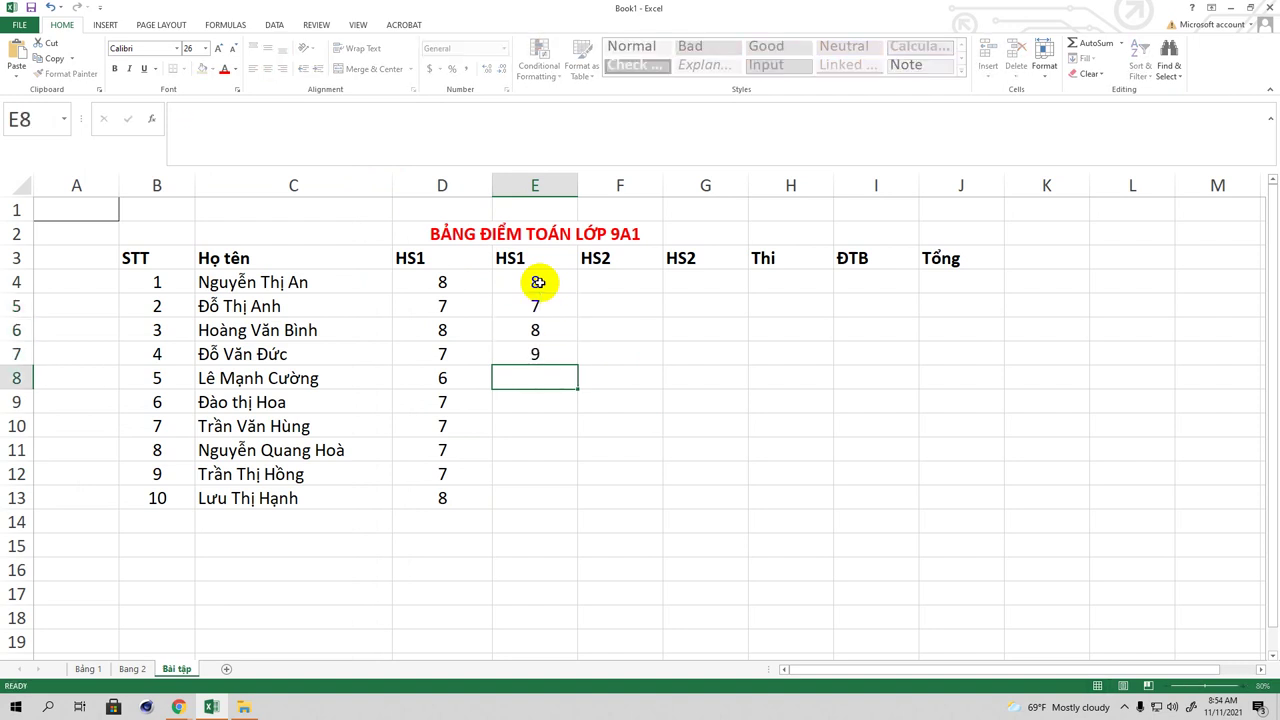
{"action": "type", "text": "6"}
{"action": "key", "text": "Return"}
{"action": "type", "text": "7"}
{"action": "key", "text": "Return"}
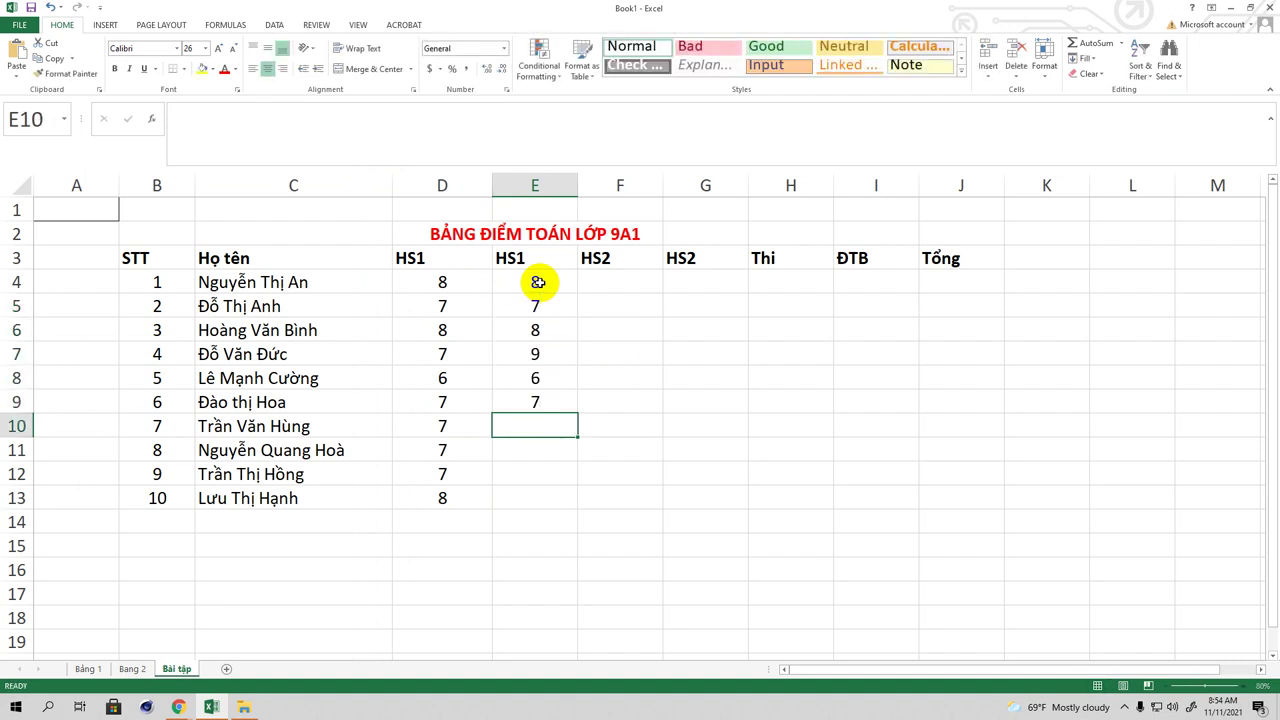
{"action": "type", "text": "6"}
{"action": "key", "text": "Return"}
{"action": "type", "text": "78"}
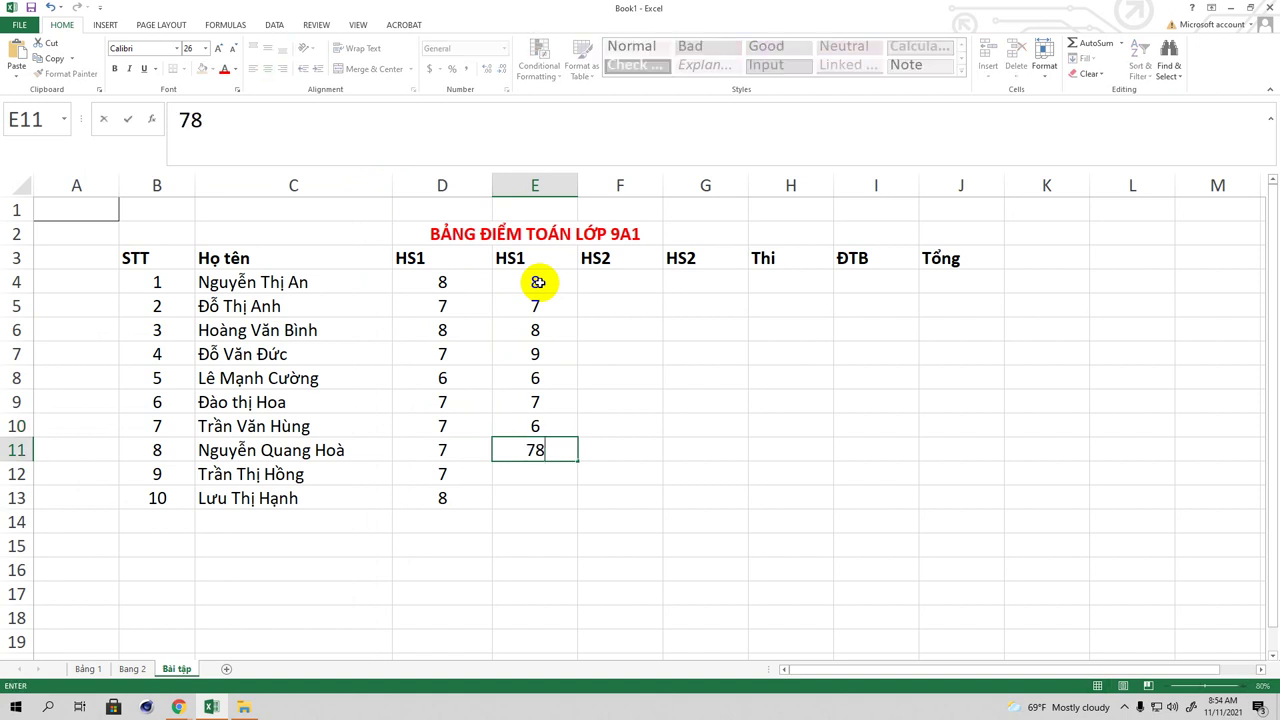
{"action": "key", "text": "BackSpace"}
{"action": "key", "text": "Return"}
{"action": "type", "text": "8"}
{"action": "key", "text": "Return"}
{"action": "type", "text": "8"}
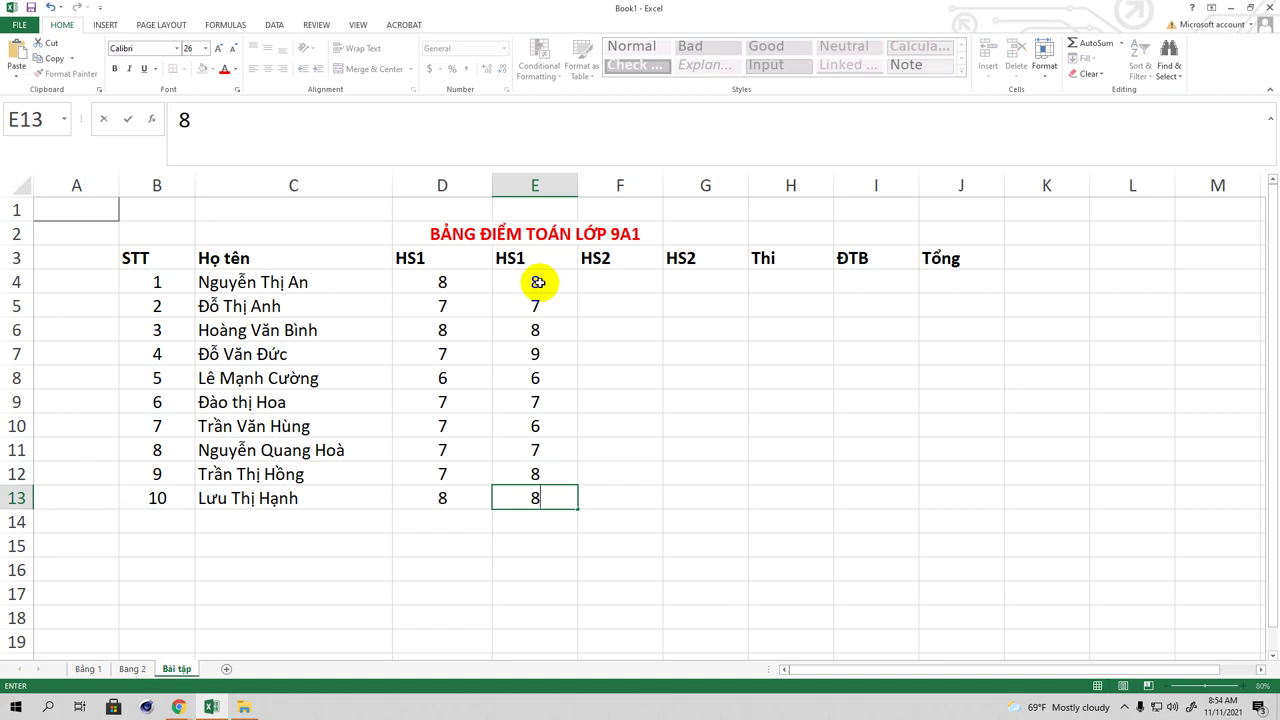
{"action": "left_click", "coordinate": [615, 281]}
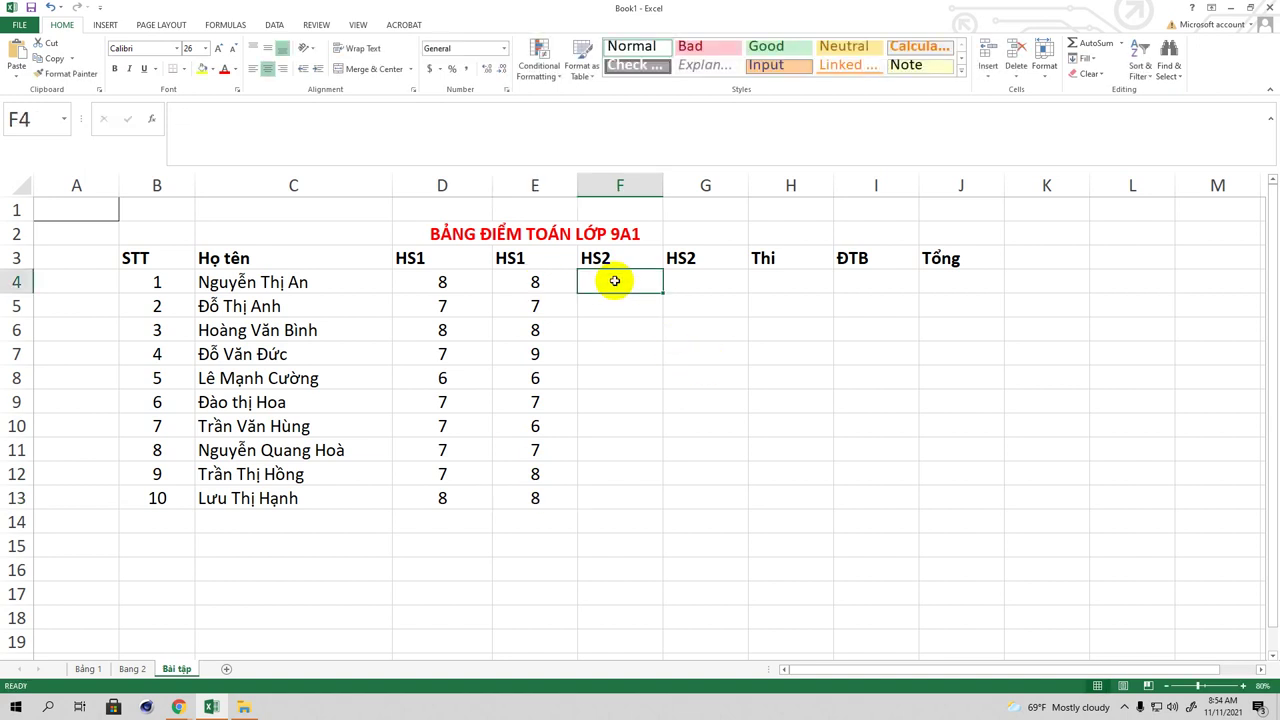
Step: Enter first HS2 scores in F4:F13: 8, 8, 8, 8, 8, 5, 4, 8, 9, 10
{"action": "type", "text": "8"}
{"action": "key", "text": "Return"}
{"action": "type", "text": "8"}
{"action": "key", "text": "Return"}
{"action": "type", "text": "8"}
{"action": "key", "text": "Return"}
{"action": "type", "text": "8"}
{"action": "key", "text": "Return"}
{"action": "type", "text": "8"}
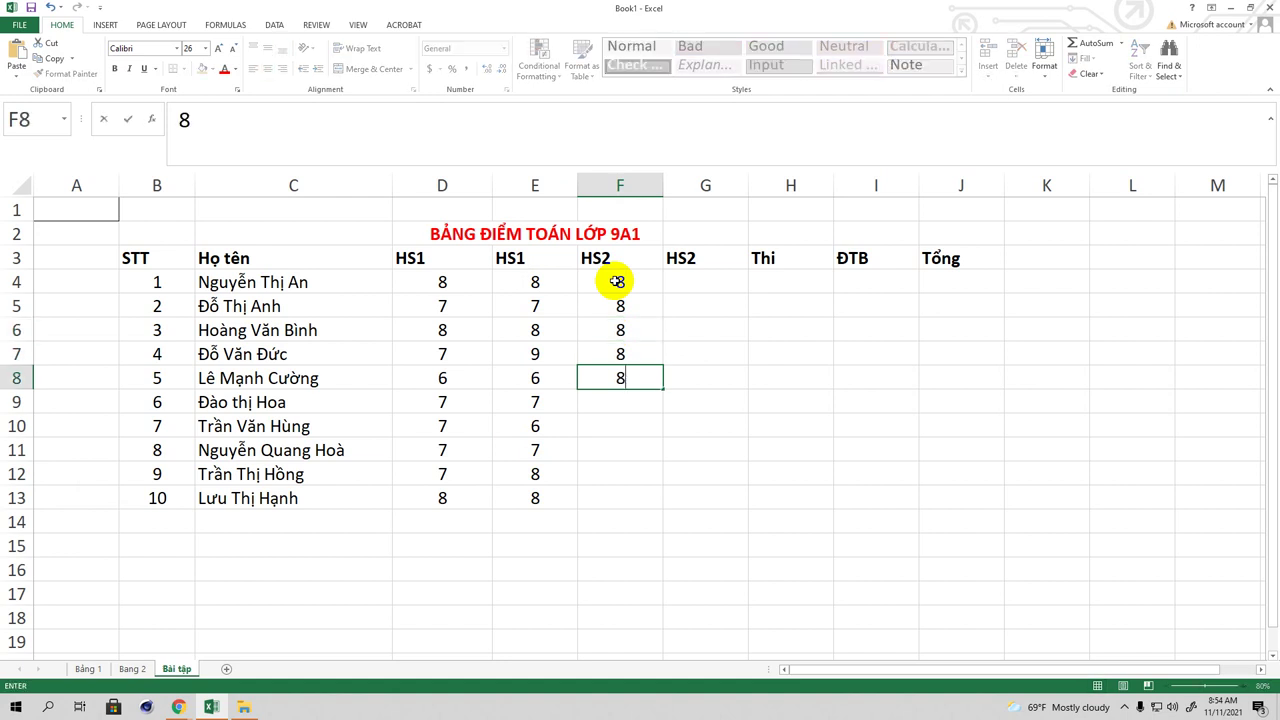
{"action": "key", "text": "Return"}
{"action": "type", "text": "5"}
{"action": "key", "text": "Return"}
{"action": "type", "text": "4"}
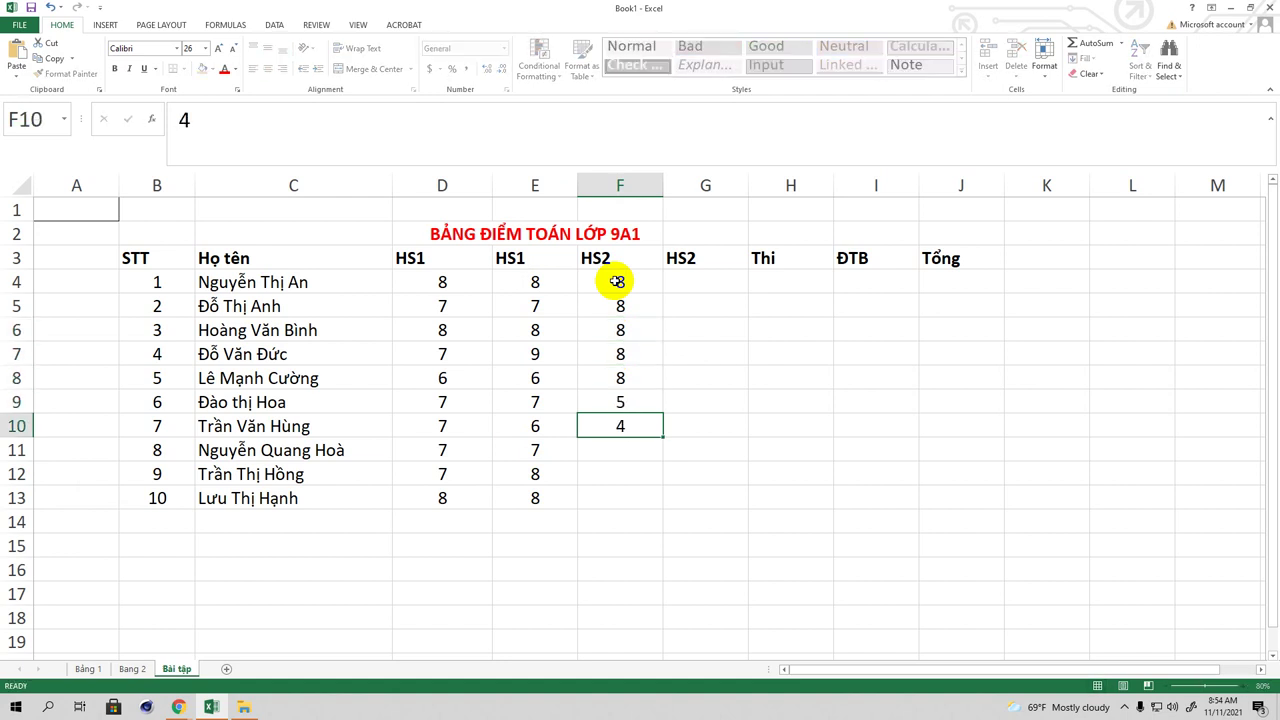
{"action": "key", "text": "Return"}
{"action": "type", "text": "8"}
{"action": "key", "text": "Return"}
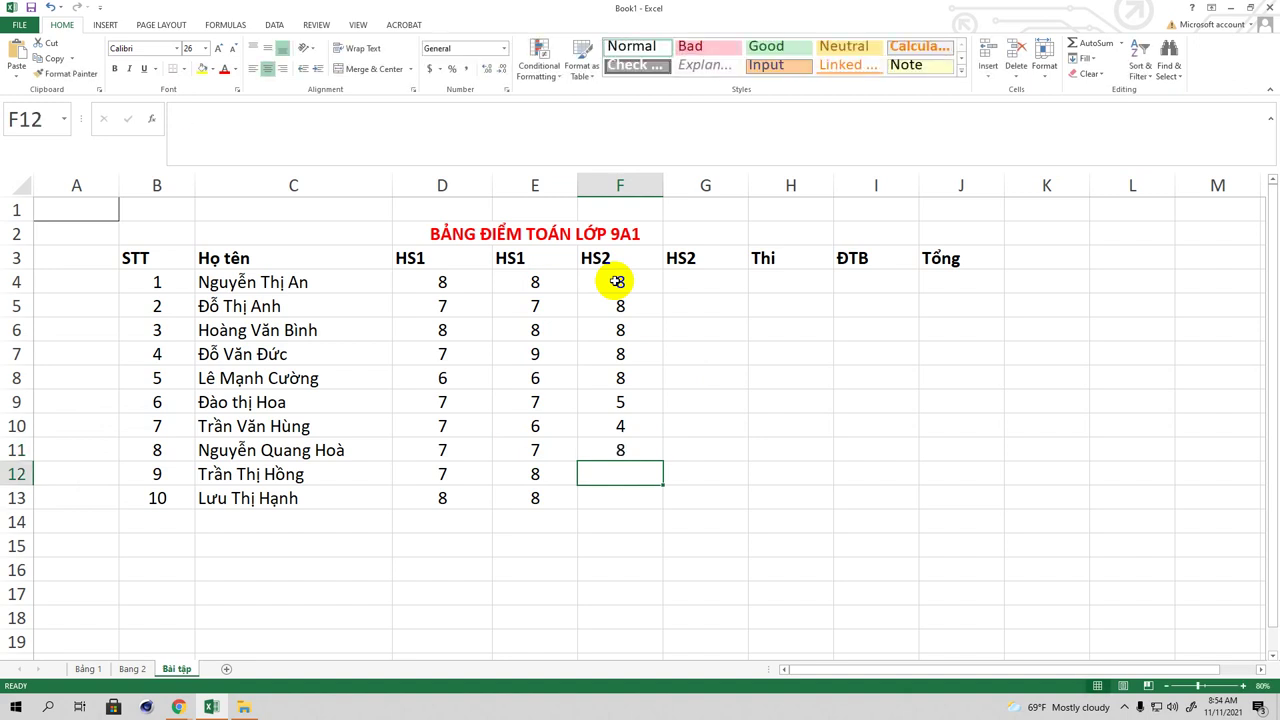
{"action": "type", "text": "9"}
{"action": "key", "text": "Return"}
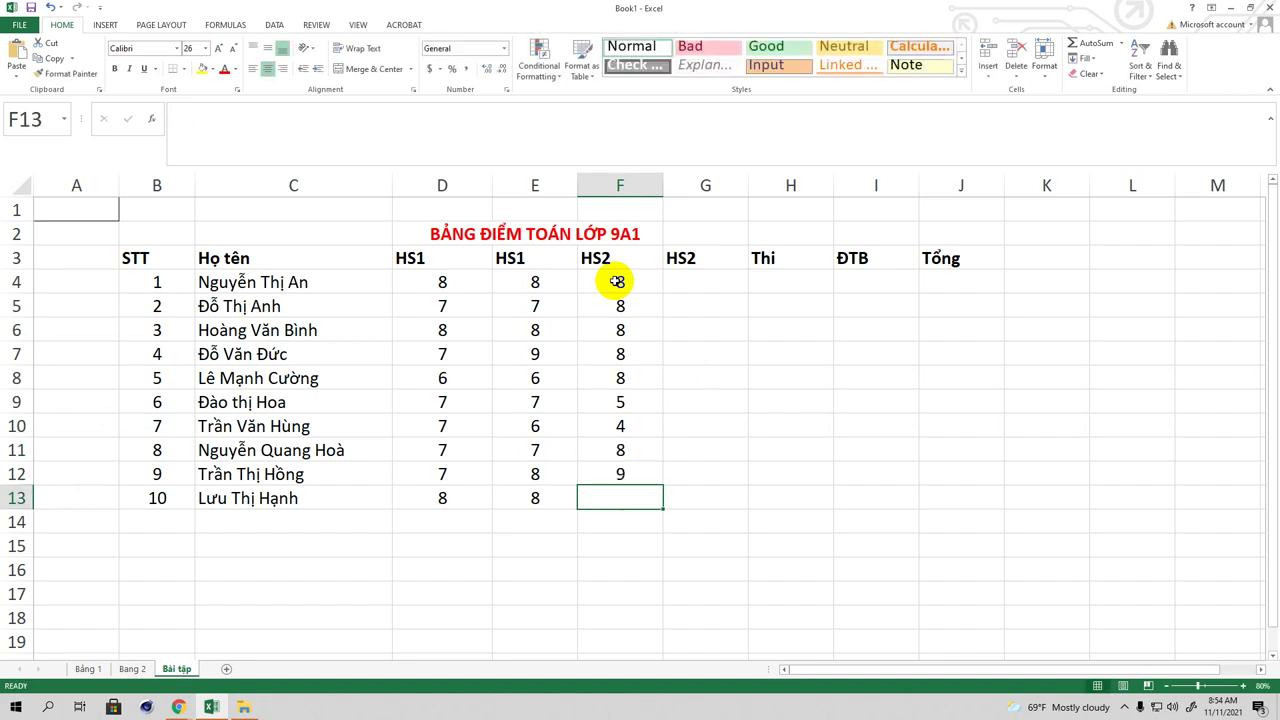
{"action": "type", "text": "10"}
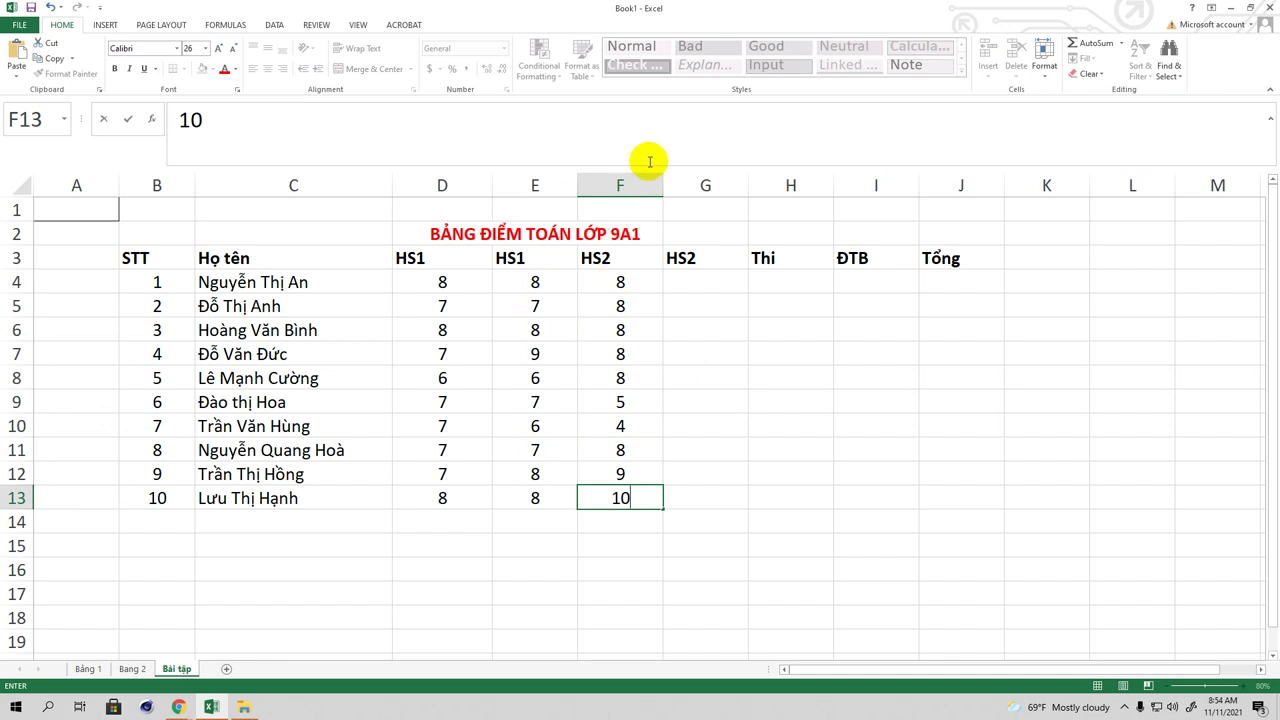
{"action": "left_click", "coordinate": [700, 278]}
Step: Enter second HS2 scores in G4:G13: 7, 8, 8, 6, 7, 7, 6, 5, 7, 6
{"action": "type", "text": "7"}
{"action": "key", "text": "Return"}
{"action": "type", "text": "8"}
{"action": "key", "text": "Return"}
{"action": "type", "text": "8"}
{"action": "key", "text": "Return"}
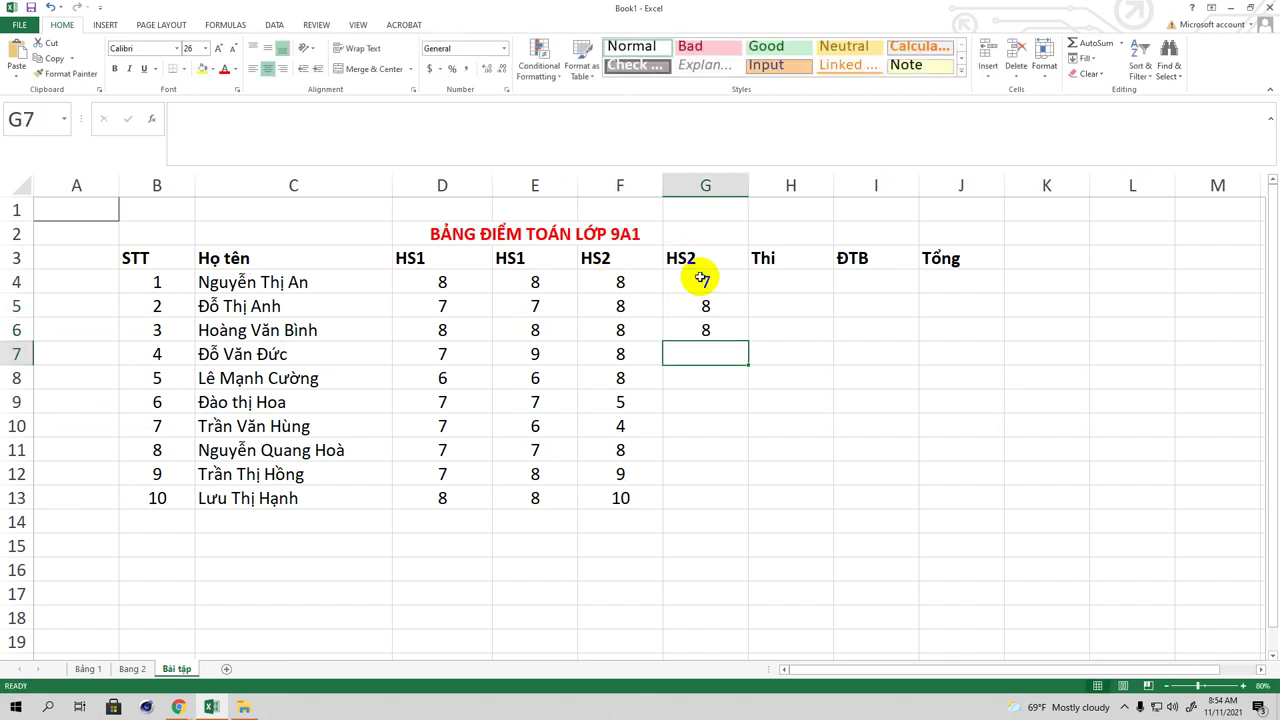
{"action": "type", "text": "6"}
{"action": "key", "text": "Return"}
{"action": "type", "text": "7"}
{"action": "key", "text": "Return"}
{"action": "type", "text": "7"}
{"action": "key", "text": "Return"}
{"action": "type", "text": "7"}
{"action": "key", "text": "Return"}
{"action": "type", "text": "7"}
{"action": "key", "text": "Return"}
{"action": "type", "text": "7"}
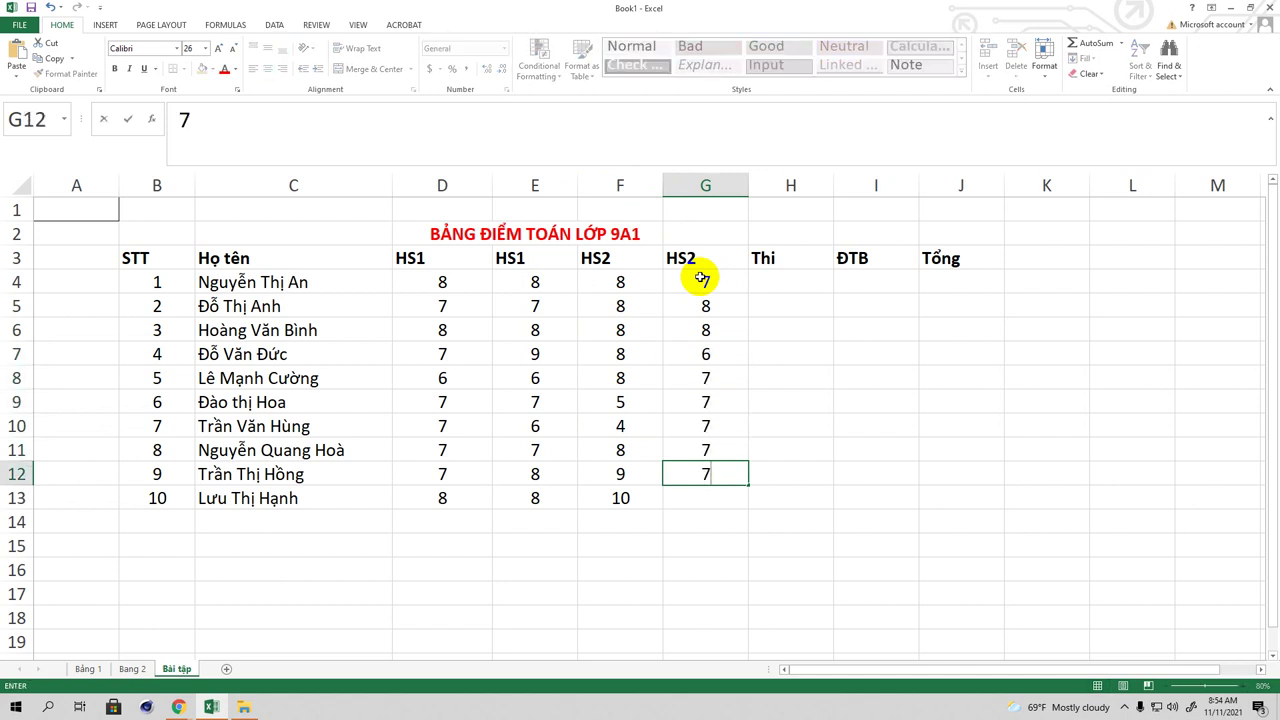
{"action": "key", "text": "Up"}
{"action": "key", "text": "Up"}
{"action": "type", "text": "6"}
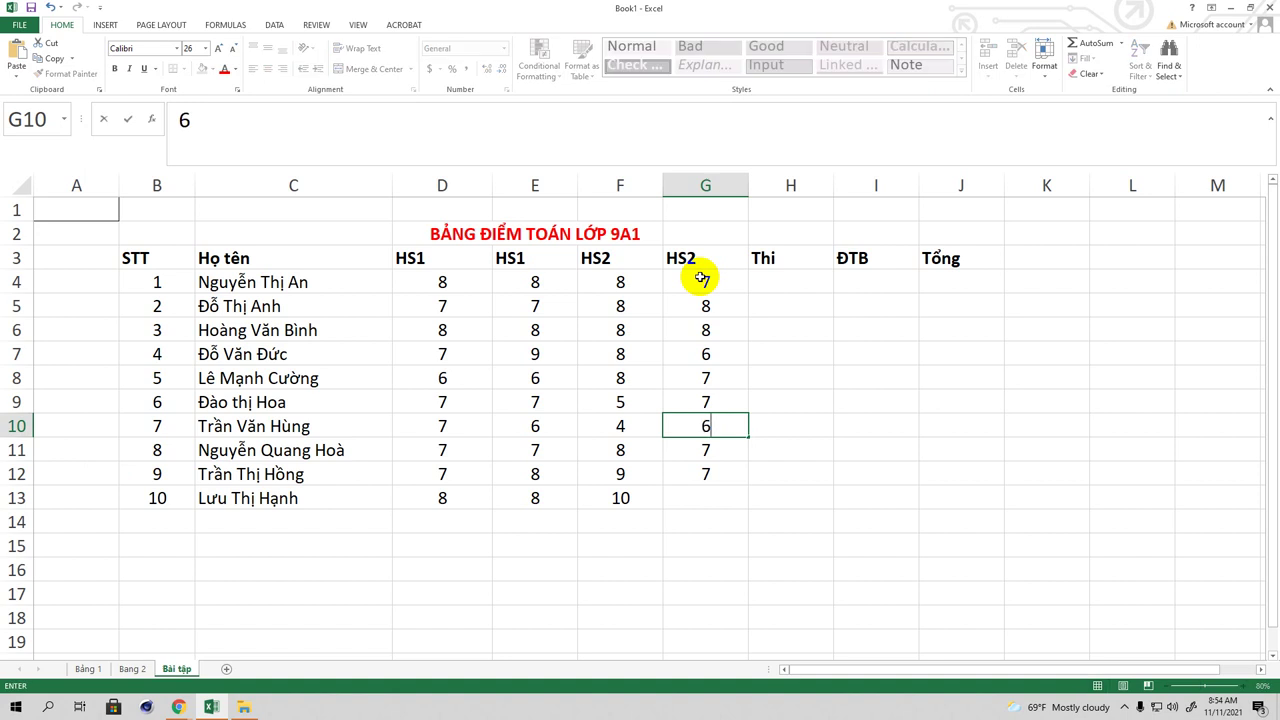
{"action": "key", "text": "Return"}
{"action": "type", "text": "5"}
{"action": "key", "text": "Return"}
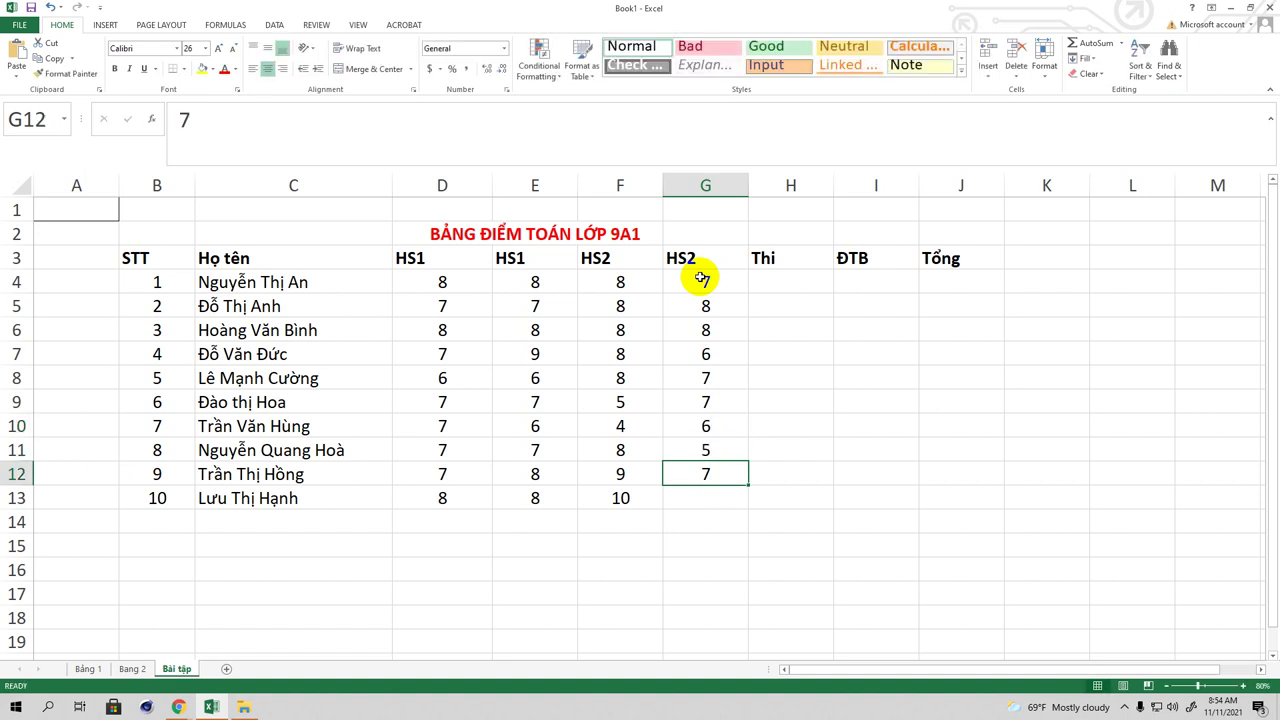
{"action": "key", "text": "Return"}
{"action": "type", "text": "6"}
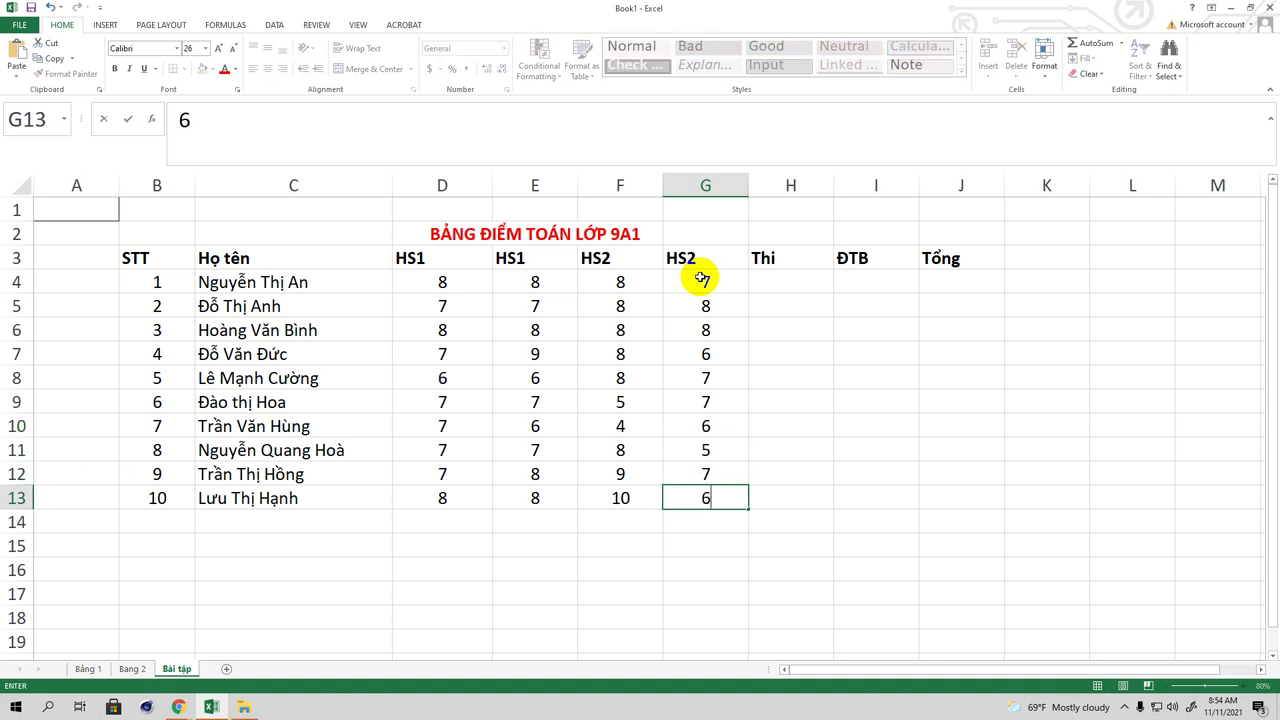
{"action": "key", "text": "Return"}
Step: Enter Thi exam scores in H4:H13: 9, 5, 6, 7, 8, 5, 7, 8, 9, 7
{"action": "left_click", "coordinate": [766, 283]}
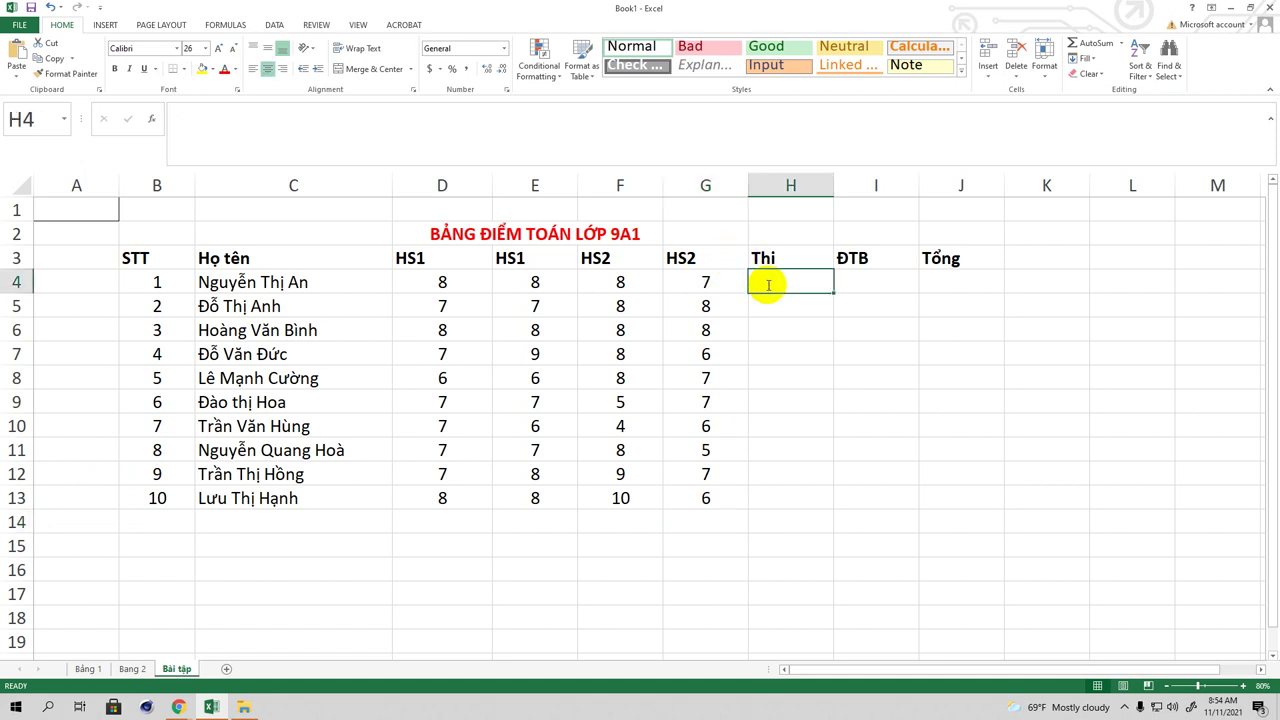
{"action": "type", "text": "9"}
{"action": "key", "text": "Return"}
{"action": "type", "text": "5"}
{"action": "key", "text": "Return"}
{"action": "type", "text": "6"}
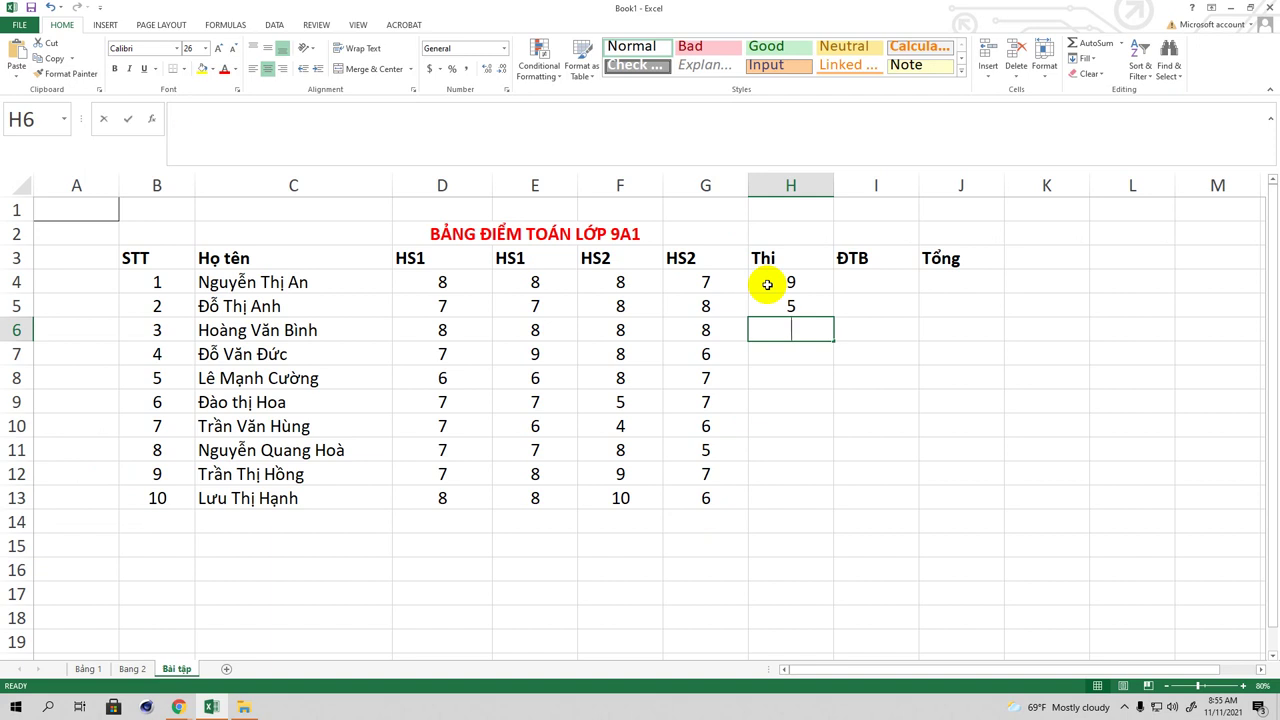
{"action": "key", "text": "Return"}
{"action": "type", "text": "7"}
{"action": "key", "text": "Return"}
{"action": "type", "text": "8"}
{"action": "key", "text": "Return"}
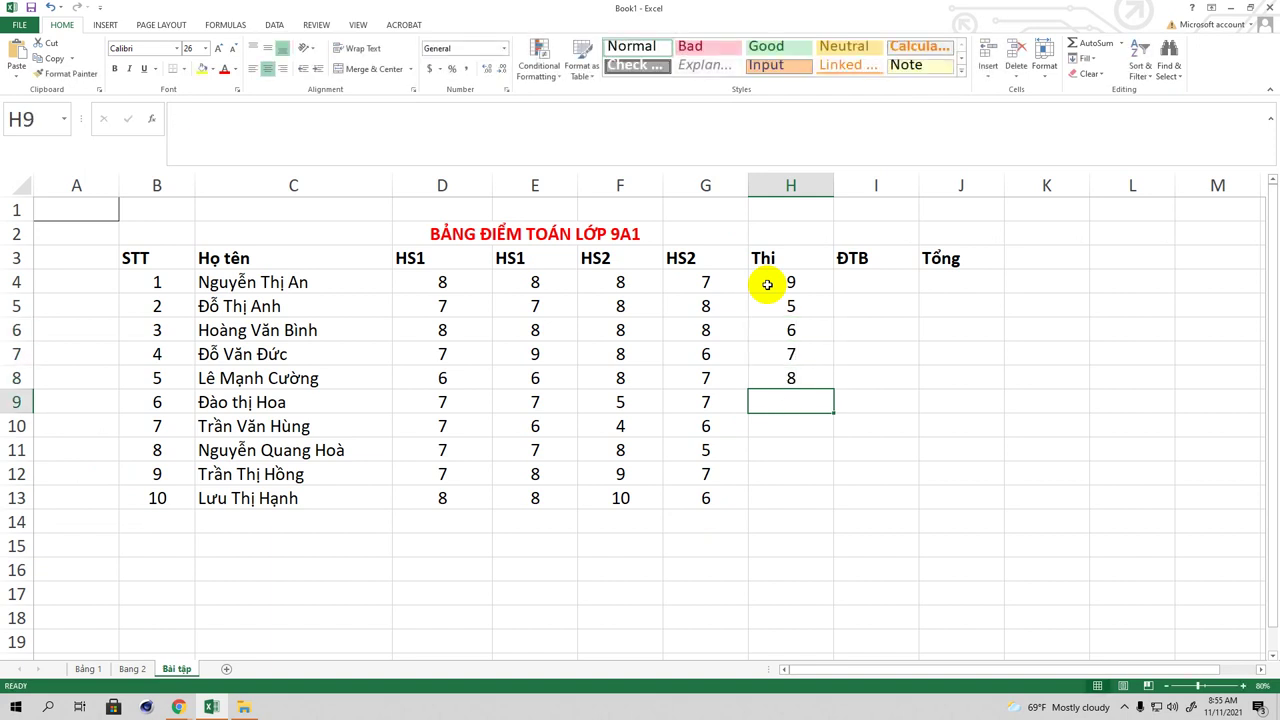
{"action": "type", "text": "5"}
{"action": "key", "text": "Return"}
{"action": "type", "text": "7"}
{"action": "key", "text": "Return"}
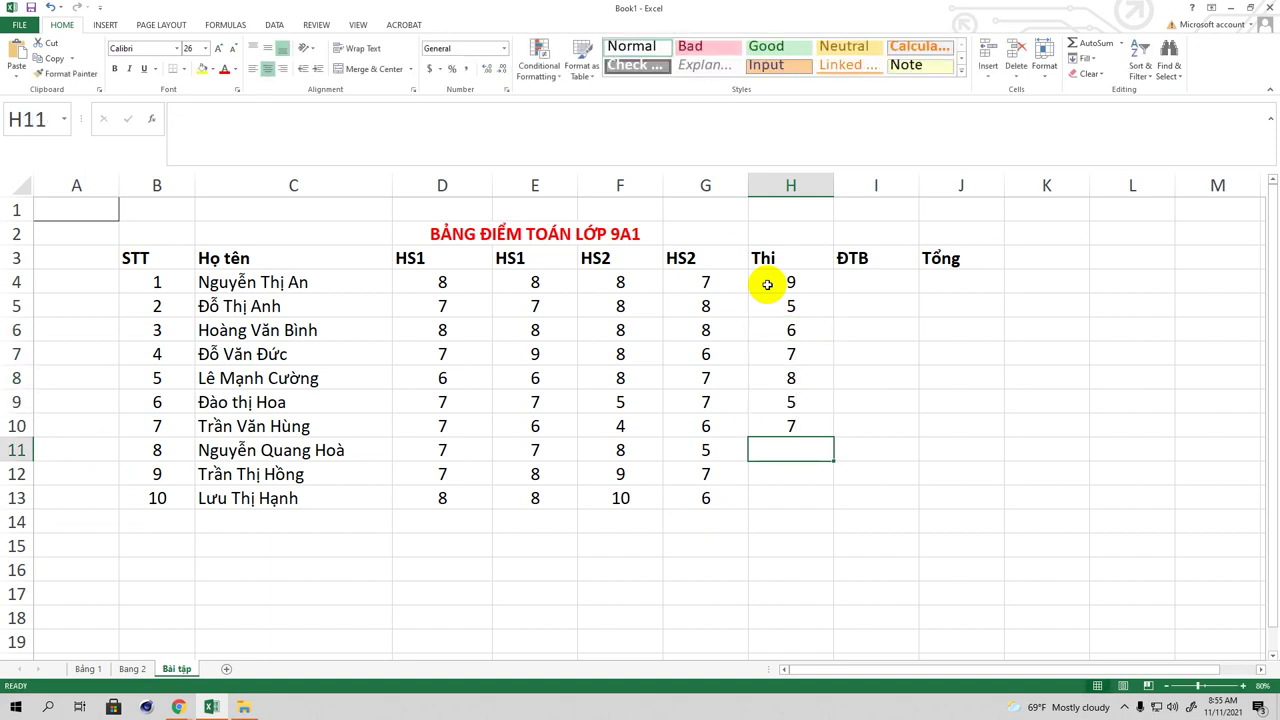
{"action": "type", "text": "8"}
{"action": "key", "text": "Return"}
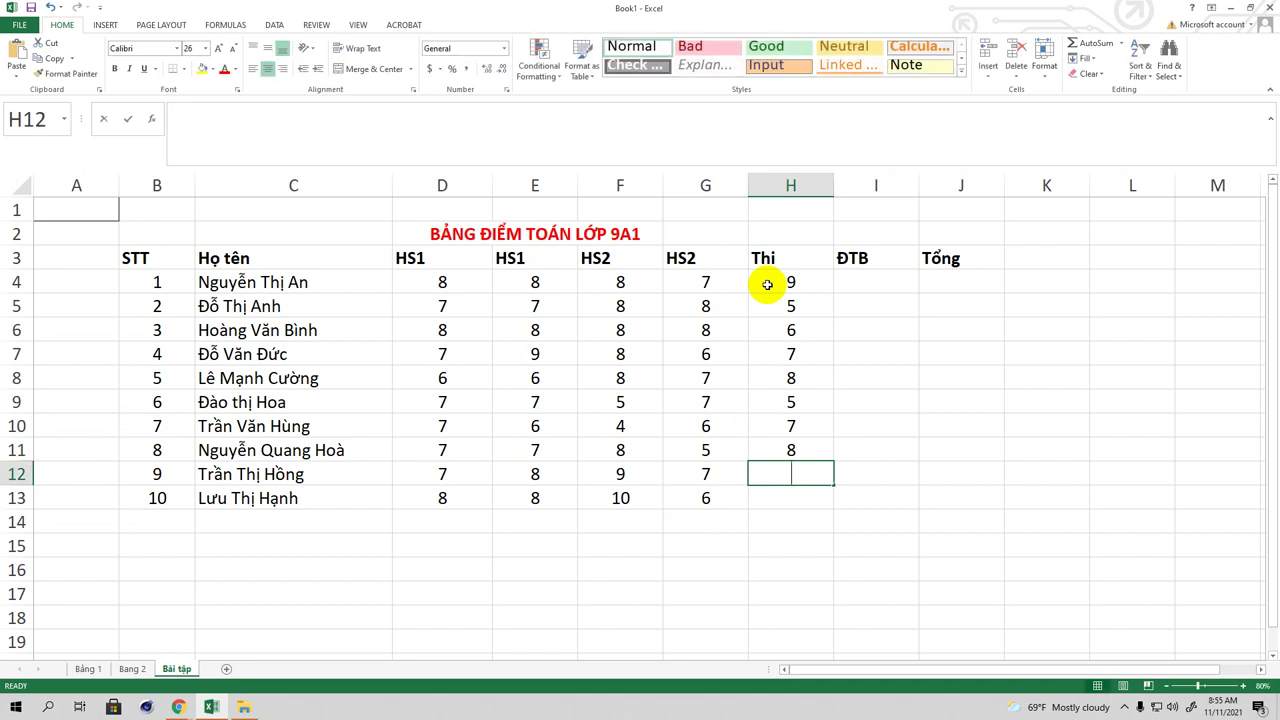
{"action": "type", "text": "9"}
{"action": "key", "text": "Return"}
{"action": "type", "text": "7"}
{"action": "key", "text": "Up"}
{"action": "key", "text": "Up"}
{"action": "key", "text": "Up"}
{"action": "key", "text": "Up"}
{"action": "key", "text": "Up"}
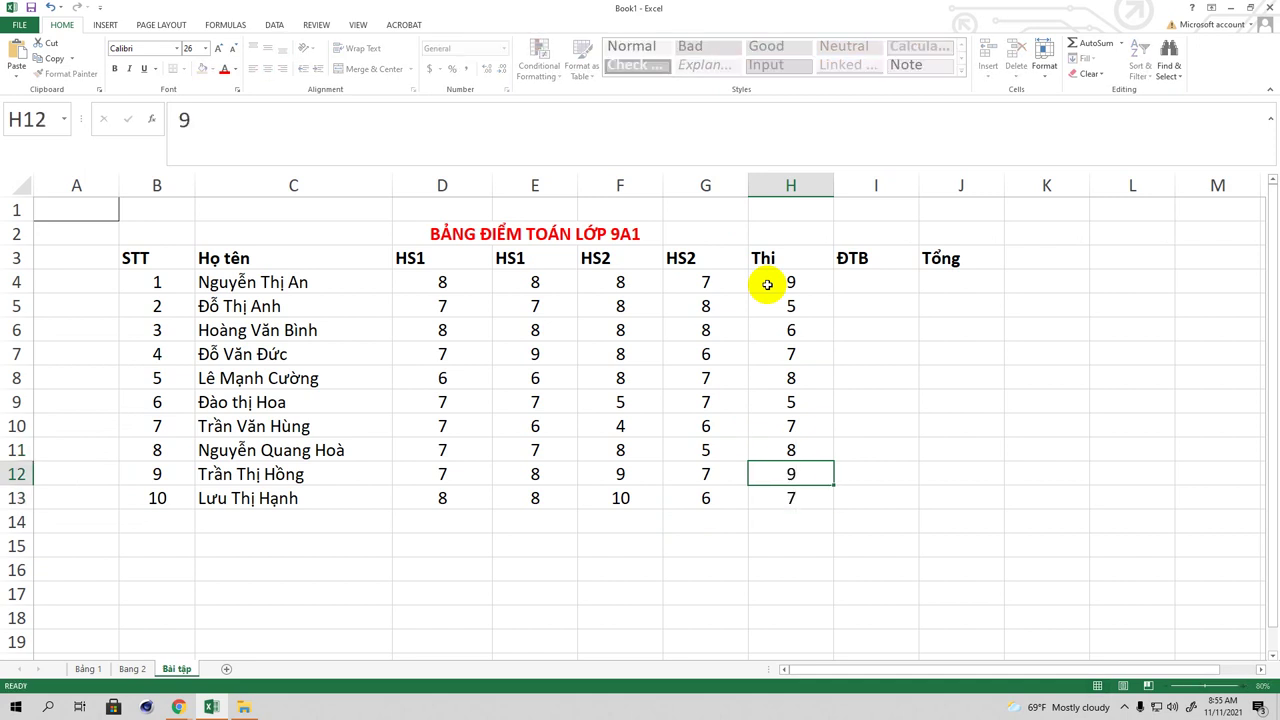
{"action": "key", "text": "Up"}
{"action": "key", "text": "Up"}
{"action": "key", "text": "Up"}
{"action": "key", "text": "Up"}
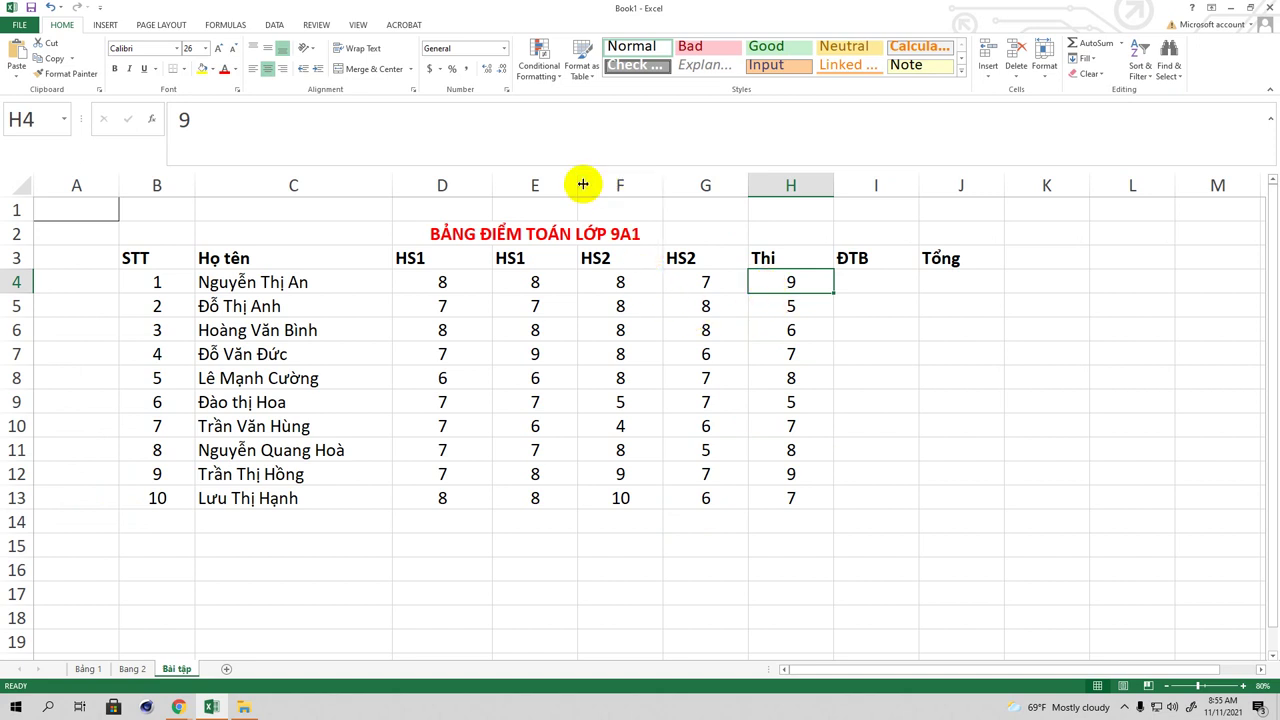
Step: Narrow columns D and E slightly by dragging their borders left
{"action": "left_click_drag", "start_coordinate": [578, 184], "coordinate": [573, 184]}
{"action": "left_click_drag", "start_coordinate": [491, 185], "coordinate": [479, 185]}
{"action": "left_click_drag", "start_coordinate": [641, 185], "coordinate": [634, 185]}
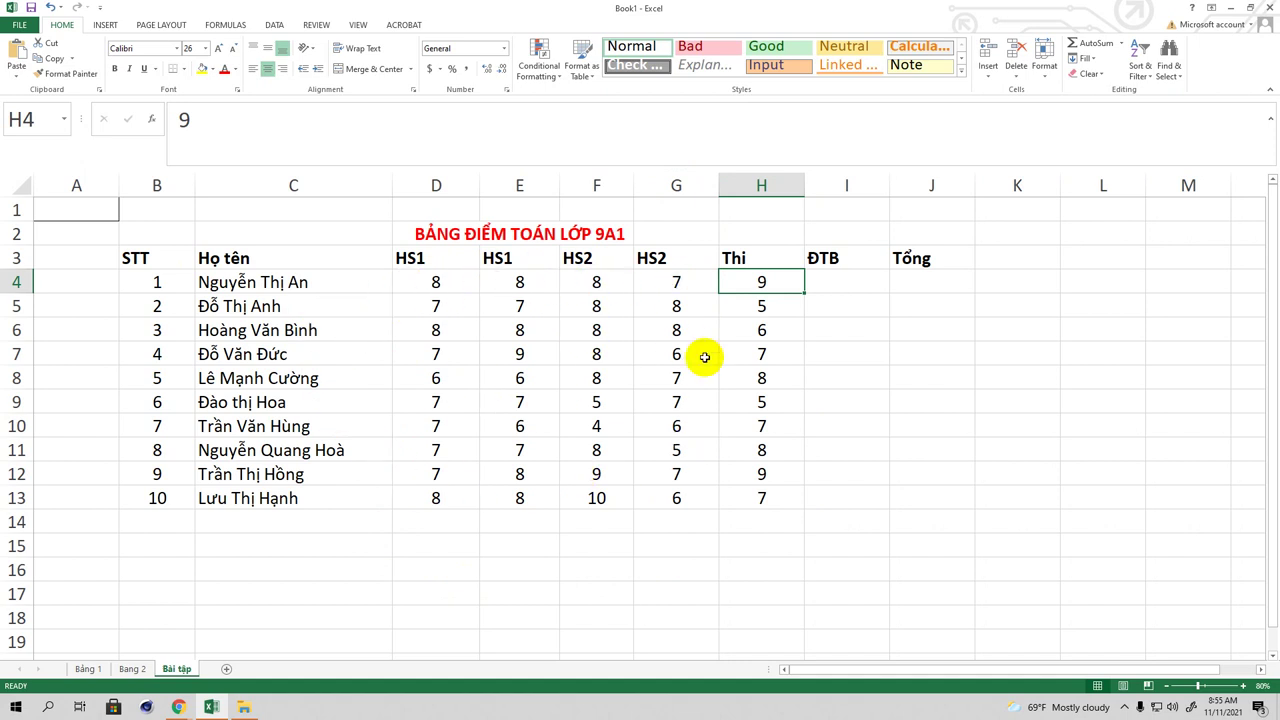
{"action": "left_click", "coordinate": [836, 284]}
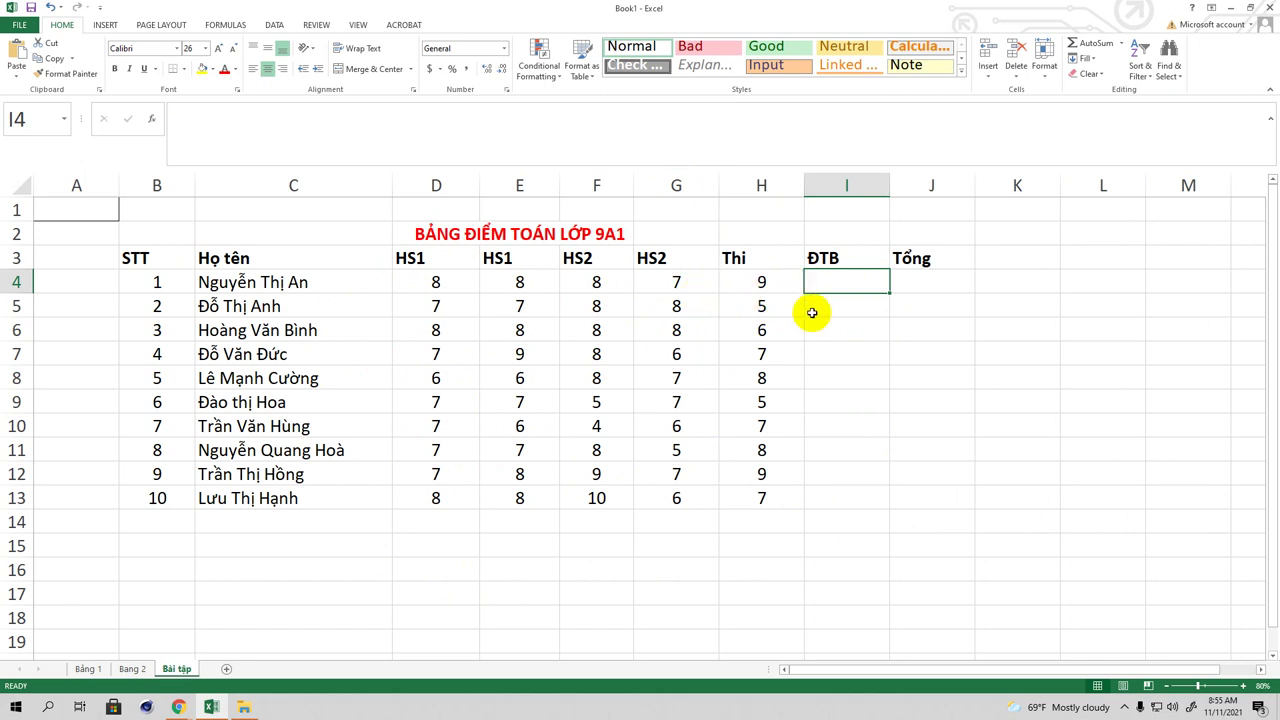
{"action": "scroll", "coordinate": [750, 430], "scroll_direction": "down", "scroll_amount": 1}
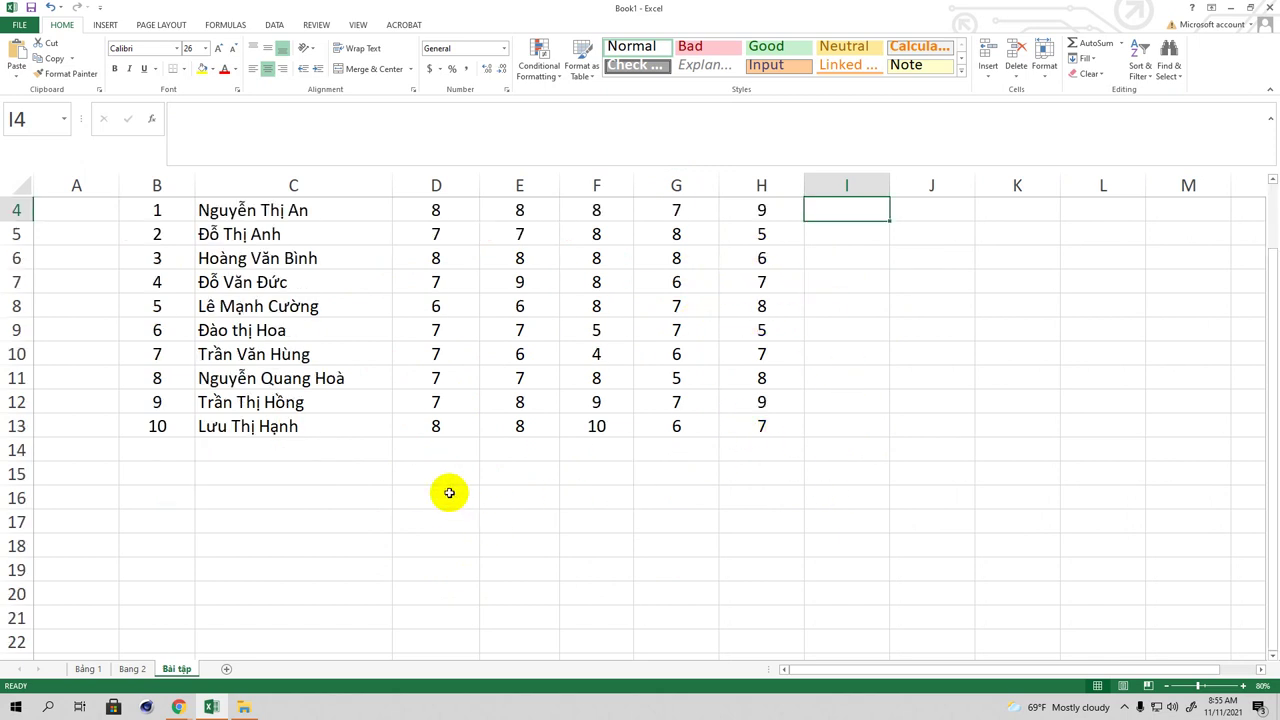
{"action": "scroll", "coordinate": [400, 520], "scroll_direction": "up", "scroll_amount": 1}
{"action": "scroll", "coordinate": [300, 415], "scroll_direction": "down", "scroll_amount": 3}
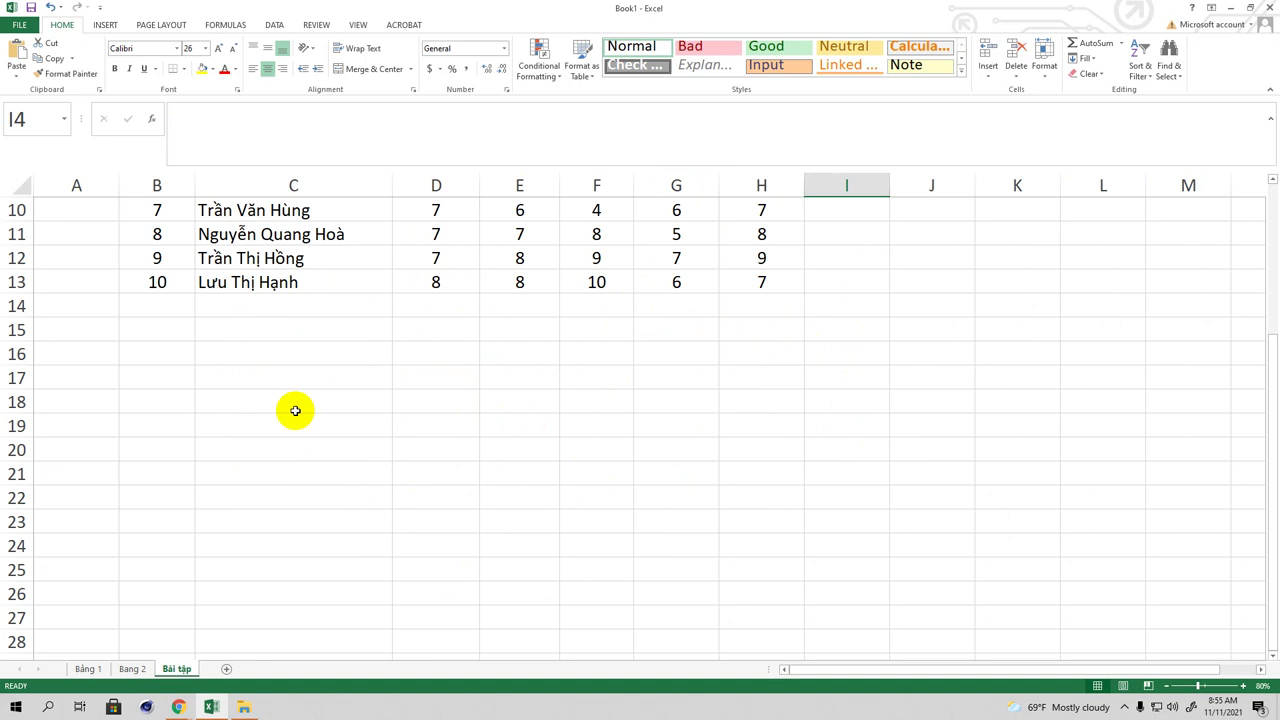
{"action": "left_click", "coordinate": [235, 375]}
{"action": "scroll", "coordinate": [237, 380], "scroll_direction": "up", "scroll_amount": 3}
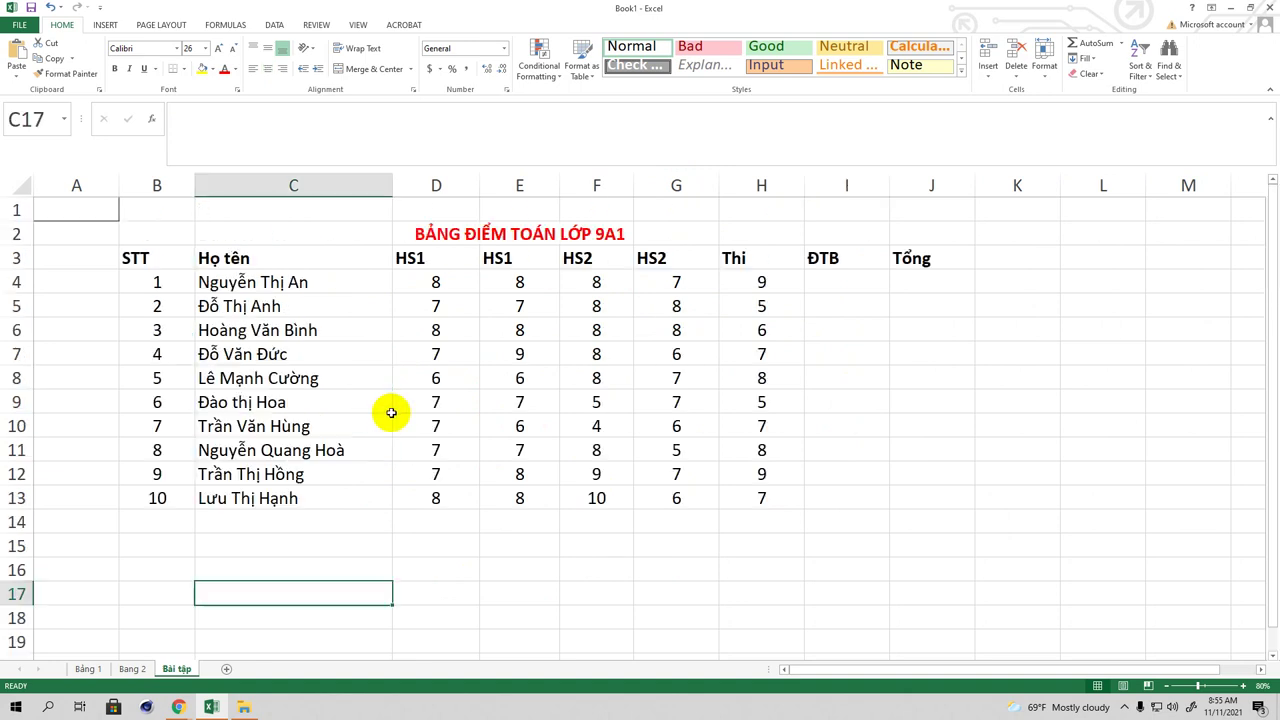
Step: Type the note 'yêu cầu điểm trung binh' into C15
{"action": "left_click", "coordinate": [301, 541]}
{"action": "type", "text": "yêu cầu điểm trung binh"}
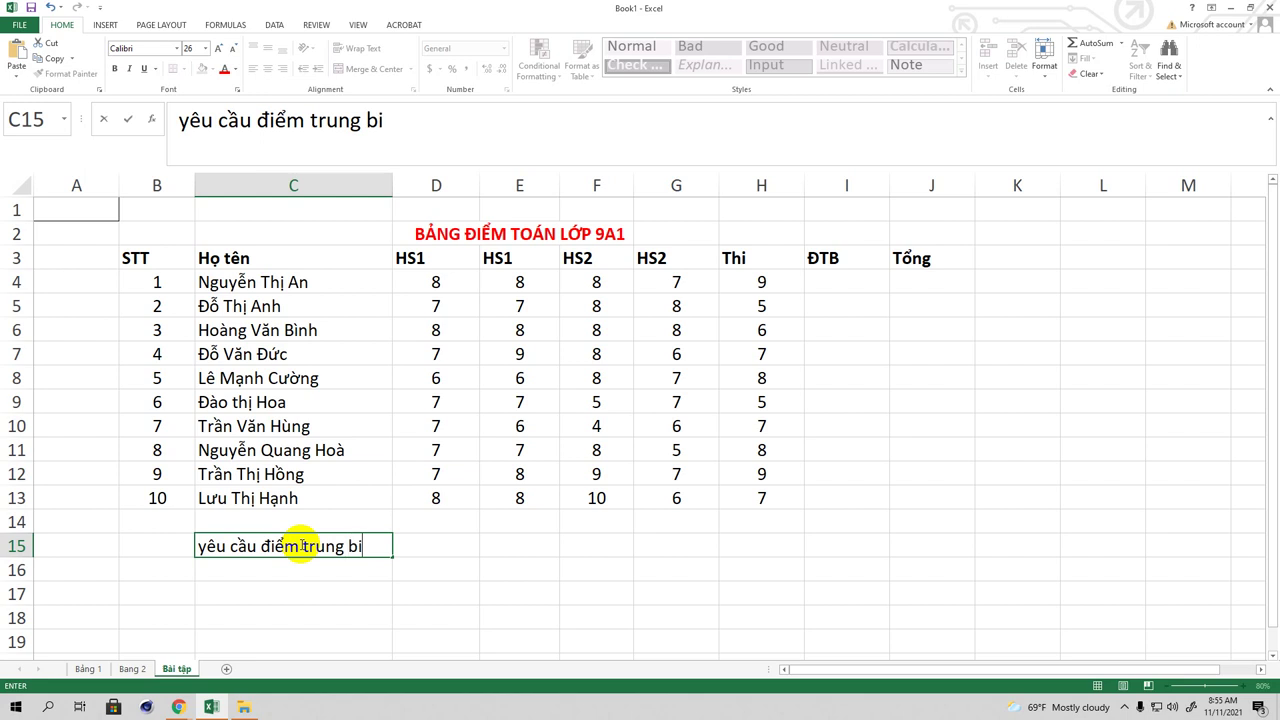
{"action": "left_click", "coordinate": [495, 546]}
Step: Enter the formula =hs1*1+hs2*2 in E15
{"action": "type", "text": "=h"}
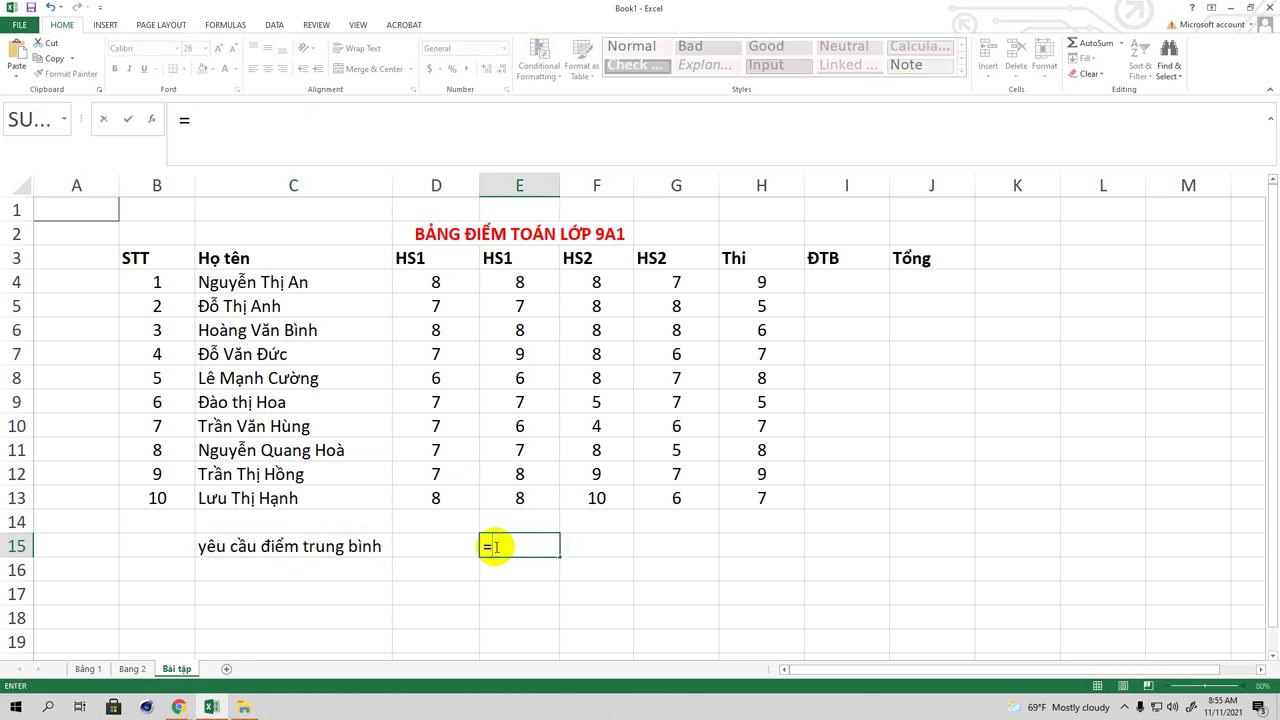
{"action": "type", "text": "s1*1+"}
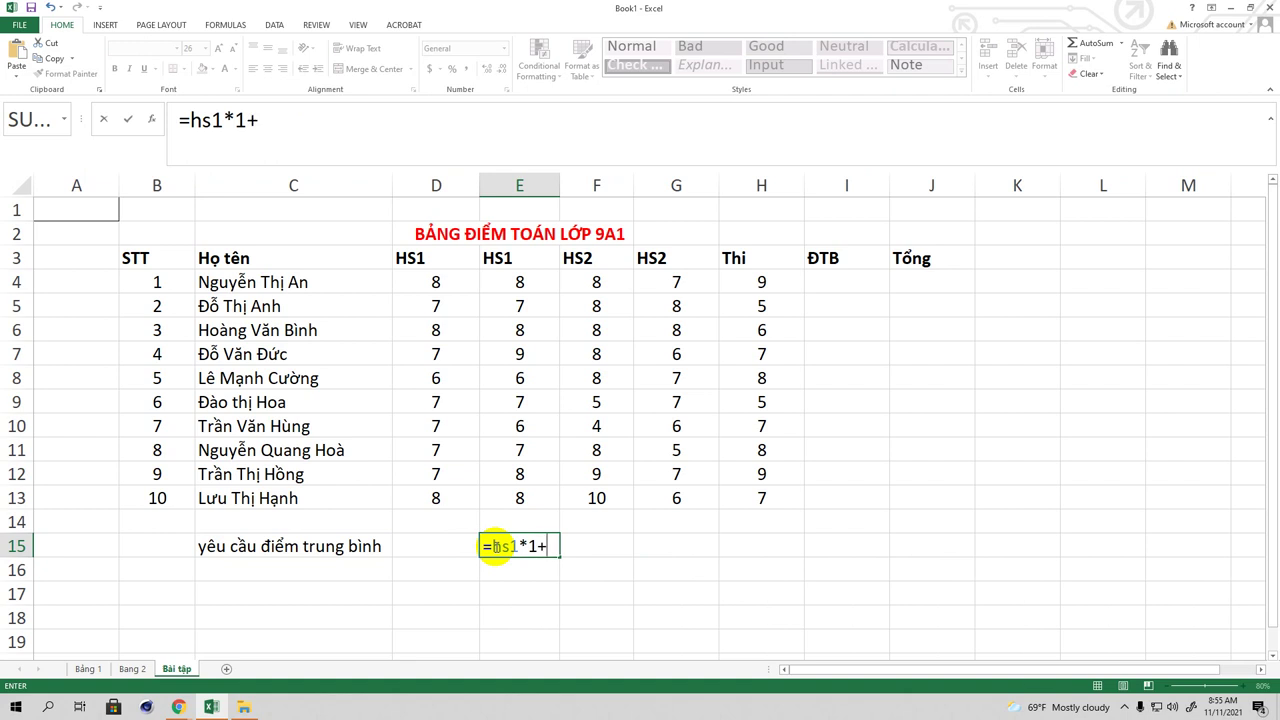
{"action": "type", "text": "hs2"}
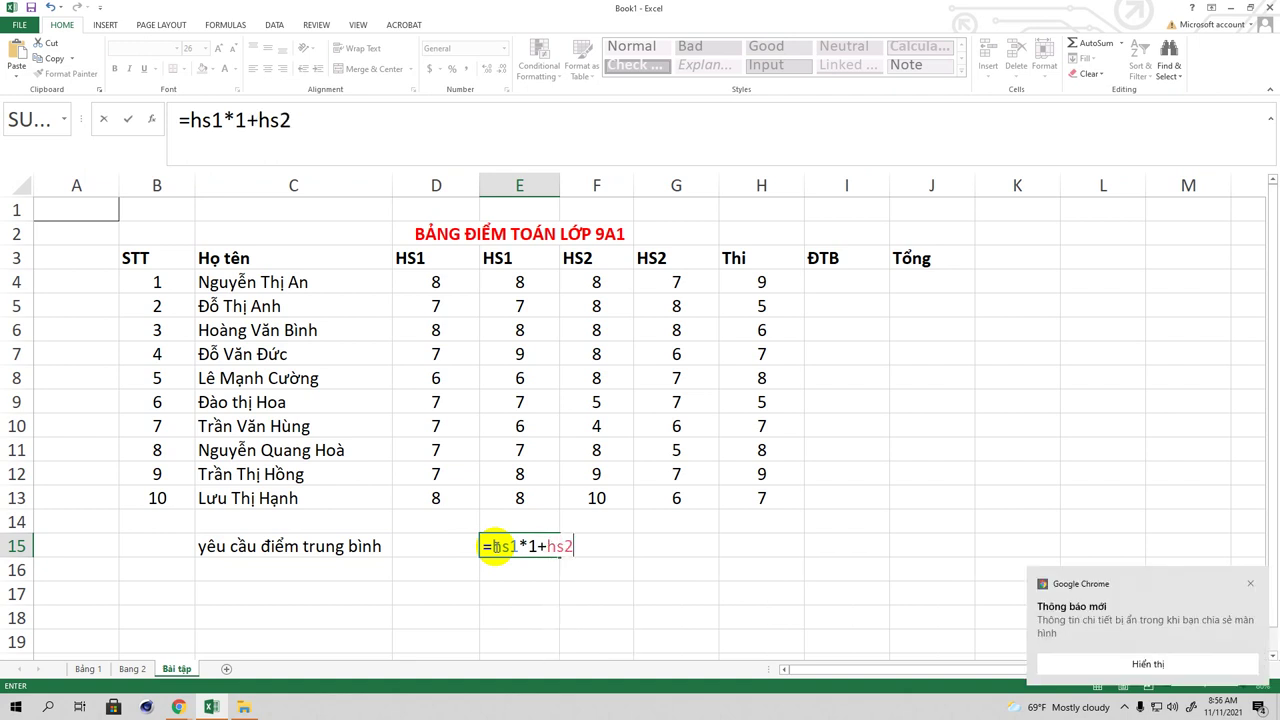
{"action": "type", "text": "*2"}
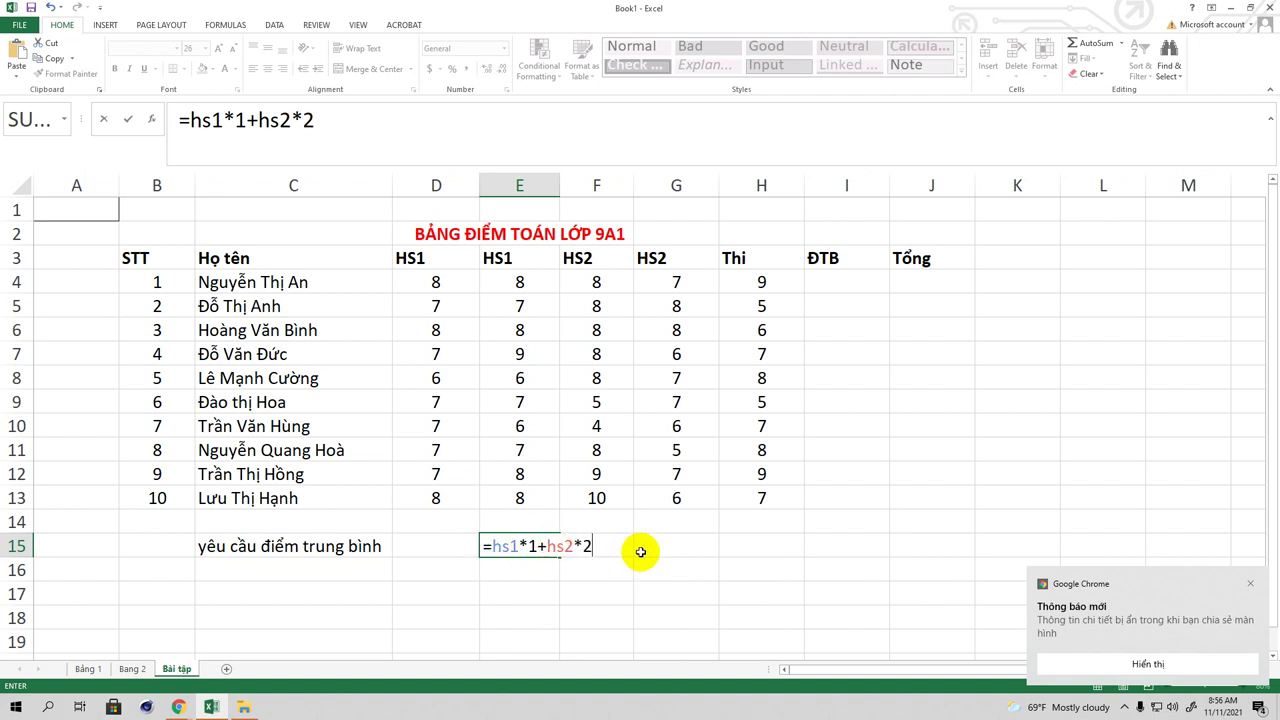
{"action": "left_click", "coordinate": [652, 546]}
Step: Edit E15 to read =((HS1*1+HS2*2)/tổng các hệ số có mặt ở đây+điểm thi)
{"action": "left_click", "coordinate": [533, 545]}
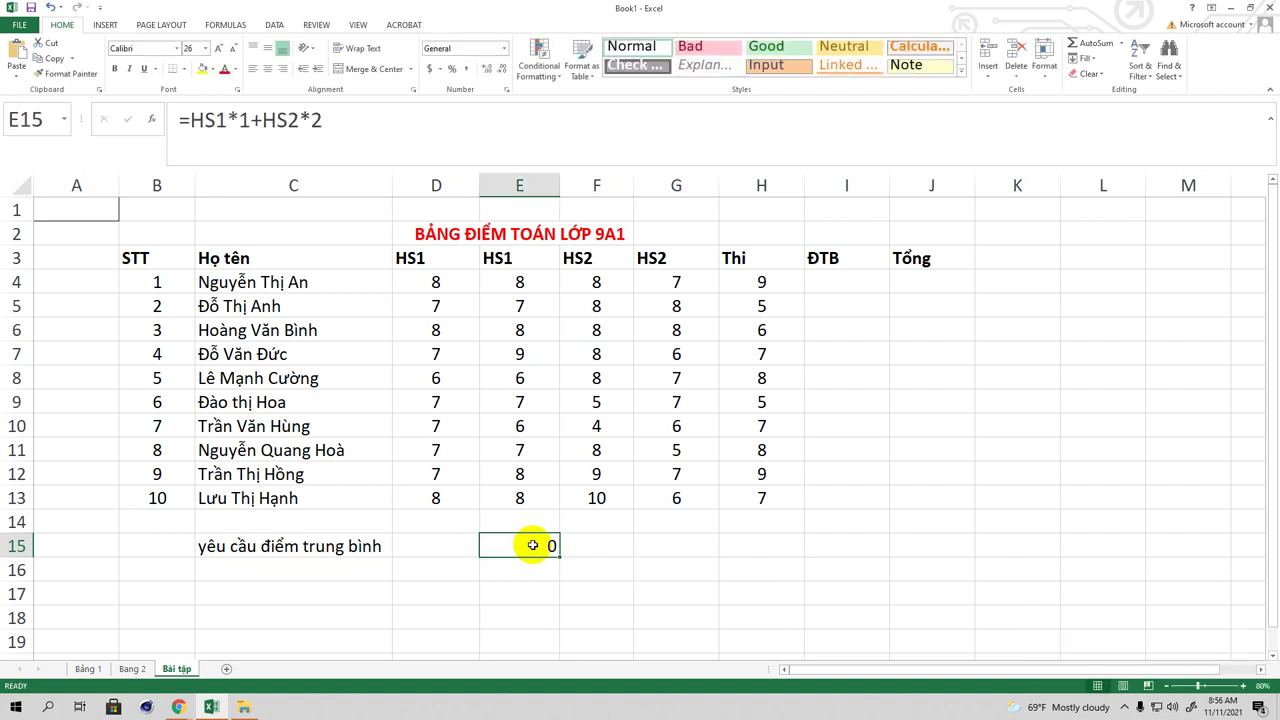
{"action": "left_click", "coordinate": [337, 114]}
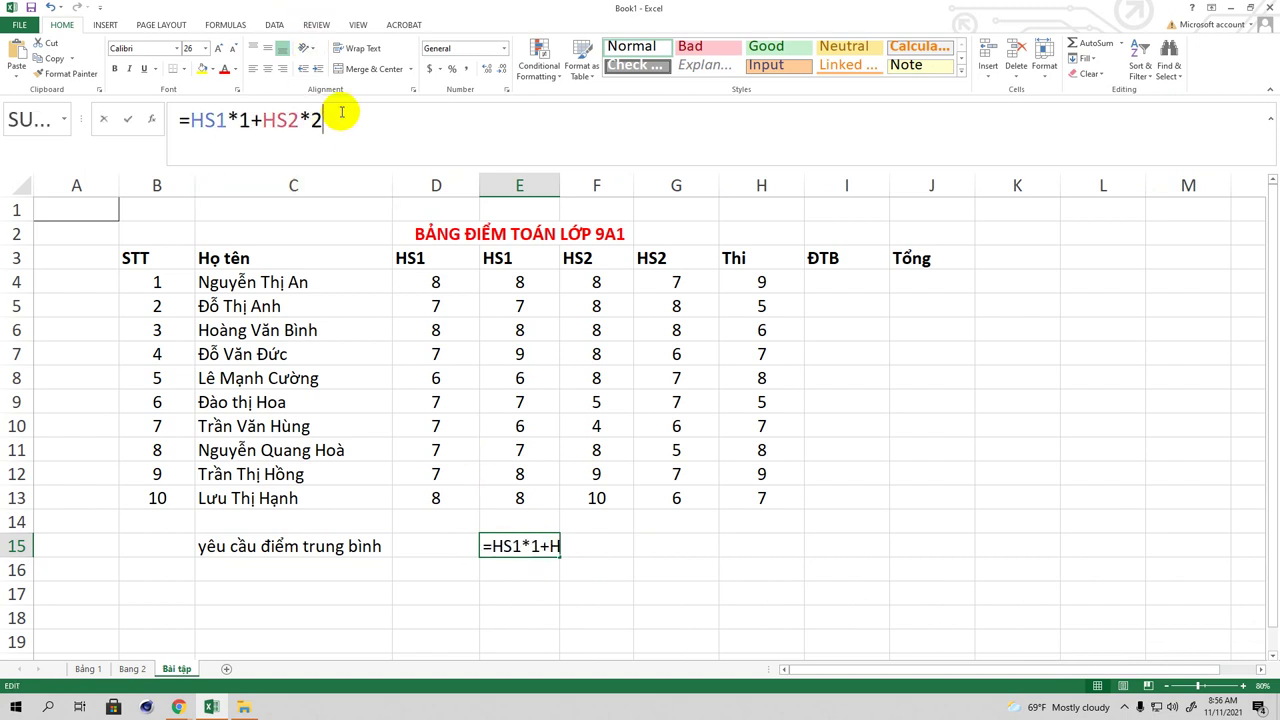
{"action": "left_click", "coordinate": [188, 121]}
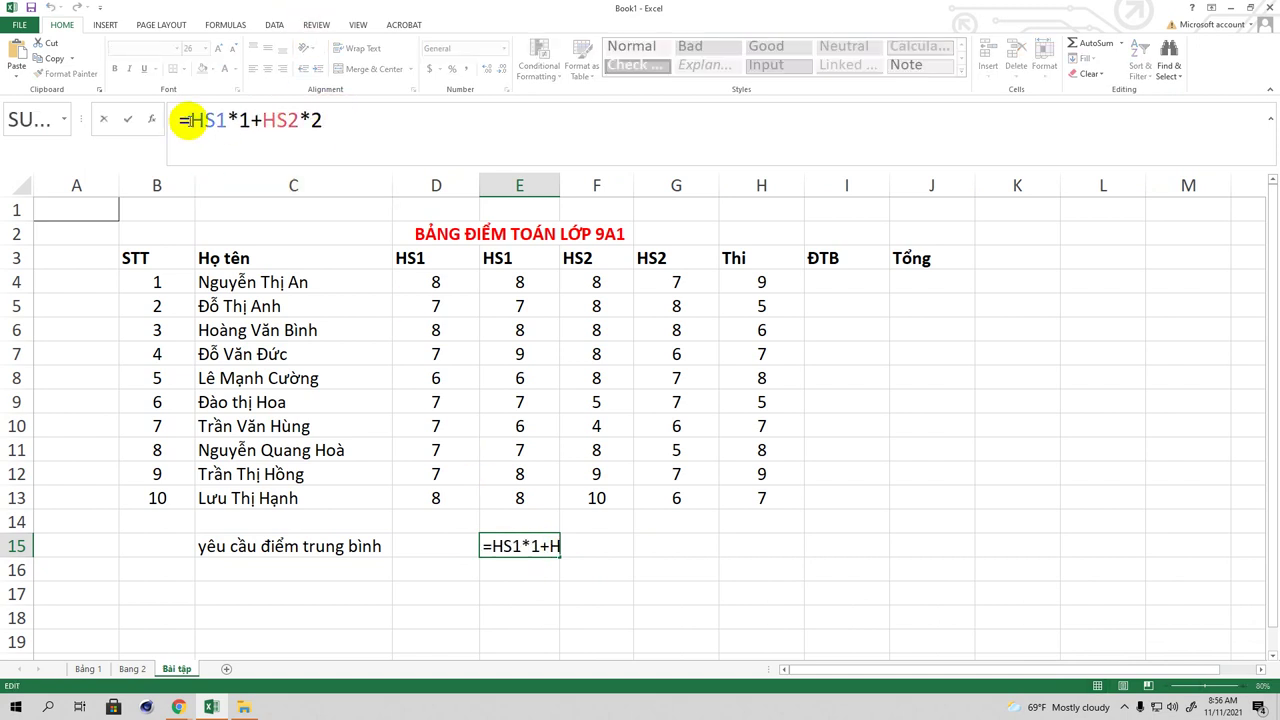
{"action": "type", "text": "("}
{"action": "left_click", "coordinate": [350, 120]}
{"action": "type", "text": ") t"}
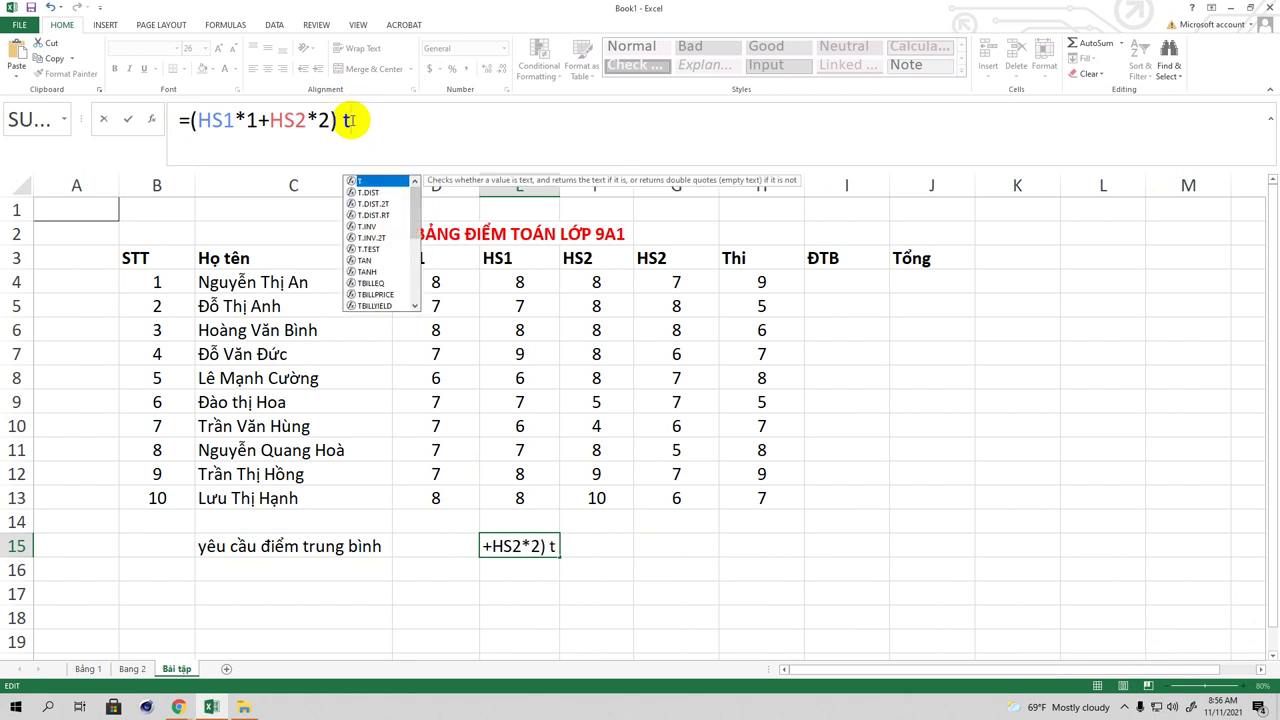
{"action": "key", "text": "BackSpace"}
{"action": "key", "text": "BackSpace"}
{"action": "type", "text": "/"}
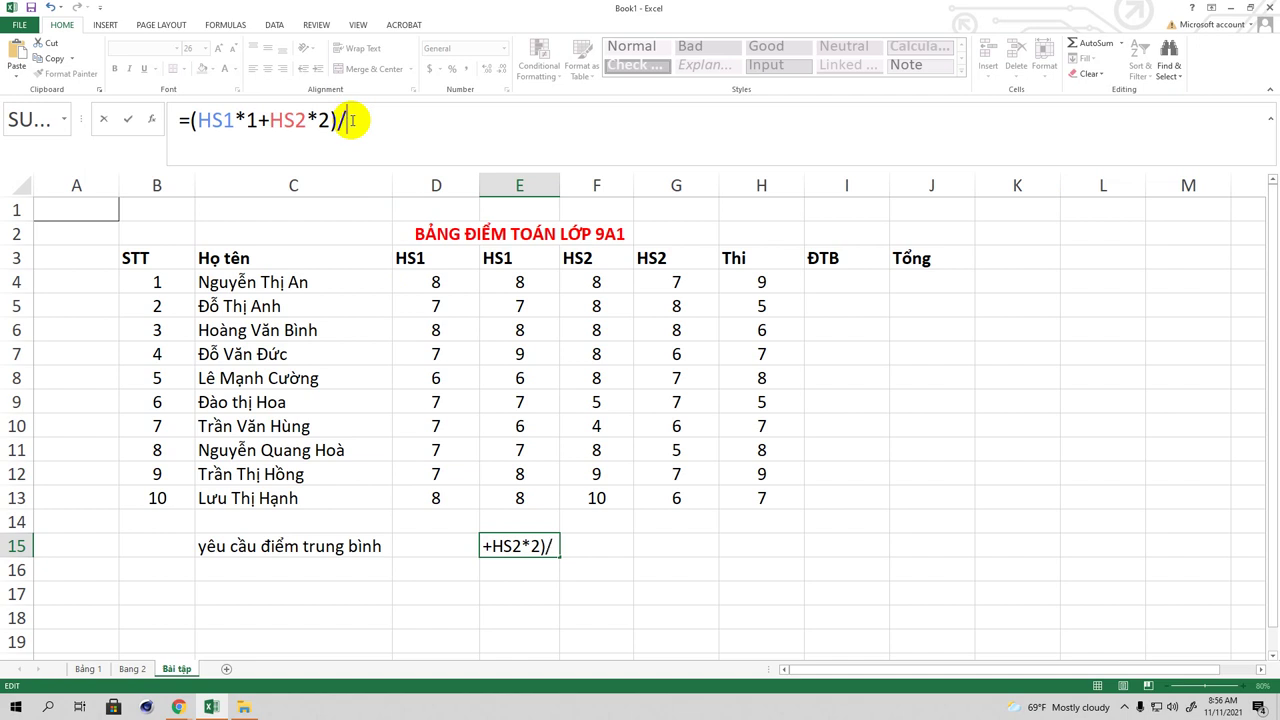
{"action": "type", "text": "tông"}
{"action": "type", "text": "r các"}
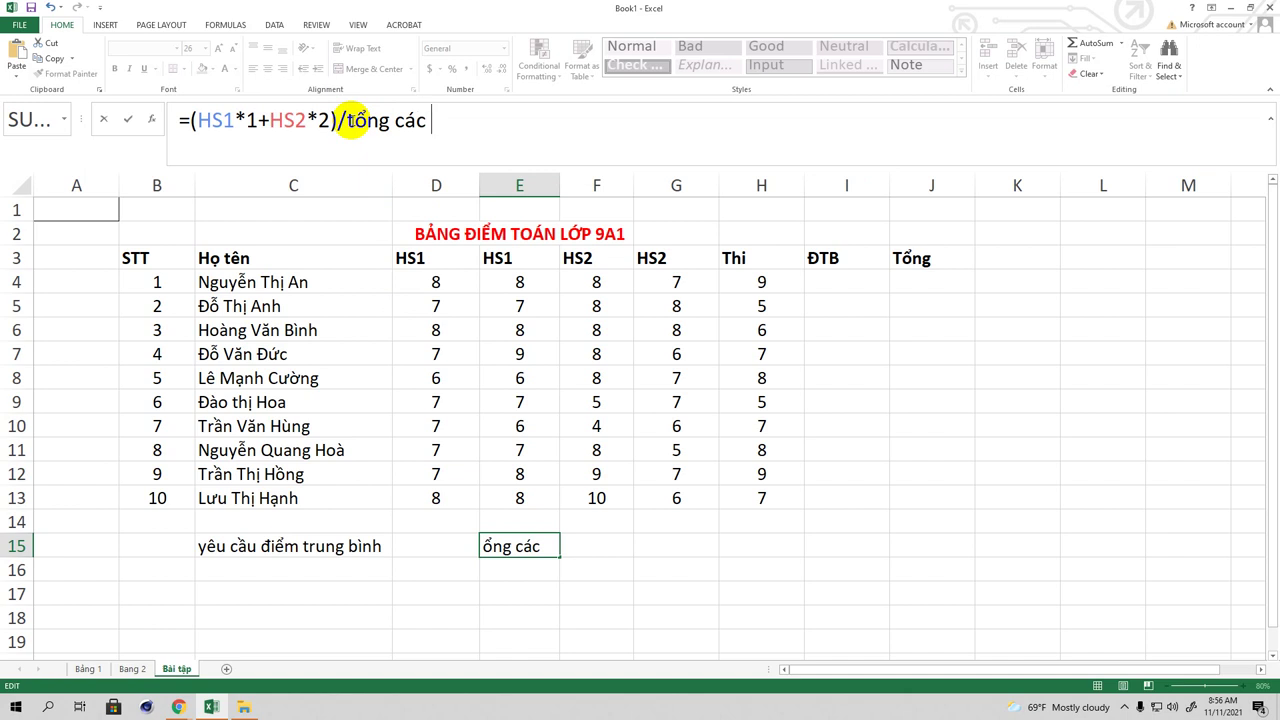
{"action": "type", "text": " heej so cos mawt"}
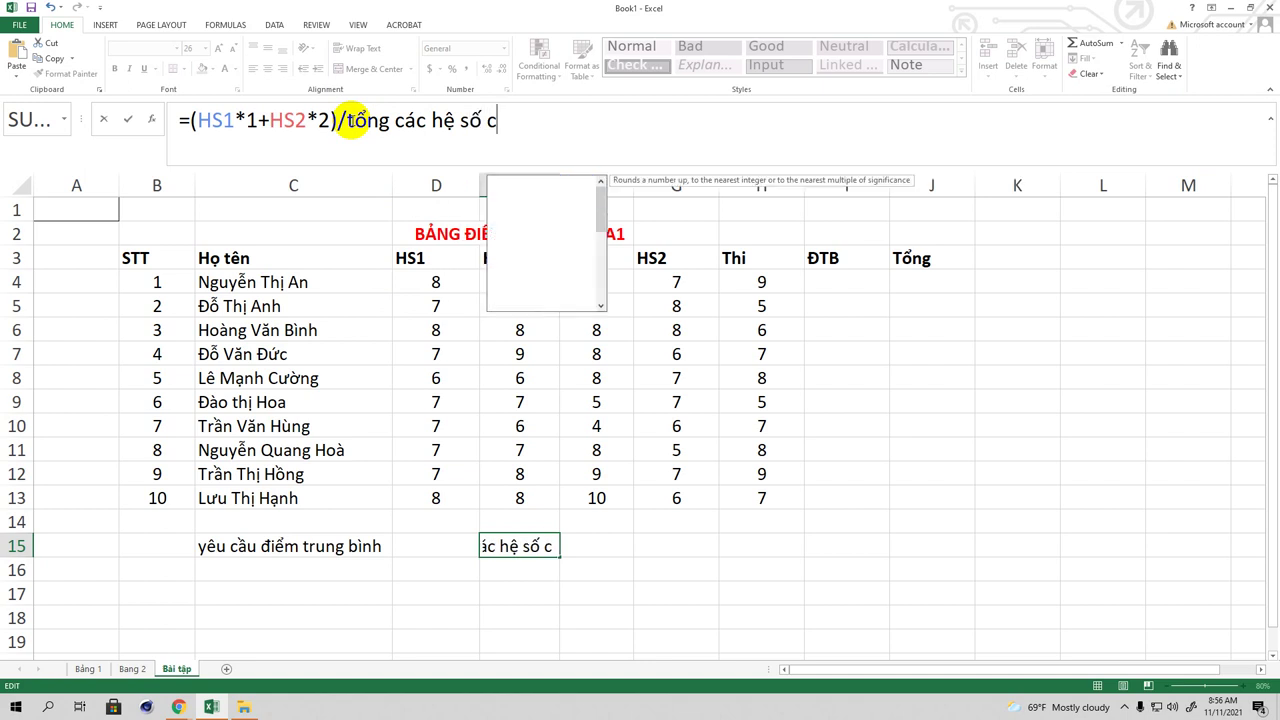
{"action": "type", "text": "j owr ddaay"}
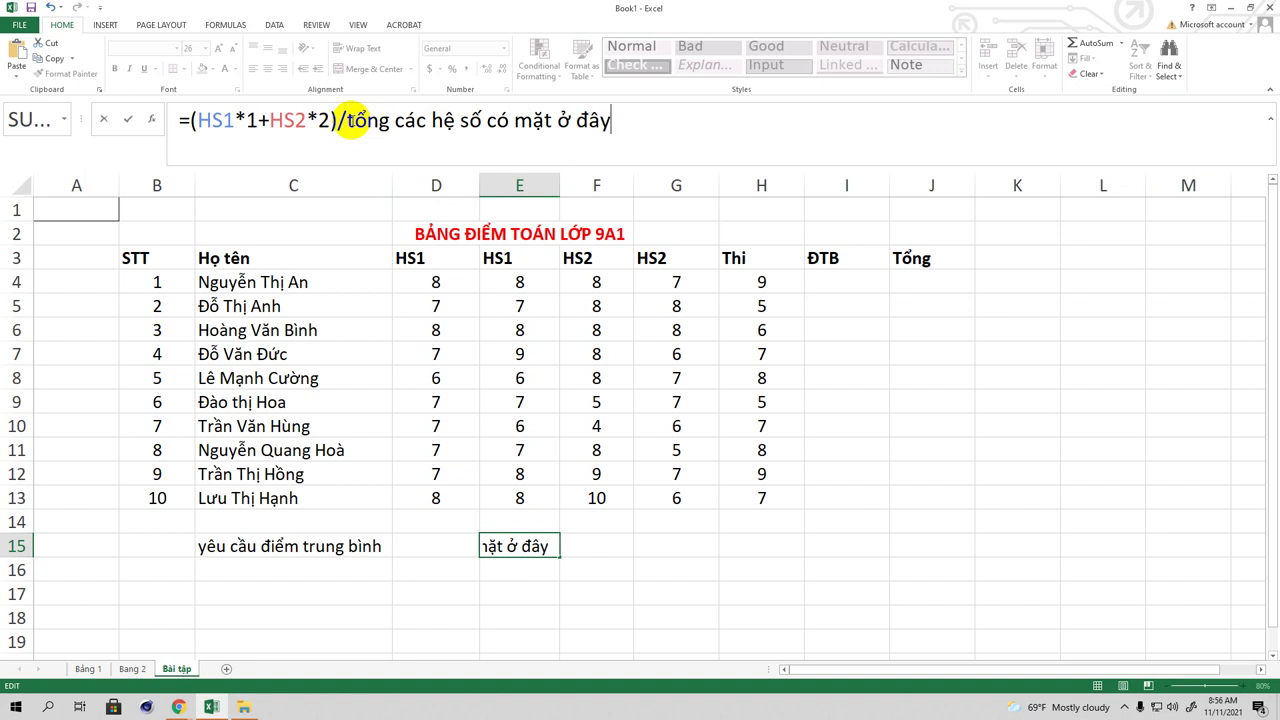
{"action": "type", "text": "+"}
{"action": "type", "text": "diểm thi)"}
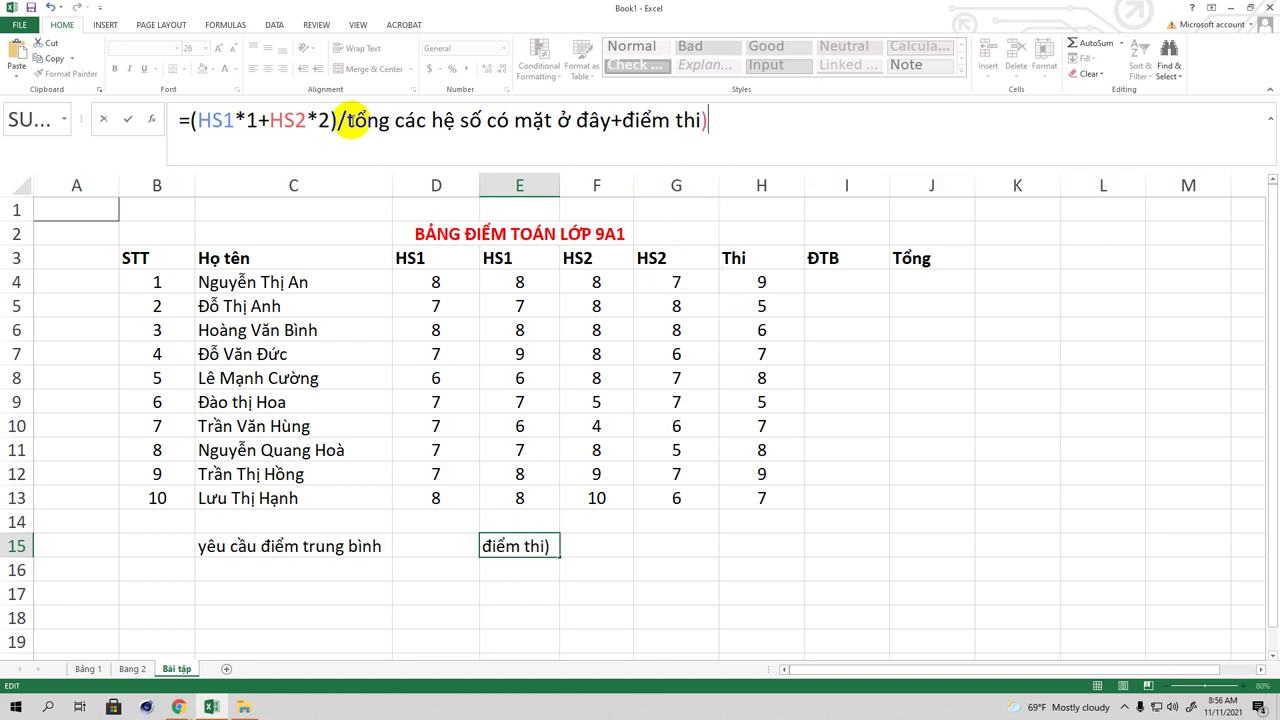
{"action": "left_click", "coordinate": [190, 121]}
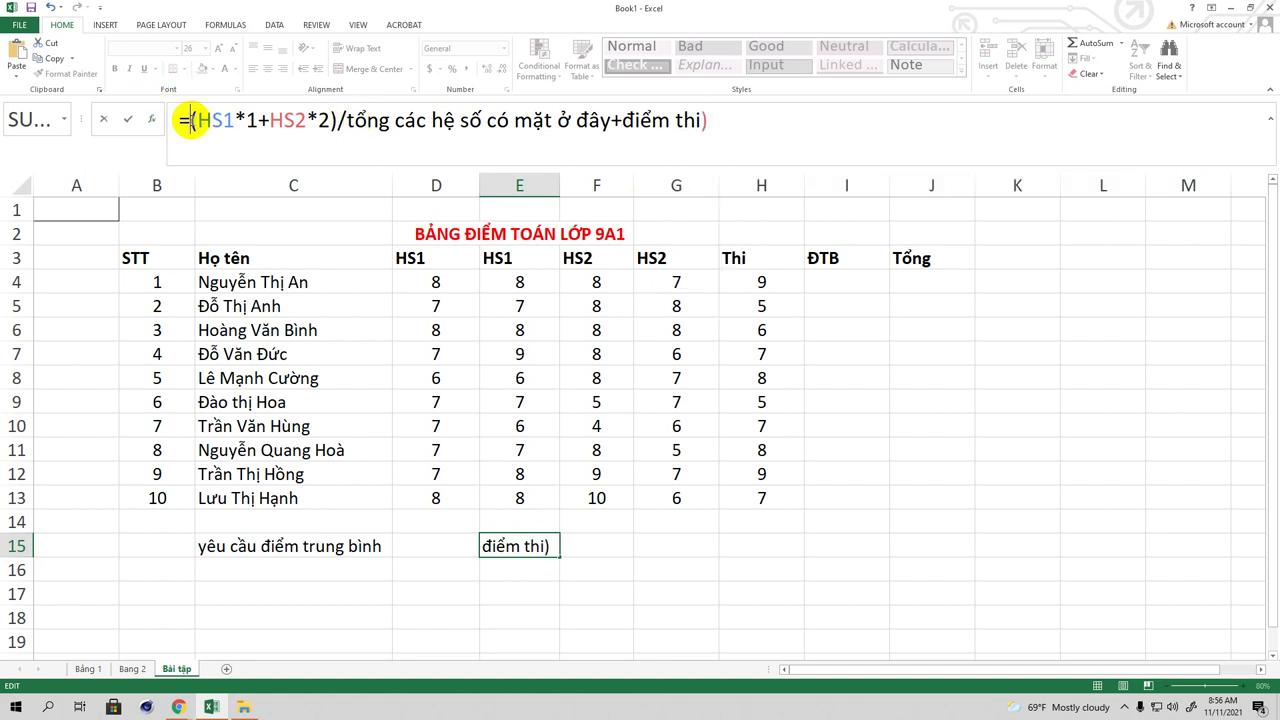
{"action": "type", "text": "("}
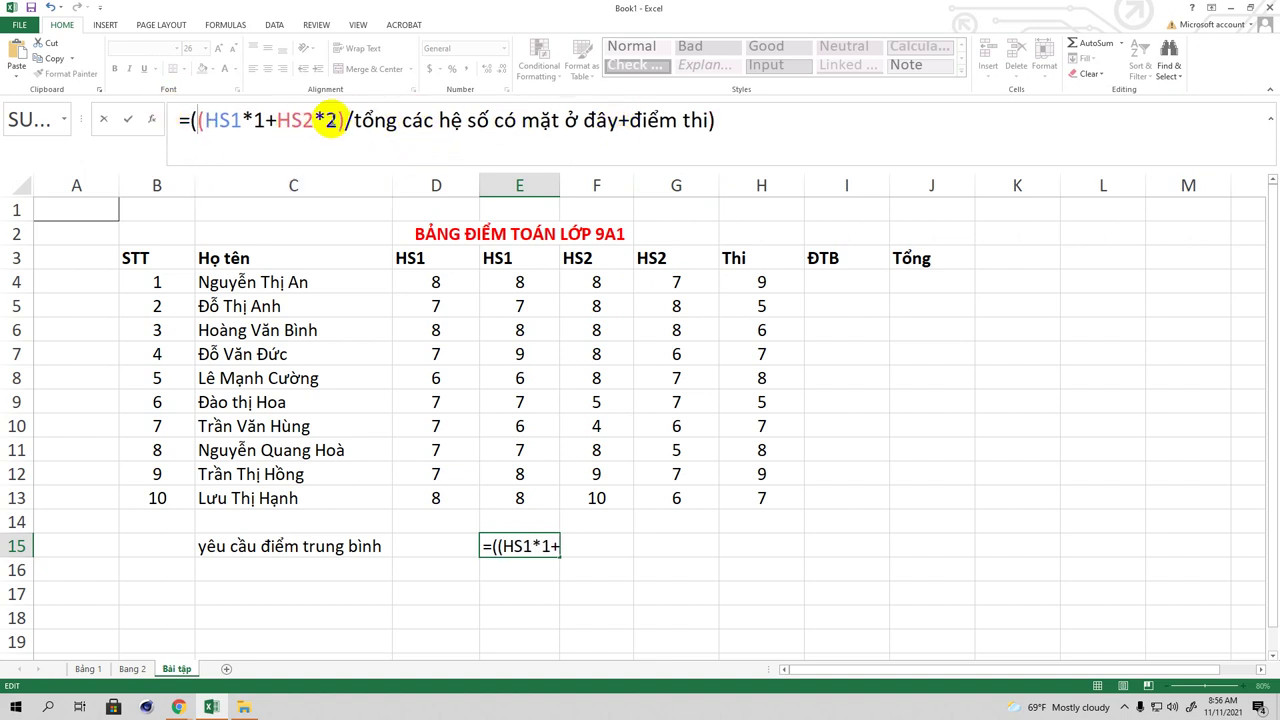
{"action": "left_click", "coordinate": [733, 123]}
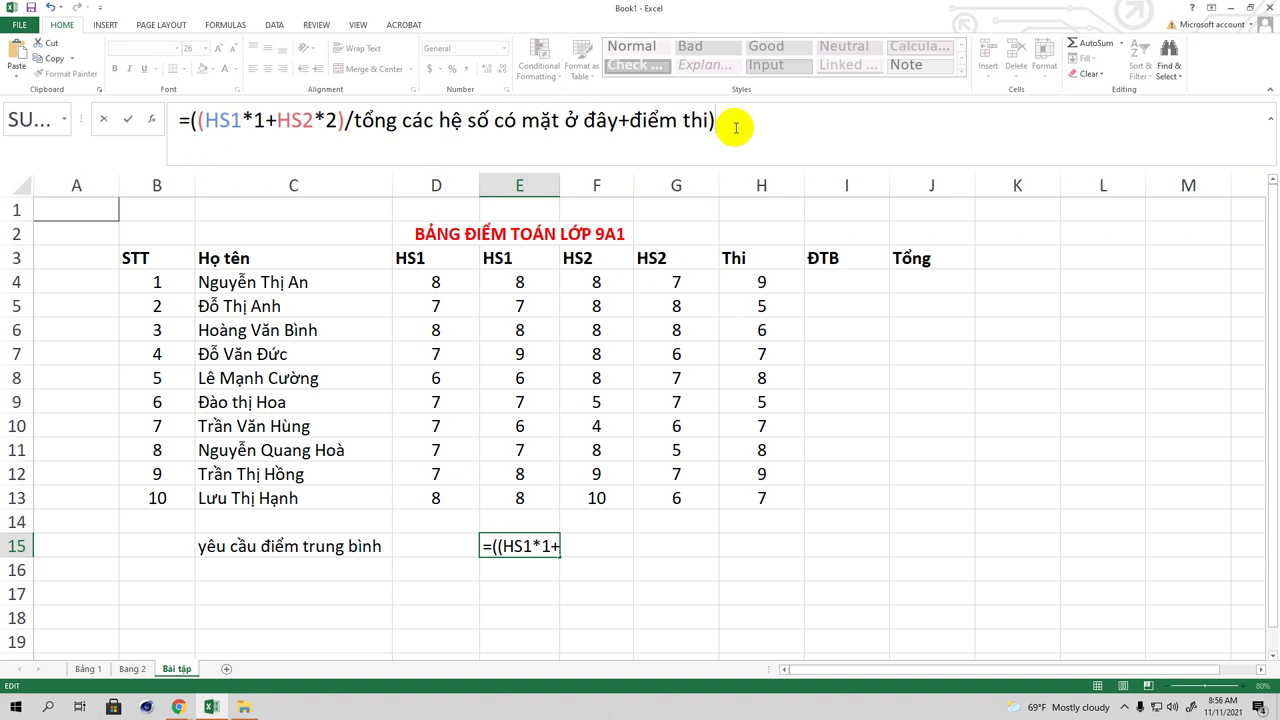
Step: Append /2 to the E15 formula and commit it, which shows #NAME?
{"action": "type", "text": "/2"}
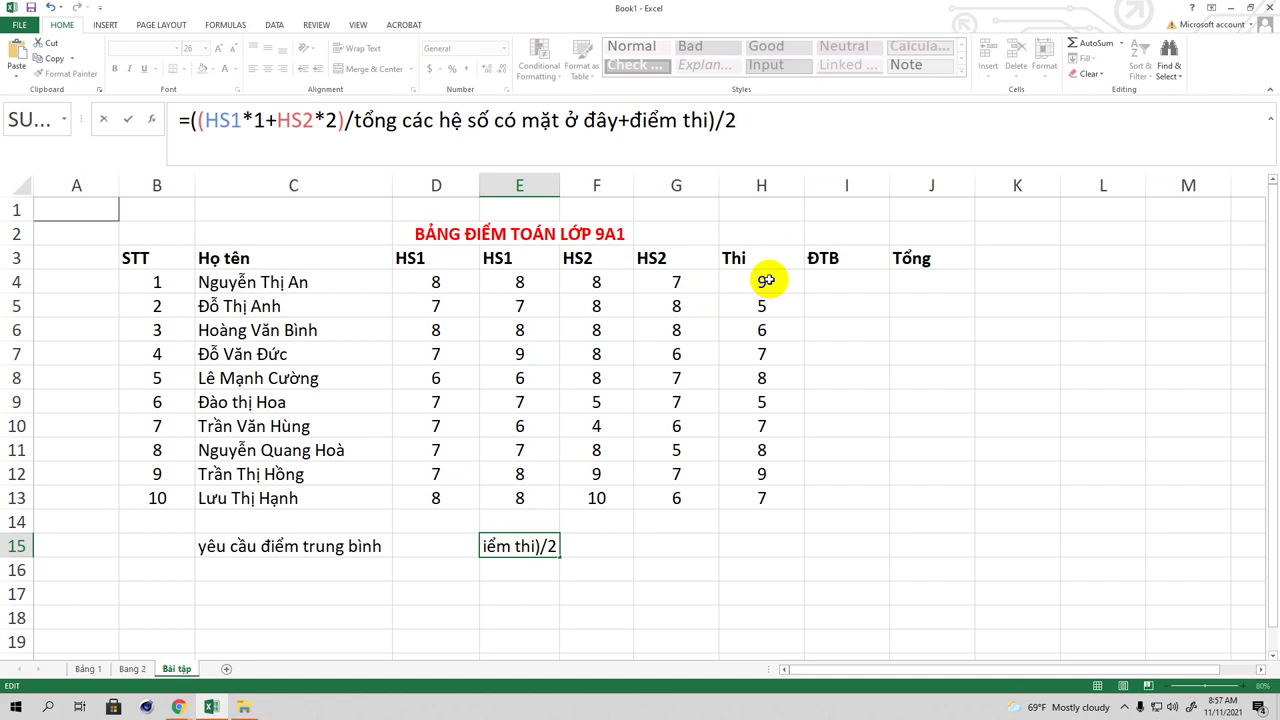
{"action": "left_click", "coordinate": [831, 283]}
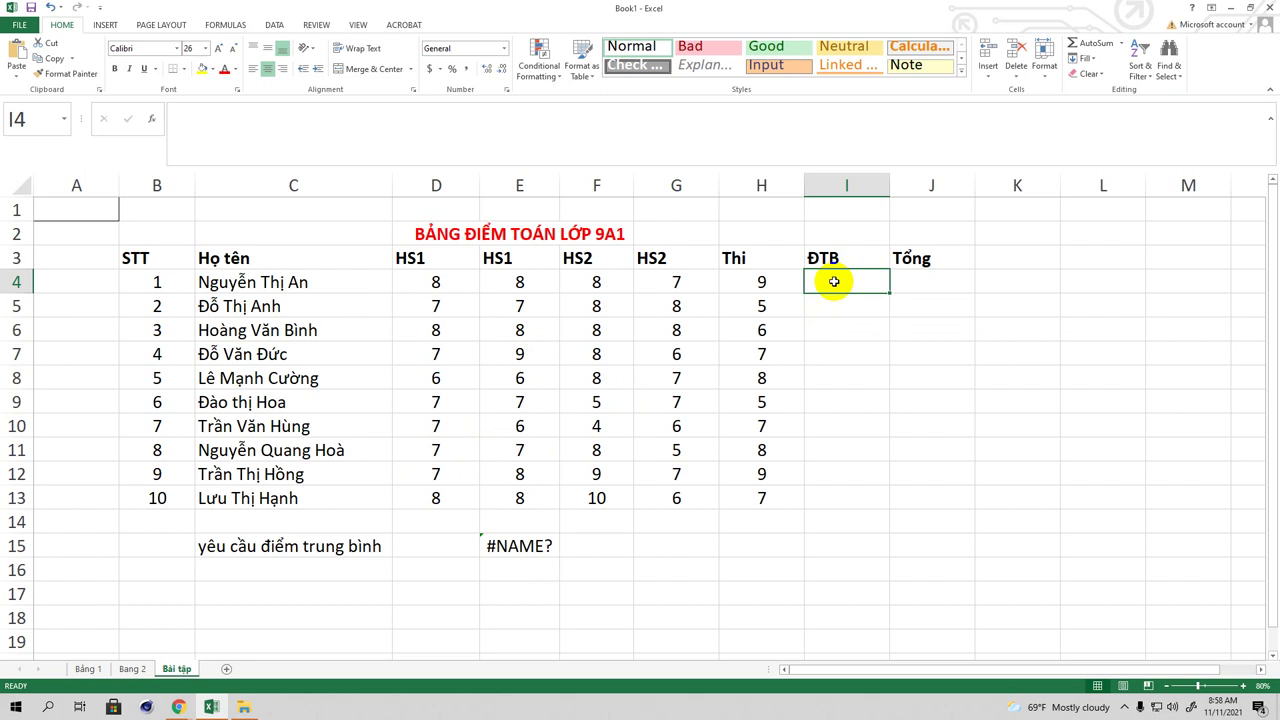
Step: Draft =D4*1+D2 in I4, cancel it with Esc, then undo to restore it
{"action": "type", "text": "="}
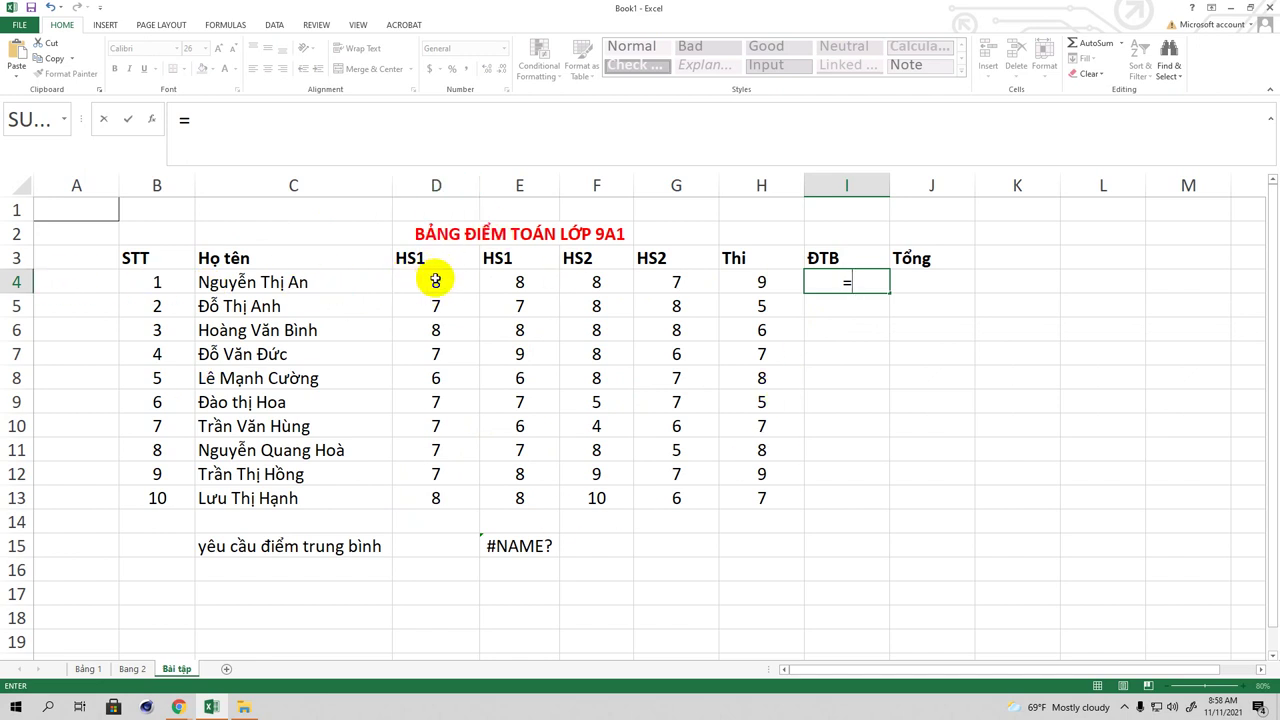
{"action": "type", "text": "D"}
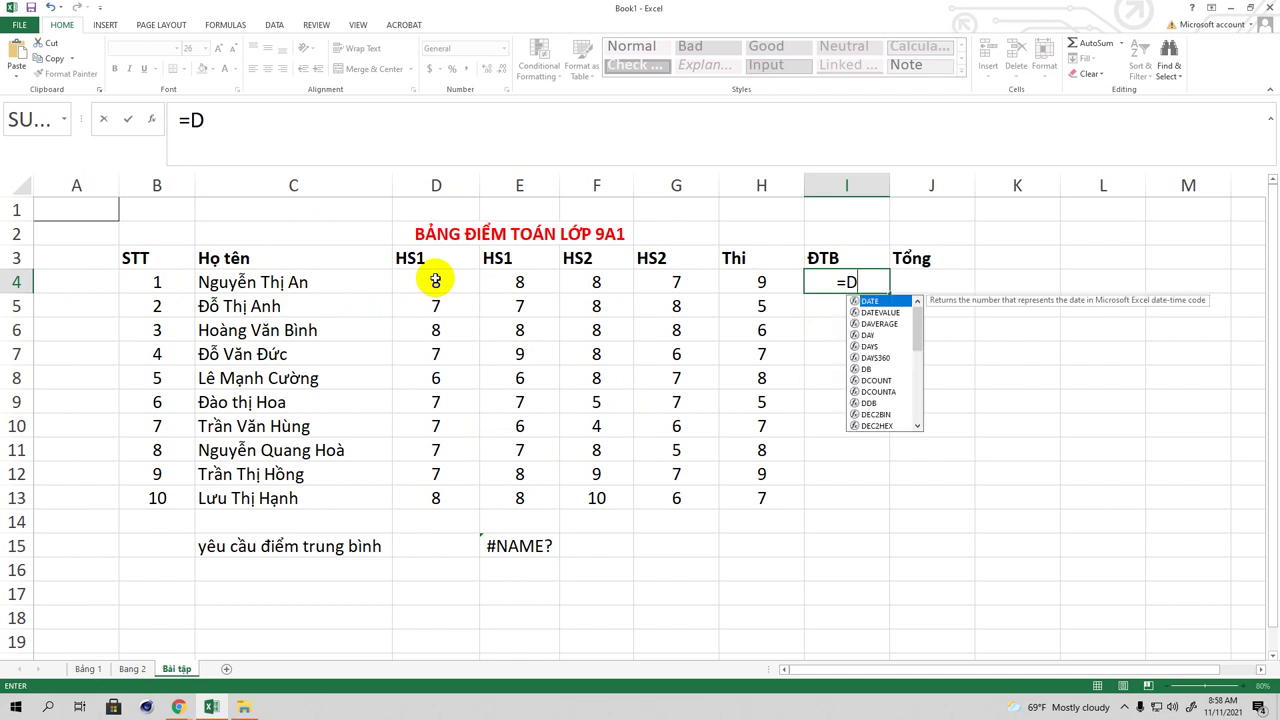
{"action": "type", "text": "4"}
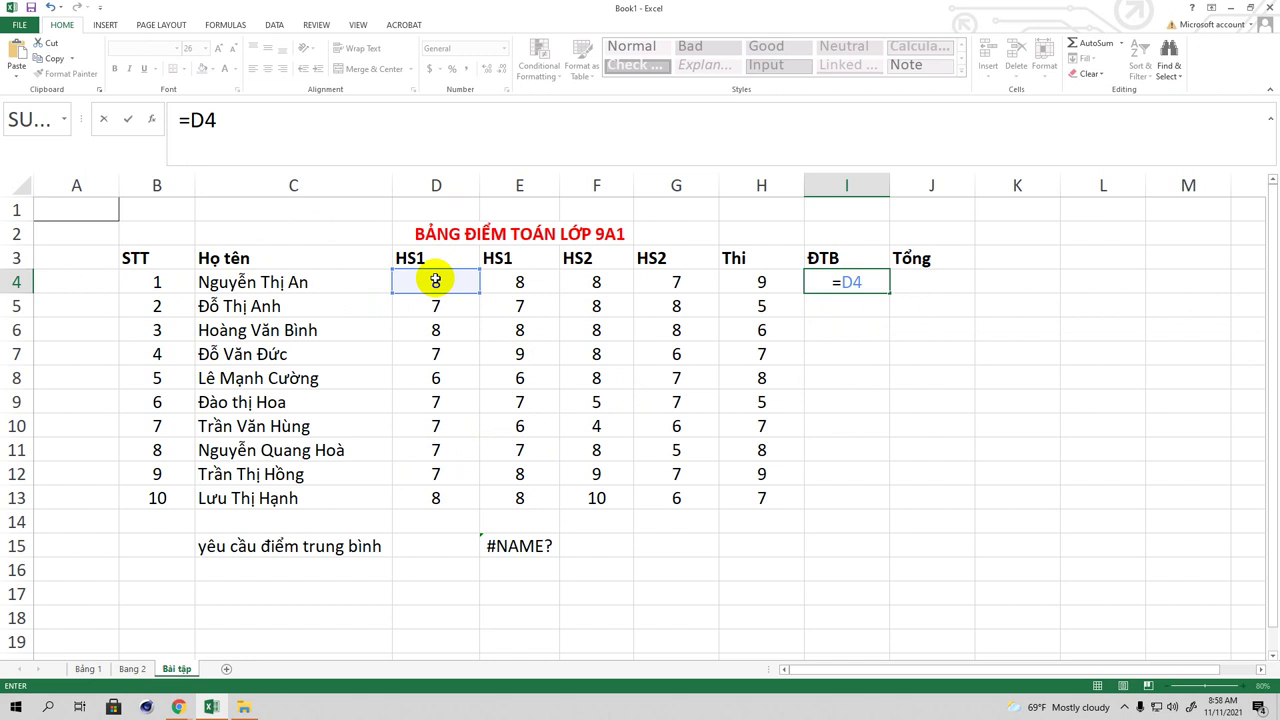
{"action": "type", "text": "*1+D2"}
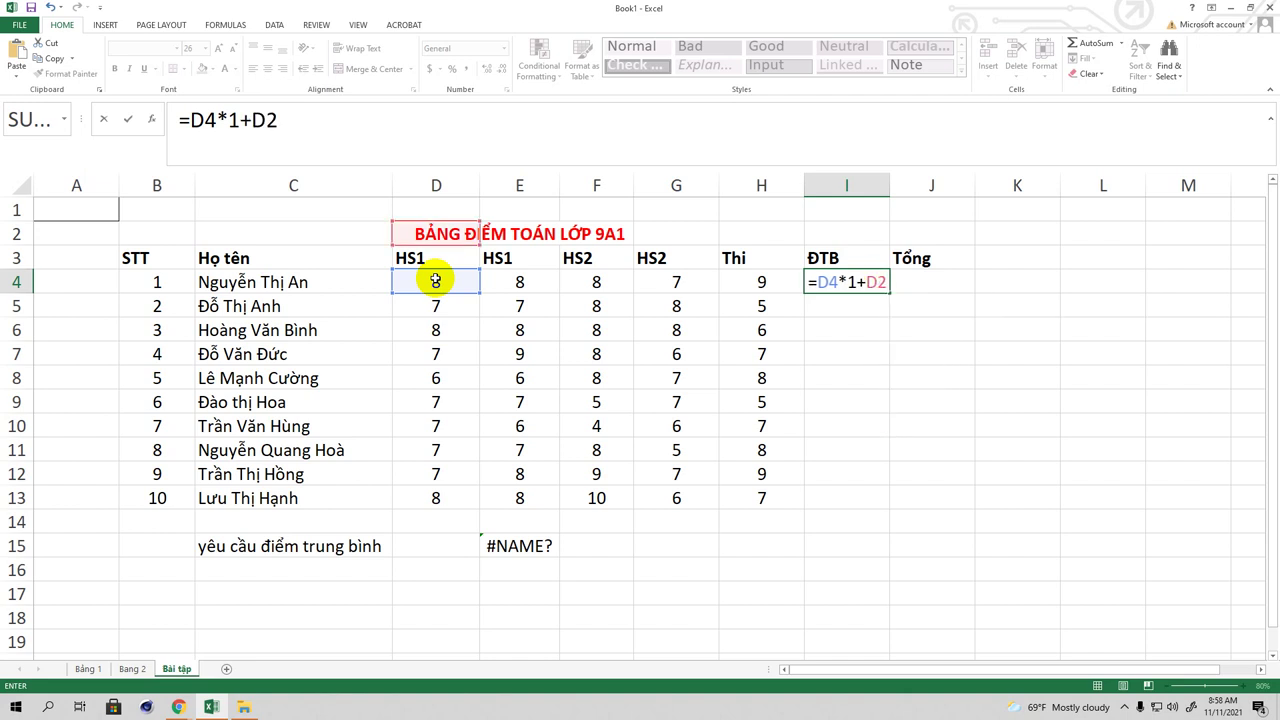
{"action": "key", "text": "Escape"}
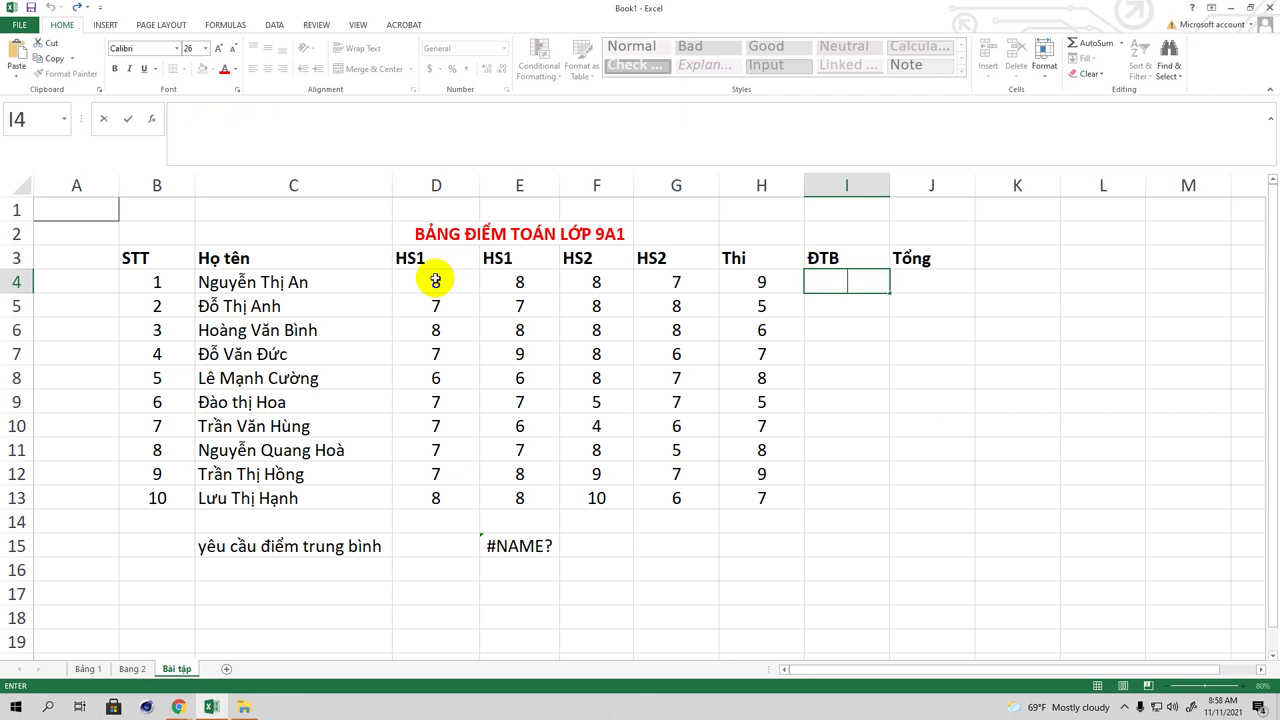
{"action": "key", "text": "ctrl+z"}
Step: Replace the wrong D2 reference so I4's formula reads =D4*1+E4+F4*2+g4*2)
{"action": "left_click", "coordinate": [265, 118]}
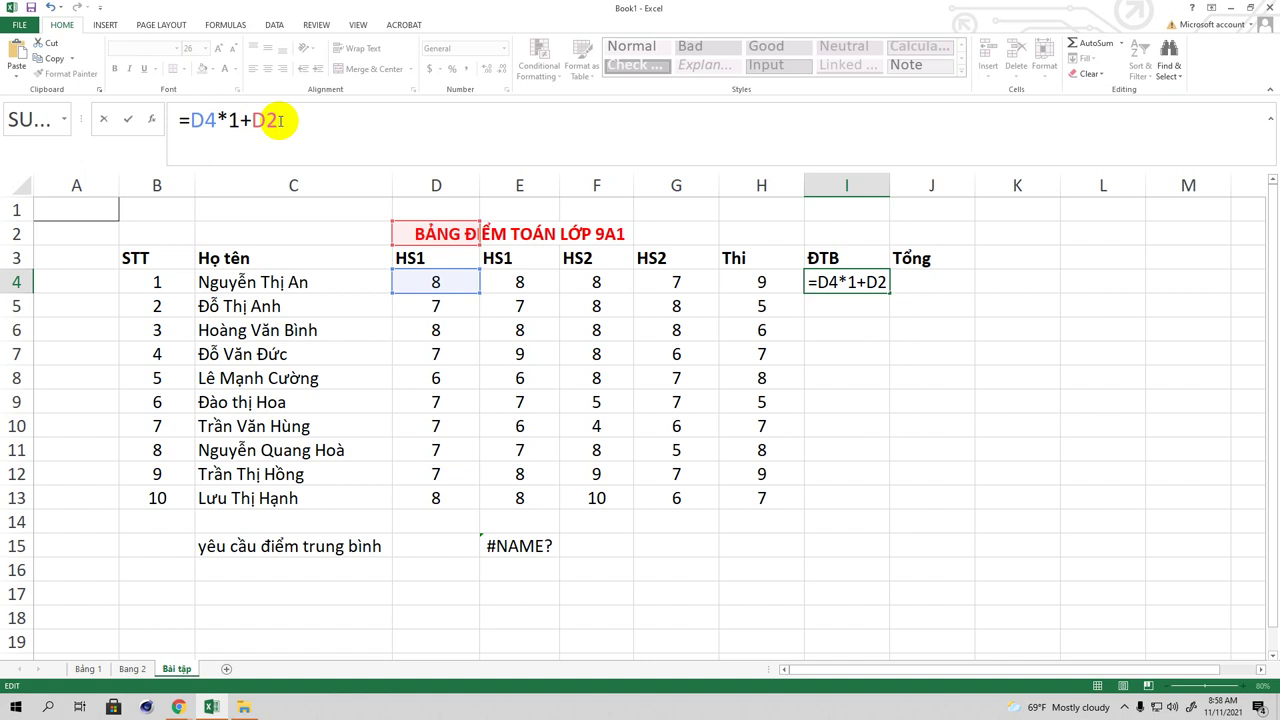
{"action": "key", "text": "Delete"}
{"action": "key", "text": "BackSpace"}
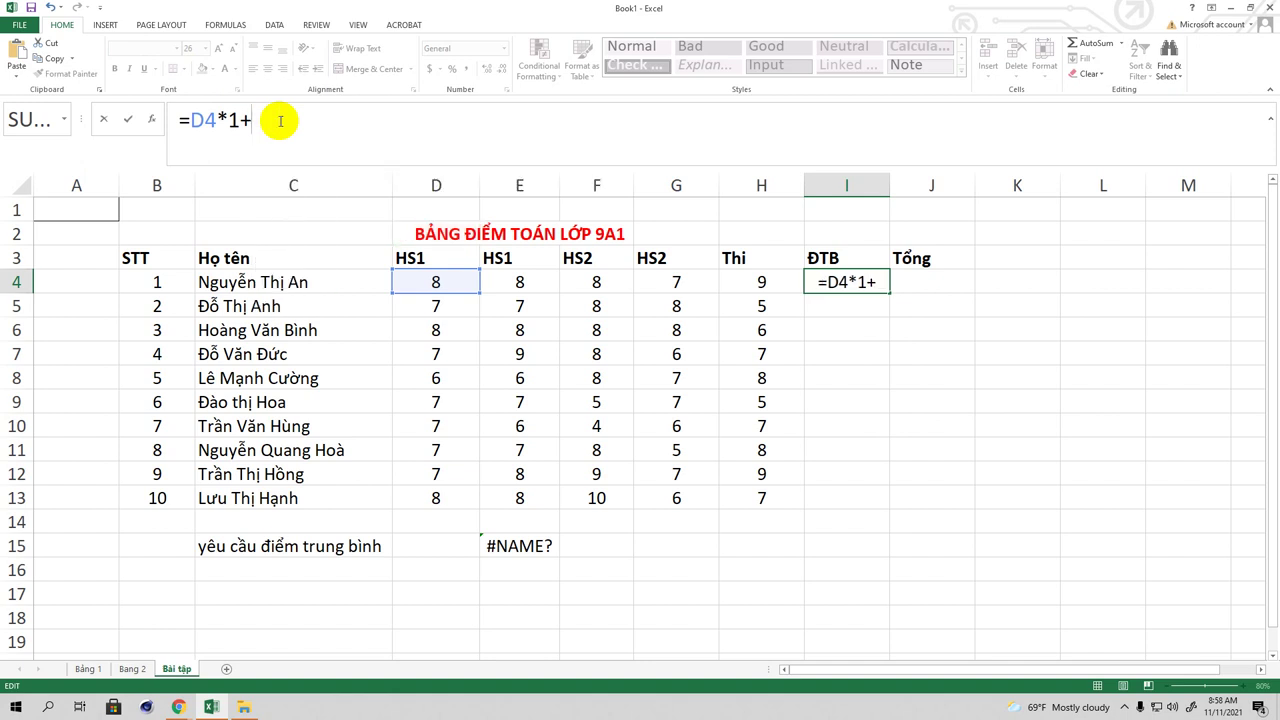
{"action": "type", "text": "E"}
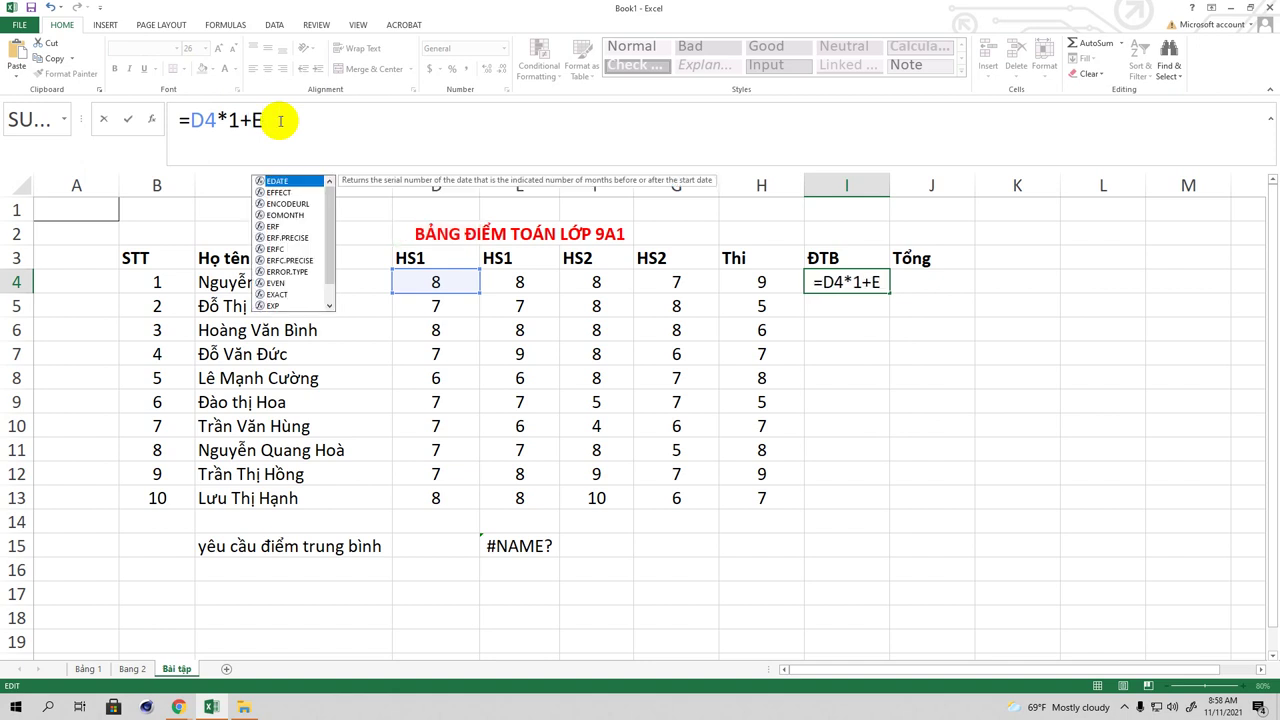
{"action": "type", "text": "4"}
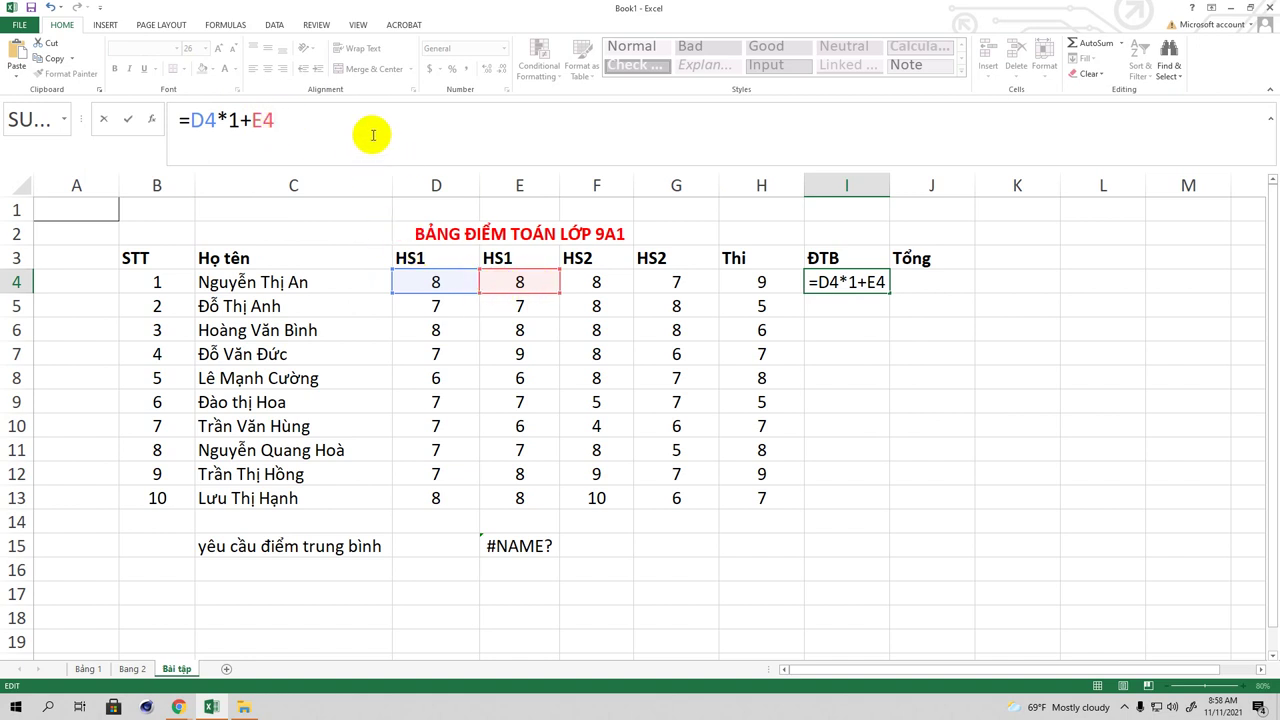
{"action": "type", "text": "+"}
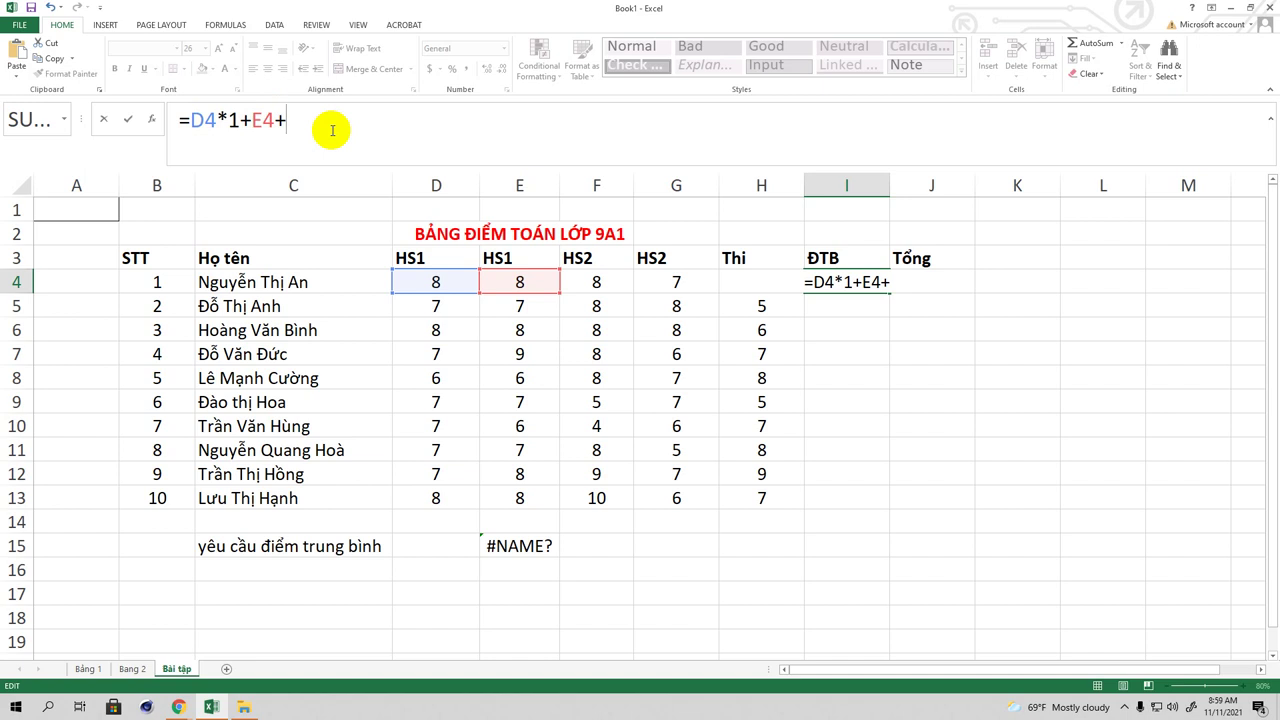
{"action": "type", "text": "F4"}
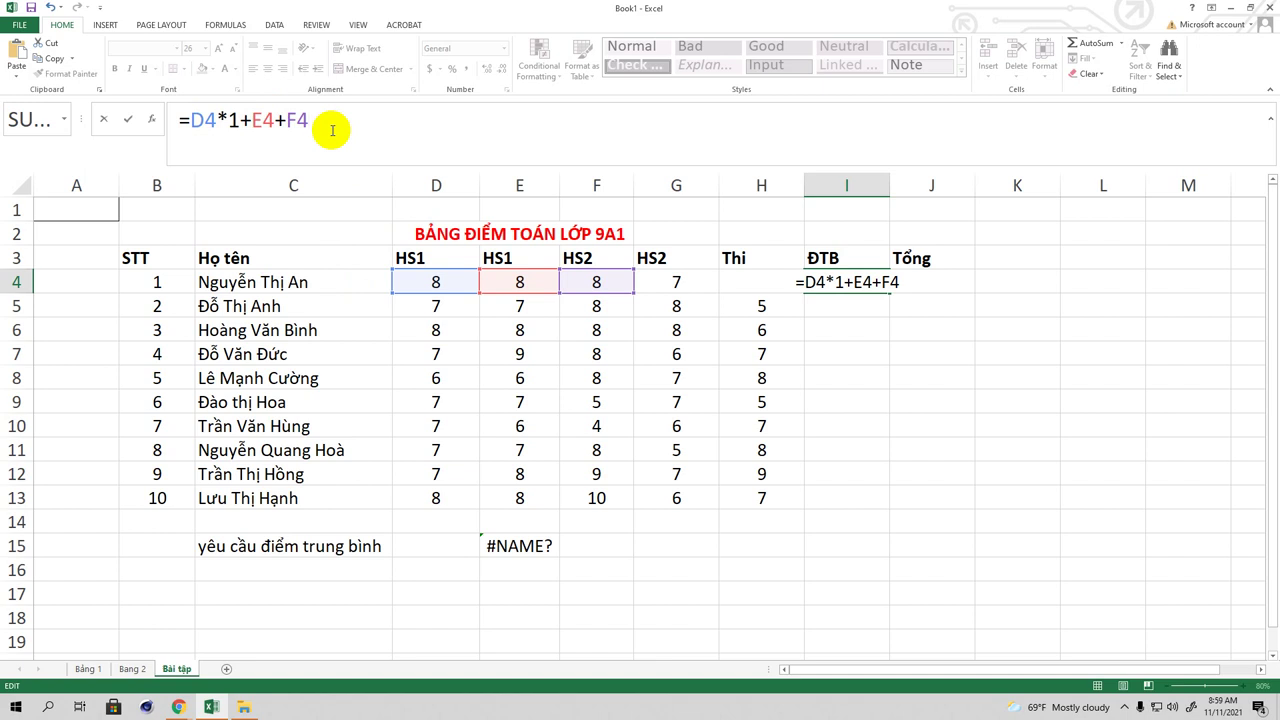
{"action": "type", "text": "*2"}
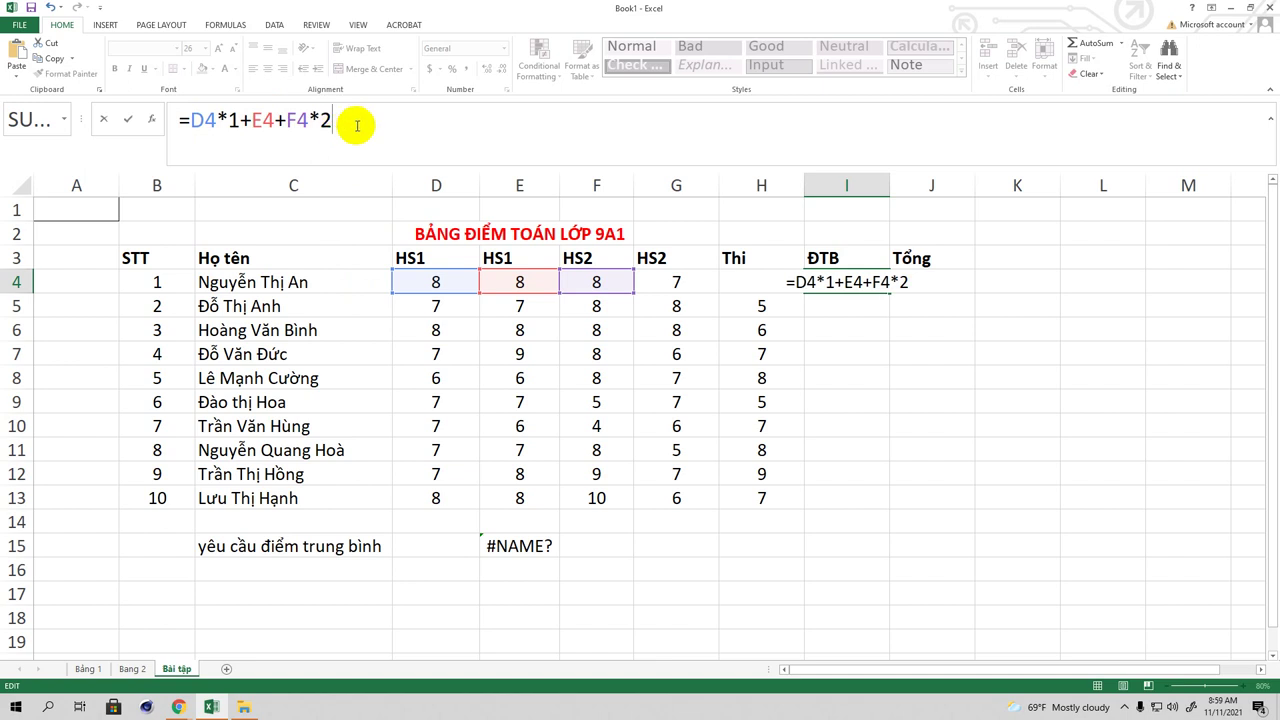
{"action": "type", "text": "+"}
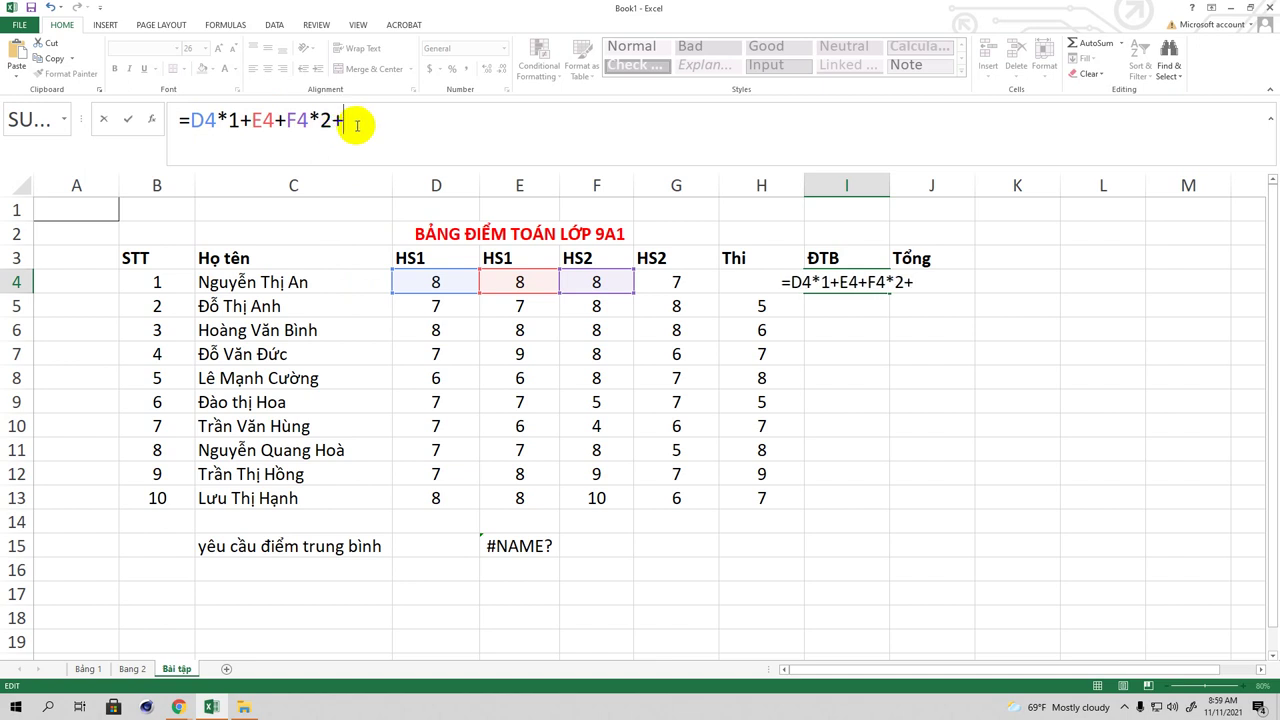
{"action": "type", "text": "g4"}
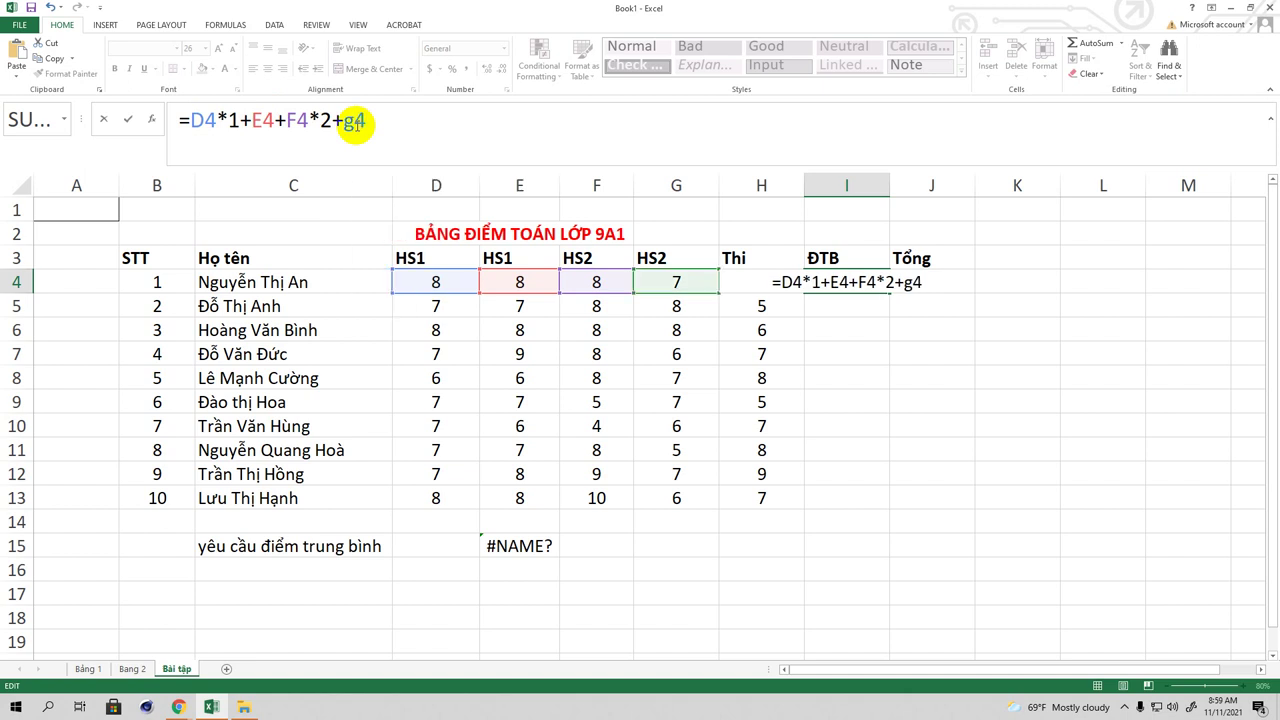
{"action": "type", "text": "*"}
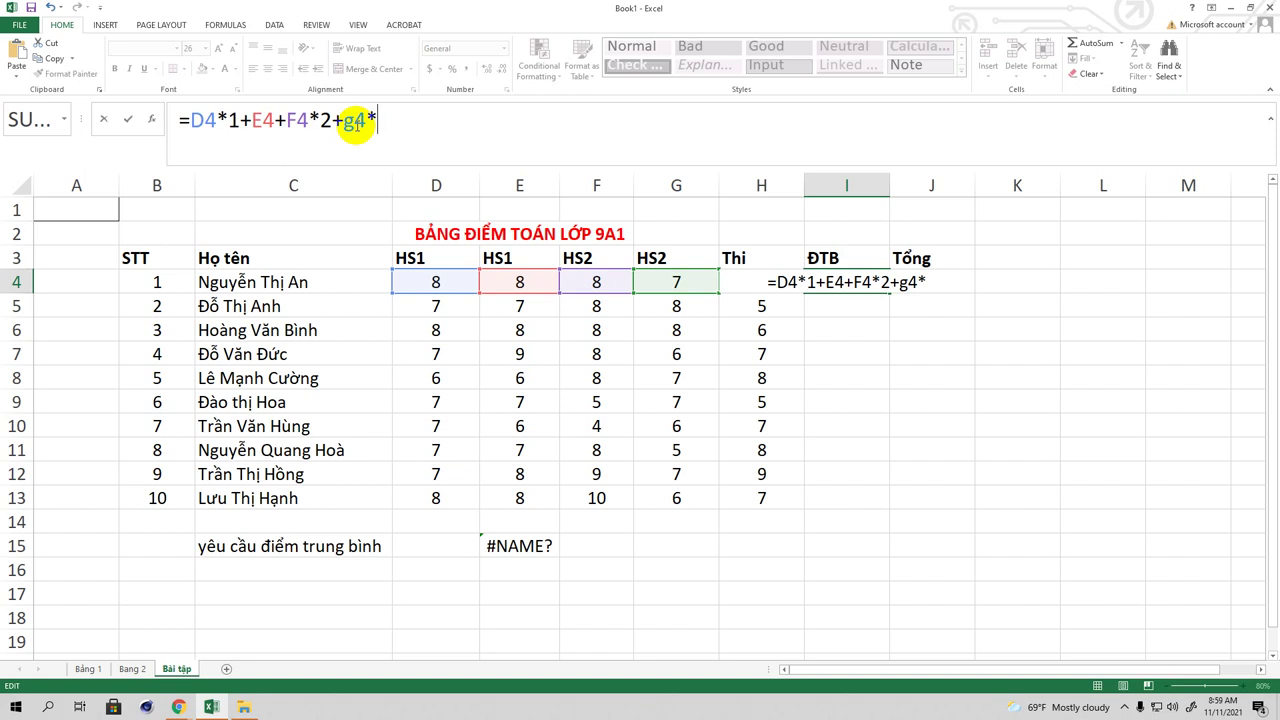
{"action": "type", "text": "2"}
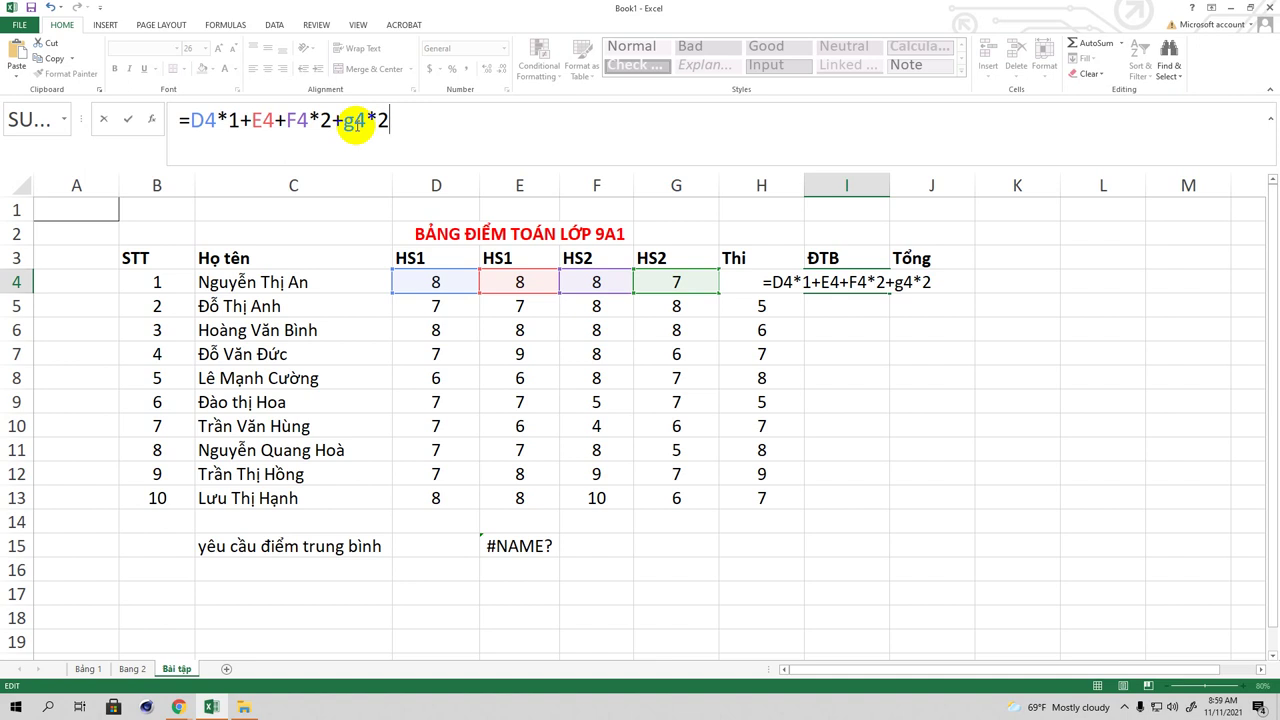
{"action": "type", "text": ")"}
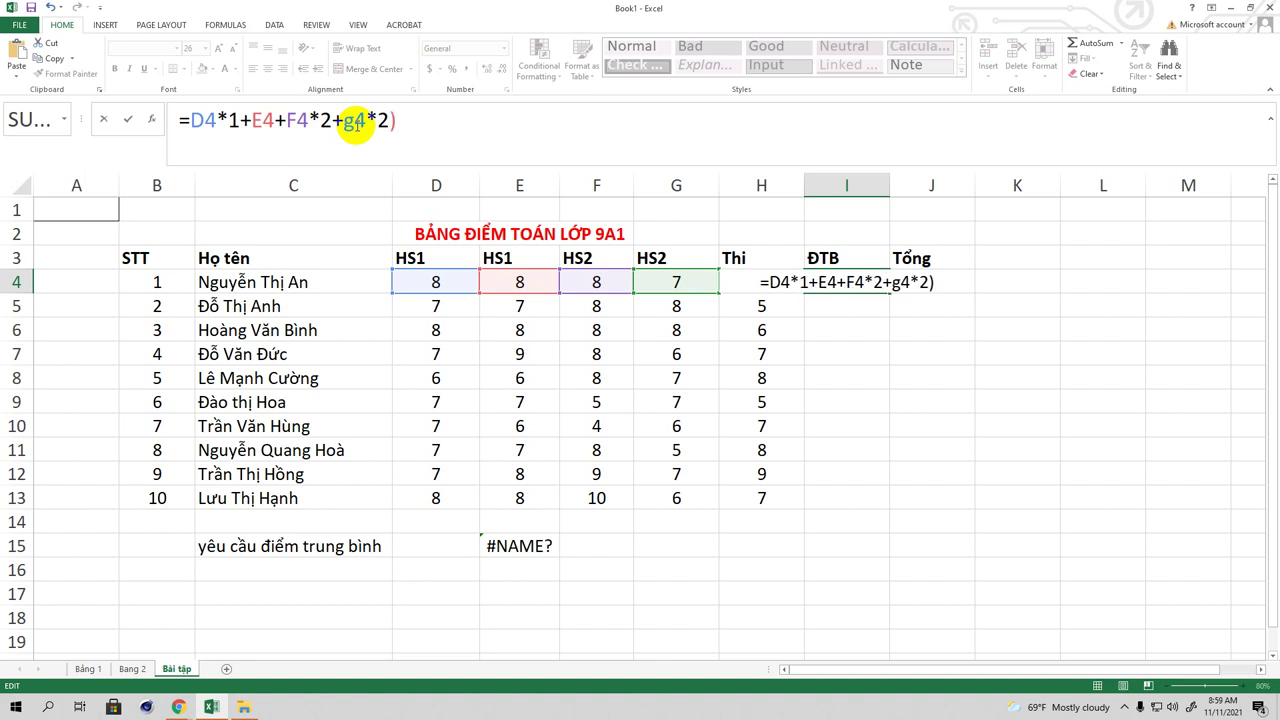
{"action": "left_click", "coordinate": [190, 121]}
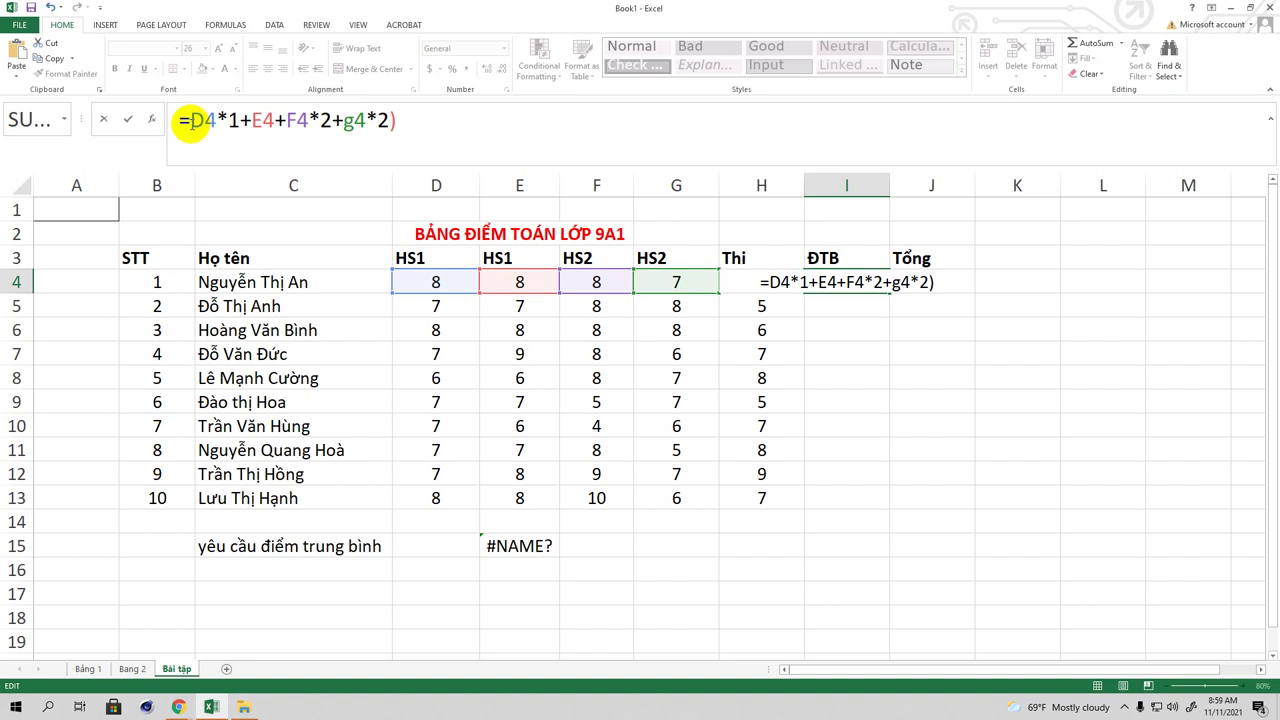
Step: Complete I4 as =((D4*1+E4+F4*2+g4*2)/6+h4)/2 and commit it
{"action": "type", "text": "("}
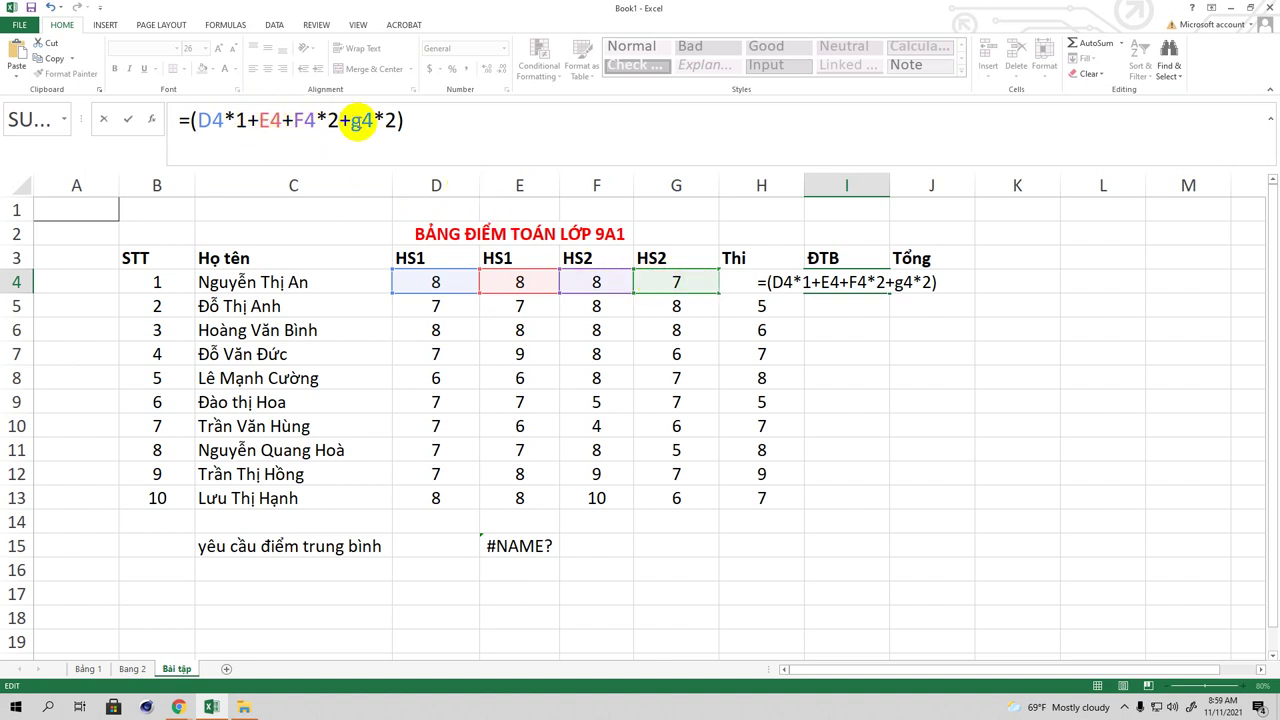
{"action": "left_click", "coordinate": [421, 119]}
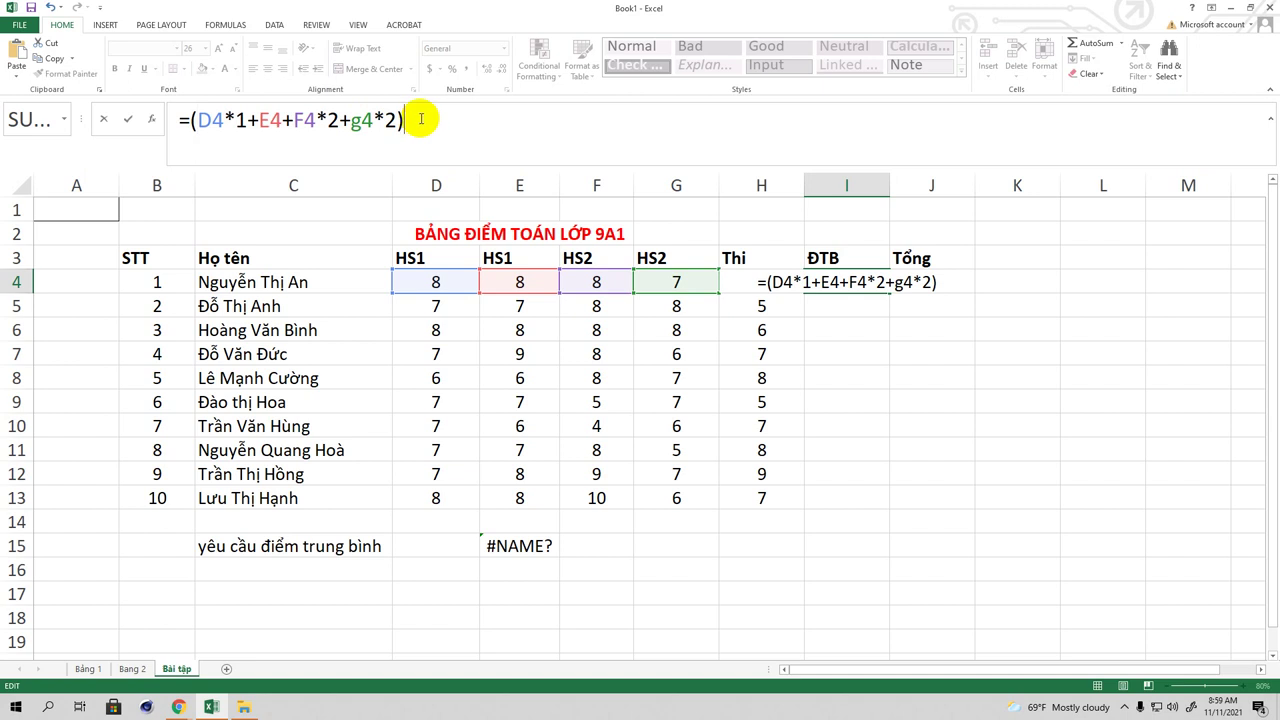
{"action": "type", "text": "/6"}
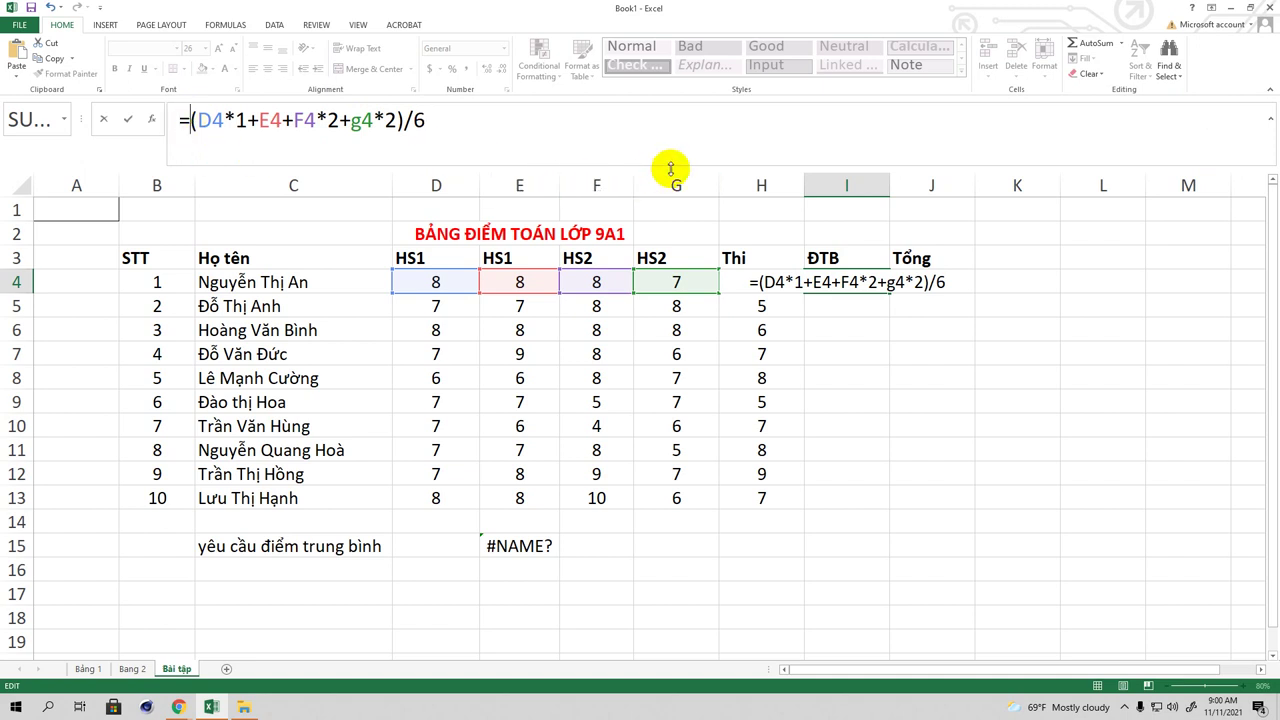
{"action": "type", "text": "("}
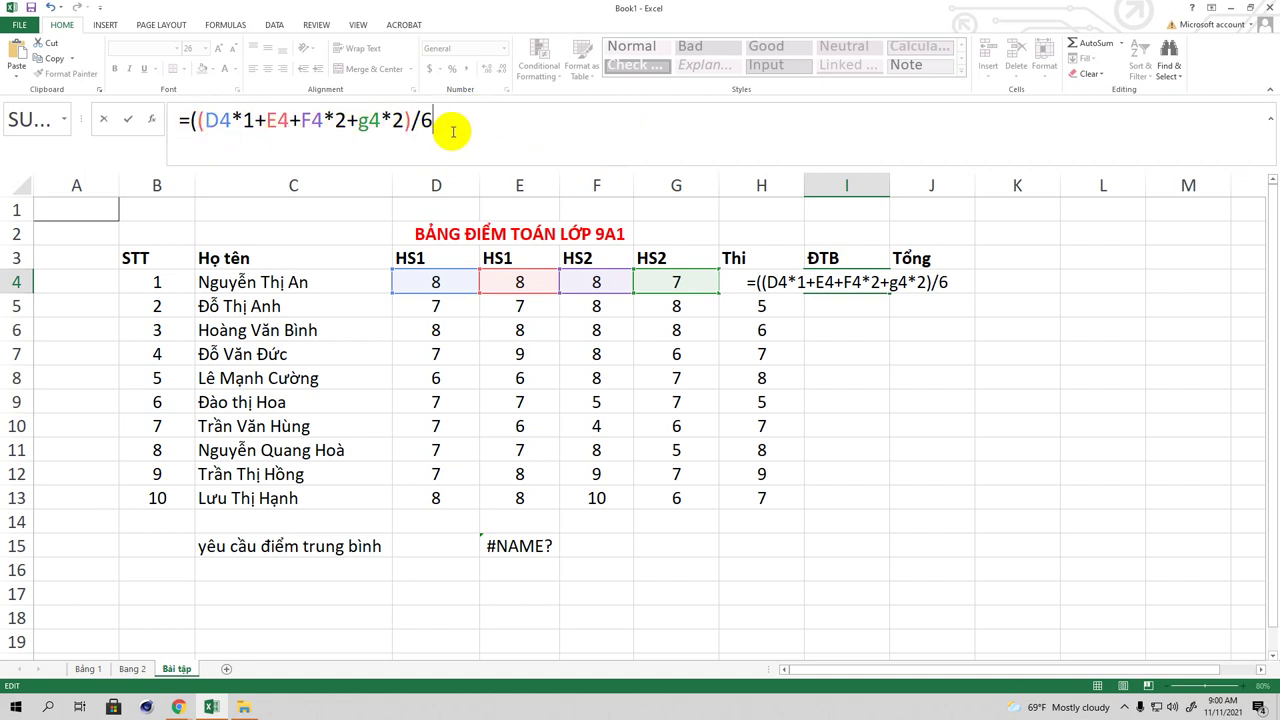
{"action": "type", "text": "+"}
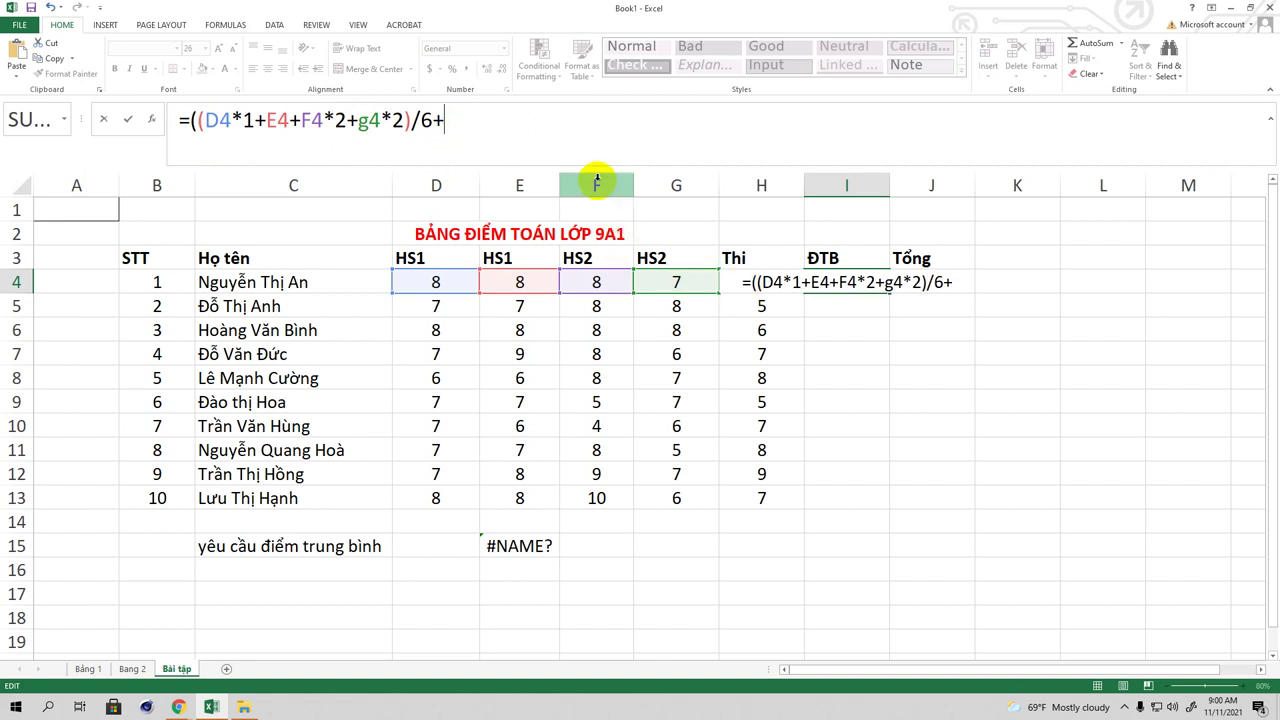
{"action": "type", "text": "h4"}
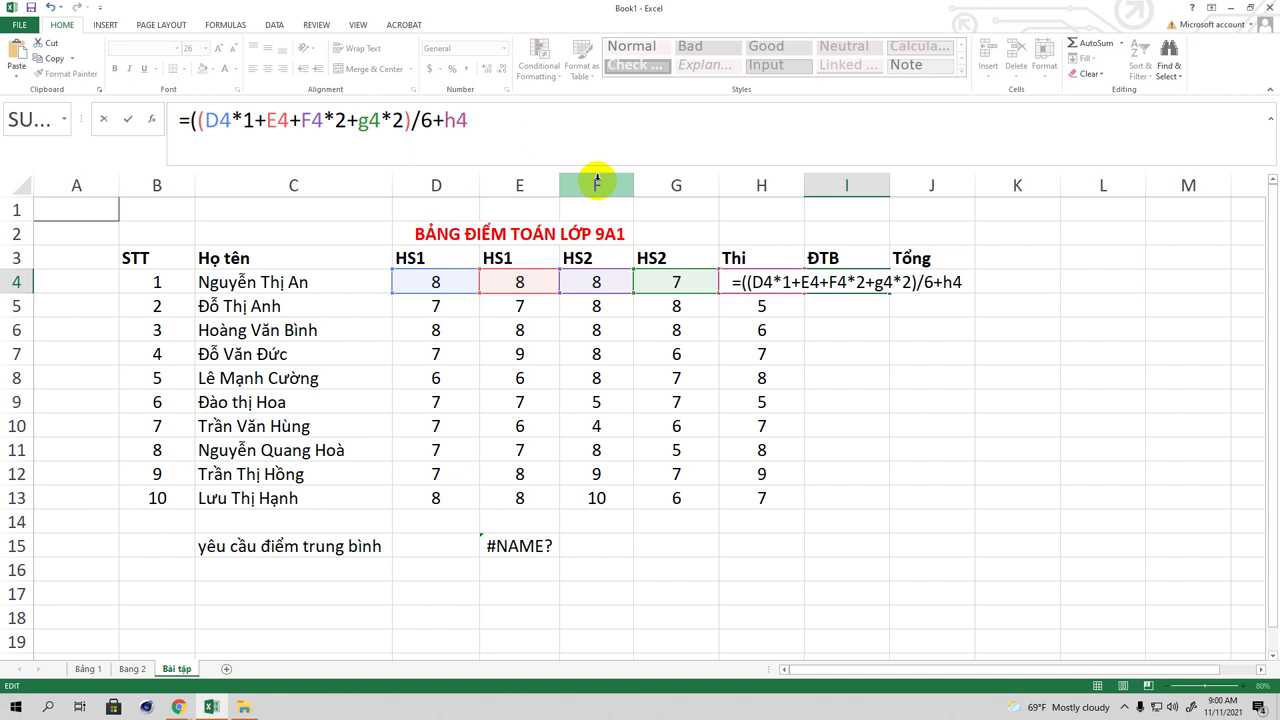
{"action": "type", "text": ")"}
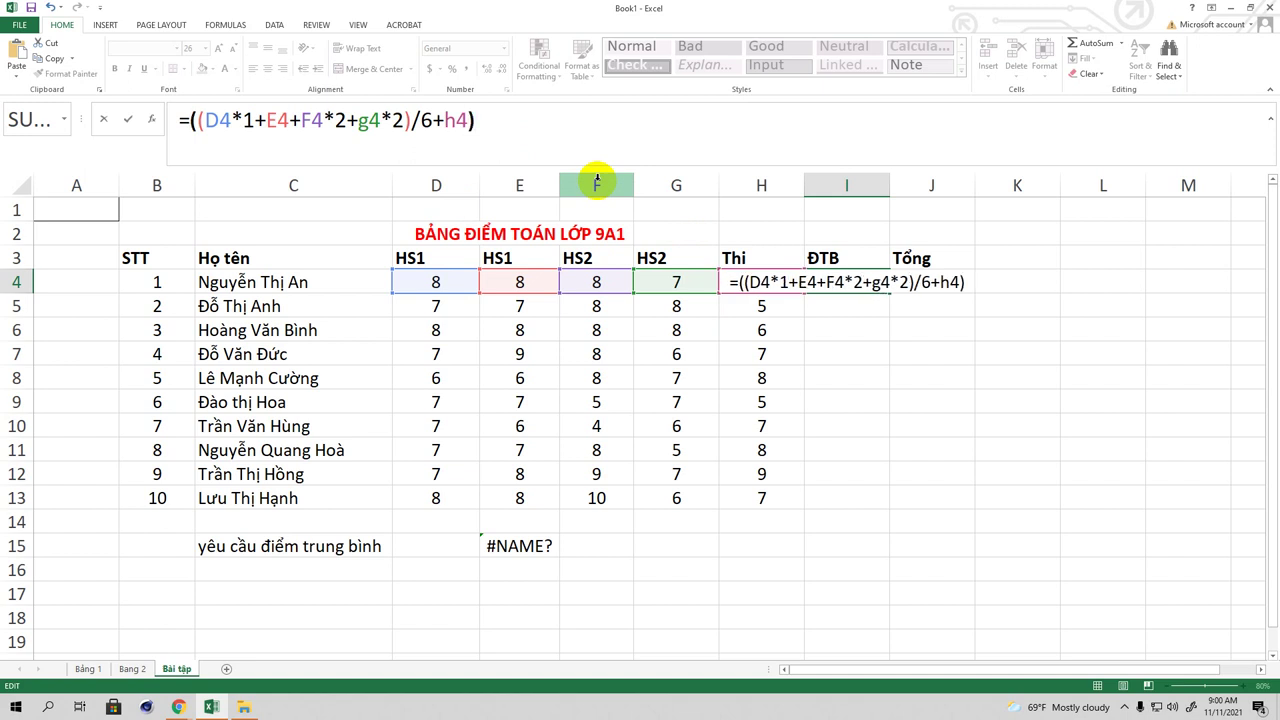
{"action": "type", "text": "/2"}
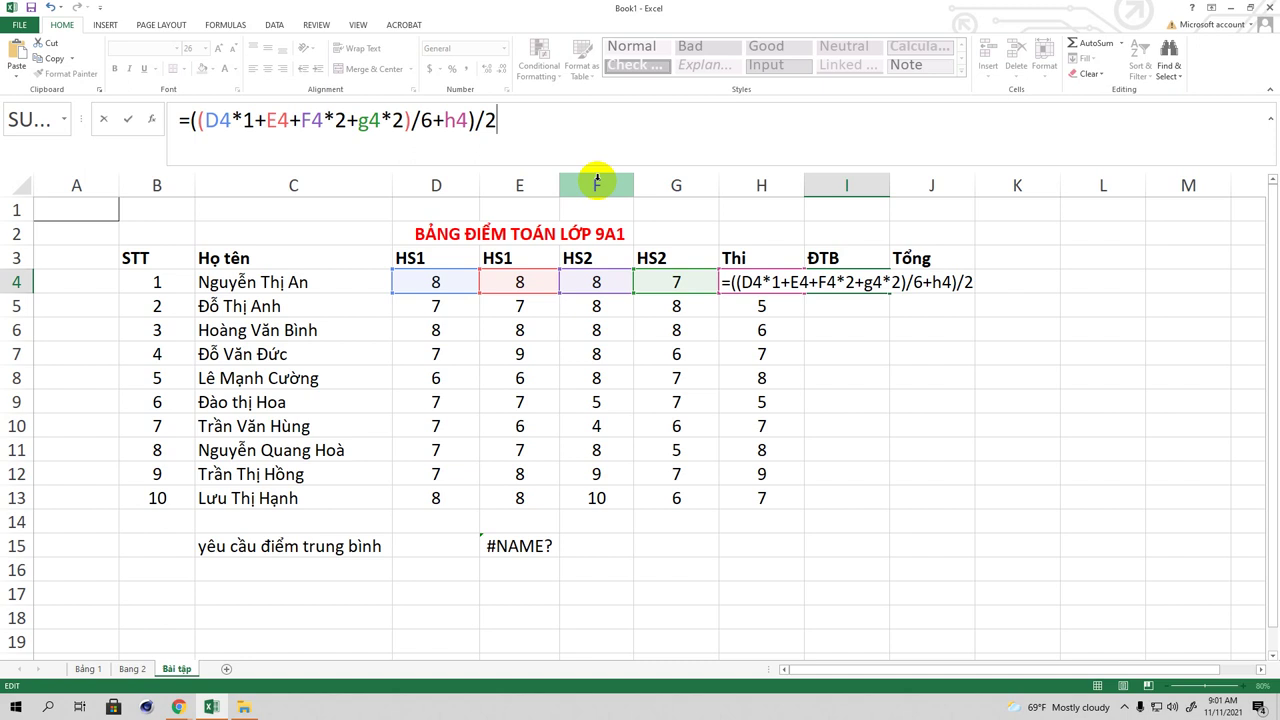
{"action": "key", "text": "Return"}
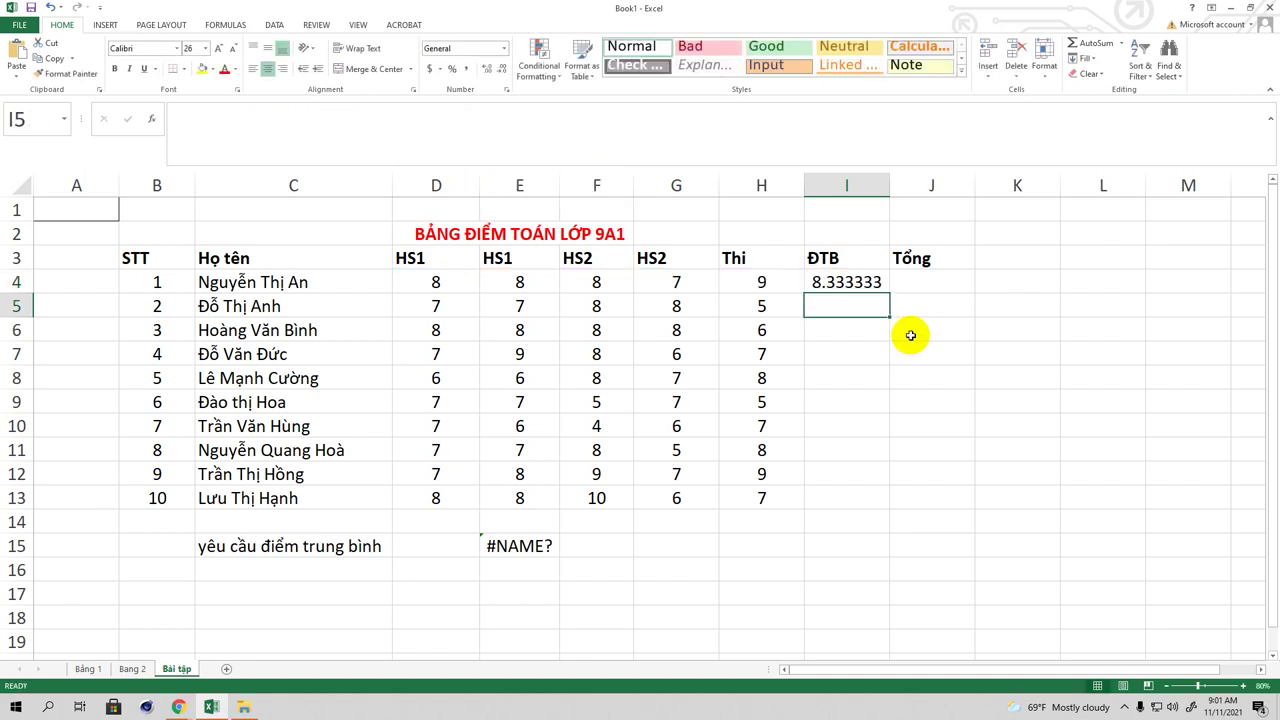
Step: Fill I4's average formula down through I13 for all ten students
{"action": "left_click", "coordinate": [847, 283]}
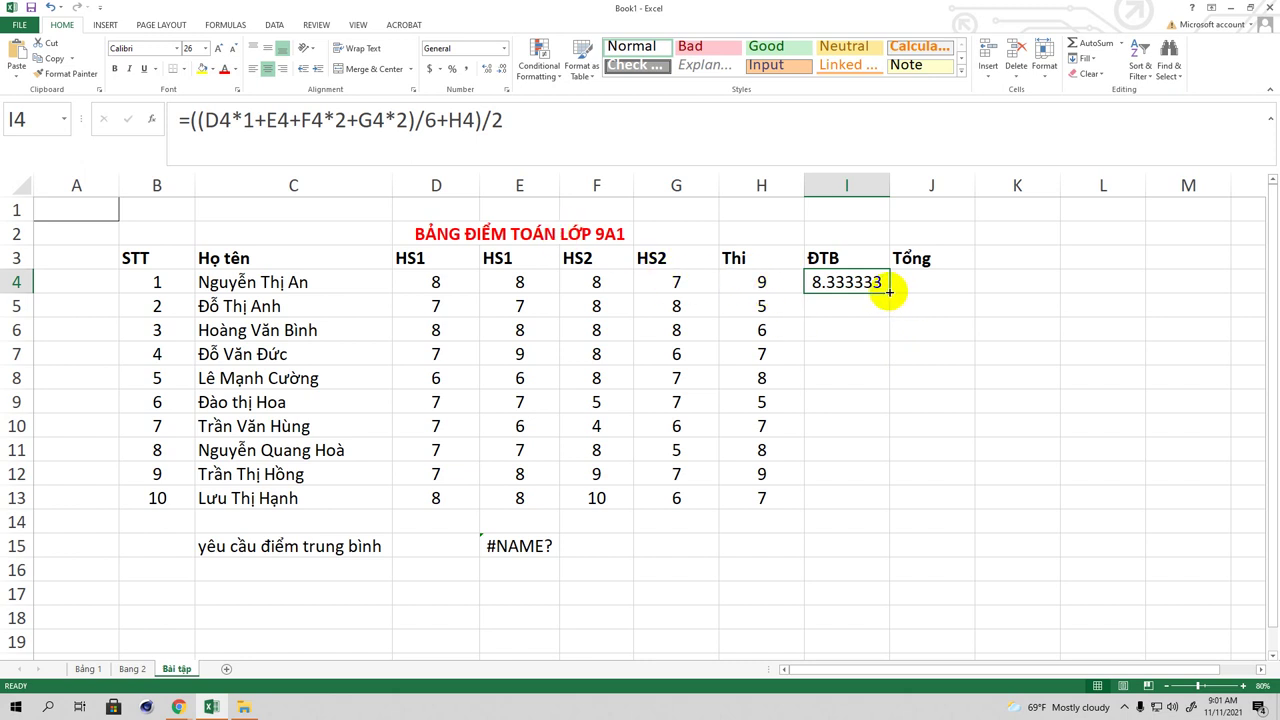
{"action": "left_click_drag", "start_coordinate": [889, 291], "coordinate": [888, 503]}
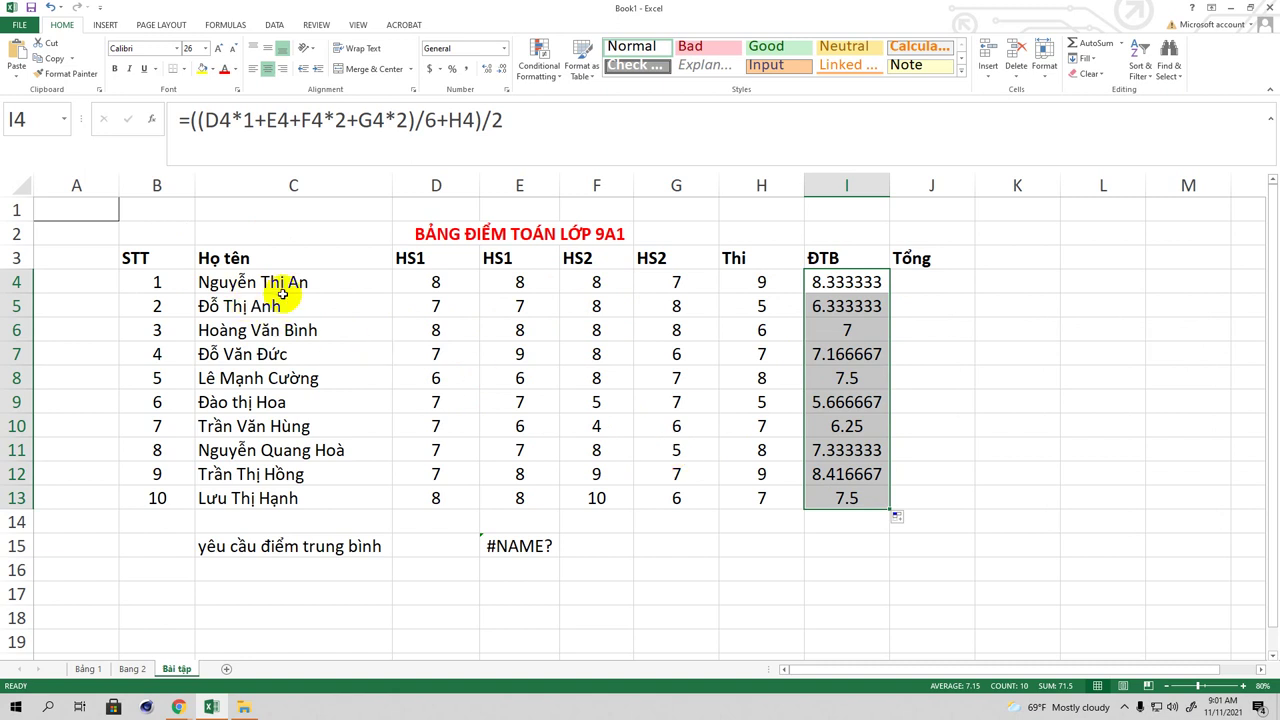
{"action": "left_click", "coordinate": [838, 306]}
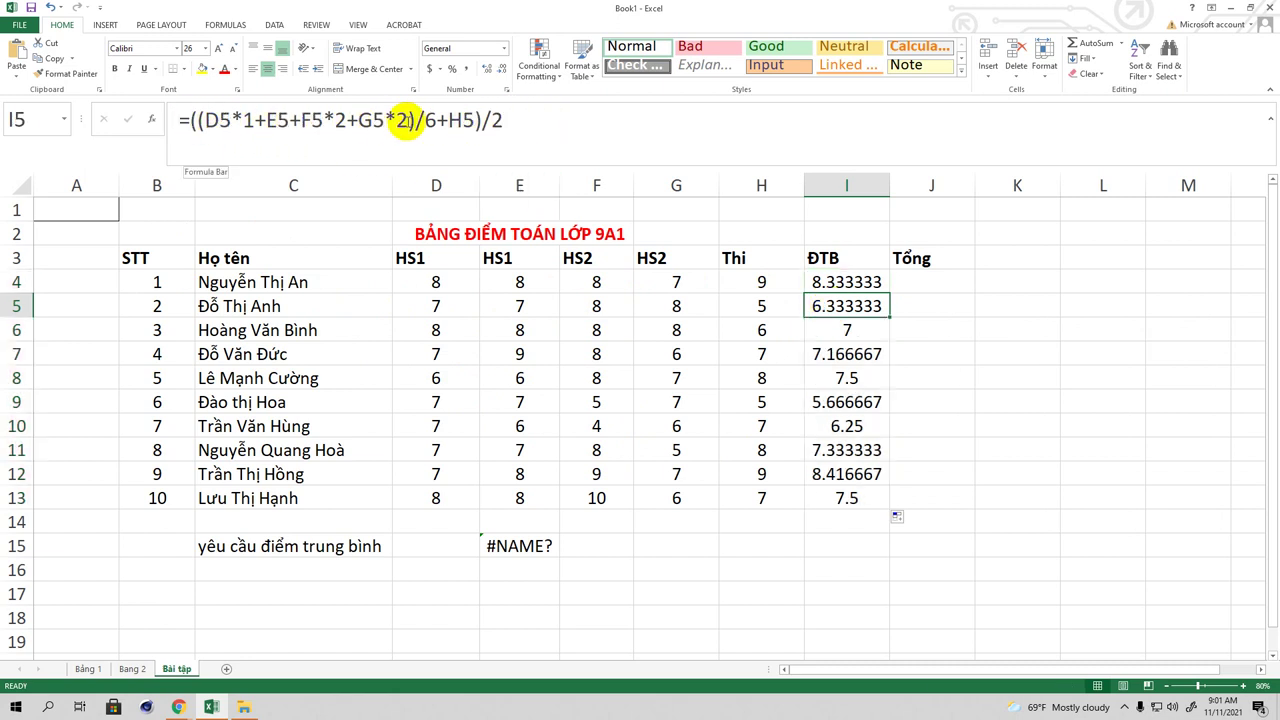
{"action": "left_click", "coordinate": [830, 336]}
{"action": "left_click", "coordinate": [834, 351]}
{"action": "left_click", "coordinate": [835, 382]}
{"action": "left_click", "coordinate": [838, 403]}
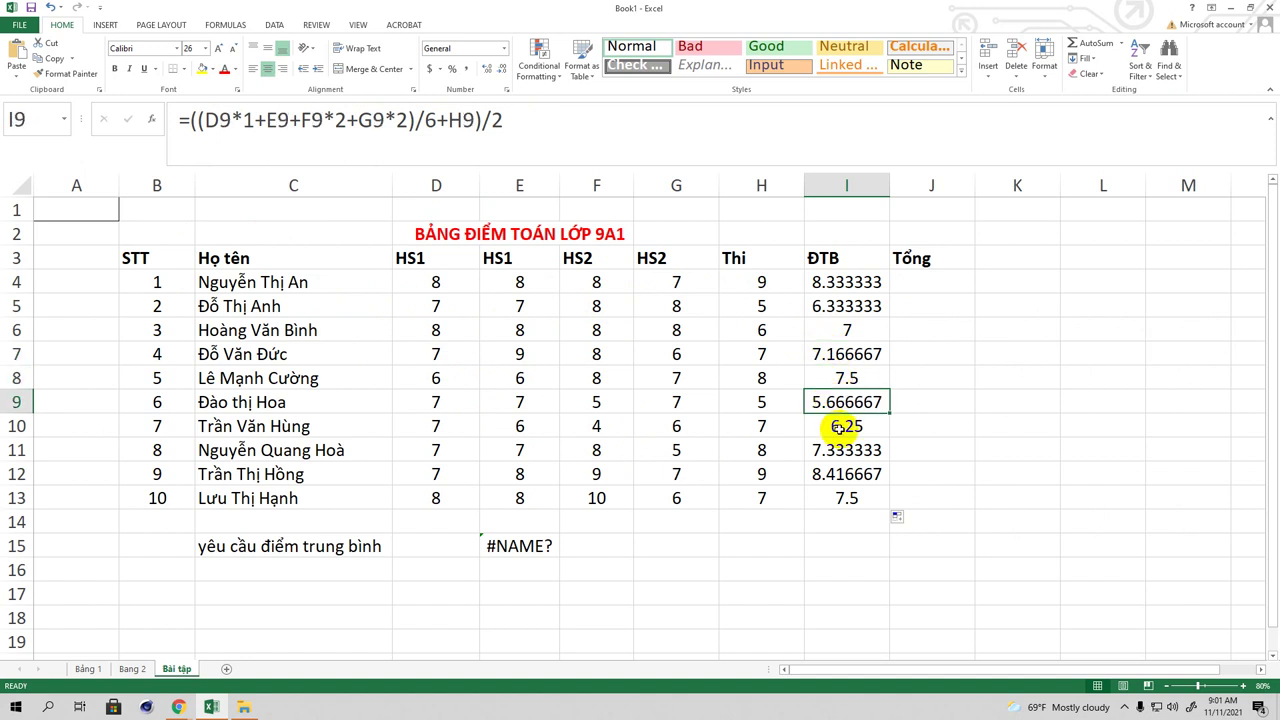
{"action": "left_click", "coordinate": [840, 428]}
{"action": "left_click", "coordinate": [840, 451]}
{"action": "left_click", "coordinate": [838, 474]}
{"action": "left_click", "coordinate": [840, 500]}
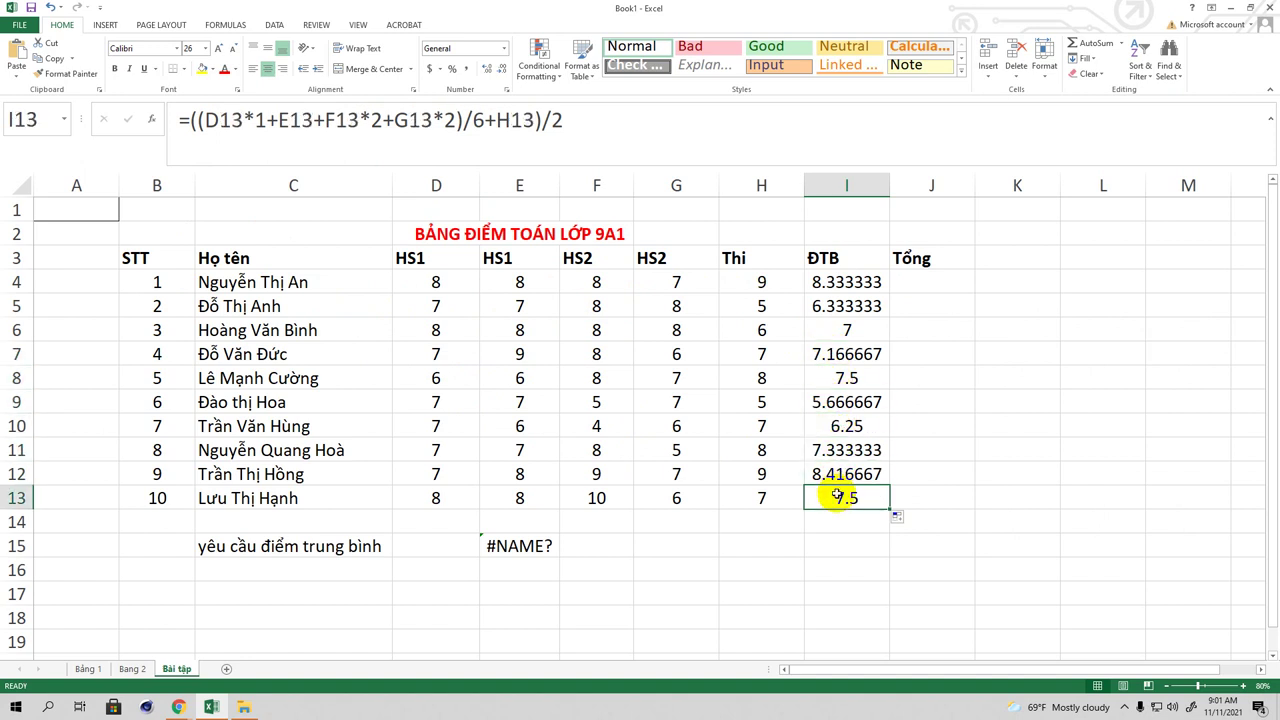
{"action": "left_click", "coordinate": [835, 450]}
{"action": "left_click", "coordinate": [835, 428]}
{"action": "left_click", "coordinate": [836, 403]}
{"action": "left_click", "coordinate": [836, 380]}
{"action": "left_click", "coordinate": [838, 356]}
{"action": "left_click", "coordinate": [840, 306]}
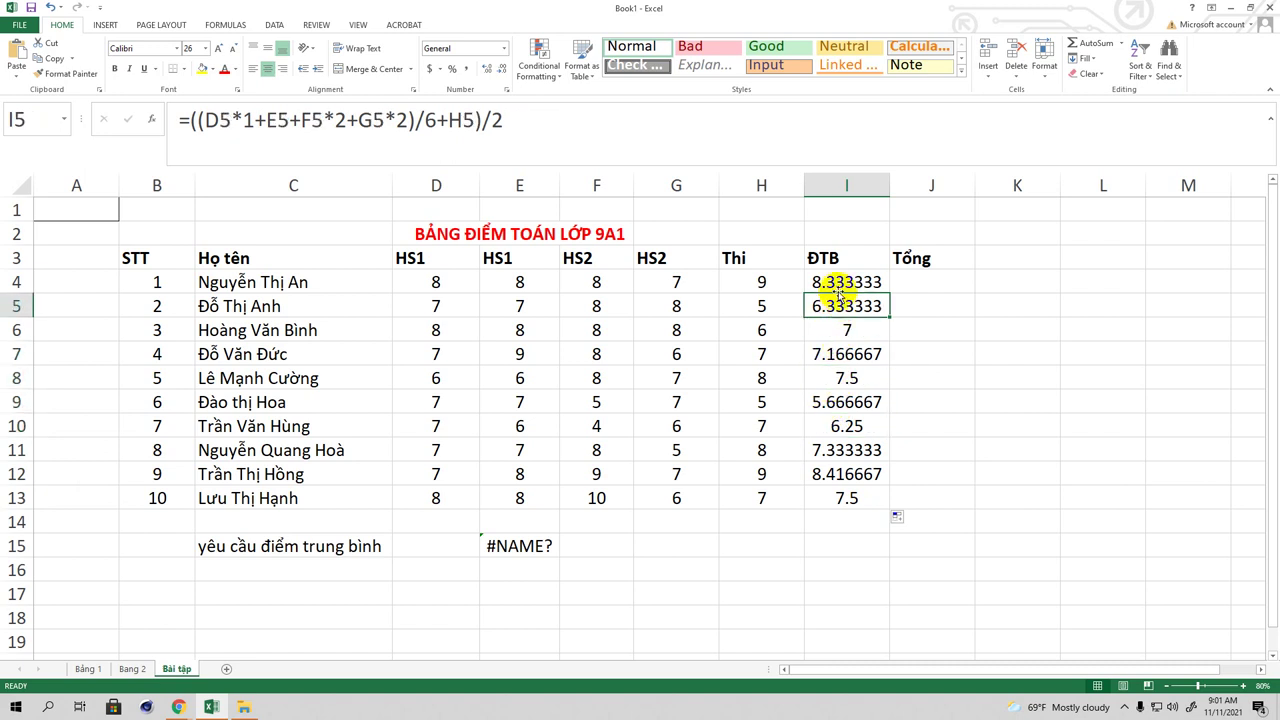
{"action": "left_click", "coordinate": [840, 282]}
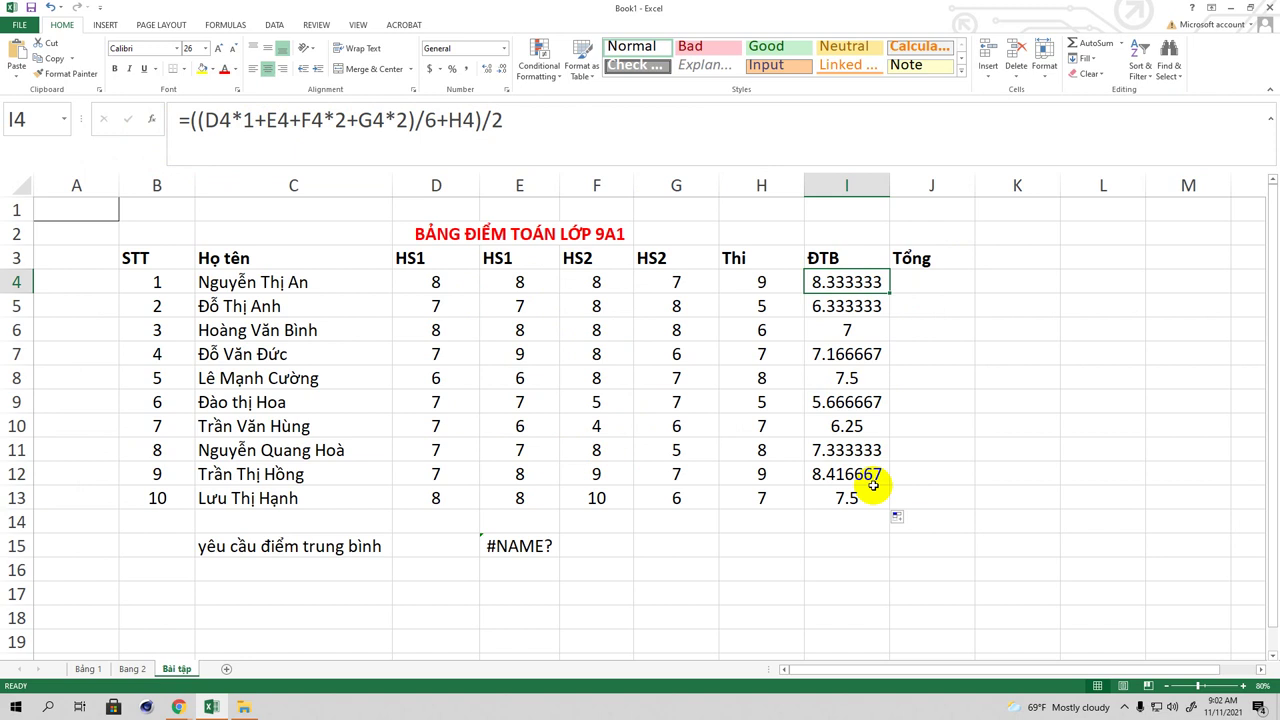
{"action": "left_click_drag", "start_coordinate": [845, 281], "coordinate": [840, 494]}
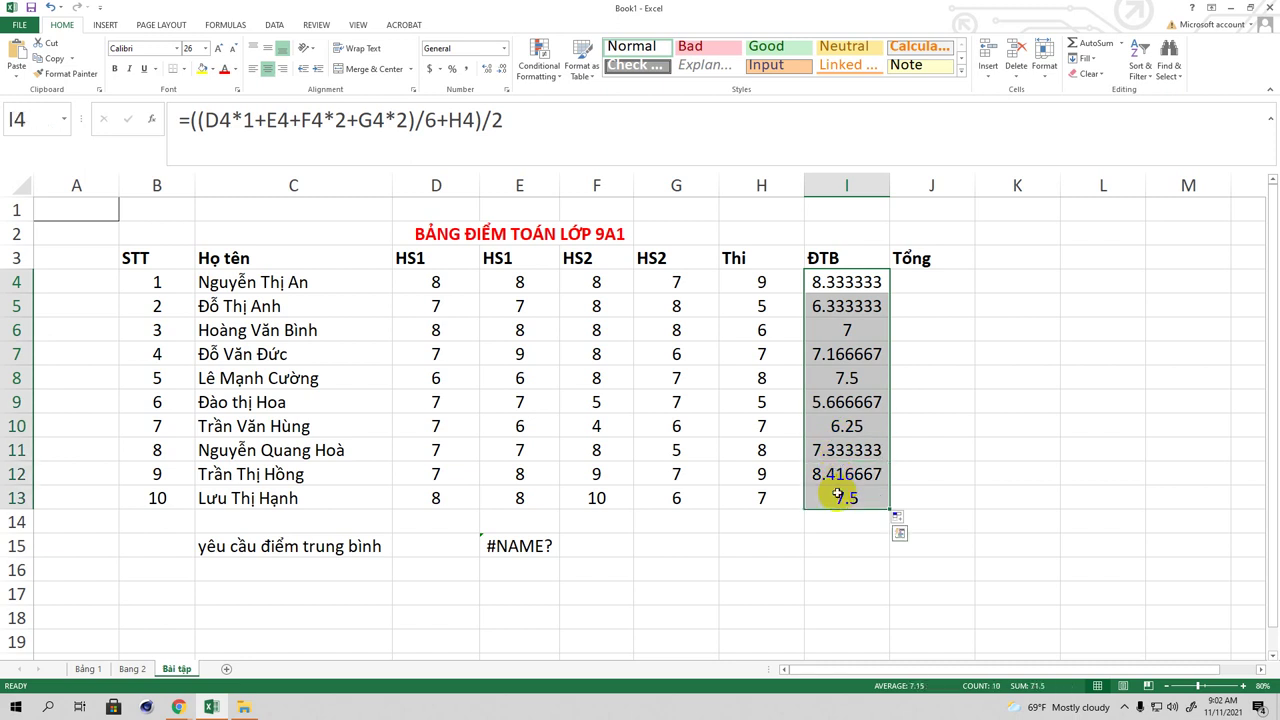
{"action": "left_click", "coordinate": [504, 50]}
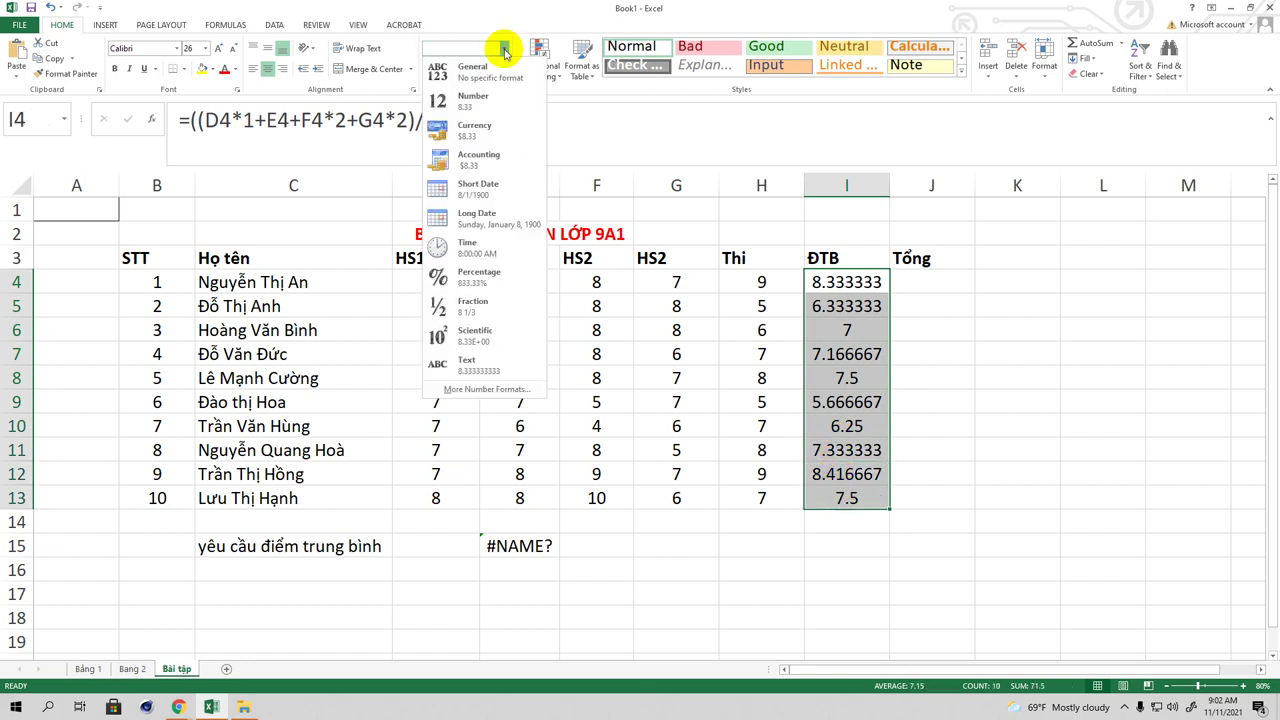
{"action": "left_click", "coordinate": [476, 100]}
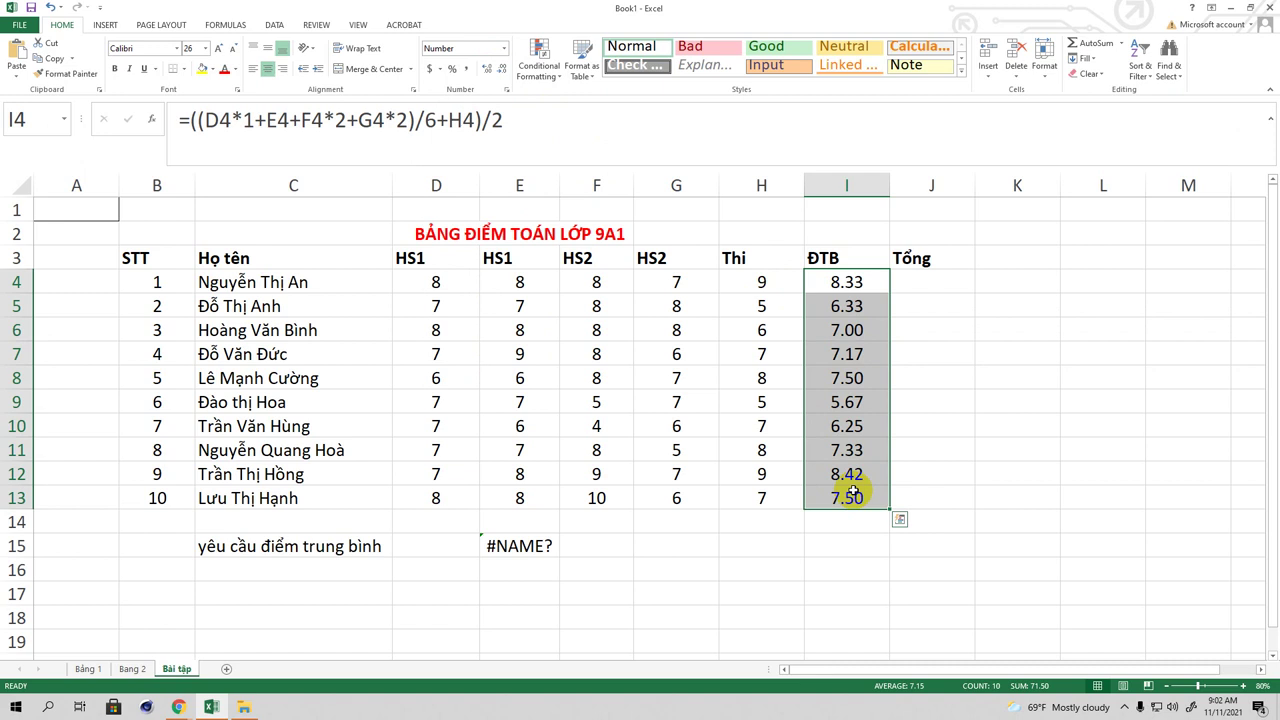
{"action": "left_click", "coordinate": [659, 128]}
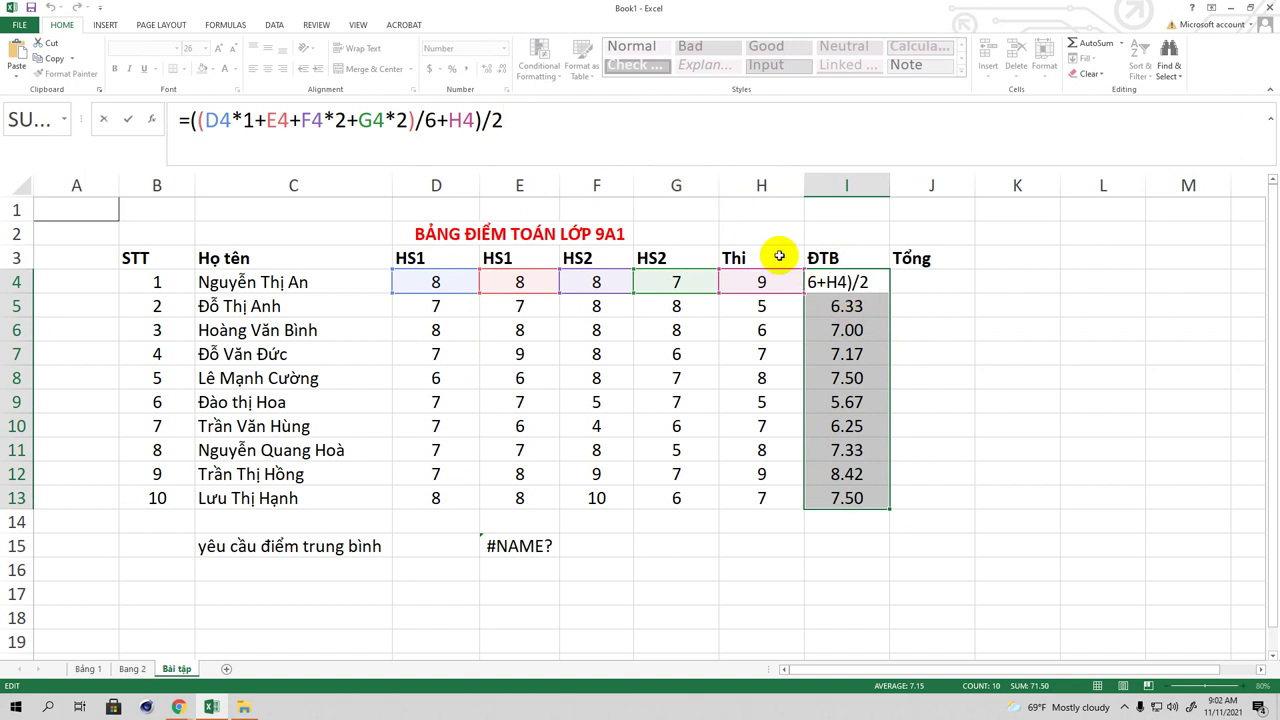
{"action": "left_click", "coordinate": [848, 310]}
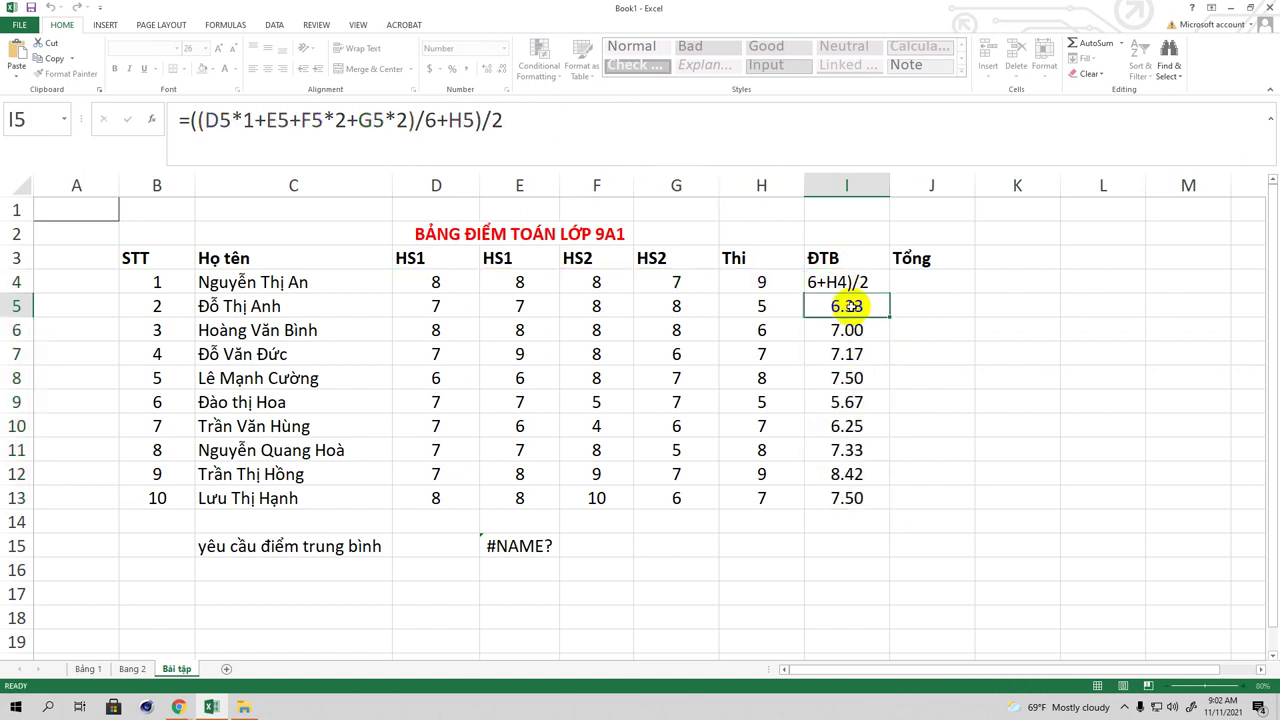
{"action": "left_click_drag", "start_coordinate": [834, 281], "coordinate": [842, 498]}
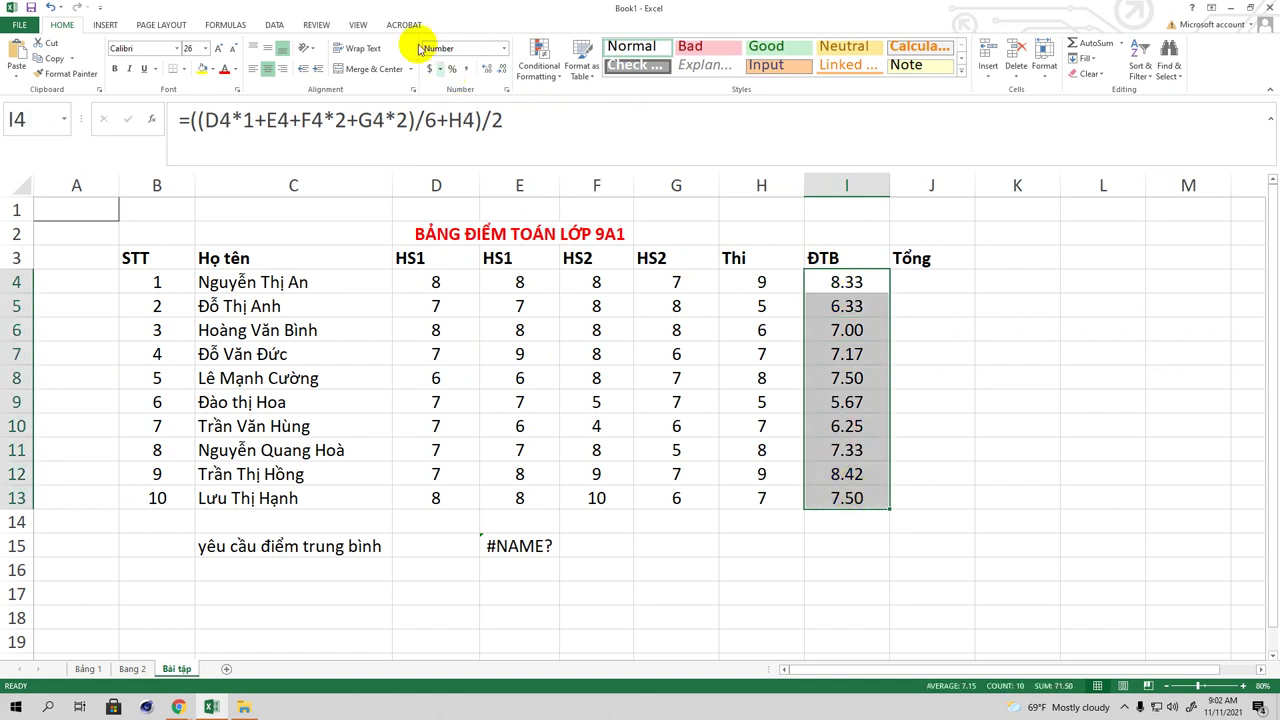
{"action": "left_click", "coordinate": [504, 48]}
{"action": "left_click", "coordinate": [484, 70]}
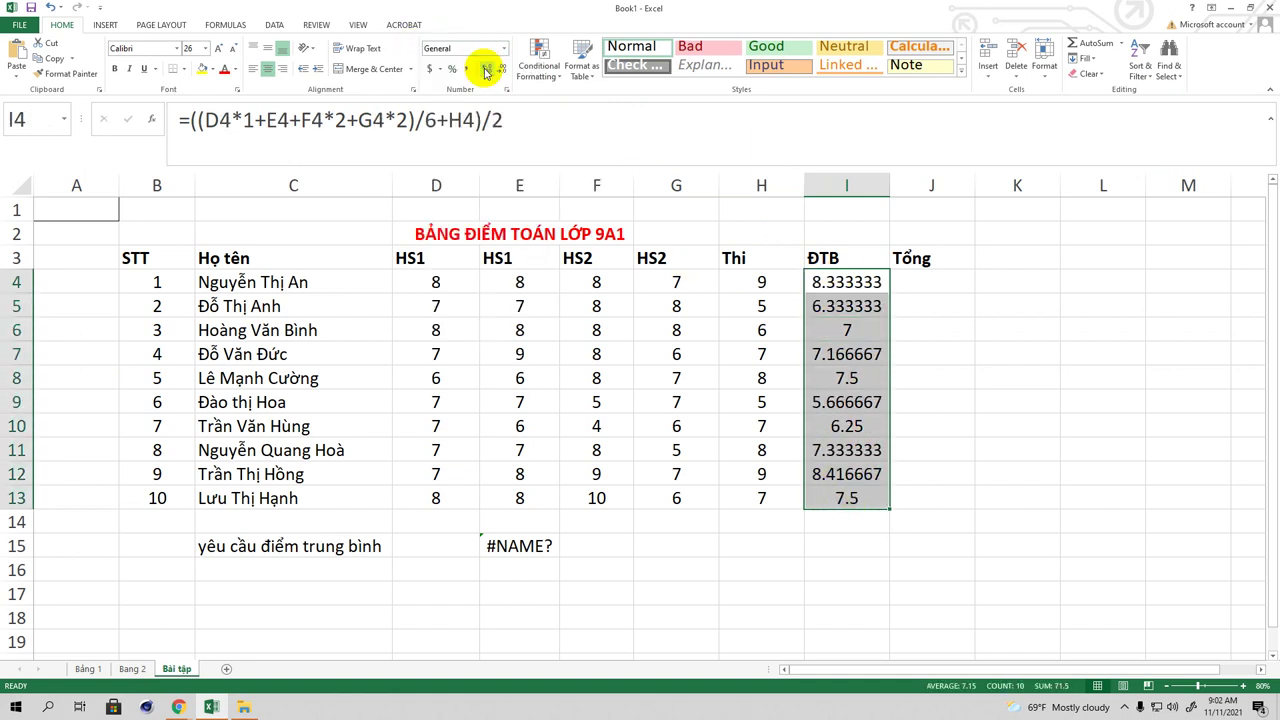
{"action": "left_click", "coordinate": [190, 120]}
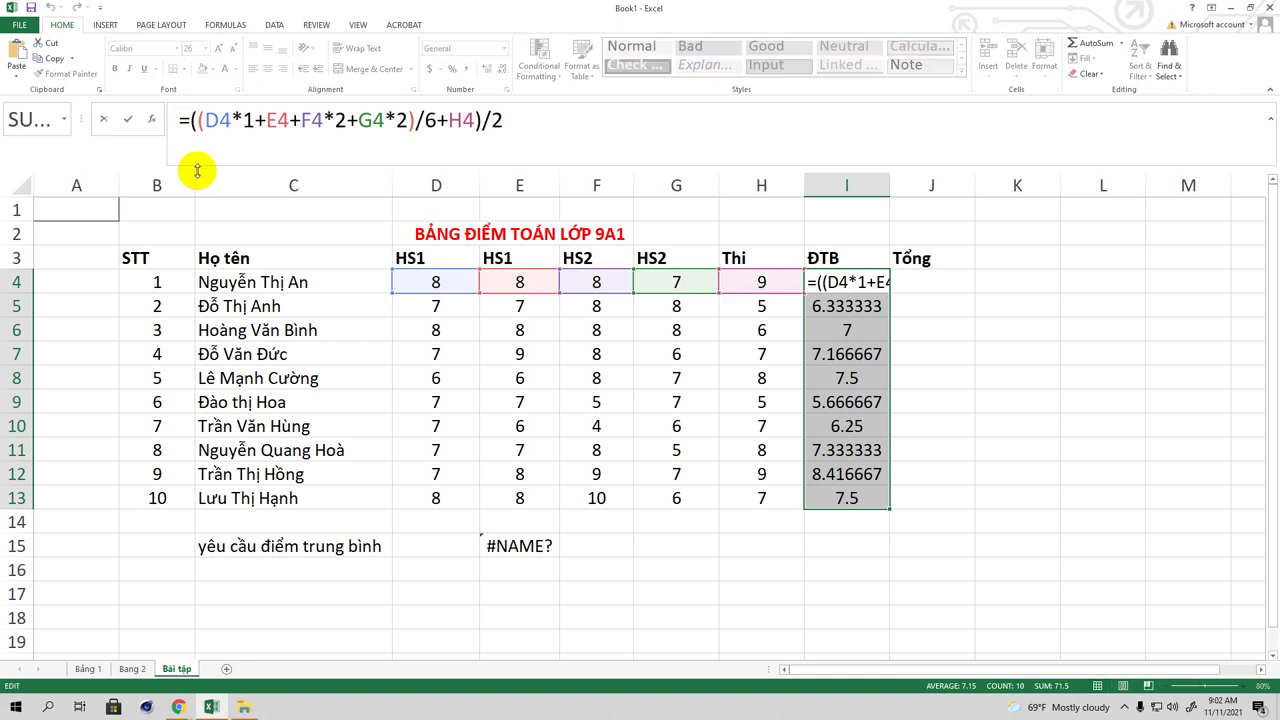
Step: Wrap I4's average formula in ROUND with 1 decimal so it shows 8.3
{"action": "type", "text": "R"}
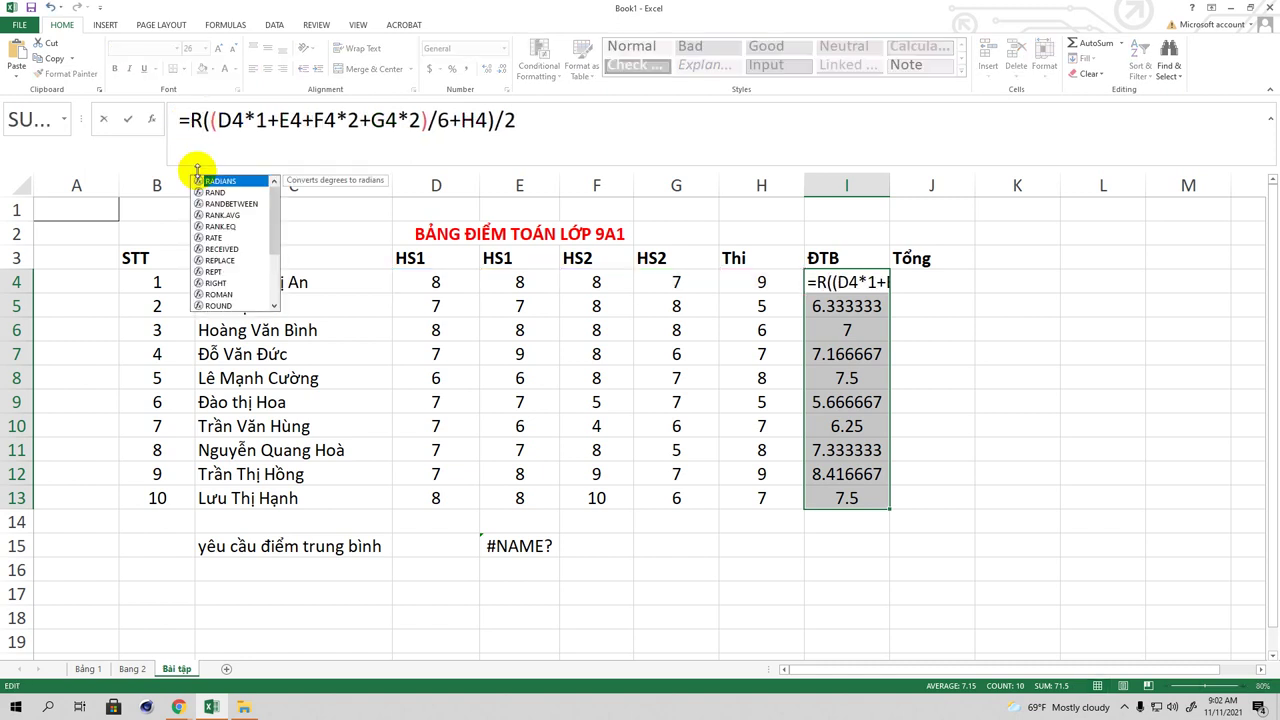
{"action": "type", "text": "ound"}
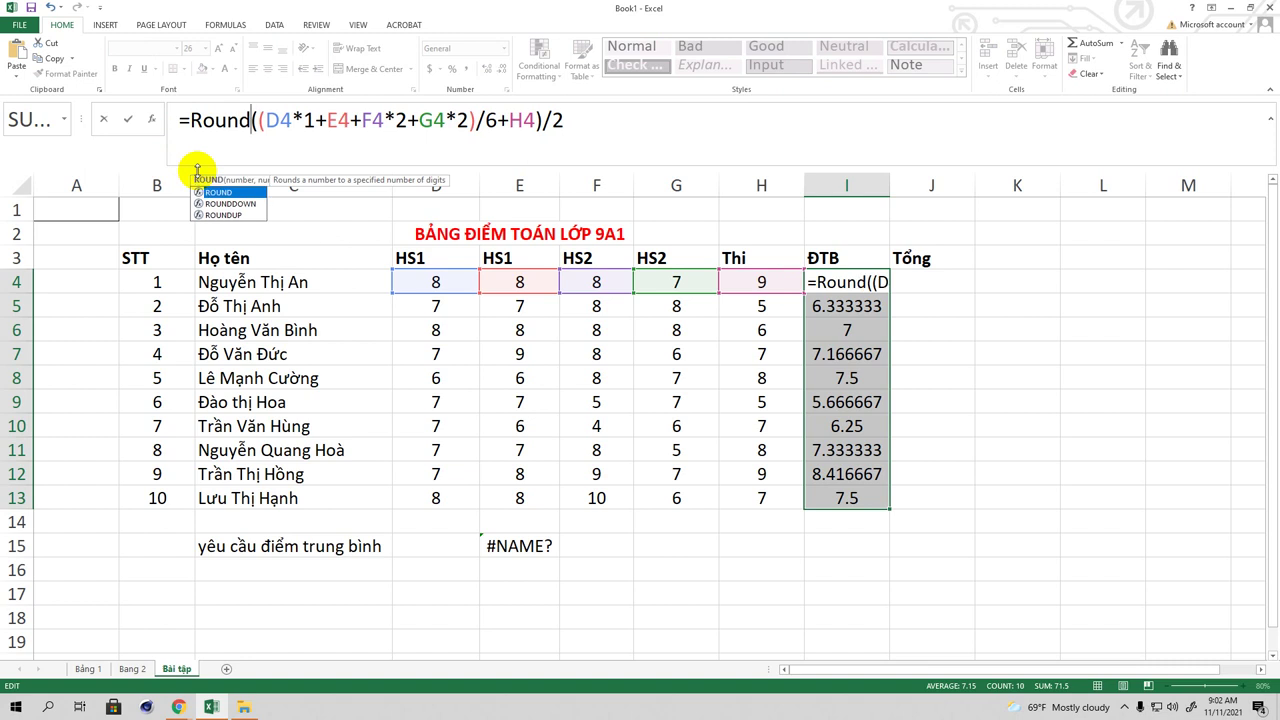
{"action": "type", "text": "("}
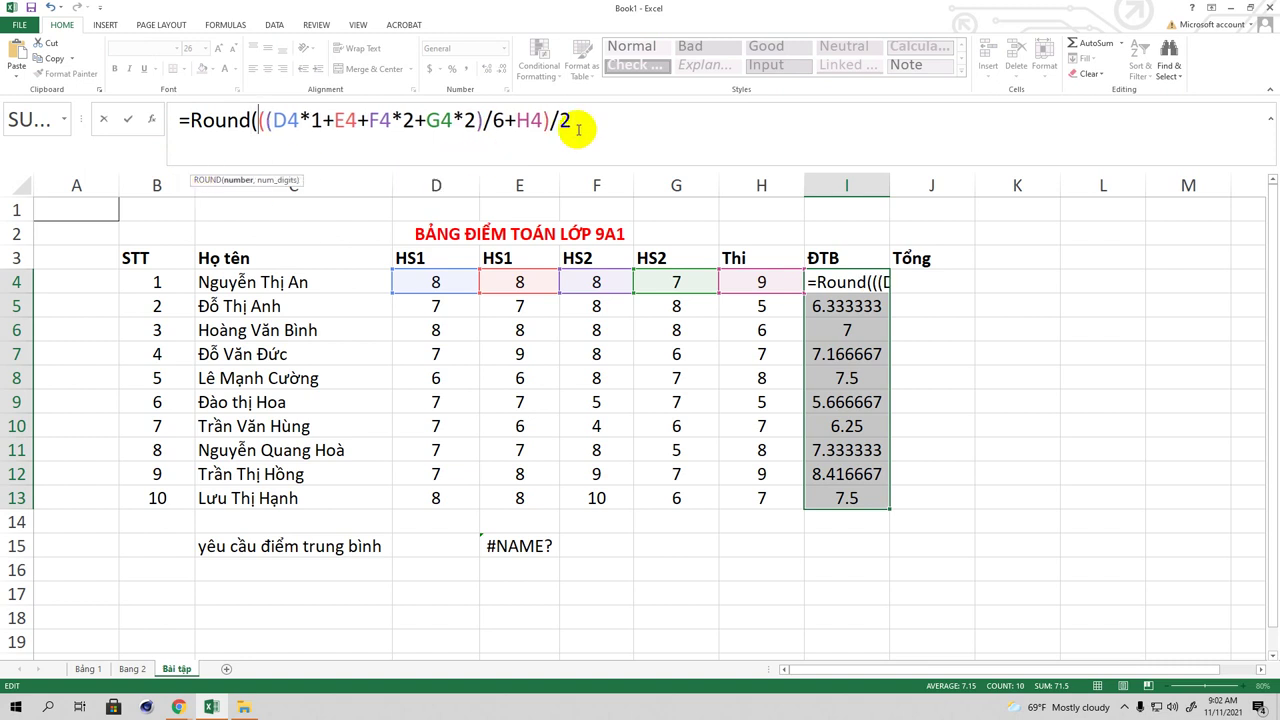
{"action": "left_click", "coordinate": [599, 122]}
{"action": "type", "text": ","}
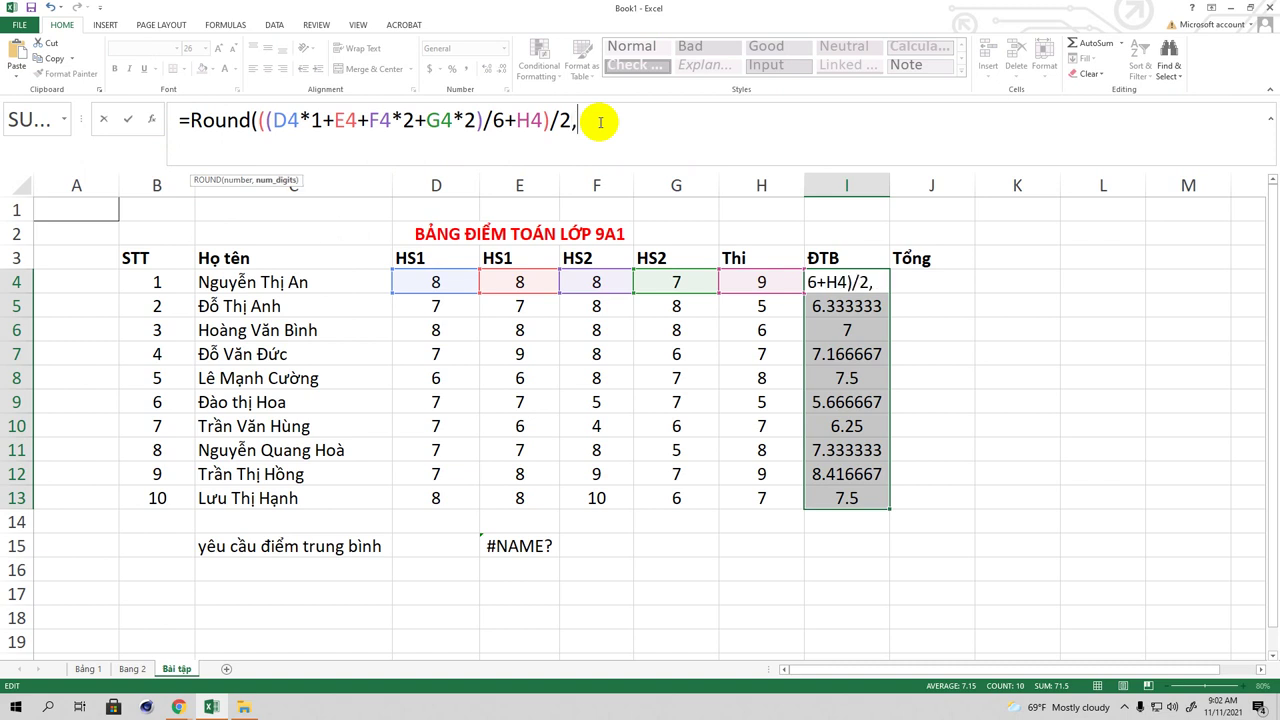
{"action": "type", "text": "1)"}
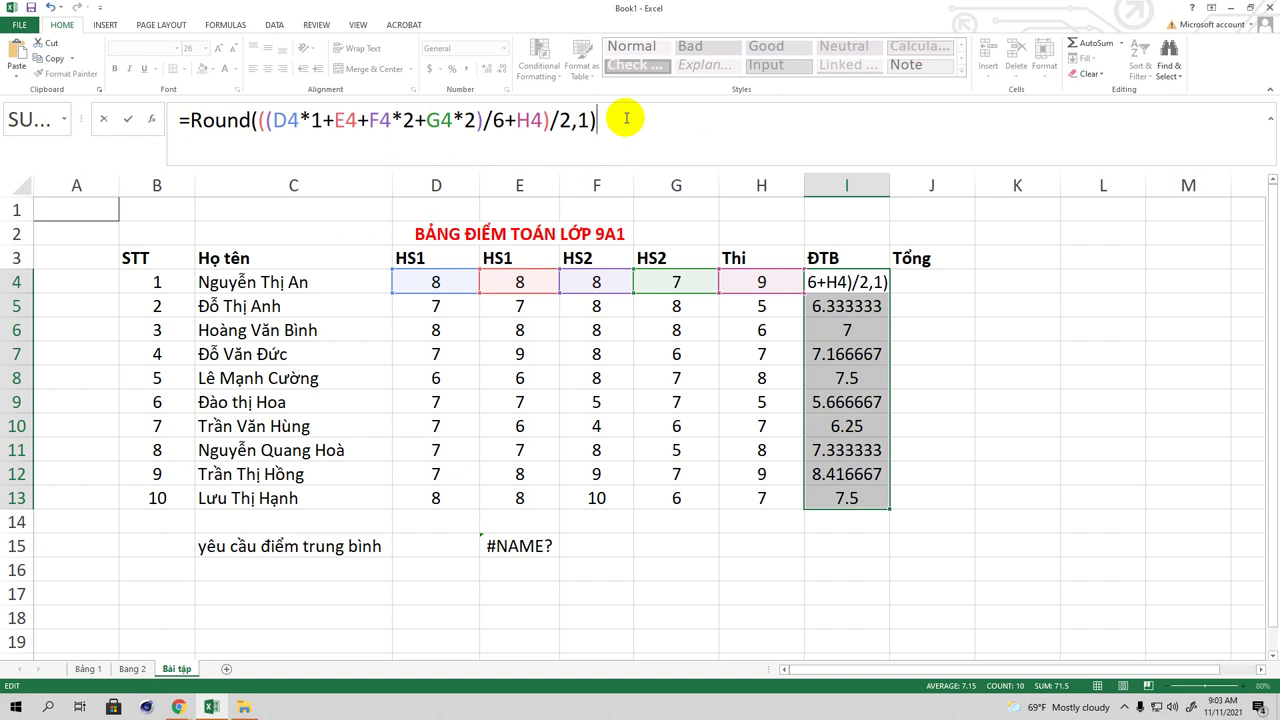
{"action": "key", "text": "Return"}
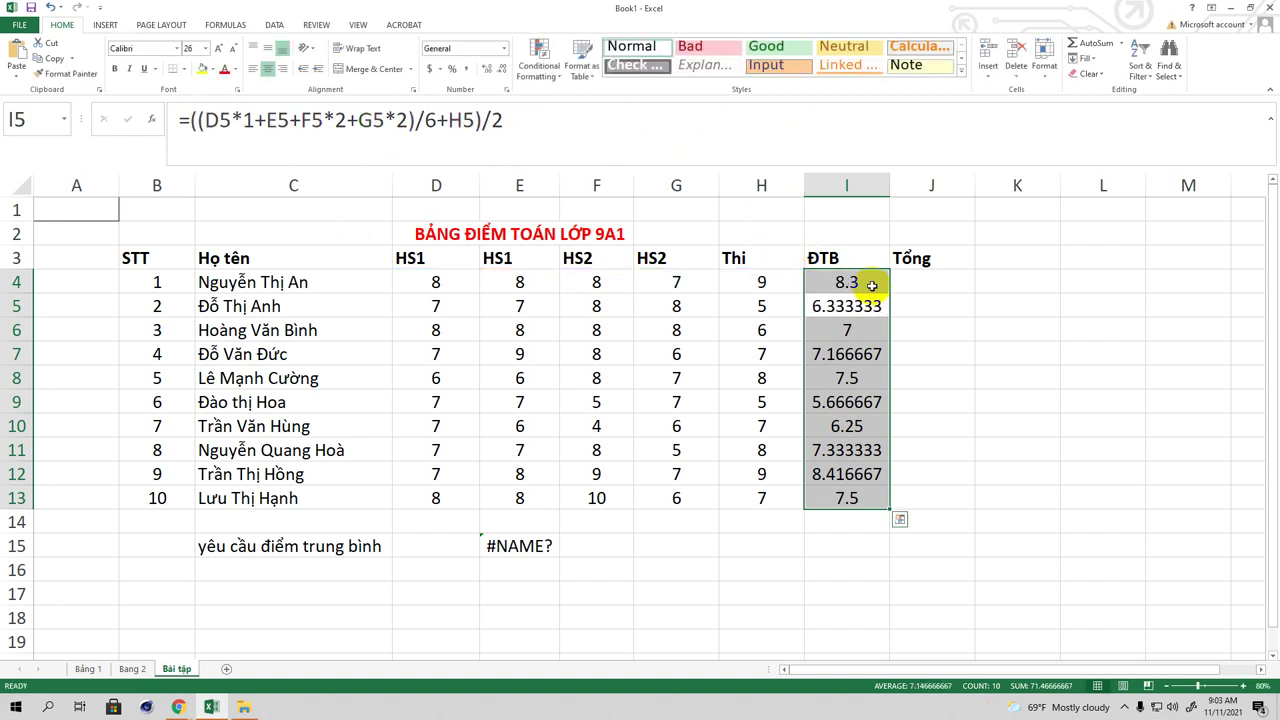
{"action": "left_click", "coordinate": [875, 285]}
Step: Drag the rounded formula from I4 down to I13
{"action": "left_click_drag", "start_coordinate": [889, 291], "coordinate": [875, 508]}
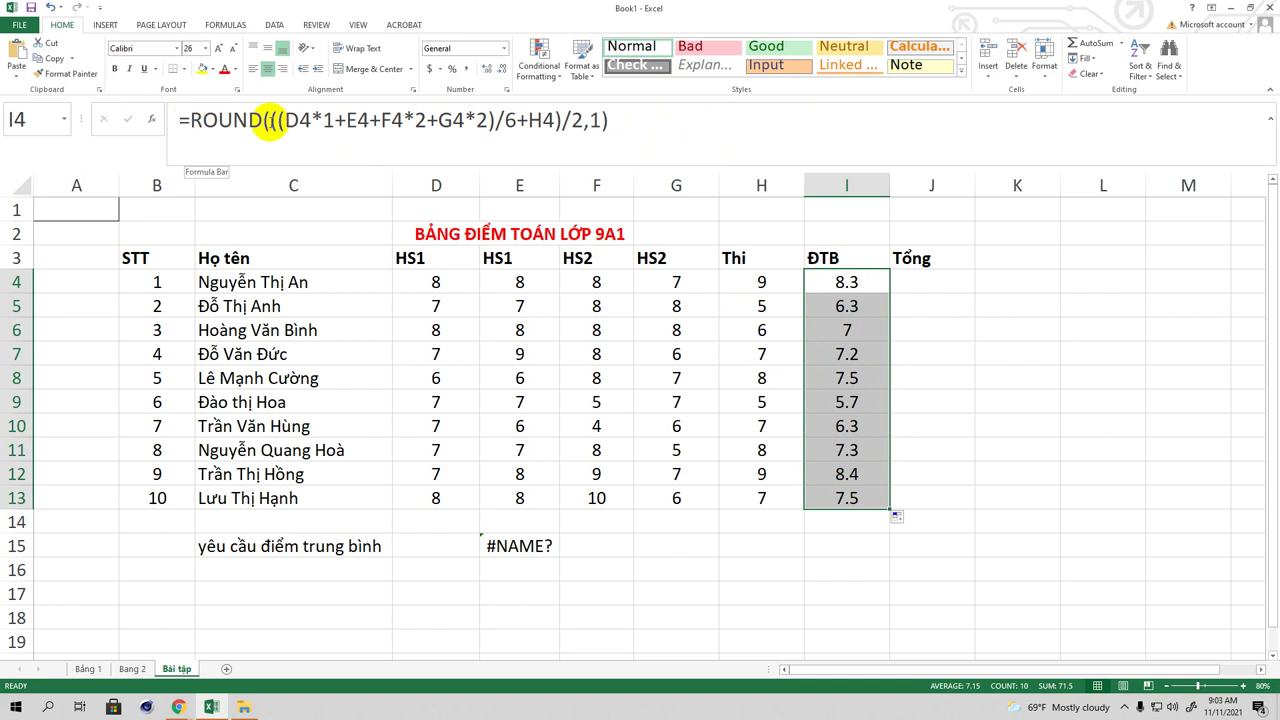
Step: Replace the ROUND digits argument in I4 with a J4 reference, making it show 8
{"action": "left_click", "coordinate": [632, 123]}
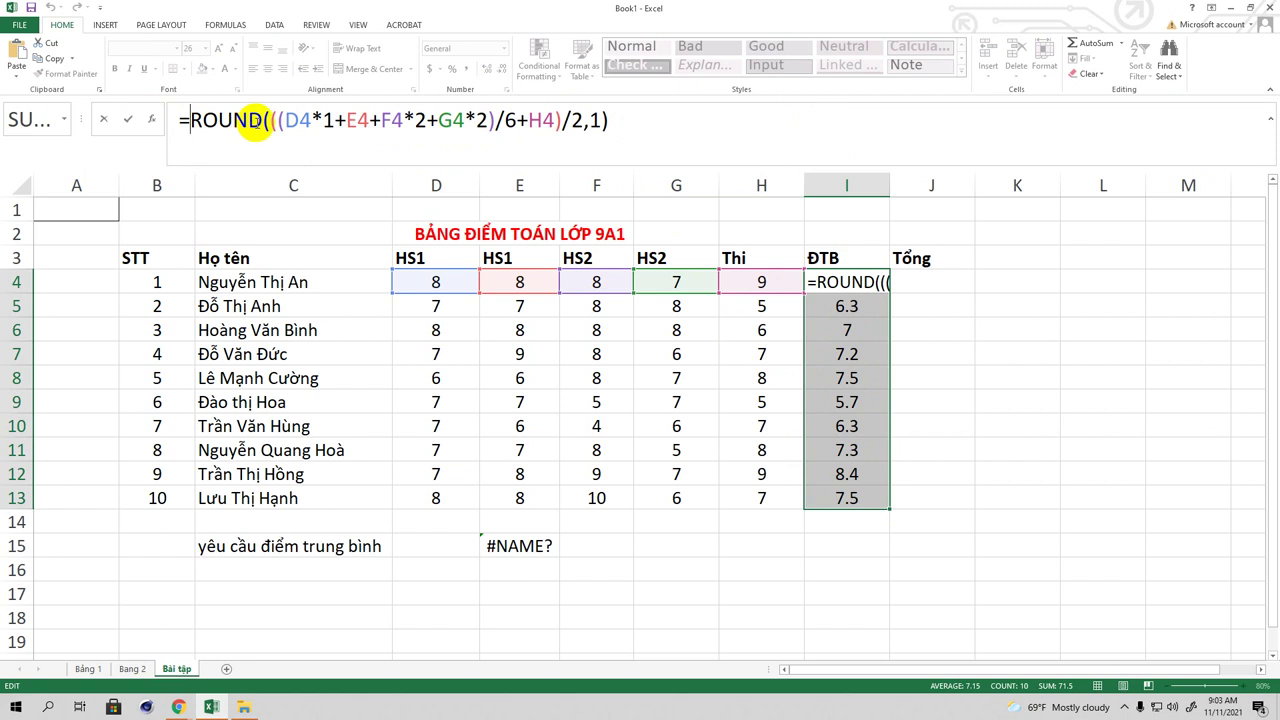
{"action": "left_click_drag", "start_coordinate": [260, 121], "coordinate": [190, 121]}
{"action": "left_click", "coordinate": [632, 122]}
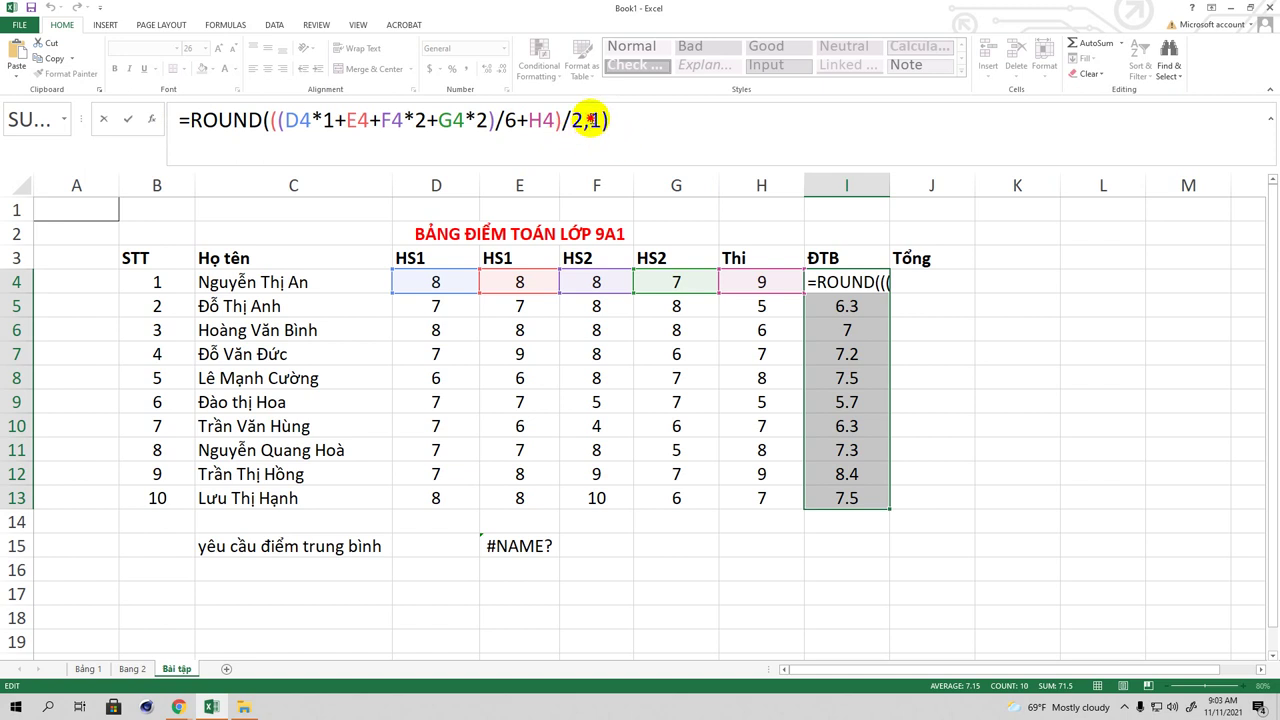
{"action": "double_click", "coordinate": [595, 122]}
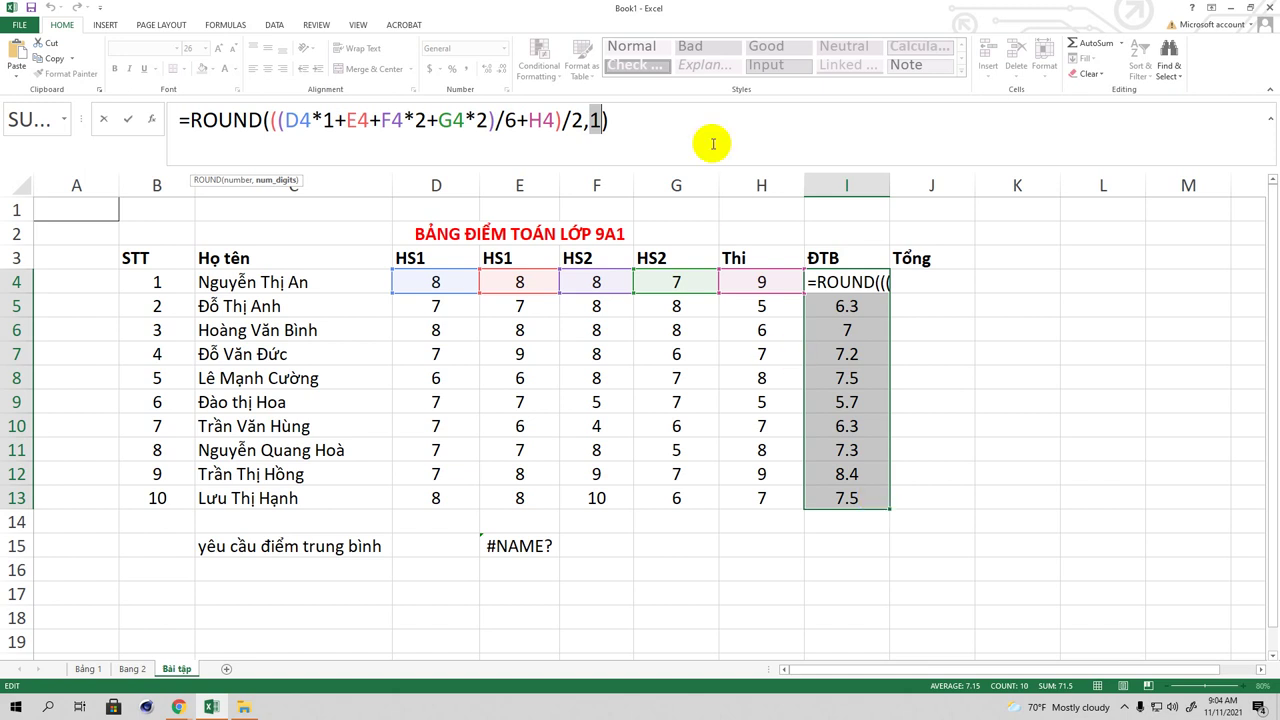
{"action": "left_click", "coordinate": [832, 308]}
{"action": "left_click", "coordinate": [912, 277]}
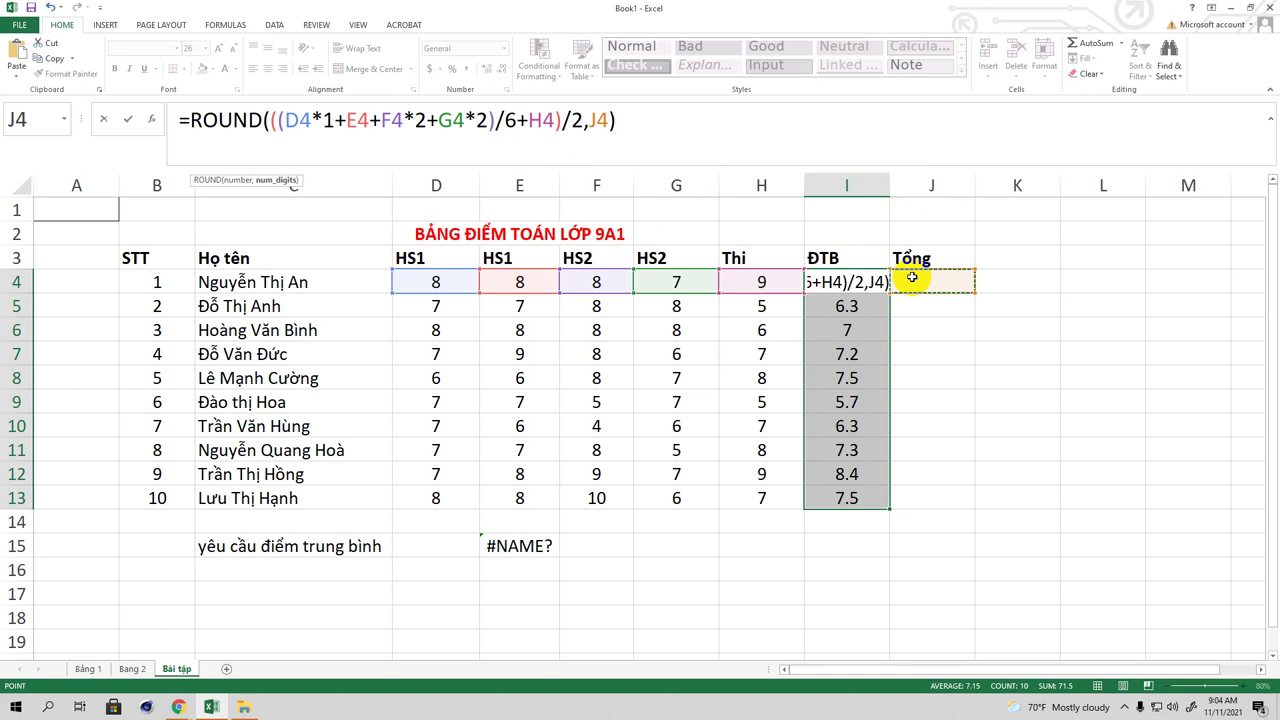
{"action": "key", "text": "Tab"}
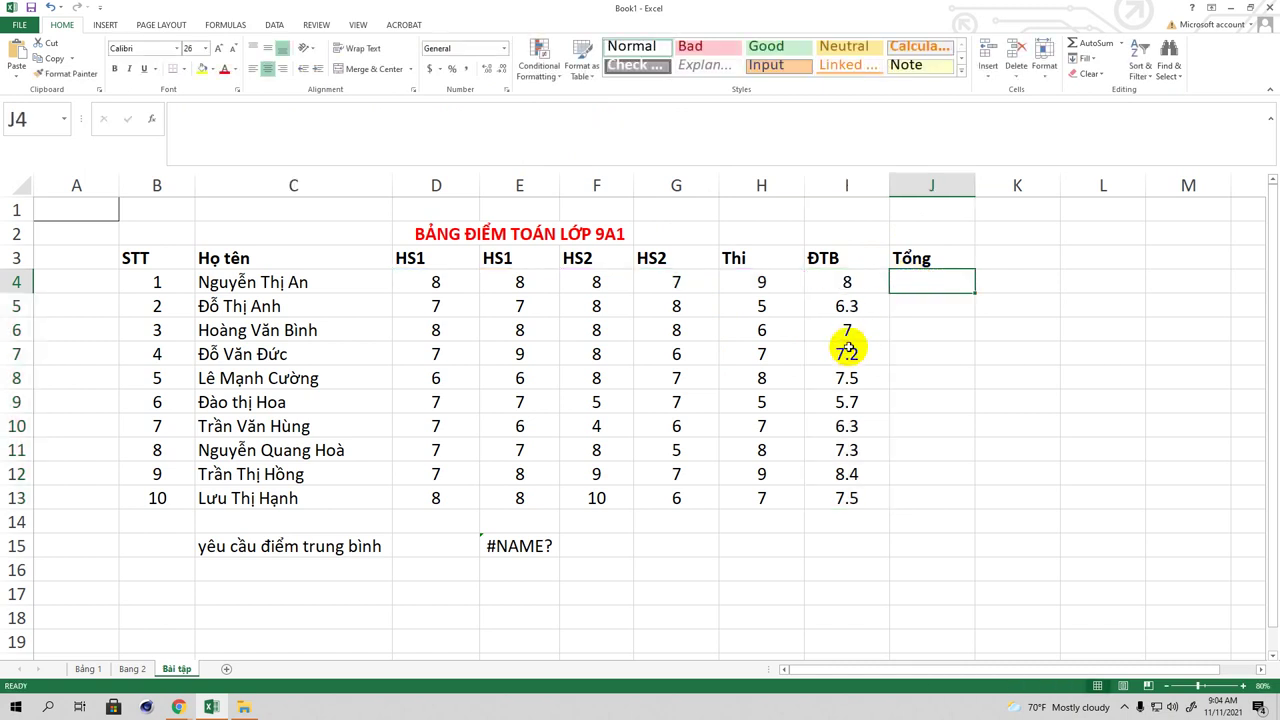
{"action": "left_click", "coordinate": [845, 310]}
{"action": "left_click", "coordinate": [840, 334]}
{"action": "left_click", "coordinate": [838, 354]}
{"action": "left_click", "coordinate": [828, 377]}
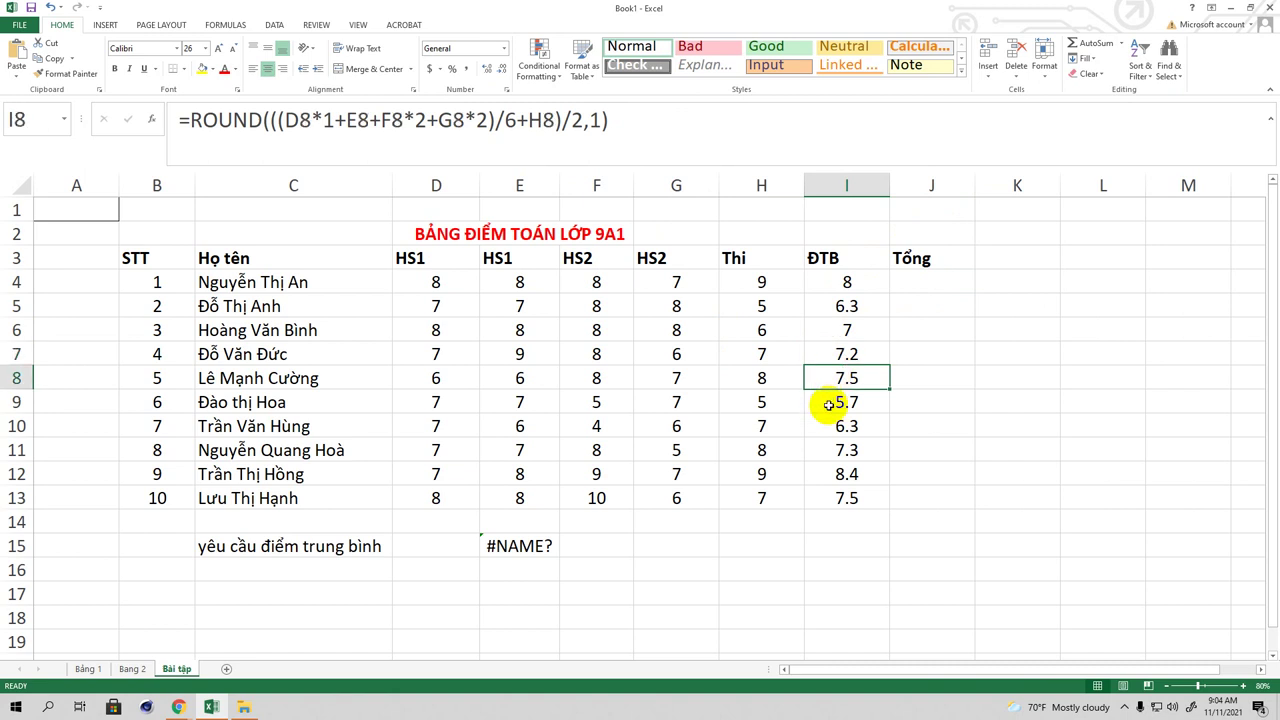
{"action": "left_click", "coordinate": [829, 404]}
{"action": "left_click", "coordinate": [826, 430]}
{"action": "left_click", "coordinate": [836, 452]}
{"action": "left_click", "coordinate": [837, 474]}
{"action": "left_click", "coordinate": [834, 498]}
{"action": "left_click", "coordinate": [837, 450]}
{"action": "left_click", "coordinate": [836, 418]}
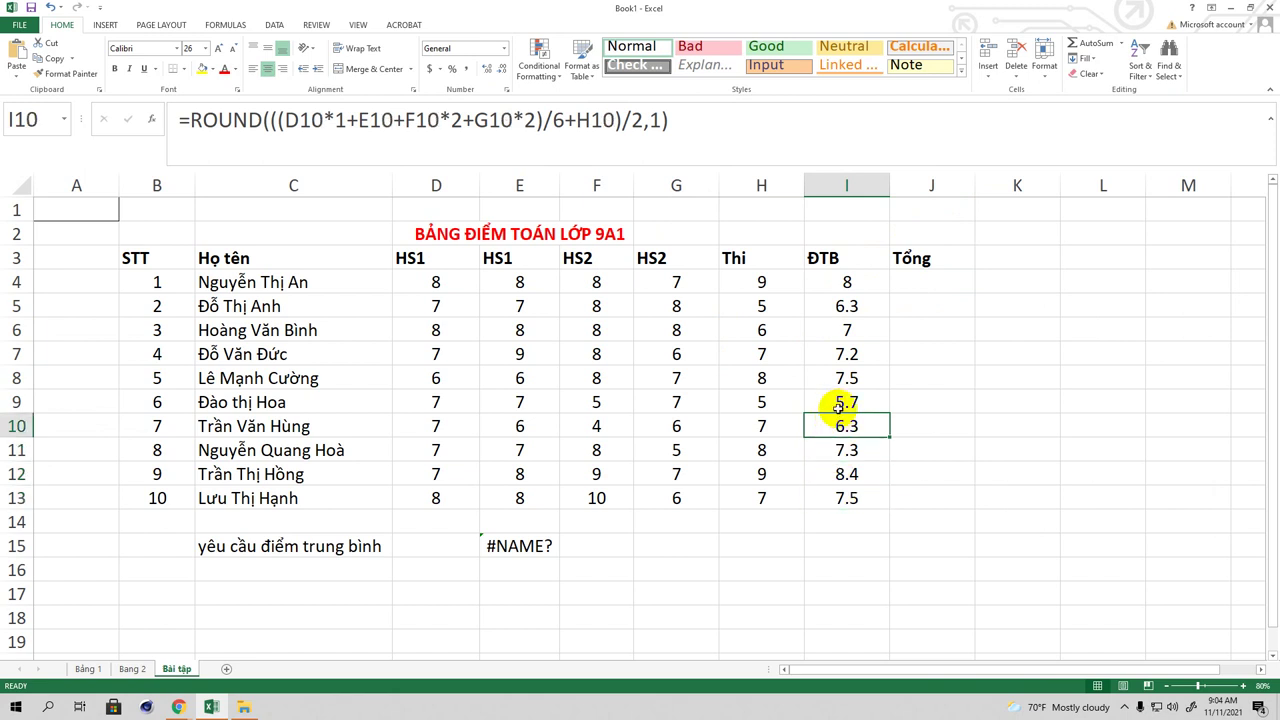
{"action": "left_click", "coordinate": [838, 403]}
{"action": "left_click", "coordinate": [837, 374]}
{"action": "left_click", "coordinate": [841, 350]}
{"action": "left_click", "coordinate": [841, 311]}
{"action": "left_click", "coordinate": [836, 281]}
{"action": "left_click", "coordinate": [911, 281]}
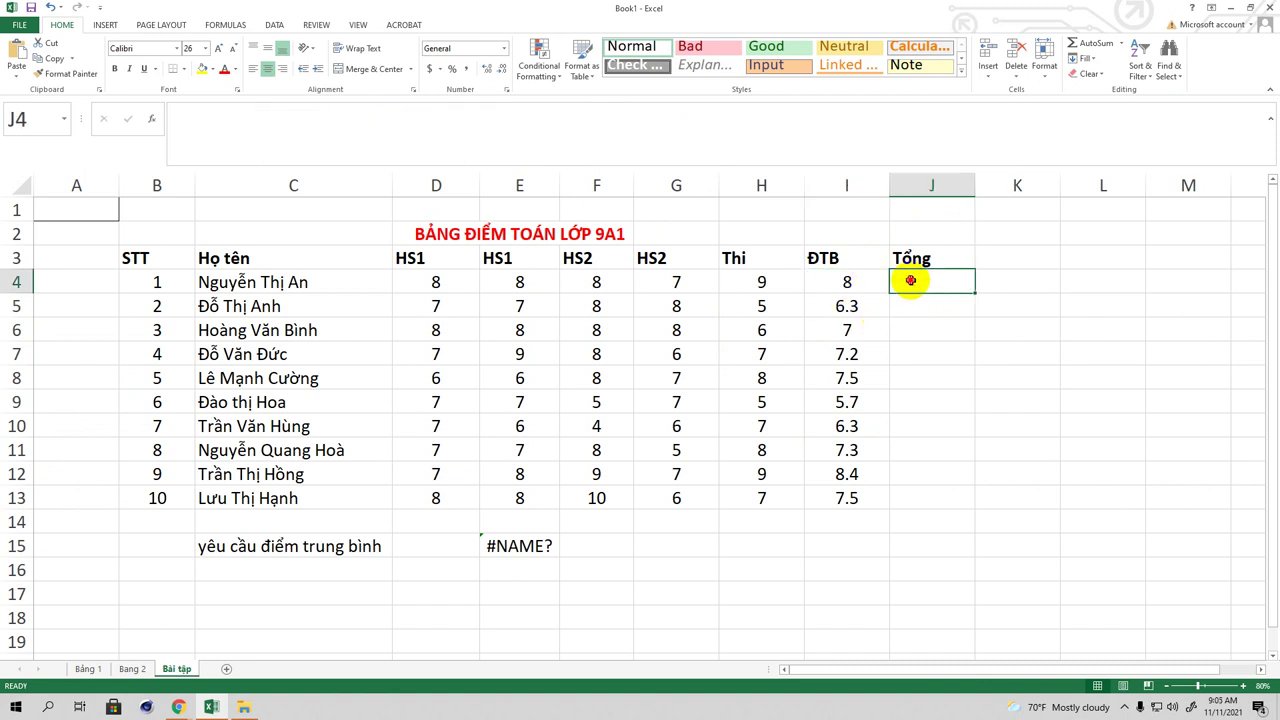
Step: Enter =SUM(D4:H4) in J4 to total the first student's scores as 40
{"action": "type", "text": "="}
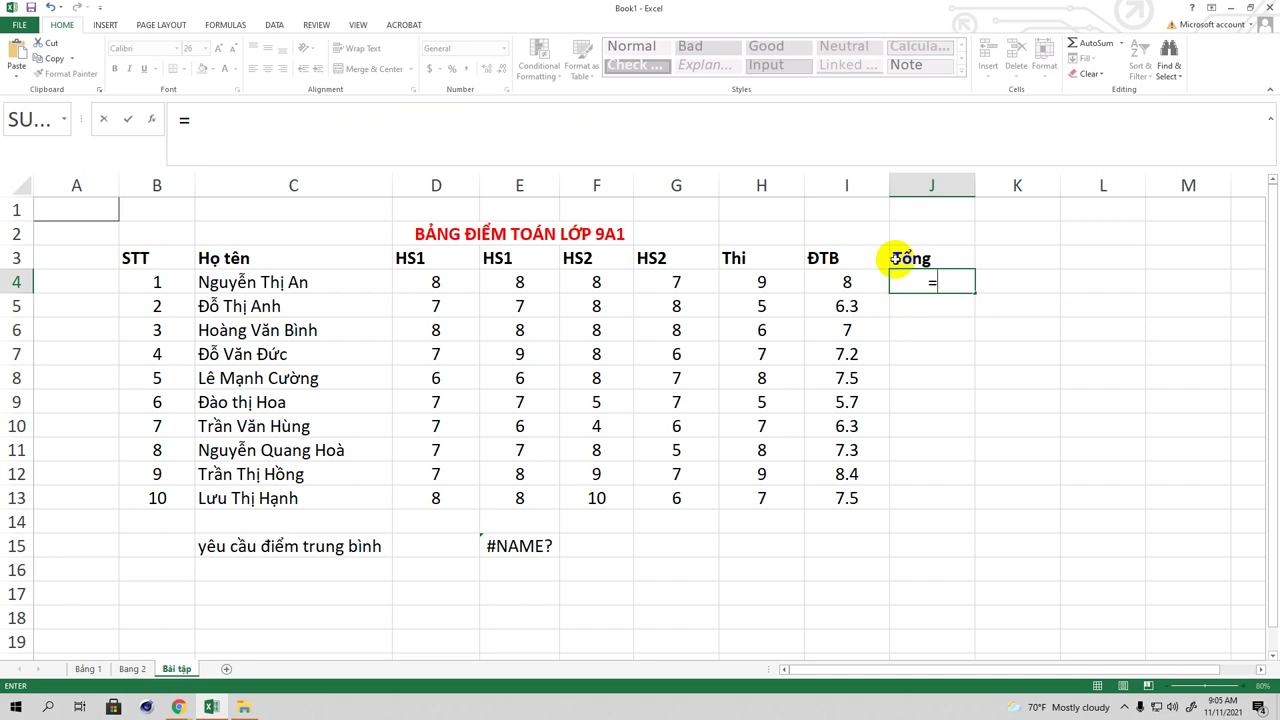
{"action": "type", "text": "S"}
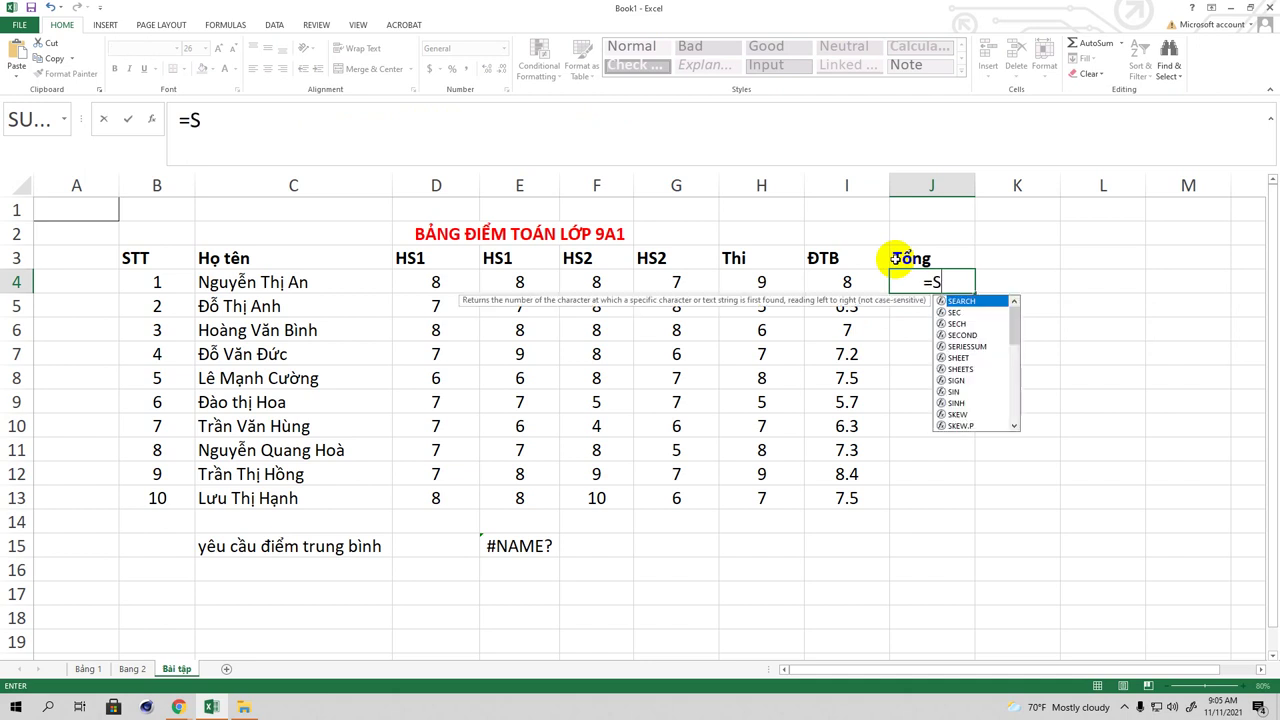
{"action": "type", "text": "UM"}
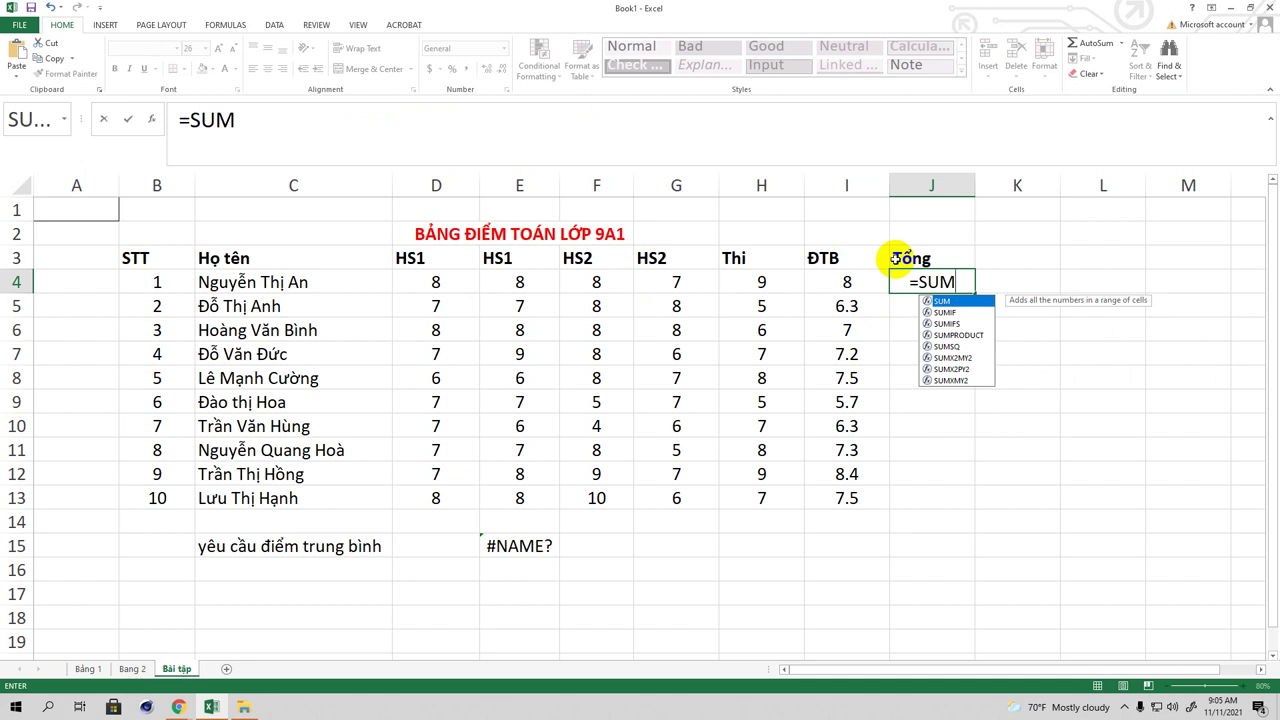
{"action": "type", "text": "("}
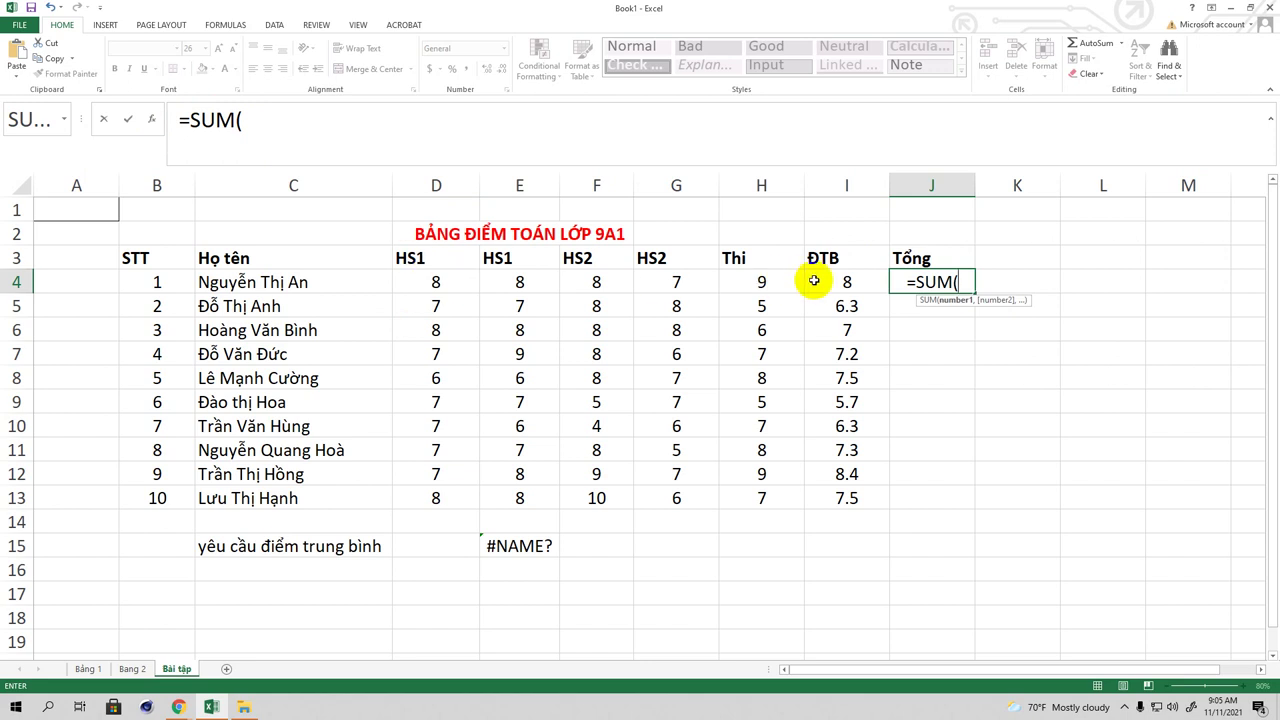
{"action": "type", "text": "D4"}
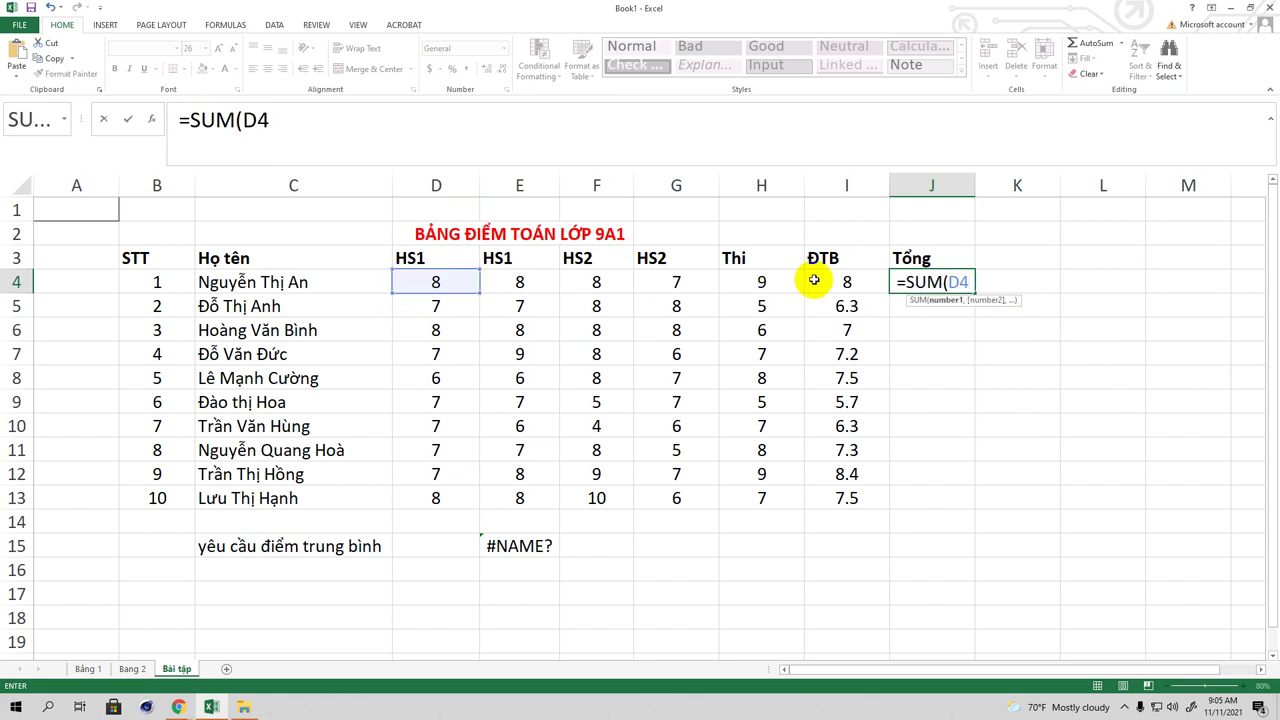
{"action": "type", "text": ":"}
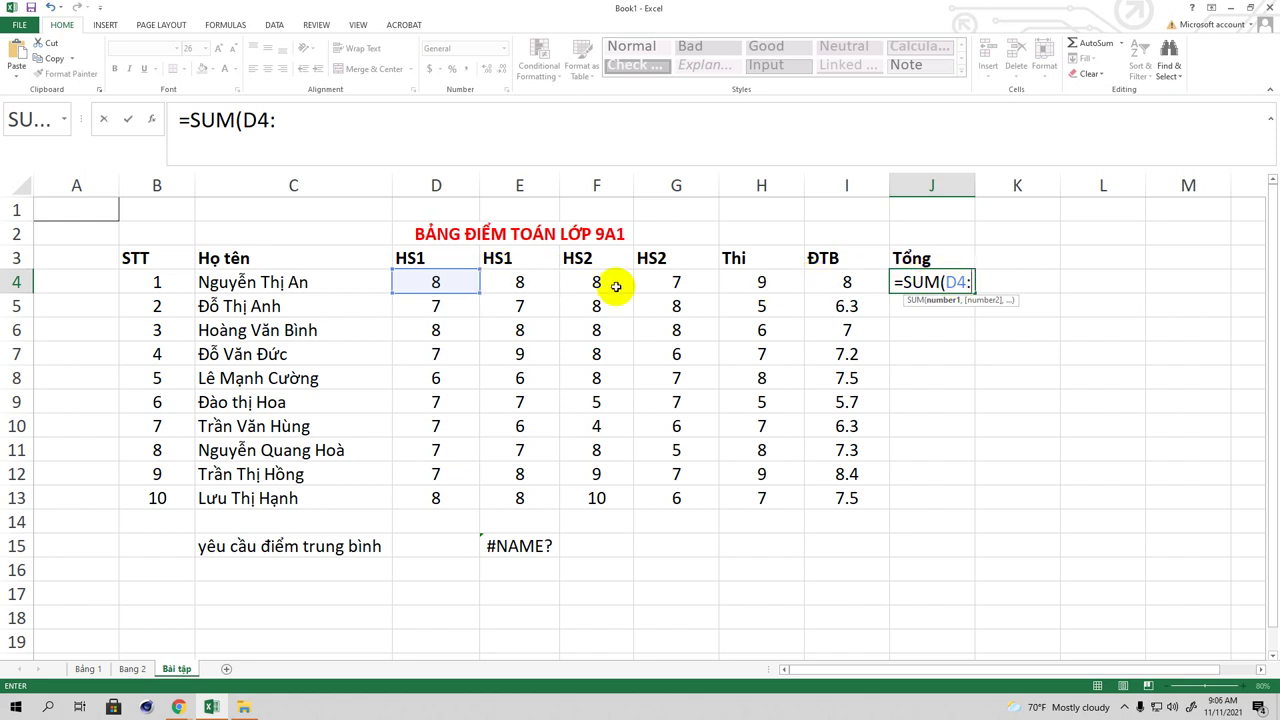
{"action": "type", "text": "H4)"}
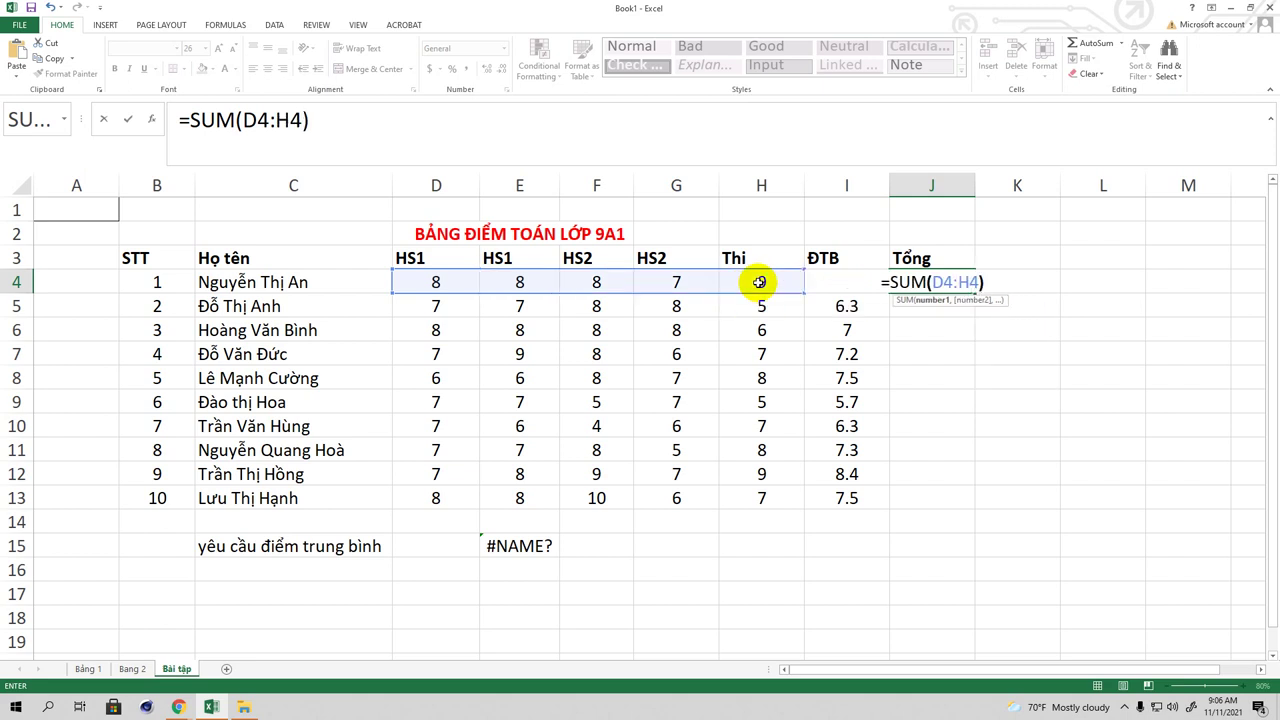
{"action": "key", "text": "Return"}
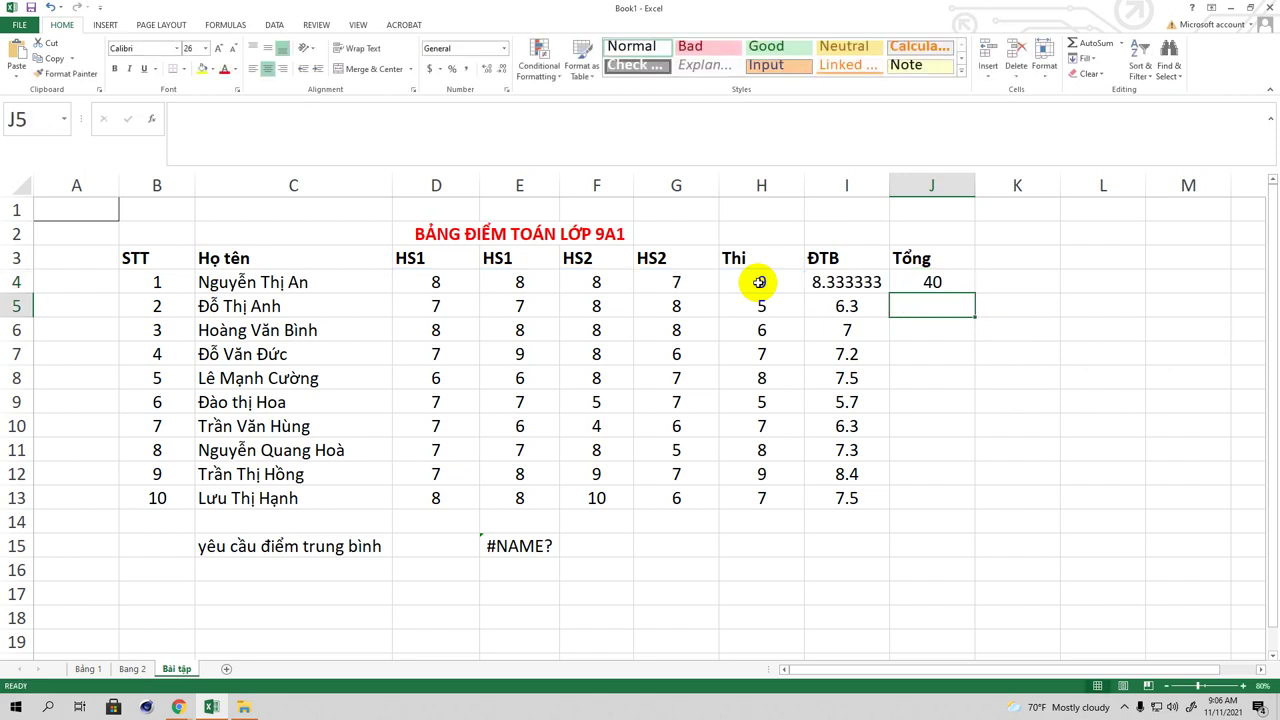
{"action": "left_click", "coordinate": [942, 283]}
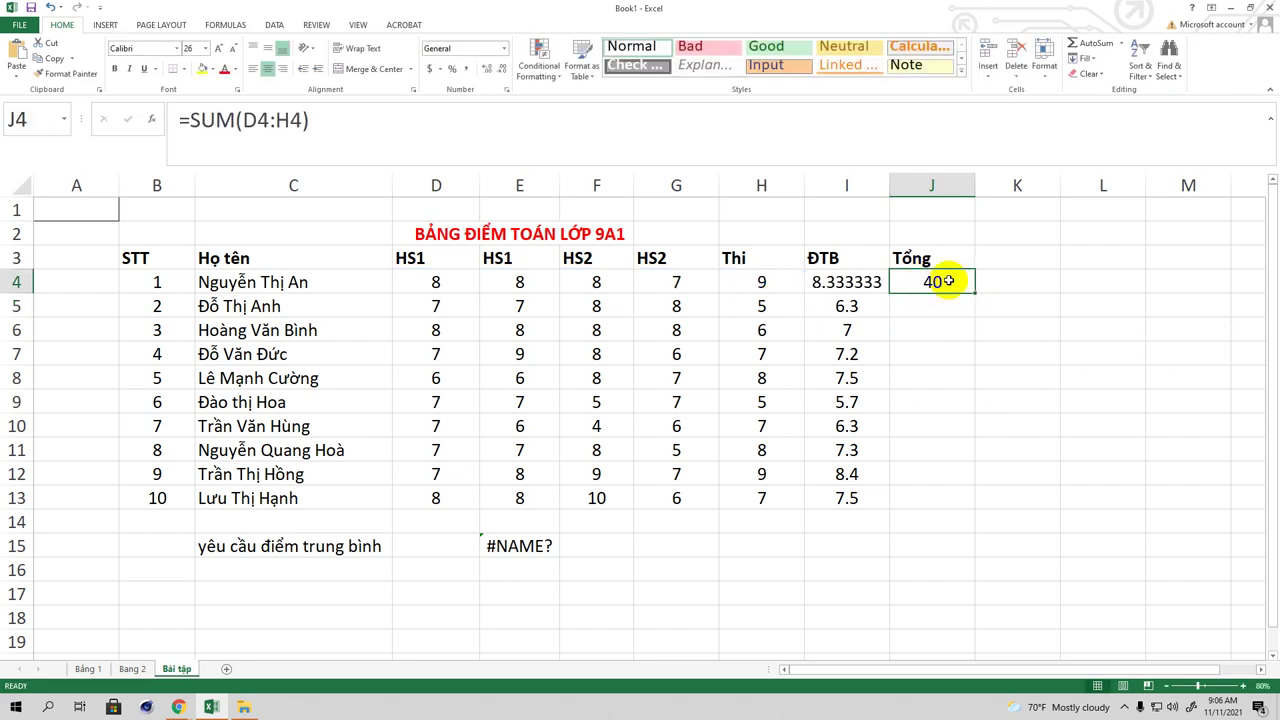
{"action": "left_click", "coordinate": [323, 118]}
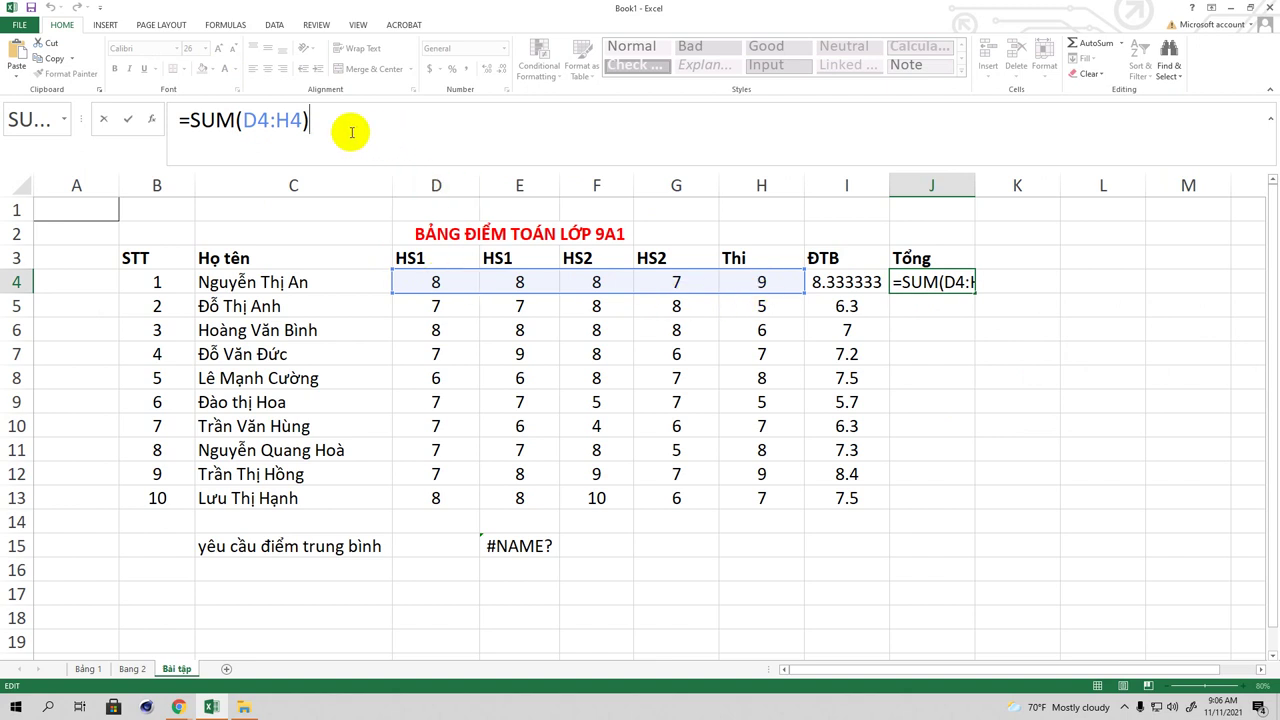
{"action": "key", "text": "BackSpace"}
{"action": "key", "text": "BackSpace"}
{"action": "key", "text": "BackSpace"}
{"action": "key", "text": "BackSpace"}
{"action": "key", "text": "BackSpace"}
{"action": "key", "text": "BackSpace"}
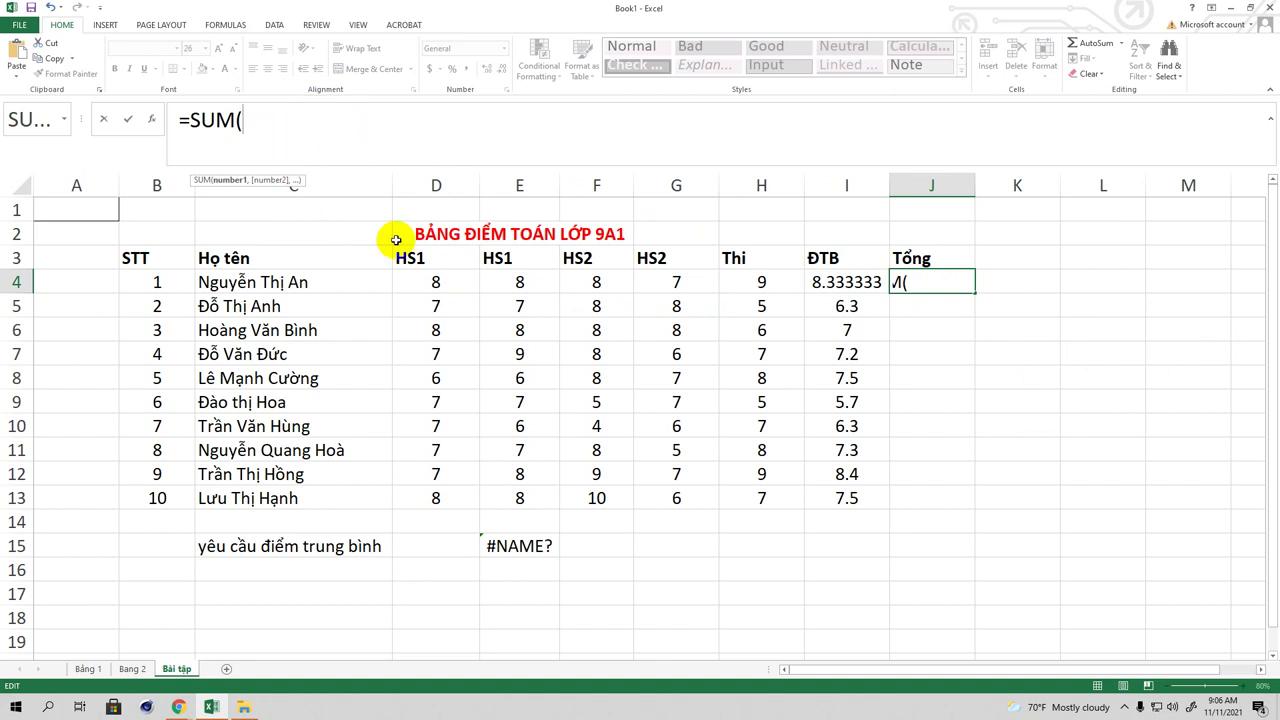
{"action": "left_click_drag", "start_coordinate": [433, 284], "coordinate": [757, 277]}
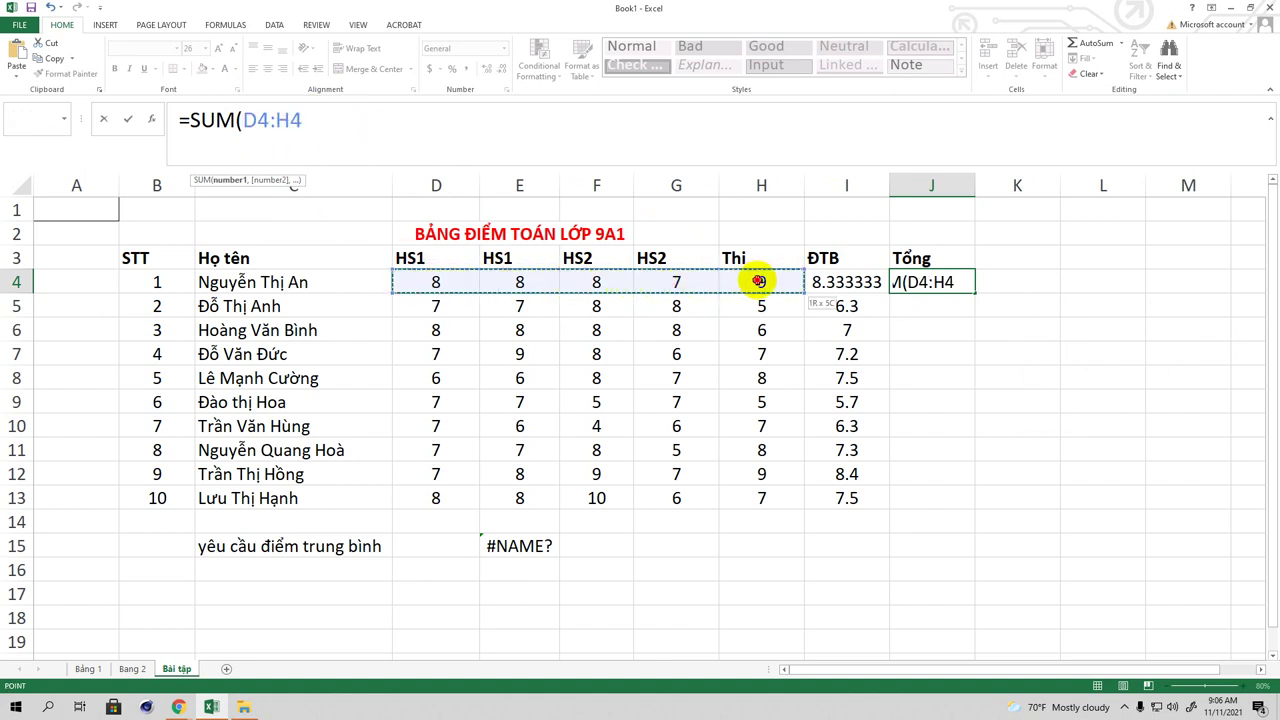
{"action": "left_click", "coordinate": [333, 118]}
{"action": "type", "text": ")"}
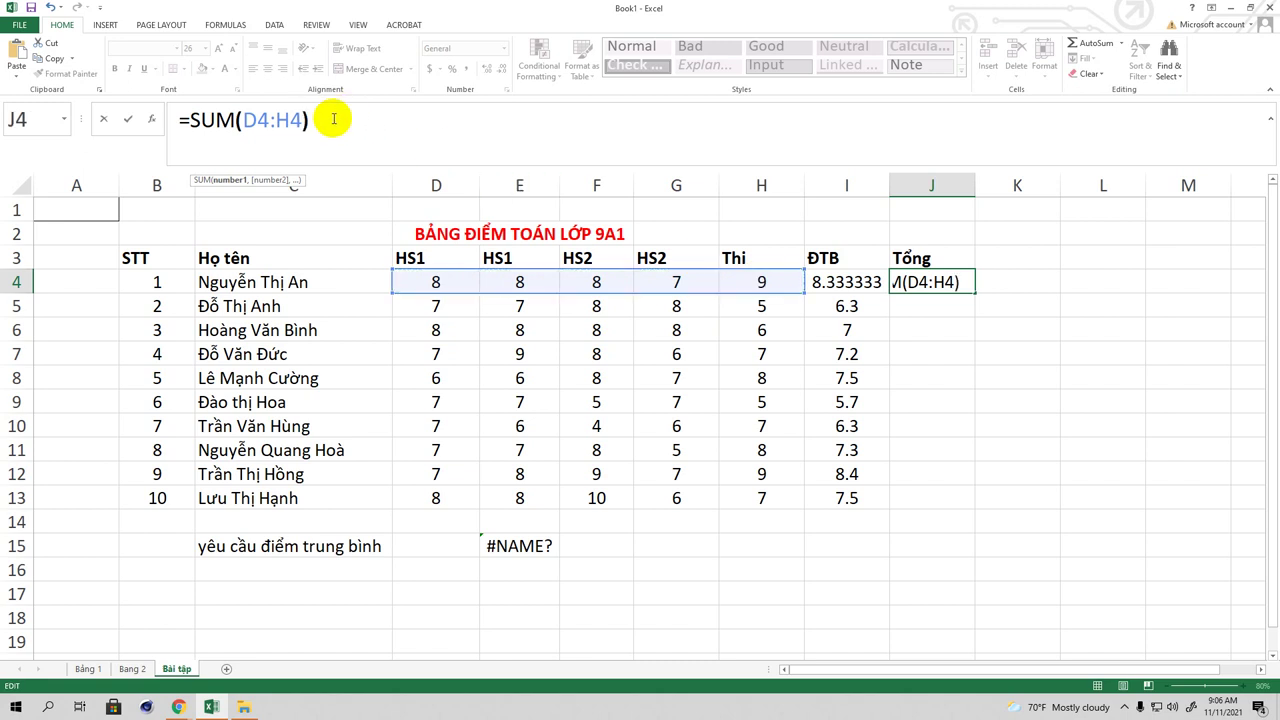
{"action": "key", "text": "Return"}
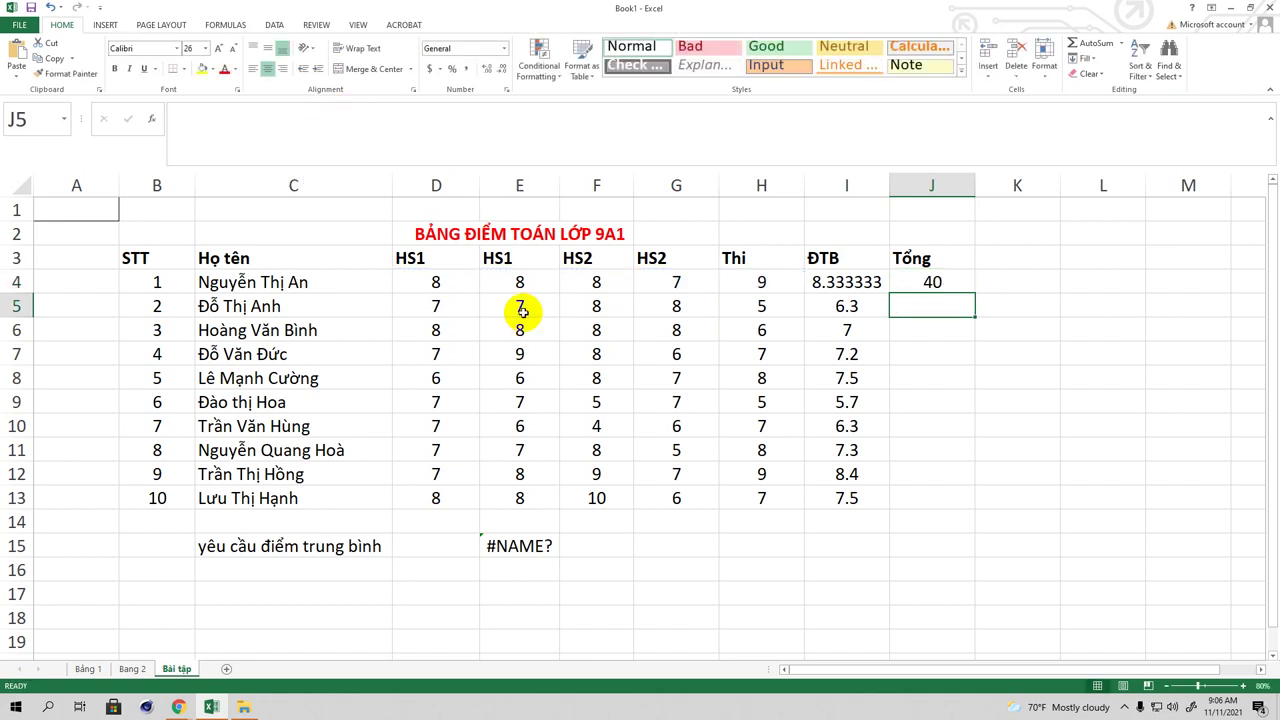
{"action": "left_click", "coordinate": [933, 279]}
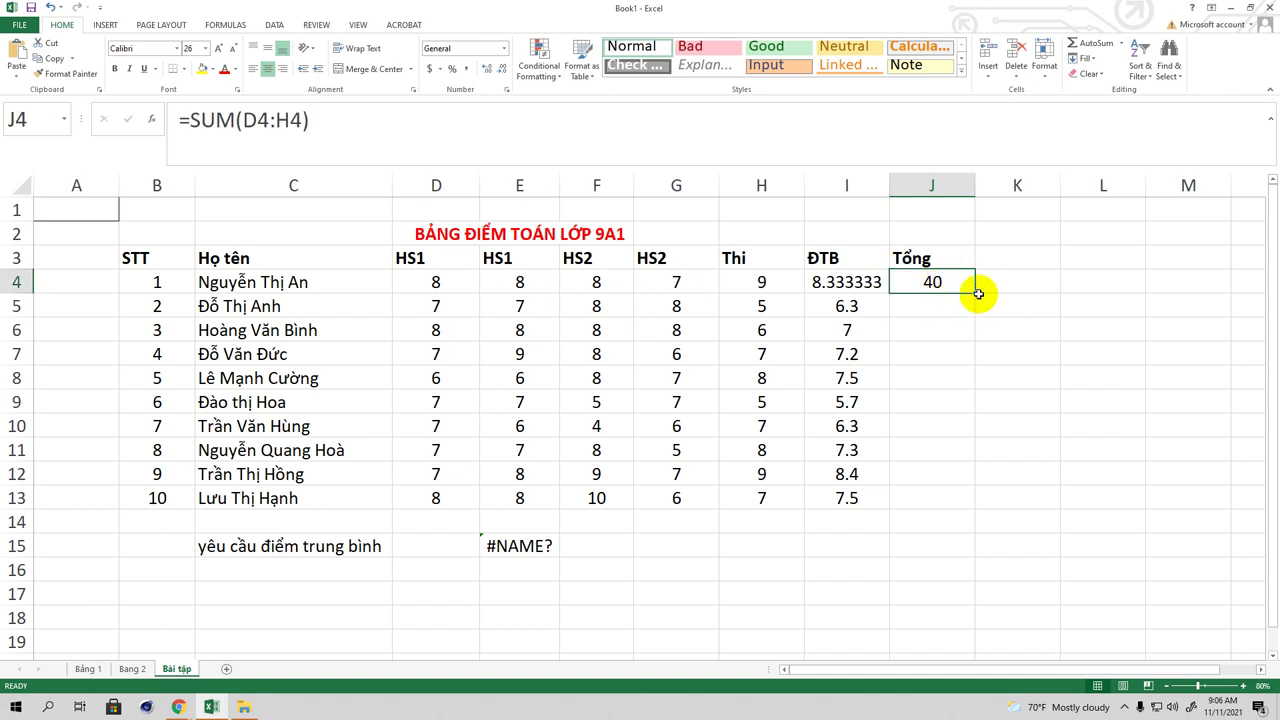
Step: Fill the J4 total down to J13, giving totals from 40 to 39
{"action": "left_click_drag", "start_coordinate": [974, 294], "coordinate": [960, 498]}
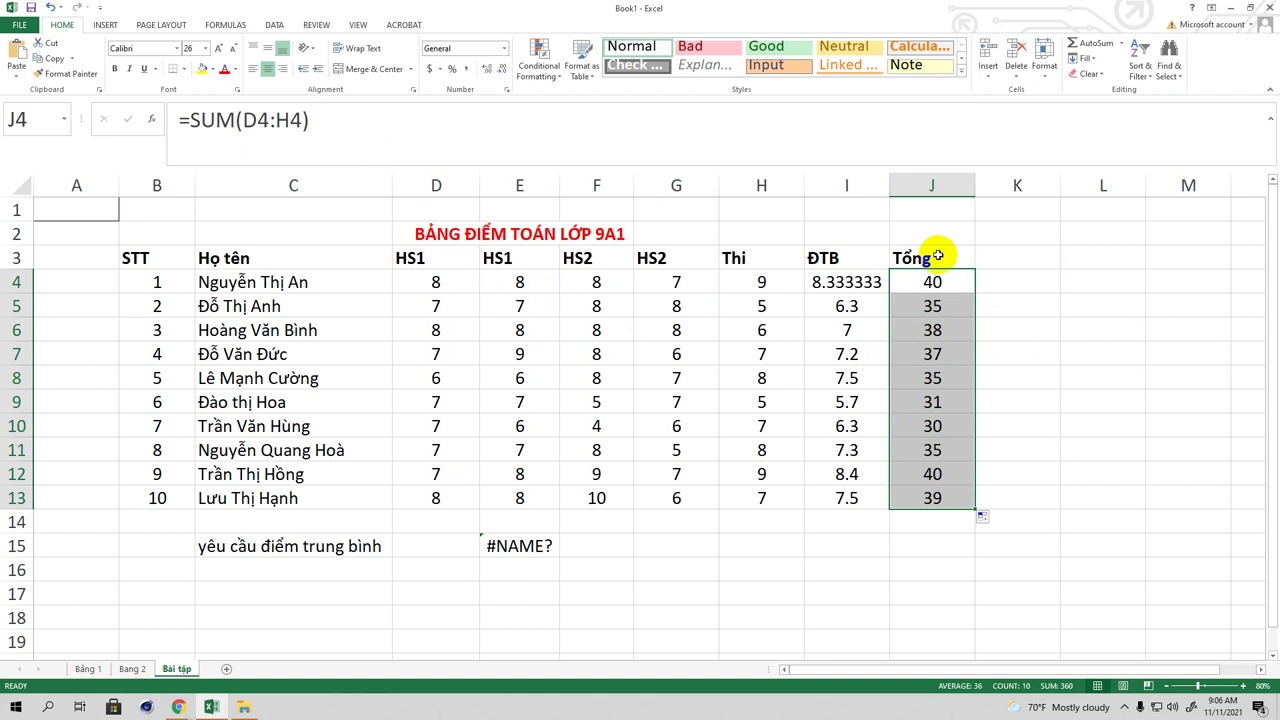
{"action": "left_click", "coordinate": [939, 257]}
{"action": "left_click", "coordinate": [848, 306]}
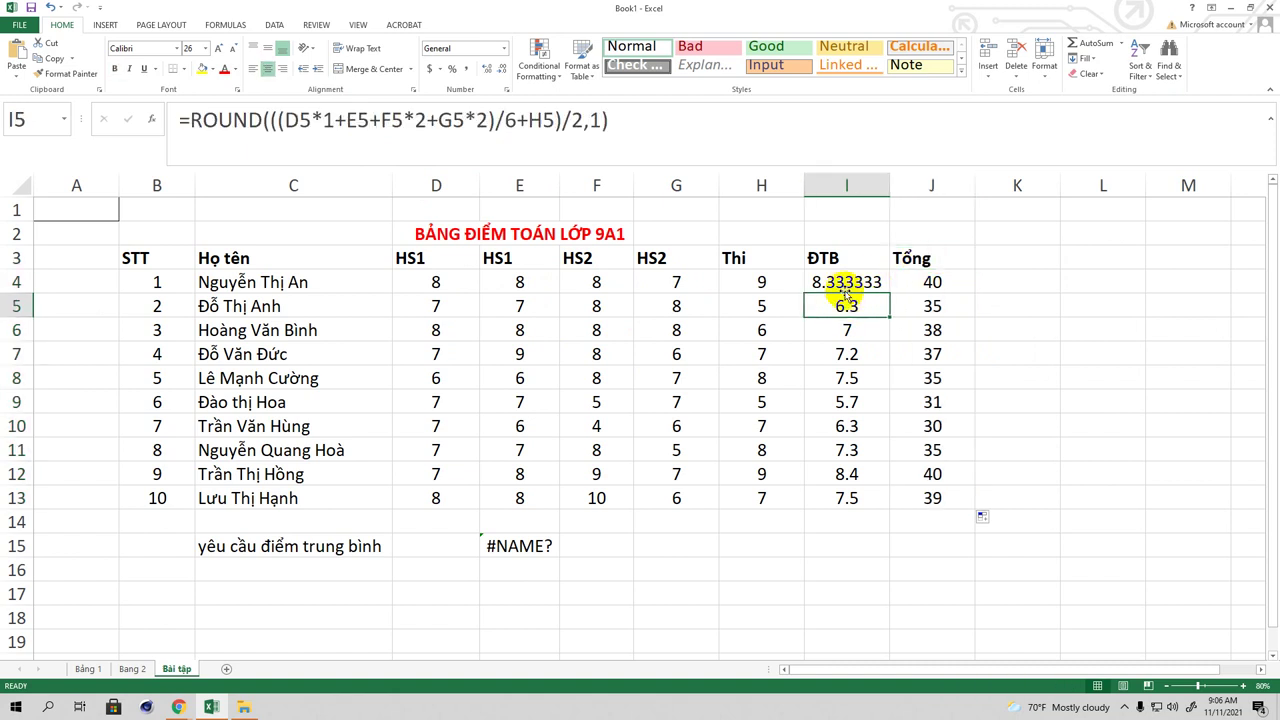
Step: Copy I5's rounded average formula up into I4 so it shows 8.3
{"action": "left_click", "coordinate": [846, 283]}
{"action": "left_click", "coordinate": [848, 306]}
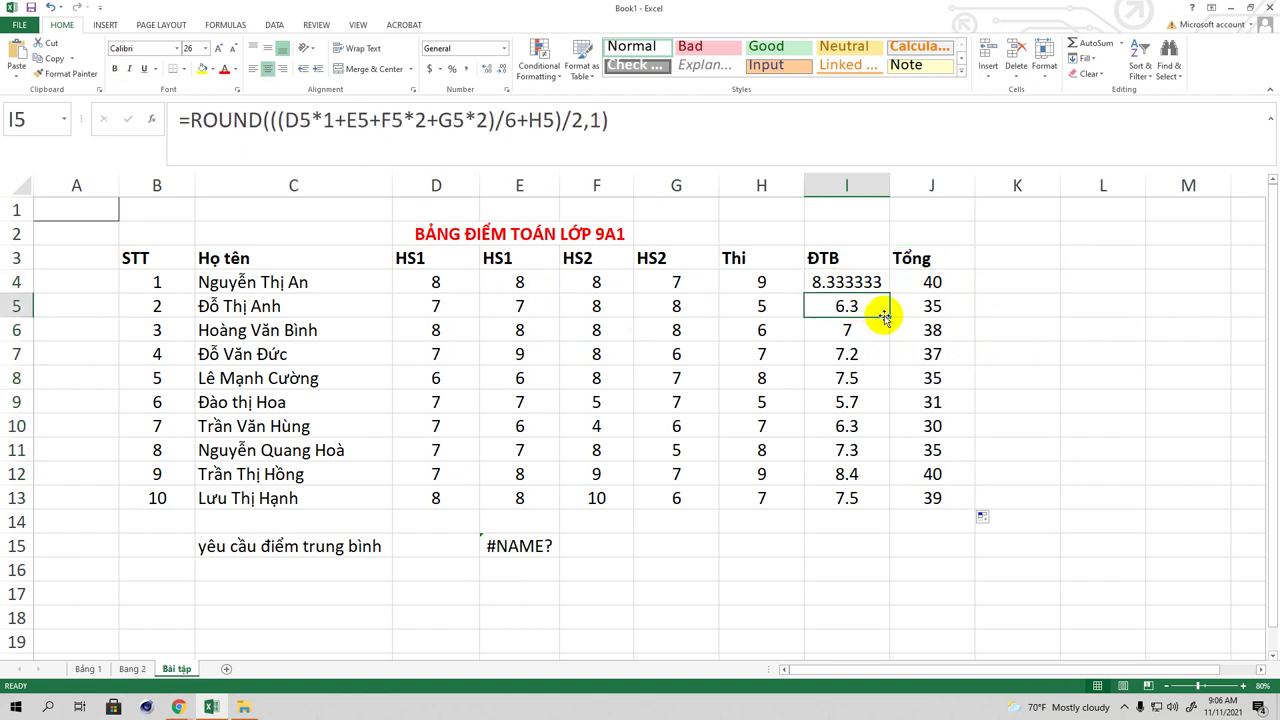
{"action": "left_click_drag", "start_coordinate": [888, 316], "coordinate": [884, 279]}
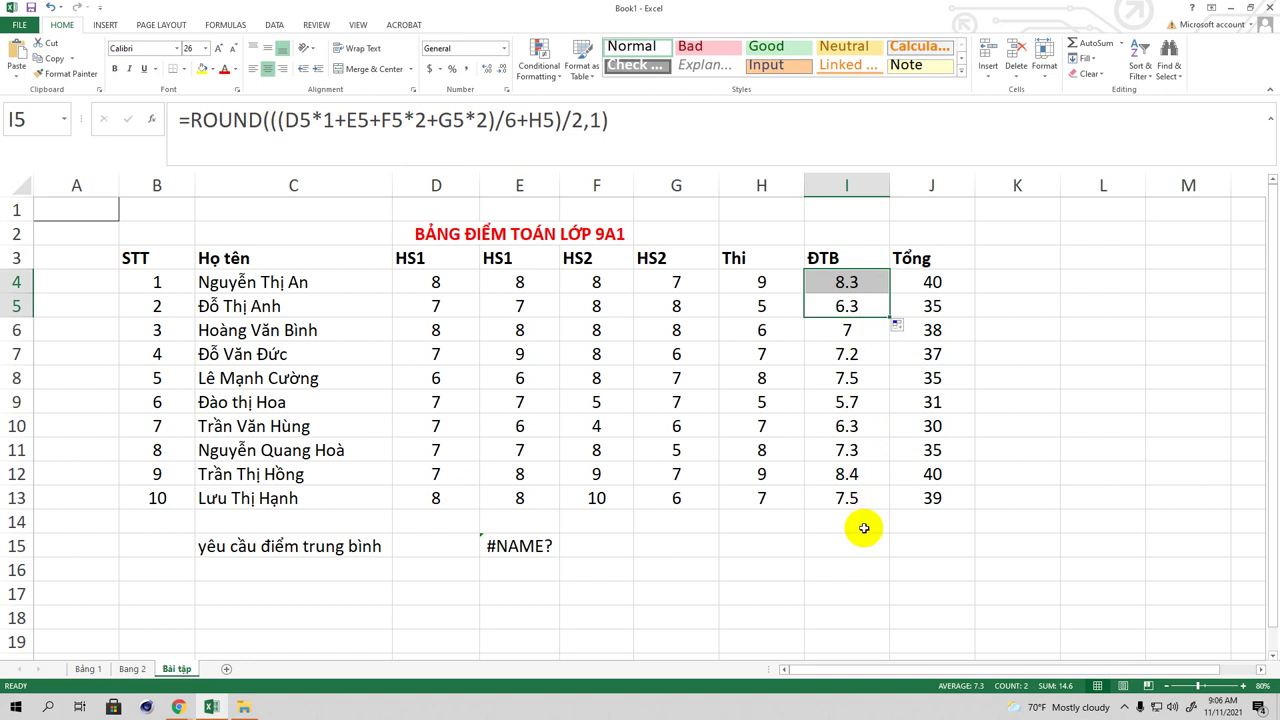
{"action": "left_click", "coordinate": [943, 290]}
{"action": "left_click", "coordinate": [934, 402]}
{"action": "left_click", "coordinate": [926, 428]}
{"action": "left_click", "coordinate": [918, 474]}
{"action": "left_click", "coordinate": [916, 502]}
{"action": "left_click", "coordinate": [918, 400]}
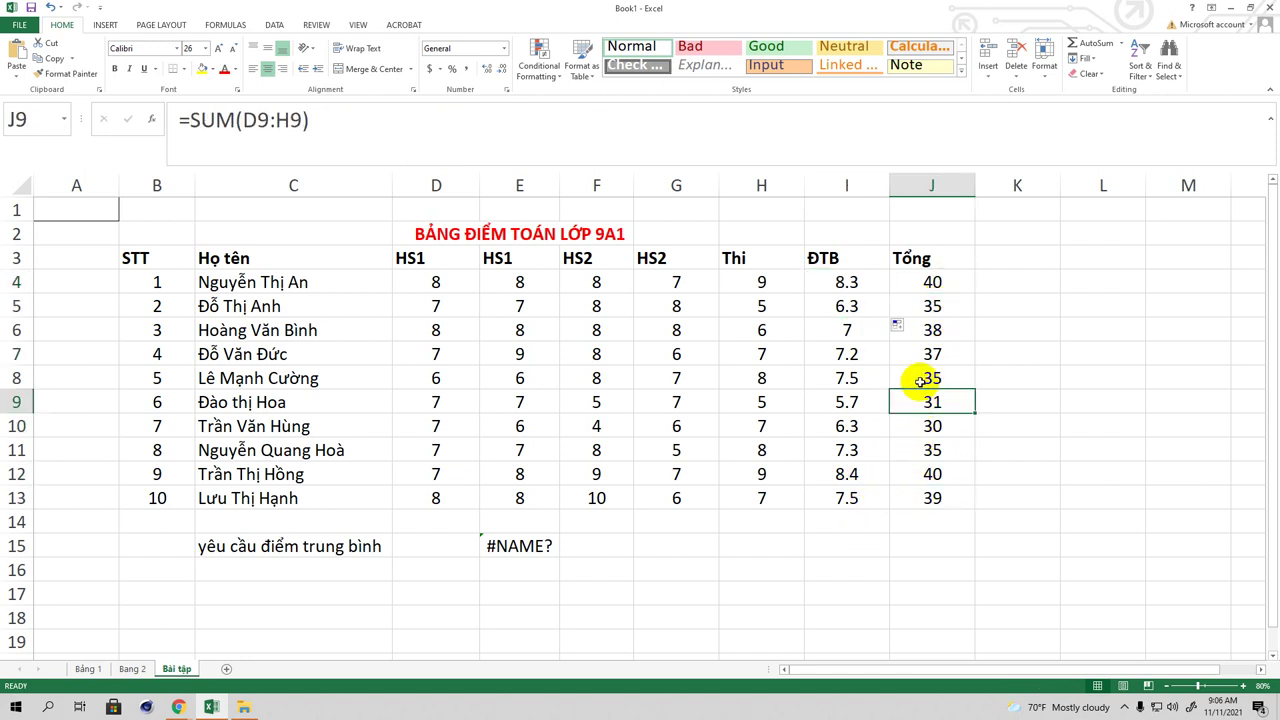
{"action": "left_click", "coordinate": [925, 354]}
{"action": "left_click", "coordinate": [931, 282]}
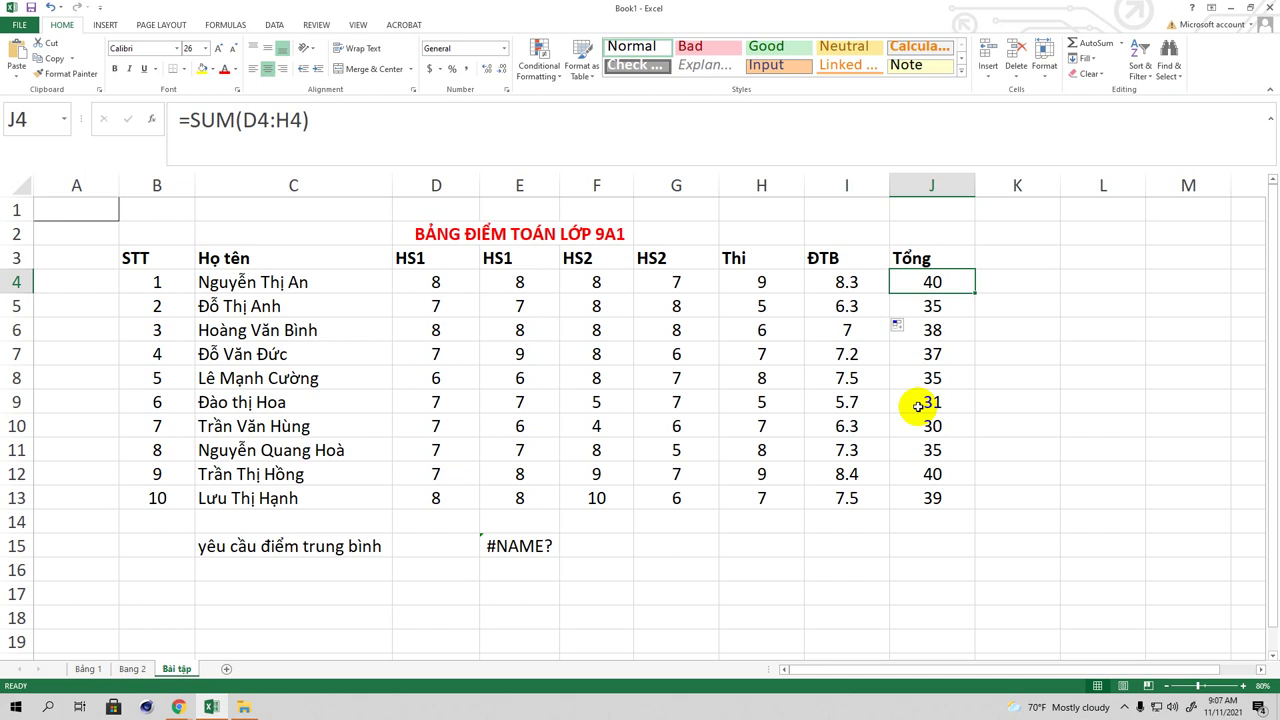
{"action": "left_click", "coordinate": [838, 283]}
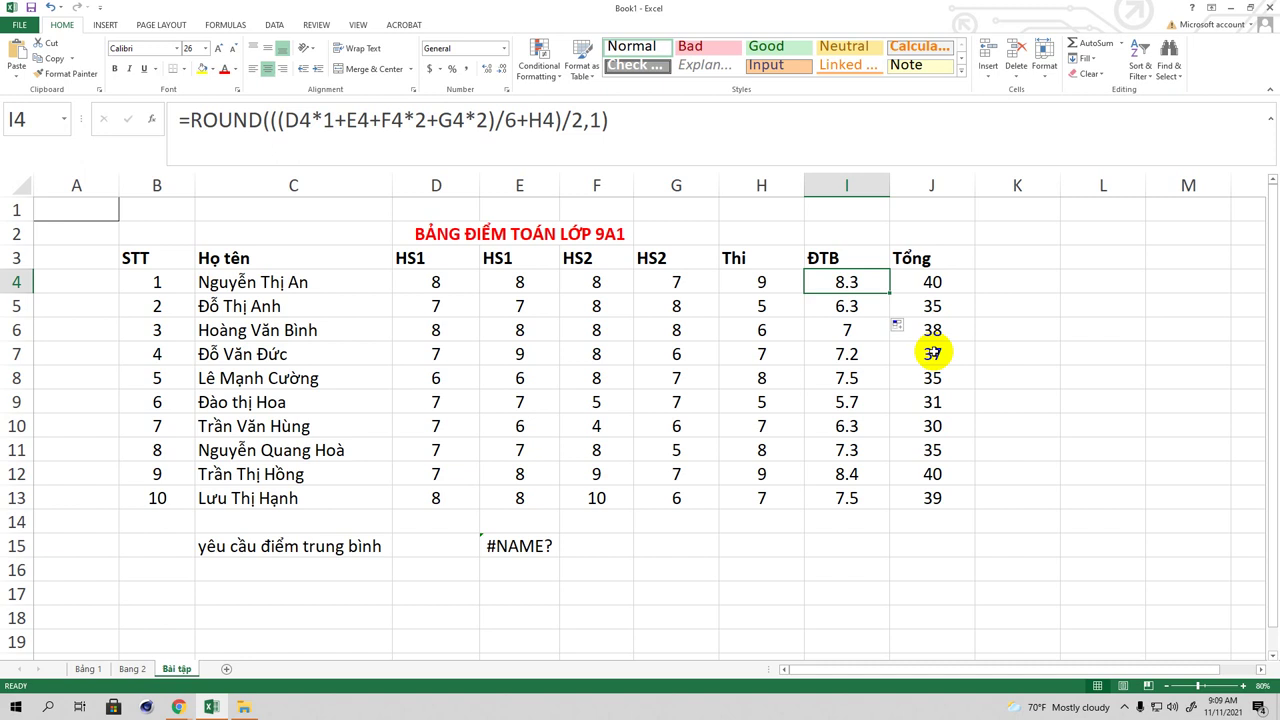
Step: Minimize Excel and launch Zalo from the Windows search
{"action": "left_click", "coordinate": [1231, 8]}
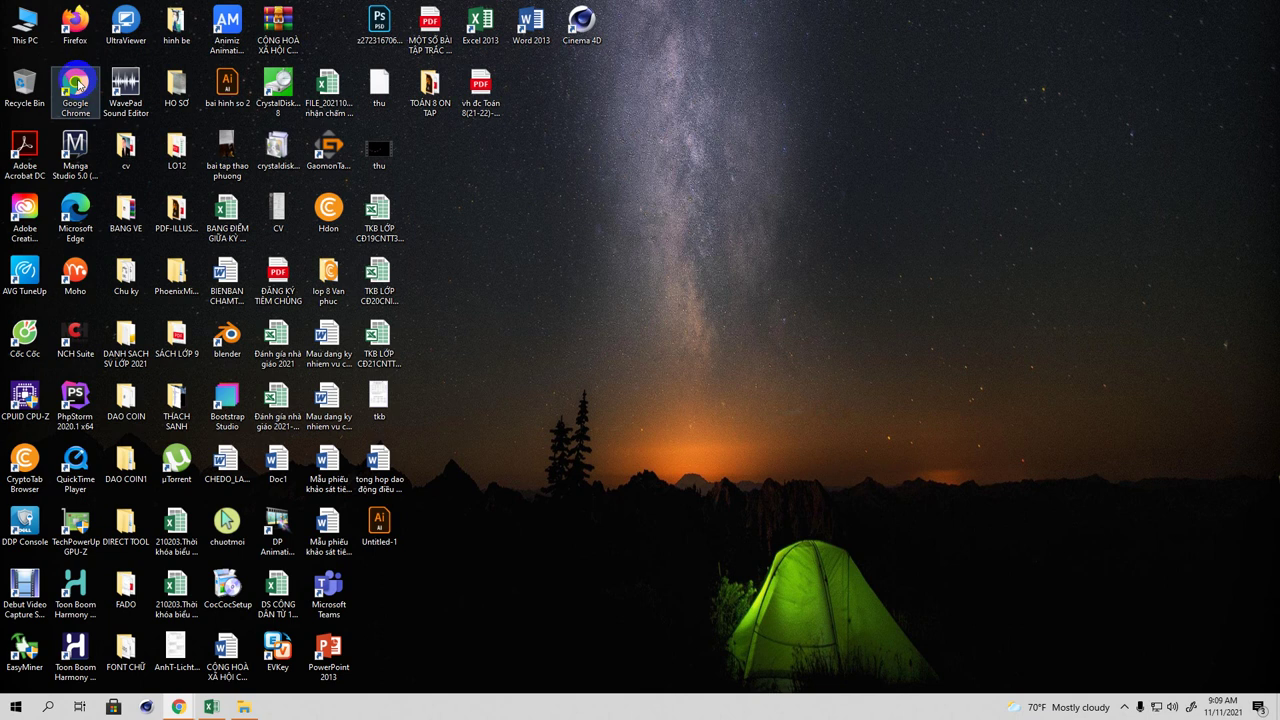
{"action": "left_click", "coordinate": [47, 707]}
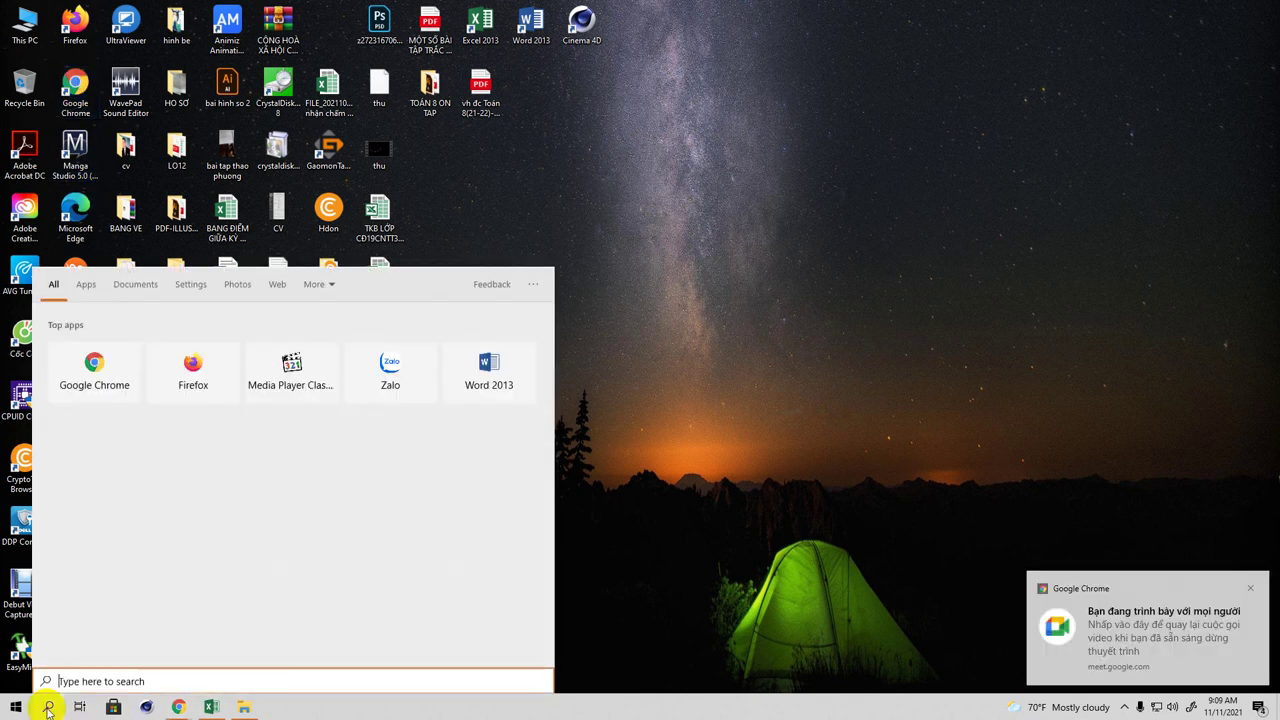
{"action": "type", "text": "z"}
{"action": "left_click", "coordinate": [391, 386]}
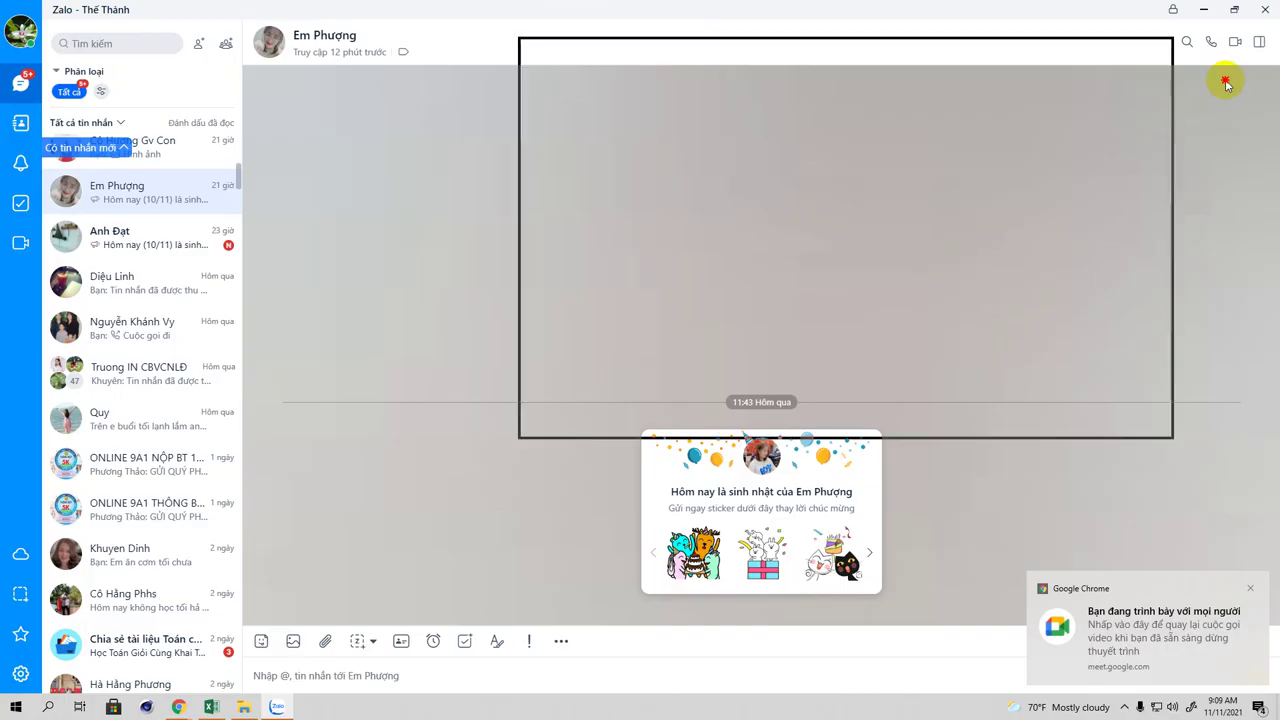
Step: Hide Zalo, bring it back and centre it, then minimize it to the taskbar
{"action": "key", "text": "super+d"}
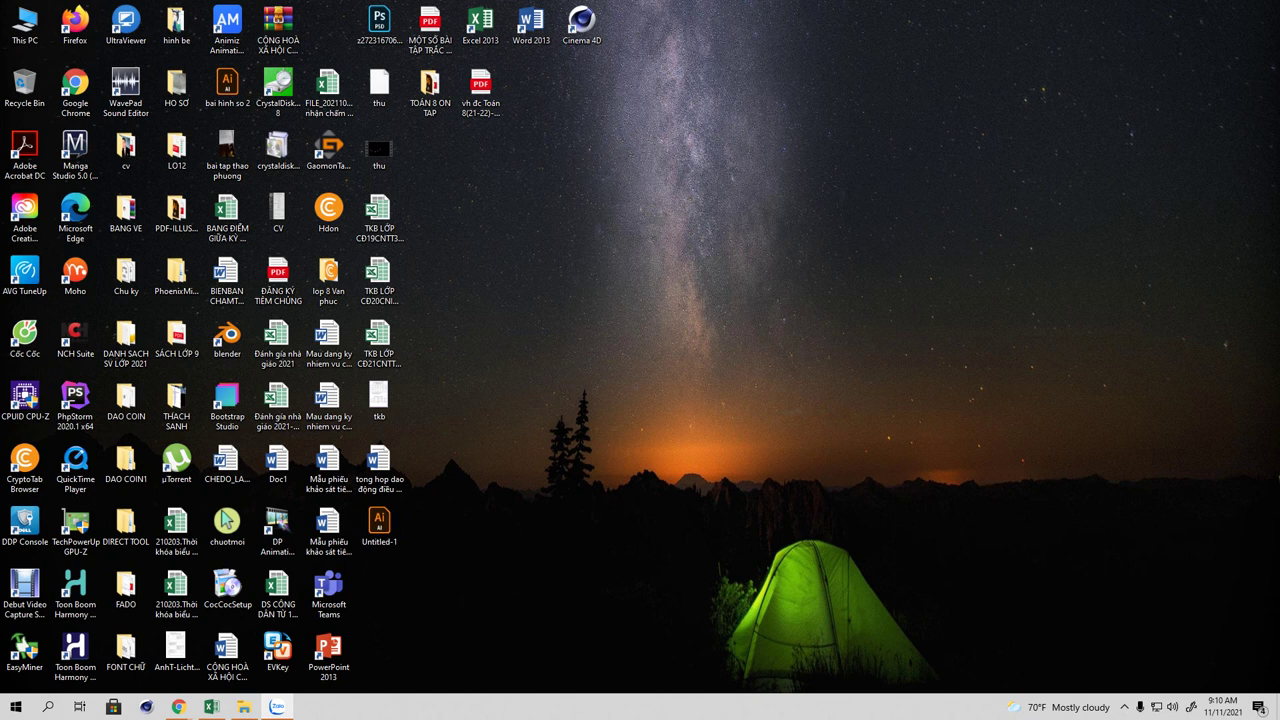
{"action": "left_click", "coordinate": [277, 707]}
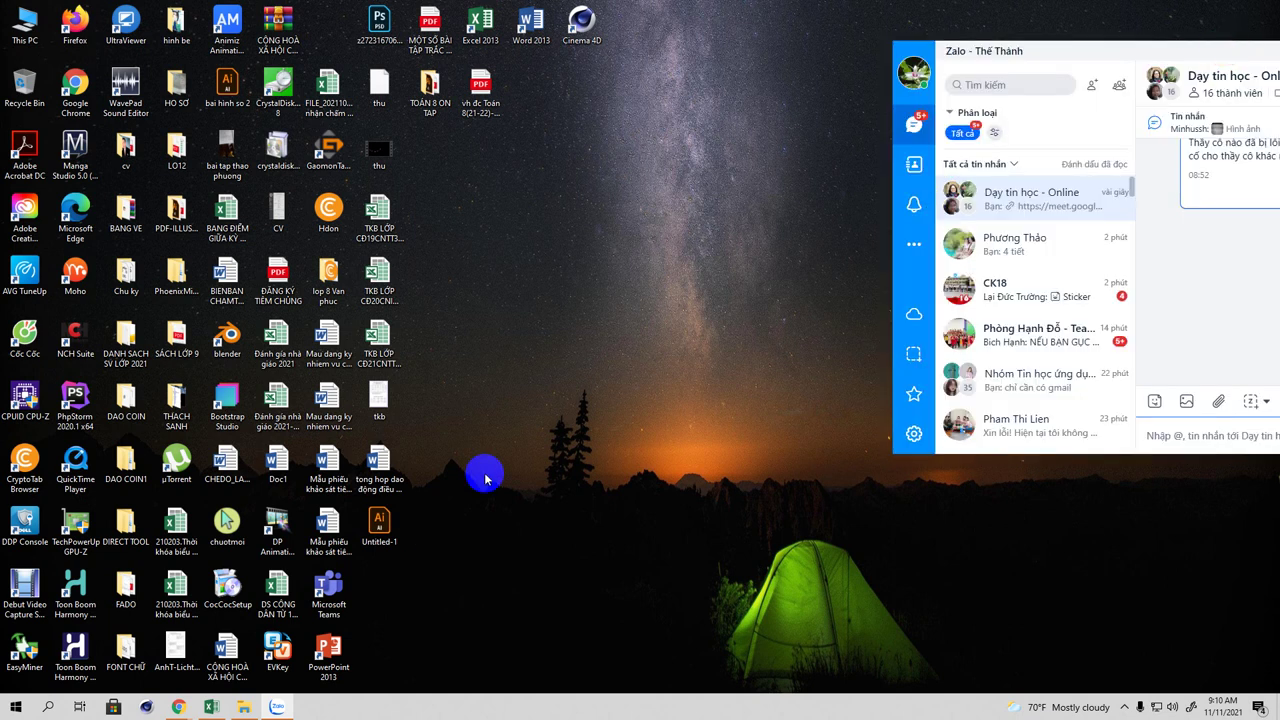
{"action": "left_click_drag", "start_coordinate": [1109, 49], "coordinate": [908, 151]}
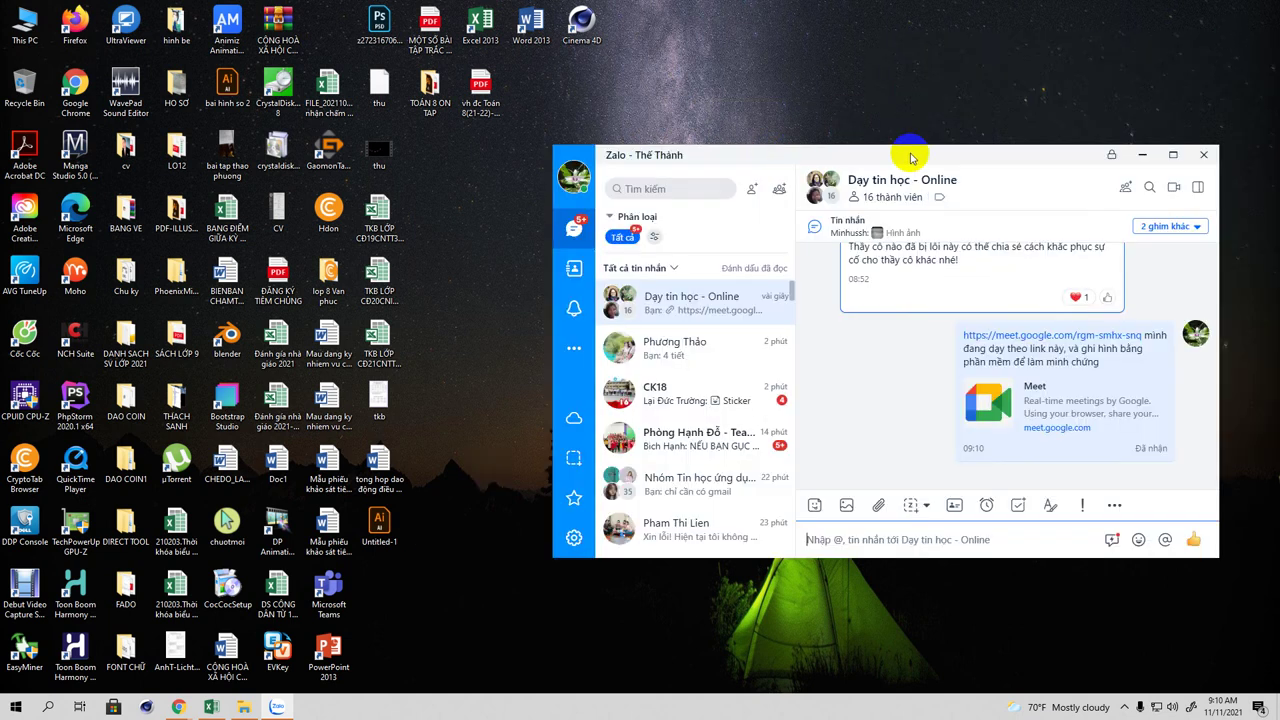
{"action": "left_click", "coordinate": [1144, 157]}
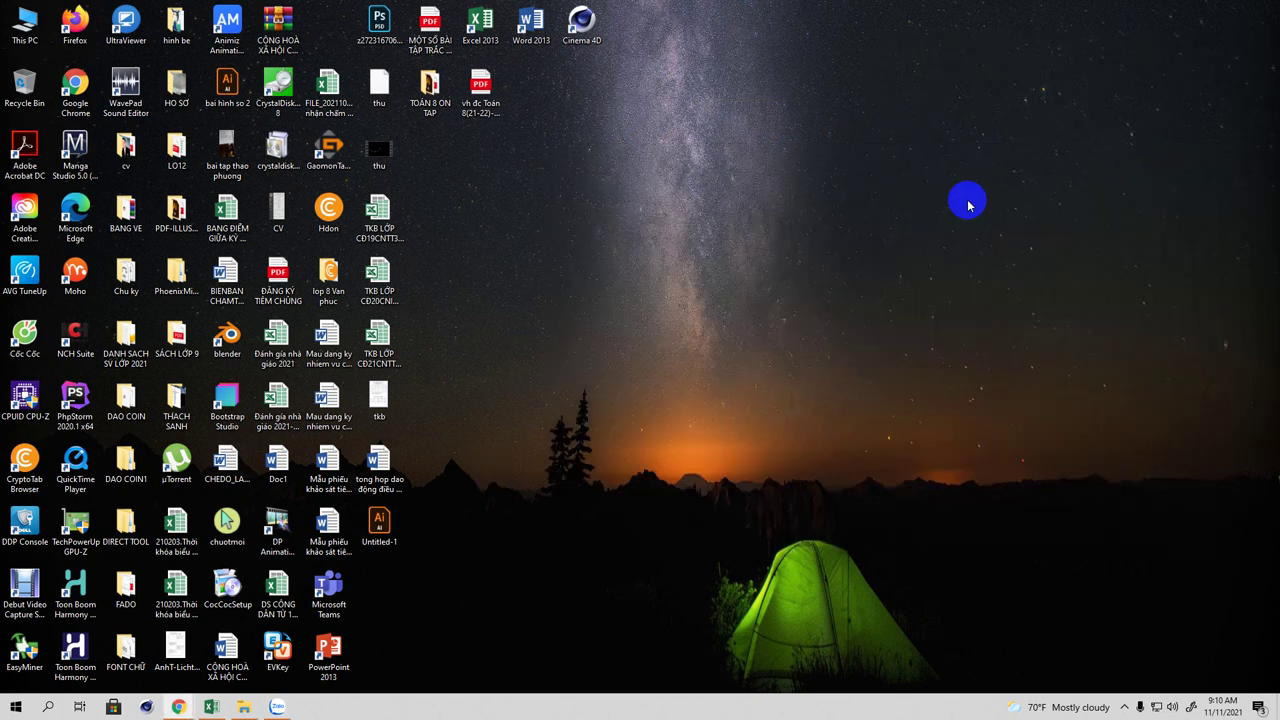
Step: Back in Excel with the Chrome notification dismissed, enter the heading 'Xếp loại' in K3
{"action": "left_click", "coordinate": [211, 707]}
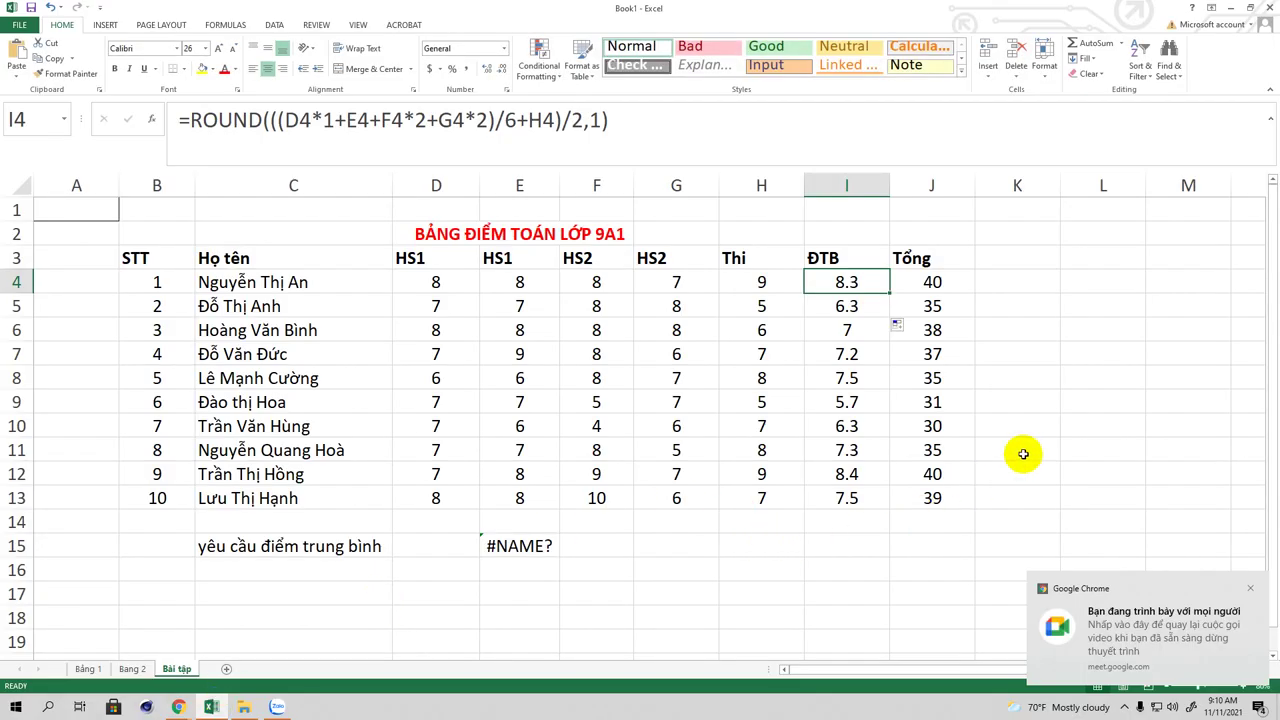
{"action": "left_click", "coordinate": [1250, 590]}
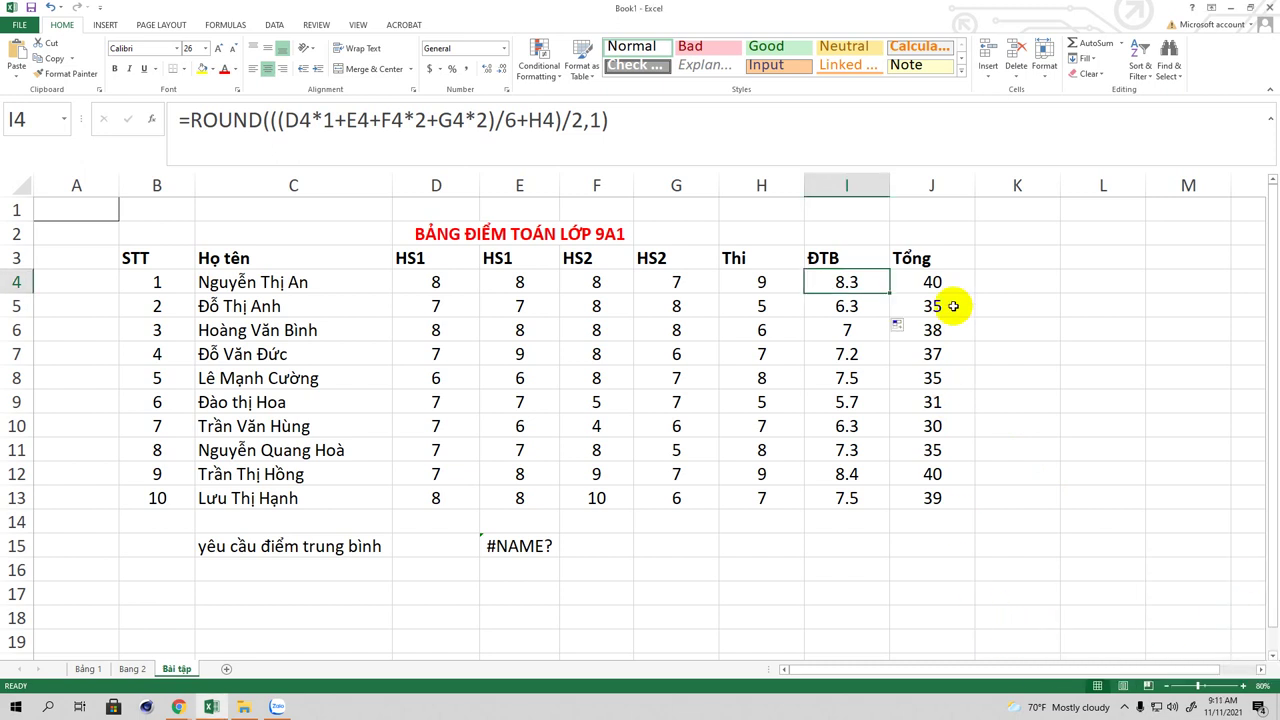
{"action": "left_click", "coordinate": [1006, 257]}
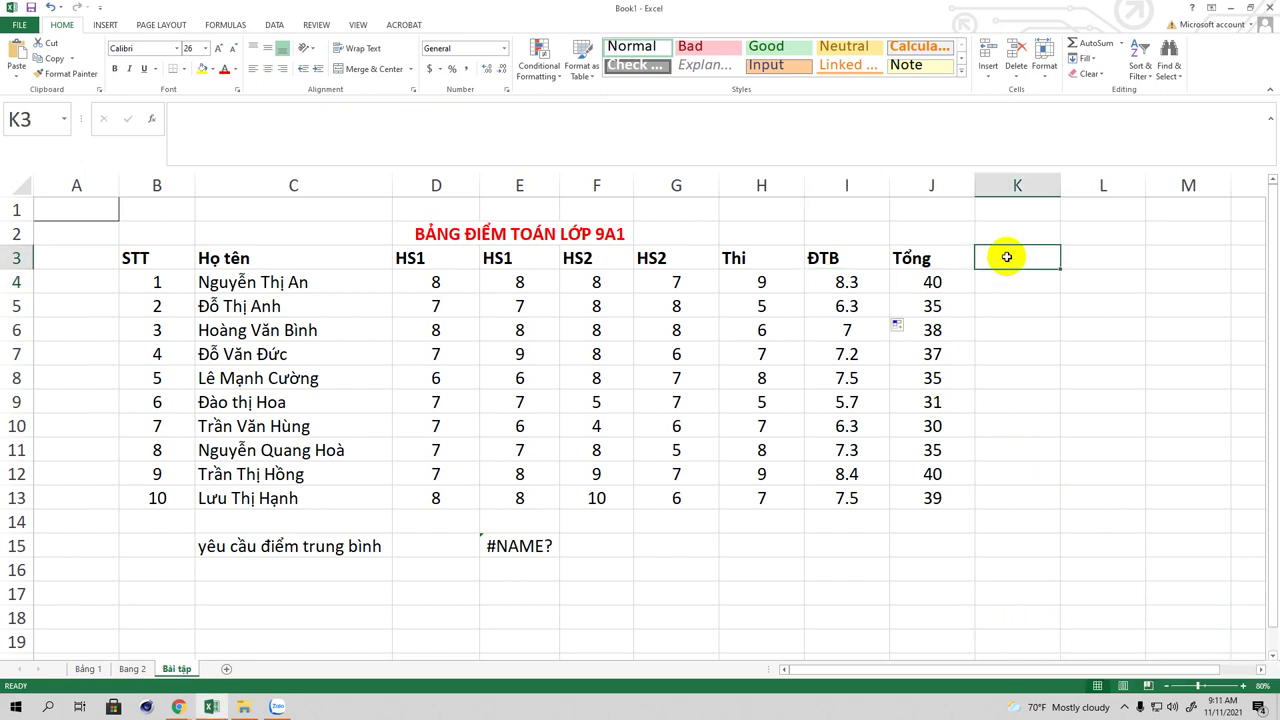
{"action": "type", "text": "Xêp"}
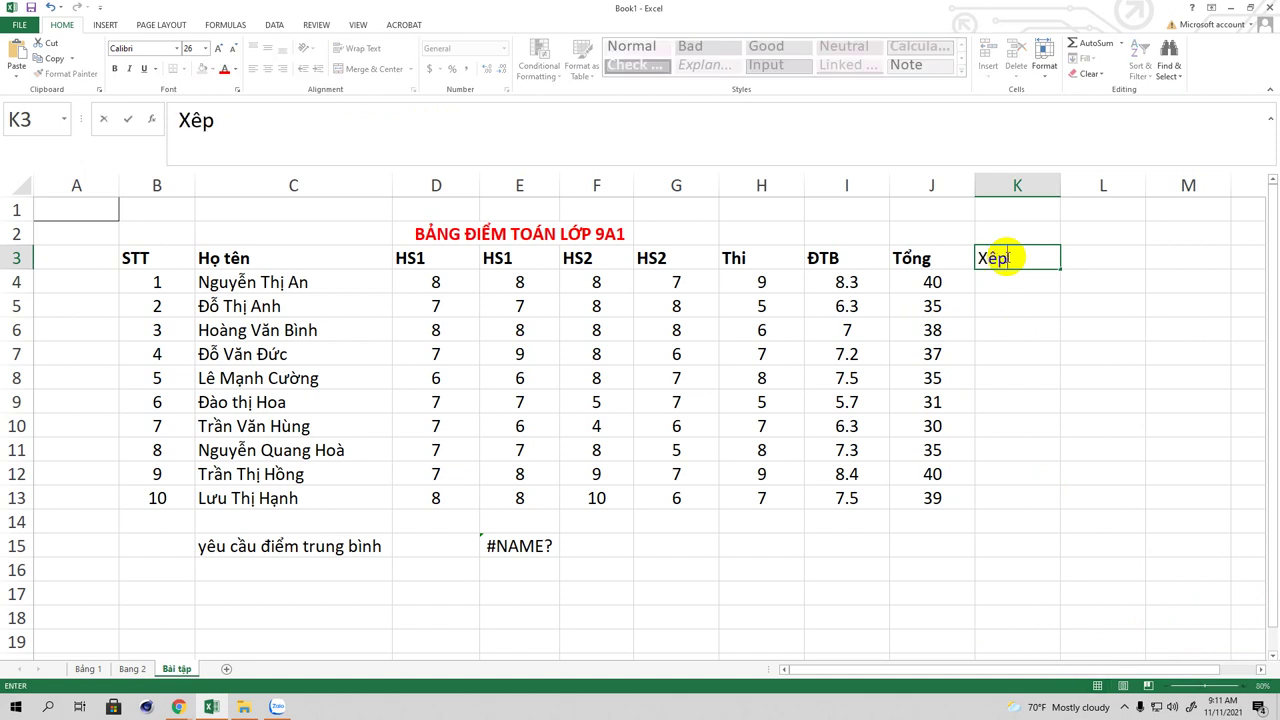
{"action": "type", "text": " loai"}
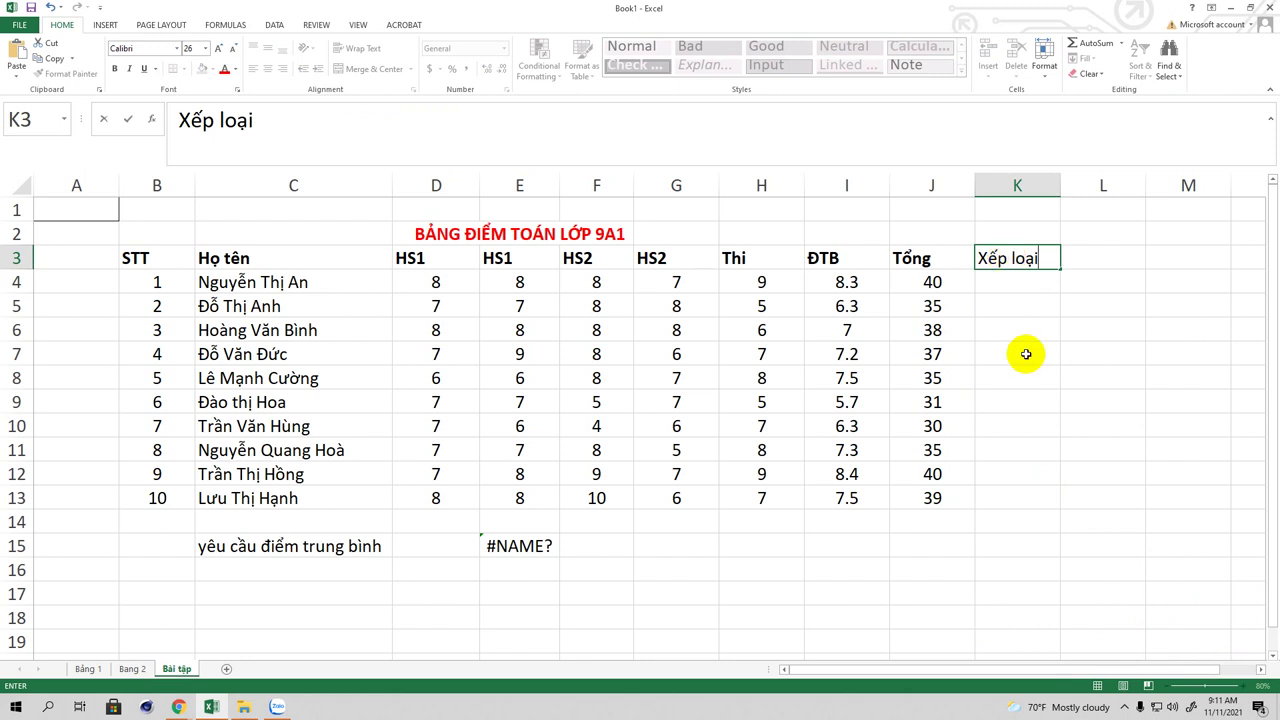
{"action": "left_click", "coordinate": [541, 546]}
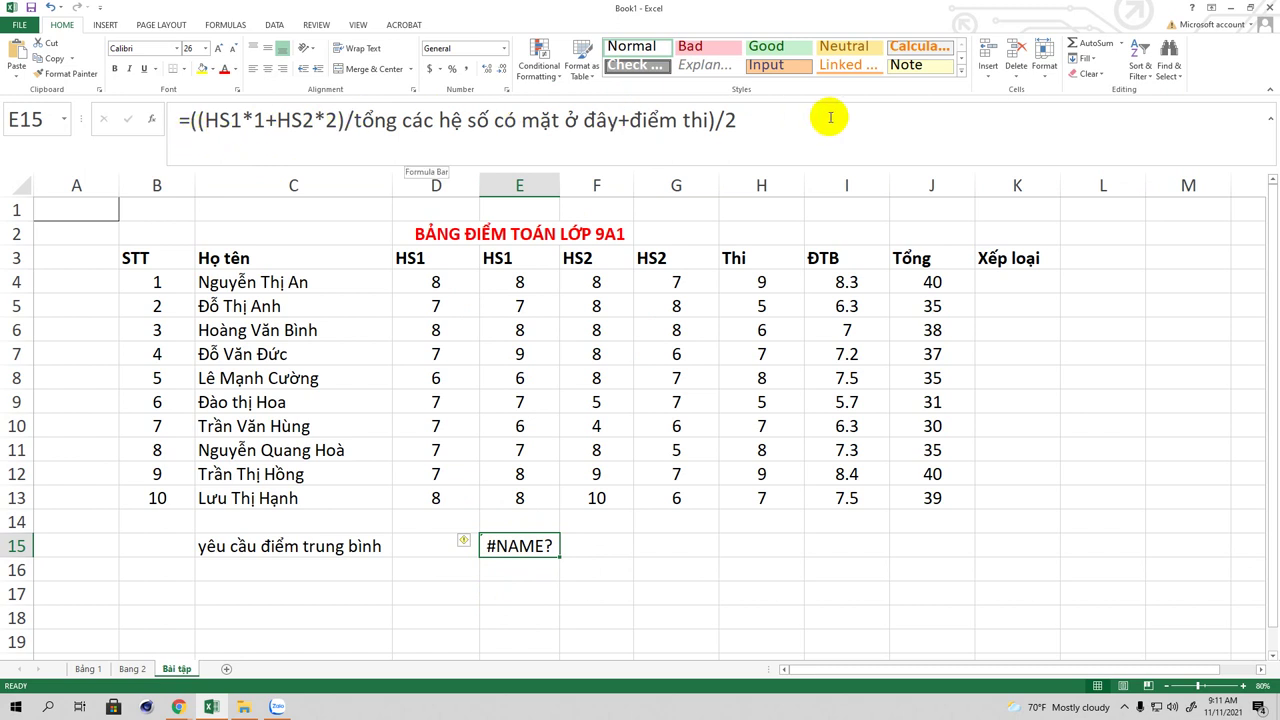
Step: Check the Zalo chat, hide it, and reopen E15's weighted-average formula for editing
{"action": "left_click", "coordinate": [277, 708]}
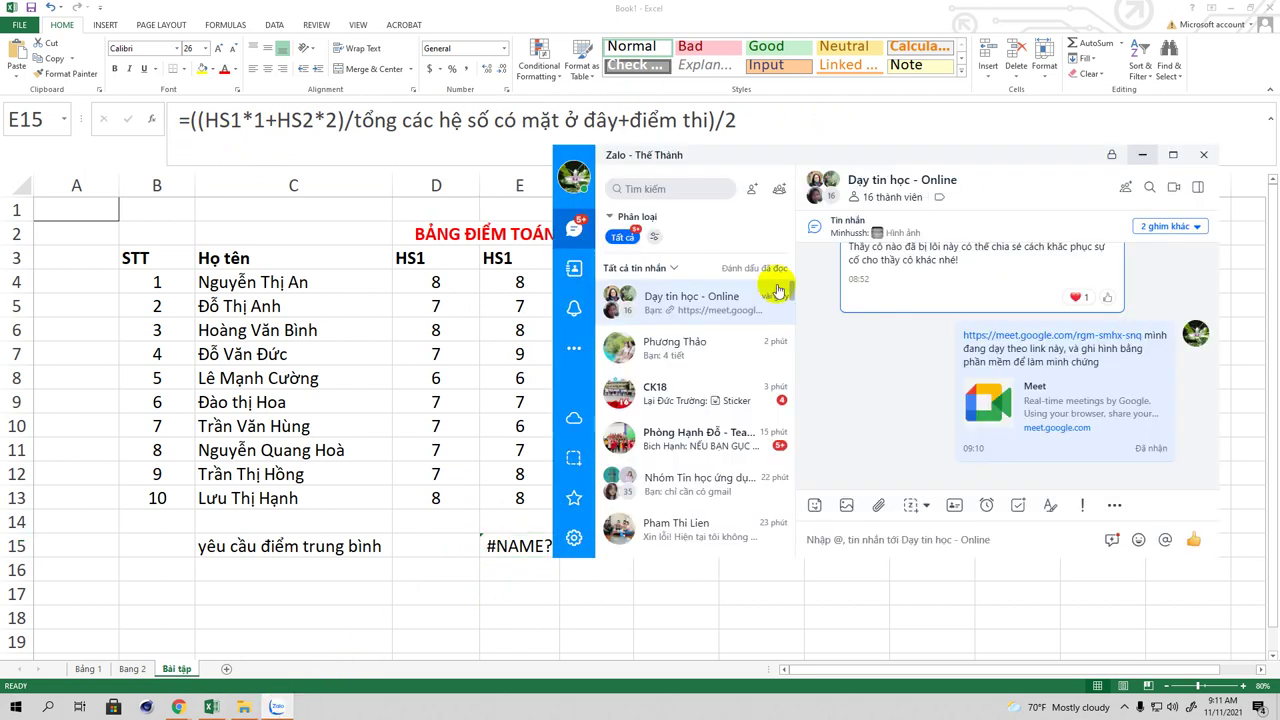
{"action": "left_click", "coordinate": [954, 120]}
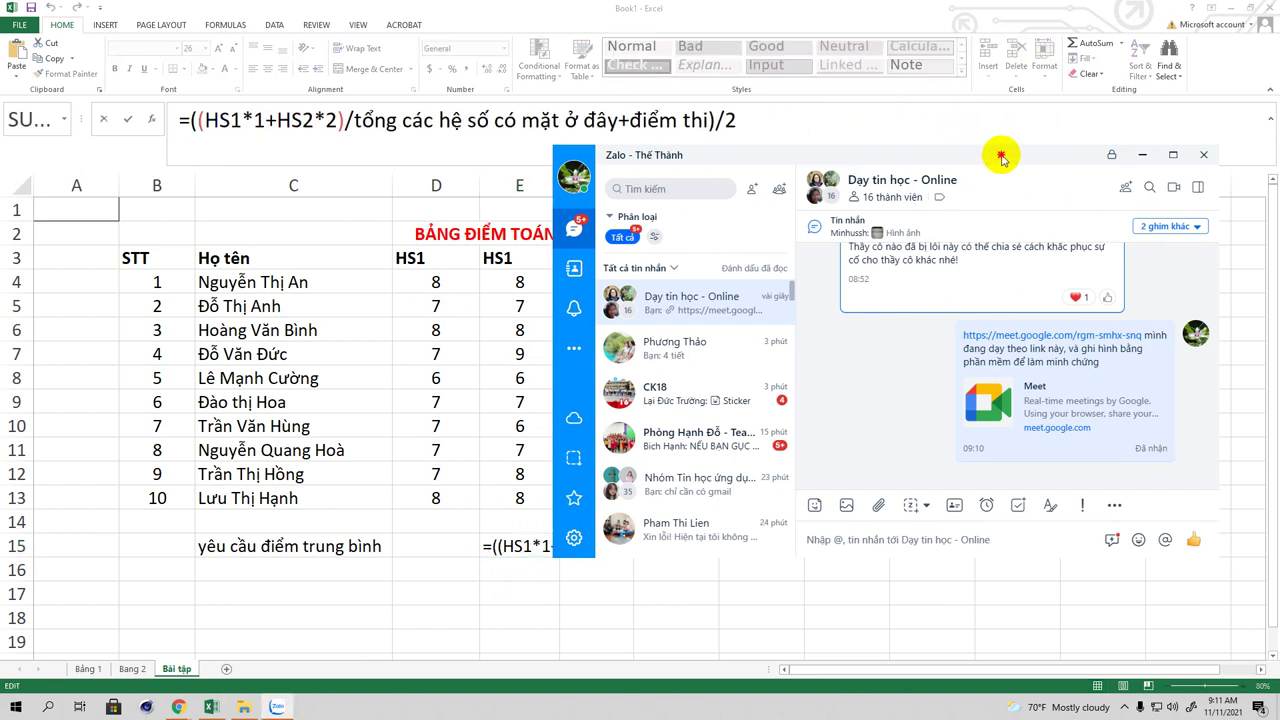
{"action": "left_click", "coordinate": [1142, 154]}
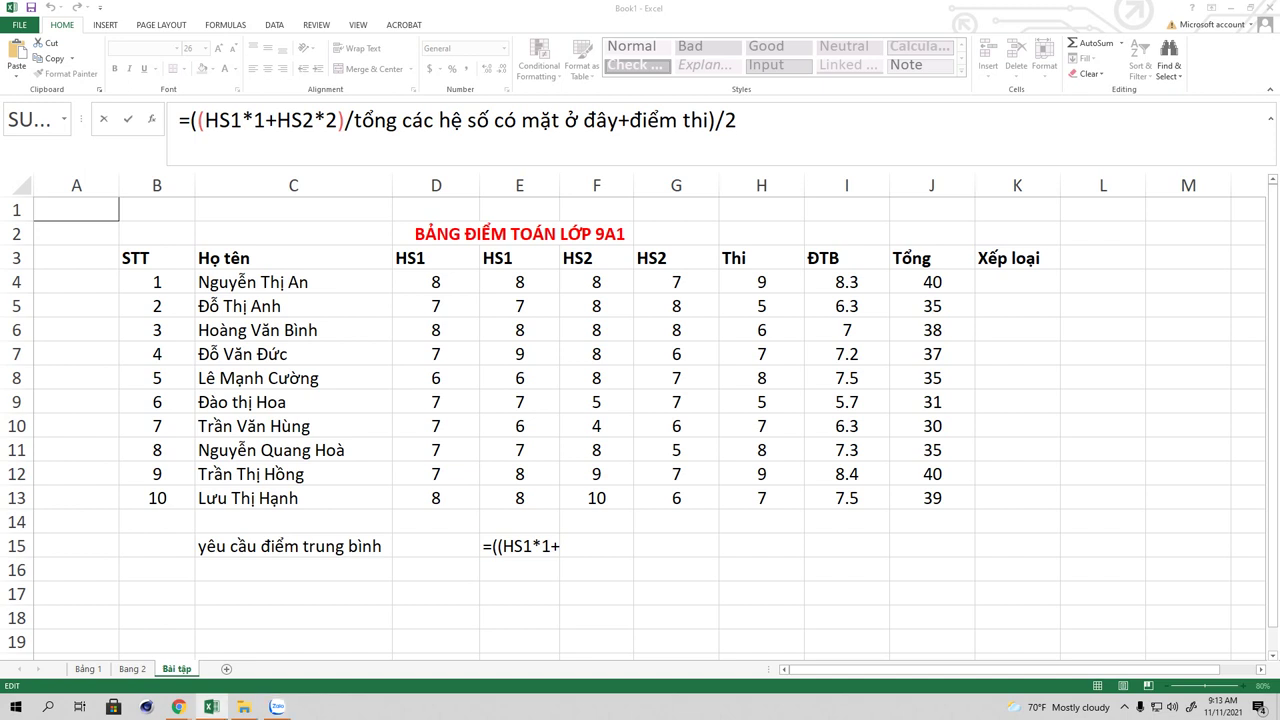
{"action": "left_click", "coordinate": [737, 120]}
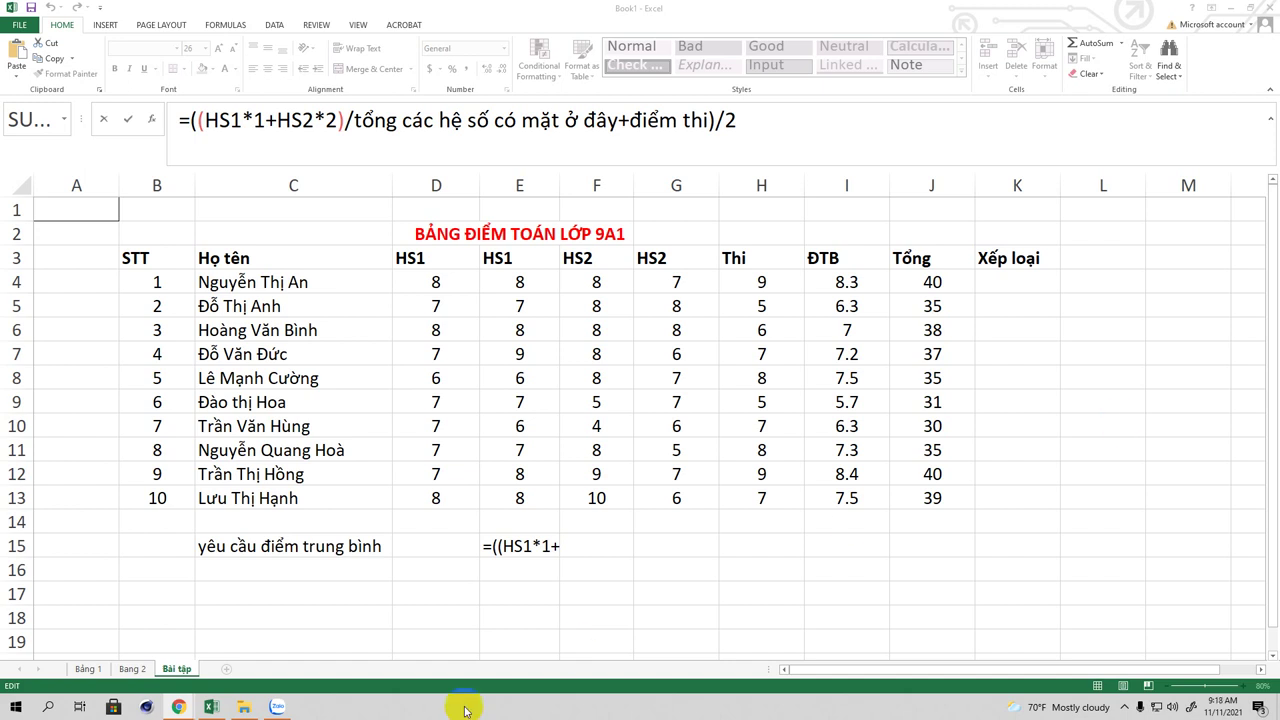
Step: Launch Firefox by searching 'f' from the Start menu, then Alt+Tab back to Excel
{"action": "left_click", "coordinate": [15, 710]}
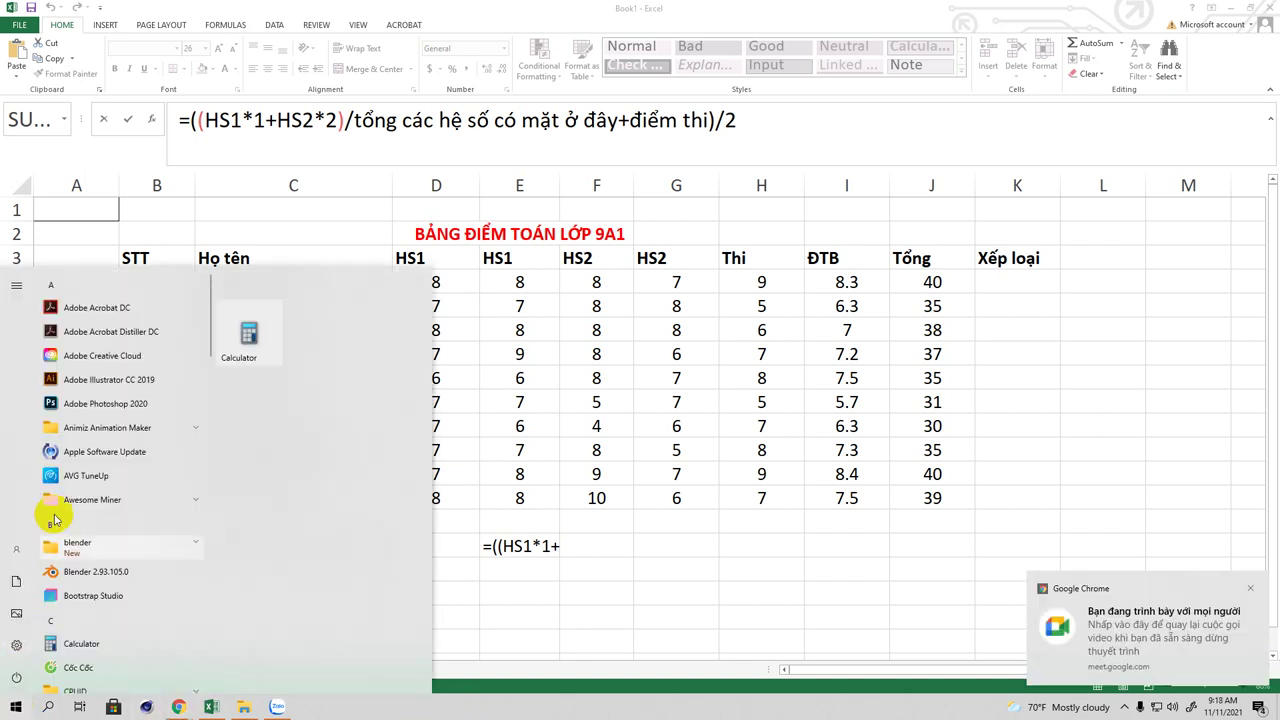
{"action": "left_click", "coordinate": [47, 707]}
{"action": "type", "text": "f"}
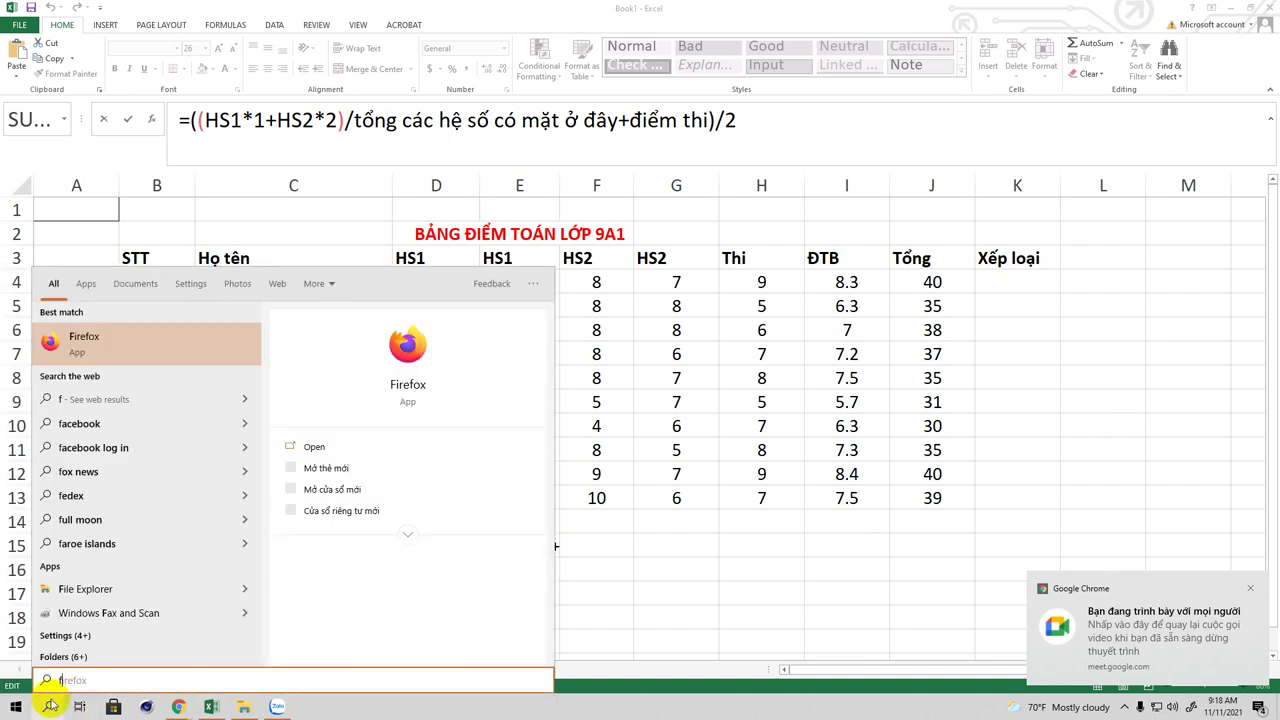
{"action": "left_click", "coordinate": [173, 316]}
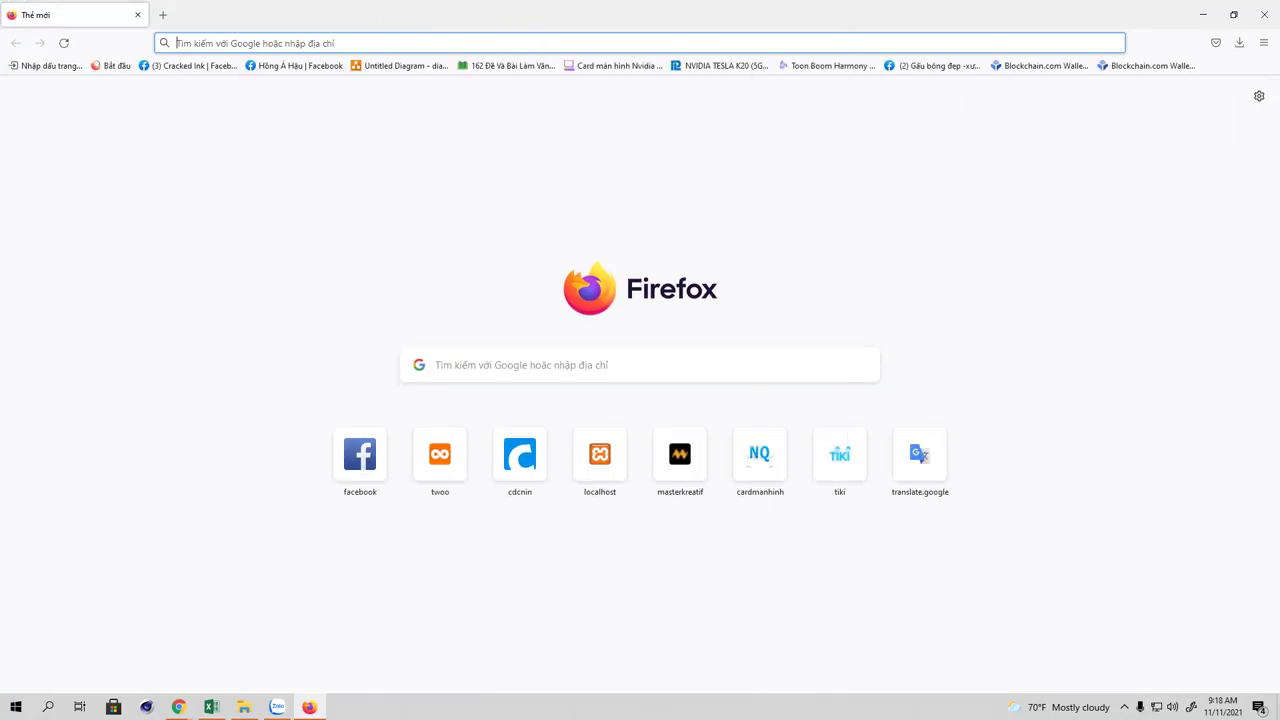
{"action": "key", "text": "alt+Tab"}
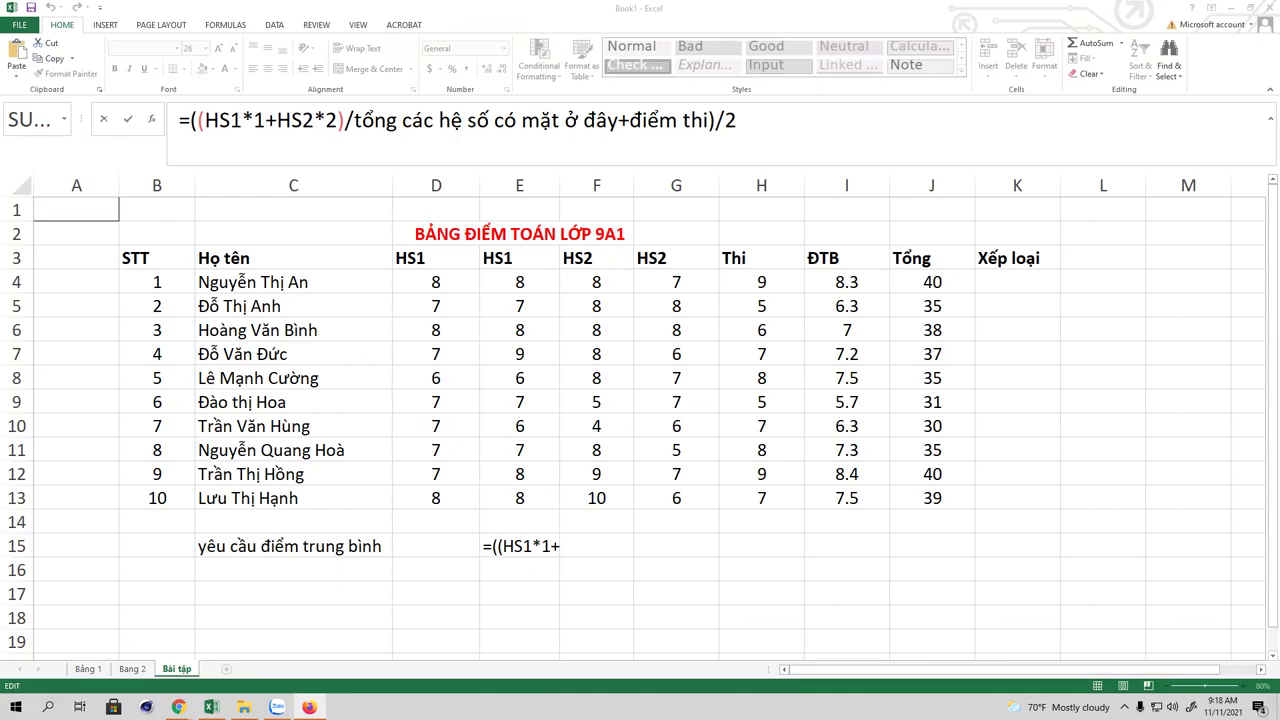
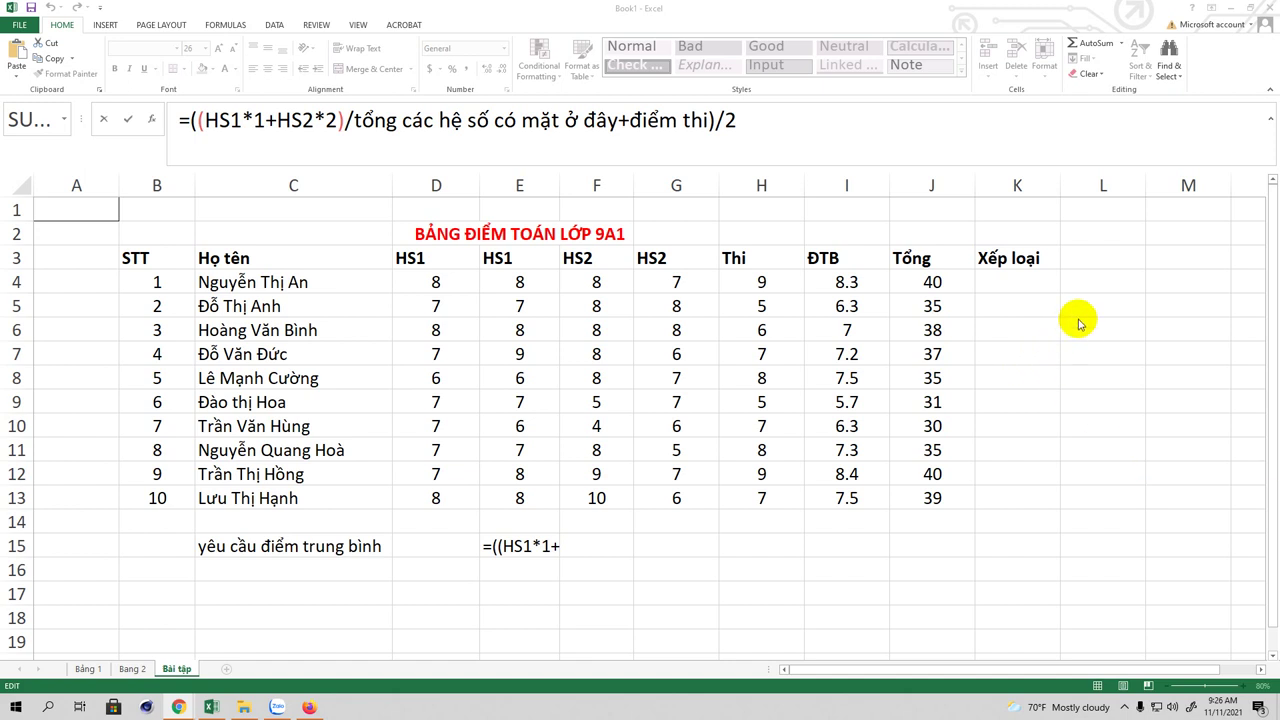
Step: Commit the worded formula in E15, dismiss the sharing notification, and view I4's ROUND average formula
{"action": "left_click", "coordinate": [1014, 282]}
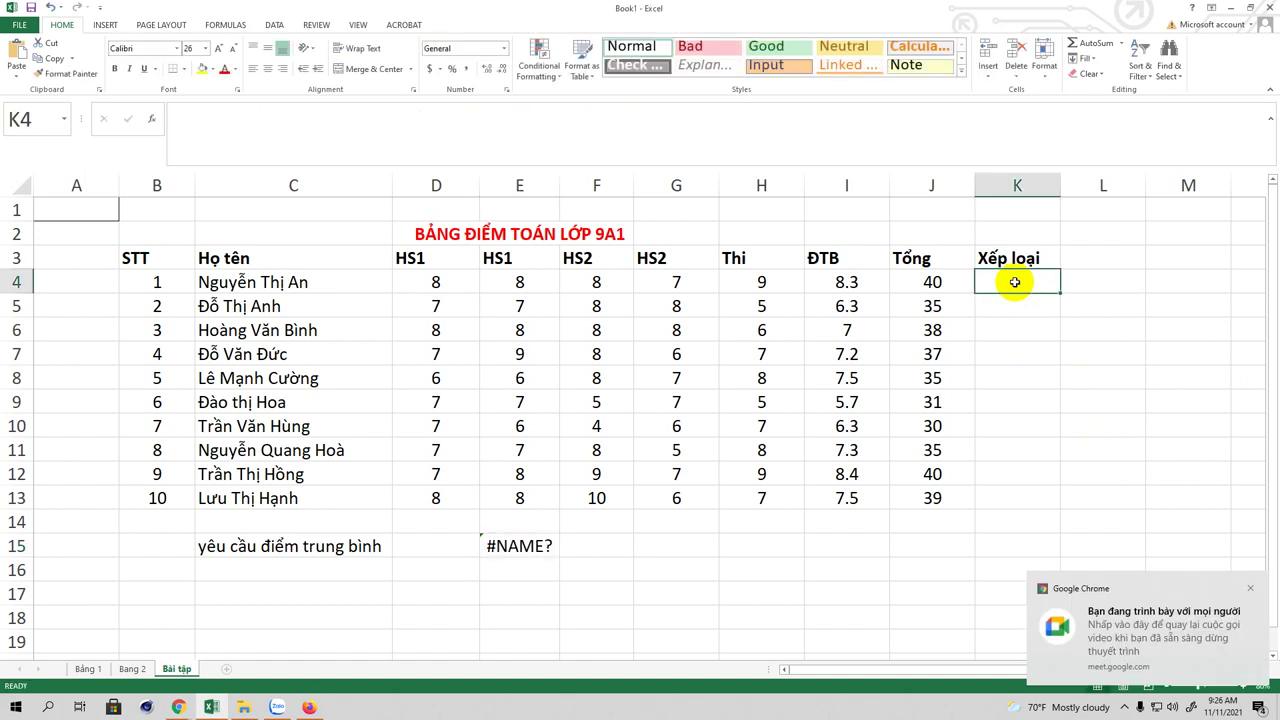
{"action": "left_click", "coordinate": [1250, 592]}
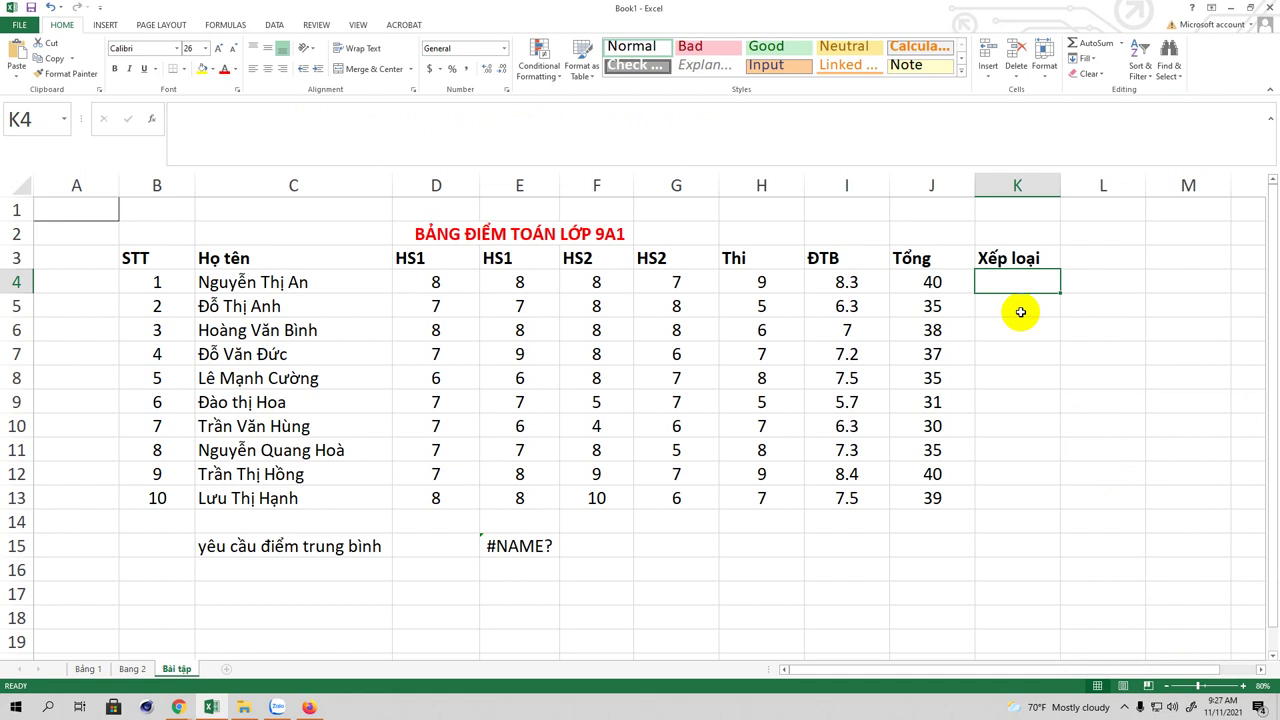
{"action": "left_click", "coordinate": [833, 286]}
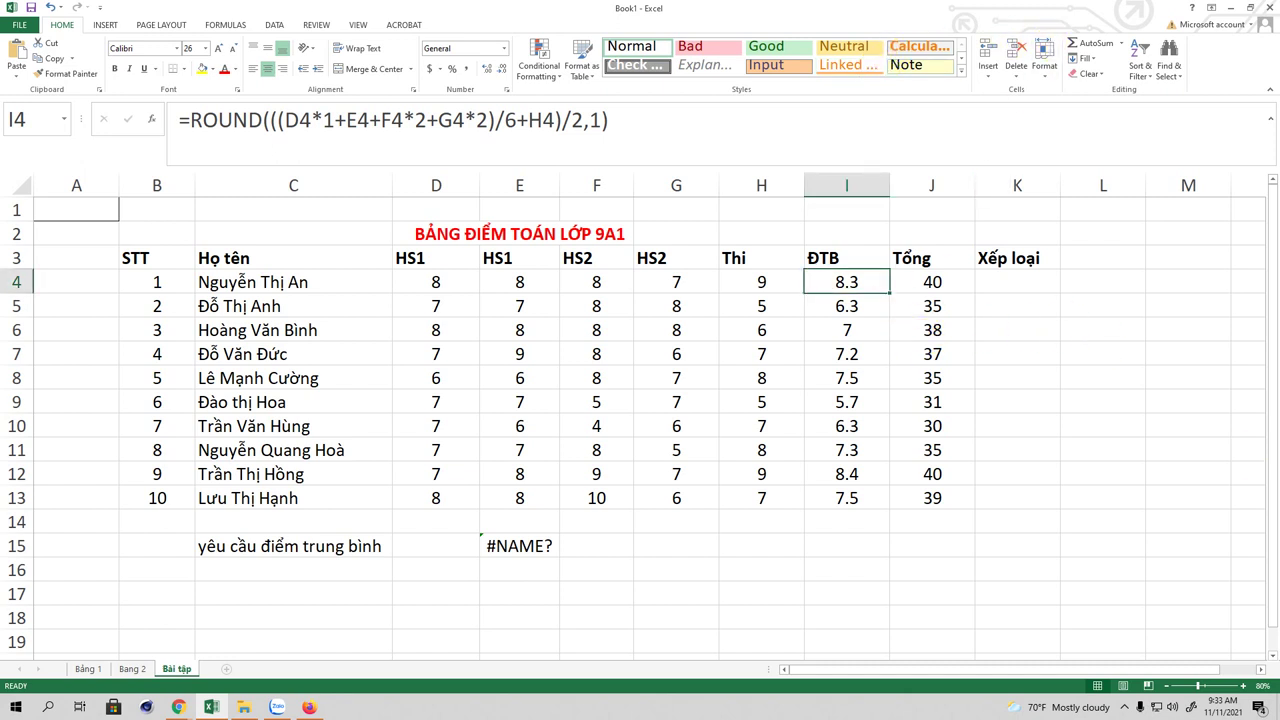
Step: Select cell K4 in the Xếp loại column for the first student's grade
{"action": "left_click", "coordinate": [1016, 285]}
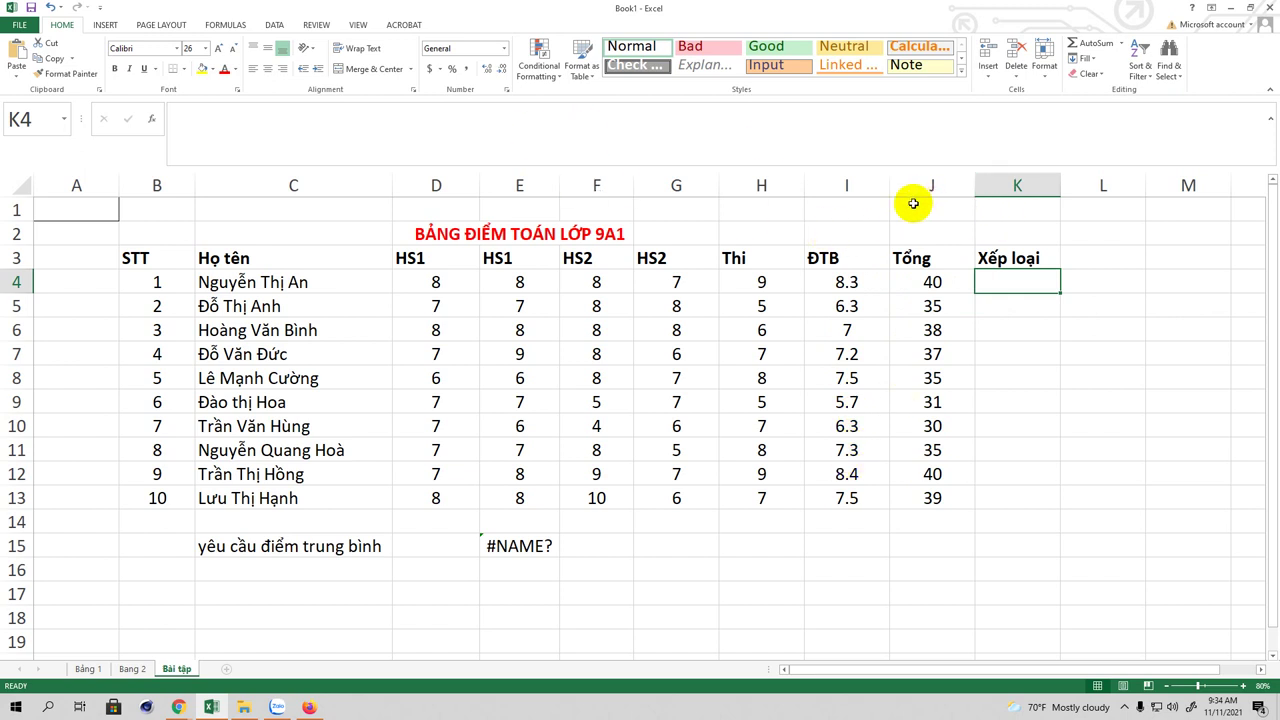
Step: Narrow columns J and H, then begin K4's formula with an equals sign
{"action": "left_click_drag", "start_coordinate": [971, 187], "coordinate": [952, 190]}
{"action": "left_click_drag", "start_coordinate": [804, 184], "coordinate": [782, 191]}
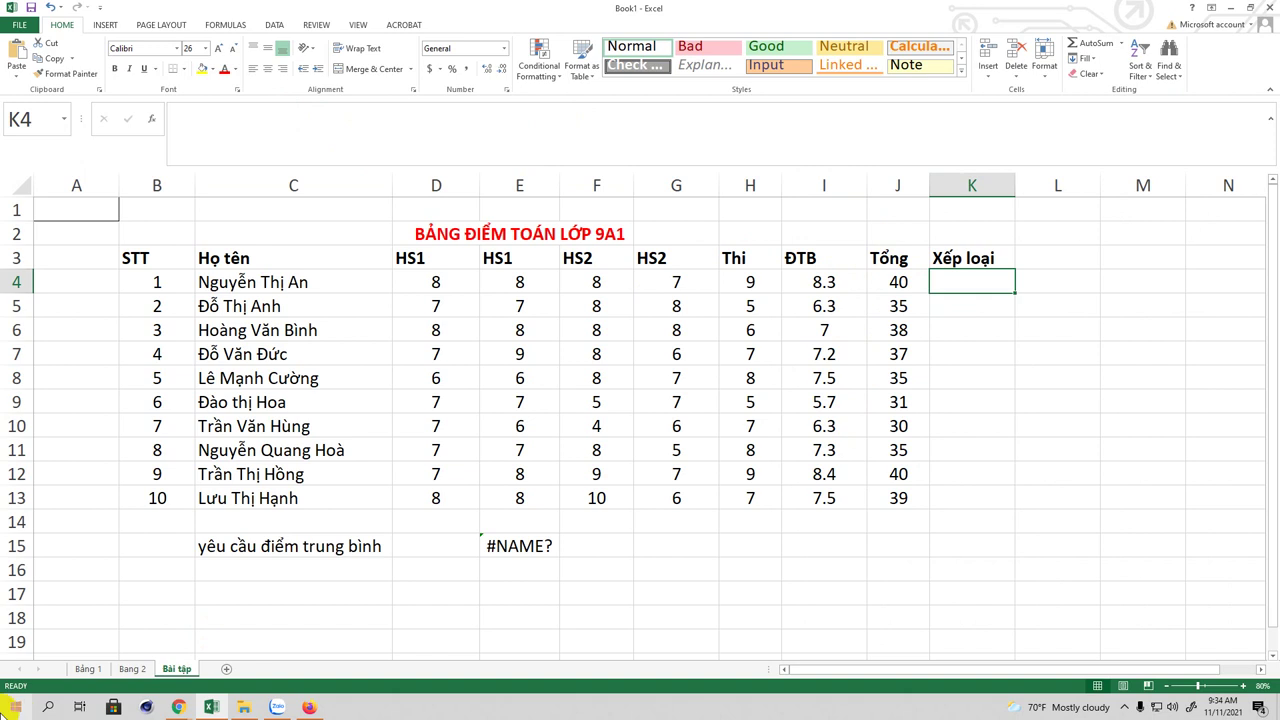
{"action": "left_click", "coordinate": [12, 709]}
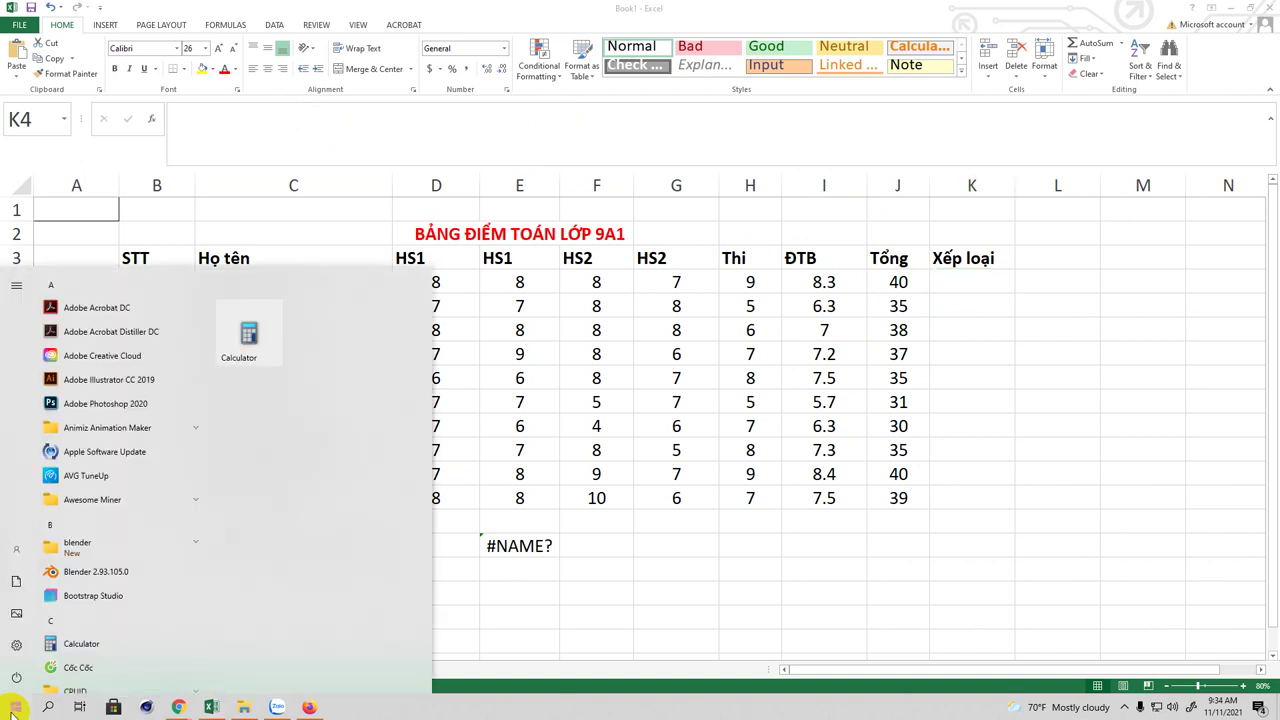
{"action": "left_click", "coordinate": [557, 129]}
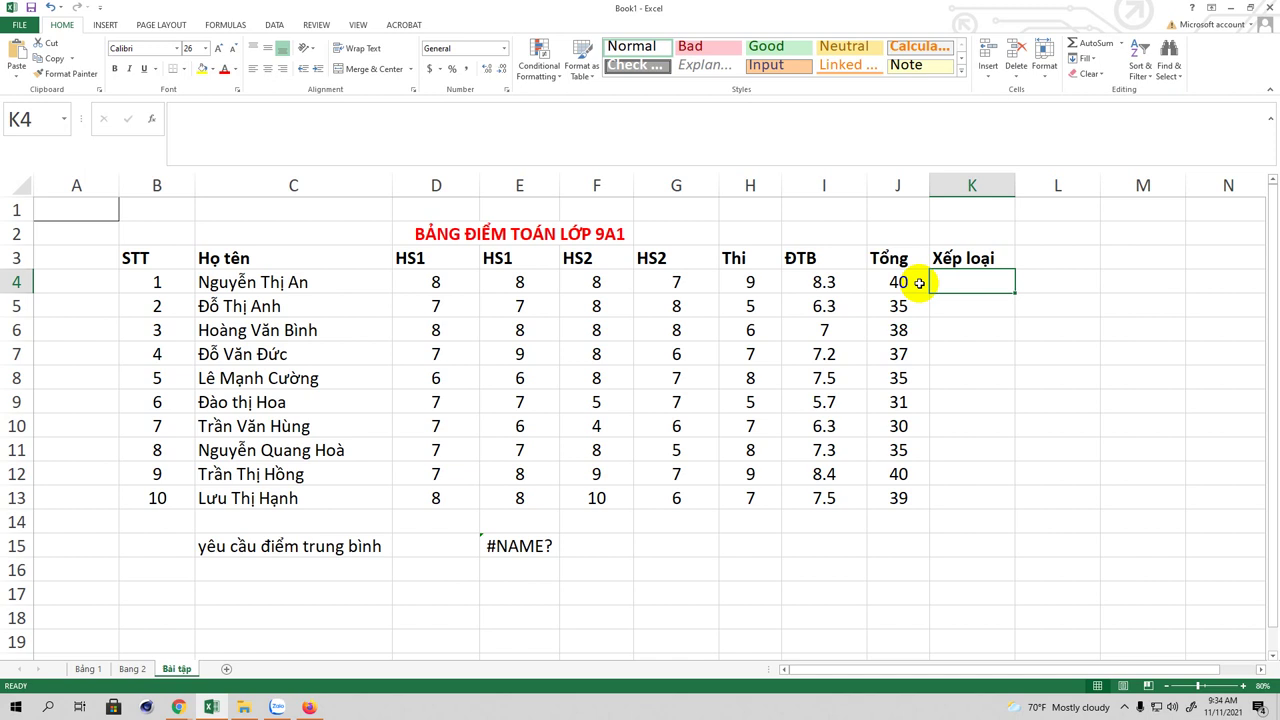
{"action": "type", "text": "="}
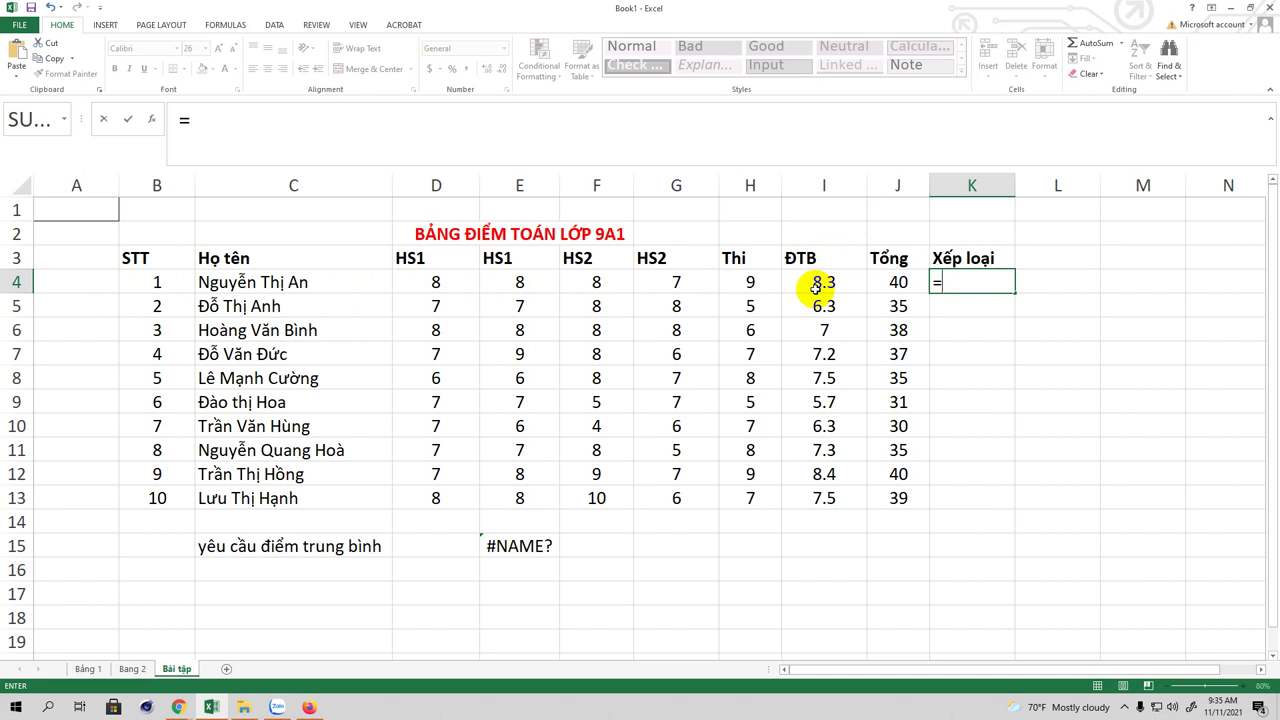
Step: Write the formula's opening test =if(i4>=9,"Giỏi" to award Giỏi for ĐTB of 9 or more
{"action": "type", "text": "if"}
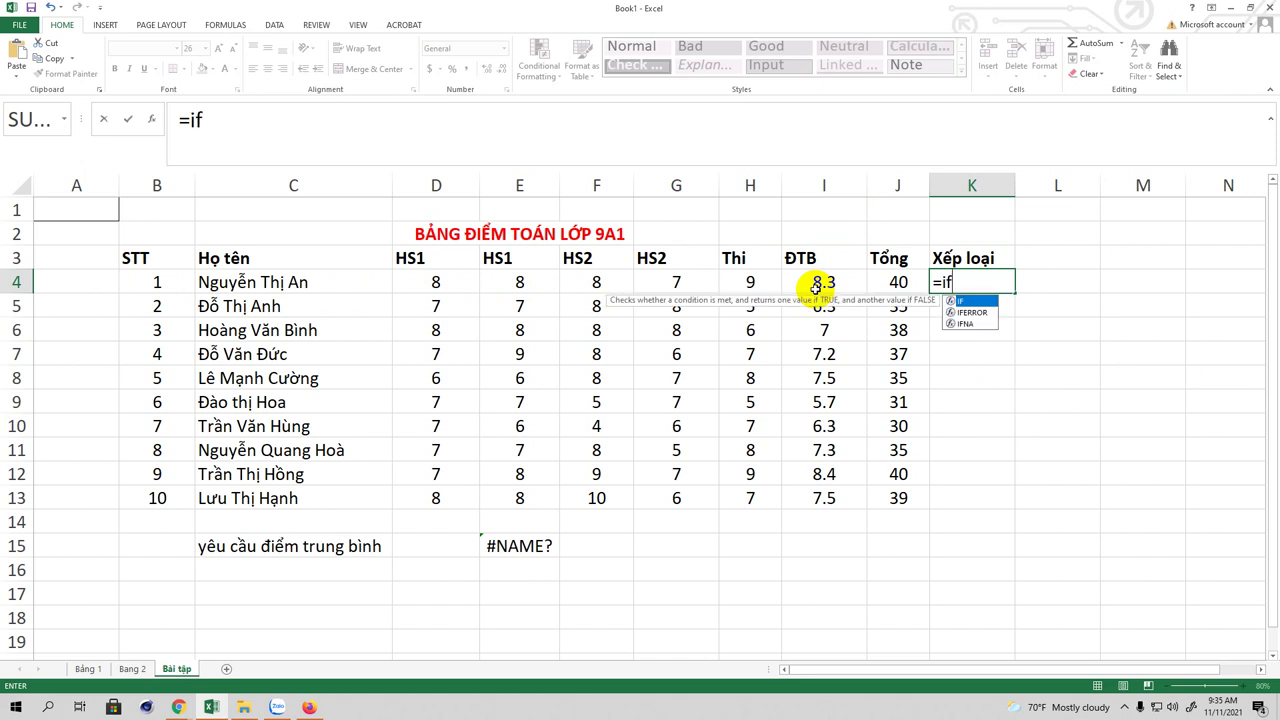
{"action": "type", "text": "("}
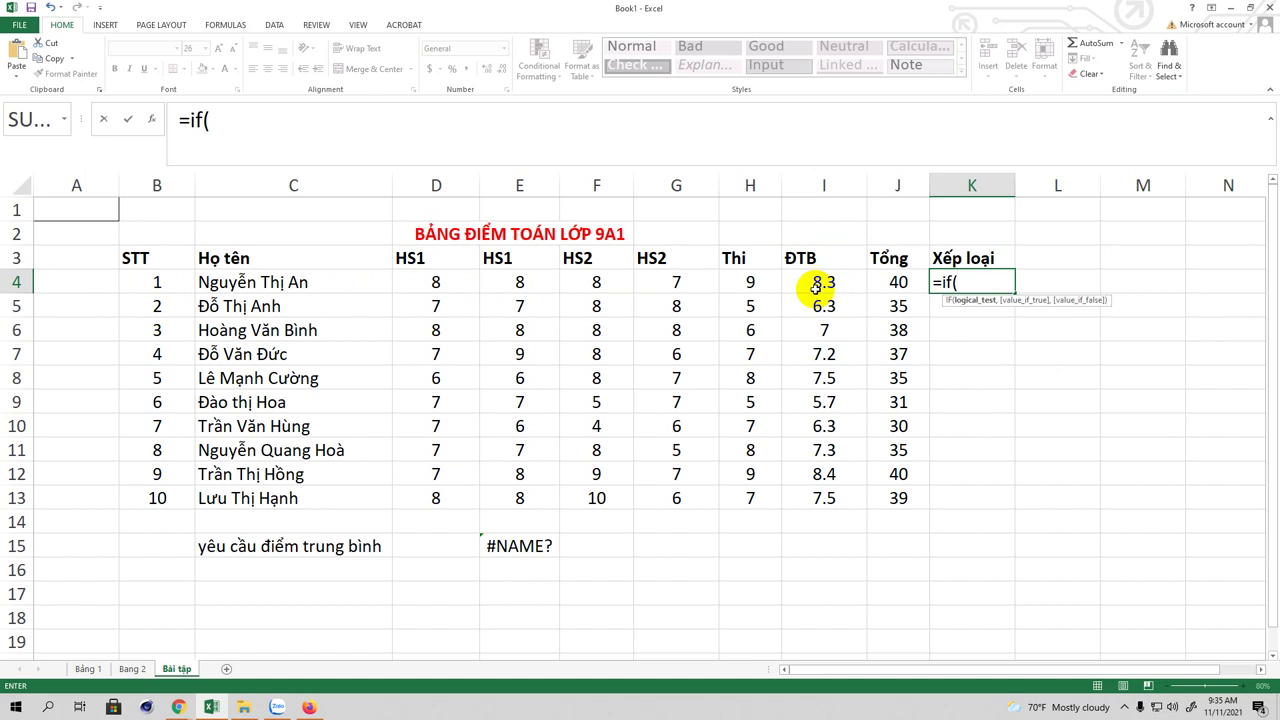
{"action": "type", "text": "i4"}
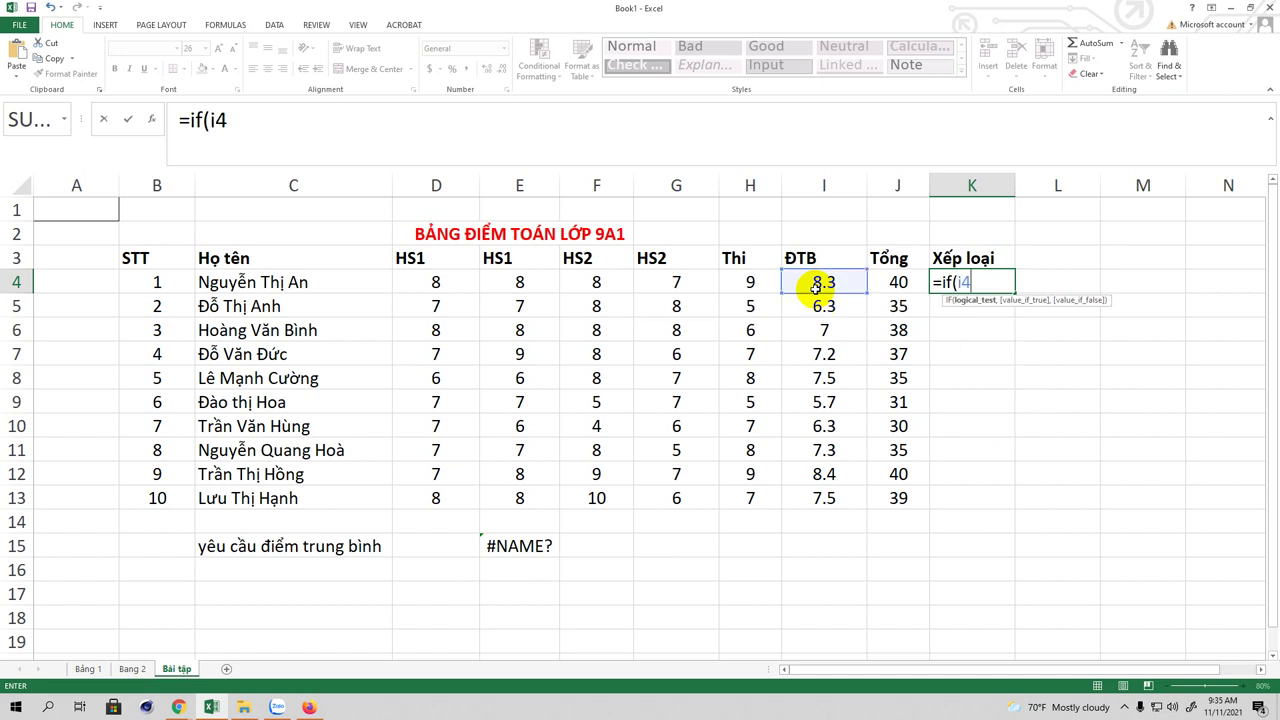
{"action": "type", "text": ">=9"}
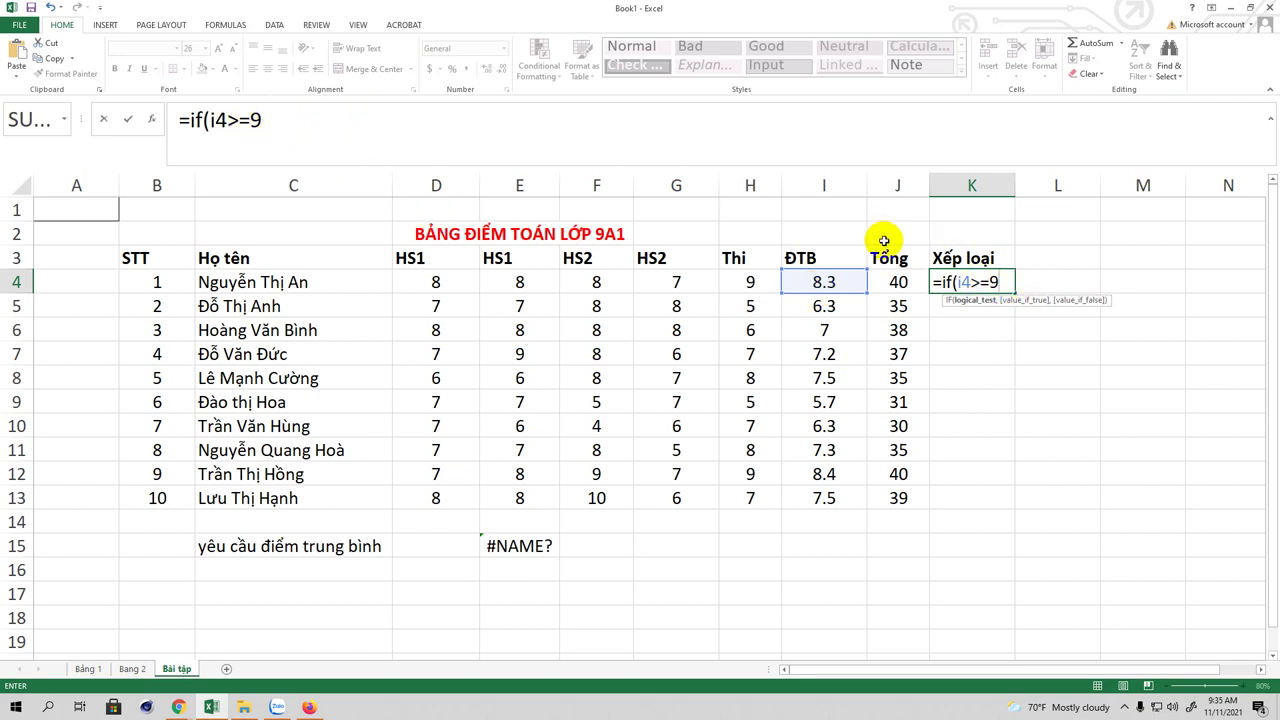
{"action": "type", "text": ","}
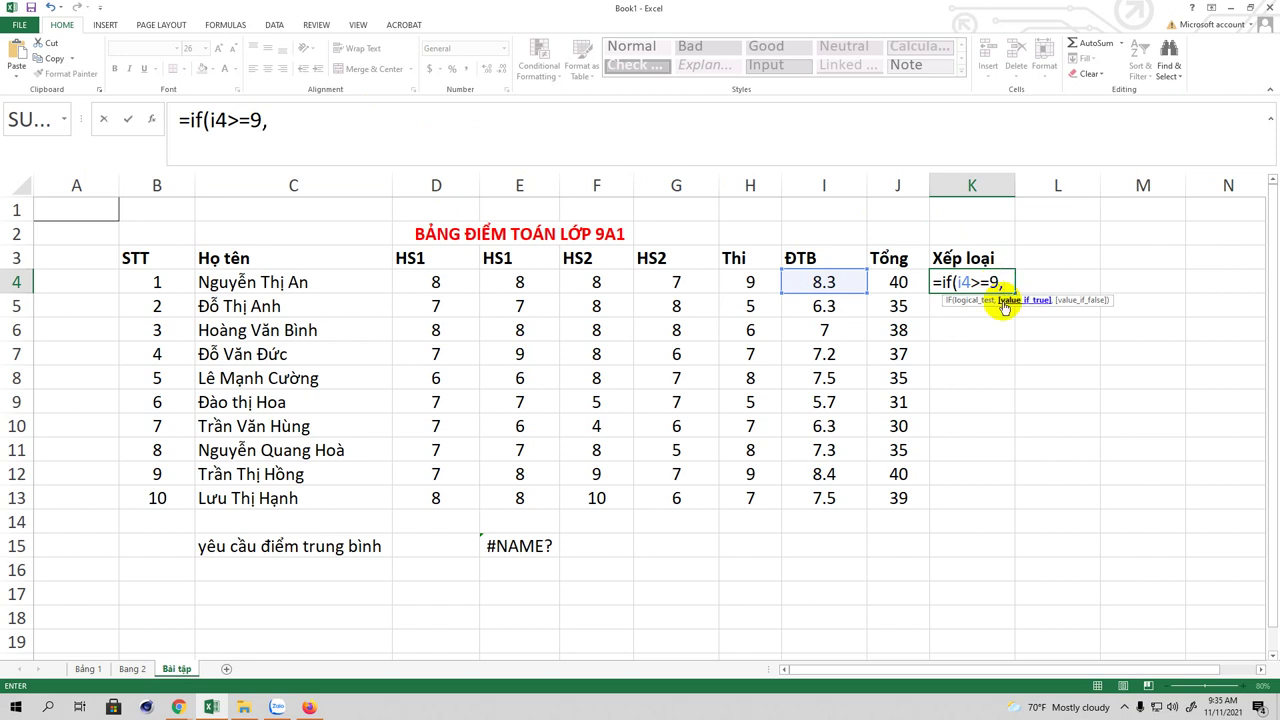
{"action": "left_click", "coordinate": [293, 120]}
{"action": "type", "text": "\""}
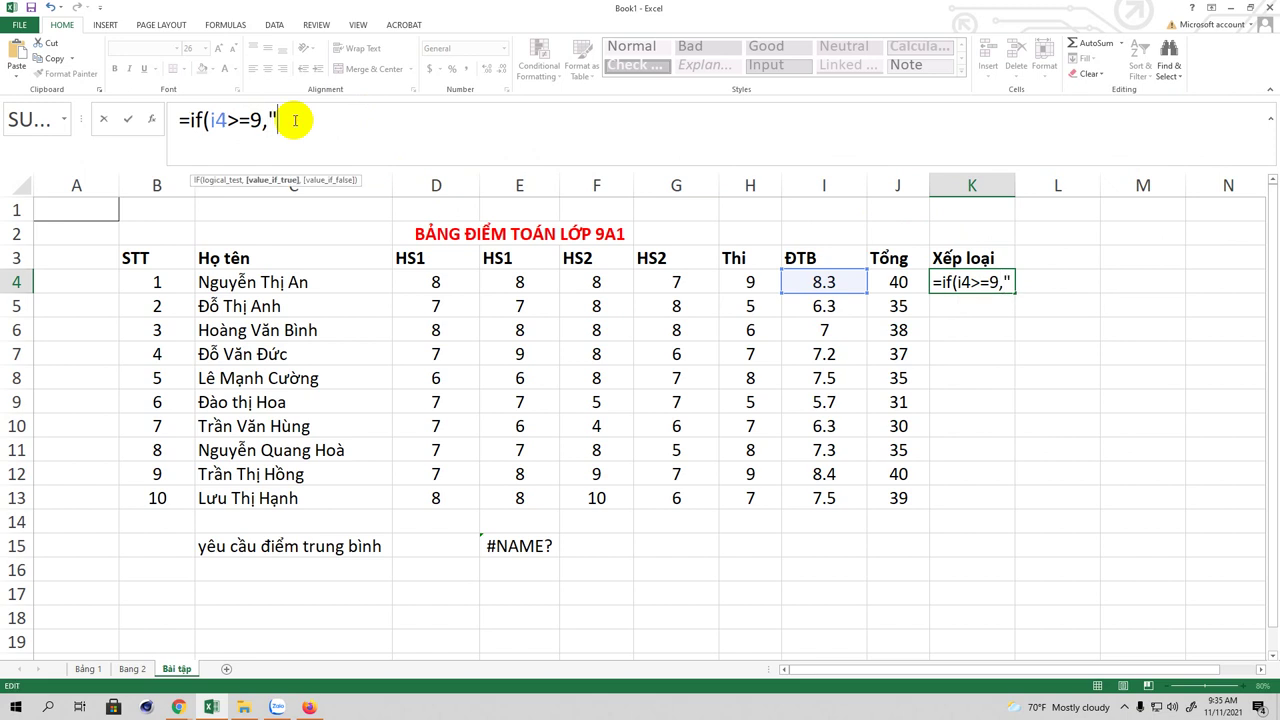
{"action": "type", "text": "Giỏi\""}
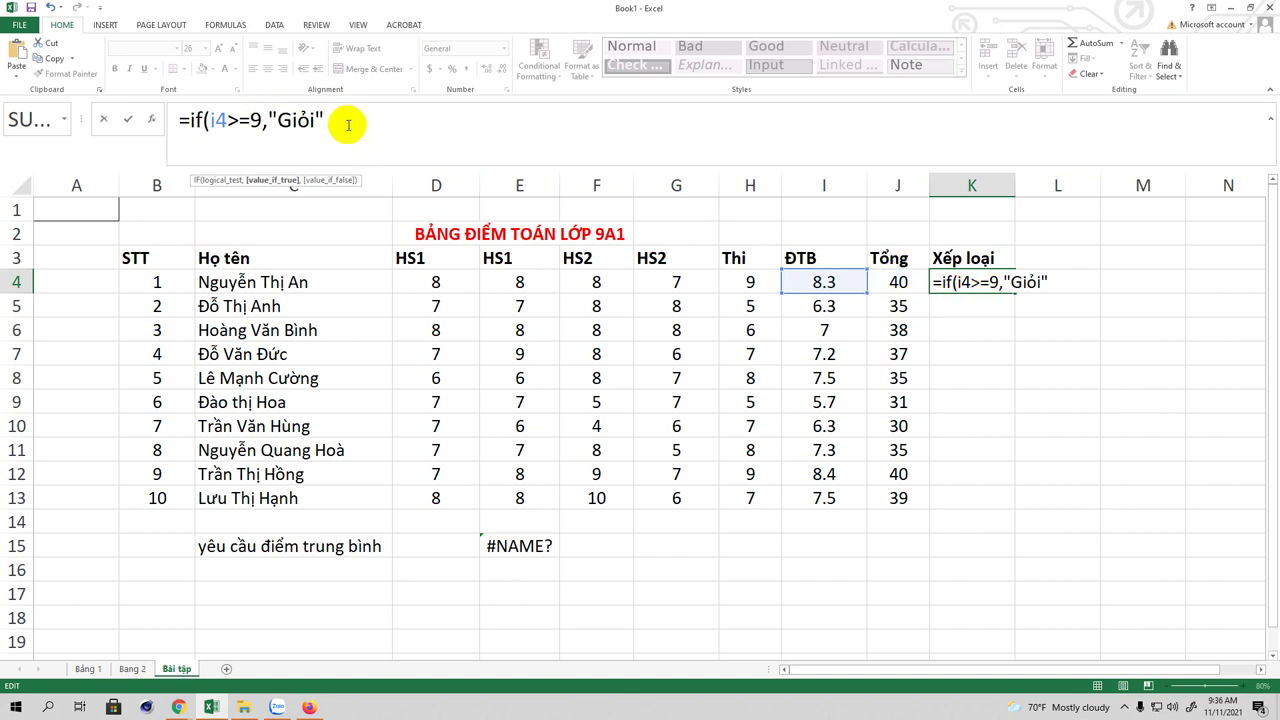
Step: Add the nested test if(i4>=8,"khá" and begin the if(i4>=7,"T… condition
{"action": "type", "text": ", "}
{"action": "type", "text": "if"}
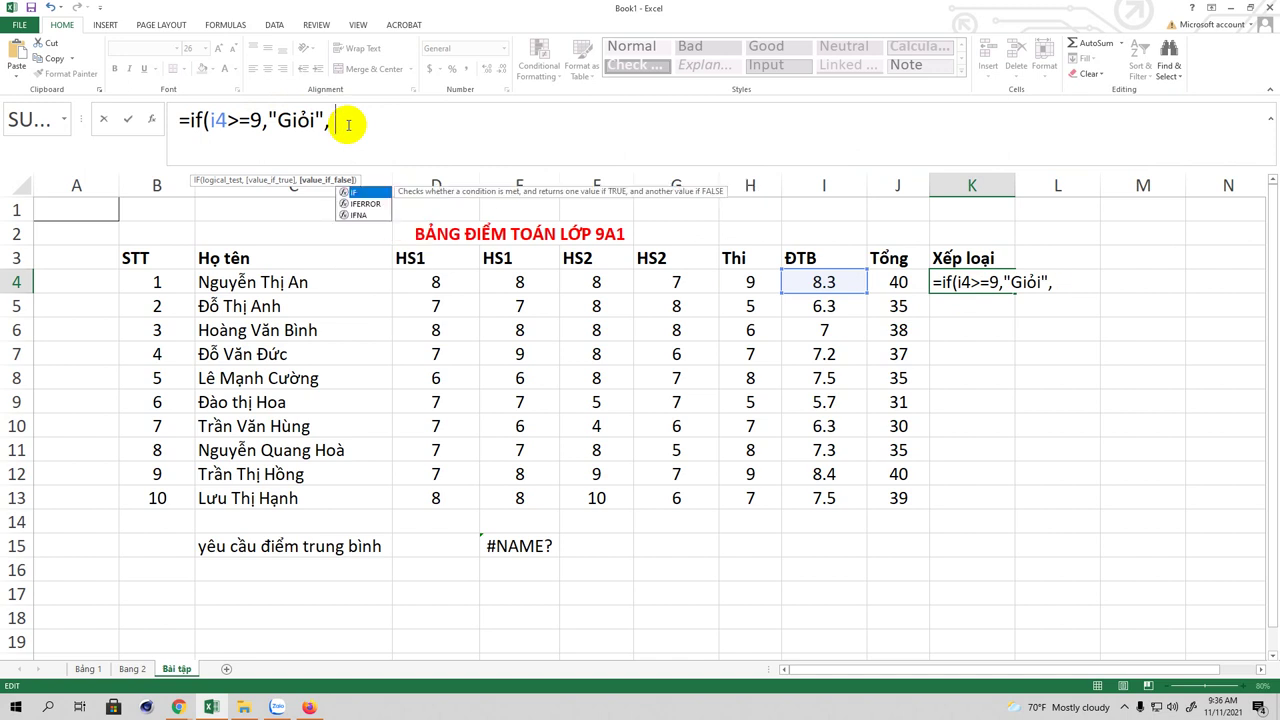
{"action": "type", "text": "("}
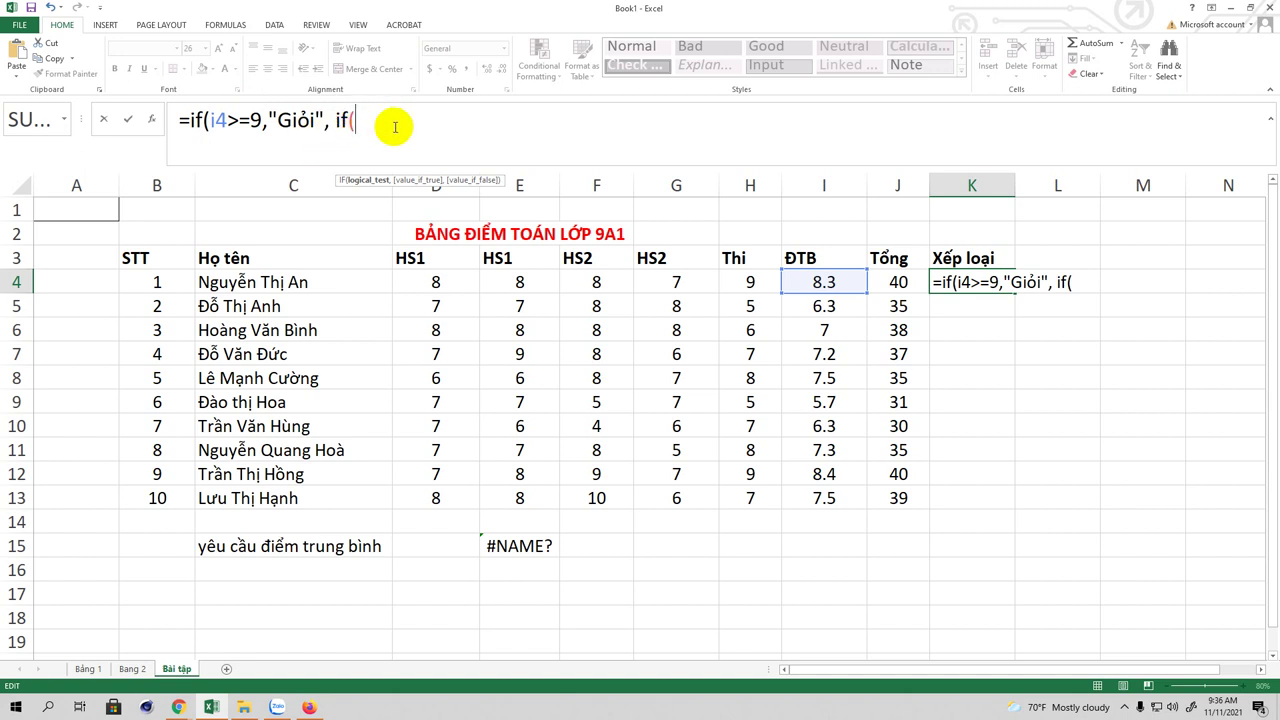
{"action": "type", "text": "i4"}
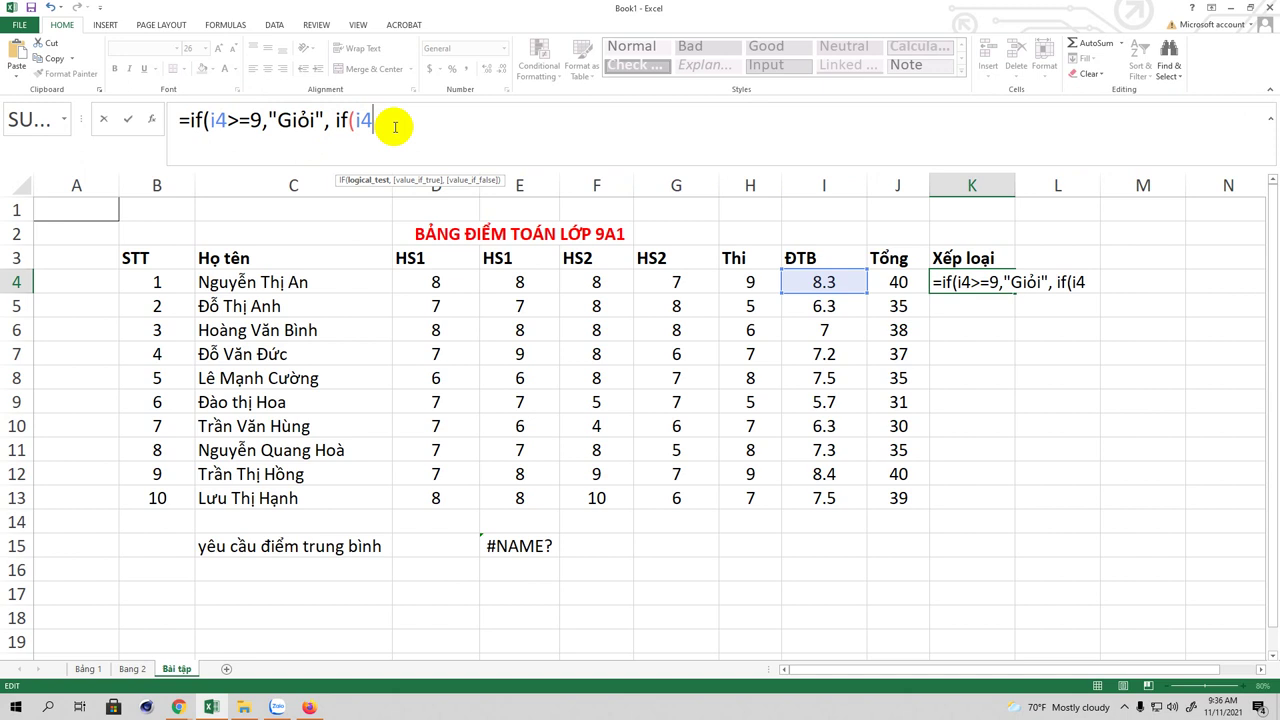
{"action": "type", "text": ">=8,\"khá\","}
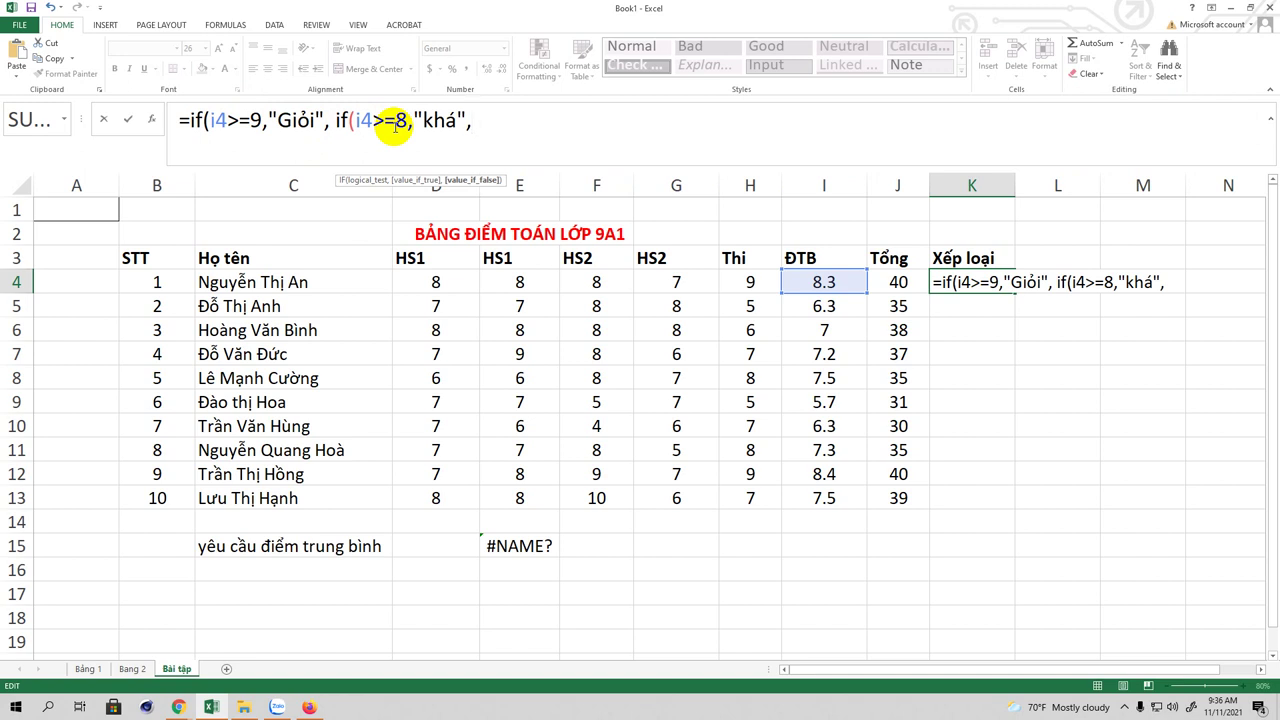
{"action": "type", "text": "if"}
{"action": "type", "text": "f"}
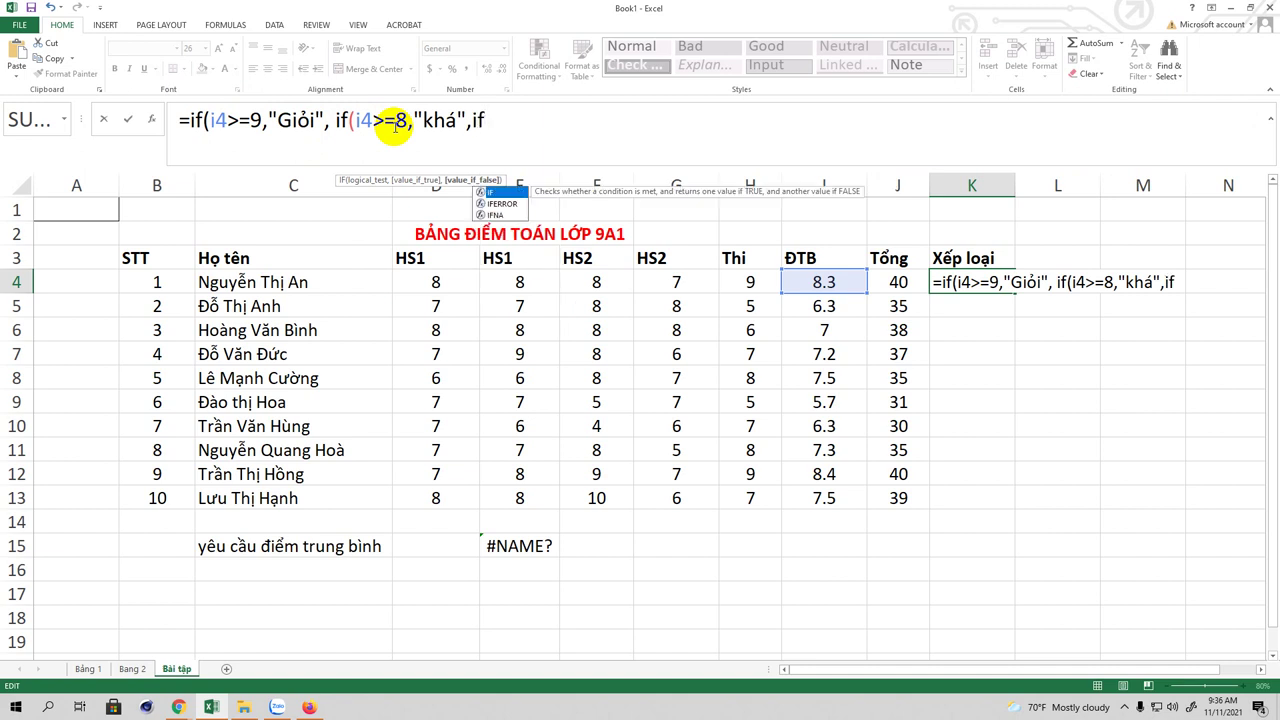
{"action": "type", "text": "(i"}
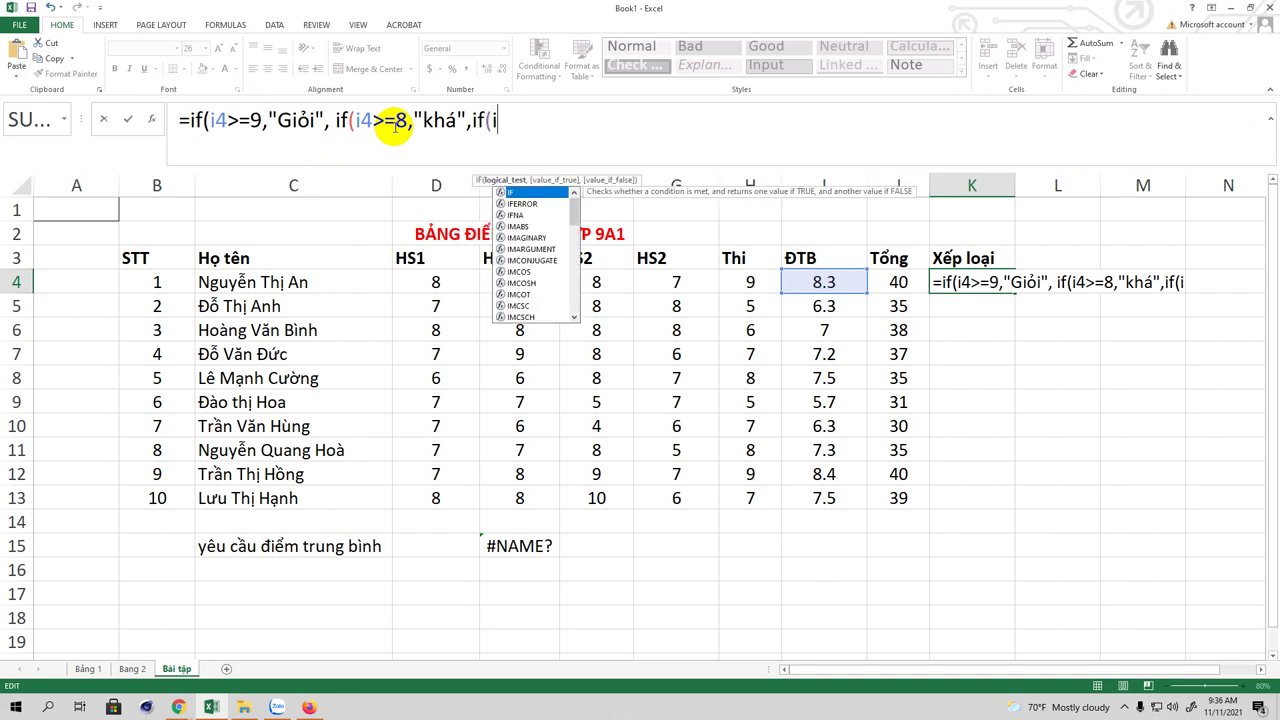
{"action": "type", "text": "4>=7"}
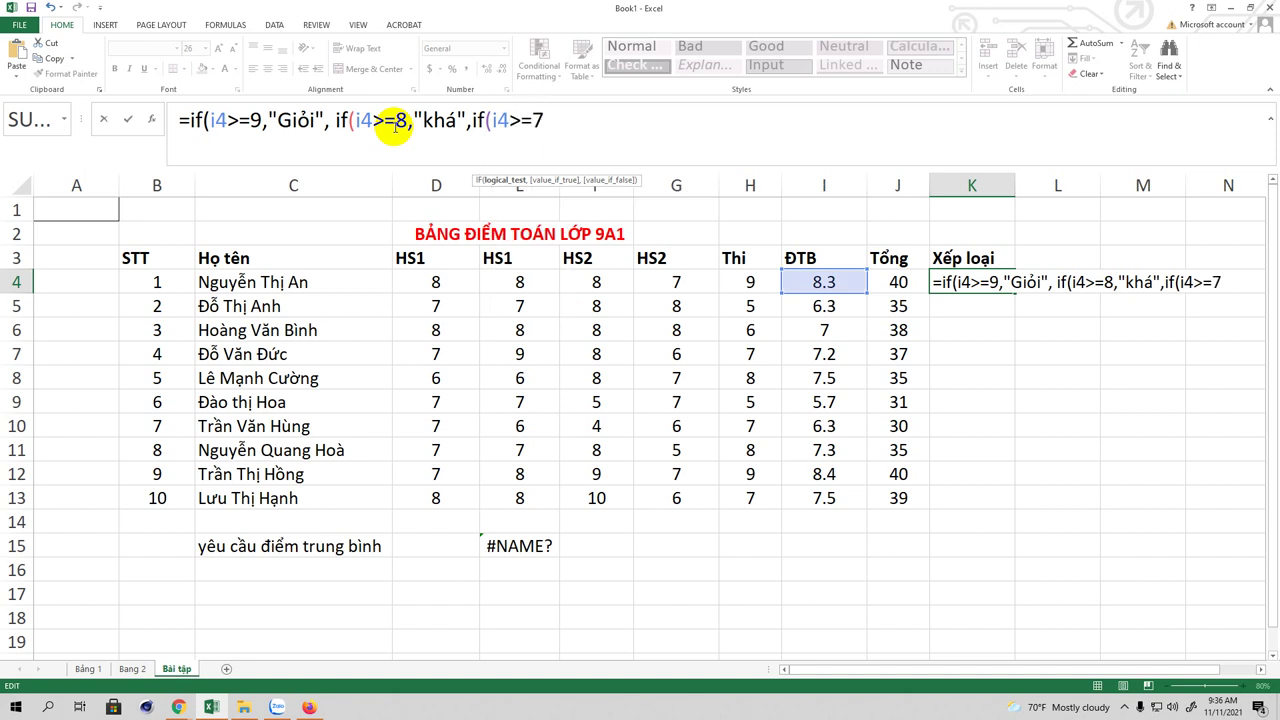
{"action": "type", "text": ",\"T"}
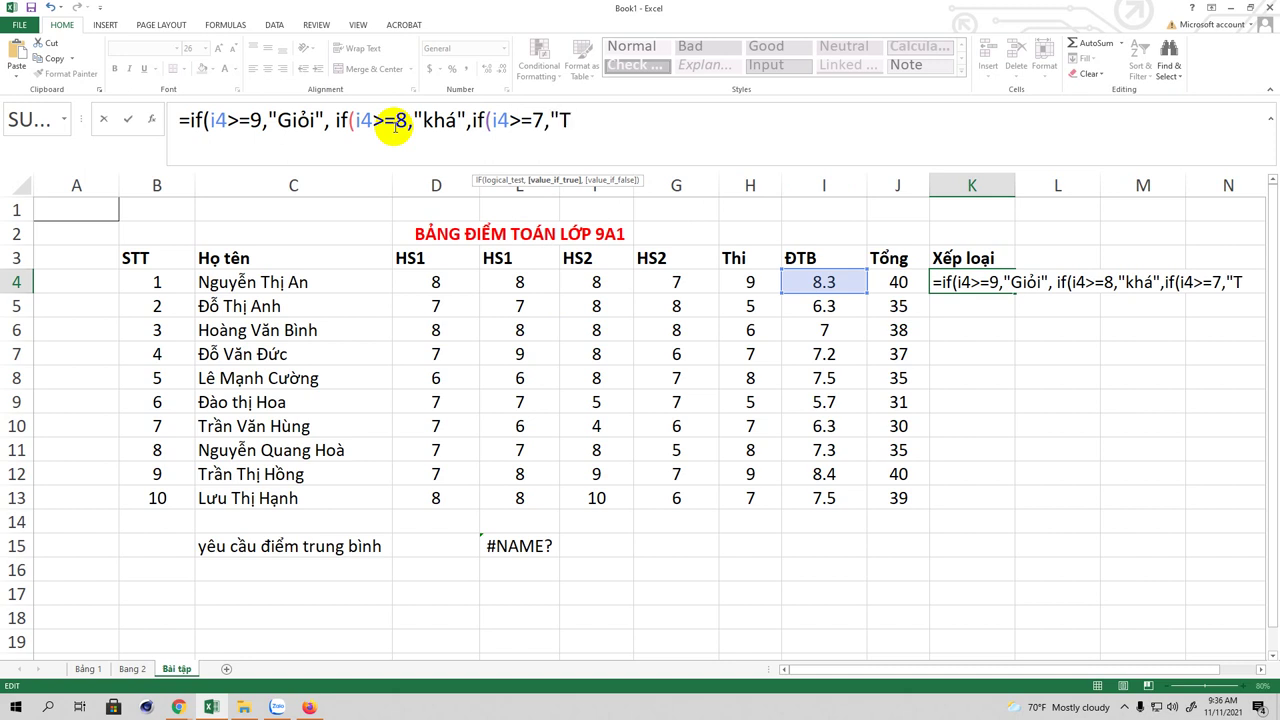
{"action": "type", "text": "b"}
{"action": "key", "text": "BackSpace"}
Step: Complete the "TB khá" label and add if(i4>=5,"Trung bình", correcting typos along the way
{"action": "type", "text": "B khá"}
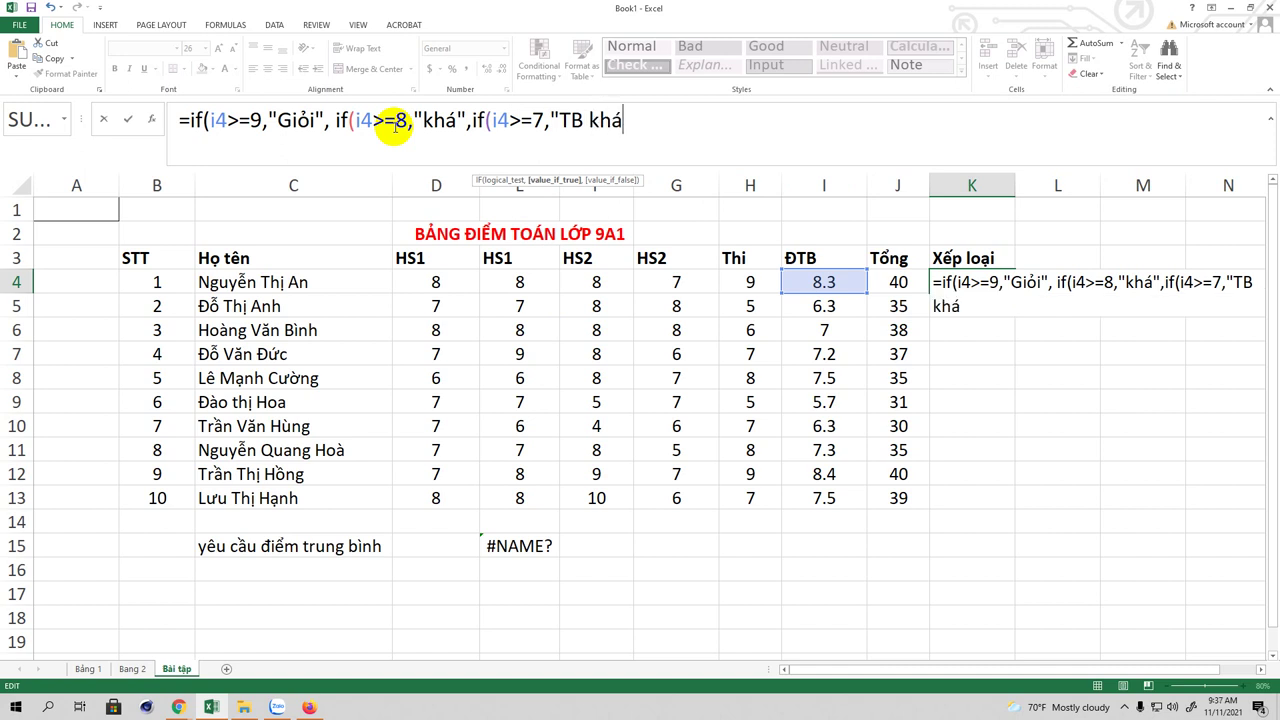
{"action": "type", "text": "\""}
{"action": "type", "text": ",if"}
{"action": "type", "text": "f(i4>="}
{"action": "type", "text": "5,"}
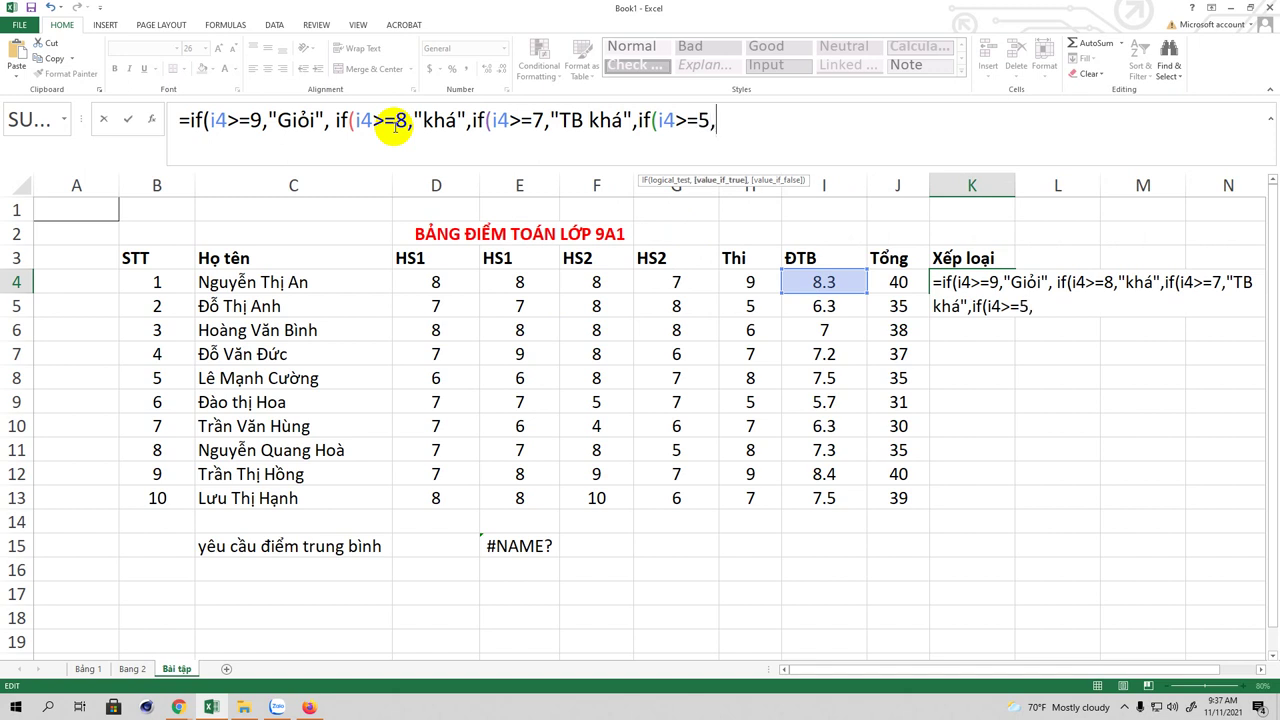
{"action": "type", "text": "\"TB"}
{"action": "key", "text": "BackSpace"}
{"action": "type", "text": "r"}
{"action": "type", "text": "ung "}
{"action": "type", "text": "binh"}
{"action": "type", "text": "f\""}
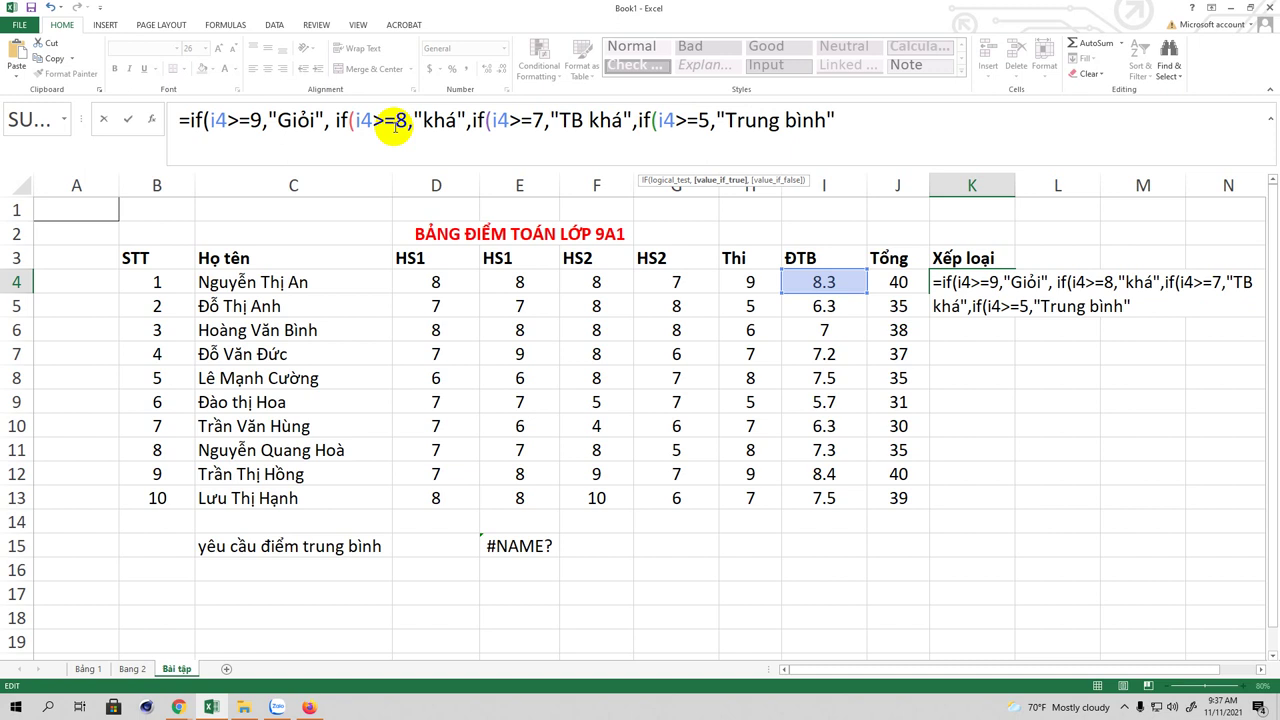
{"action": "type", "text": ",\"yêus"}
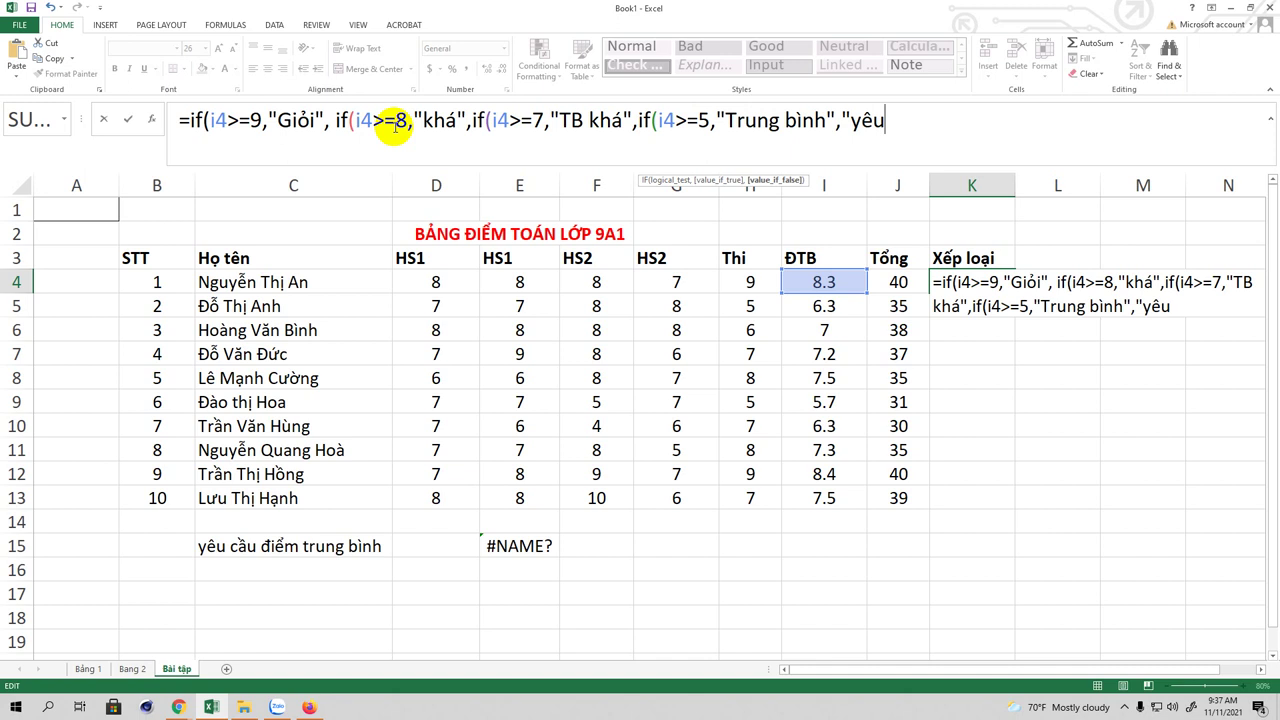
{"action": "key", "text": "BackSpace"}
{"action": "key", "text": "BackSpace"}
{"action": "key", "text": "BackSpace"}
Step: Finish with the "Yếu" fallback and four closing parentheses, then enter it so K4 shows khá
{"action": "type", "text": "Yếu"}
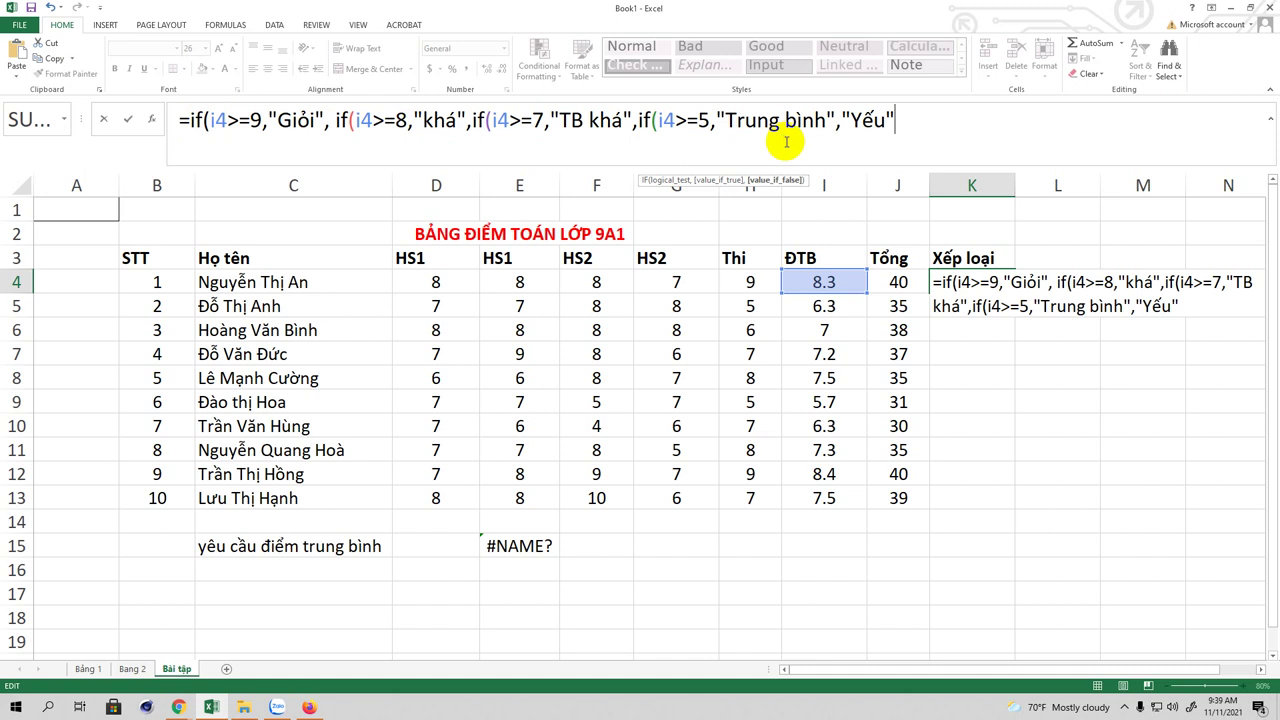
{"action": "type", "text": ")))"}
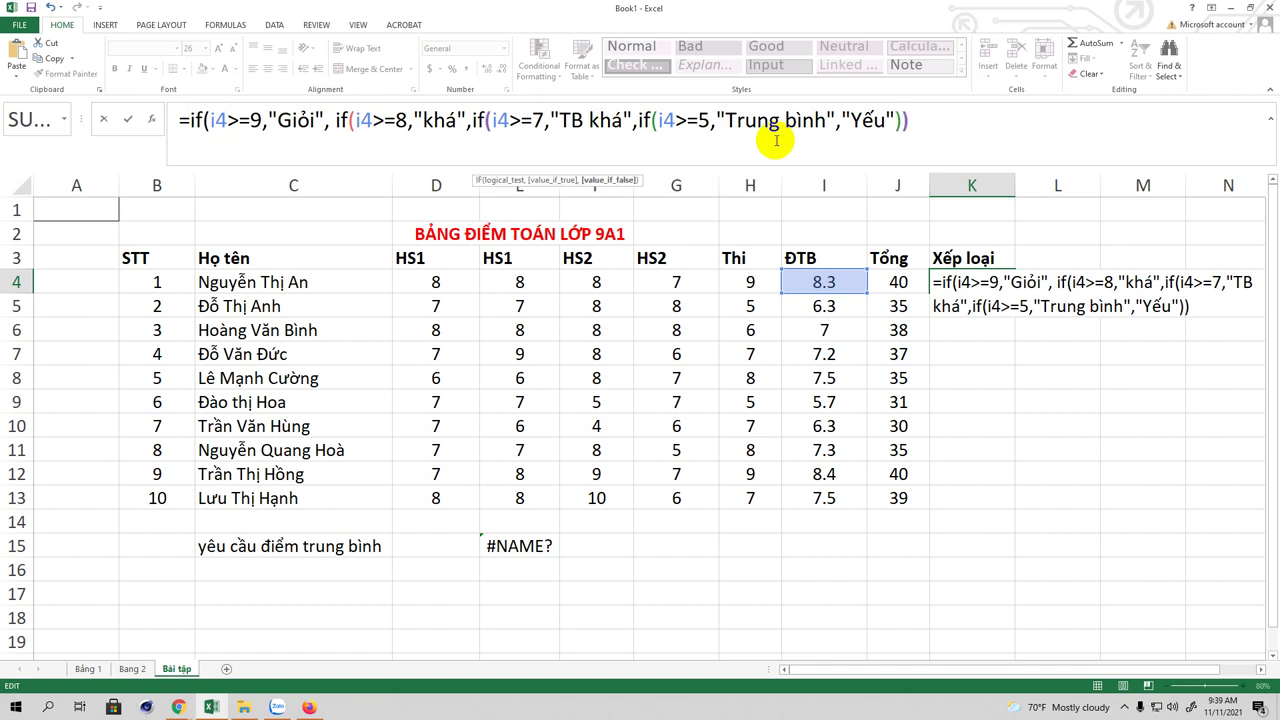
{"action": "type", "text": ")"}
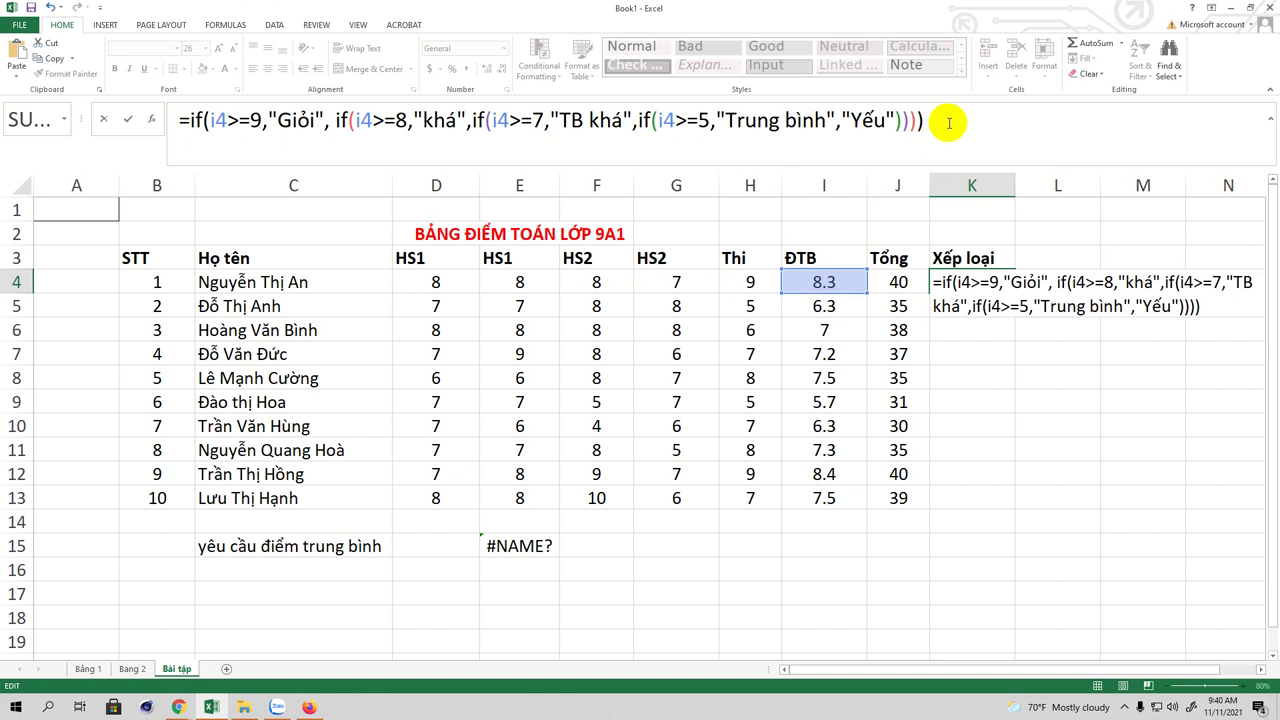
{"action": "key", "text": "Return"}
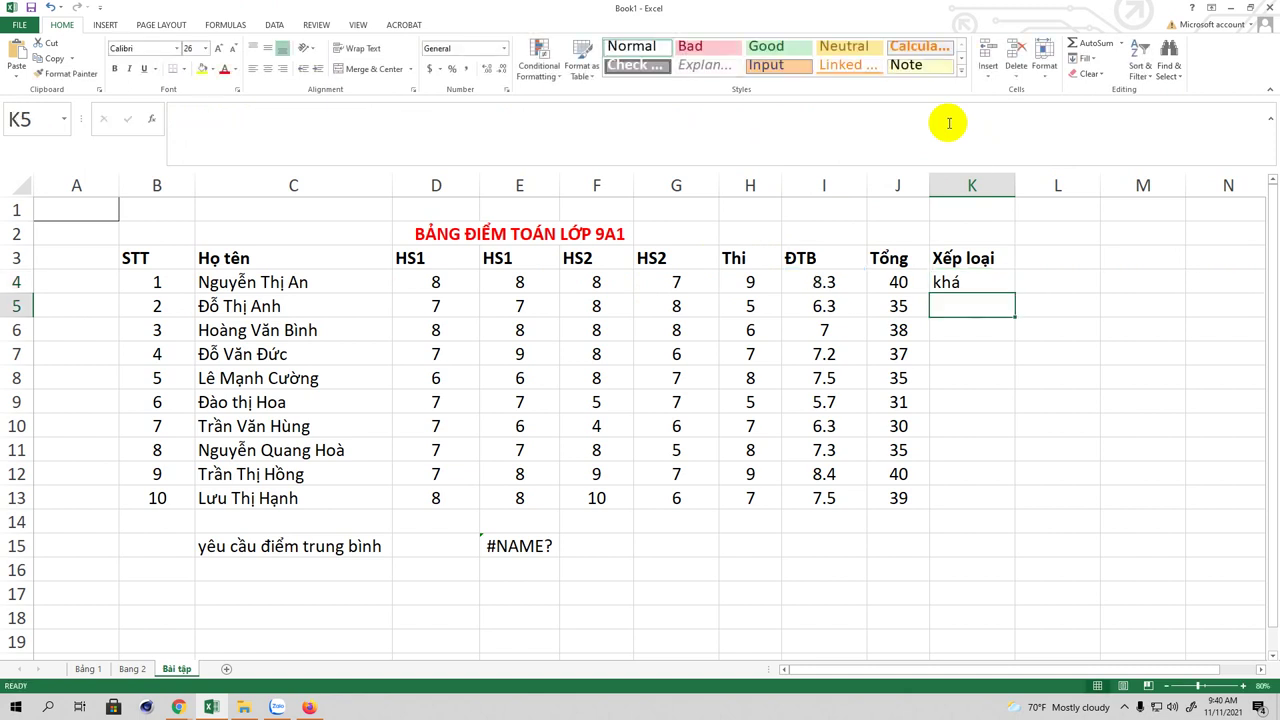
Step: Fill K4's nested IF grading formula down through K13
{"action": "left_click", "coordinate": [985, 283]}
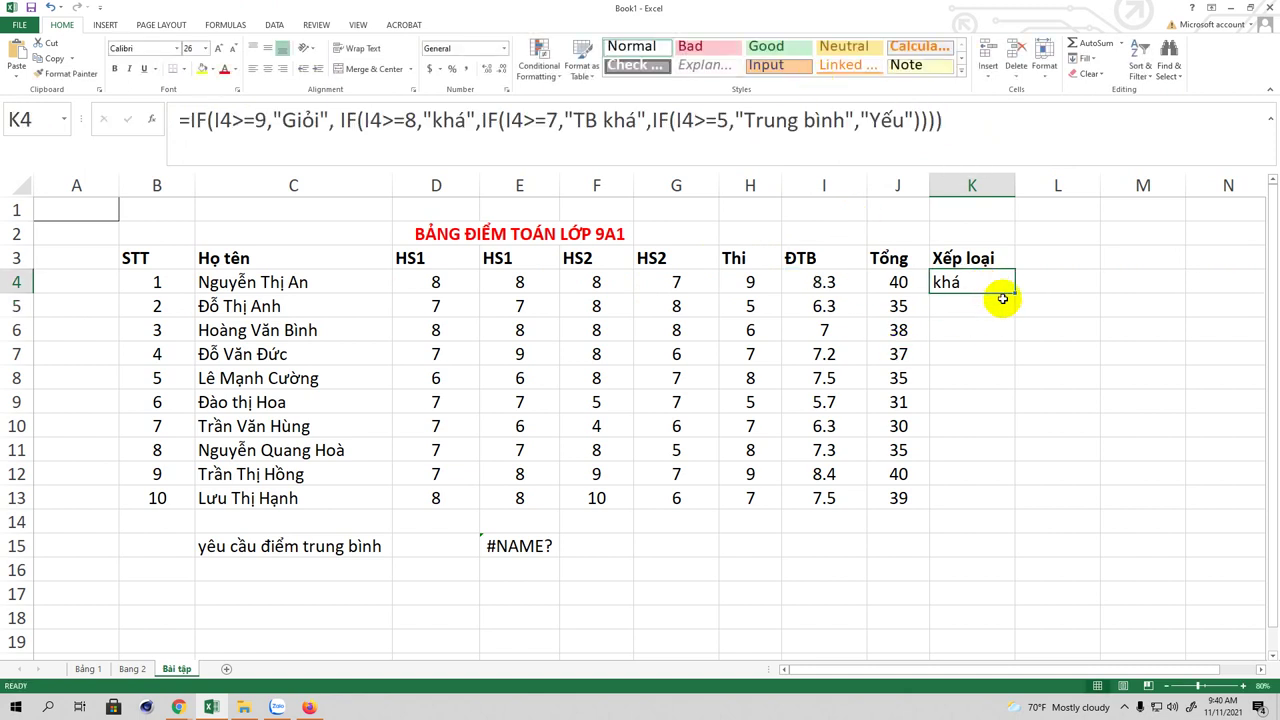
{"action": "left_click_drag", "start_coordinate": [1016, 293], "coordinate": [1010, 505]}
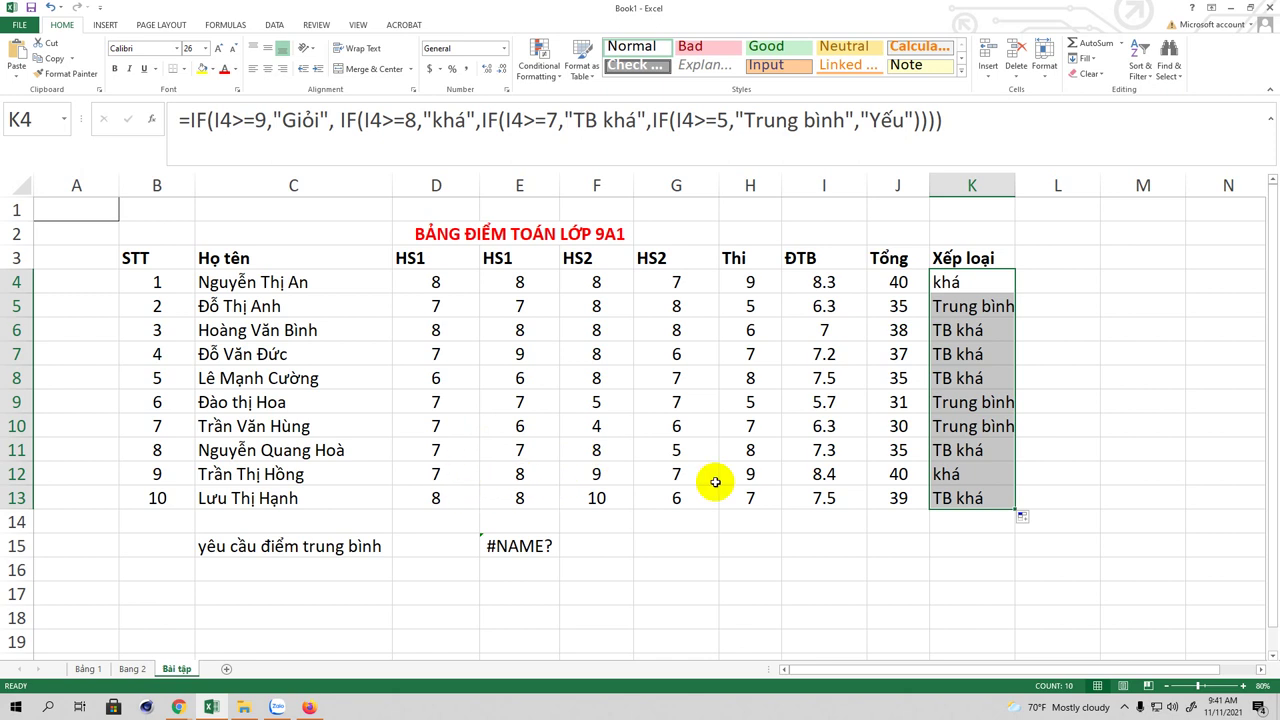
Step: Change row 12's scores to 9 in D12, 9 in G12 and 10 in E12
{"action": "left_click", "coordinate": [448, 475]}
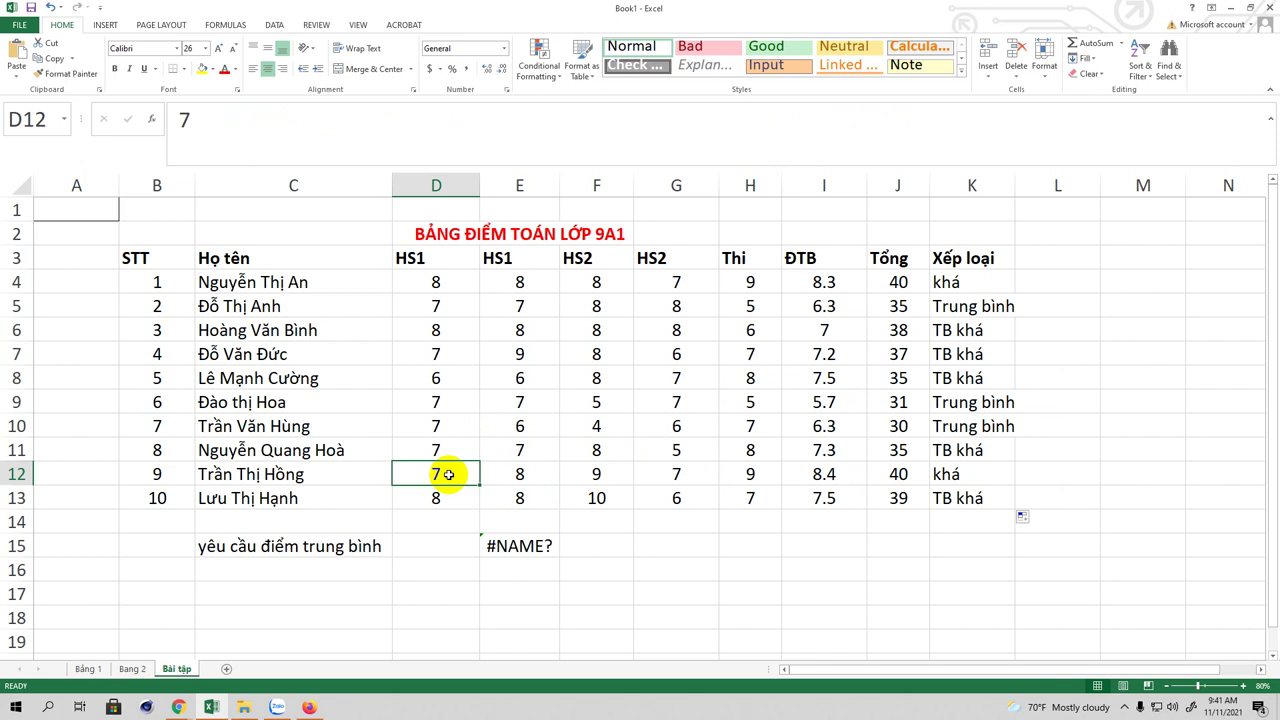
{"action": "type", "text": "9"}
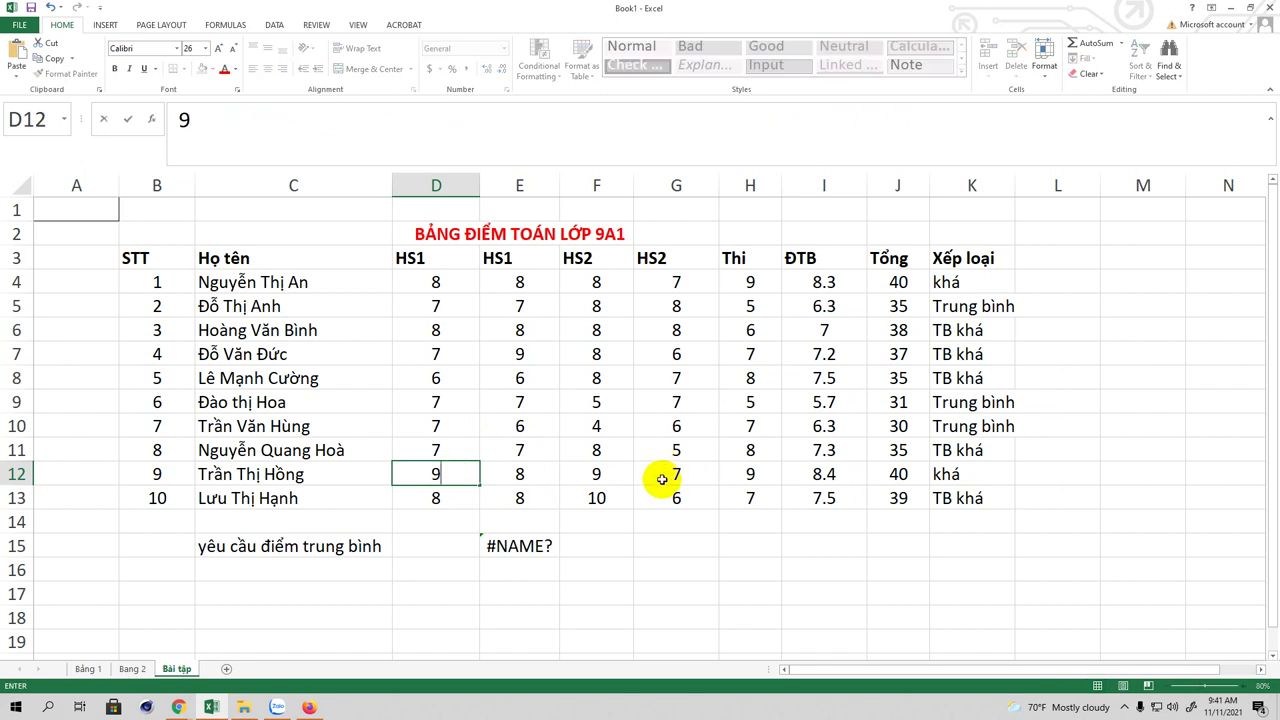
{"action": "left_click", "coordinate": [672, 475]}
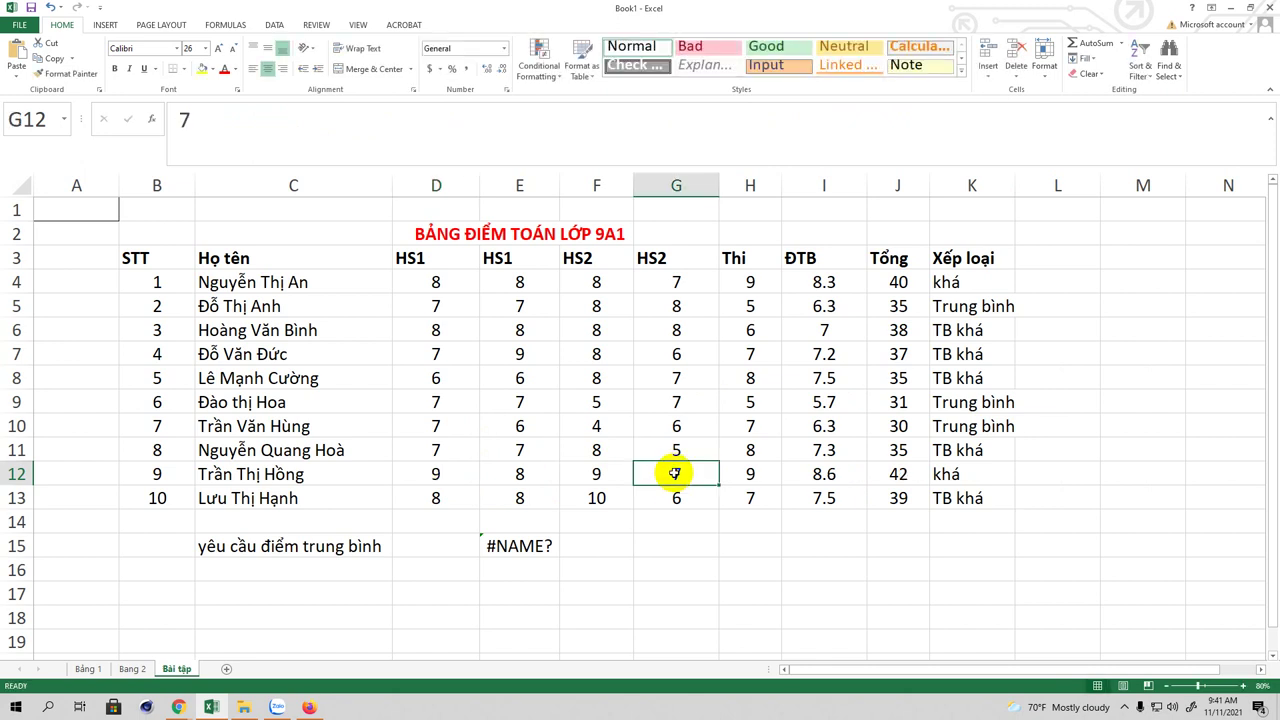
{"action": "type", "text": "9"}
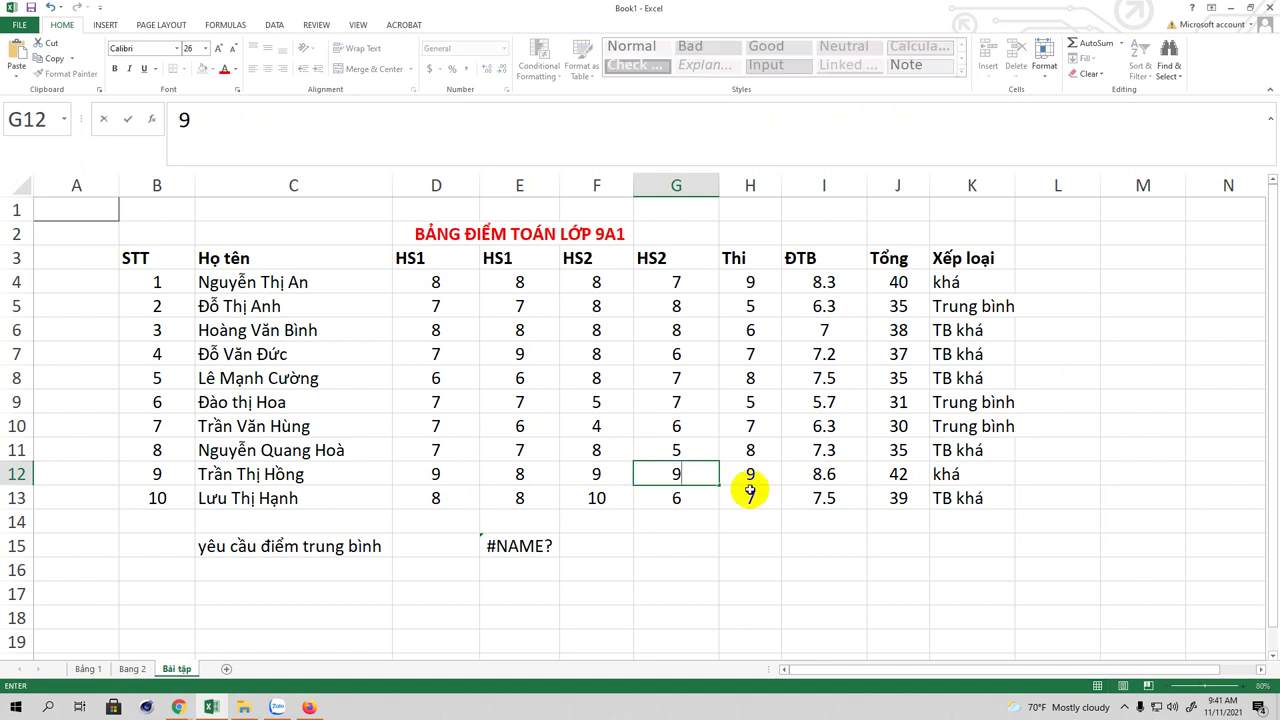
{"action": "left_click", "coordinate": [789, 476]}
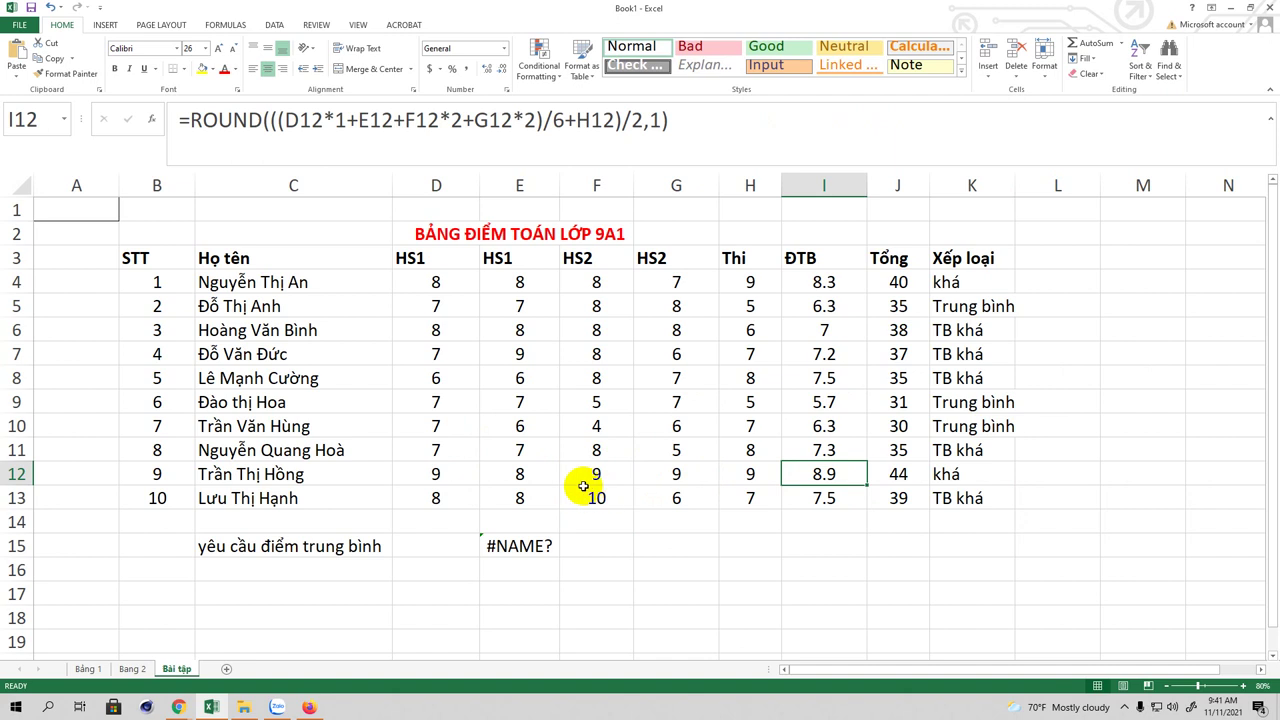
{"action": "left_click", "coordinate": [522, 474]}
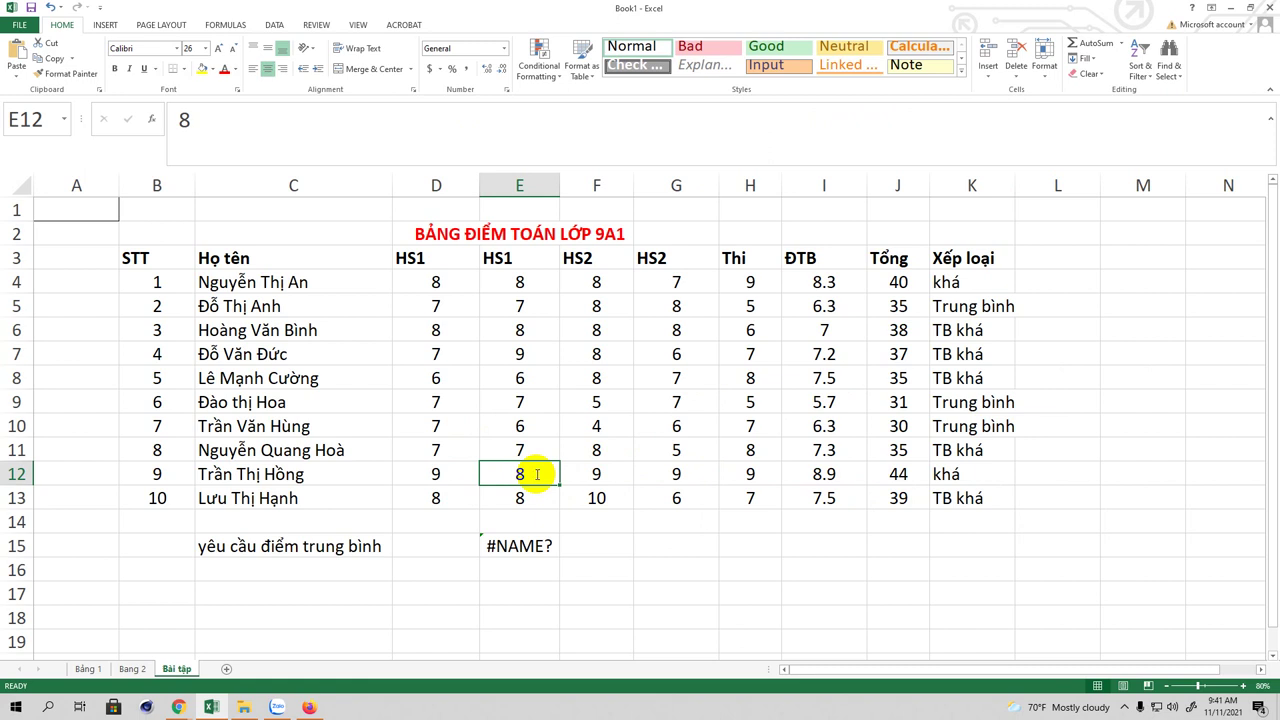
{"action": "type", "text": "10"}
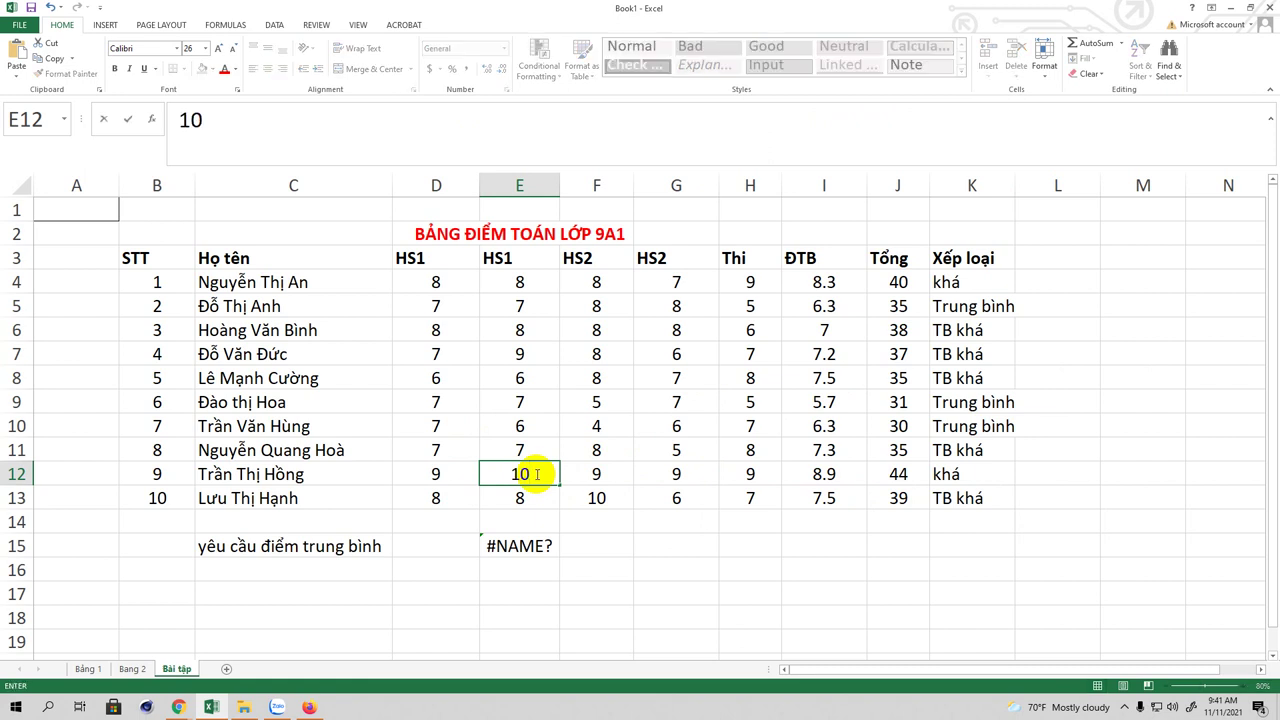
{"action": "key", "text": "Return"}
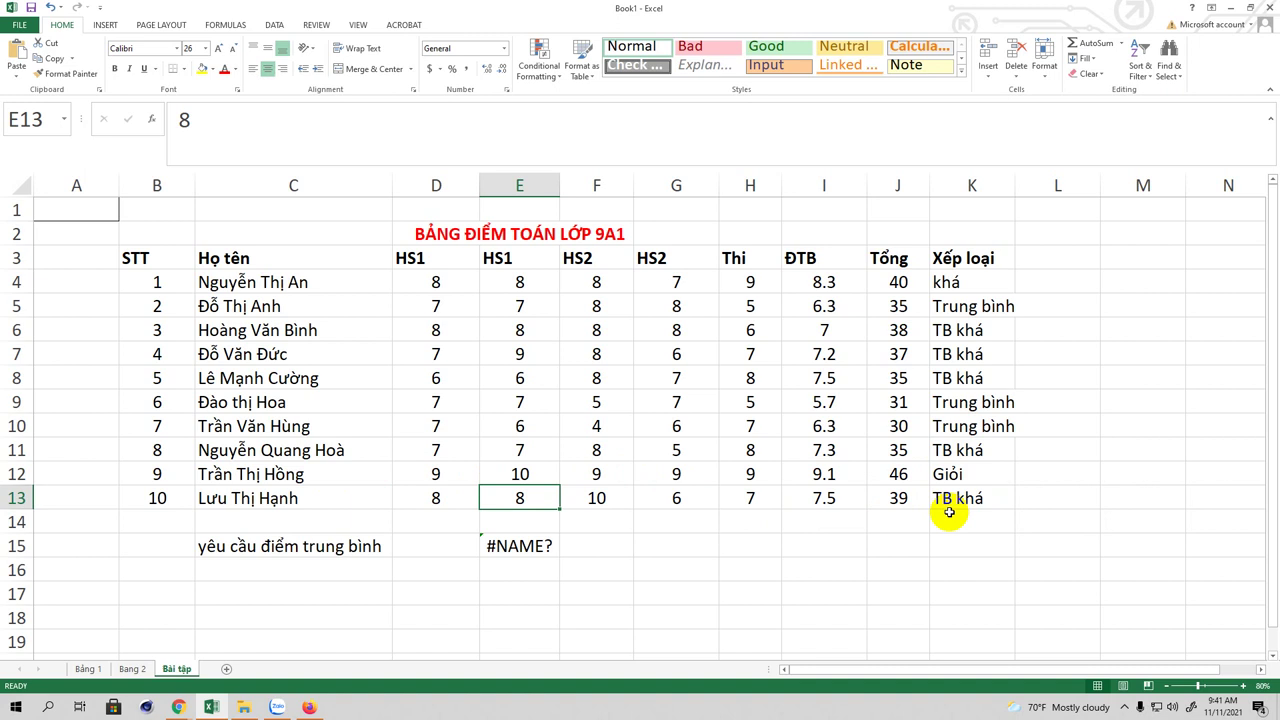
{"action": "left_click", "coordinate": [966, 281]}
{"action": "left_click", "coordinate": [966, 314]}
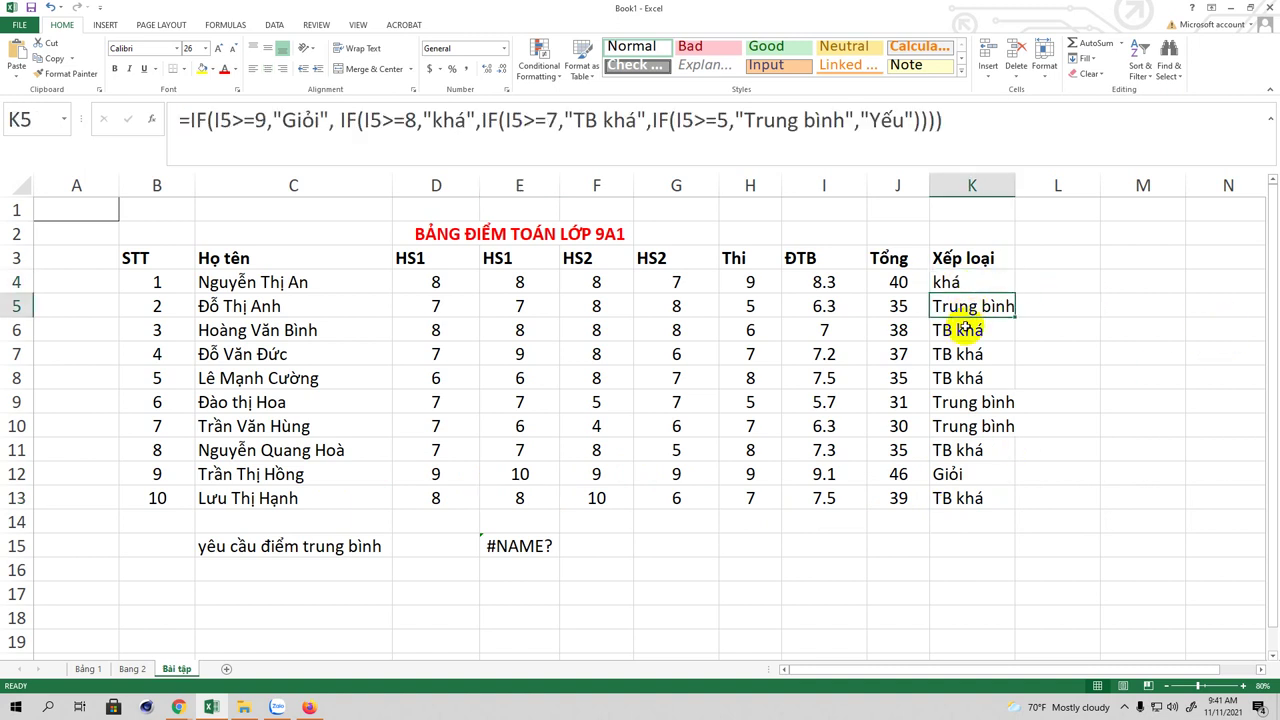
{"action": "left_click", "coordinate": [962, 334]}
{"action": "left_click", "coordinate": [957, 354]}
{"action": "left_click", "coordinate": [960, 379]}
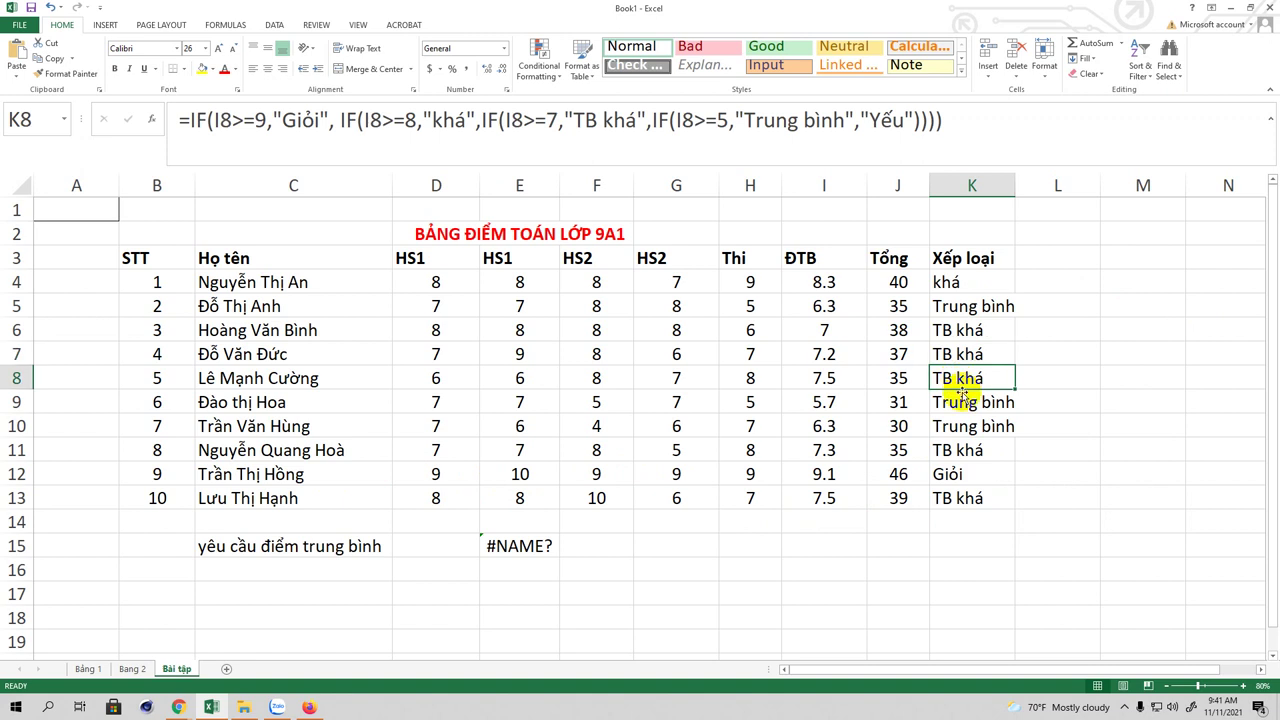
{"action": "left_click", "coordinate": [962, 403]}
{"action": "left_click", "coordinate": [962, 427]}
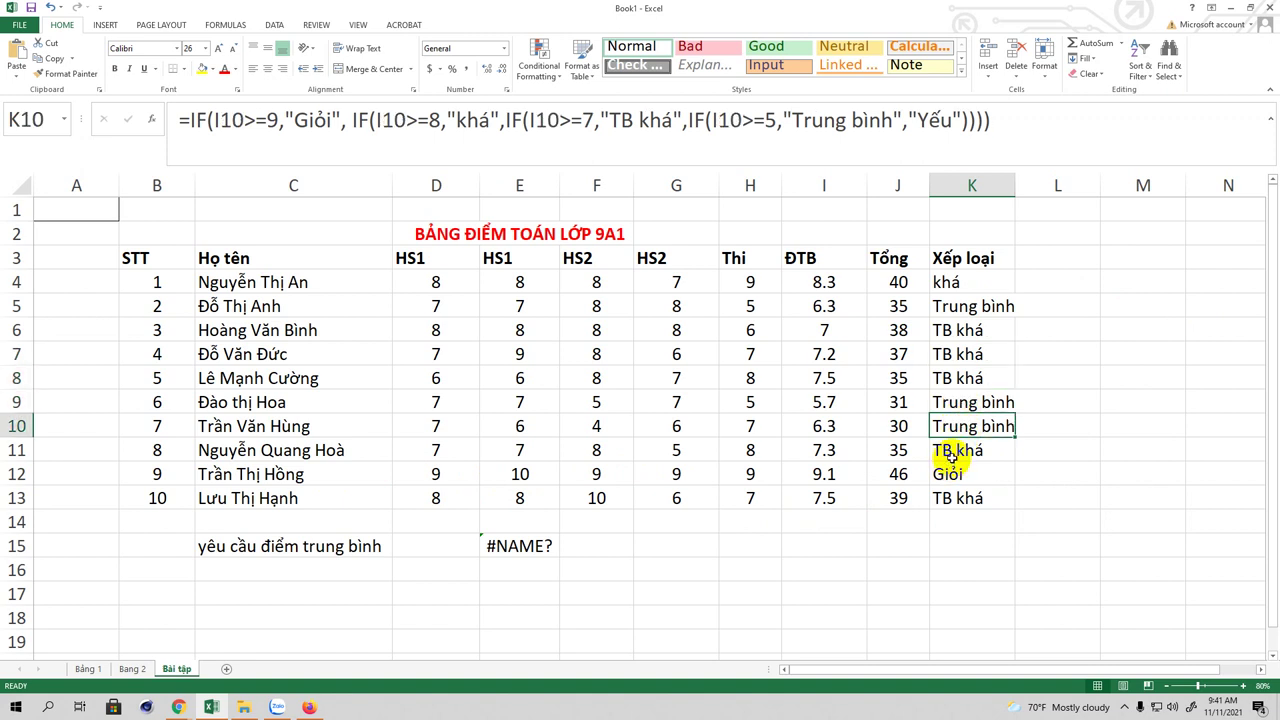
{"action": "left_click", "coordinate": [953, 451]}
{"action": "left_click", "coordinate": [947, 474]}
{"action": "left_click", "coordinate": [956, 497]}
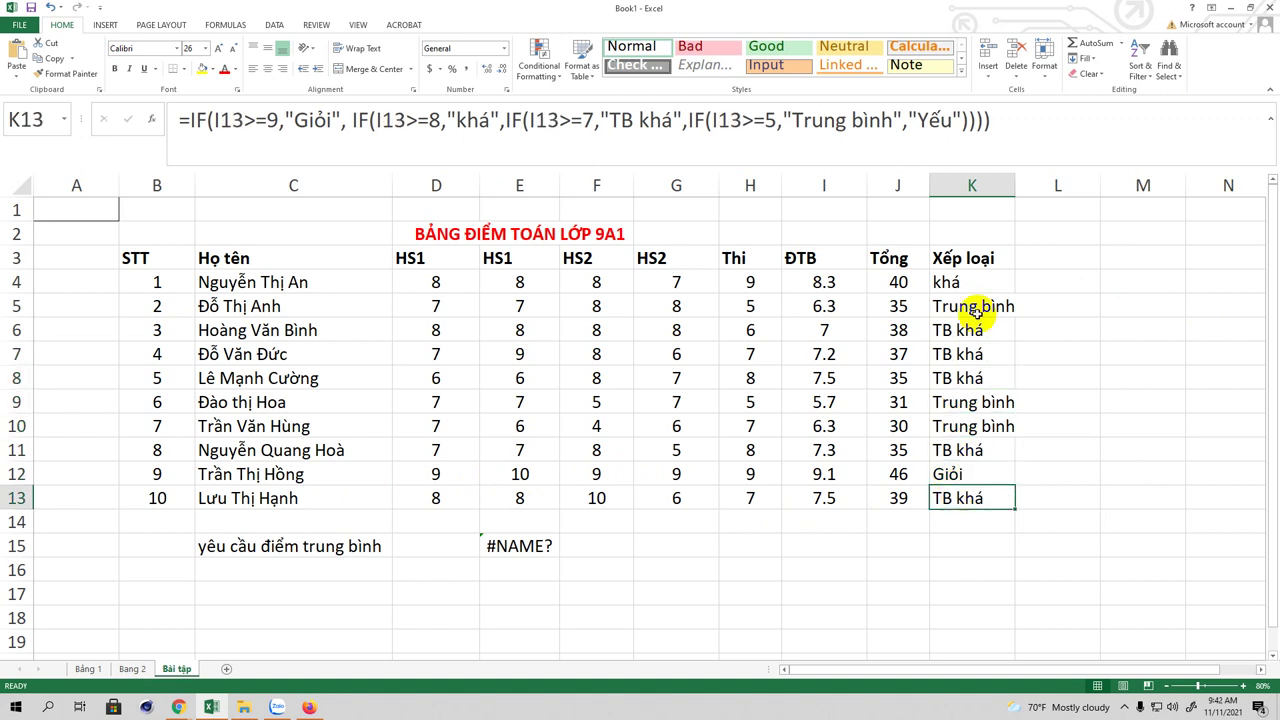
{"action": "left_click", "coordinate": [947, 283]}
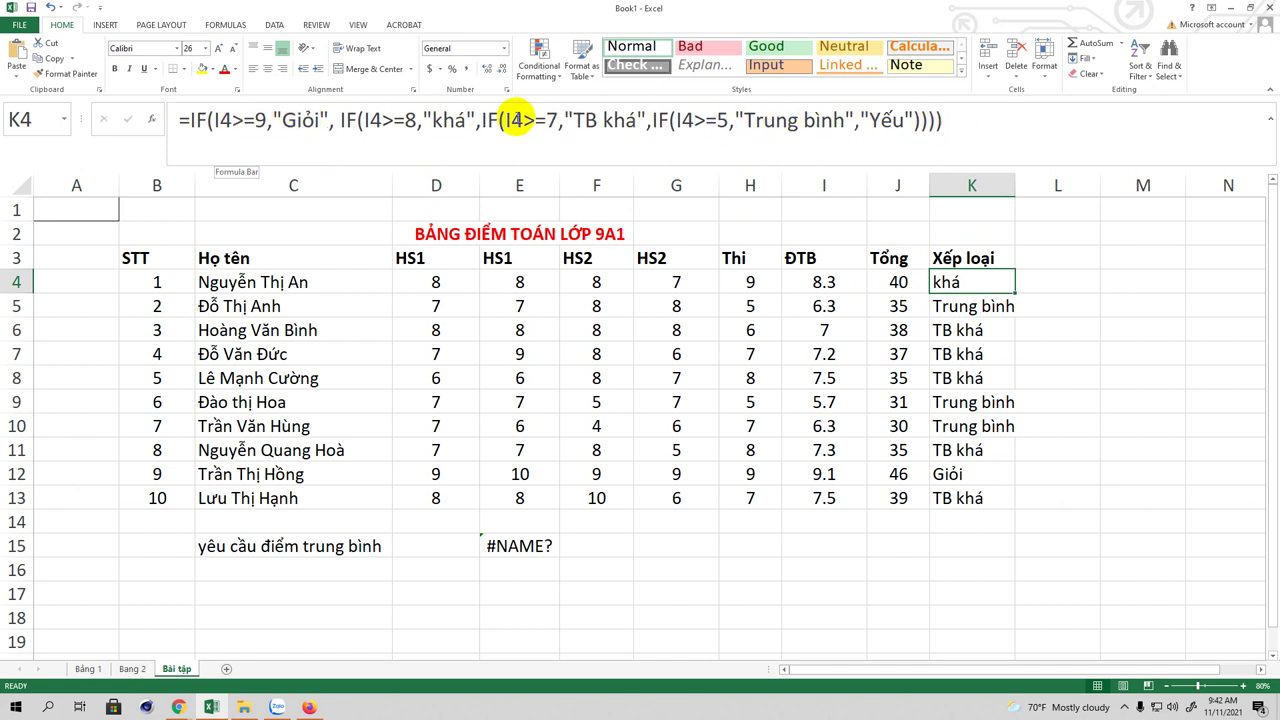
Step: Change "khá" to "Khá" in K4's formula and refill it down to K13
{"action": "left_click", "coordinate": [441, 121]}
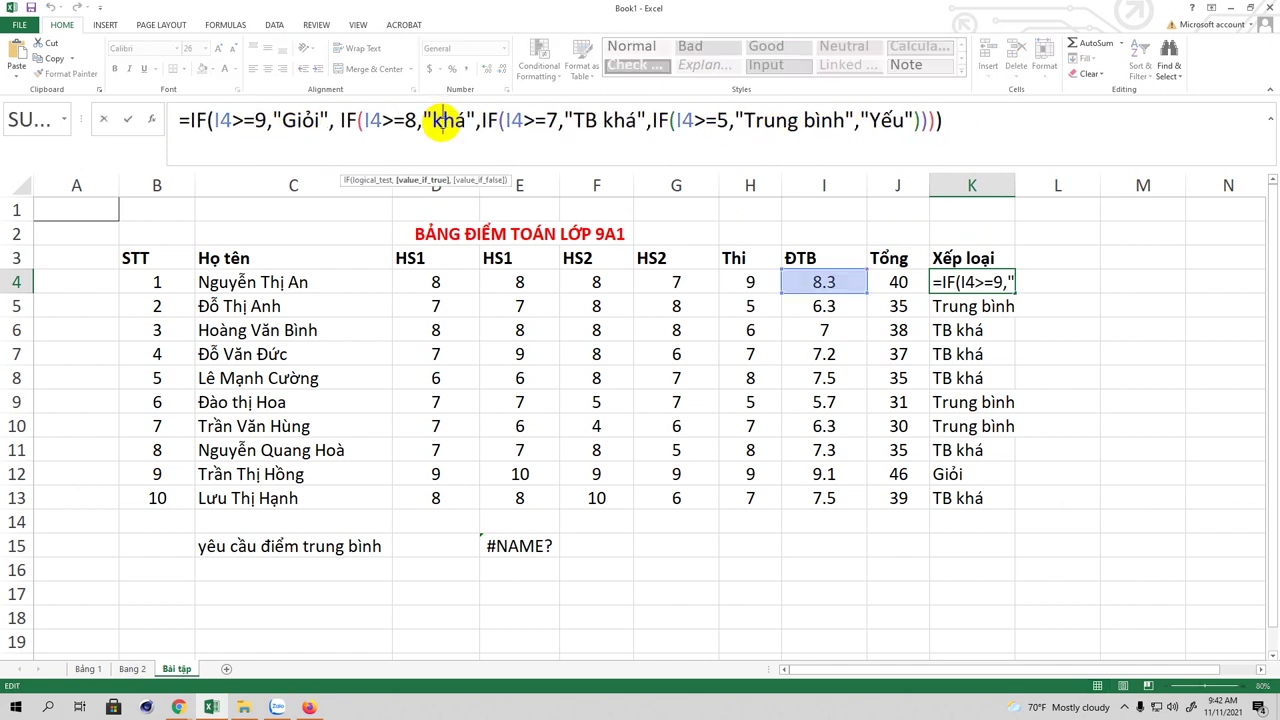
{"action": "key", "text": "BackSpace"}
{"action": "type", "text": "K"}
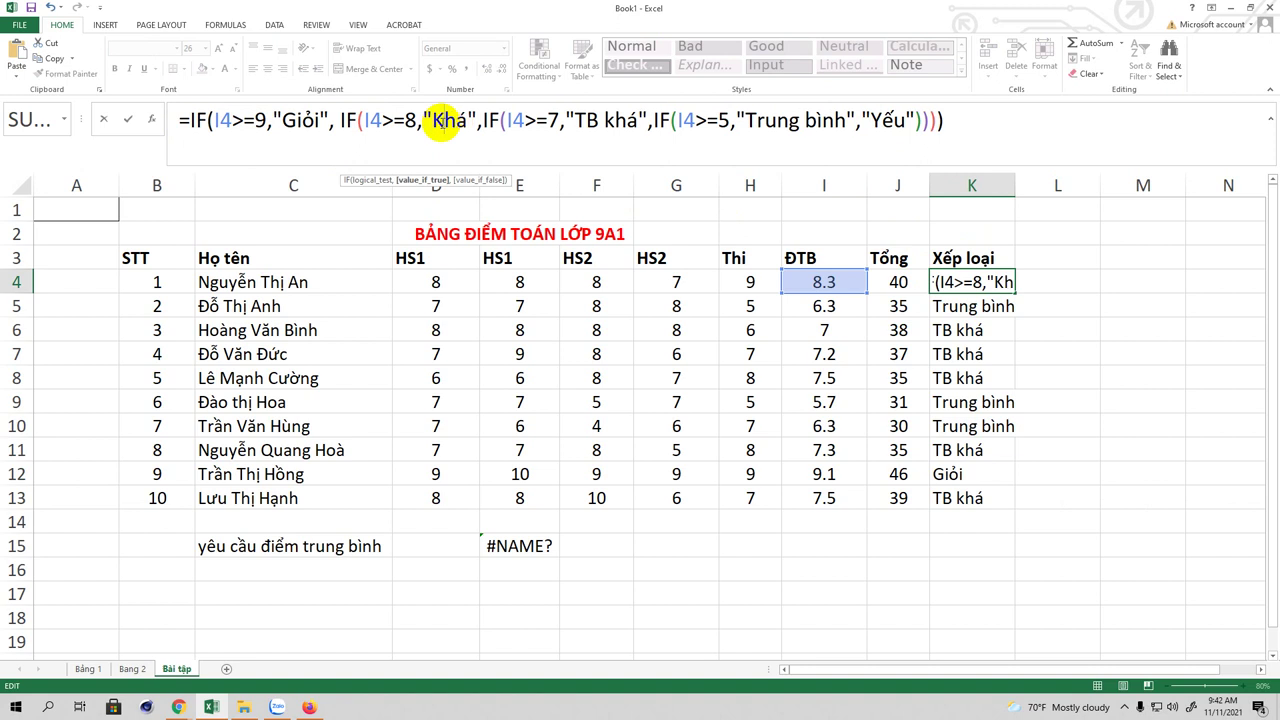
{"action": "left_click", "coordinate": [971, 120]}
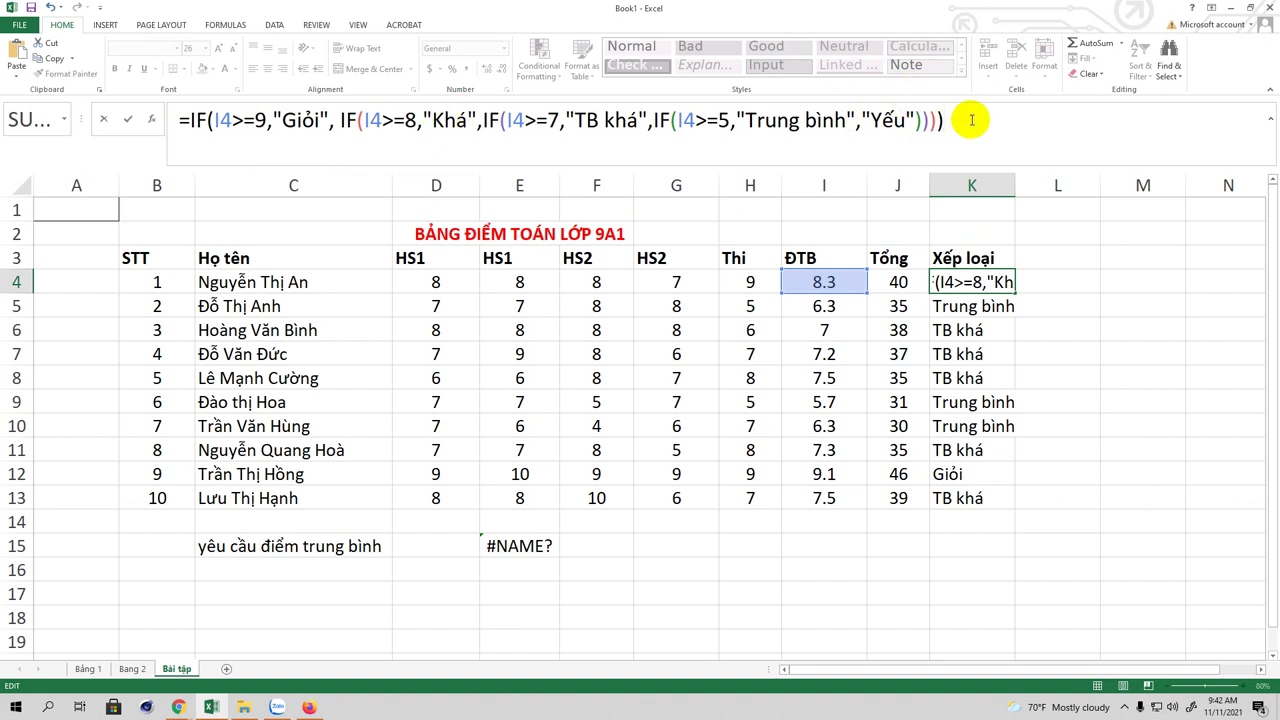
{"action": "key", "text": "Return"}
{"action": "left_click", "coordinate": [993, 282]}
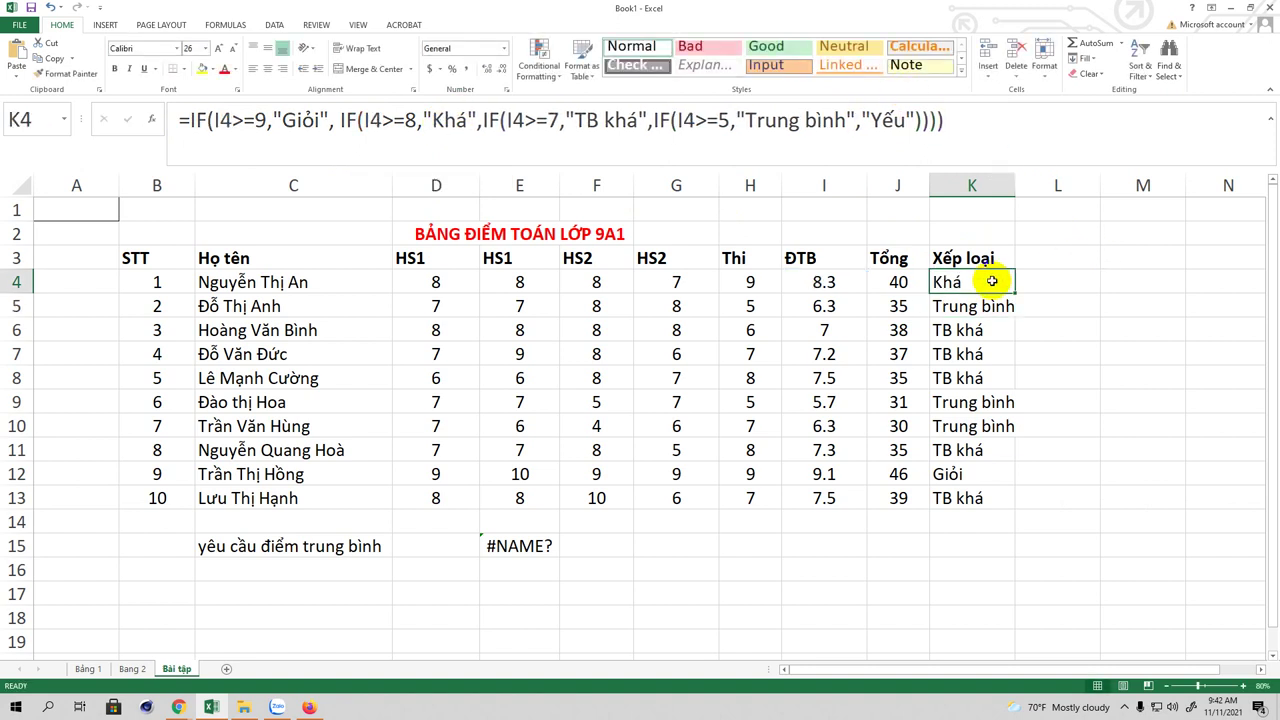
{"action": "left_click_drag", "start_coordinate": [1013, 293], "coordinate": [1001, 499]}
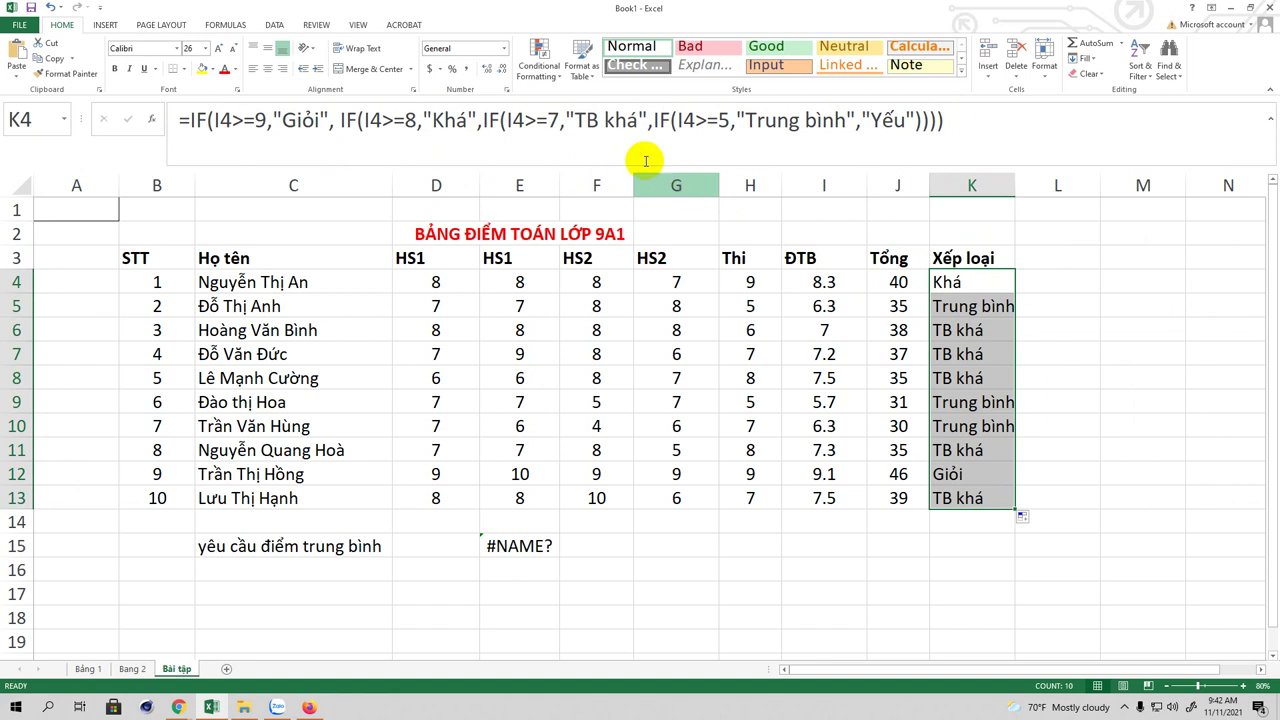
Step: Change "TB khá" to "TB Khá" in the formula and refill K4:K13
{"action": "left_click", "coordinate": [614, 122]}
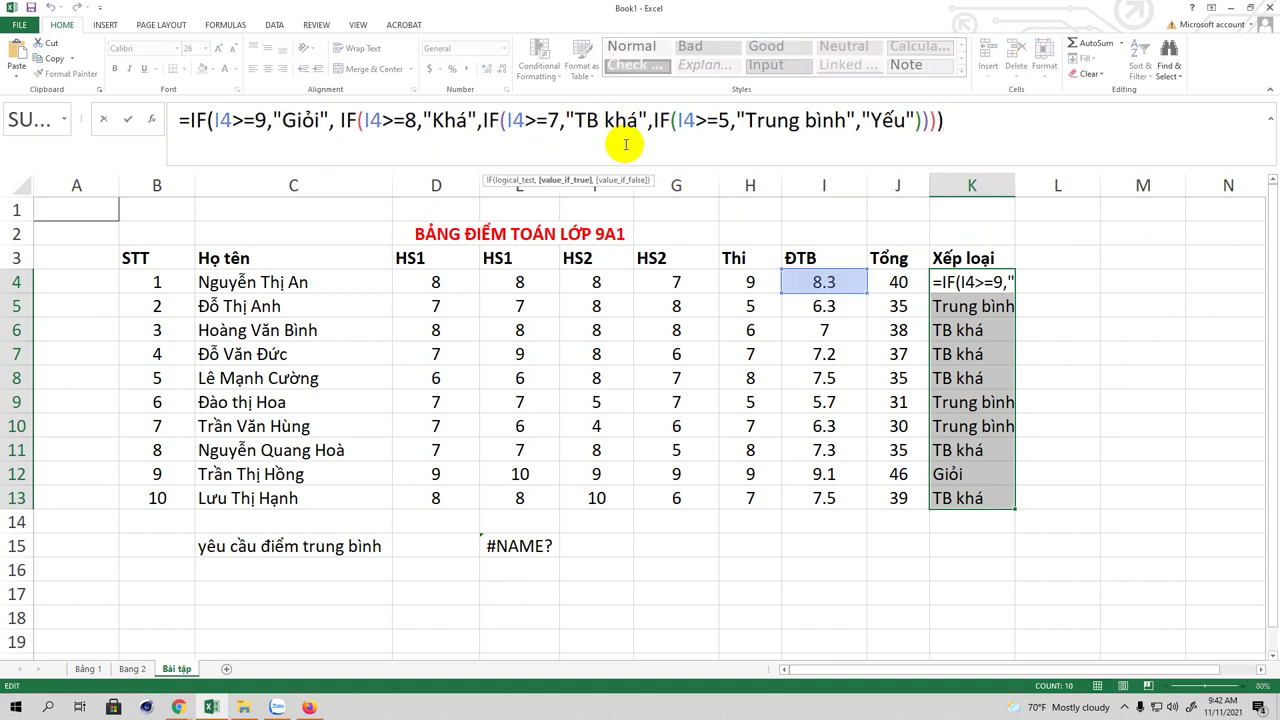
{"action": "key", "text": "BackSpace"}
{"action": "type", "text": "K"}
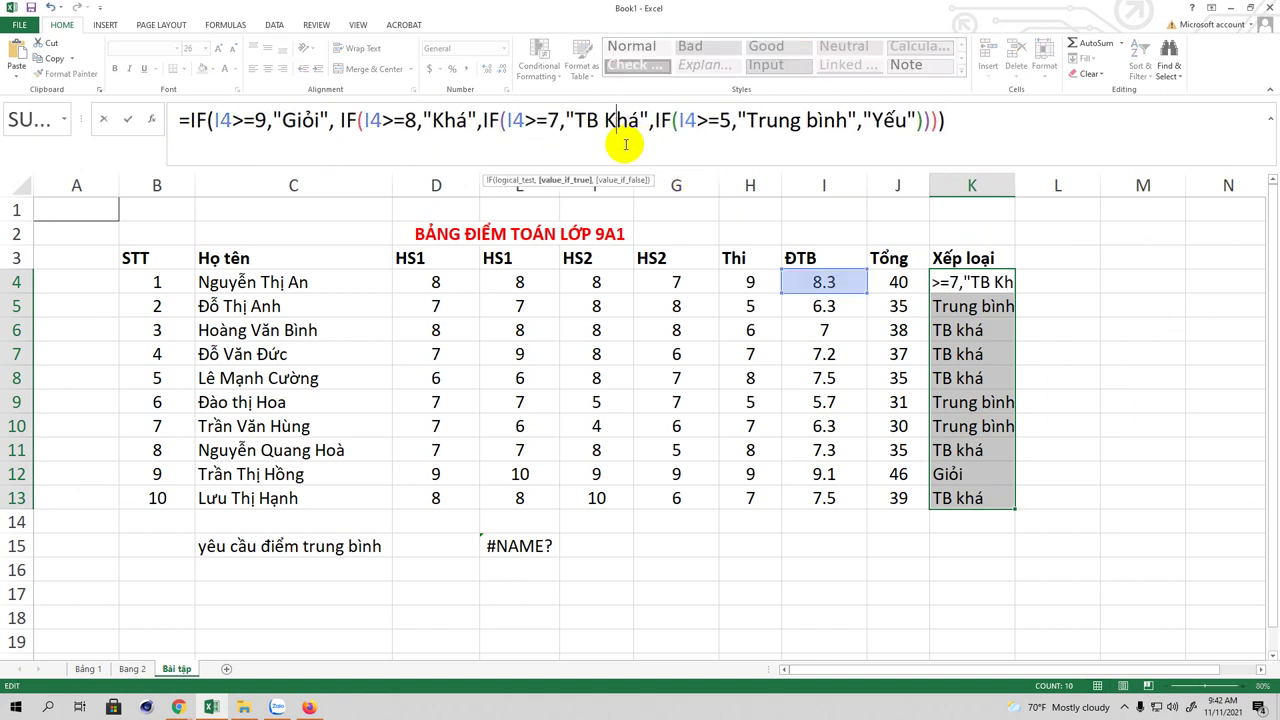
{"action": "left_click", "coordinate": [966, 122]}
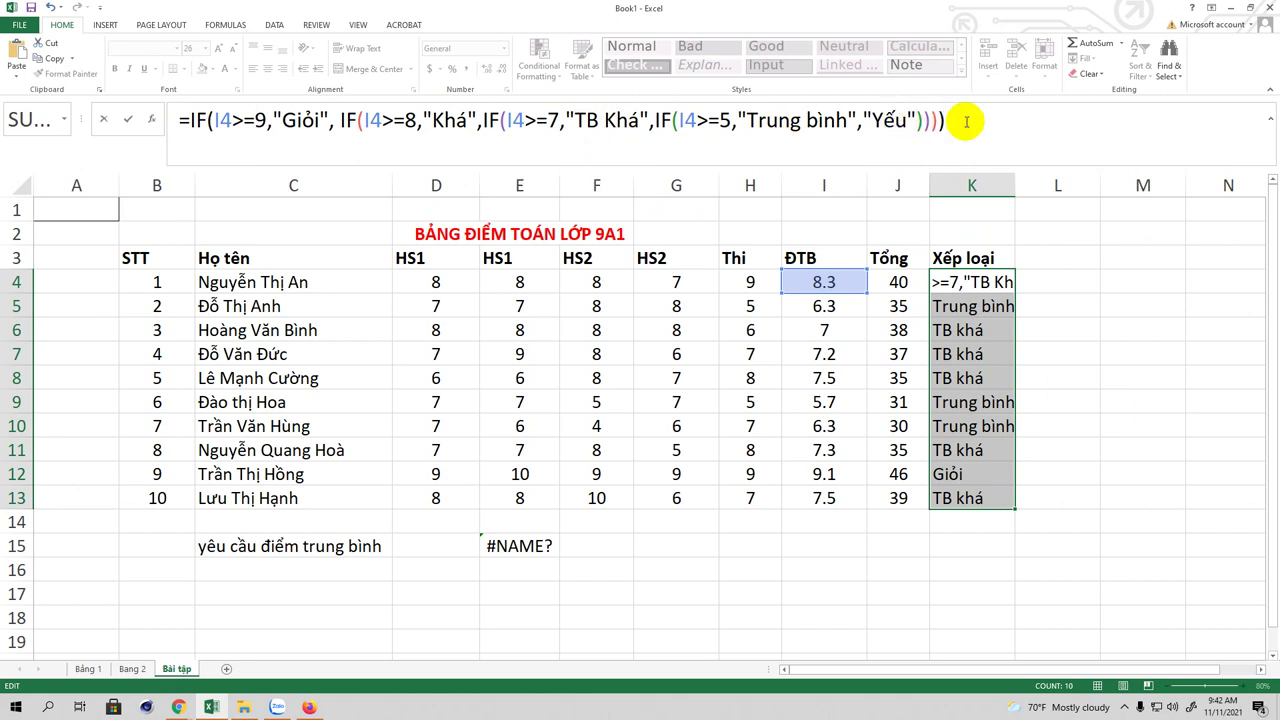
{"action": "key", "text": "Return"}
{"action": "left_click", "coordinate": [980, 280]}
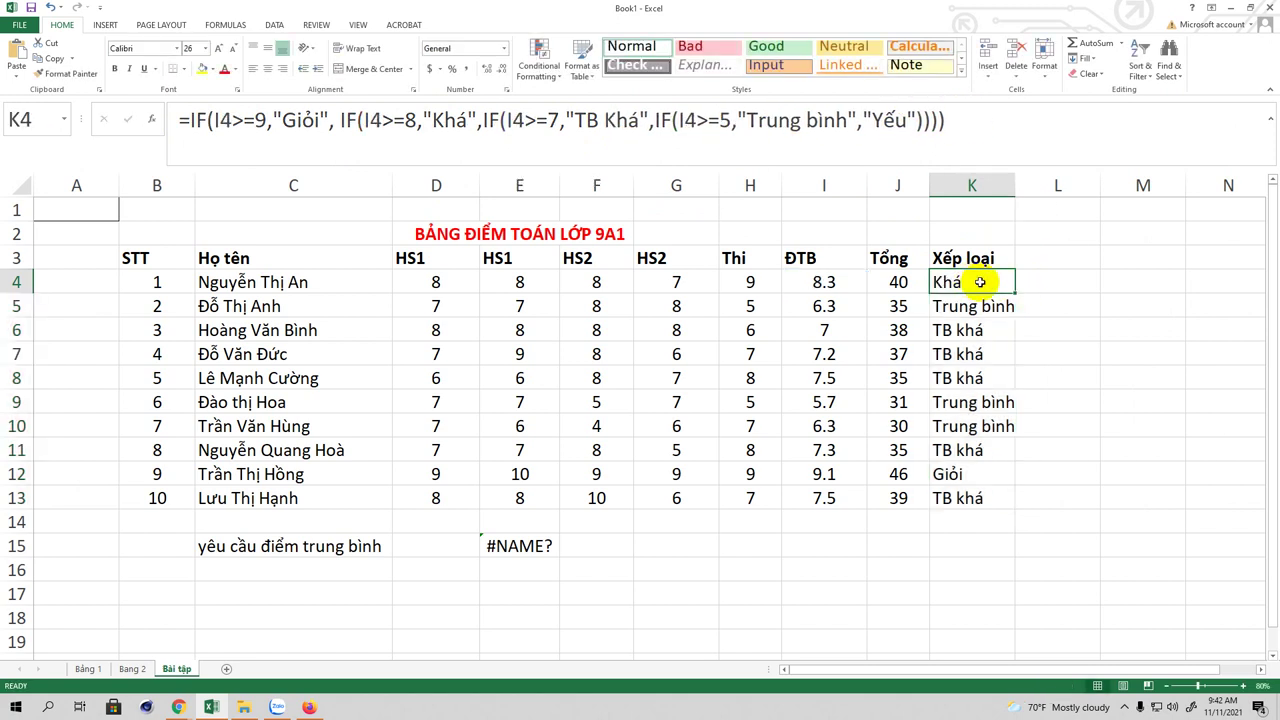
{"action": "left_click_drag", "start_coordinate": [1013, 292], "coordinate": [1012, 384]}
{"action": "left_click_drag", "start_coordinate": [1010, 487], "coordinate": [1008, 498]}
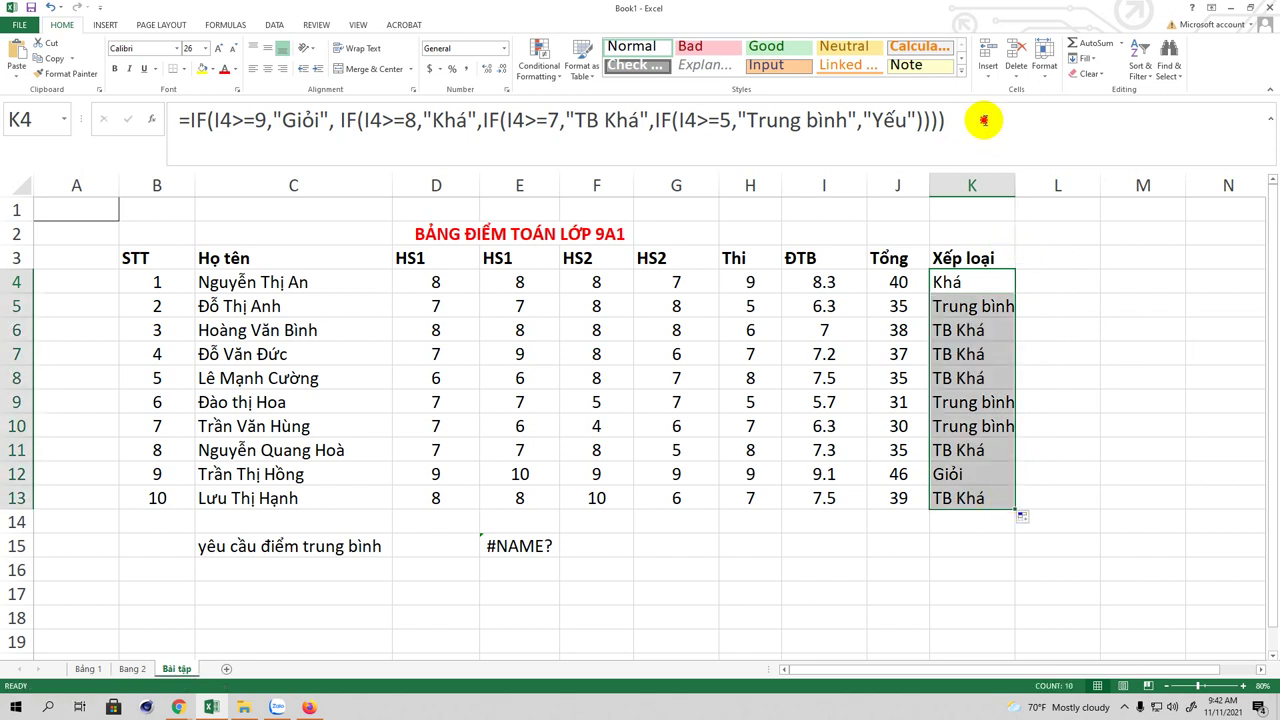
{"action": "left_click", "coordinate": [986, 121]}
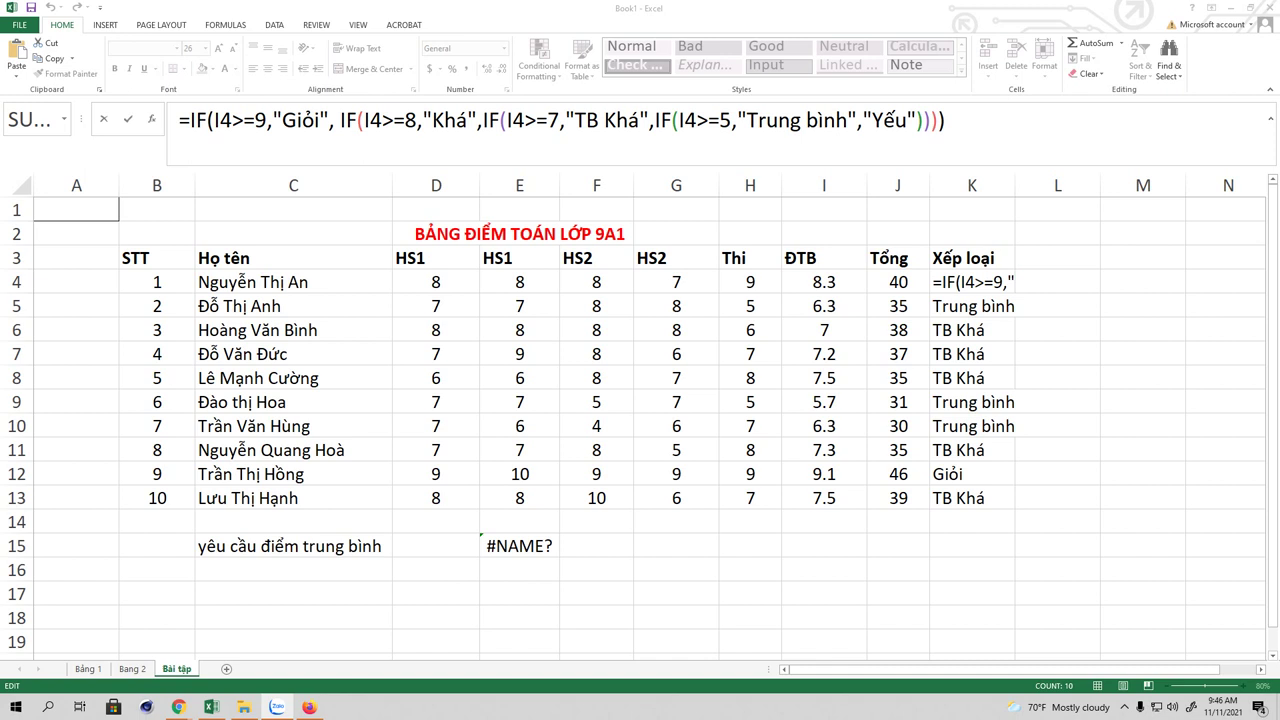
{"action": "key", "text": "alt+Tab"}
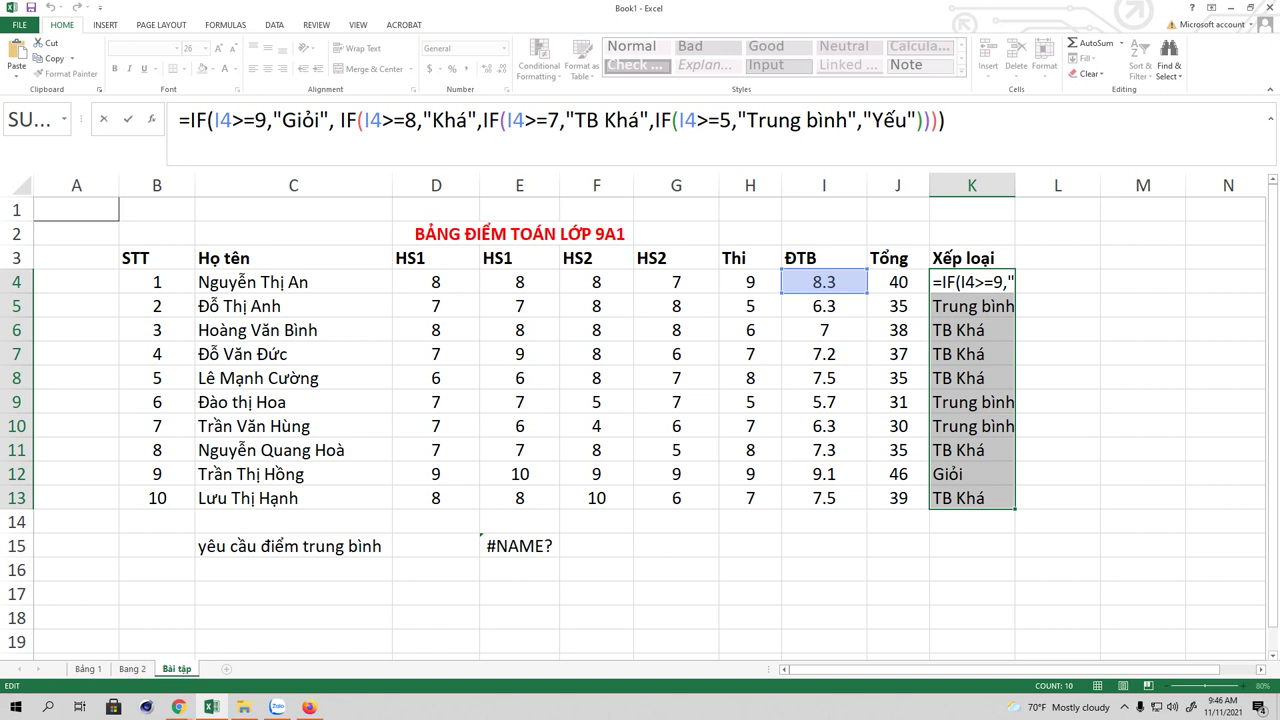
{"action": "key", "text": "alt+Tab"}
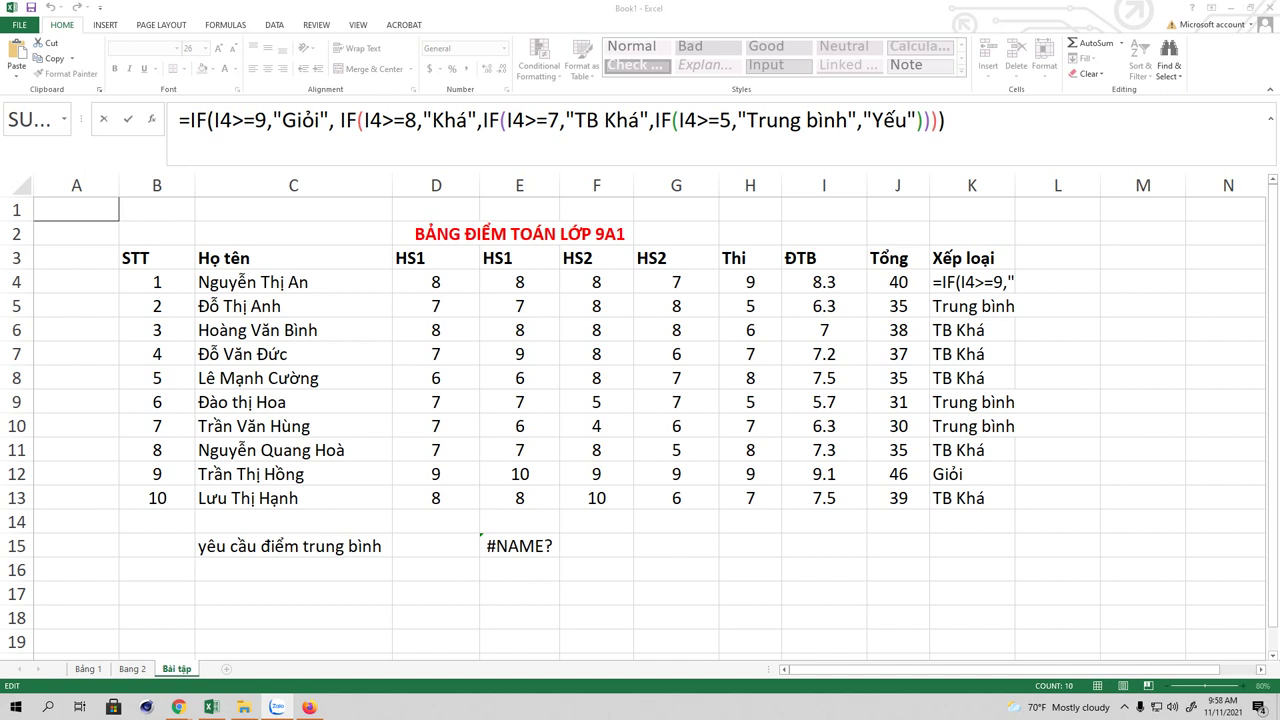
Step: Commit the nested IF formula in K4 so it shows Khá, check K6, then switch to Zalo
{"action": "key", "text": "alt+Tab"}
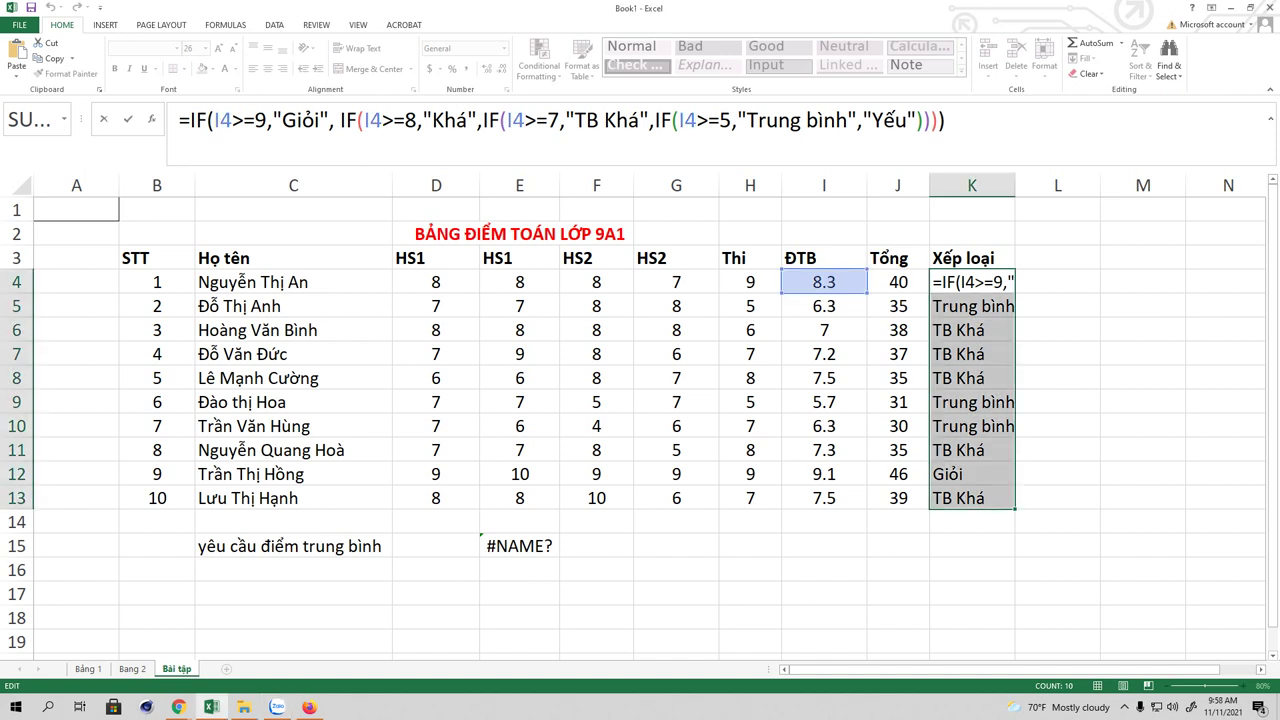
{"action": "key", "text": "alt+Tab"}
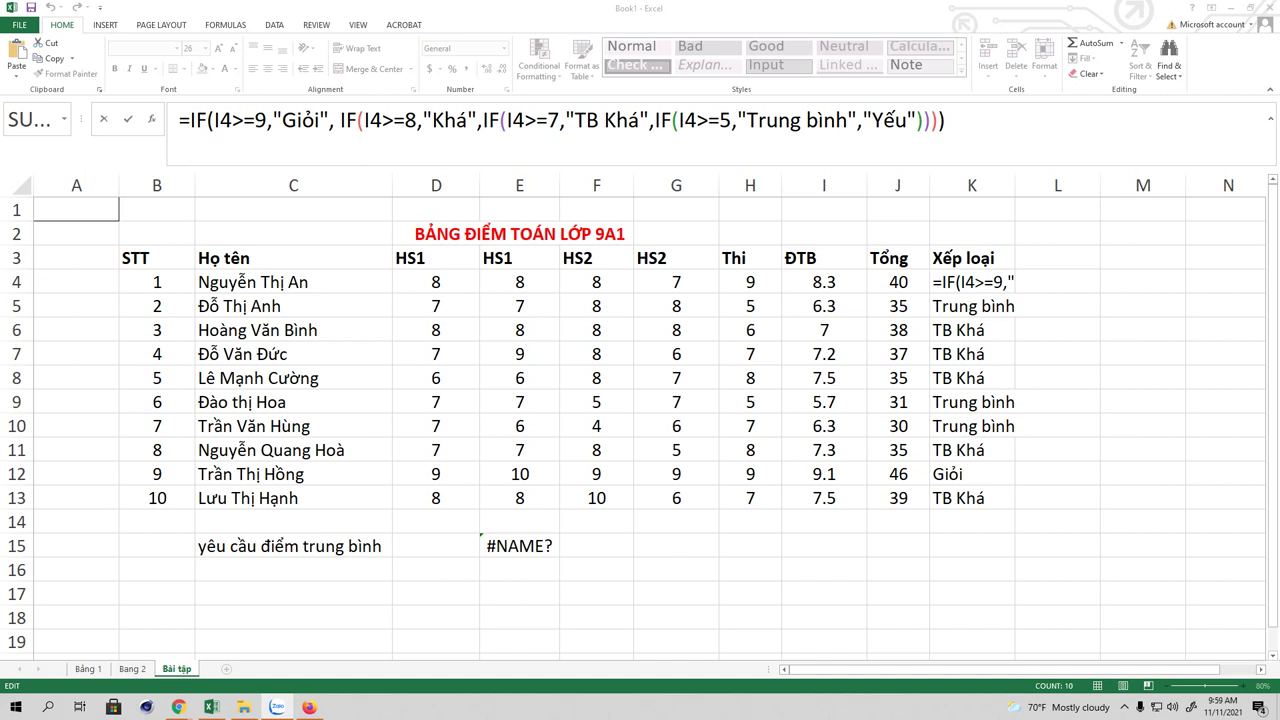
{"action": "left_click", "coordinate": [1210, 348]}
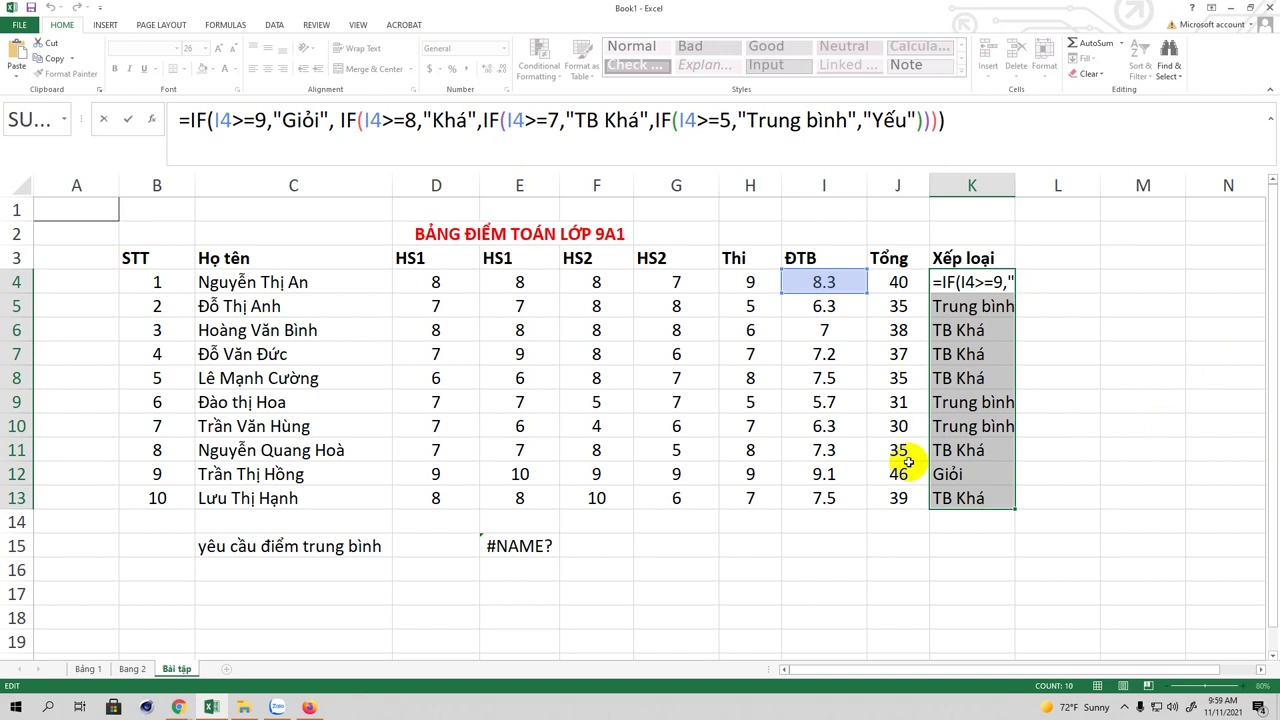
{"action": "left_click", "coordinate": [938, 309]}
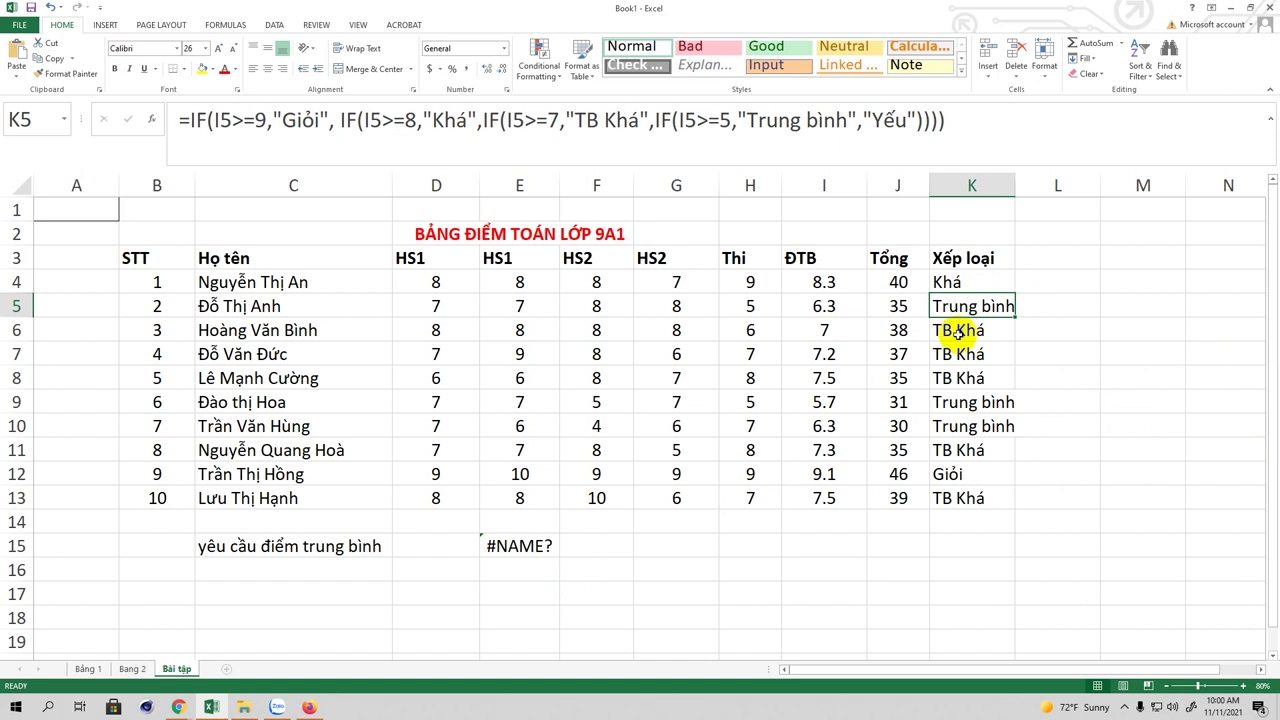
{"action": "left_click", "coordinate": [958, 335]}
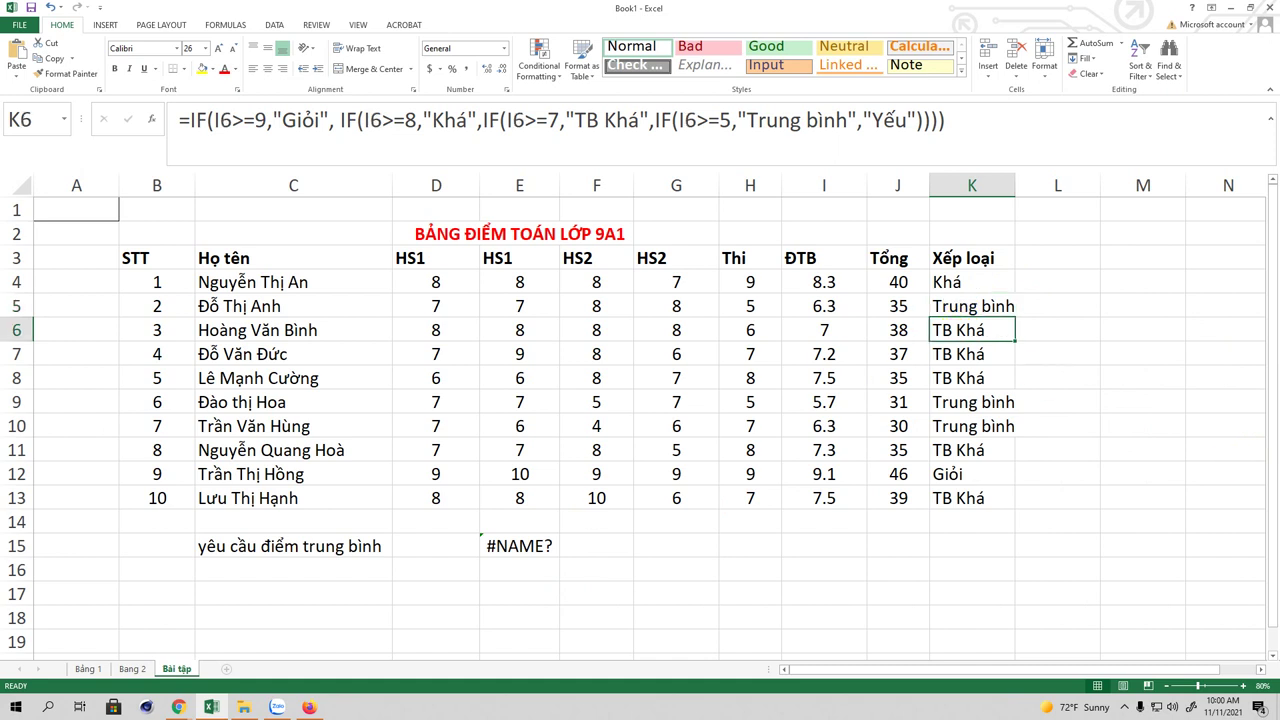
{"action": "left_click", "coordinate": [277, 707]}
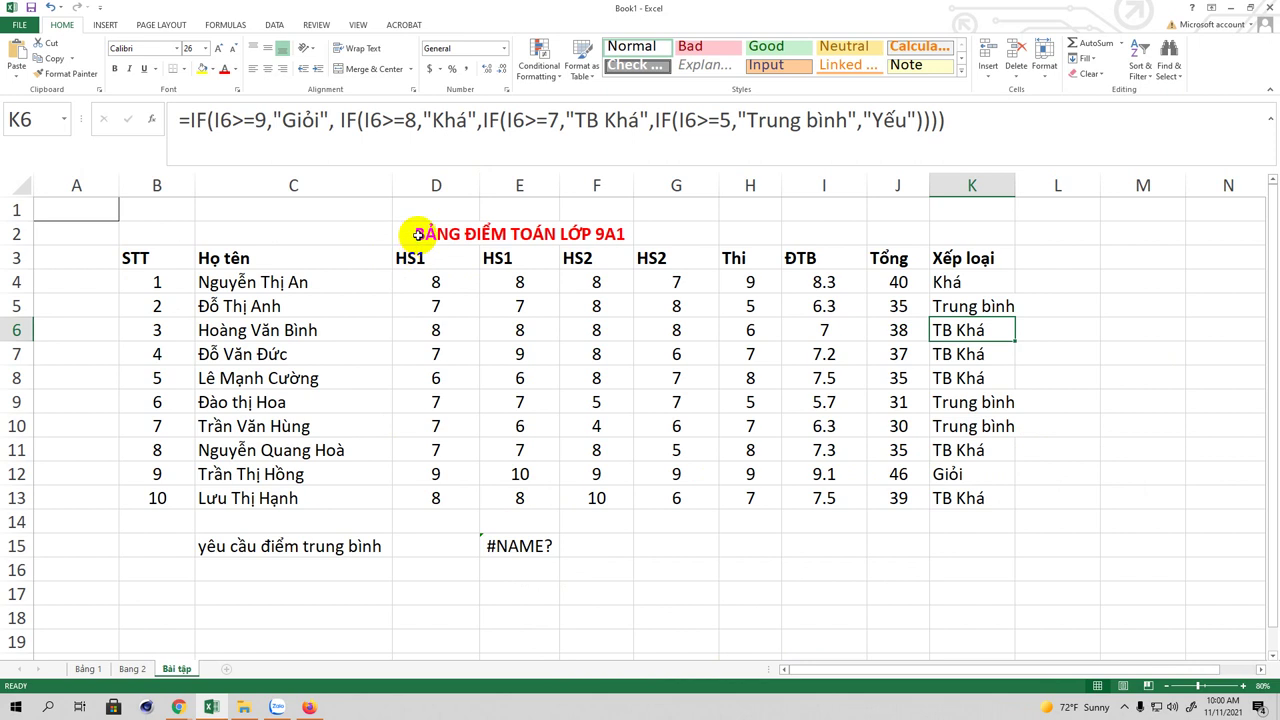
Step: Clear the old title in D2:F2 and type 'BẢNG LƯƠNG TRONG CƠ QUAN' as the new title
{"action": "left_click", "coordinate": [450, 234]}
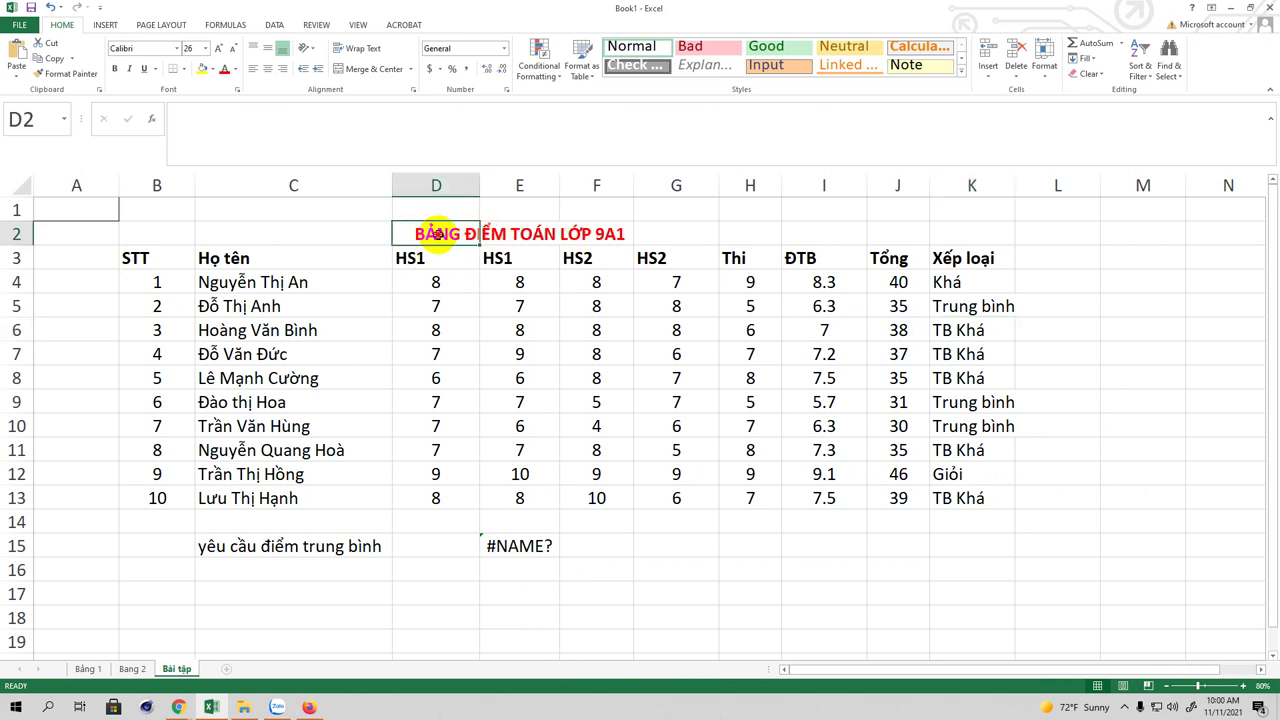
{"action": "left_click_drag", "start_coordinate": [628, 240], "coordinate": [448, 240]}
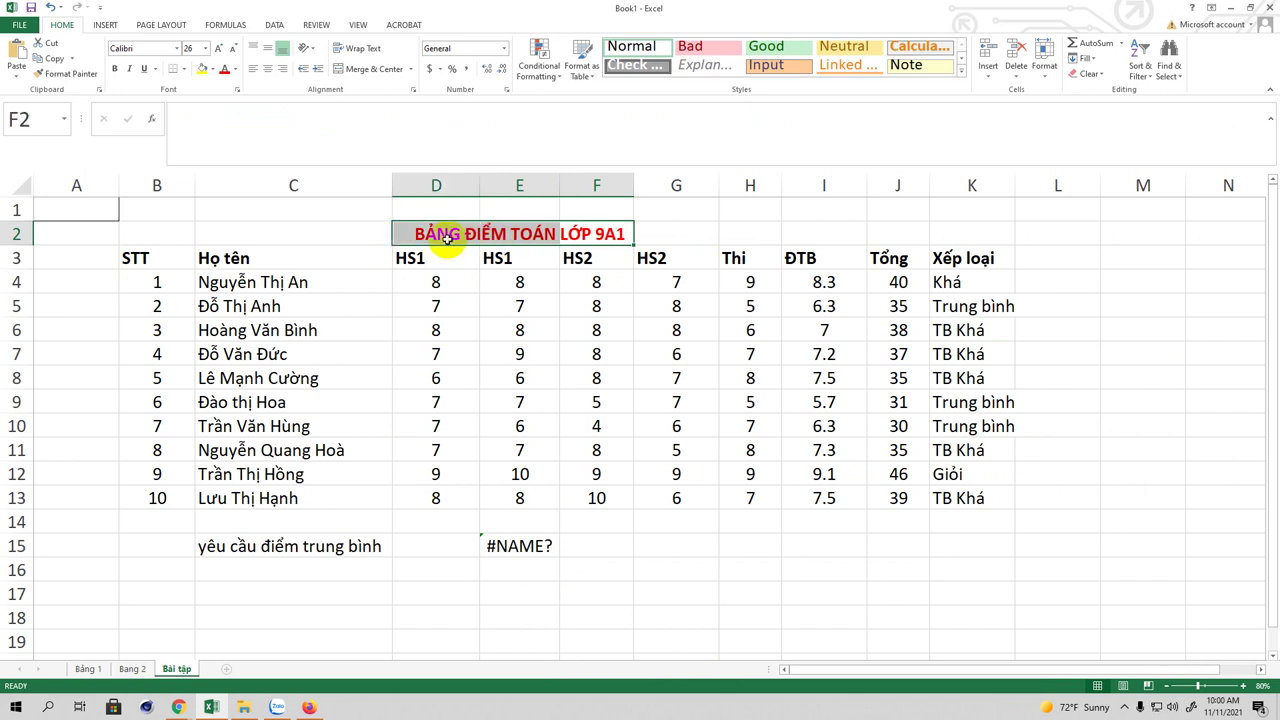
{"action": "key", "text": "Delete"}
{"action": "type", "text": "BaNG"}
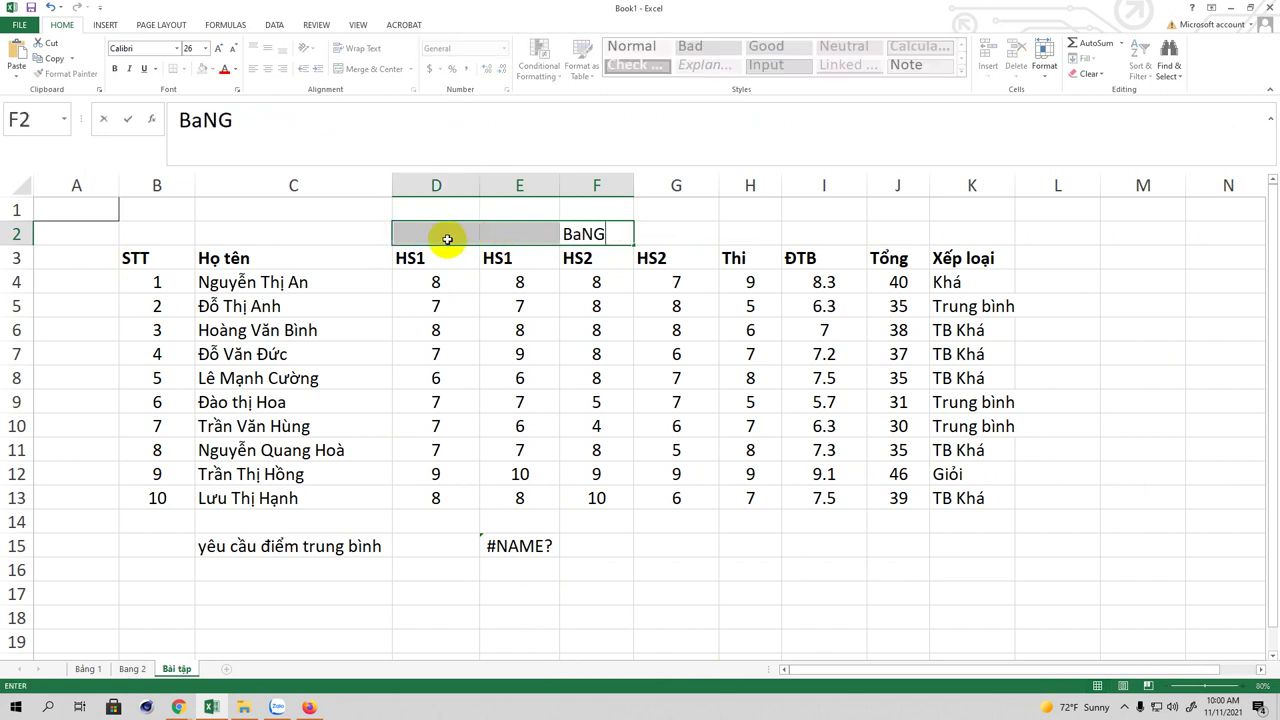
{"action": "key", "text": "BackSpace"}
{"action": "key", "text": "BackSpace"}
{"action": "key", "text": "BackSpace"}
{"action": "key", "text": "BackSpace"}
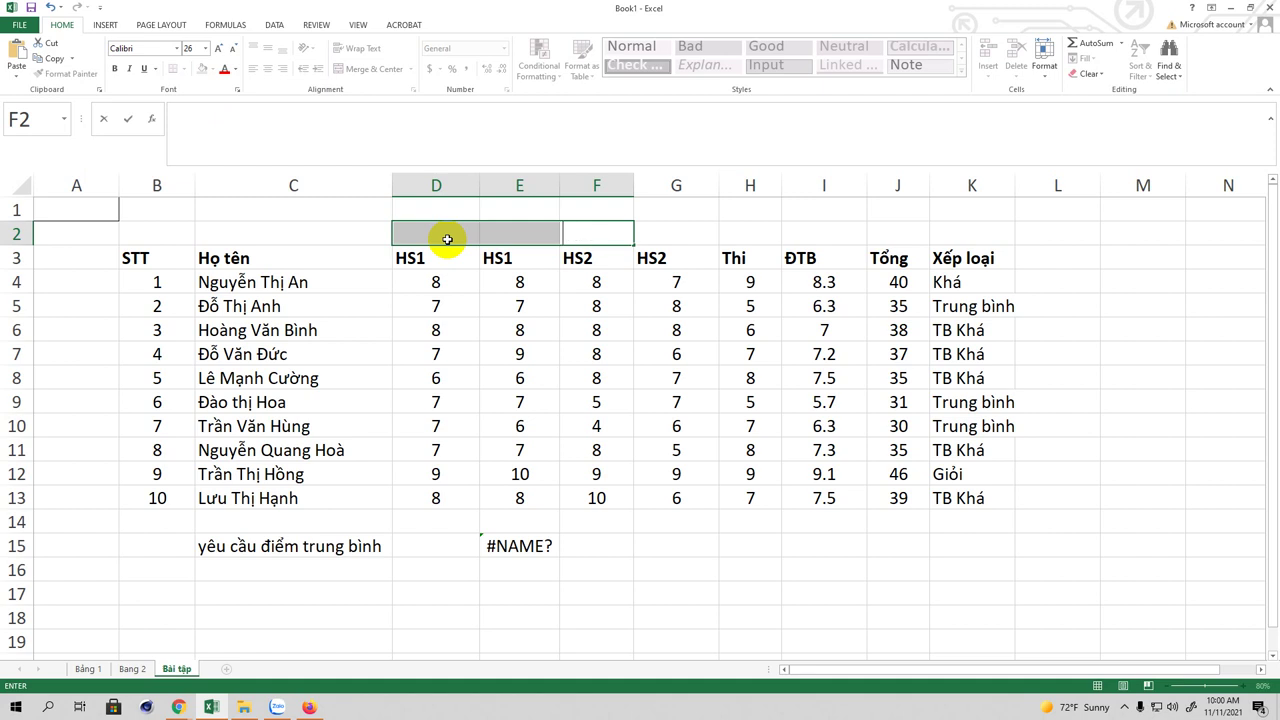
{"action": "type", "text": "bang"}
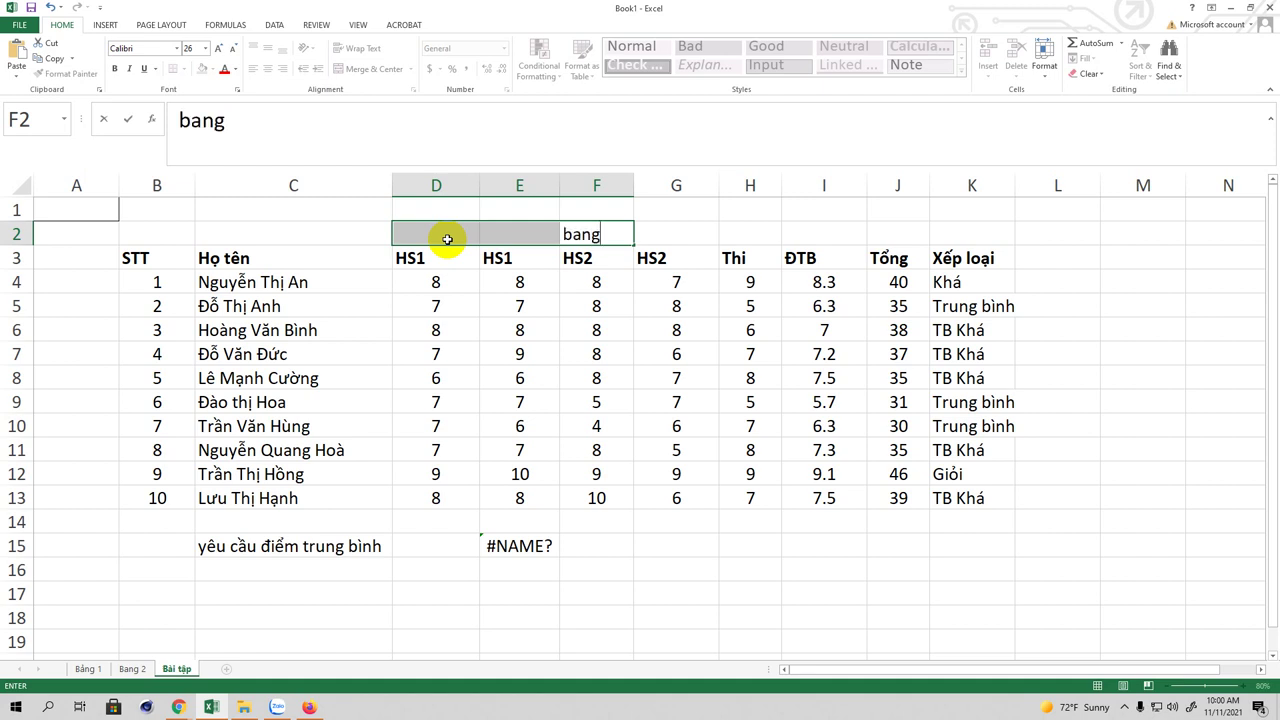
{"action": "key", "text": "BackSpace"}
{"action": "key", "text": "BackSpace"}
{"action": "key", "text": "BackSpace"}
{"action": "key", "text": "BackSpace"}
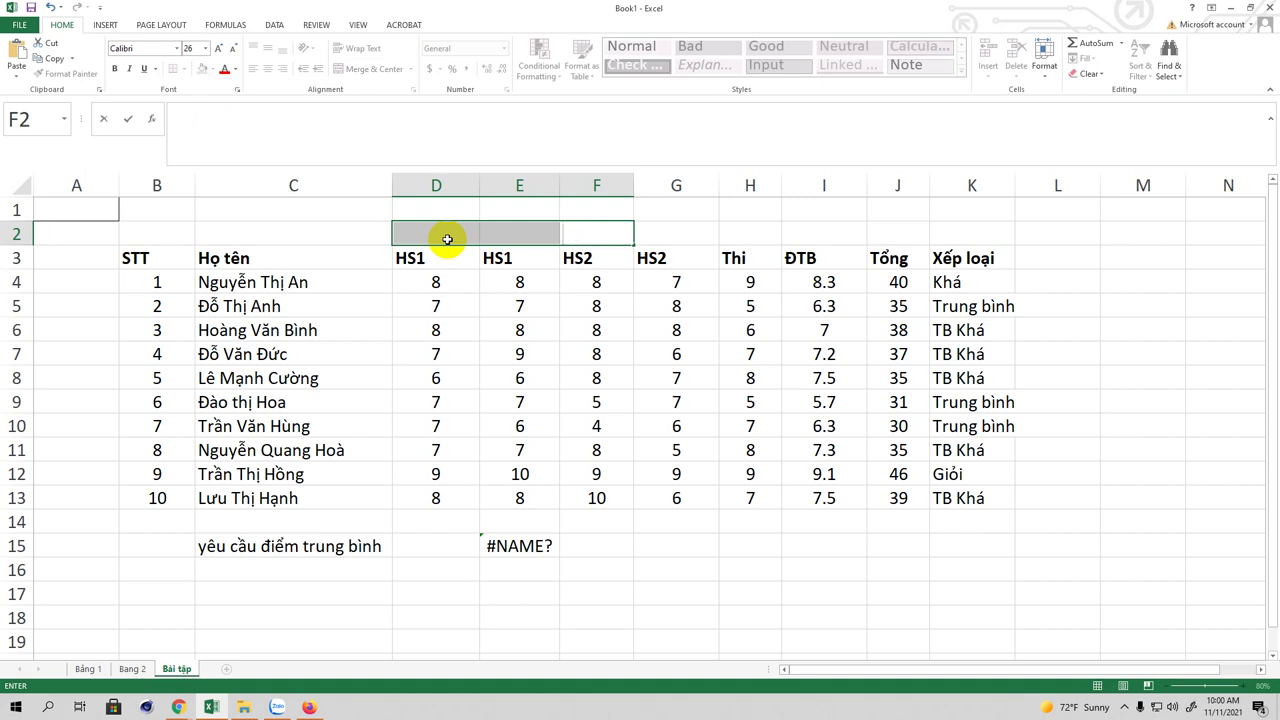
{"action": "type", "text": "Ban"}
{"action": "key", "text": "BackSpace"}
{"action": "key", "text": "BackSpace"}
{"action": "type", "text": "ANGR"}
{"action": "type", "text": " LƯƠNG"}
{"action": "type", "text": " TRO"}
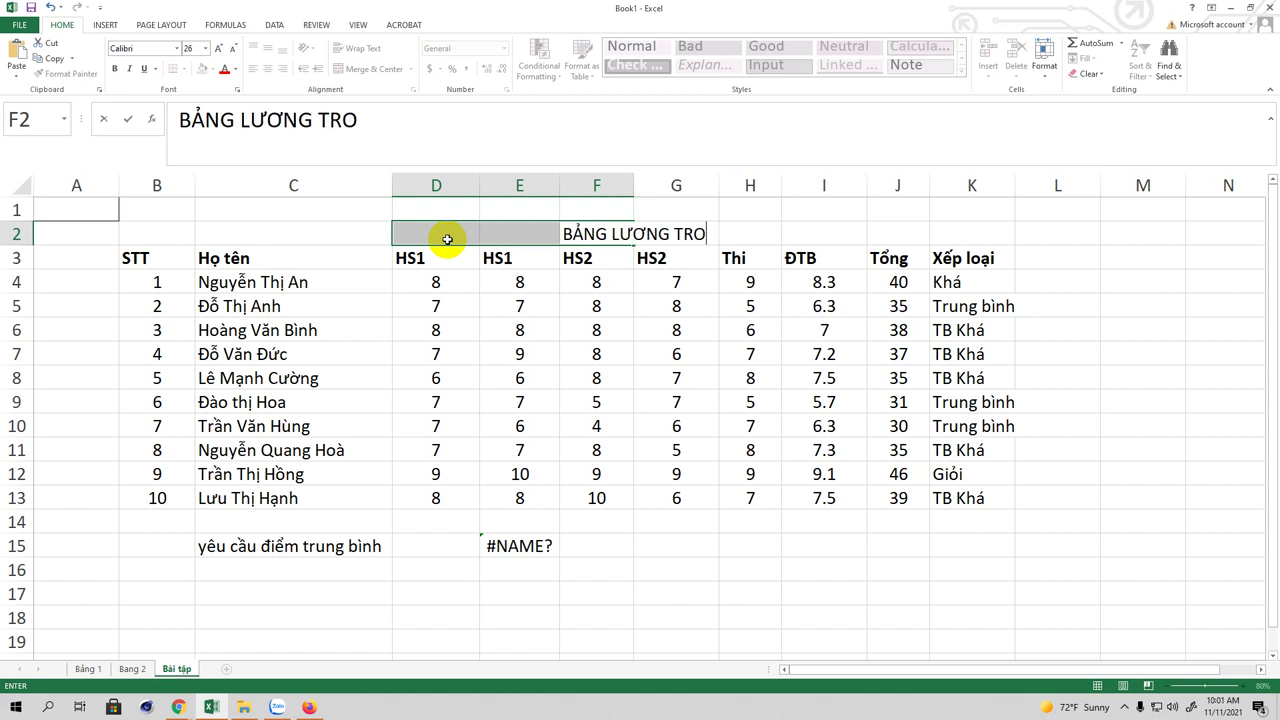
{"action": "type", "text": "NG CƠ QUAN"}
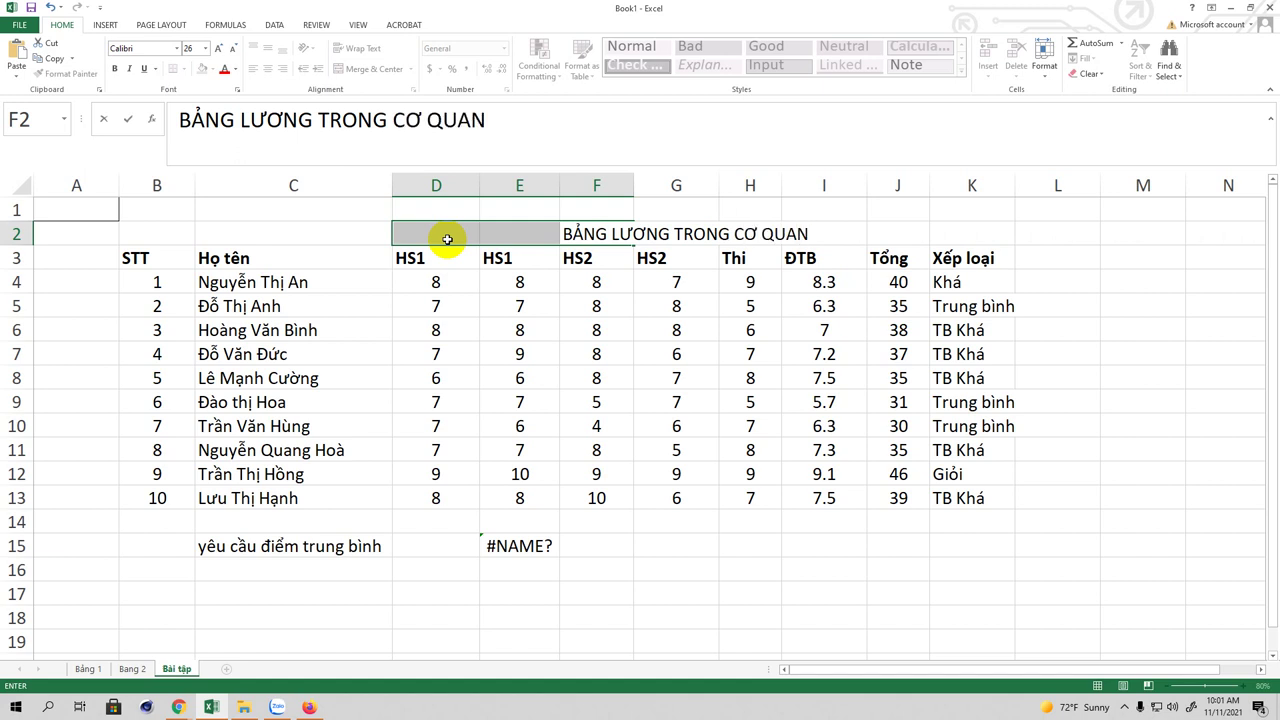
{"action": "left_click", "coordinate": [517, 120]}
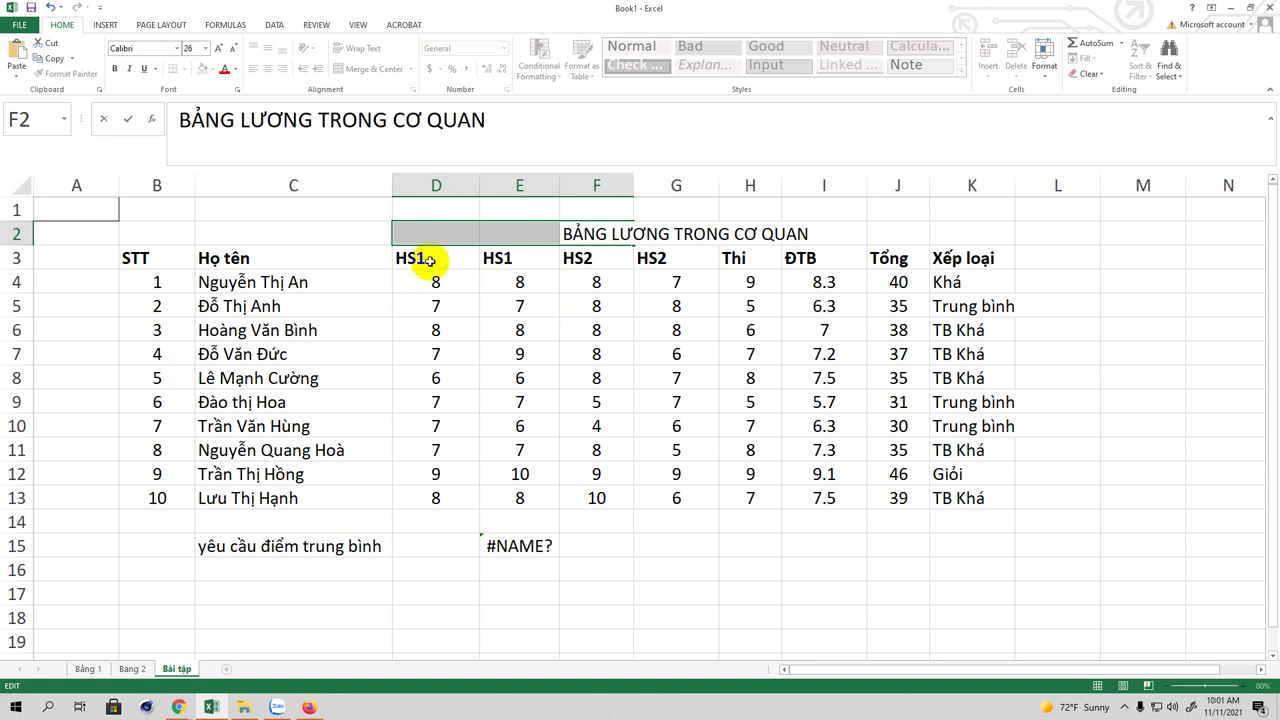
Step: Clear the old score data in D4:K13 and rename header D3 to Giới tính
{"action": "left_click_drag", "start_coordinate": [435, 283], "coordinate": [960, 492]}
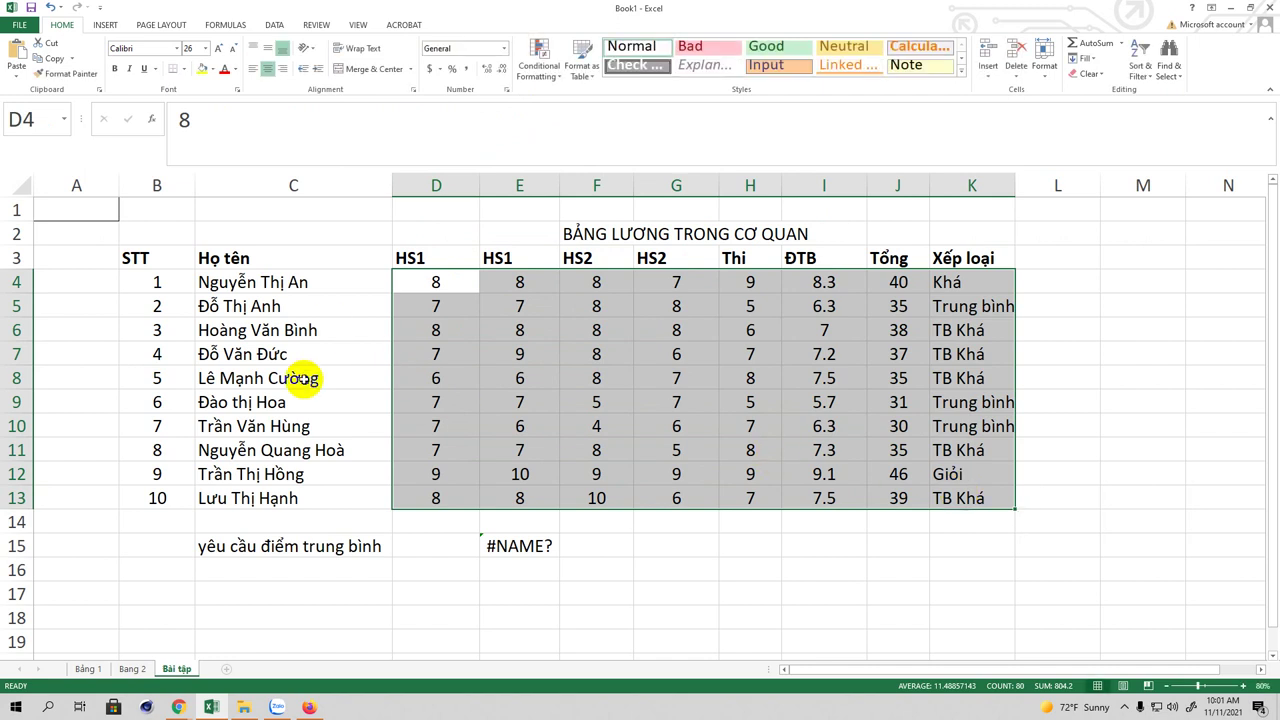
{"action": "key", "text": "Delete"}
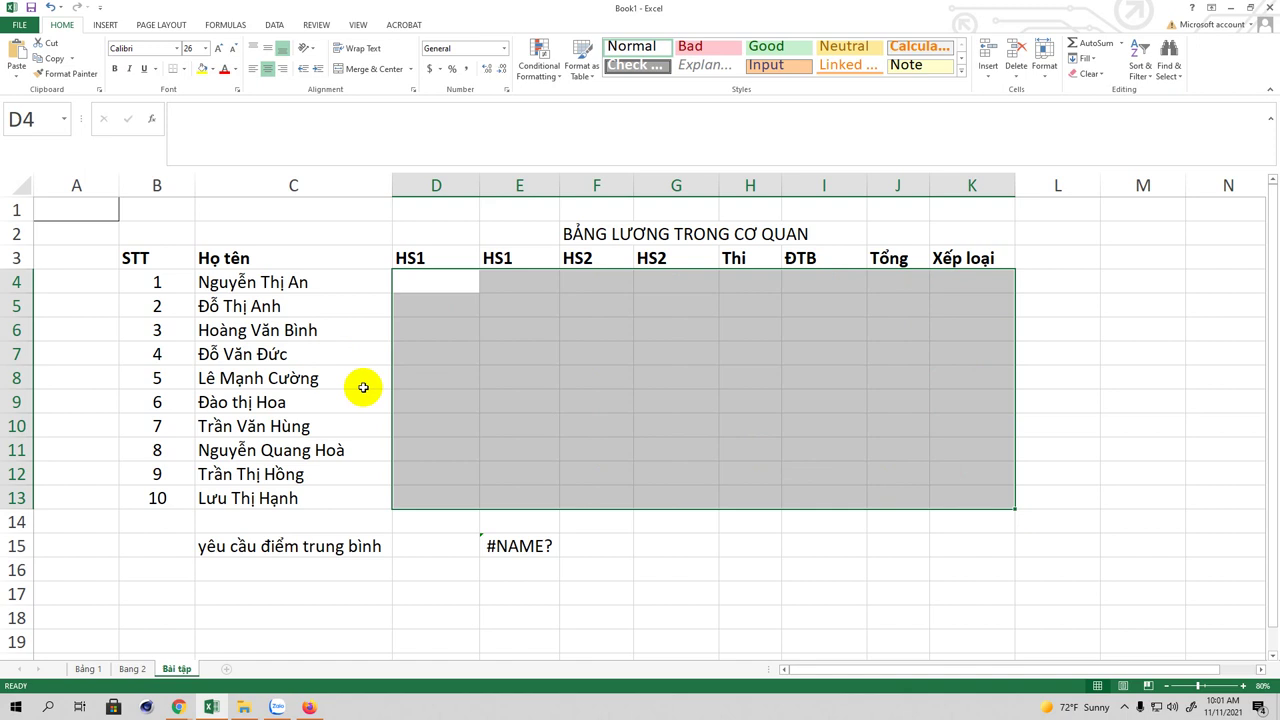
{"action": "left_click", "coordinate": [415, 258]}
{"action": "key", "text": "Delete"}
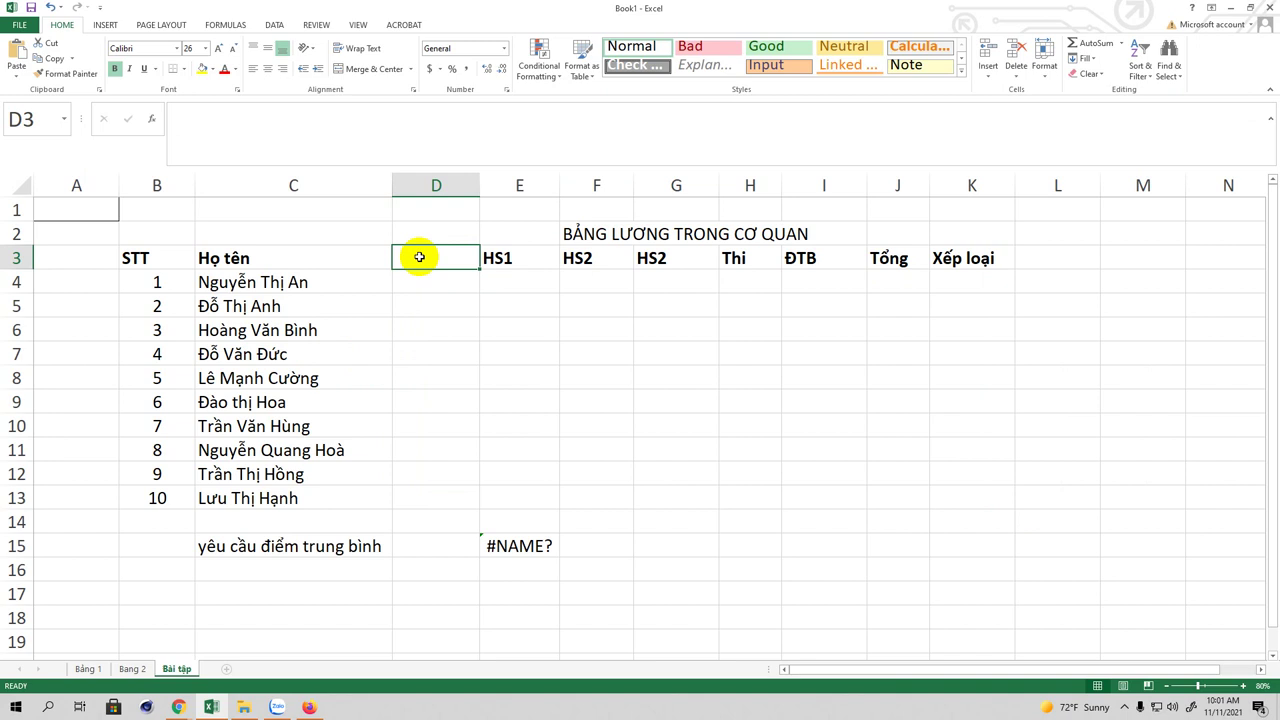
{"action": "type", "text": "Giơ"}
{"action": "type", "text": "i"}
{"action": "type", "text": " tính"}
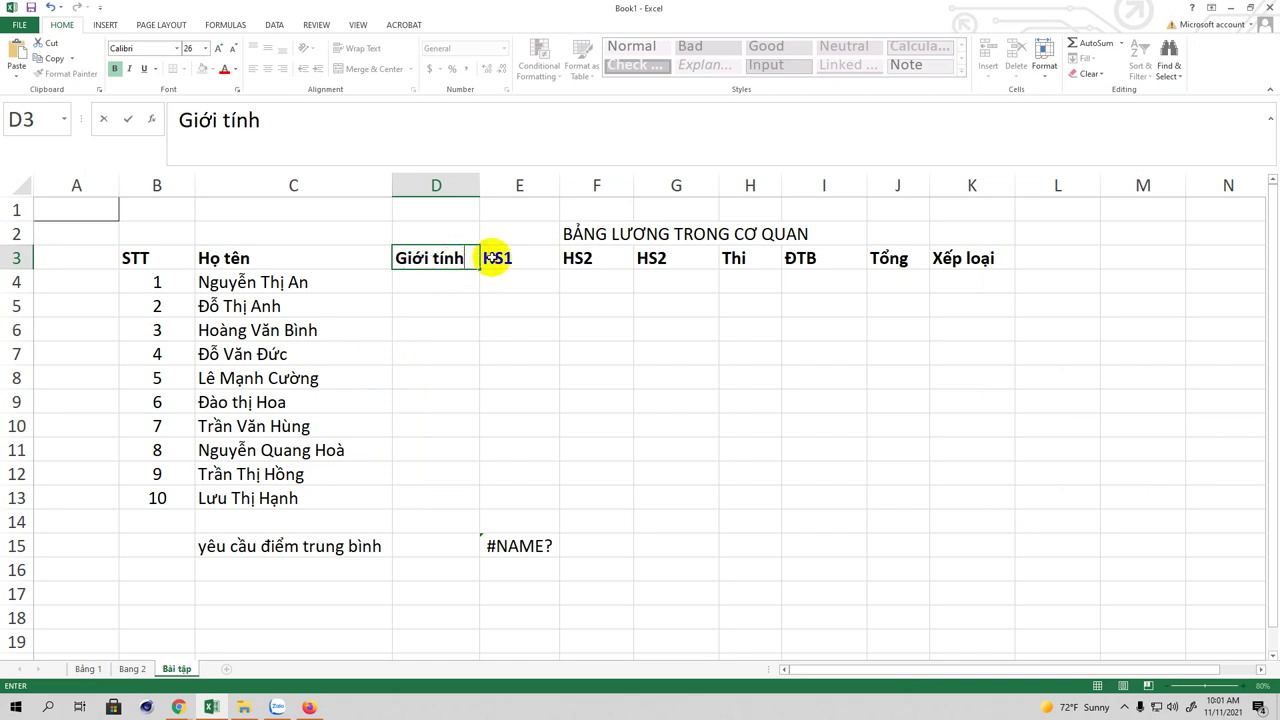
{"action": "left_click", "coordinate": [516, 257]}
Step: Rename E3 to Chức vụ and F3 to Ngày công, widening column F to fit
{"action": "key", "text": "Delete"}
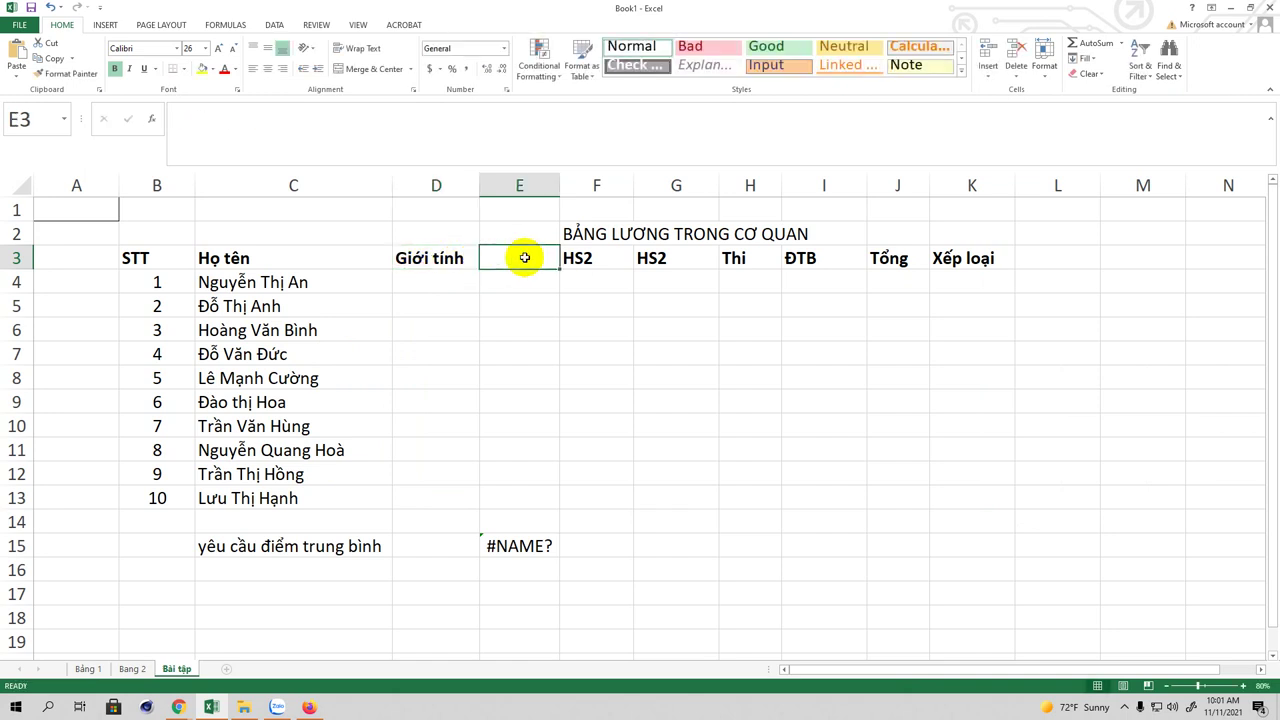
{"action": "type", "text": "Chức"}
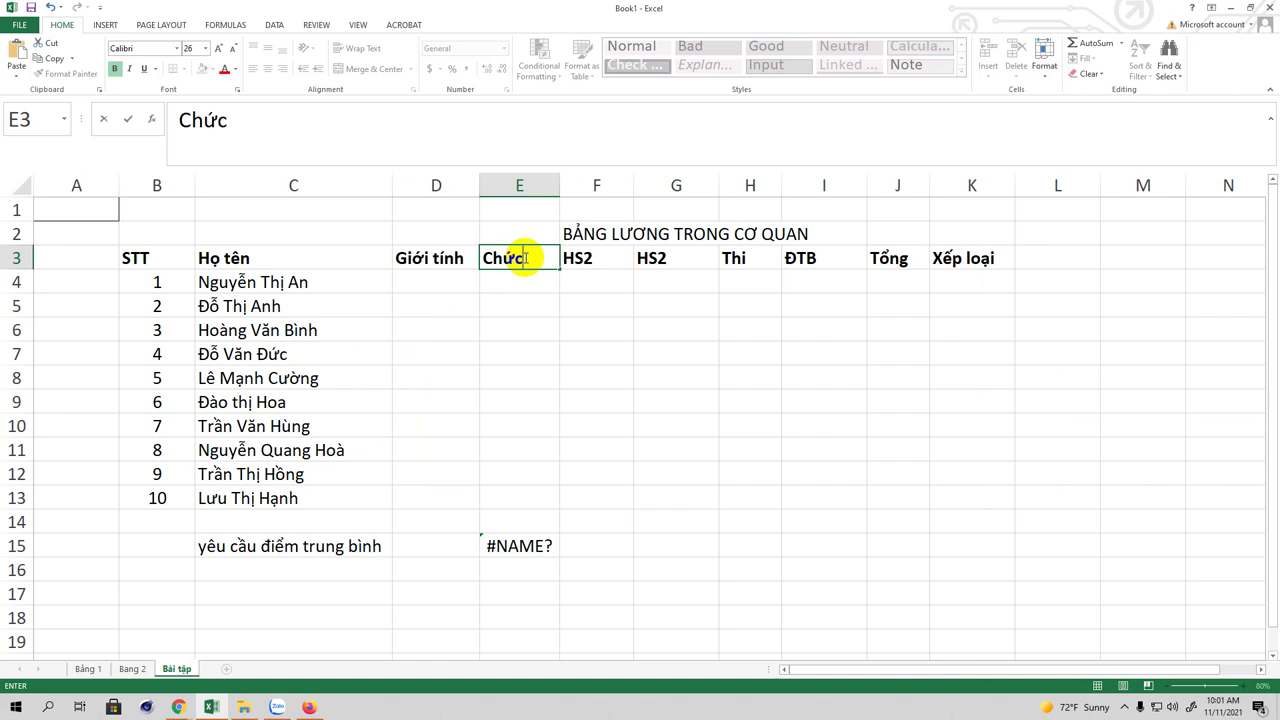
{"action": "type", "text": " vụ"}
{"action": "left_click", "coordinate": [594, 258]}
{"action": "key", "text": "Delete"}
{"action": "type", "text": "Ngay"}
{"action": "type", "text": " công"}
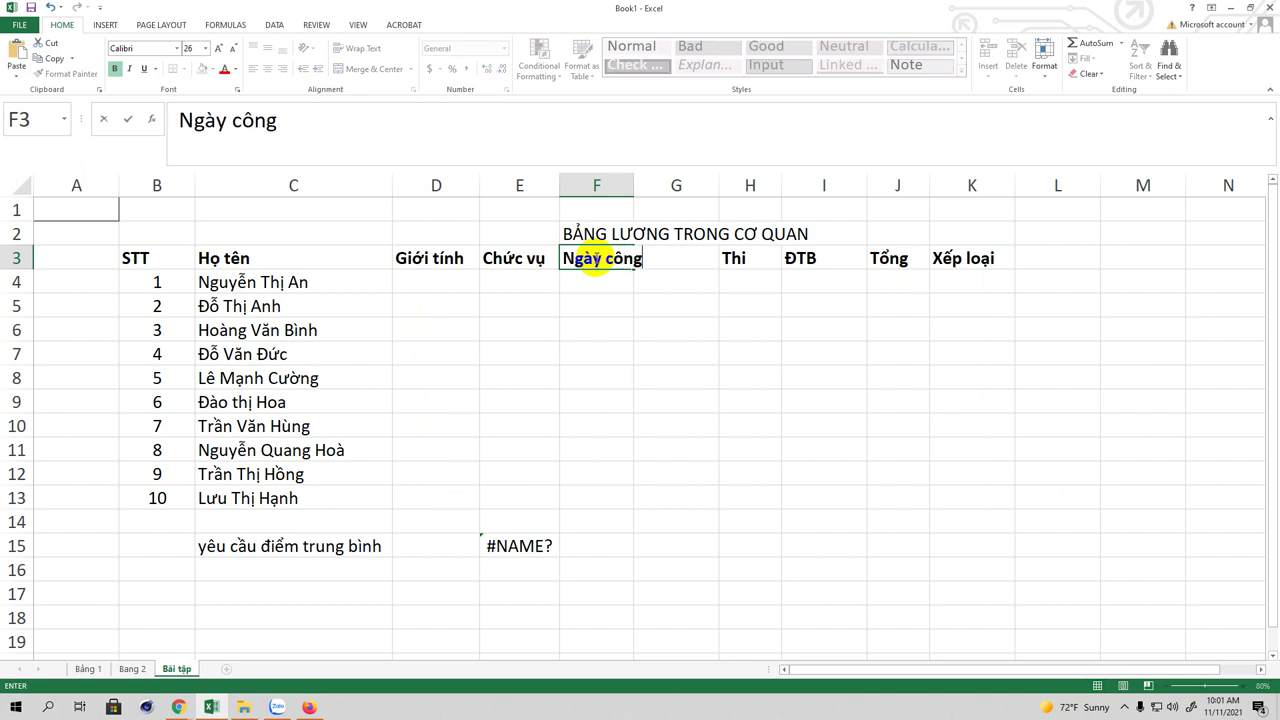
{"action": "left_click", "coordinate": [666, 280]}
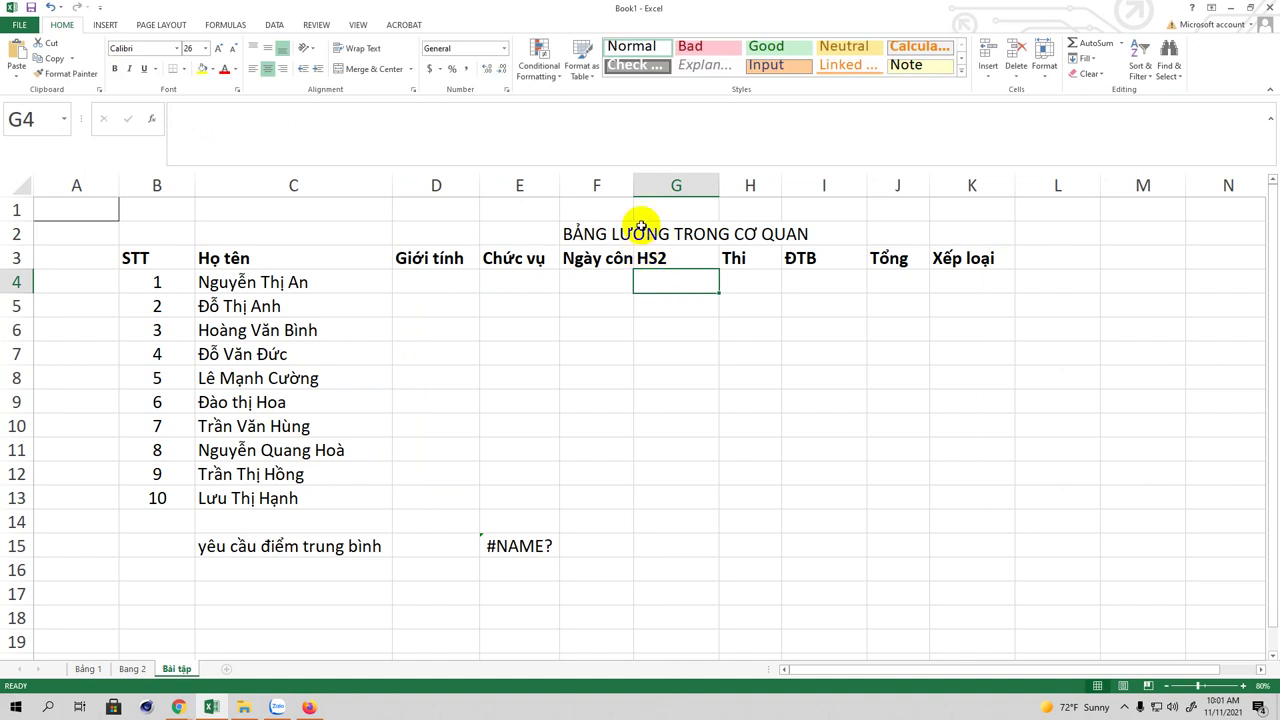
{"action": "left_click_drag", "start_coordinate": [634, 184], "coordinate": [679, 184]}
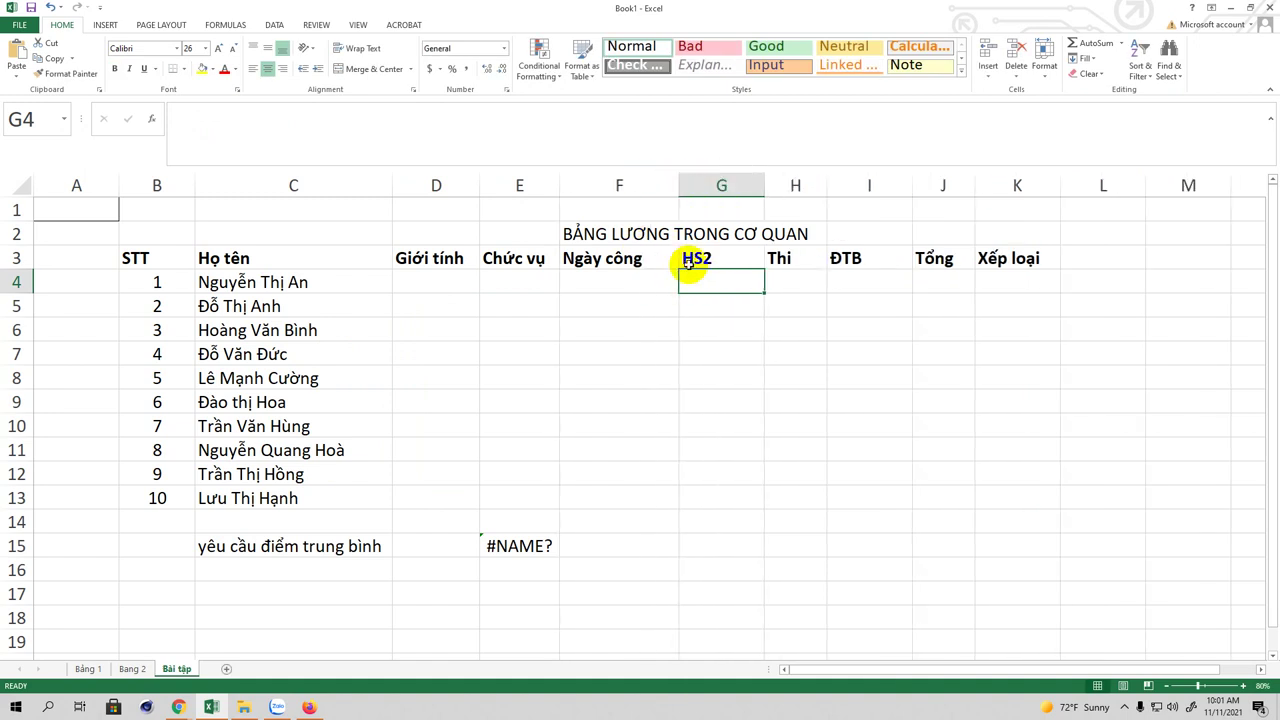
Step: Replace the G3 header with 'số ngày'
{"action": "left_click", "coordinate": [691, 259]}
{"action": "key", "text": "Delete"}
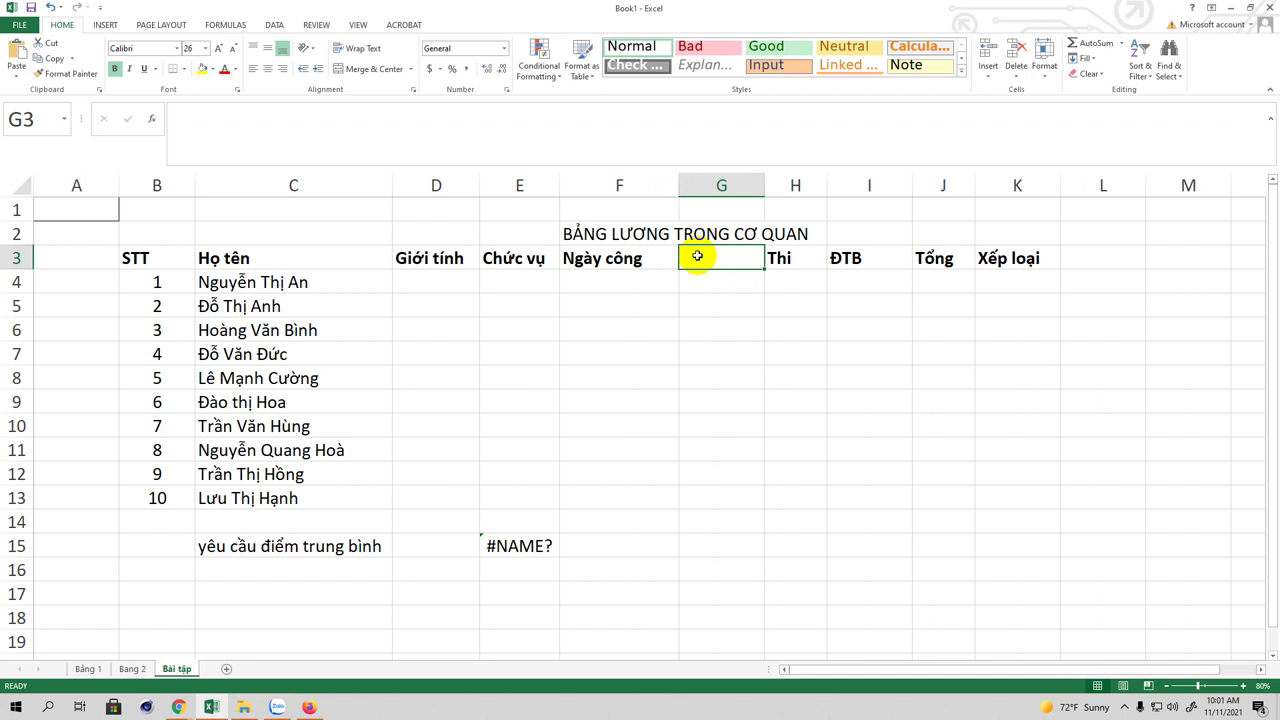
{"action": "type", "text": "s"}
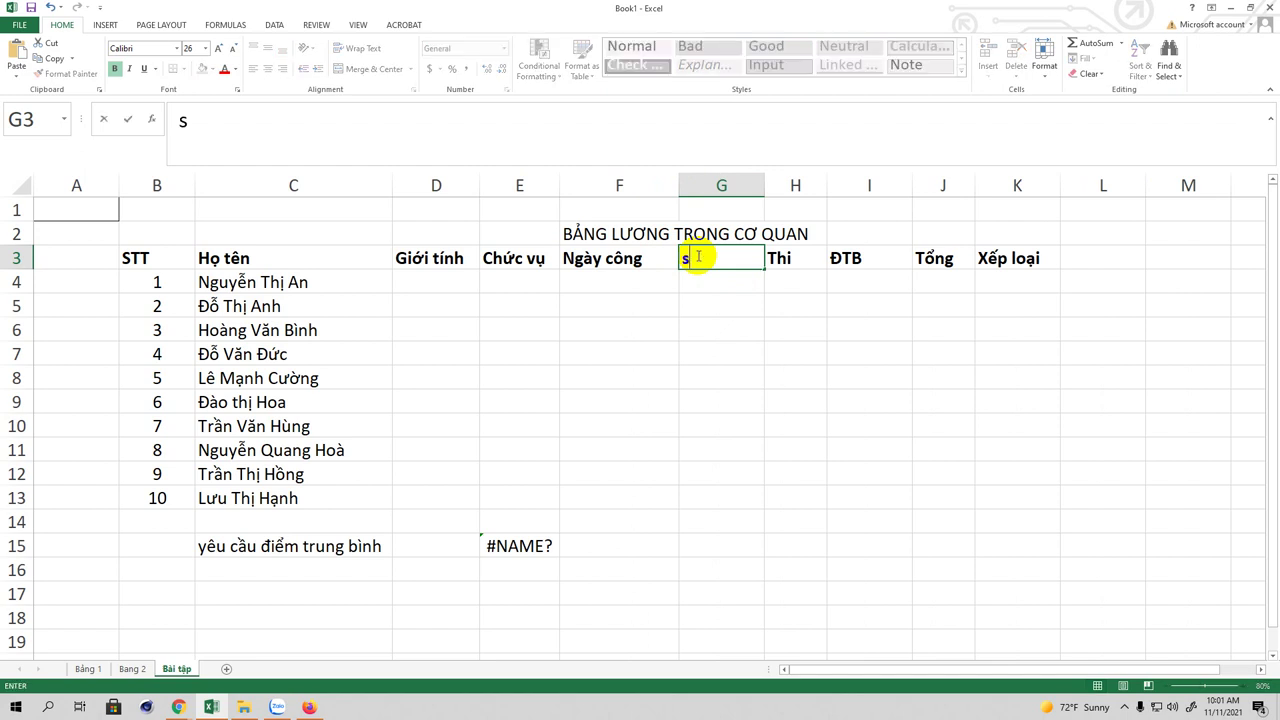
{"action": "type", "text": "ố ngày lam"}
{"action": "type", "text": "f viêc"}
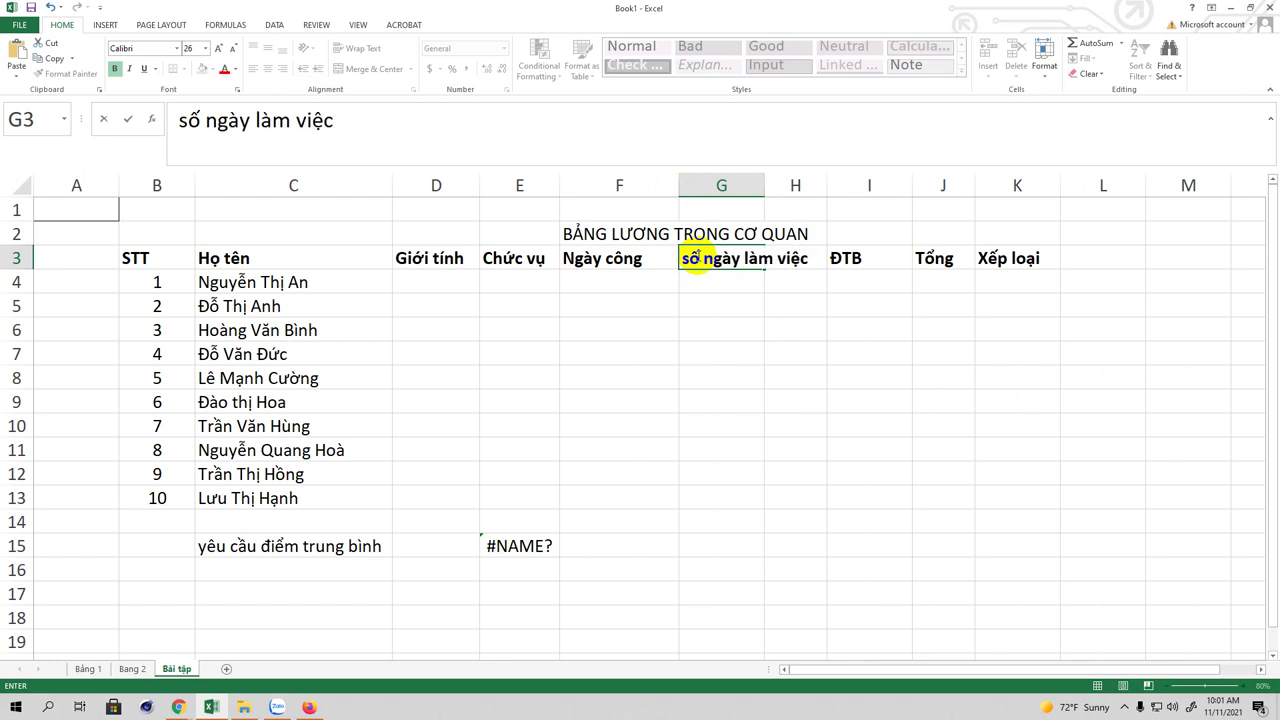
{"action": "key", "text": "BackSpace"}
{"action": "key", "text": "BackSpace"}
{"action": "key", "text": "BackSpace"}
{"action": "key", "text": "BackSpace"}
{"action": "key", "text": "BackSpace"}
{"action": "key", "text": "BackSpace"}
{"action": "key", "text": "BackSpace"}
{"action": "key", "text": "BackSpace"}
{"action": "key", "text": "BackSpace"}
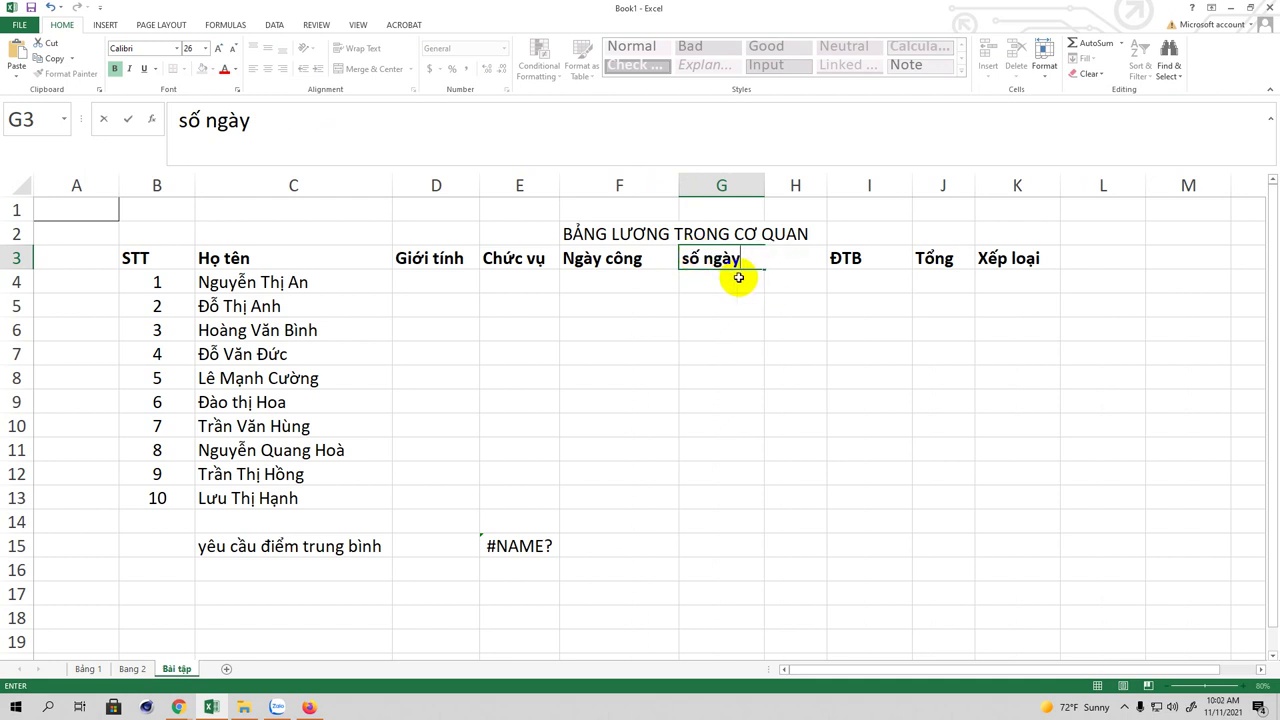
{"action": "key", "text": "Return"}
{"action": "left_click", "coordinate": [737, 252]}
{"action": "left_click", "coordinate": [782, 261]}
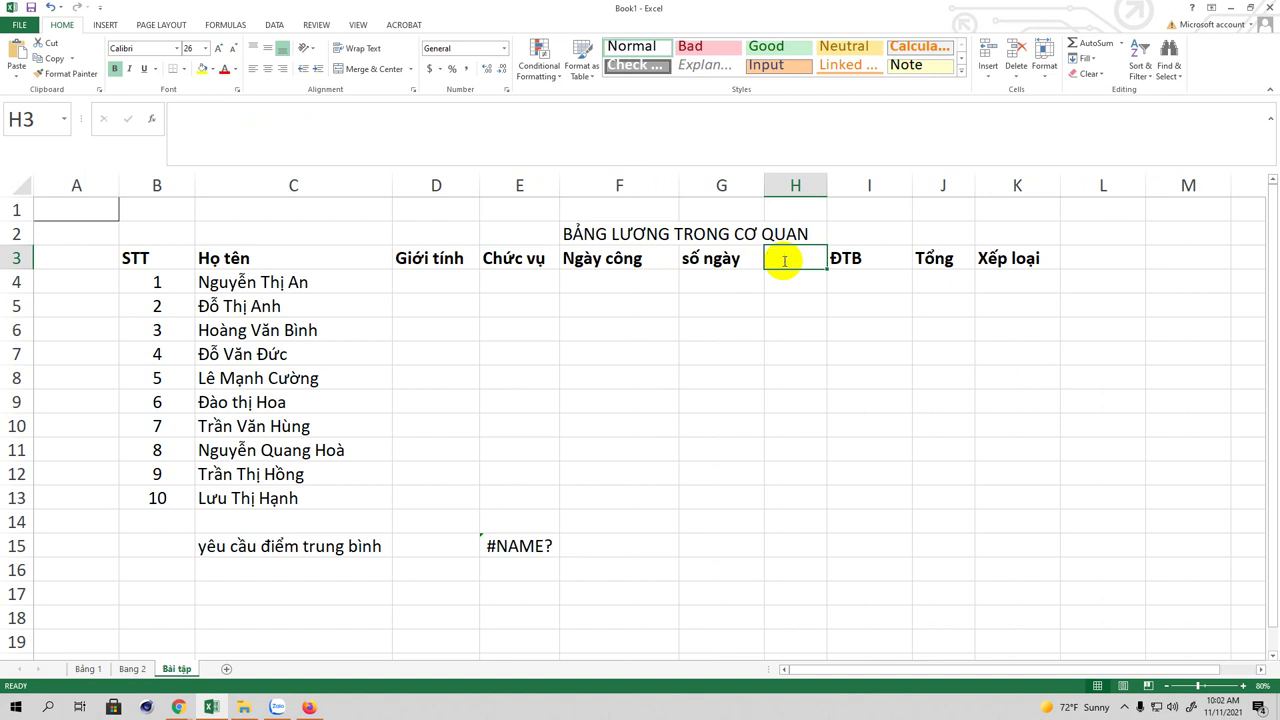
Step: Set H3 to 'phụ cấp' and I3 to 'Phụ cấp cv', widening columns H and I
{"action": "type", "text": "phụ câp"}
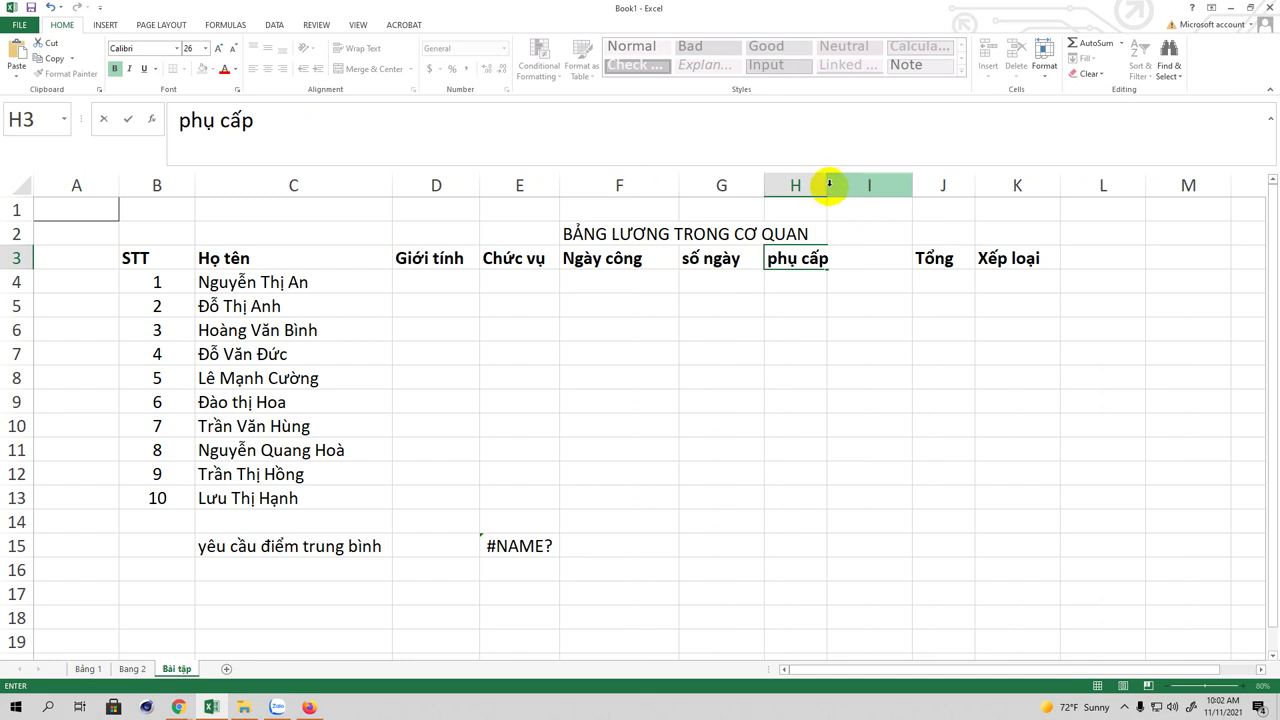
{"action": "left_click", "coordinate": [871, 283]}
{"action": "left_click_drag", "start_coordinate": [831, 191], "coordinate": [867, 188]}
{"action": "left_click", "coordinate": [888, 258]}
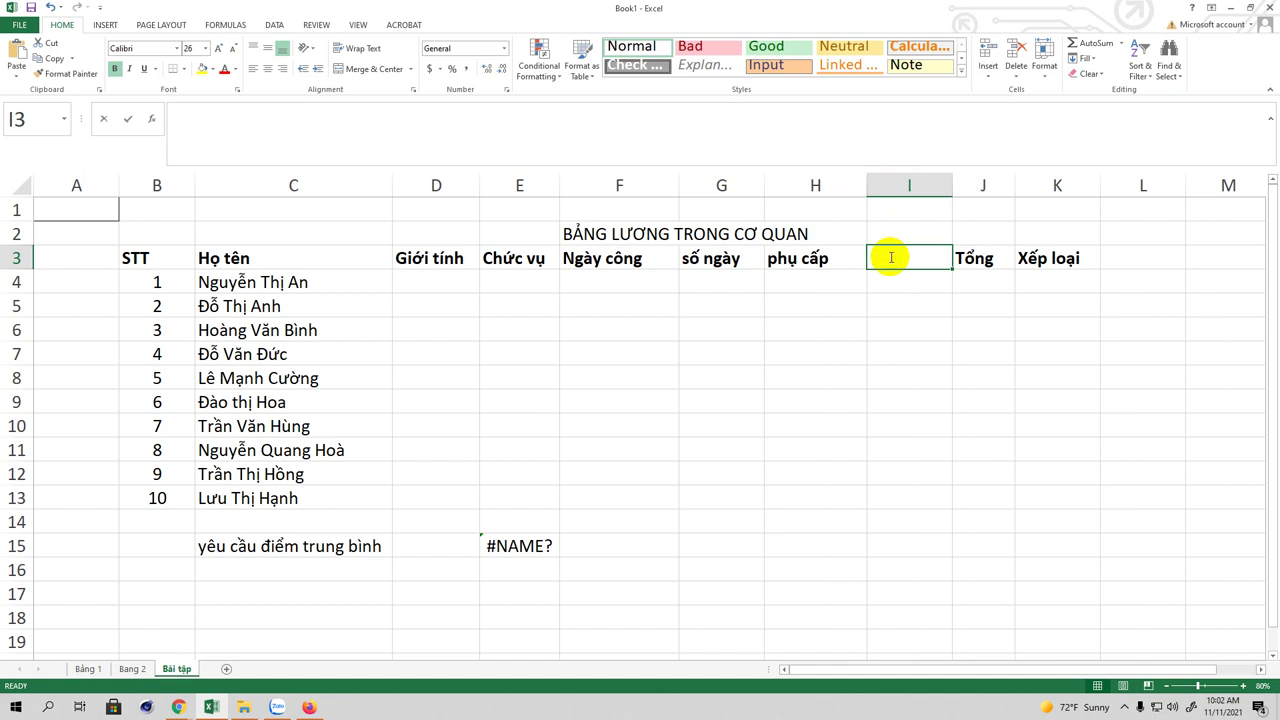
{"action": "type", "text": "Phụ c"}
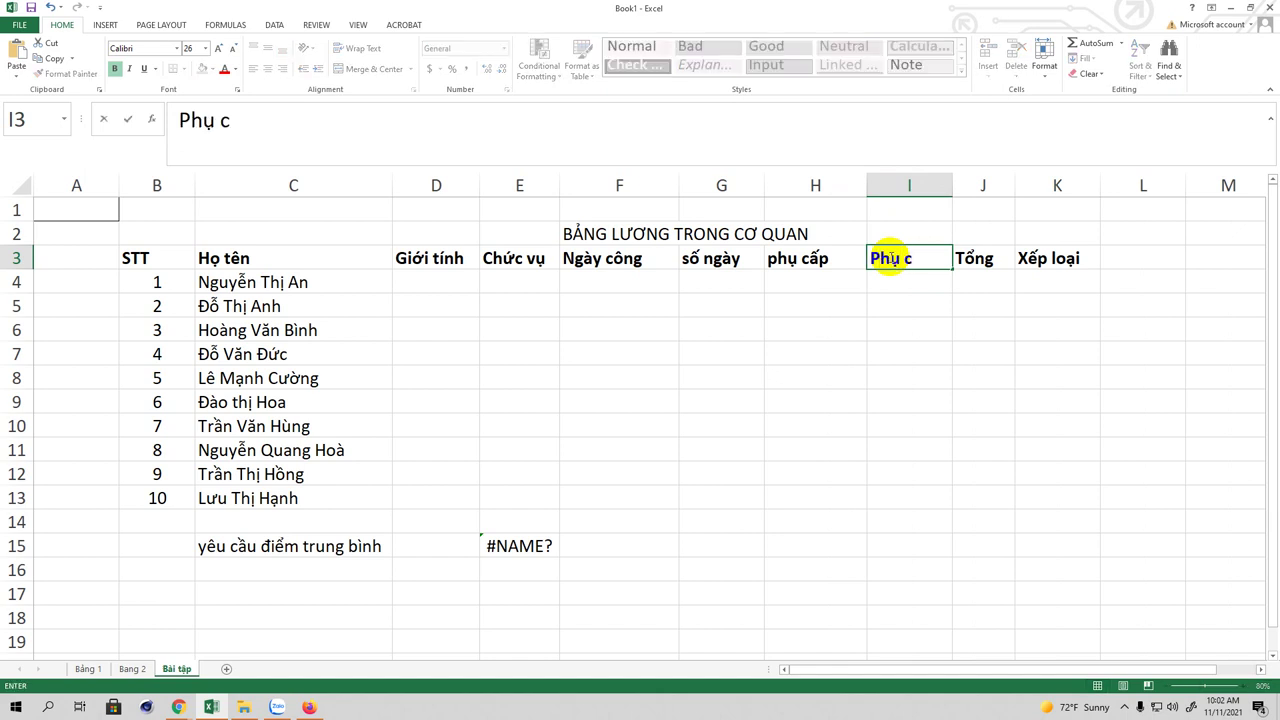
{"action": "type", "text": "âsp cv"}
{"action": "left_click", "coordinate": [980, 284]}
{"action": "left_click", "coordinate": [985, 257]}
{"action": "left_click_drag", "start_coordinate": [952, 188], "coordinate": [988, 188]}
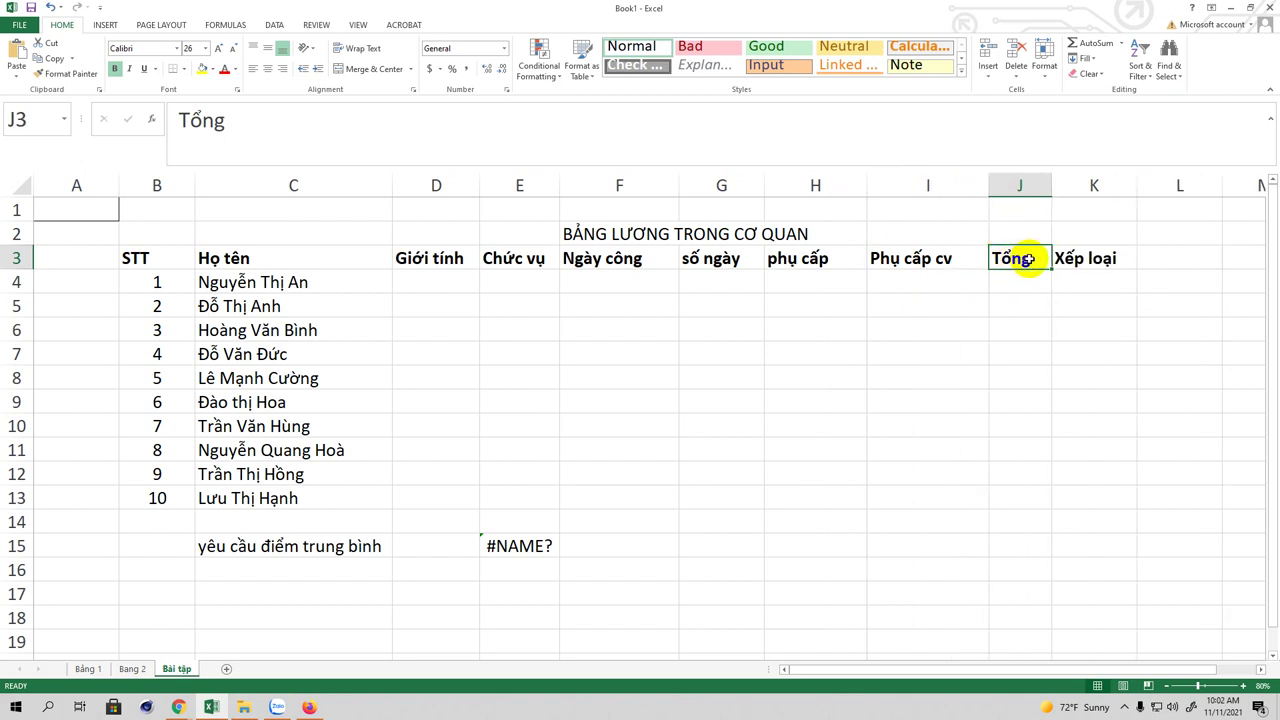
Step: Replace the Tổng header with 'thưởng' and the Xếp loại header with 'Thực lĩnh'
{"action": "double_click", "coordinate": [1022, 258]}
{"action": "key", "text": "BackSpace"}
{"action": "key", "text": "BackSpace"}
{"action": "key", "text": "BackSpace"}
{"action": "key", "text": "BackSpace"}
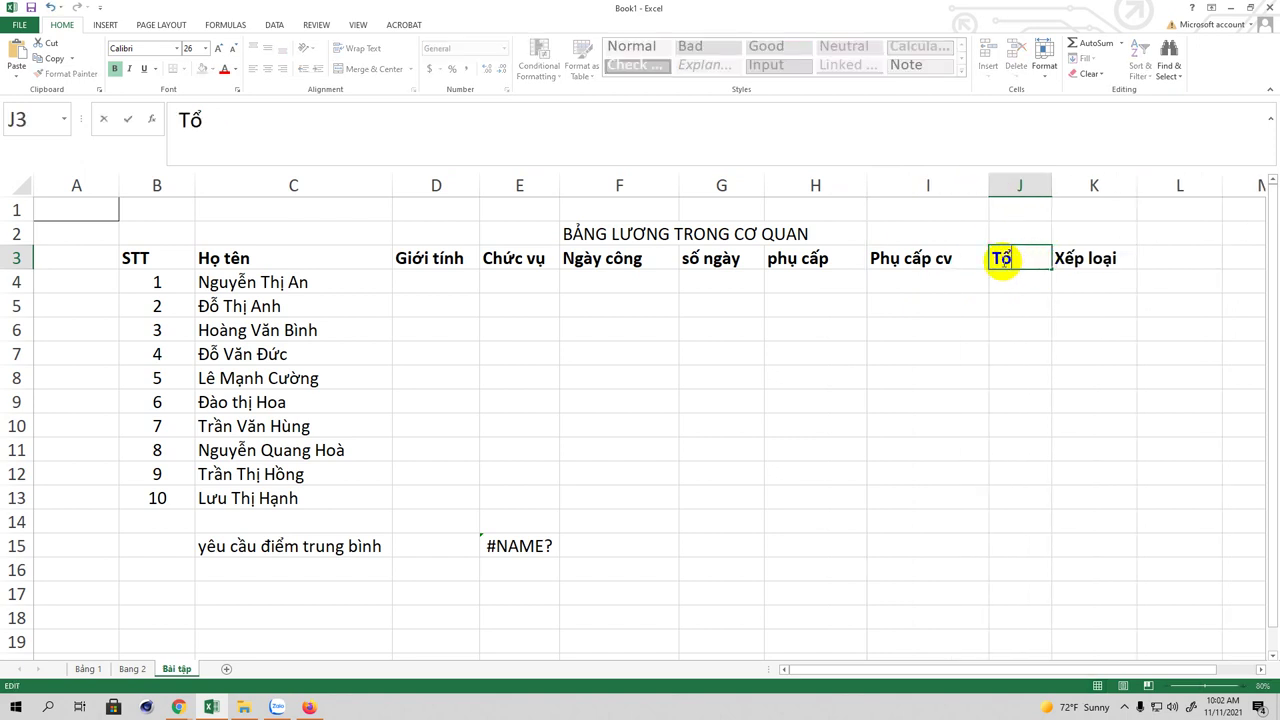
{"action": "type", "text": "thươngr"}
{"action": "key", "text": "Return"}
{"action": "left_click", "coordinate": [1073, 258]}
{"action": "type", "text": "Xếp loại"}
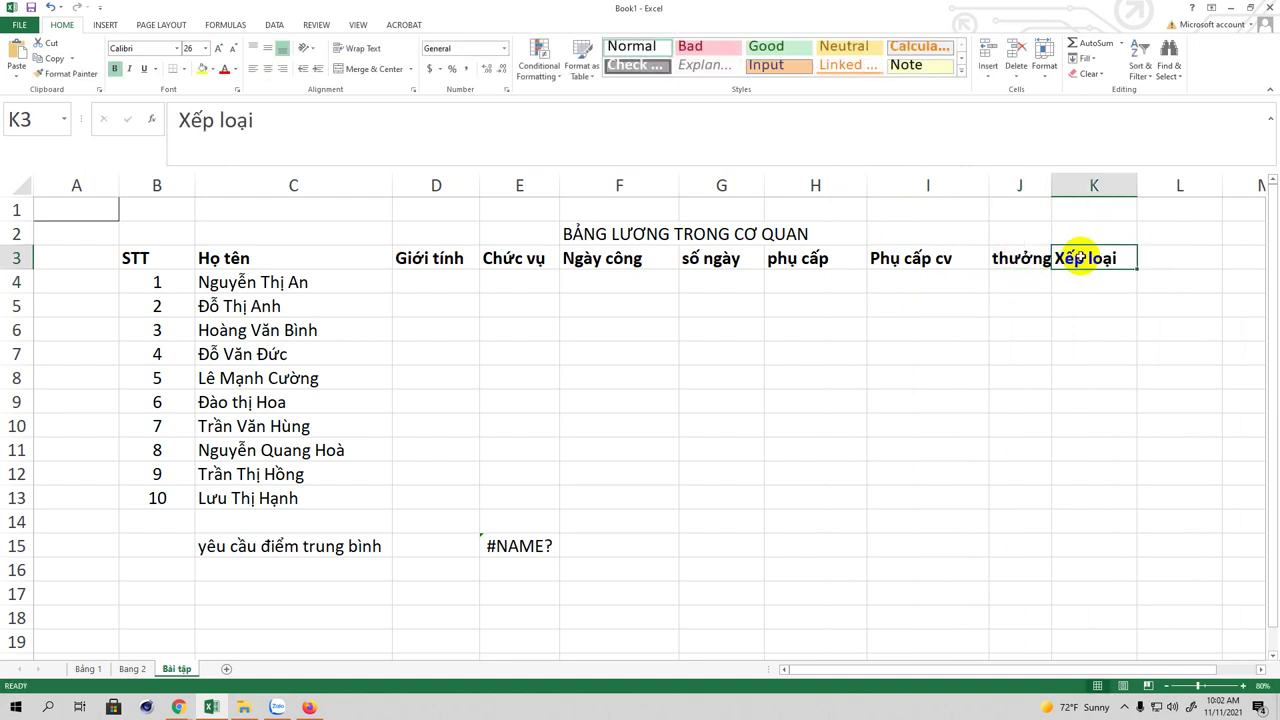
{"action": "key", "text": "Delete"}
{"action": "type", "text": "Thực li"}
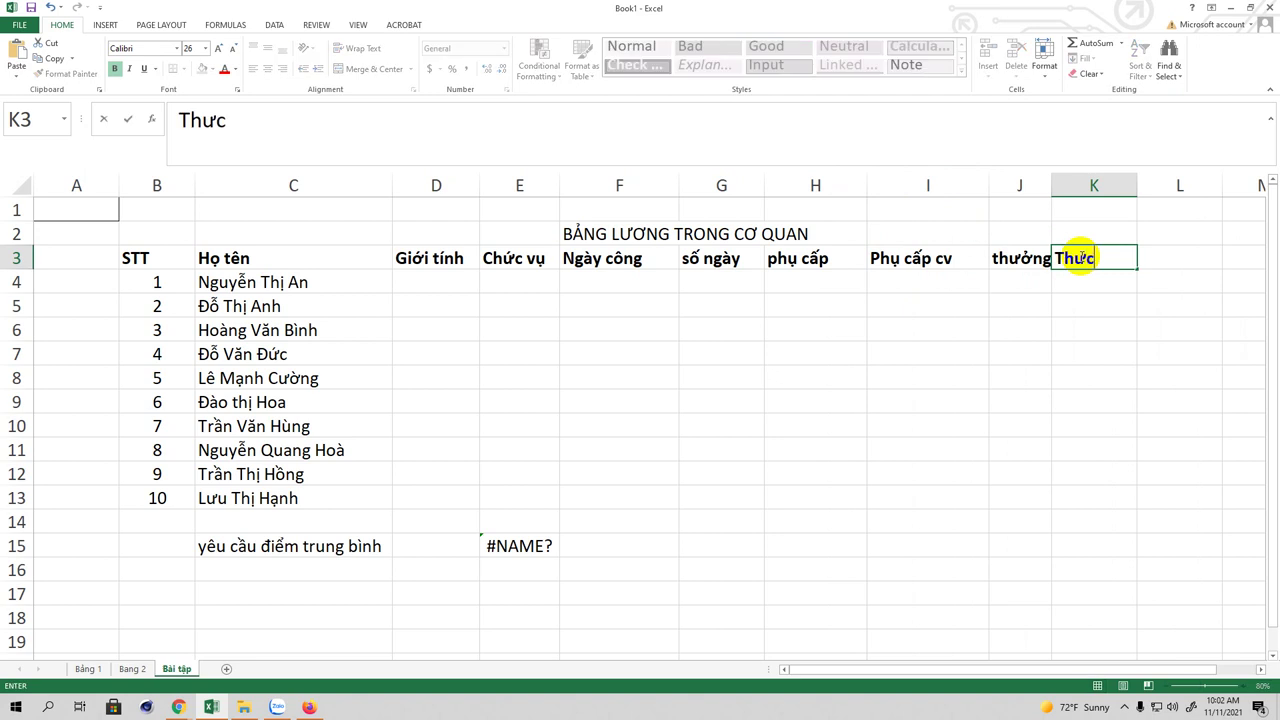
{"action": "type", "text": "nh"}
{"action": "left_click", "coordinate": [997, 260]}
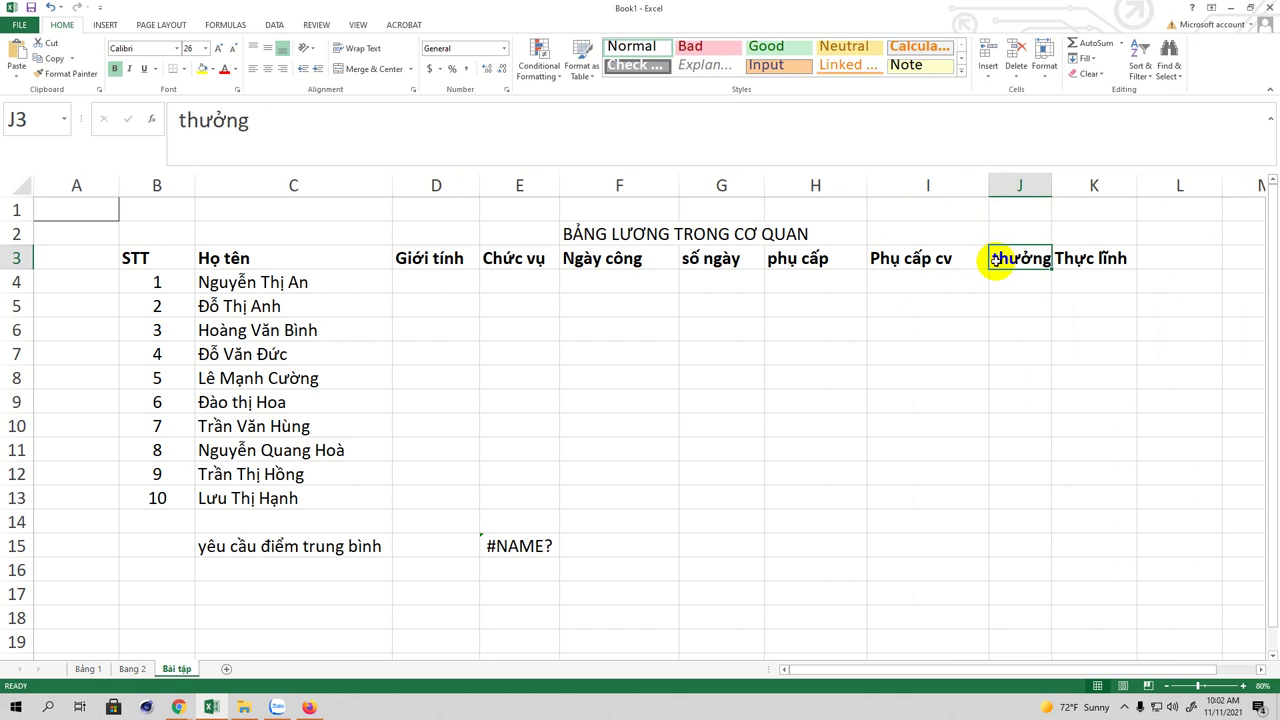
Step: Capitalise the J3 header to 'Thưởng', widen column J and slightly narrow column F
{"action": "key", "text": "ctrl+z"}
{"action": "double_click", "coordinate": [997, 266]}
{"action": "key", "text": "Delete"}
{"action": "type", "text": "T"}
{"action": "left_click", "coordinate": [1086, 281]}
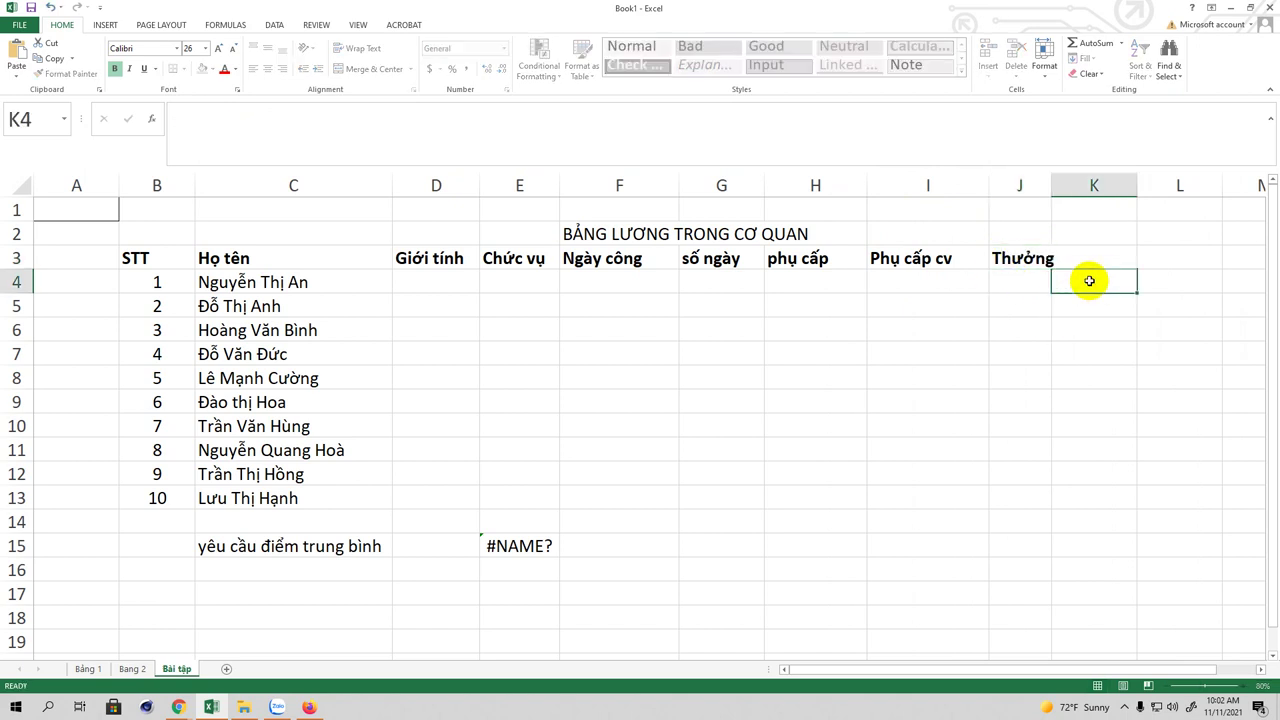
{"action": "left_click_drag", "start_coordinate": [1053, 197], "coordinate": [1075, 195]}
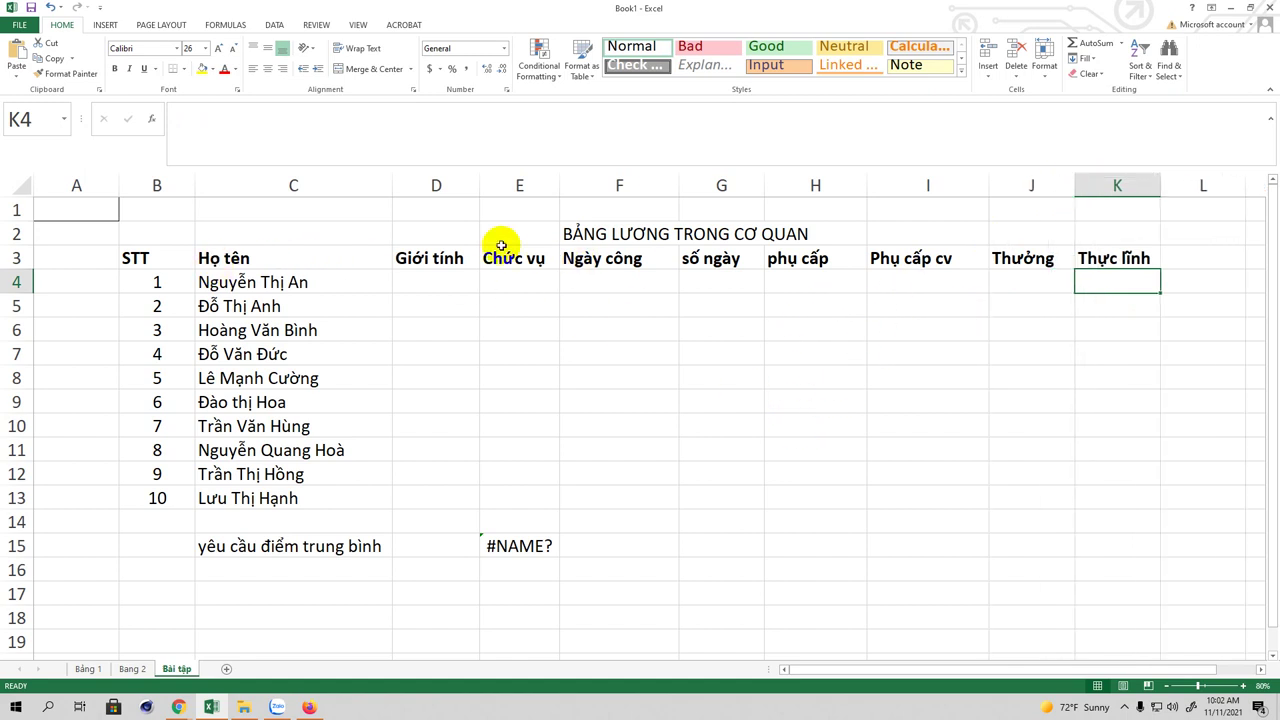
{"action": "left_click_drag", "start_coordinate": [680, 184], "coordinate": [673, 184]}
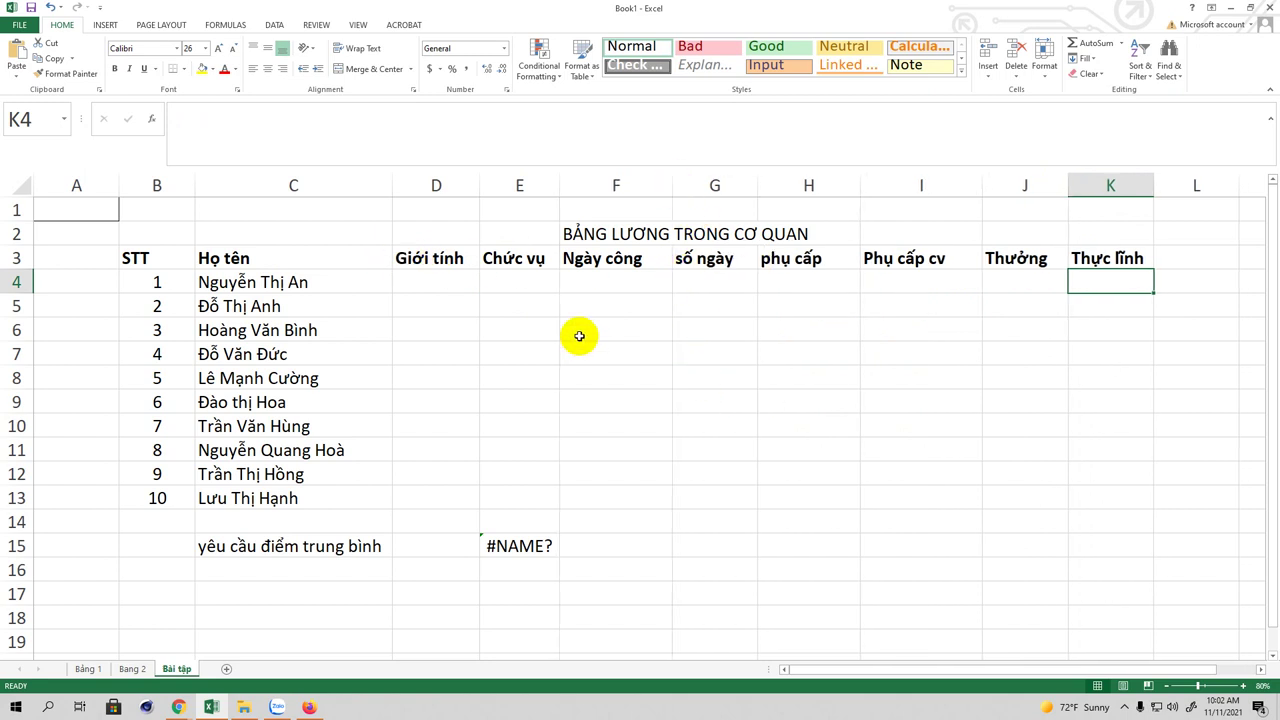
Step: Enter Nữ, Nữ, Nam, Nam, Nam as genders for the first five employees in D4:D8
{"action": "left_click", "coordinate": [423, 281]}
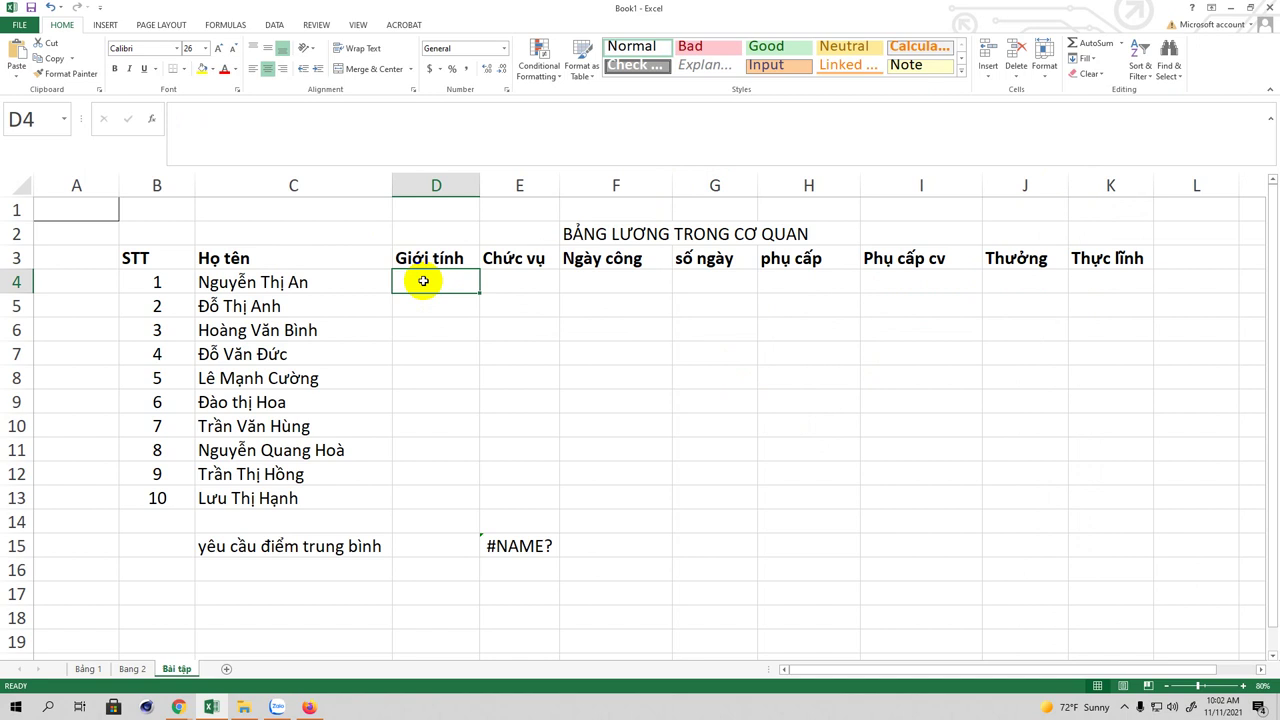
{"action": "type", "text": "N"}
{"action": "type", "text": "ư"}
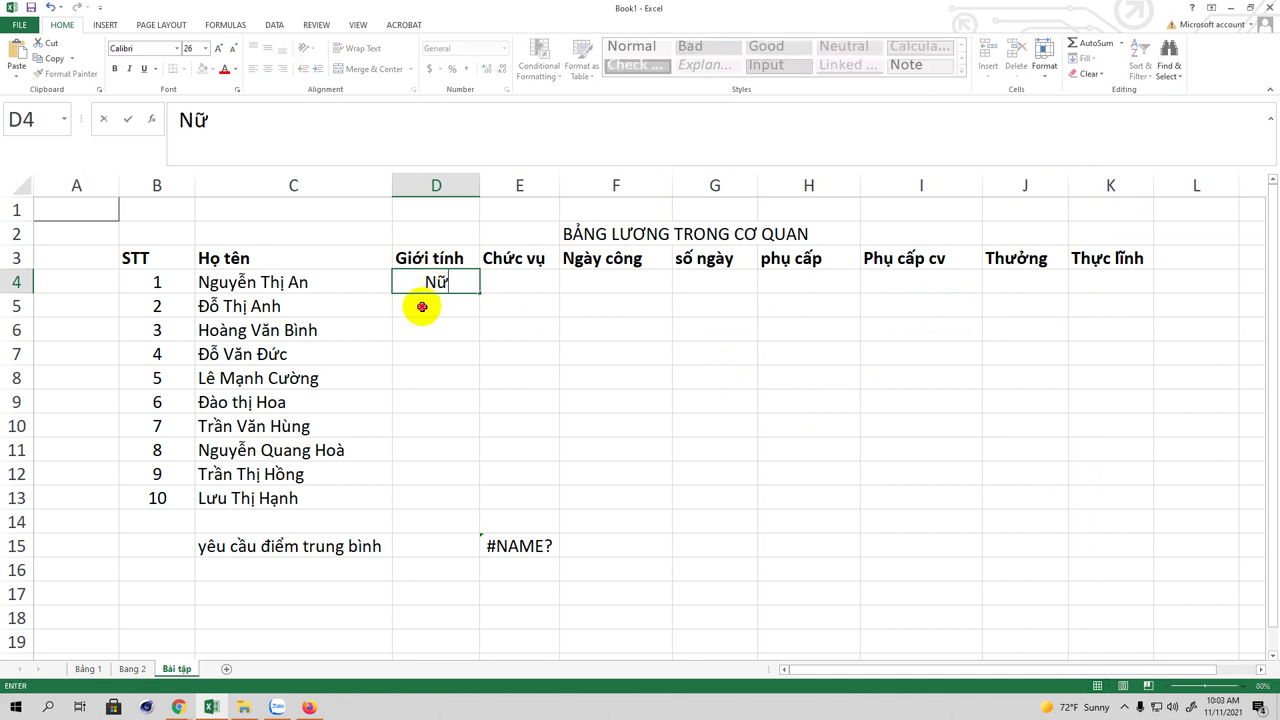
{"action": "left_click", "coordinate": [422, 307]}
{"action": "type", "text": "Nư"}
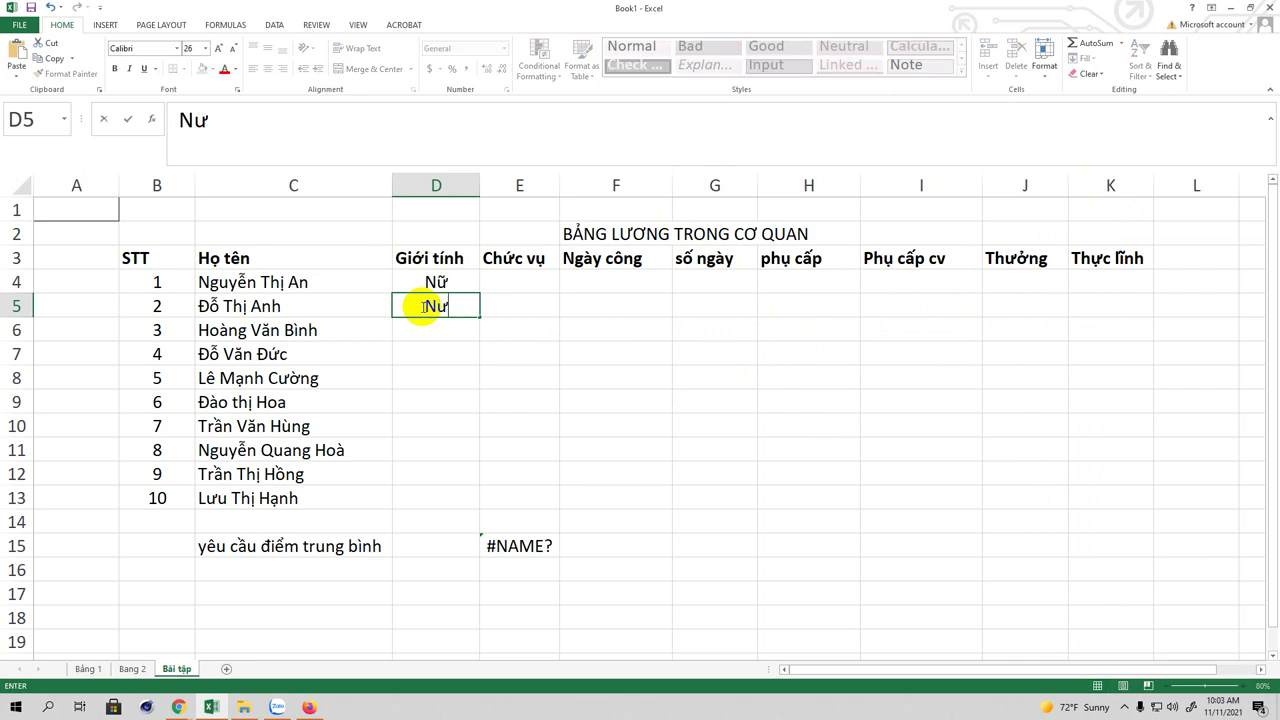
{"action": "left_click", "coordinate": [436, 331]}
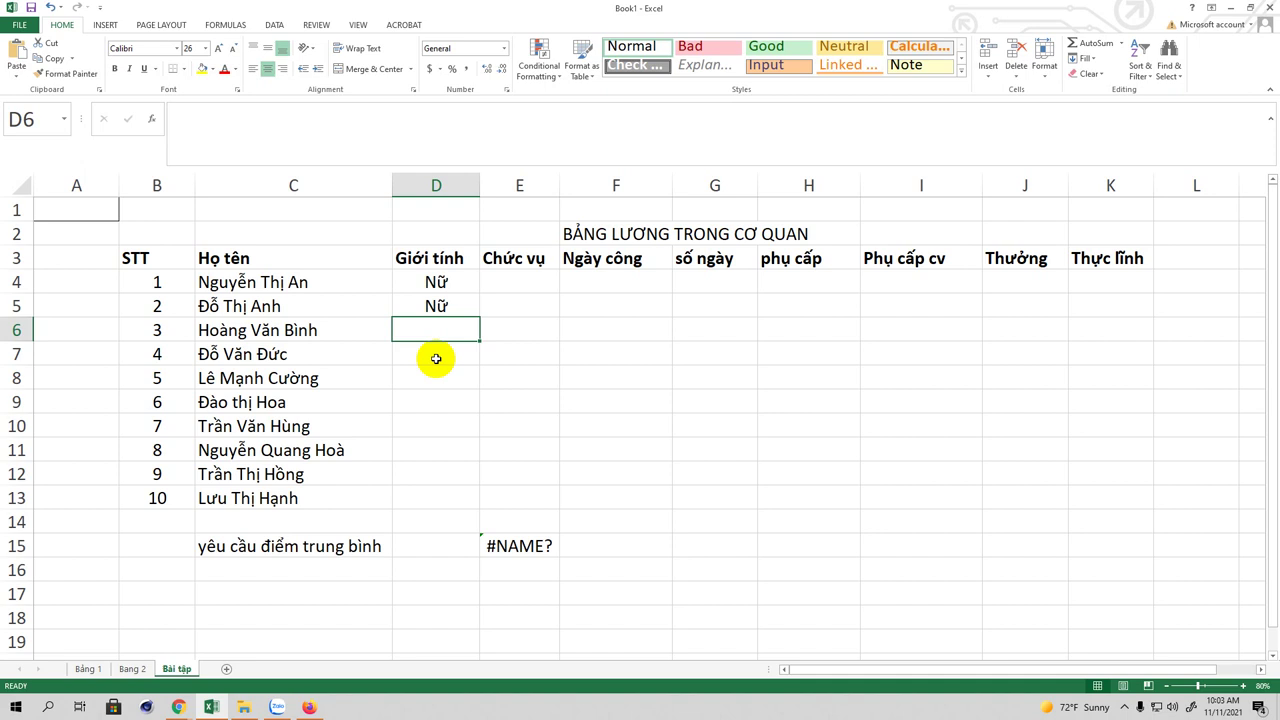
{"action": "type", "text": "Nam"}
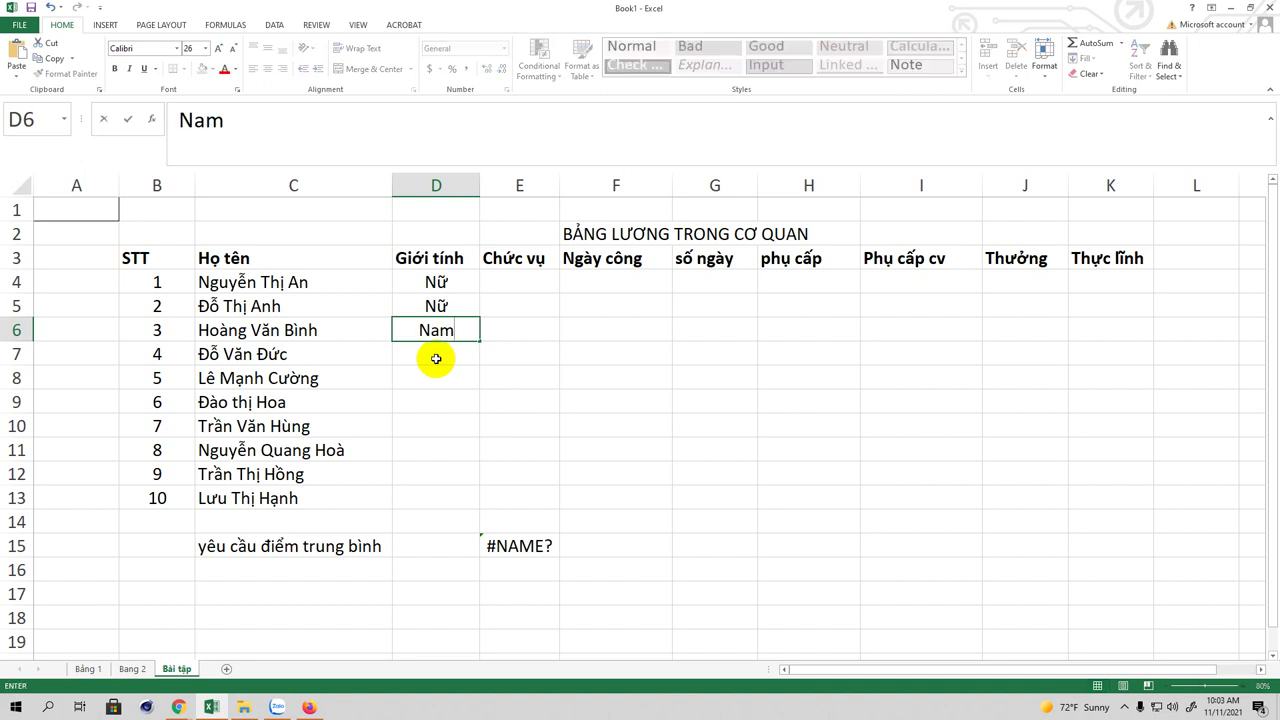
{"action": "key", "text": "Return"}
{"action": "type", "text": "Nam"}
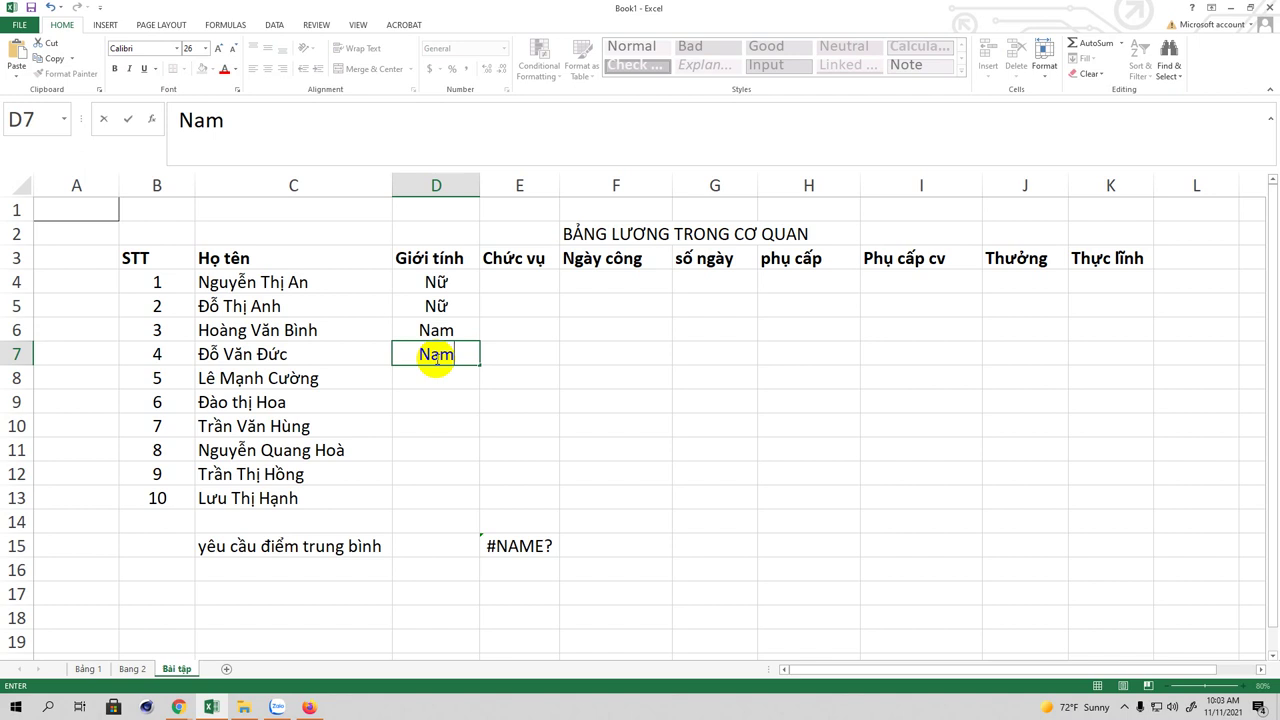
{"action": "key", "text": "Return"}
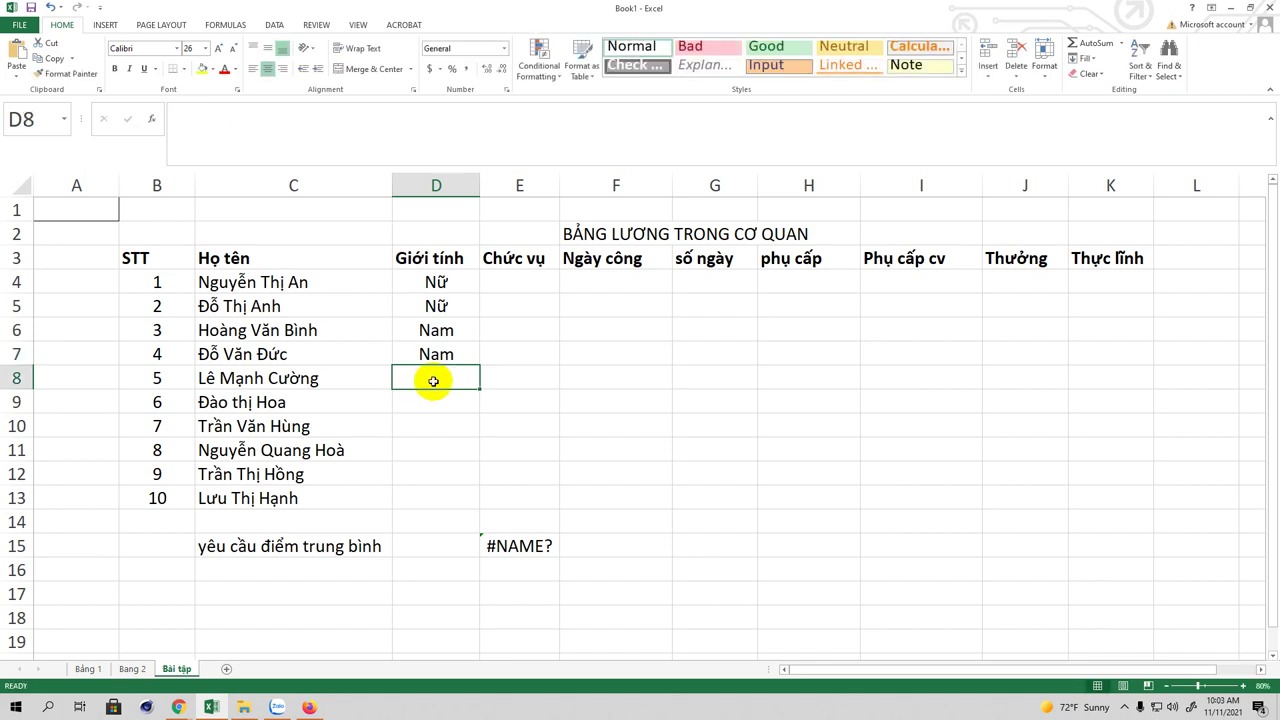
{"action": "type", "text": "Nam"}
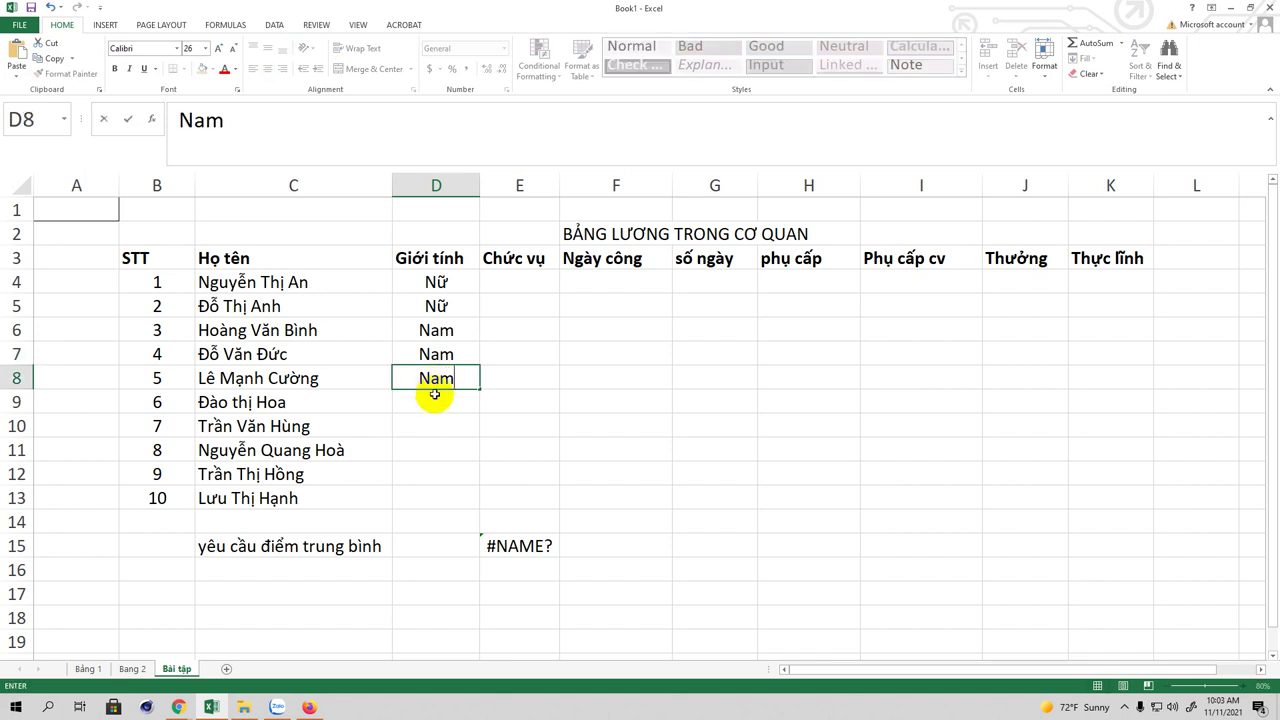
{"action": "left_click", "coordinate": [435, 400]}
Step: Enter Nữ, Nam, Nam, Nữ, Nữ as genders for the last five employees in D9:D13
{"action": "type", "text": "Nư"}
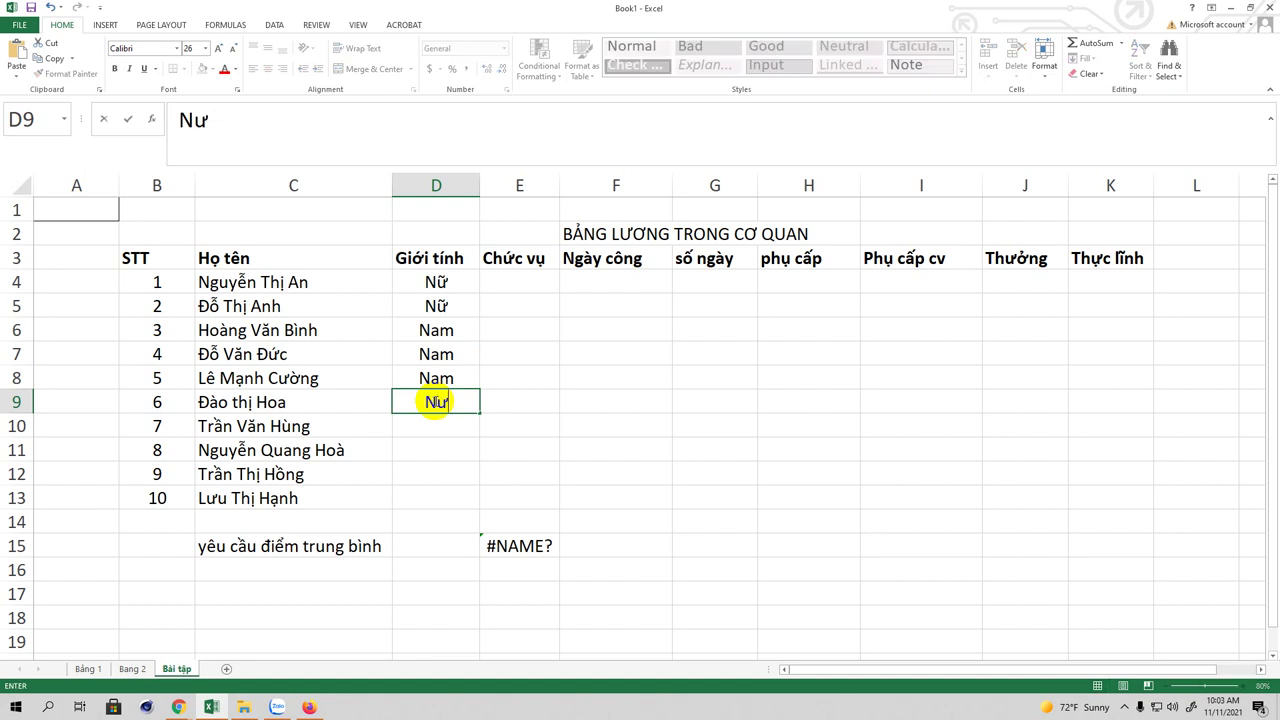
{"action": "left_click", "coordinate": [433, 426]}
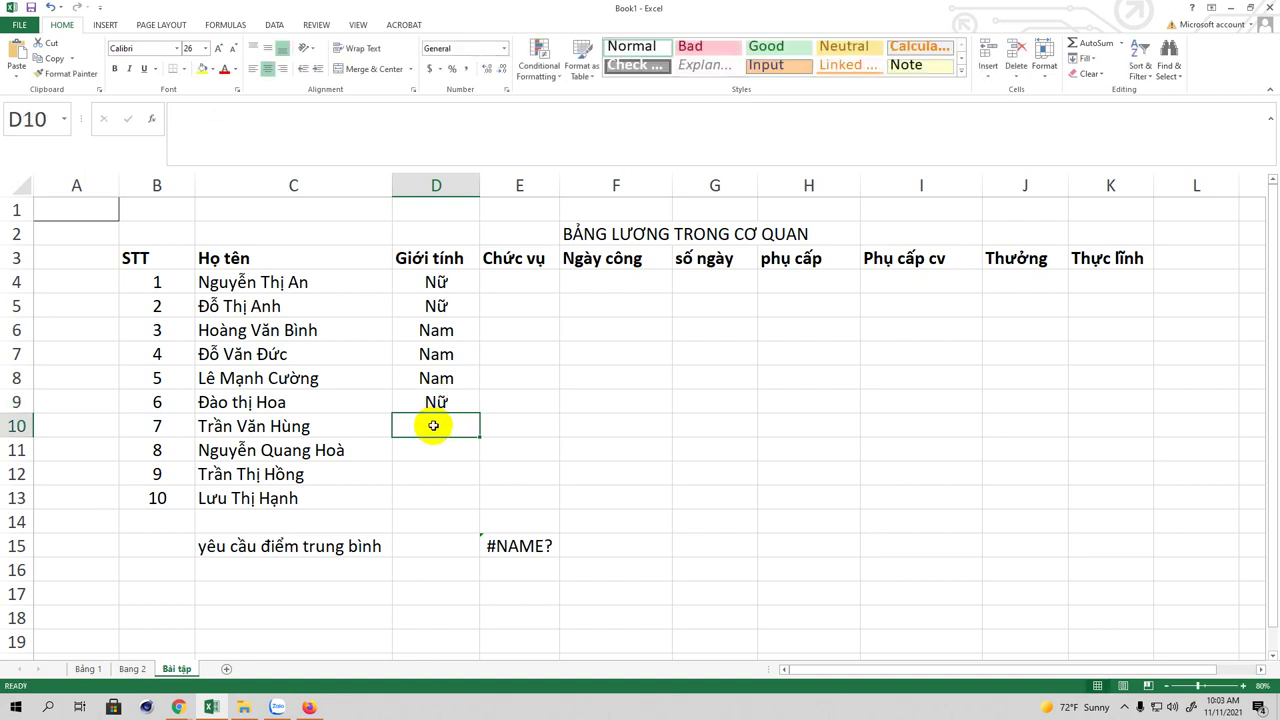
{"action": "type", "text": "Nam"}
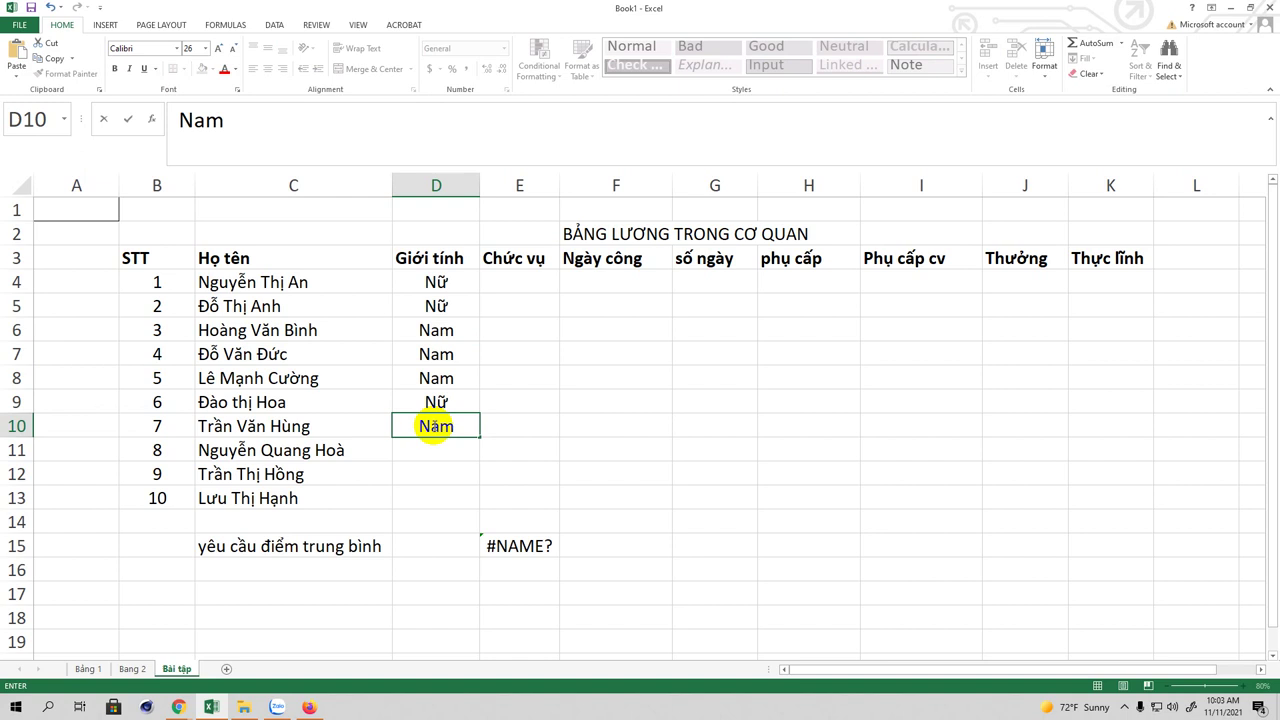
{"action": "left_click", "coordinate": [430, 450]}
{"action": "type", "text": "Nam"}
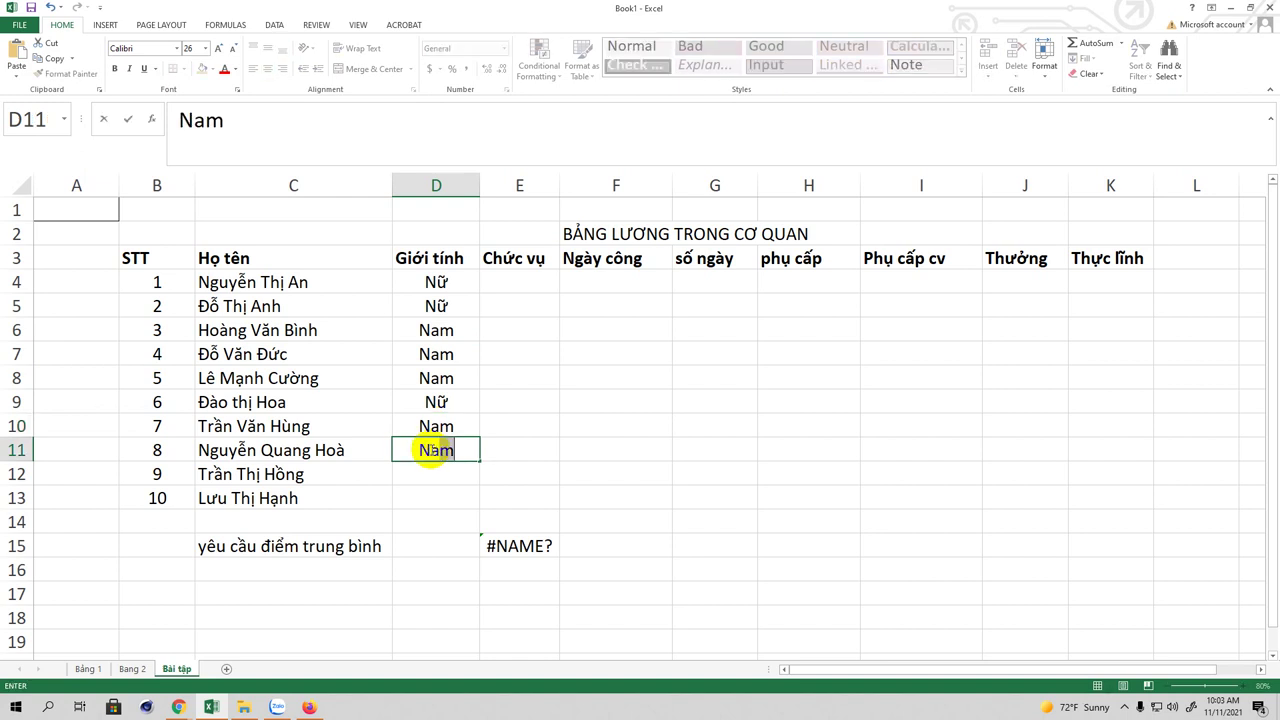
{"action": "left_click", "coordinate": [430, 479]}
{"action": "type", "text": "Nữ"}
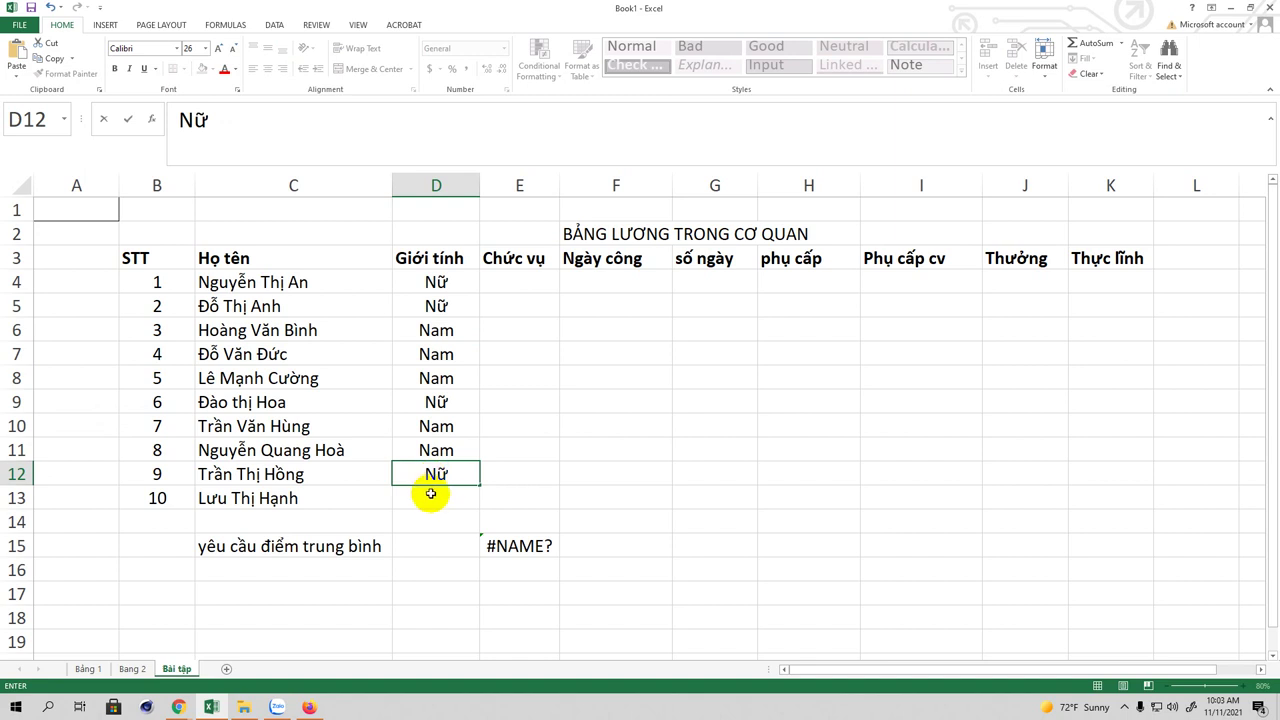
{"action": "left_click", "coordinate": [433, 496]}
{"action": "type", "text": "Nưz"}
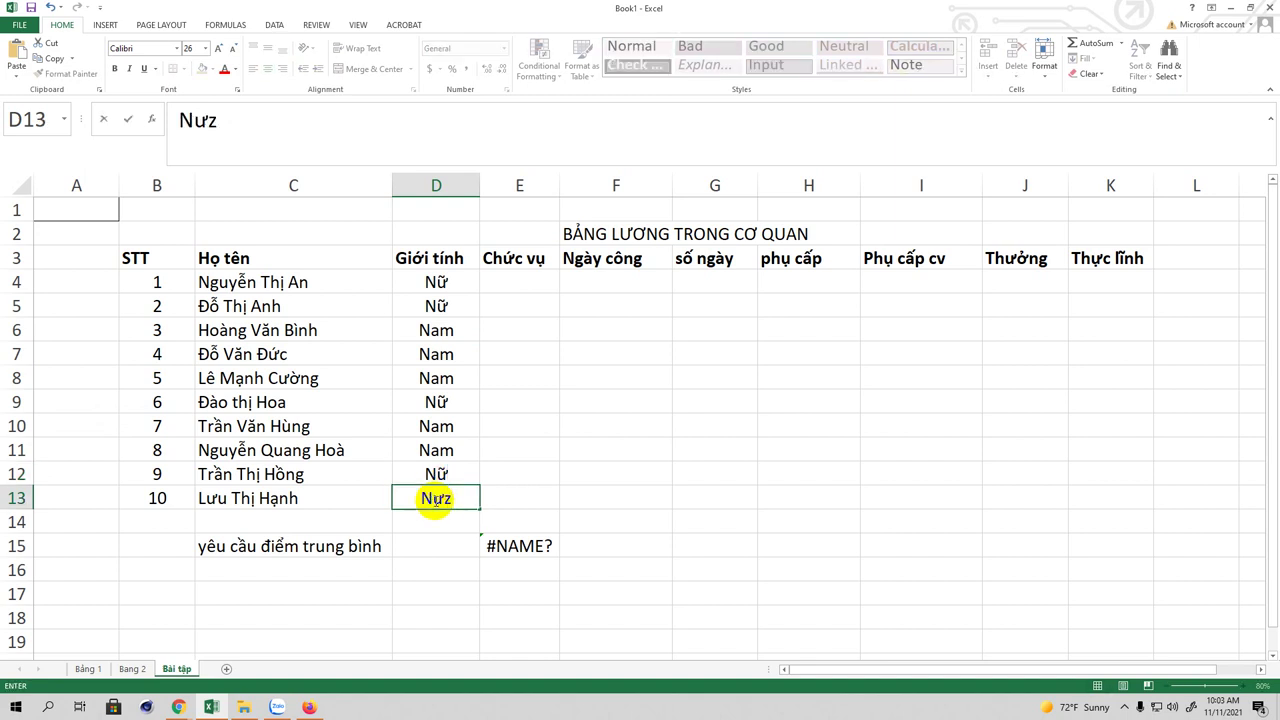
{"action": "key", "text": "BackSpace"}
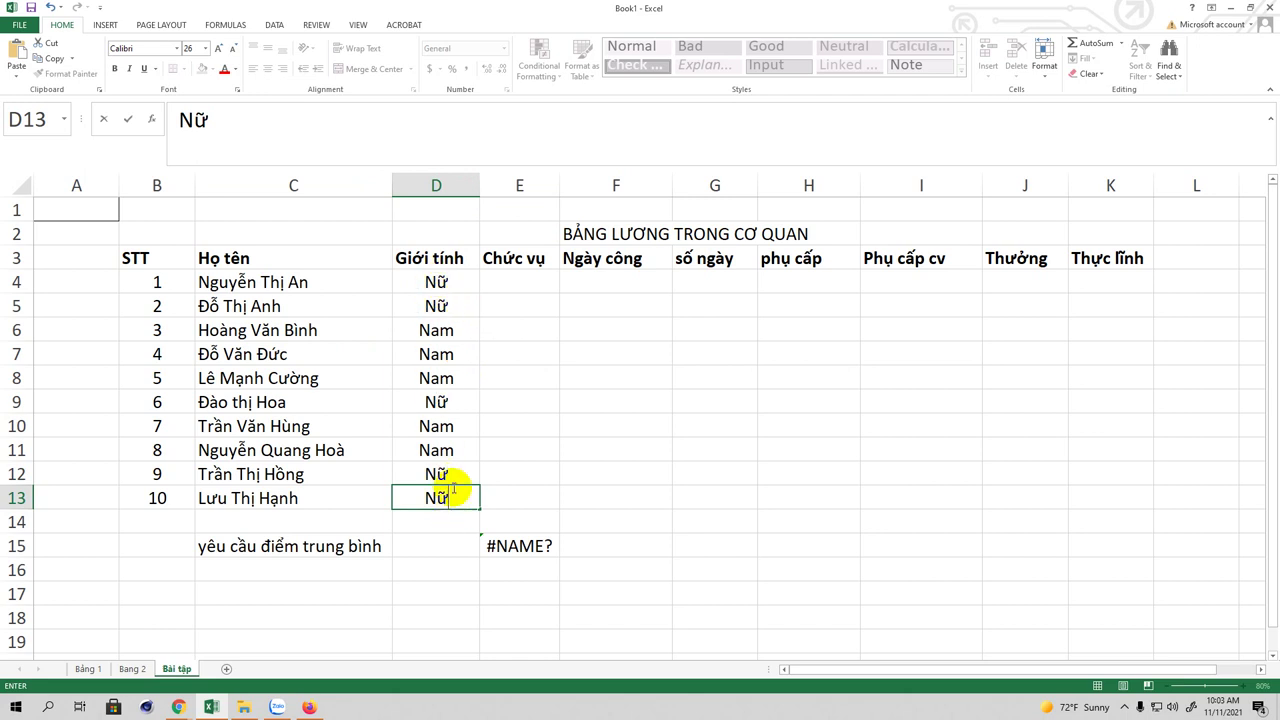
Step: Left-align the Nữ/Nam entries in D4:D13 and narrow column D to fit them
{"action": "left_click_drag", "start_coordinate": [435, 283], "coordinate": [441, 499]}
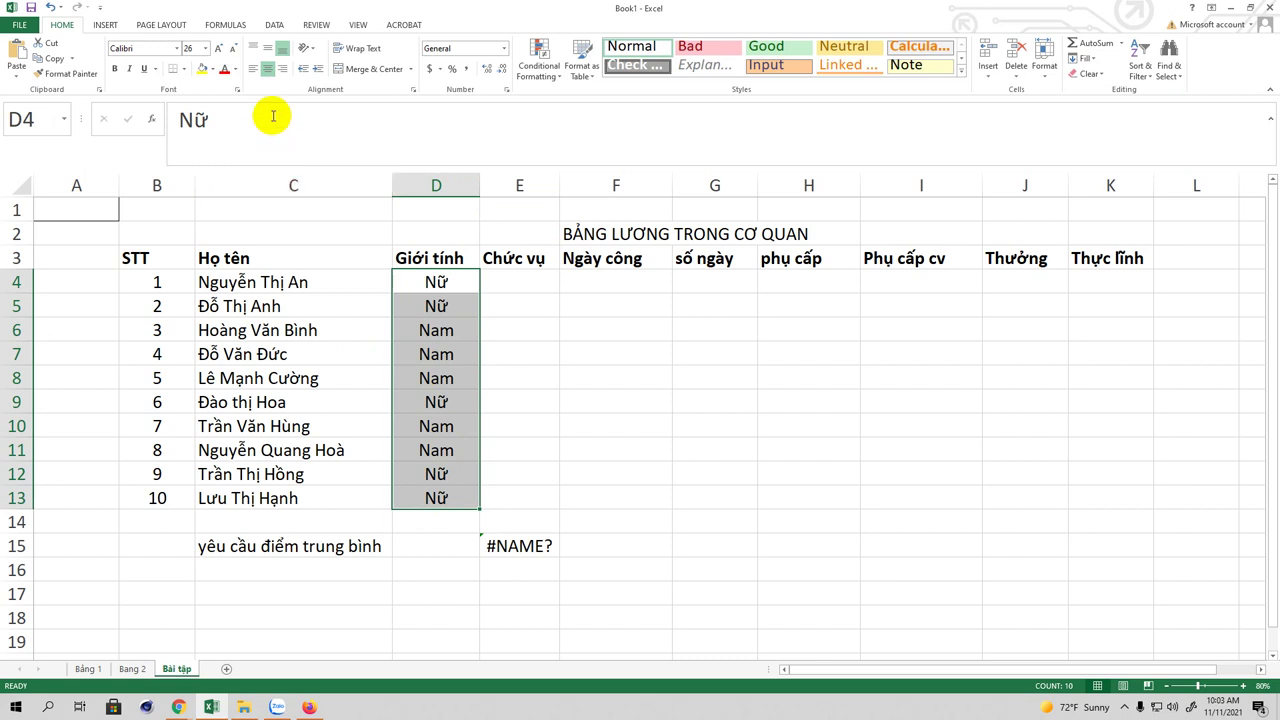
{"action": "left_click", "coordinate": [252, 69]}
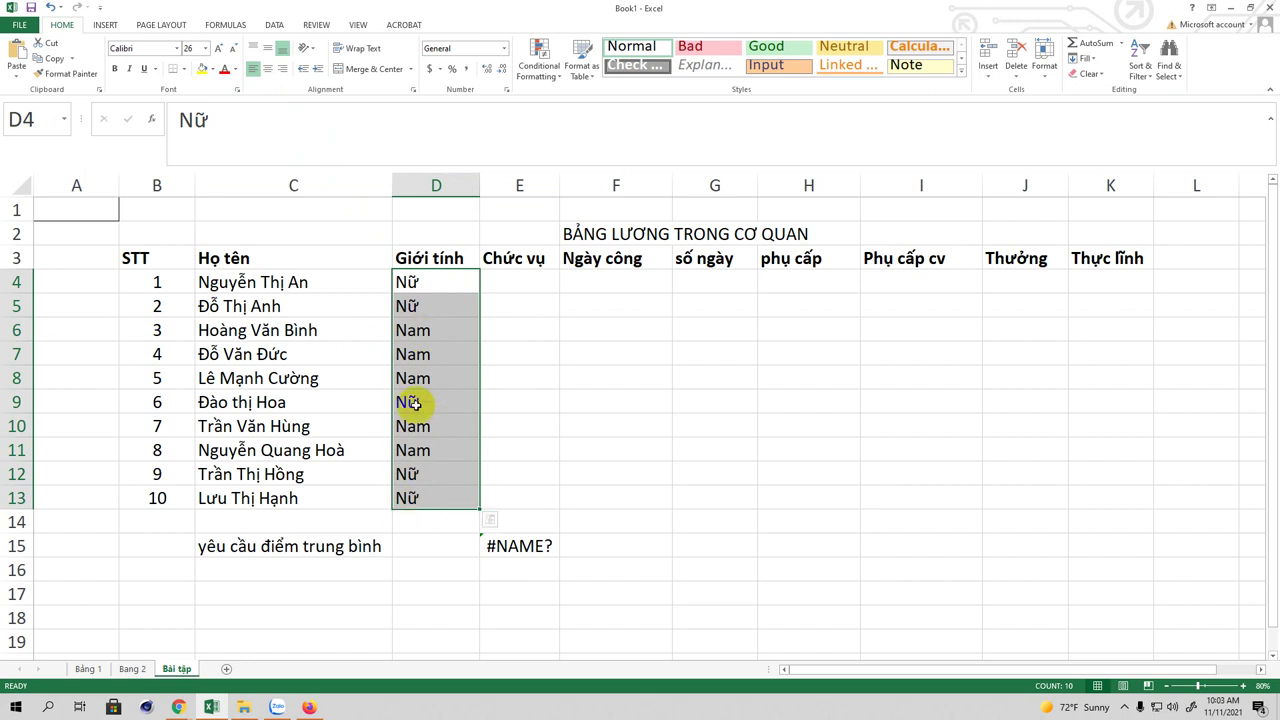
{"action": "left_click", "coordinate": [430, 282]}
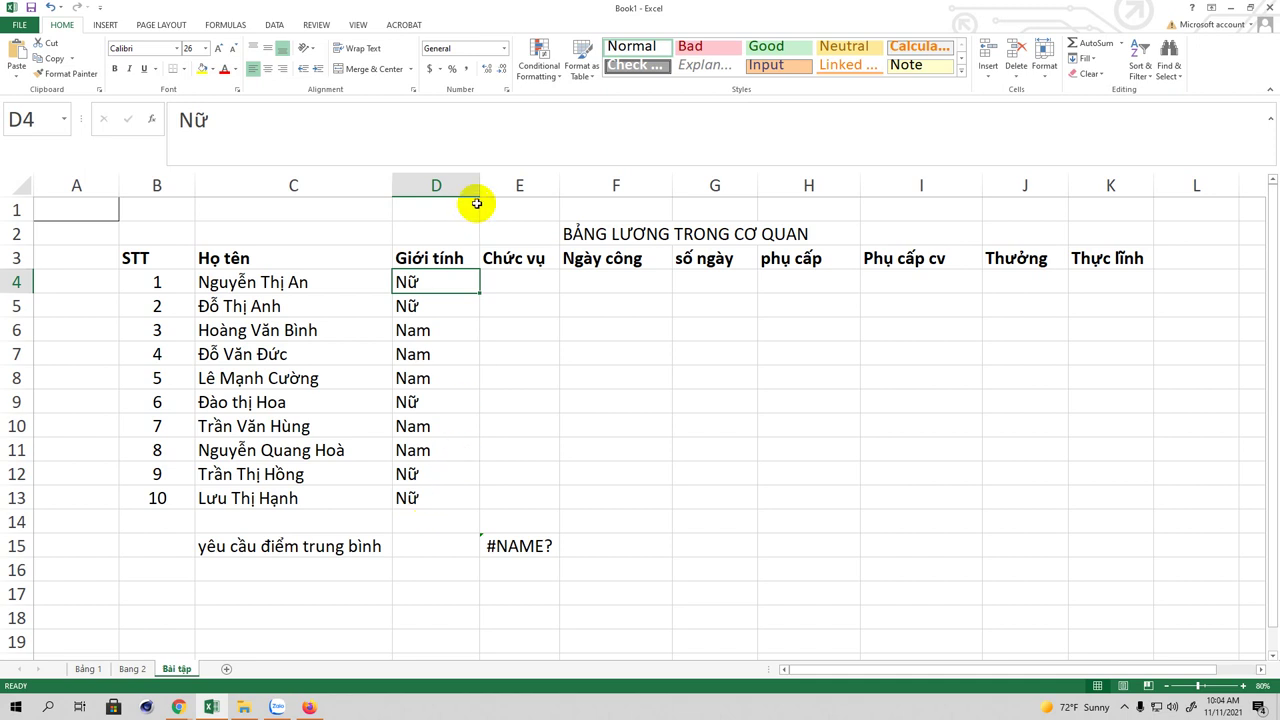
{"action": "left_click_drag", "start_coordinate": [480, 185], "coordinate": [467, 210]}
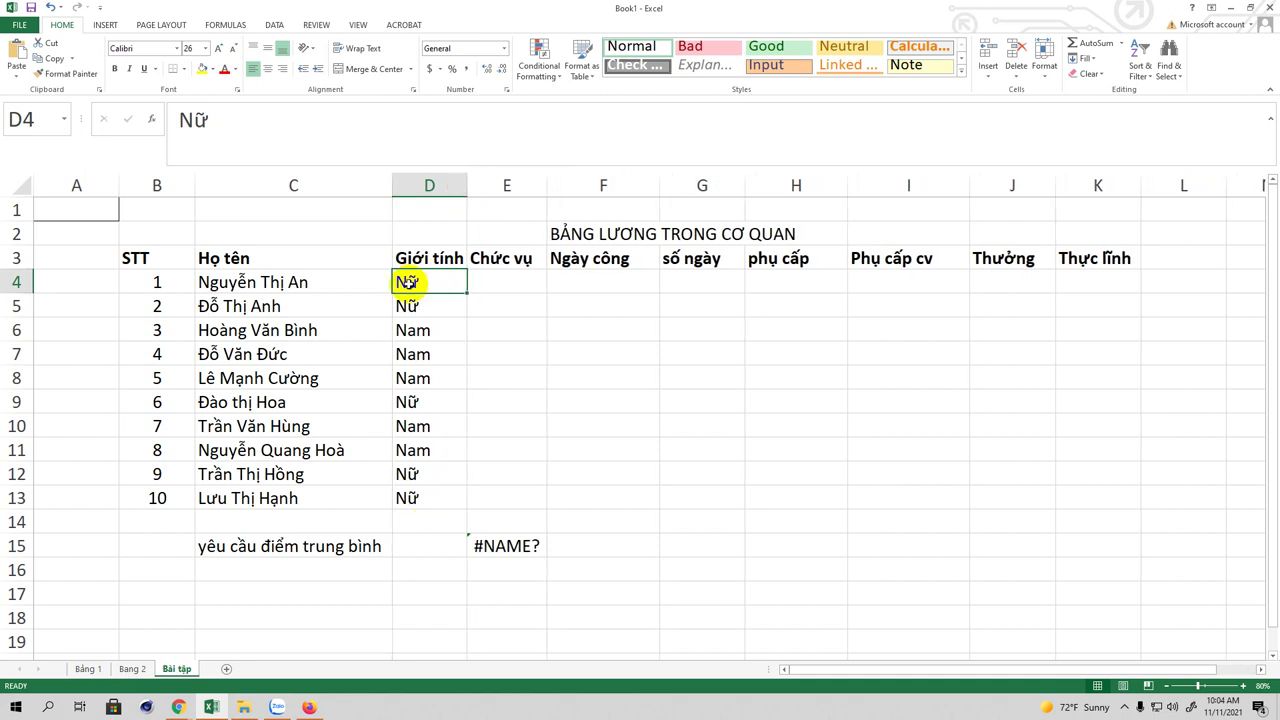
Step: Enter positions CN, CN, TP, CN in Chức vụ cells E4:E7
{"action": "left_click", "coordinate": [496, 280]}
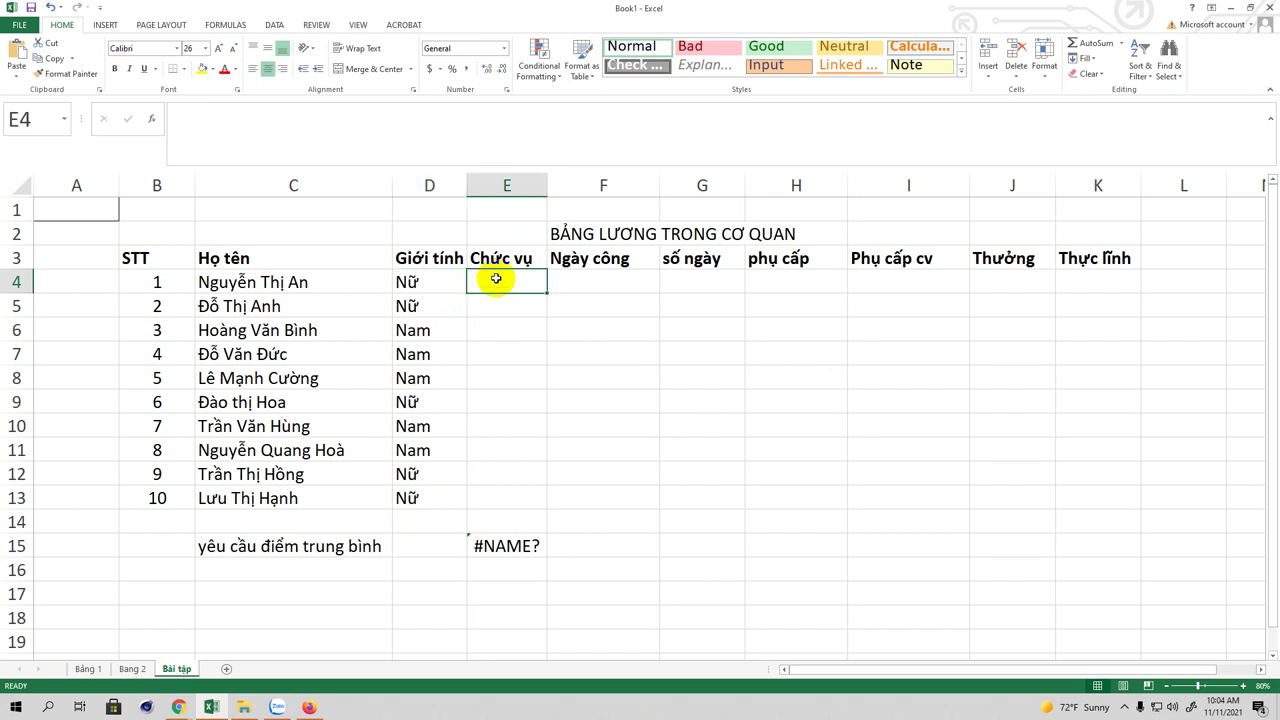
{"action": "type", "text": "CN"}
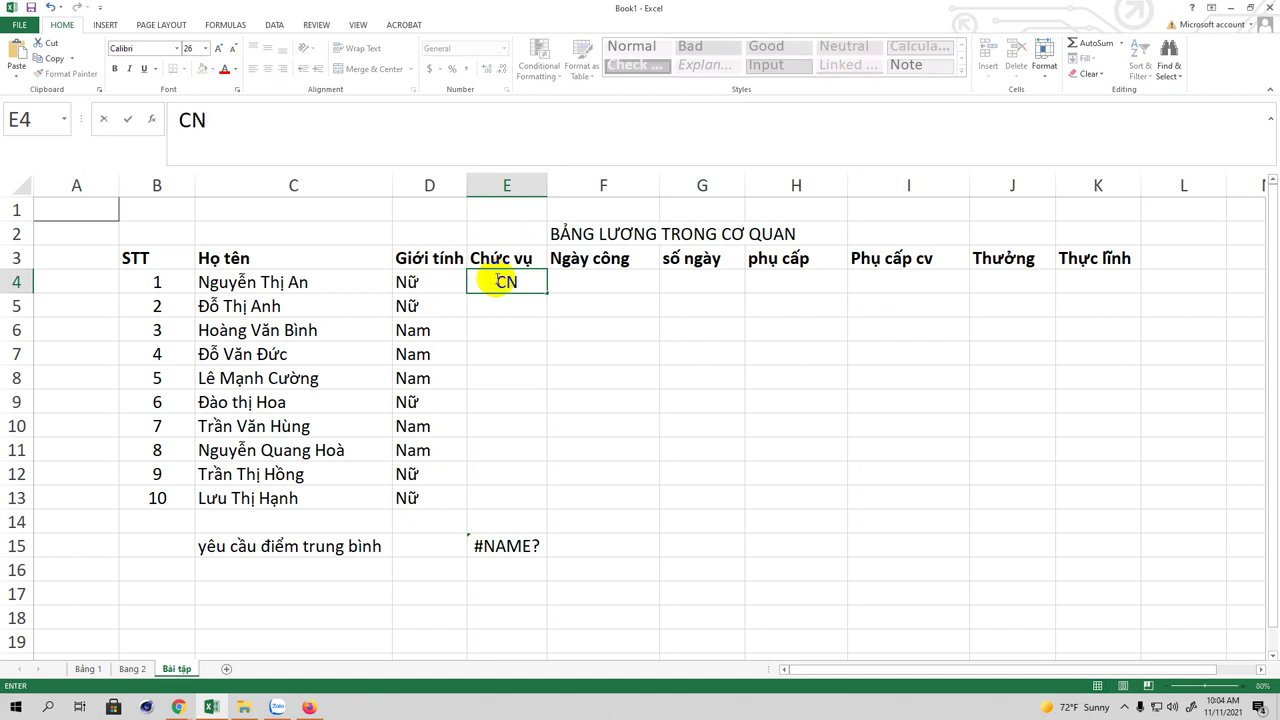
{"action": "left_click", "coordinate": [507, 306]}
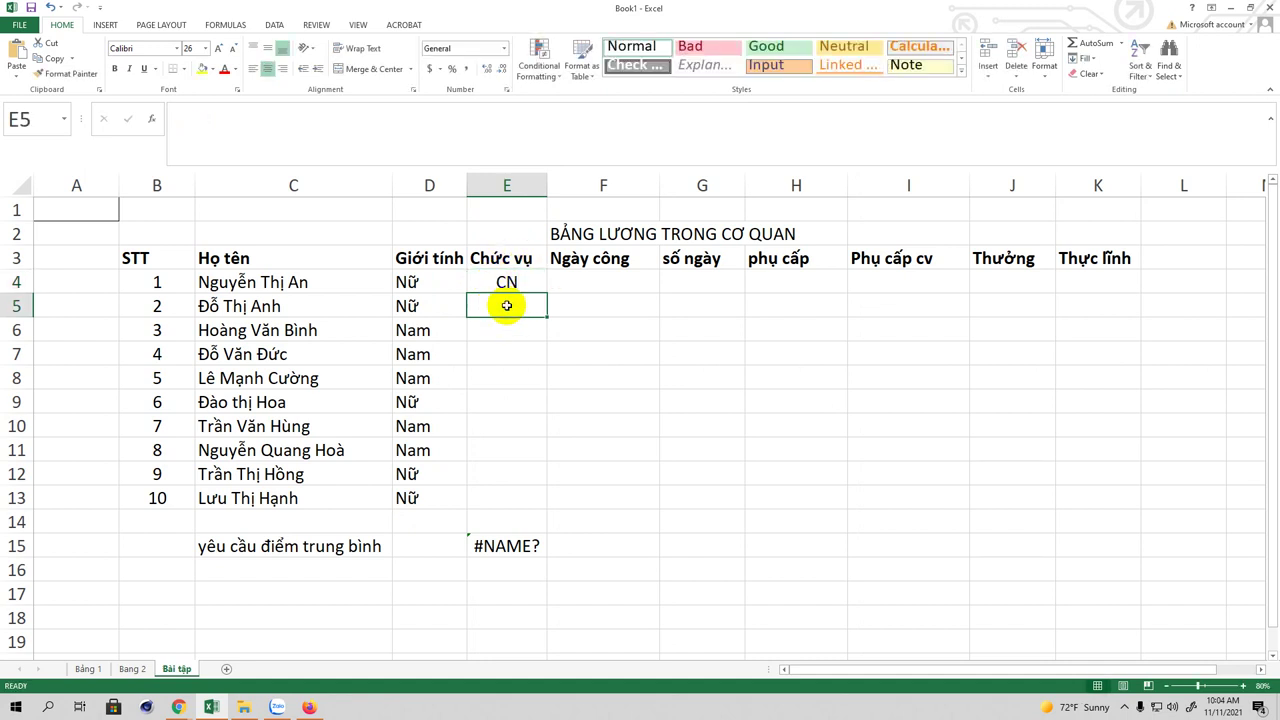
{"action": "type", "text": "CN"}
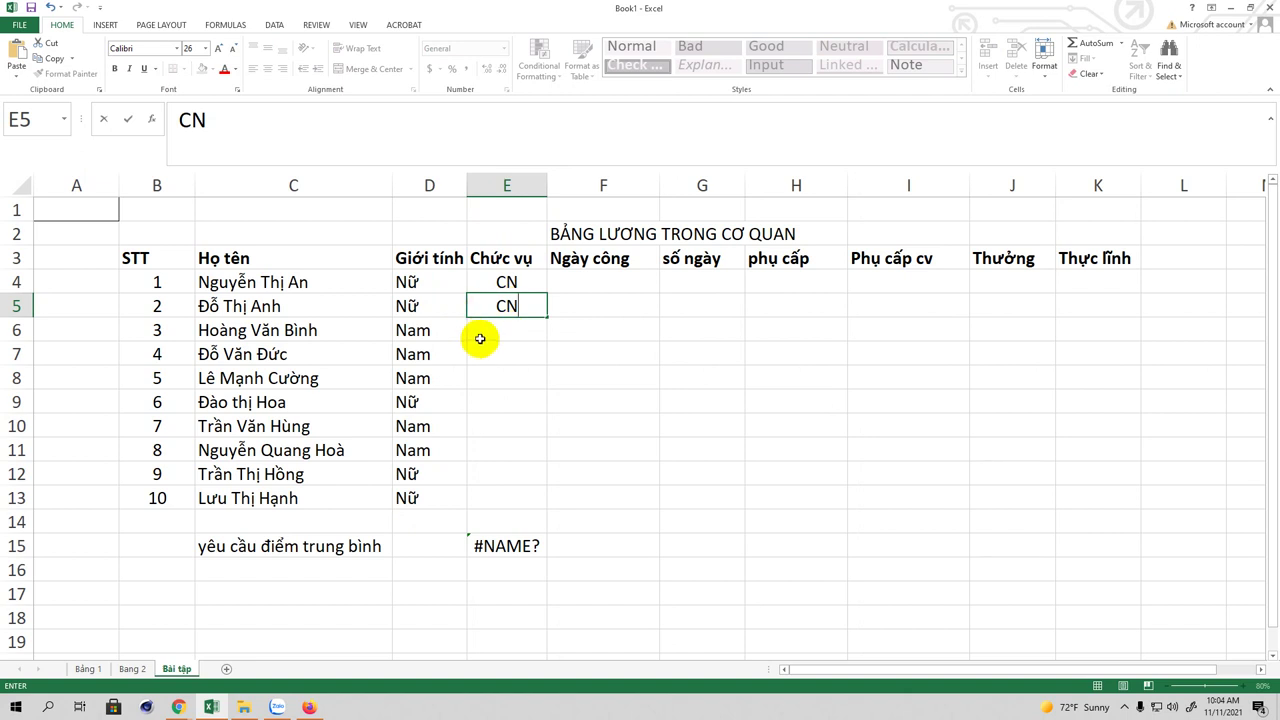
{"action": "left_click", "coordinate": [481, 332]}
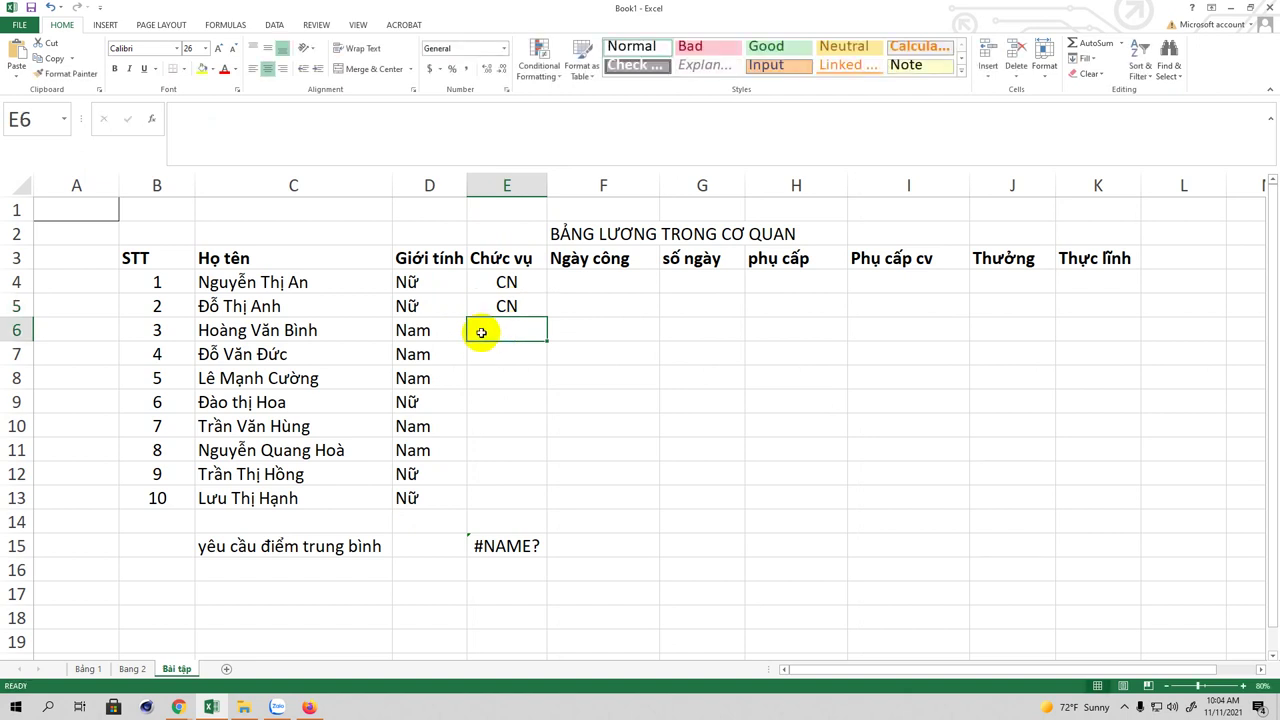
{"action": "type", "text": "TP"}
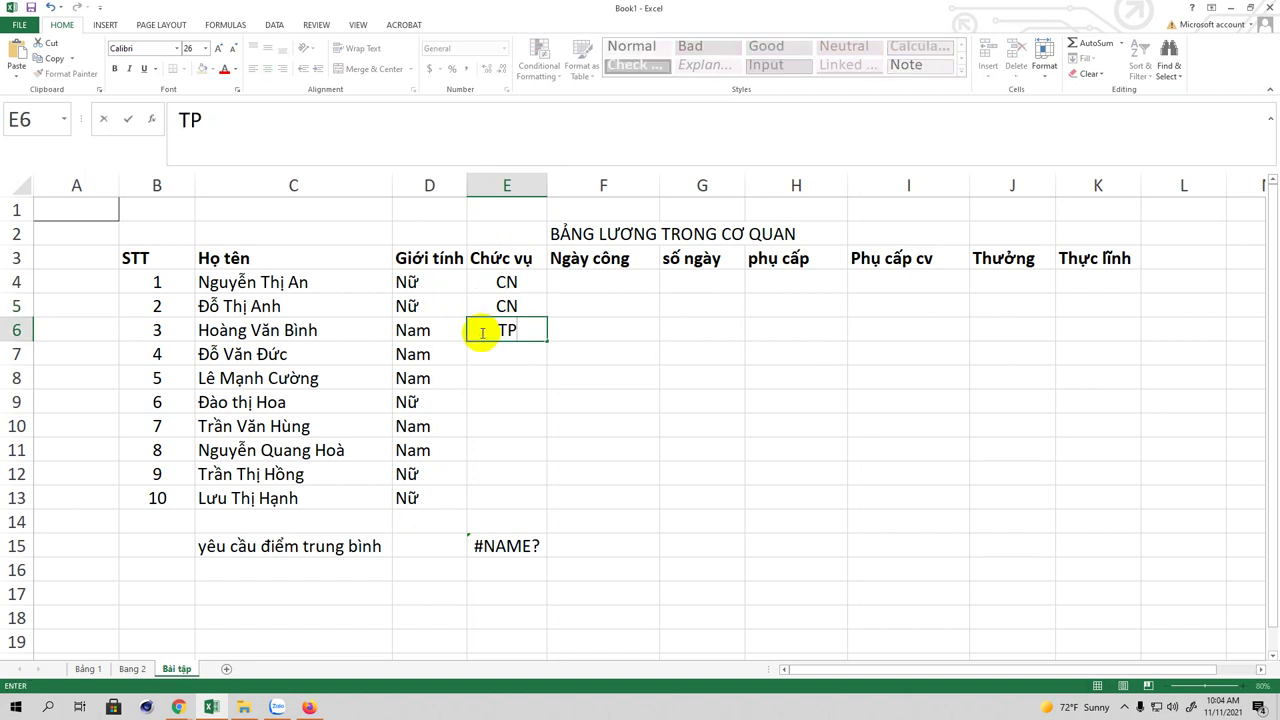
{"action": "key", "text": "Return"}
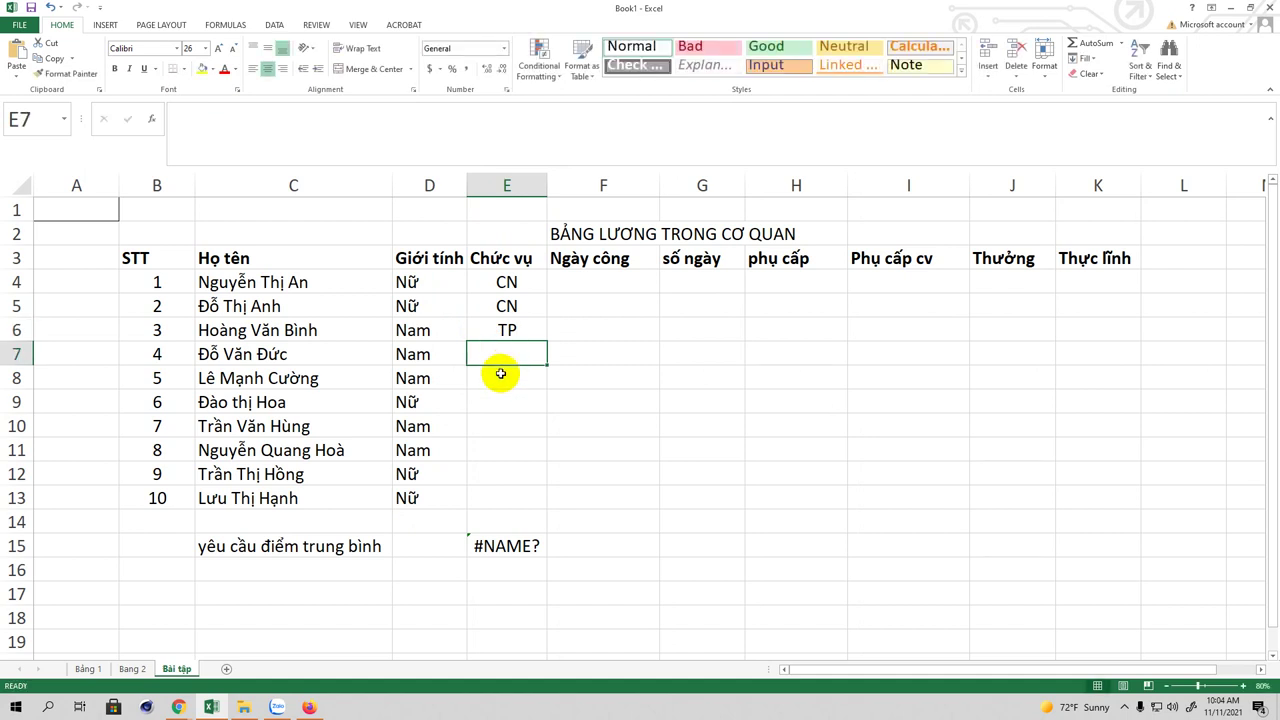
{"action": "type", "text": "CN"}
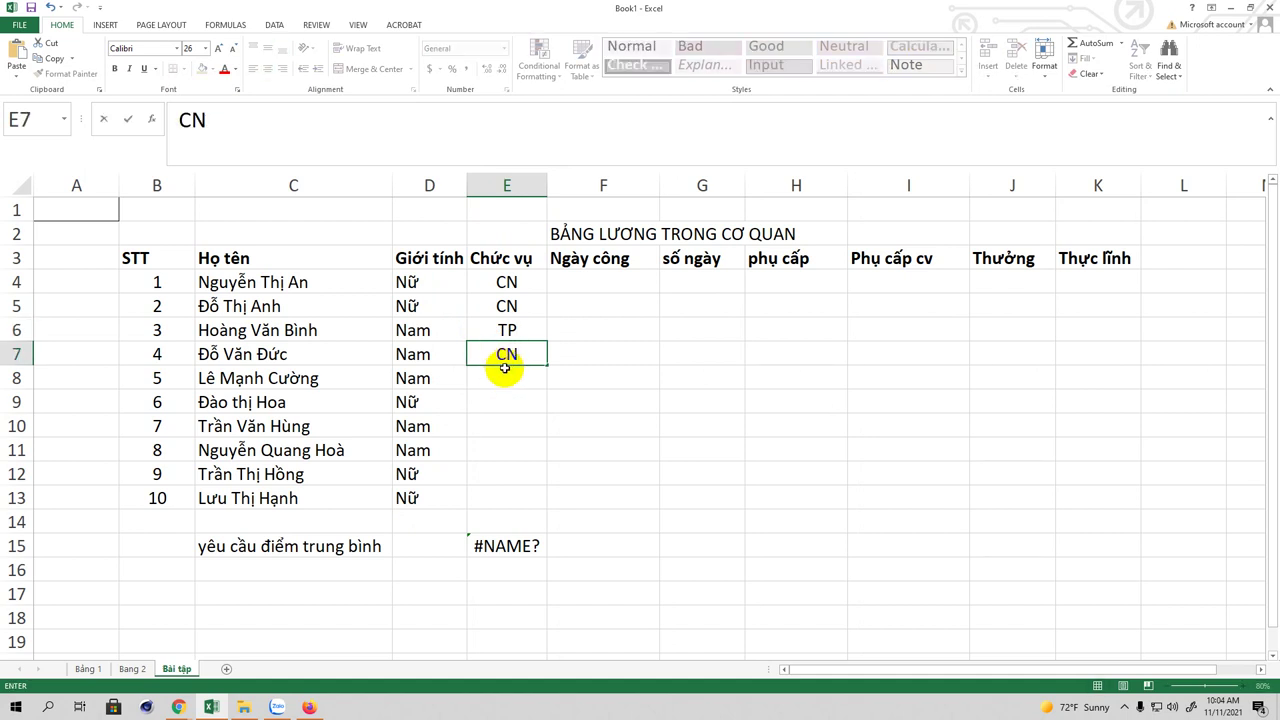
{"action": "key", "text": "Return"}
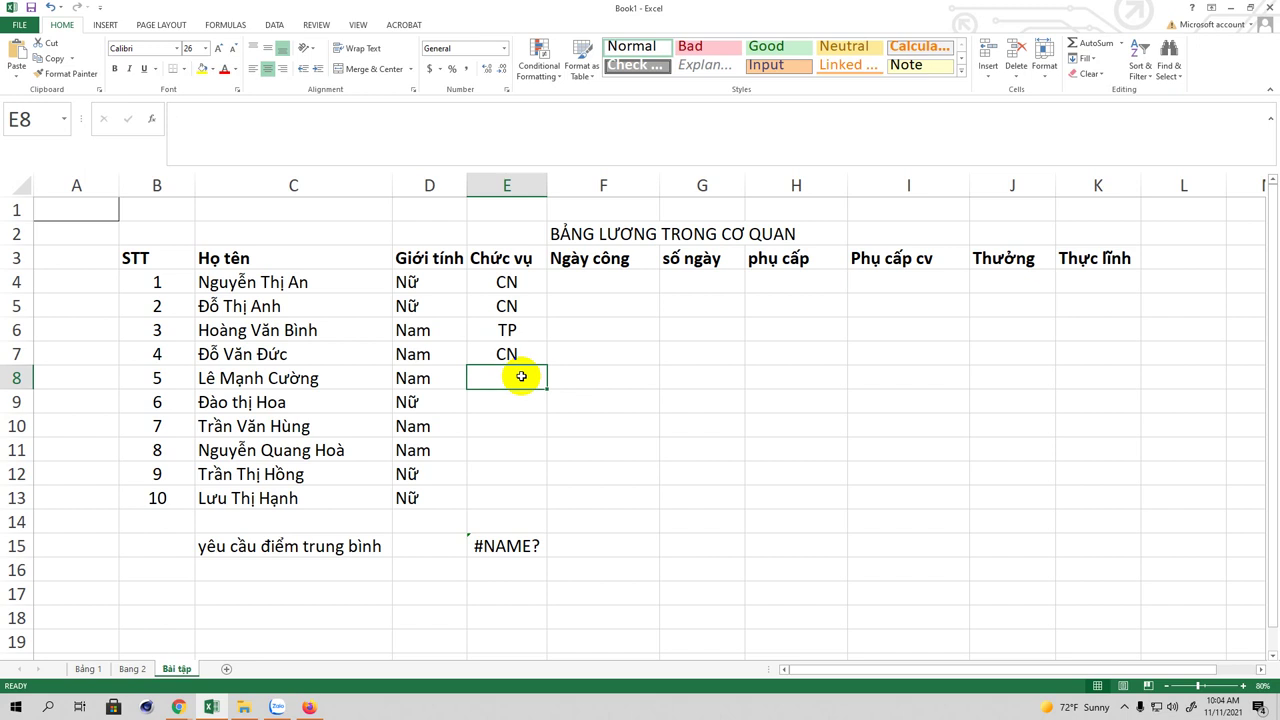
Step: Enter positions GĐ, CN, CN, CN, CN and Thư ký in E8:E13
{"action": "type", "text": "GĐ"}
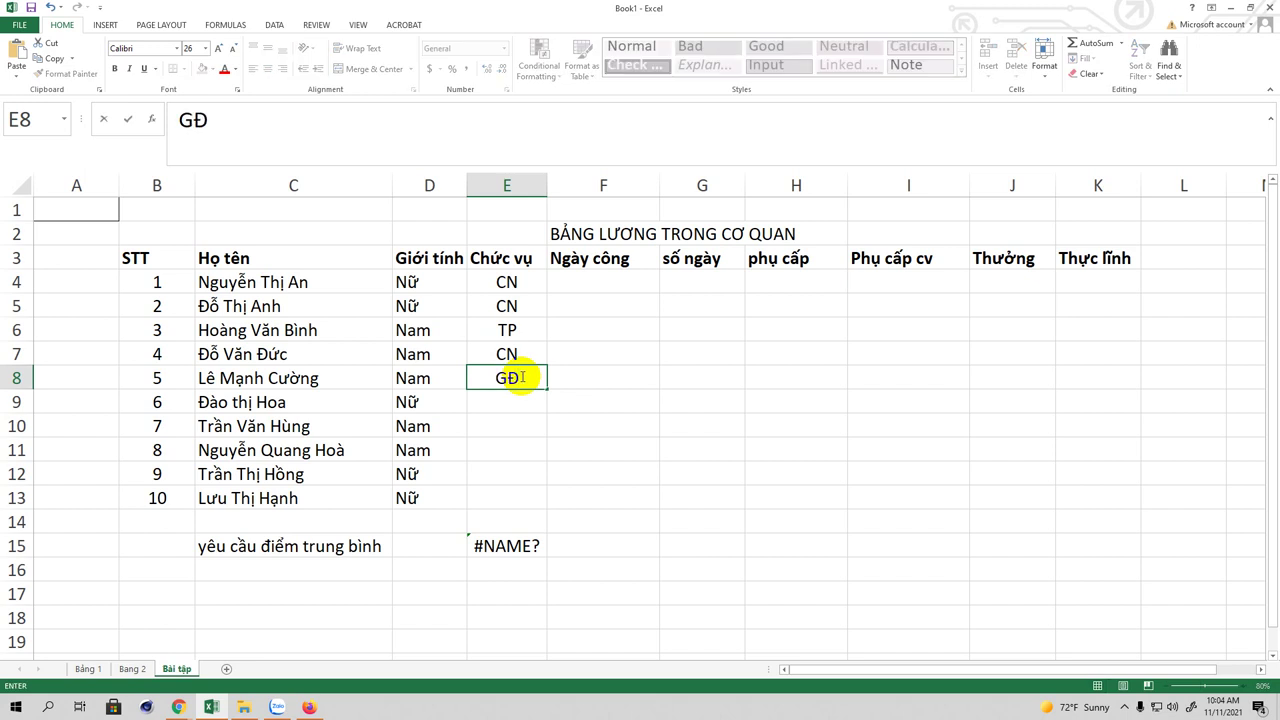
{"action": "left_click", "coordinate": [514, 399]}
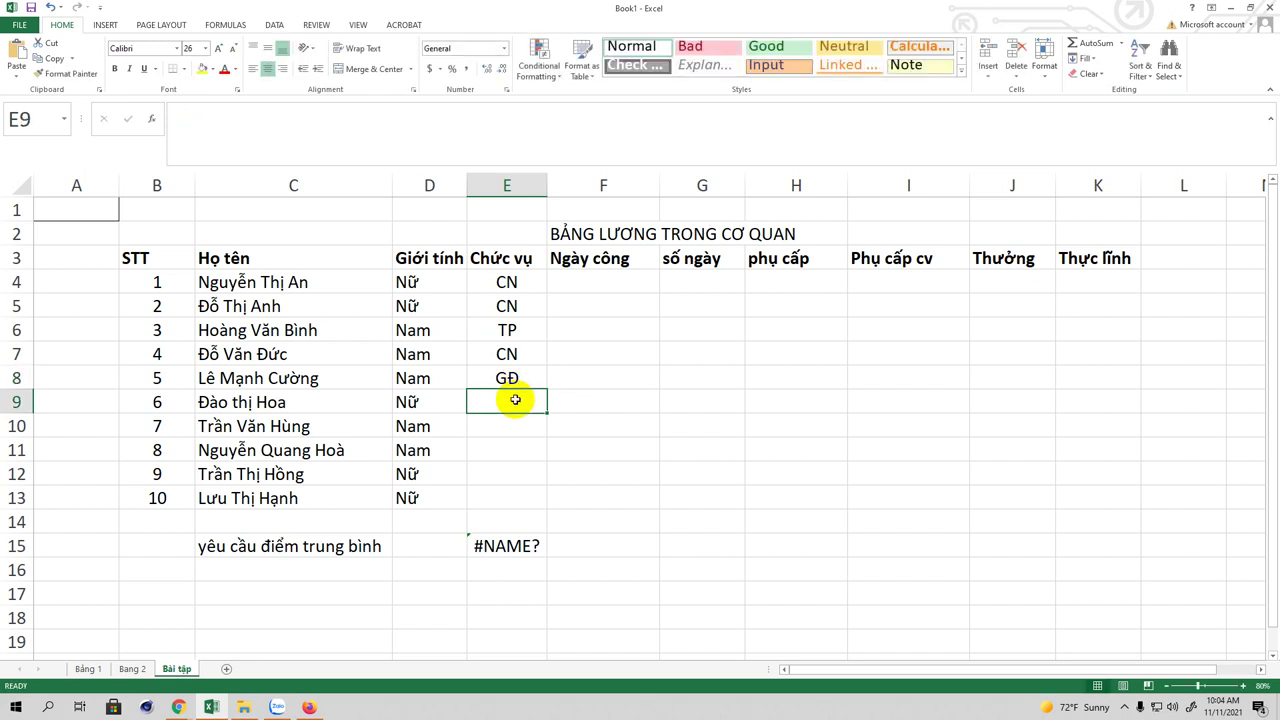
{"action": "type", "text": "CN"}
{"action": "left_click", "coordinate": [513, 432]}
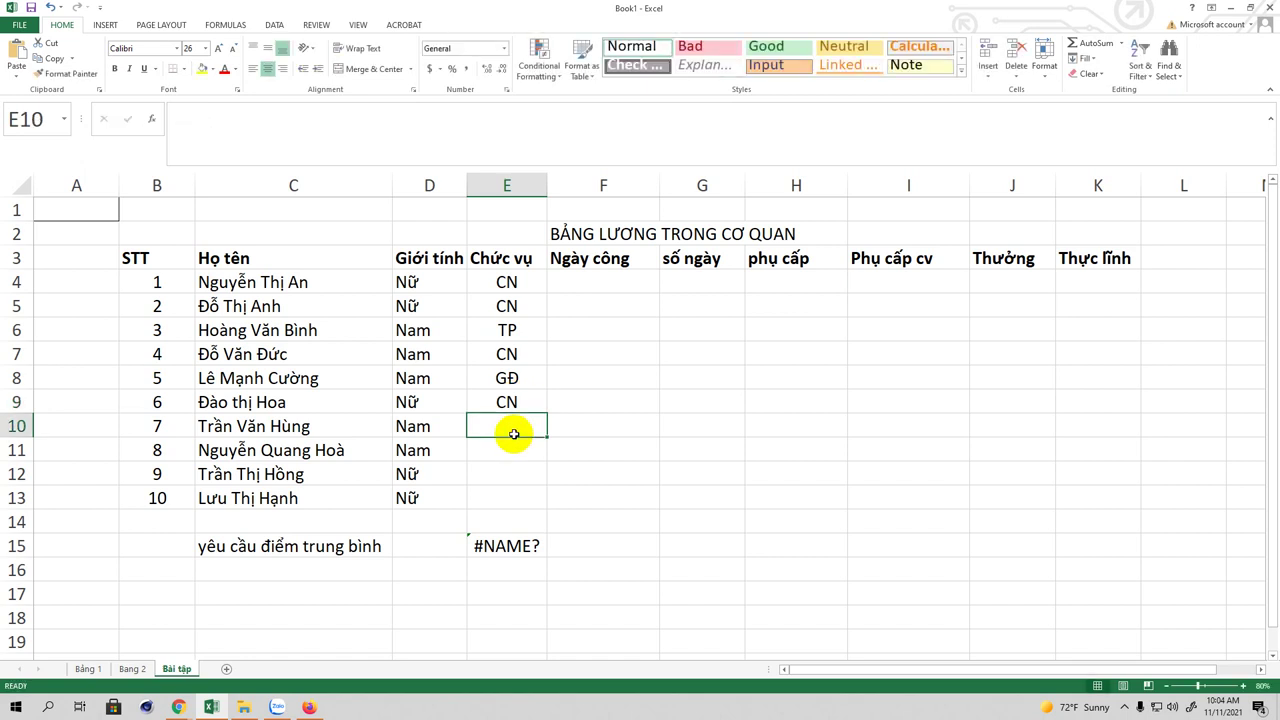
{"action": "type", "text": "CN"}
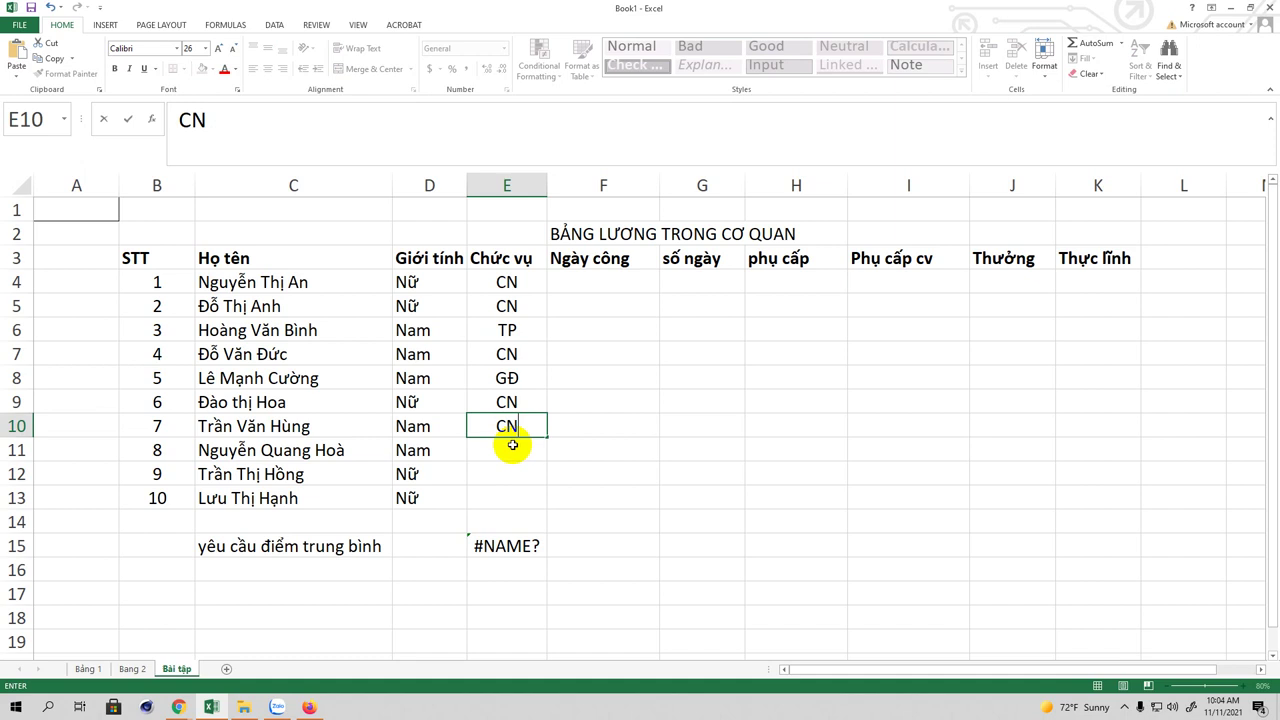
{"action": "left_click", "coordinate": [511, 449]}
{"action": "type", "text": "CN"}
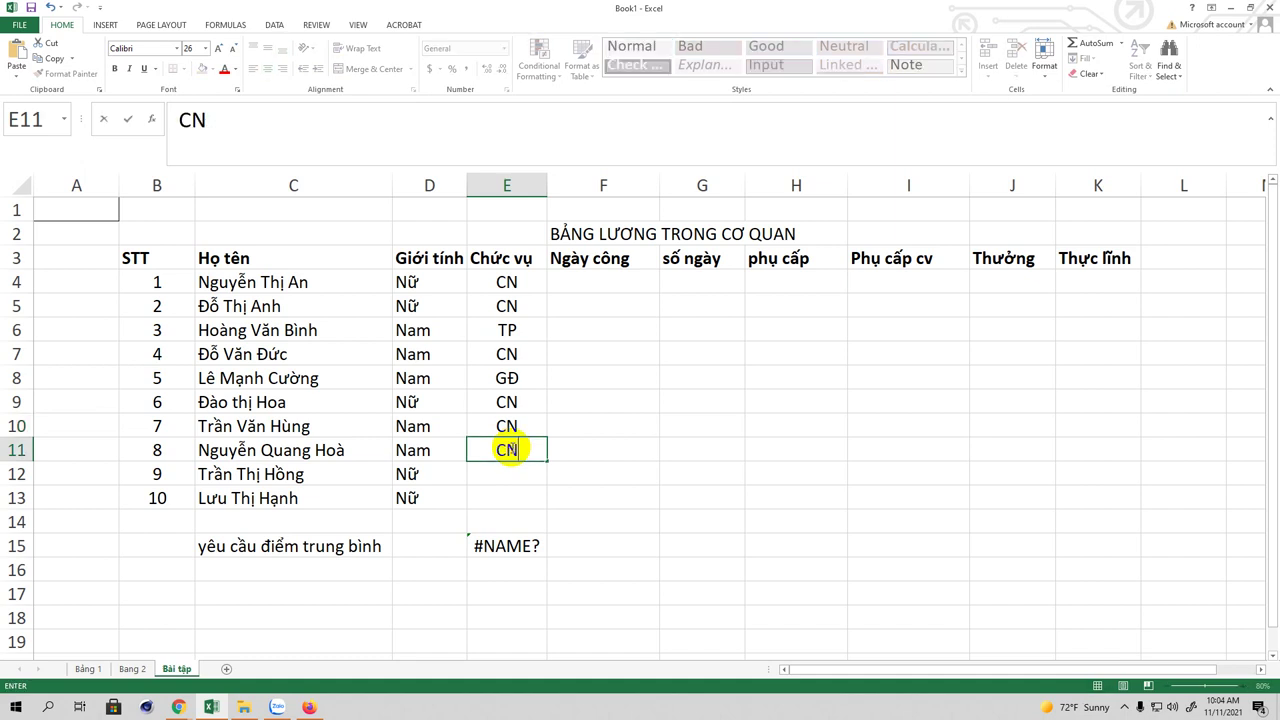
{"action": "left_click", "coordinate": [503, 474]}
{"action": "type", "text": "CN"}
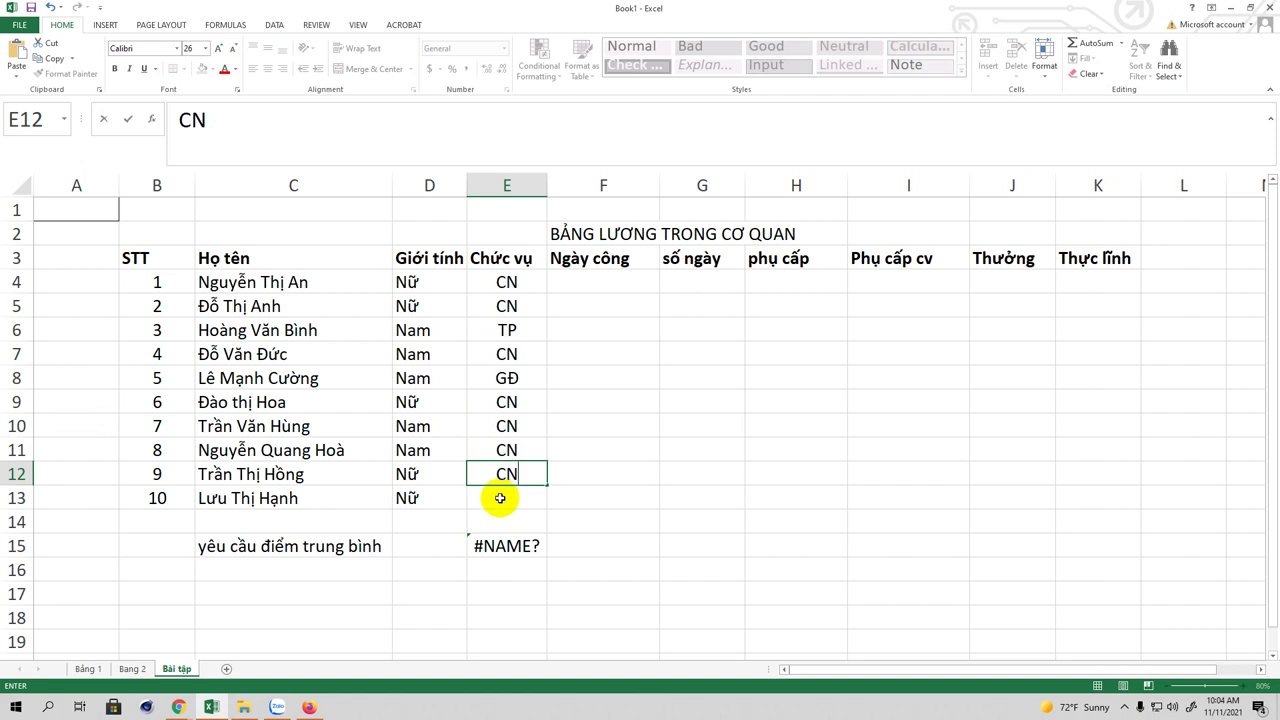
{"action": "left_click", "coordinate": [501, 498]}
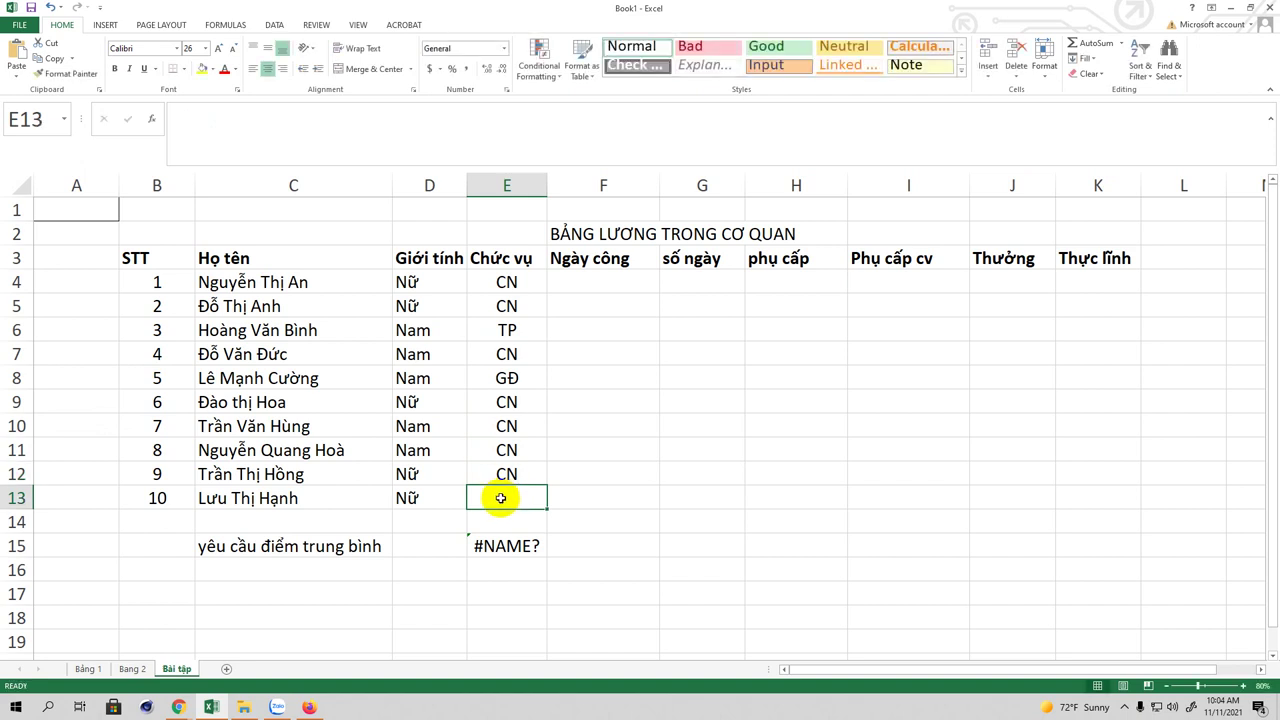
{"action": "type", "text": "Thư"}
{"action": "type", "text": " ky"}
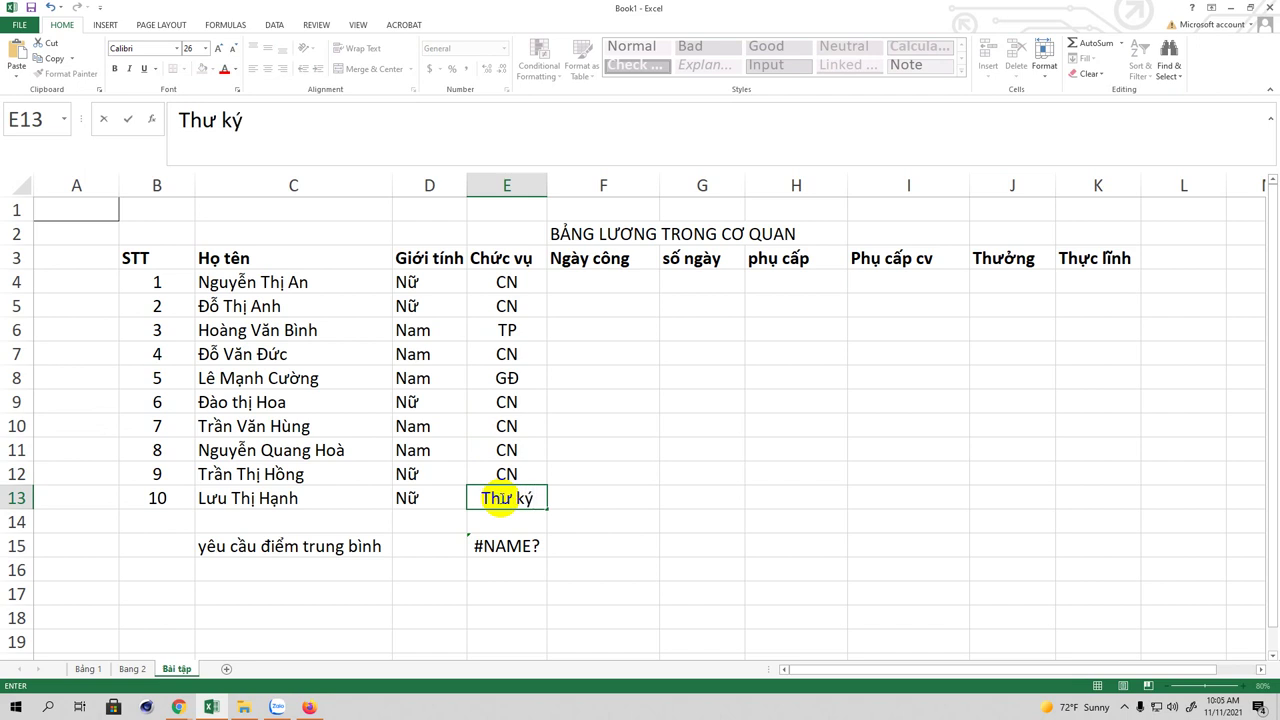
{"action": "left_click", "coordinate": [573, 282]}
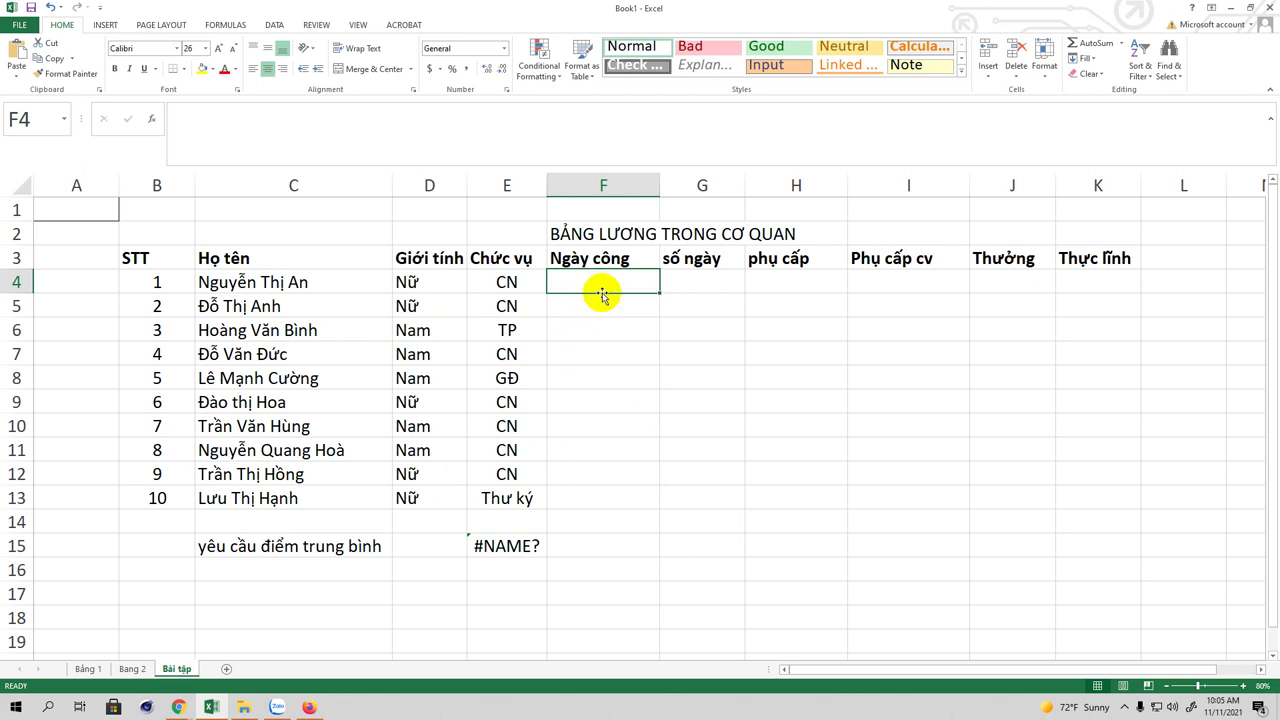
Step: Enter working days 23, 23, 24, 23, 24 in F4:F8
{"action": "type", "text": "23"}
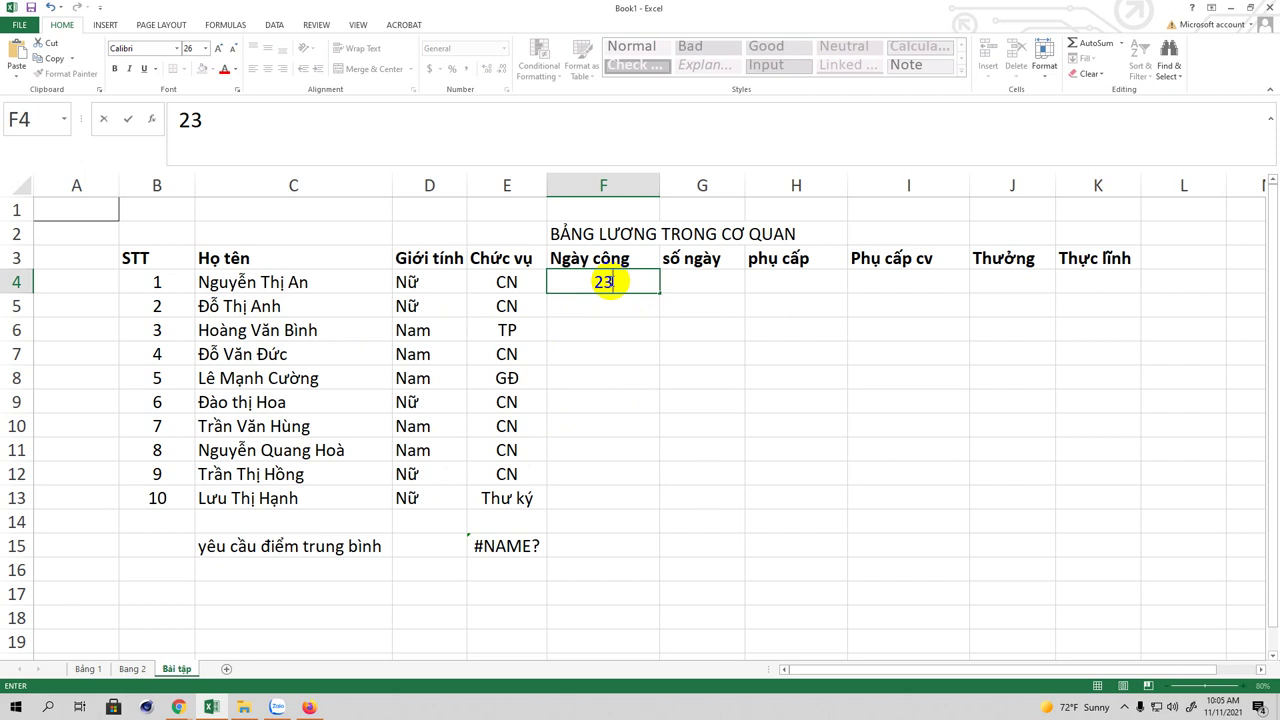
{"action": "left_click", "coordinate": [594, 313]}
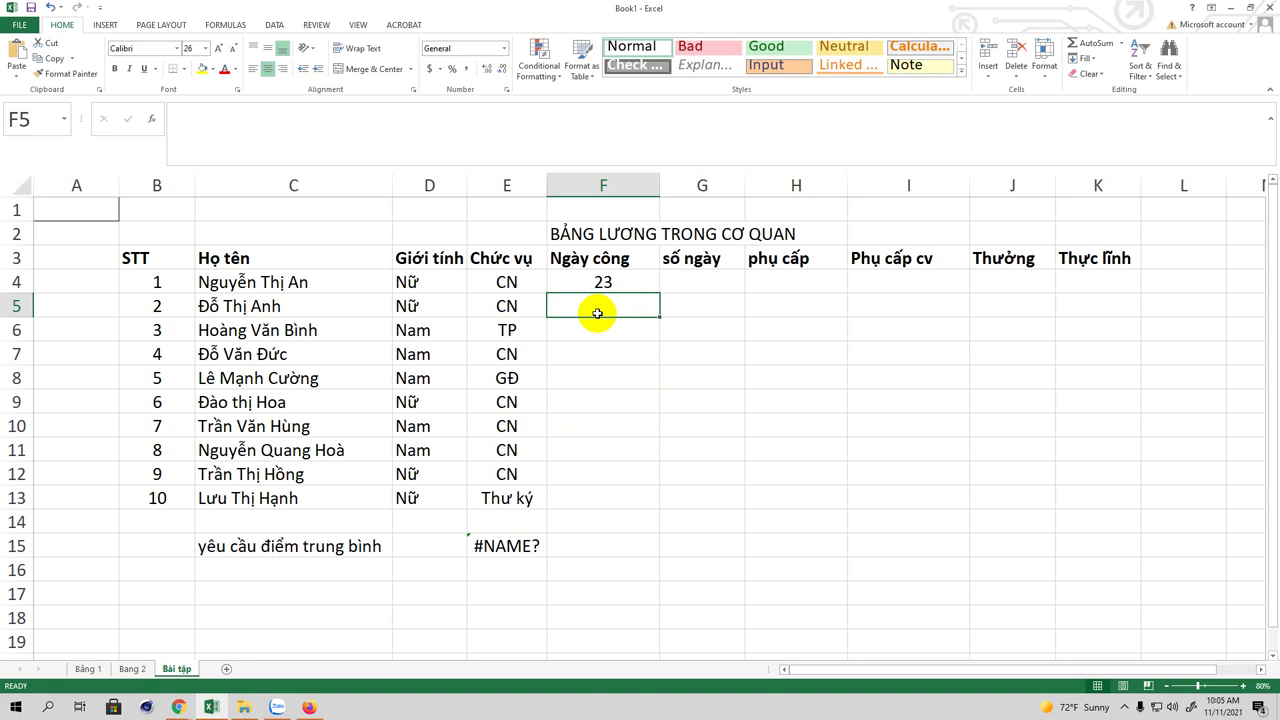
{"action": "type", "text": "23"}
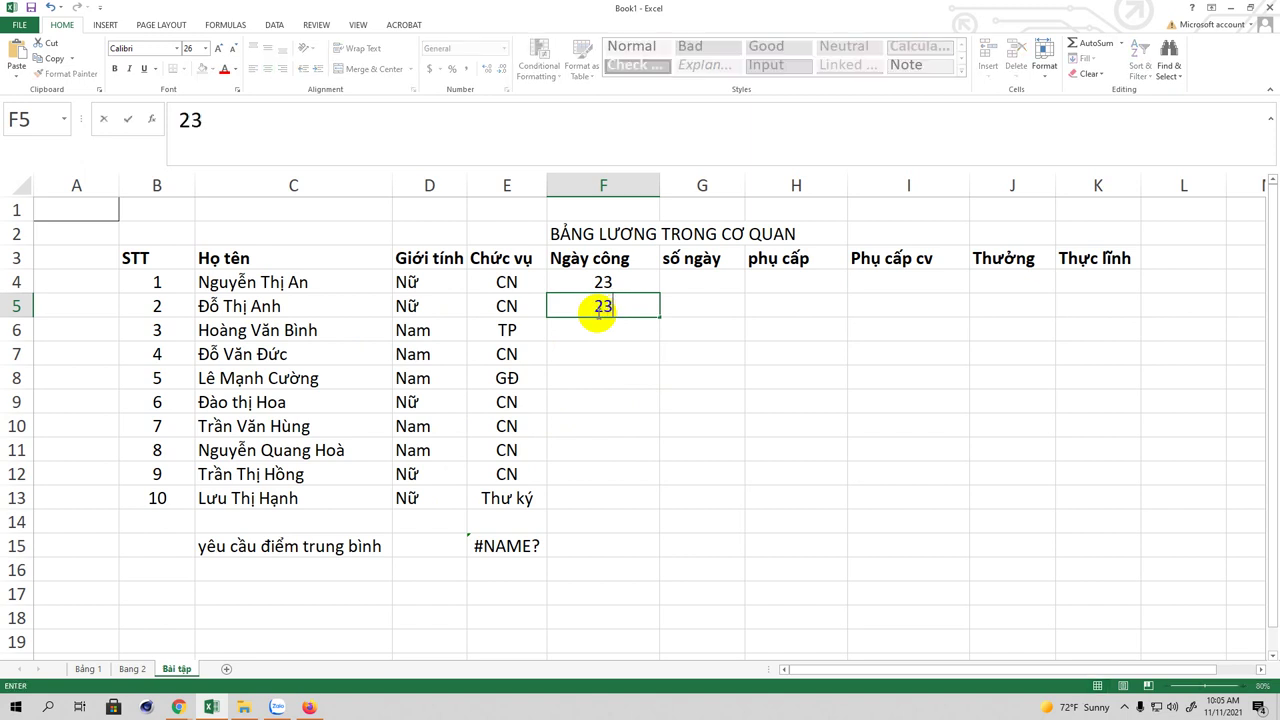
{"action": "key", "text": "Return"}
{"action": "type", "text": "24"}
{"action": "key", "text": "Return"}
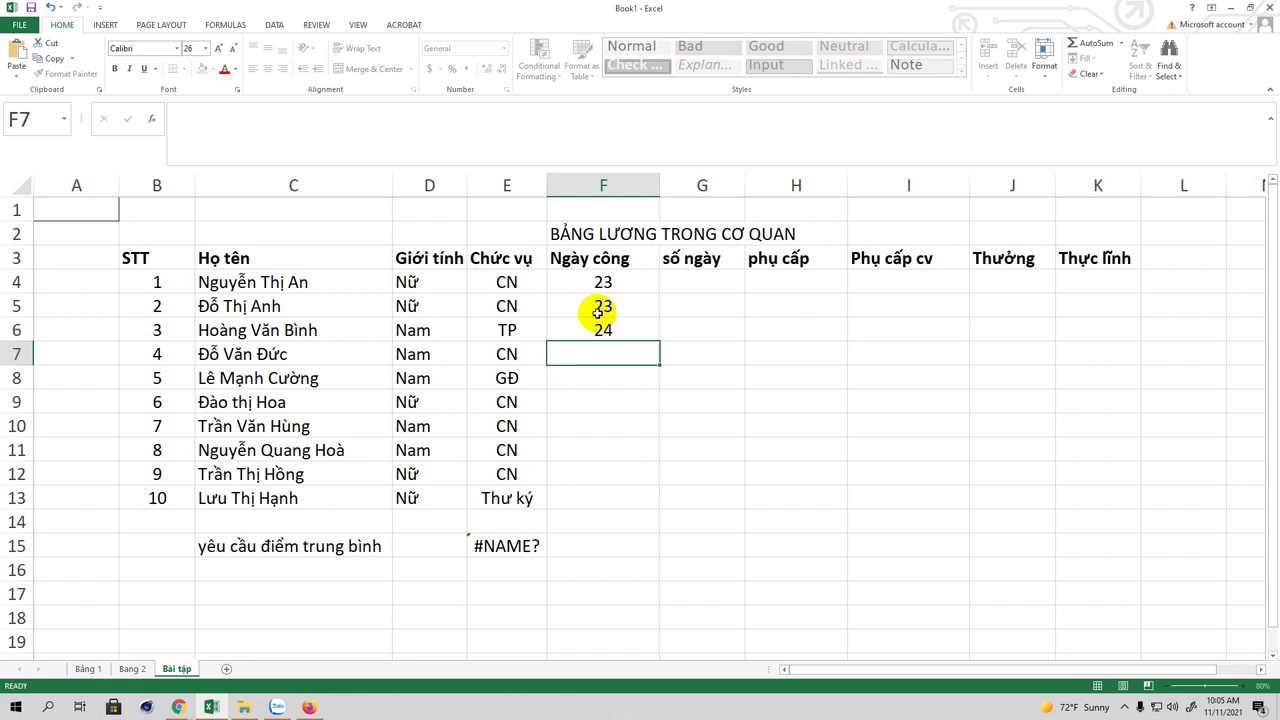
{"action": "type", "text": "23"}
{"action": "key", "text": "Return"}
{"action": "type", "text": "2"}
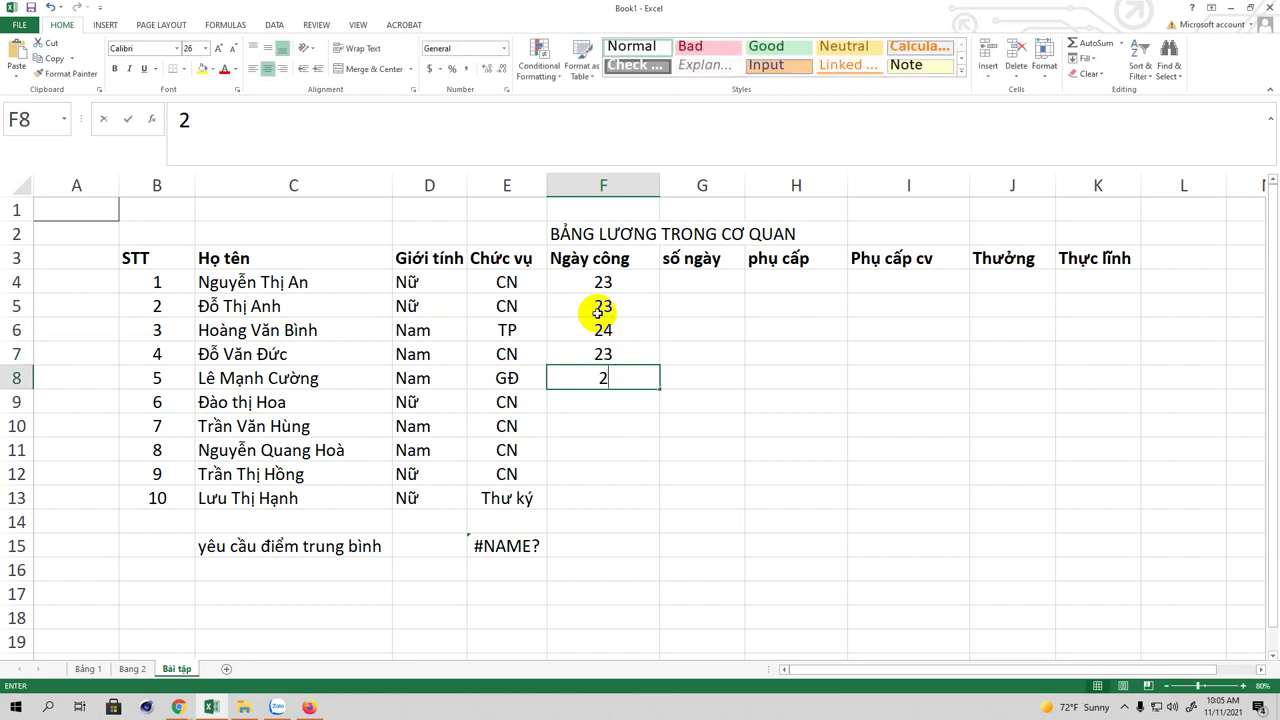
{"action": "type", "text": "4"}
{"action": "key", "text": "Return"}
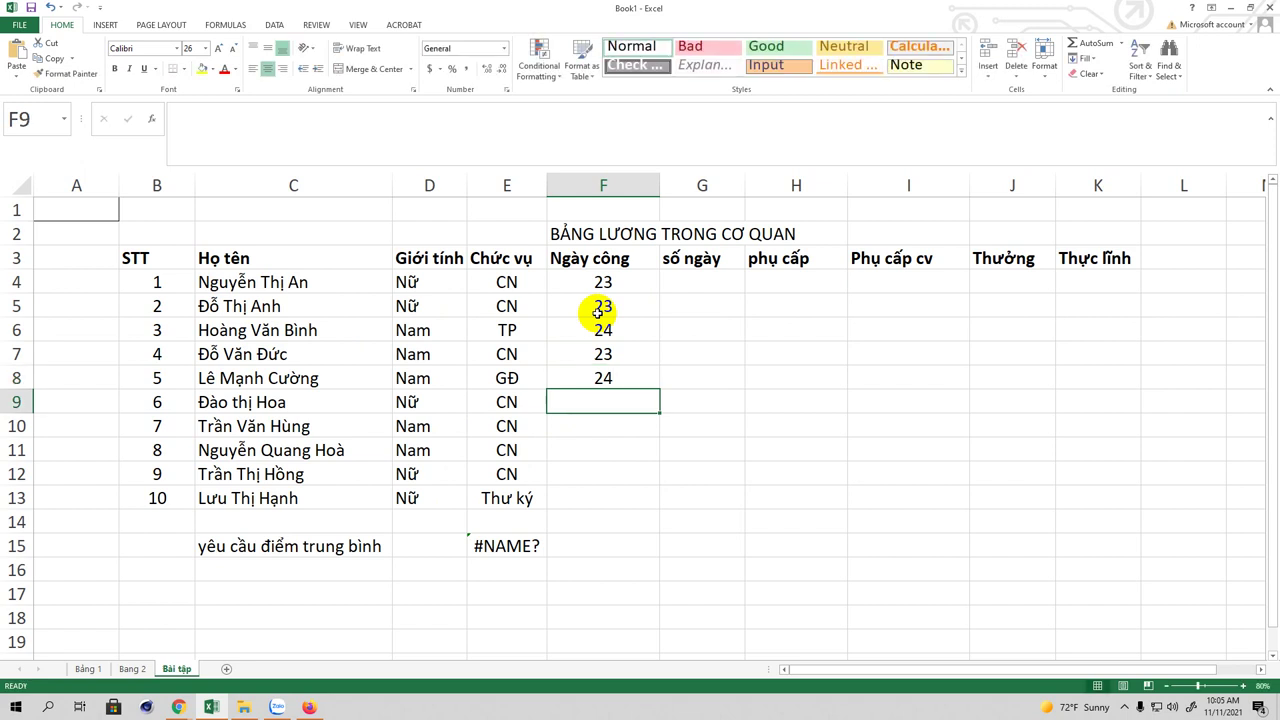
Step: Enter working days 21, 22, 20, 19, 23 in F9:F13
{"action": "type", "text": "21"}
{"action": "key", "text": "Return"}
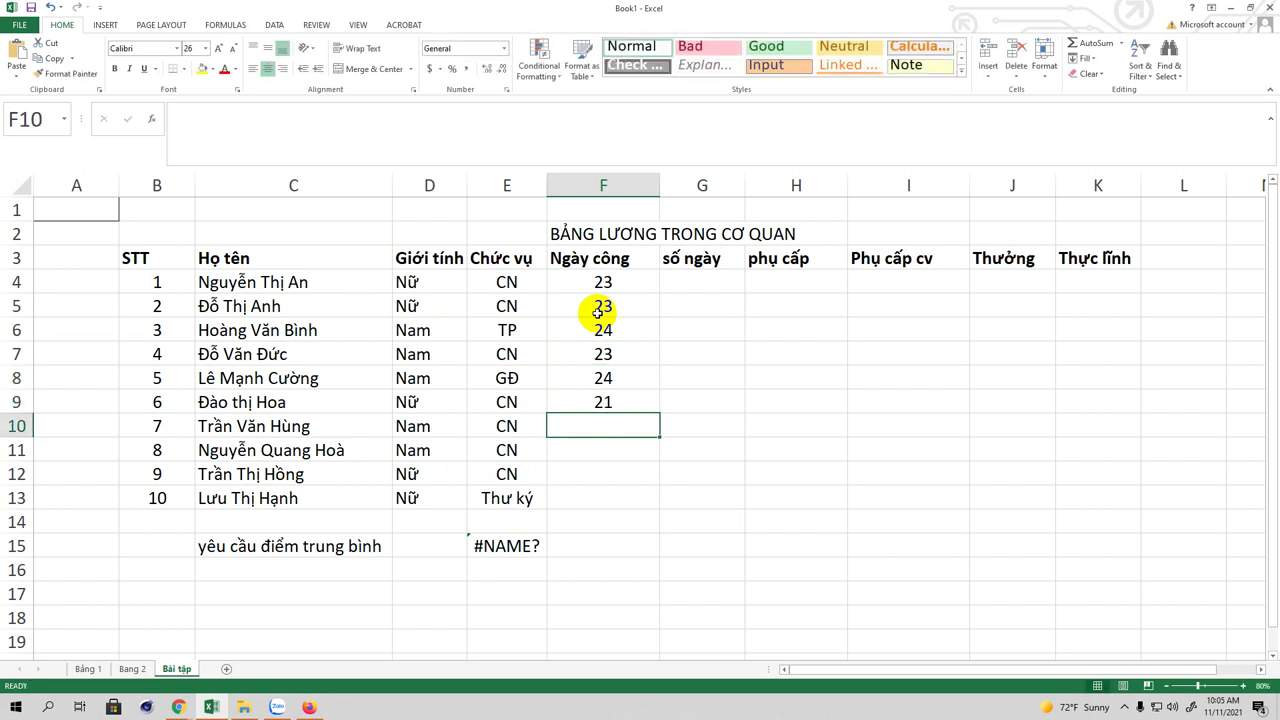
{"action": "type", "text": "22"}
{"action": "key", "text": "Return"}
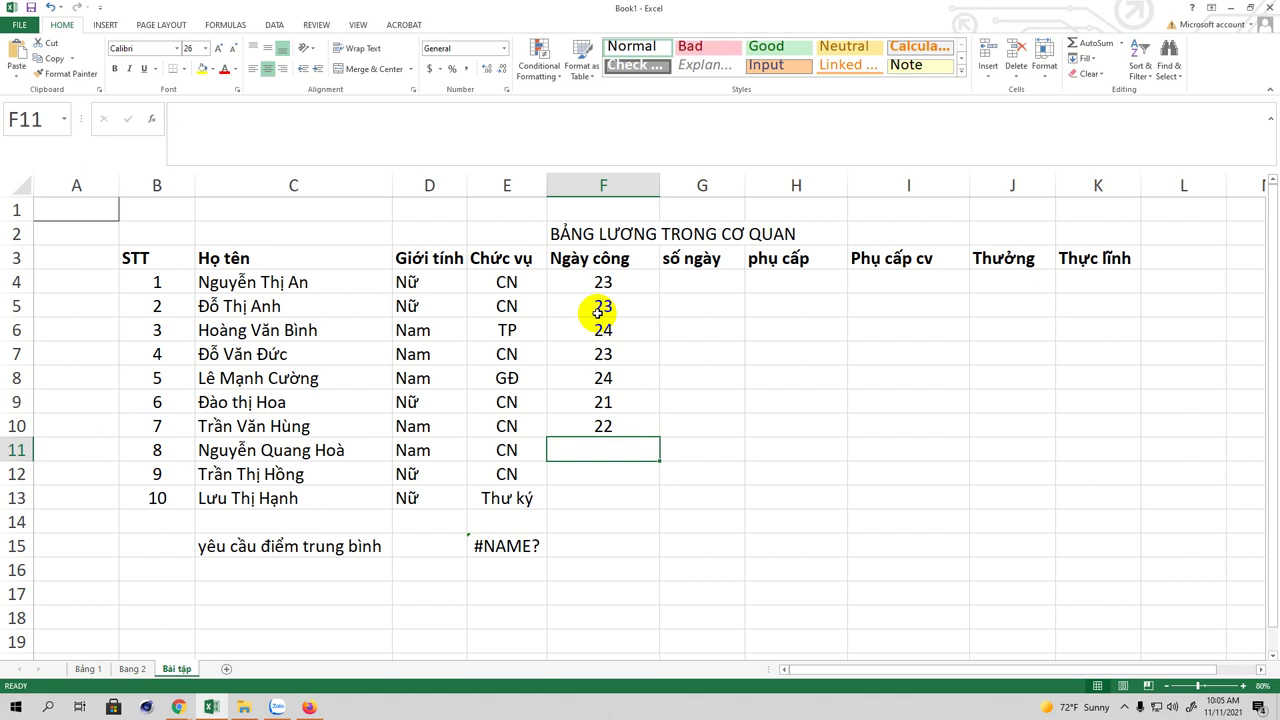
{"action": "type", "text": "20"}
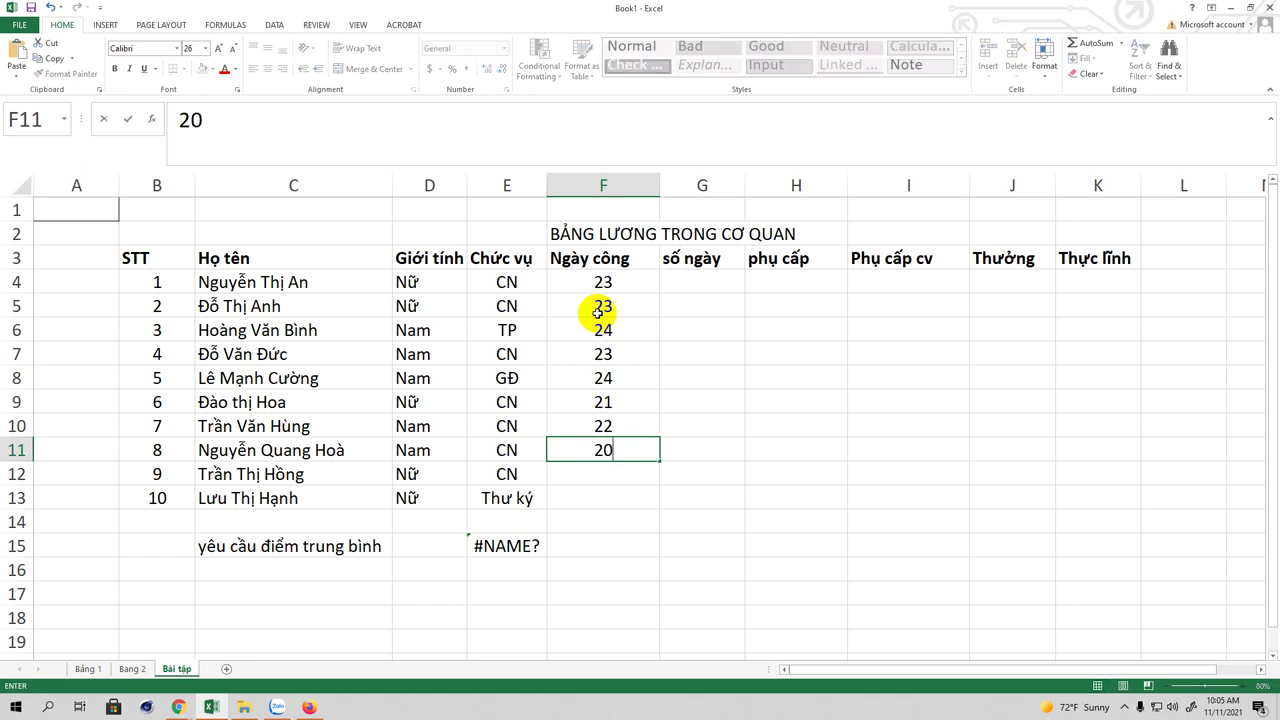
{"action": "key", "text": "Return"}
{"action": "type", "text": "19"}
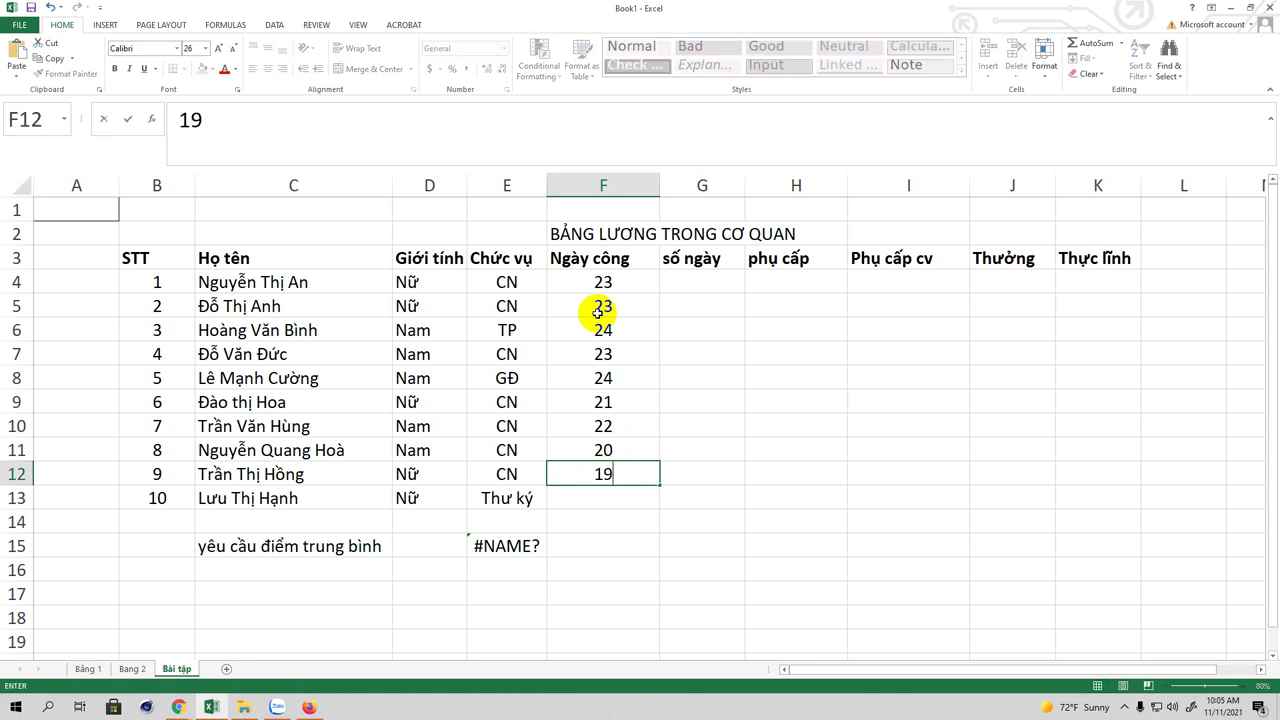
{"action": "key", "text": "Return"}
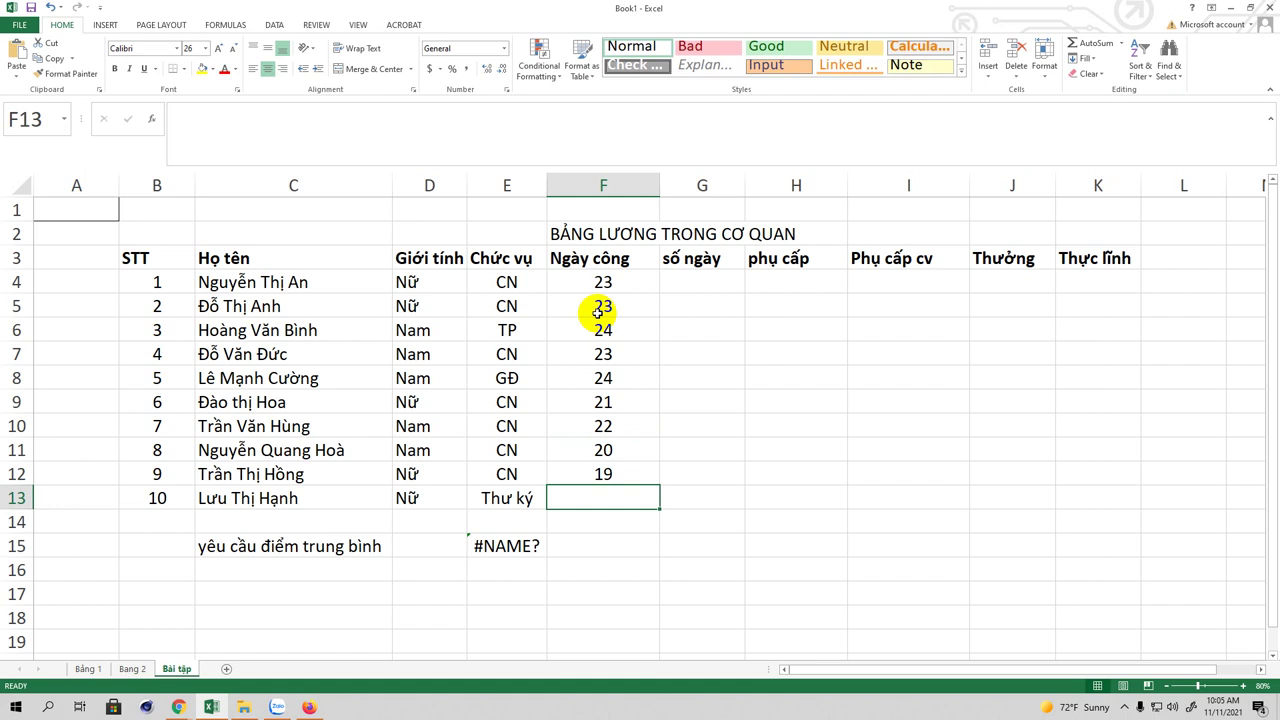
{"action": "type", "text": "23"}
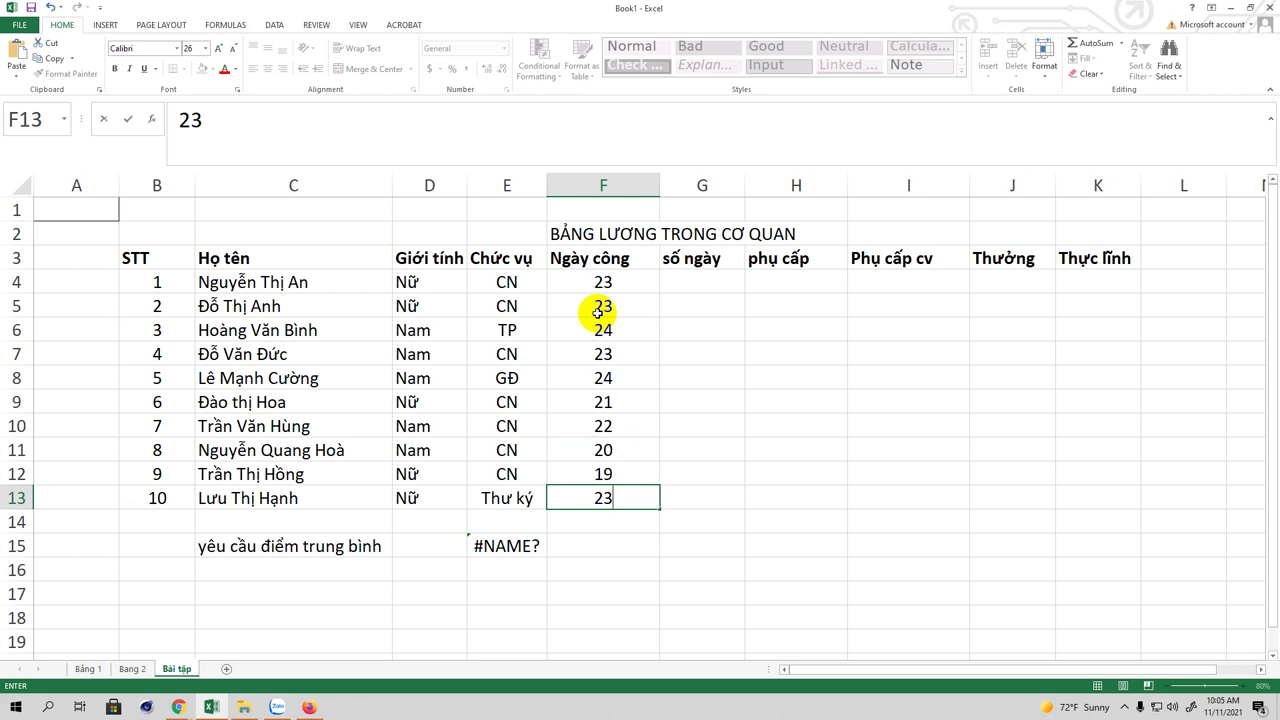
Step: Rename the F3 header from Ngày công to 'Ngày làm việc'
{"action": "double_click", "coordinate": [616, 258]}
{"action": "left_click", "coordinate": [634, 258]}
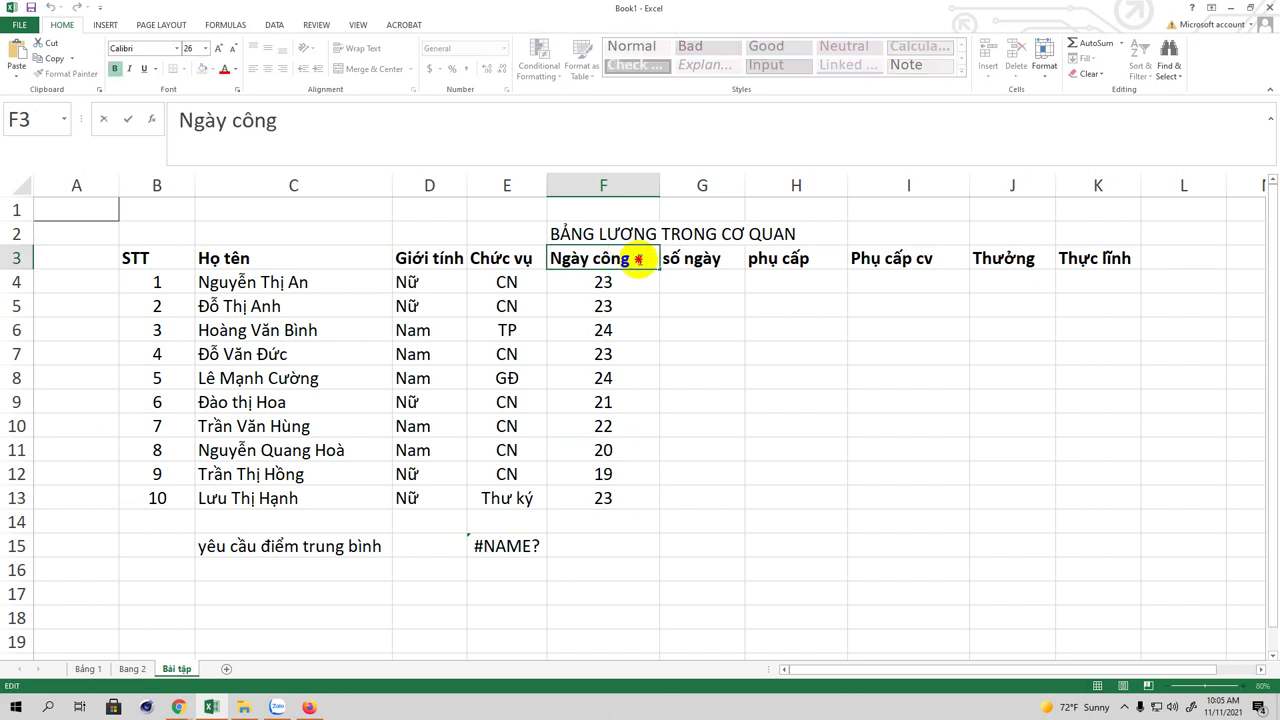
{"action": "key", "text": "BackSpace"}
{"action": "key", "text": "BackSpace"}
{"action": "key", "text": "BackSpace"}
{"action": "key", "text": "BackSpace"}
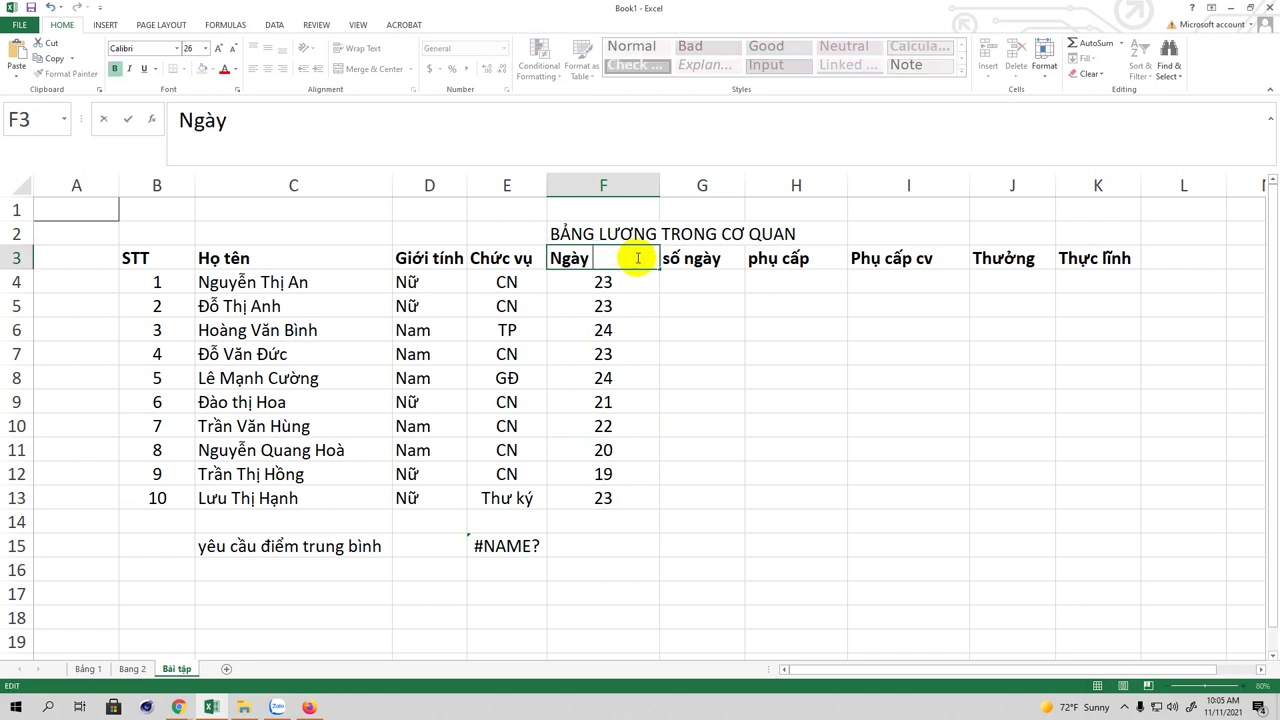
{"action": "type", "text": "so ngày"}
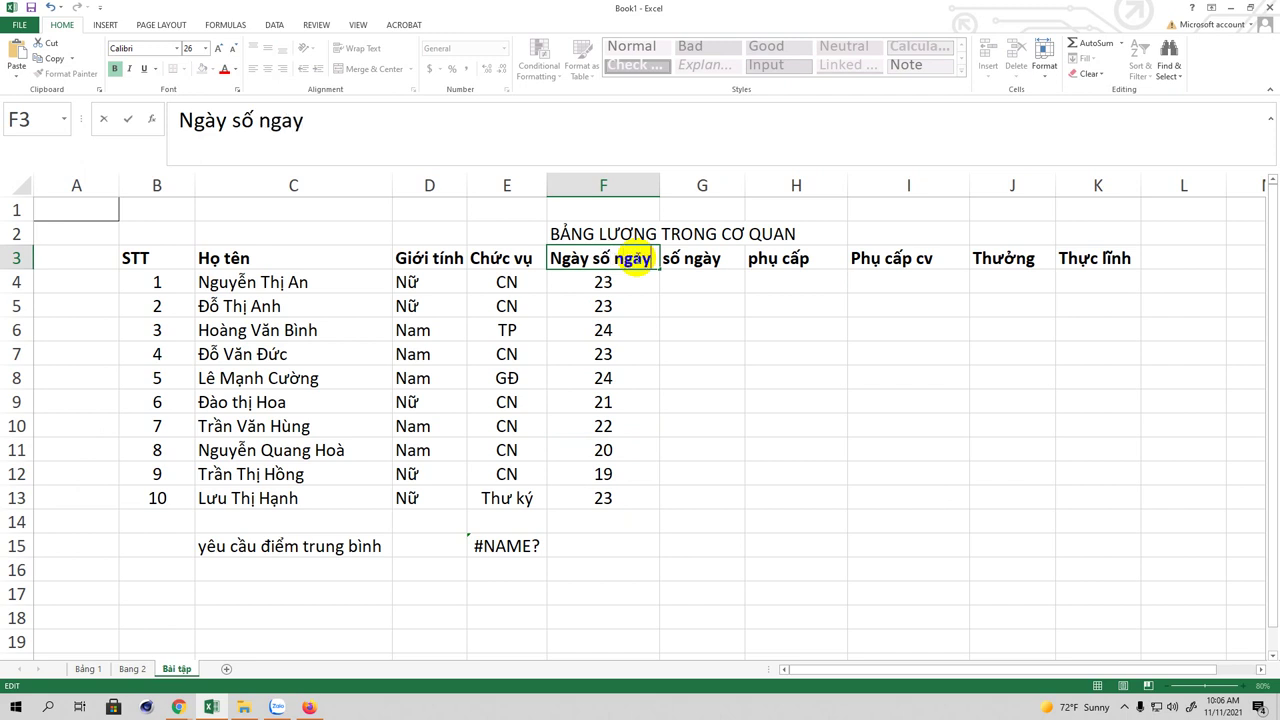
{"action": "key", "text": "BackSpace"}
{"action": "key", "text": "BackSpace"}
{"action": "key", "text": "BackSpace"}
{"action": "key", "text": "BackSpace"}
{"action": "key", "text": "BackSpace"}
{"action": "key", "text": "BackSpace"}
{"action": "key", "text": "BackSpace"}
{"action": "key", "text": "BackSpace"}
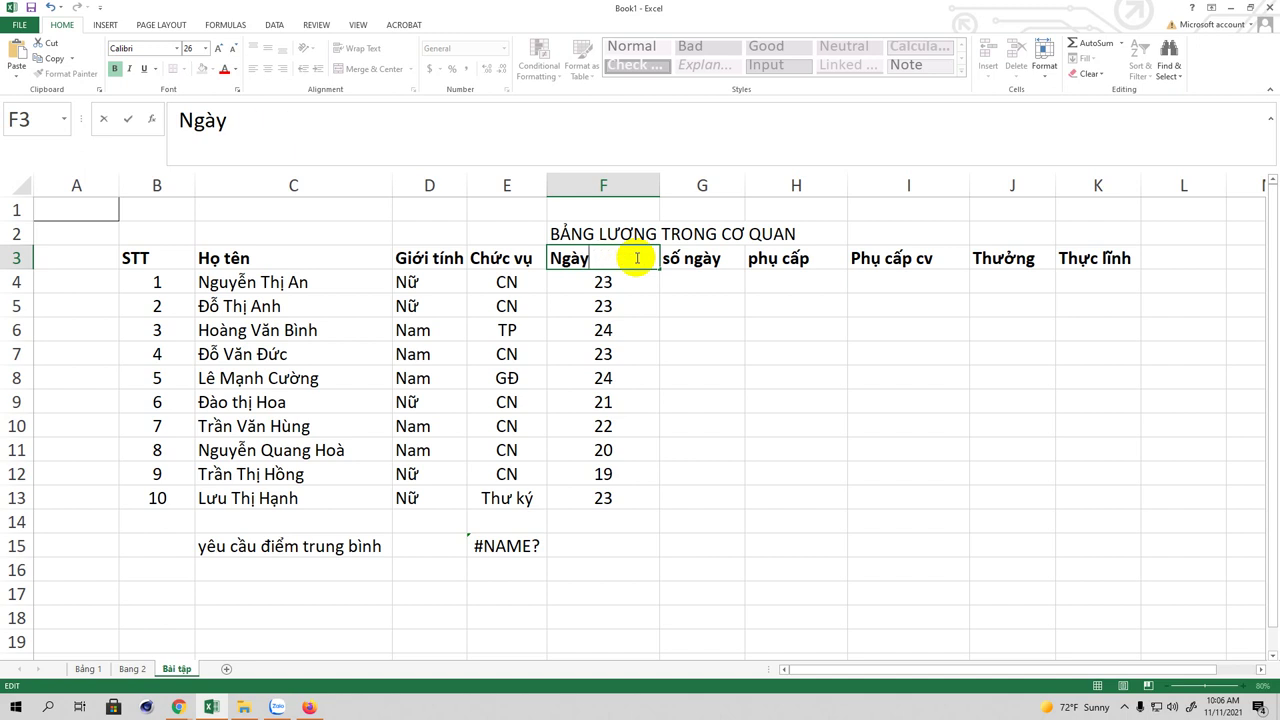
{"action": "type", "text": "làm việc"}
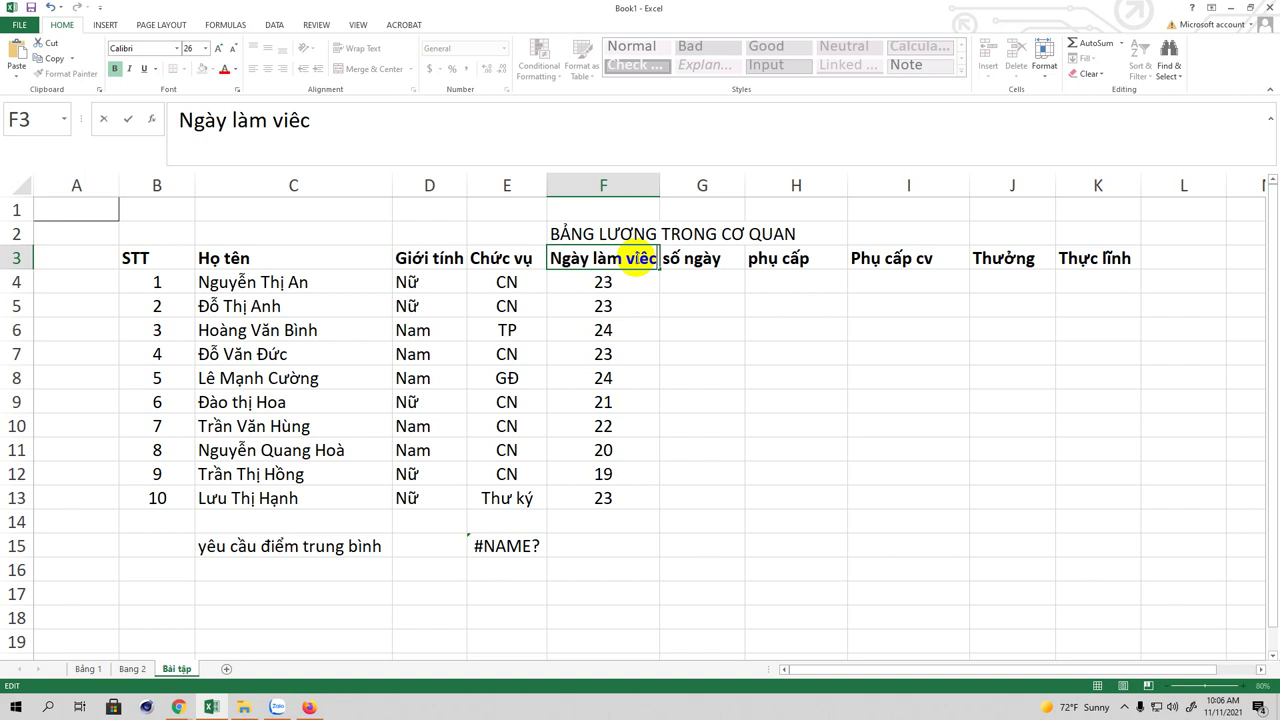
{"action": "left_click", "coordinate": [717, 280]}
Step: Replace the G3 header 'số ngày' with 'L cơ bản'
{"action": "left_click", "coordinate": [706, 262]}
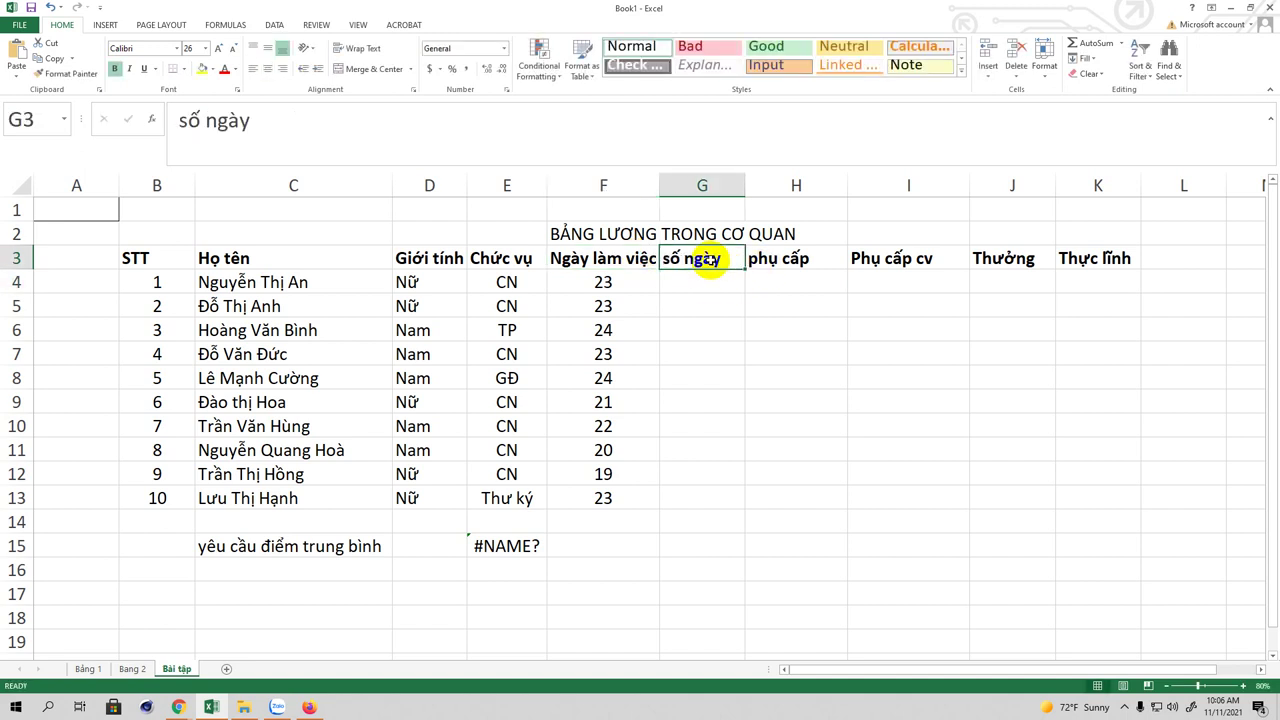
{"action": "key", "text": "Delete"}
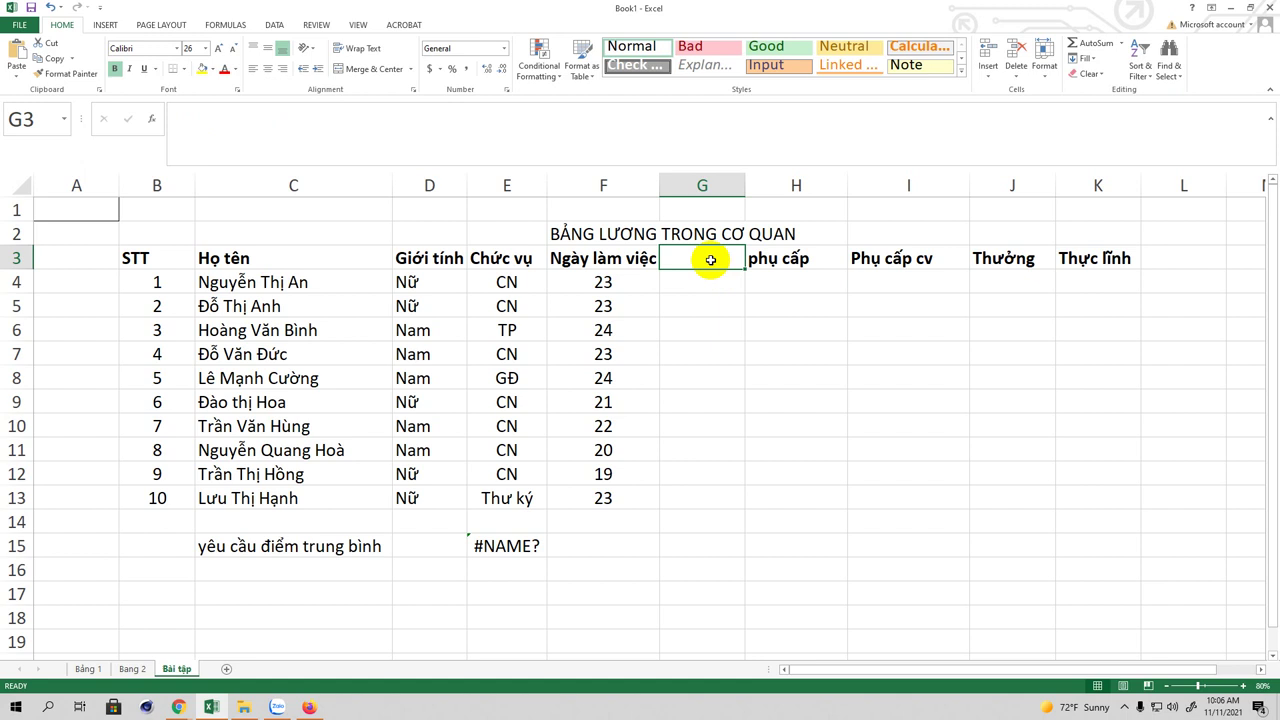
{"action": "type", "text": "Lương cơ ban"}
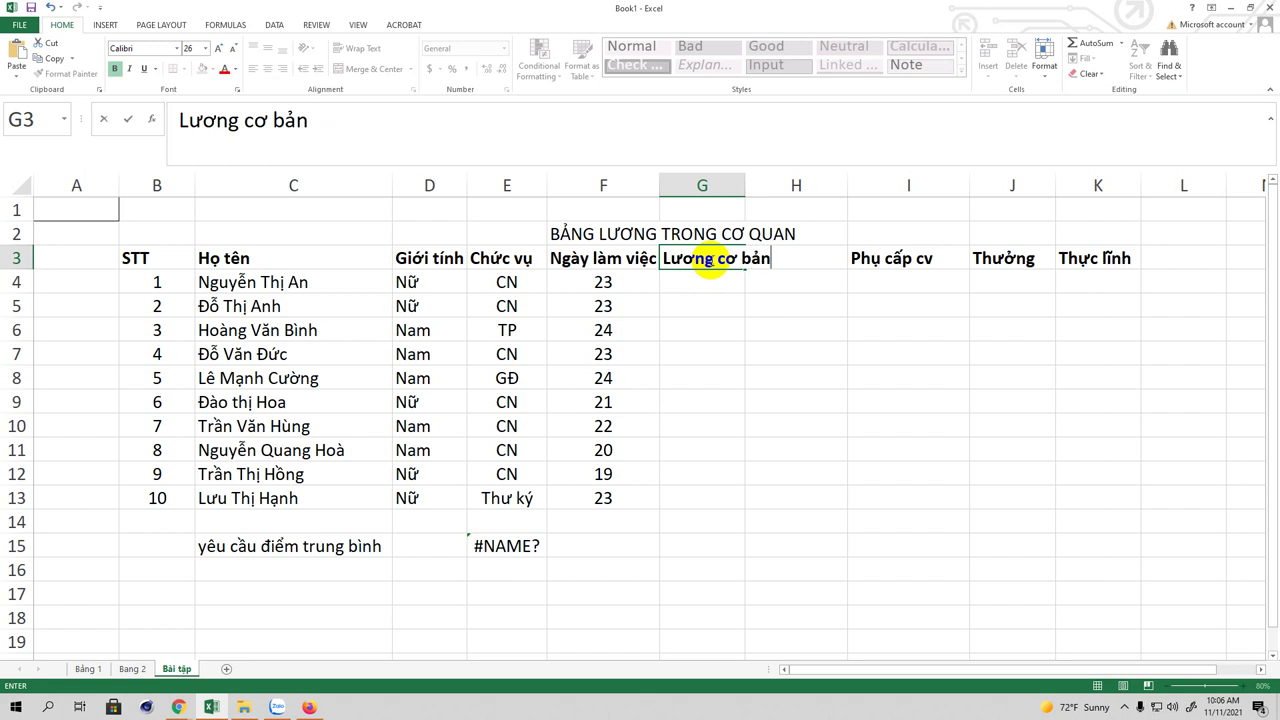
{"action": "left_click", "coordinate": [716, 262]}
{"action": "key", "text": "BackSpace"}
{"action": "key", "text": "BackSpace"}
{"action": "key", "text": "BackSpace"}
{"action": "key", "text": "BackSpace"}
{"action": "key", "text": "BackSpace"}
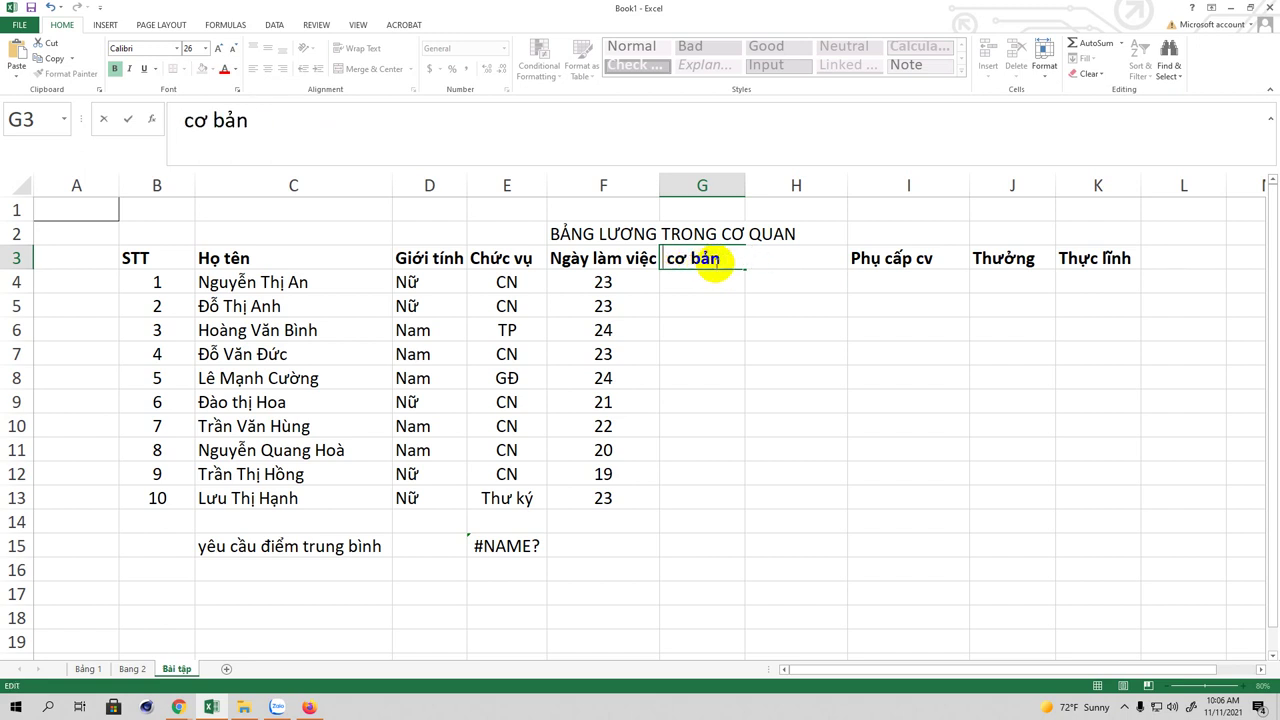
{"action": "type", "text": "L"}
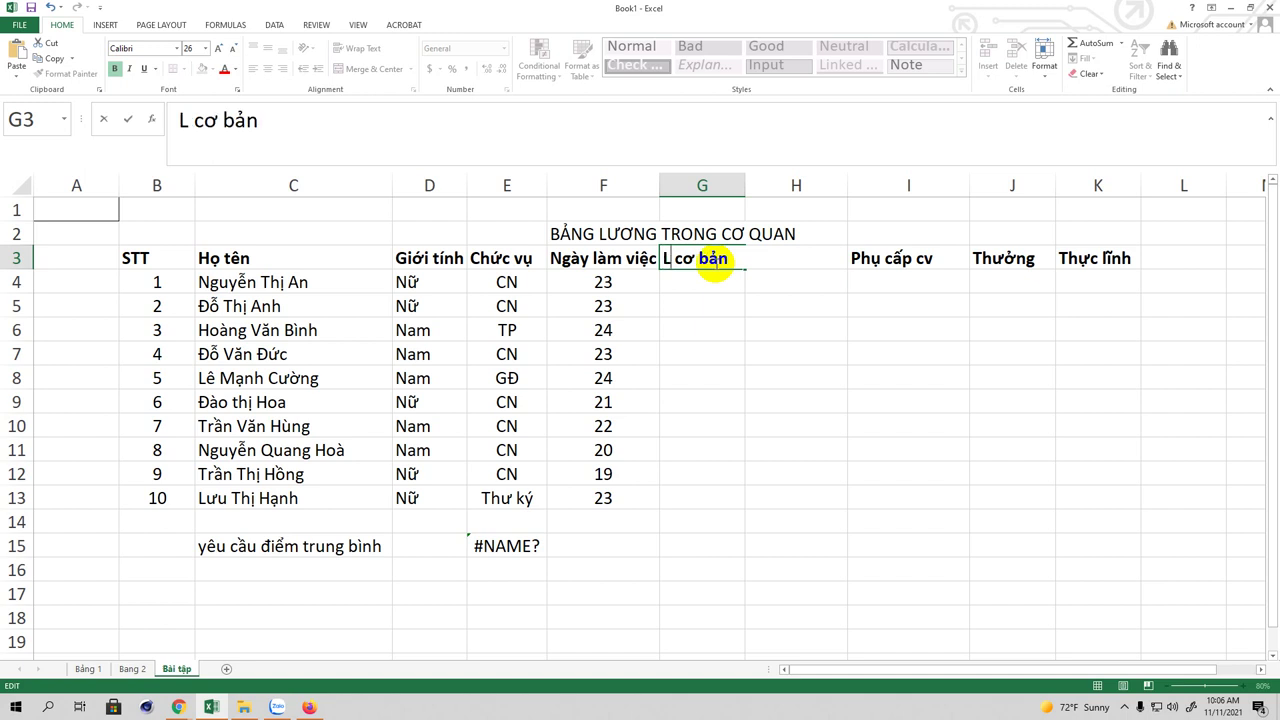
{"action": "left_click", "coordinate": [783, 283]}
{"action": "left_click", "coordinate": [808, 252]}
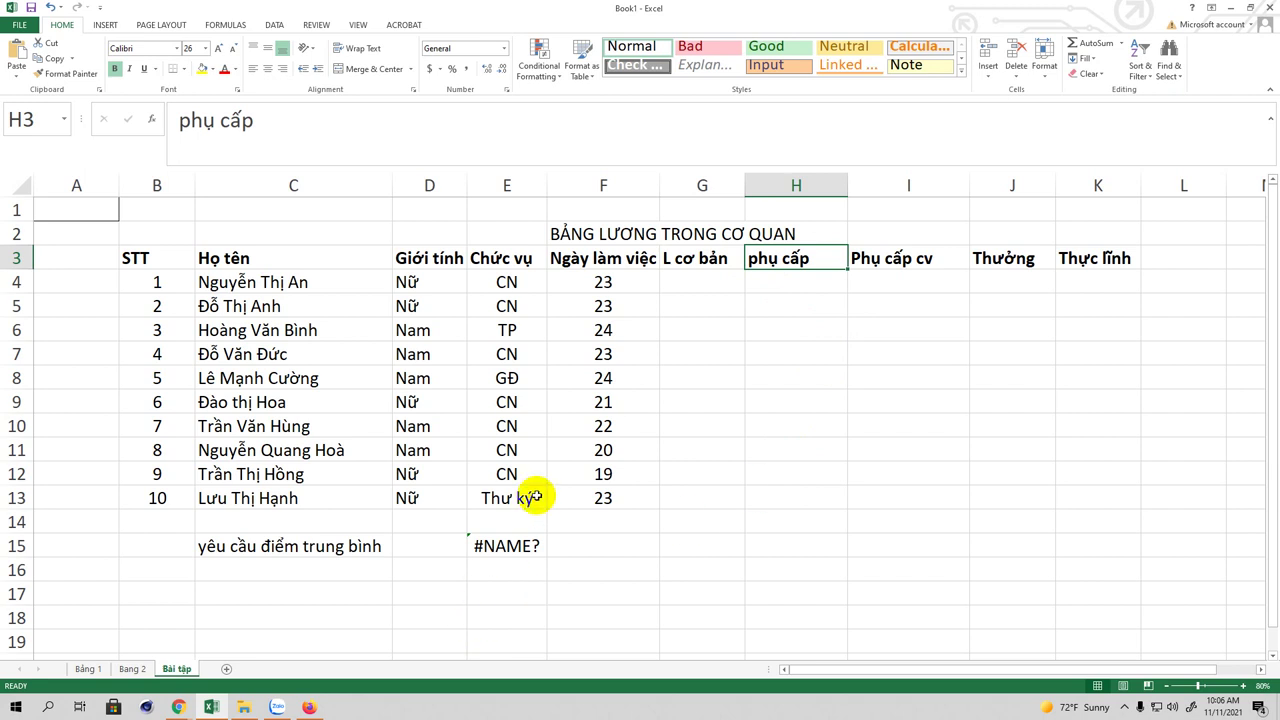
Step: Launch Word 2013 from the desktop and widen Excel column F to fit Ngày làm việc
{"action": "left_click", "coordinate": [1230, 9]}
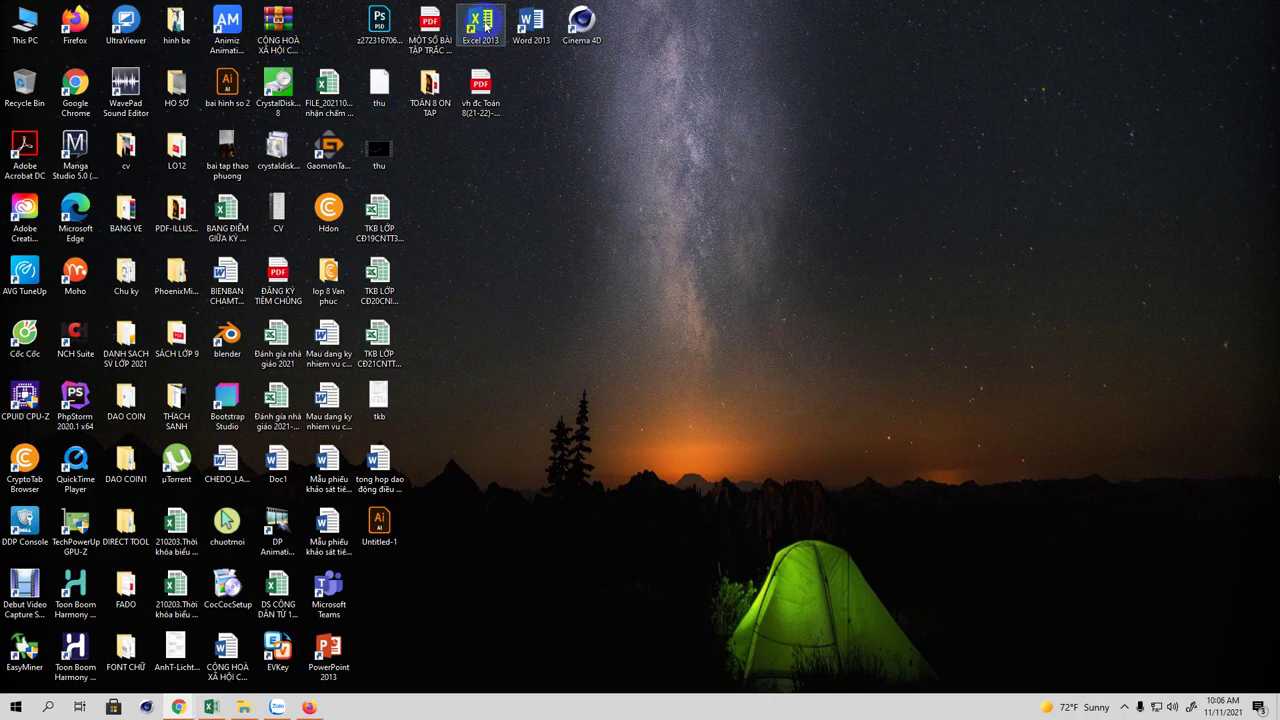
{"action": "double_click", "coordinate": [533, 28]}
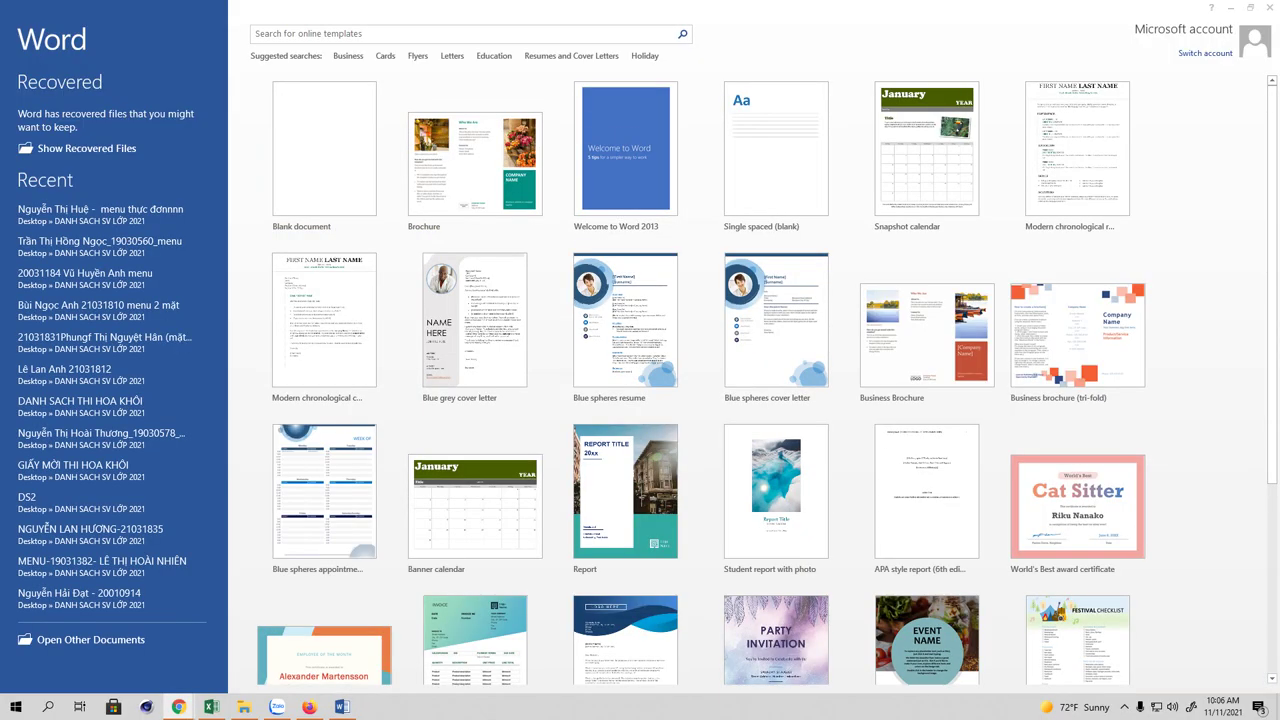
{"action": "left_click", "coordinate": [213, 708]}
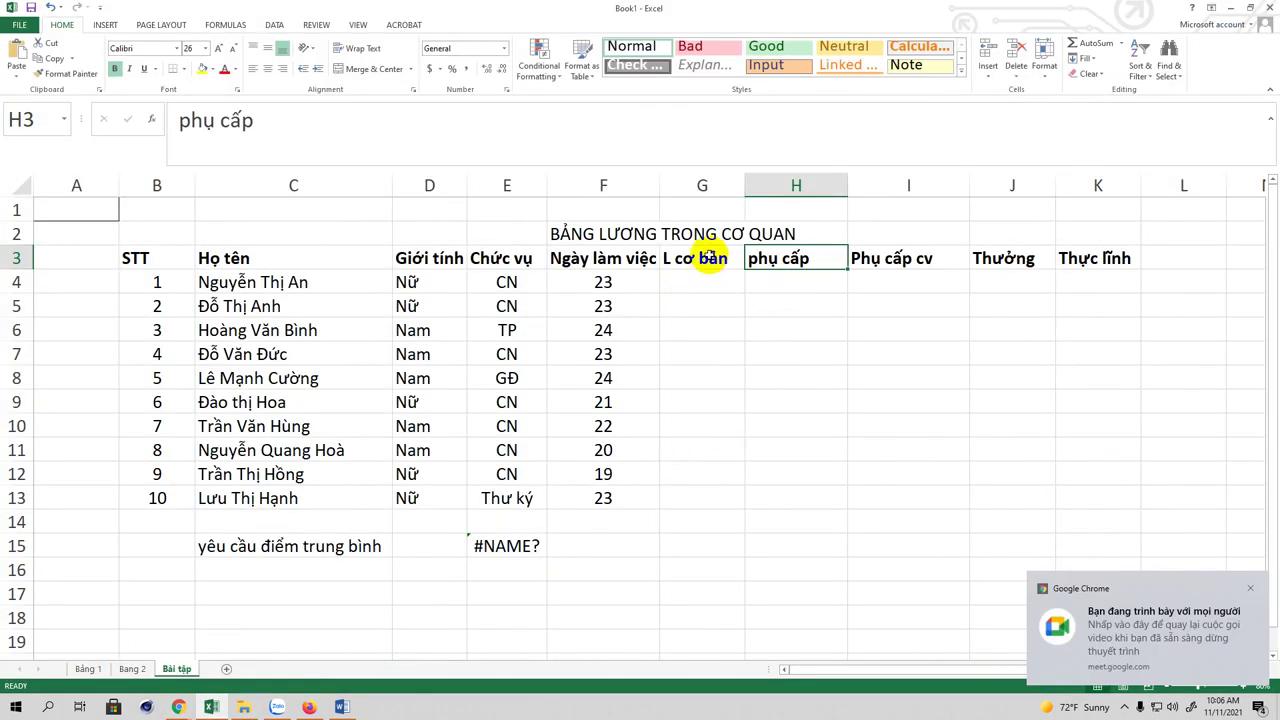
{"action": "left_click_drag", "start_coordinate": [670, 182], "coordinate": [686, 180]}
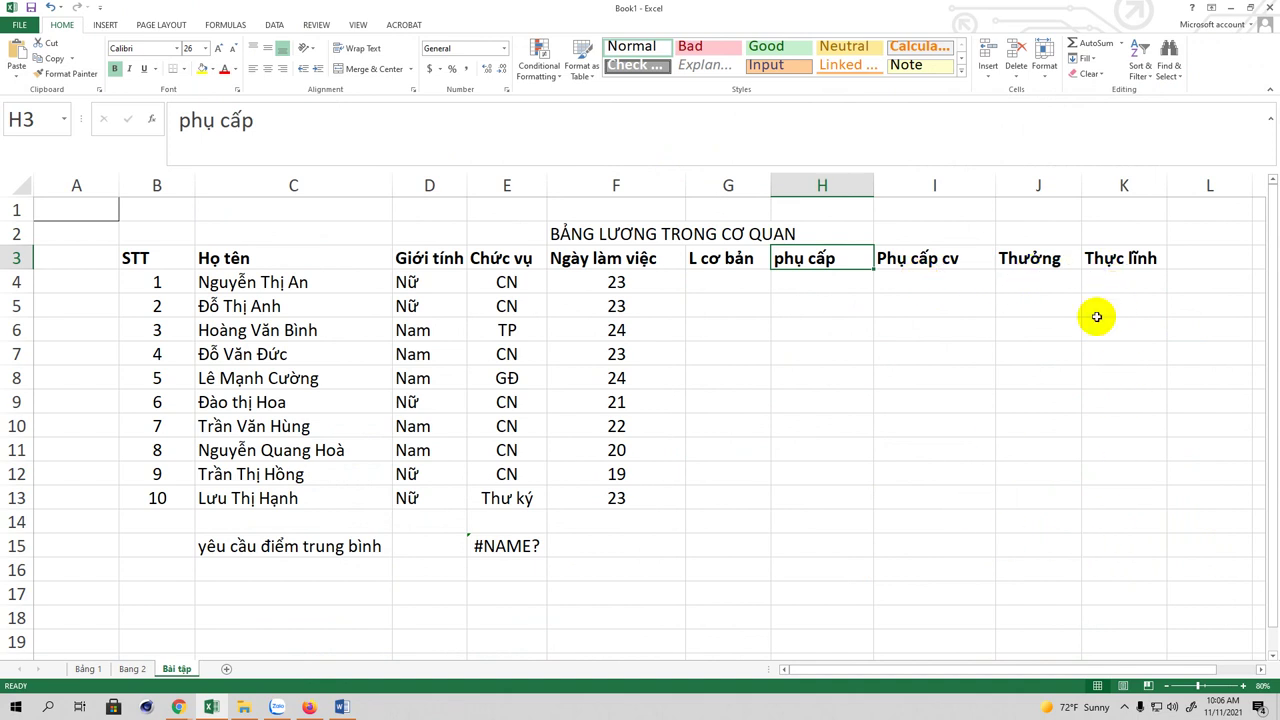
Step: Create a blank Word document and shrink its window to sit over the spreadsheet
{"action": "left_click", "coordinate": [340, 707]}
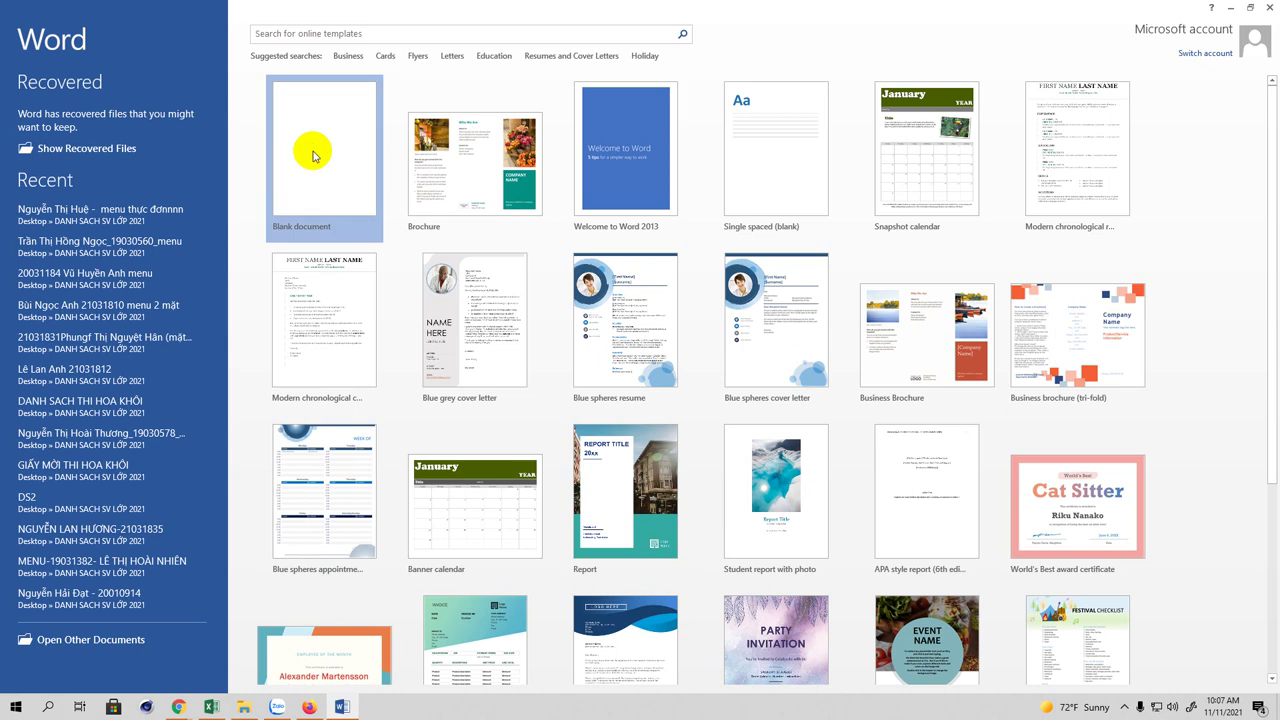
{"action": "left_click", "coordinate": [313, 155]}
{"action": "left_click_drag", "start_coordinate": [894, 9], "coordinate": [741, 391]}
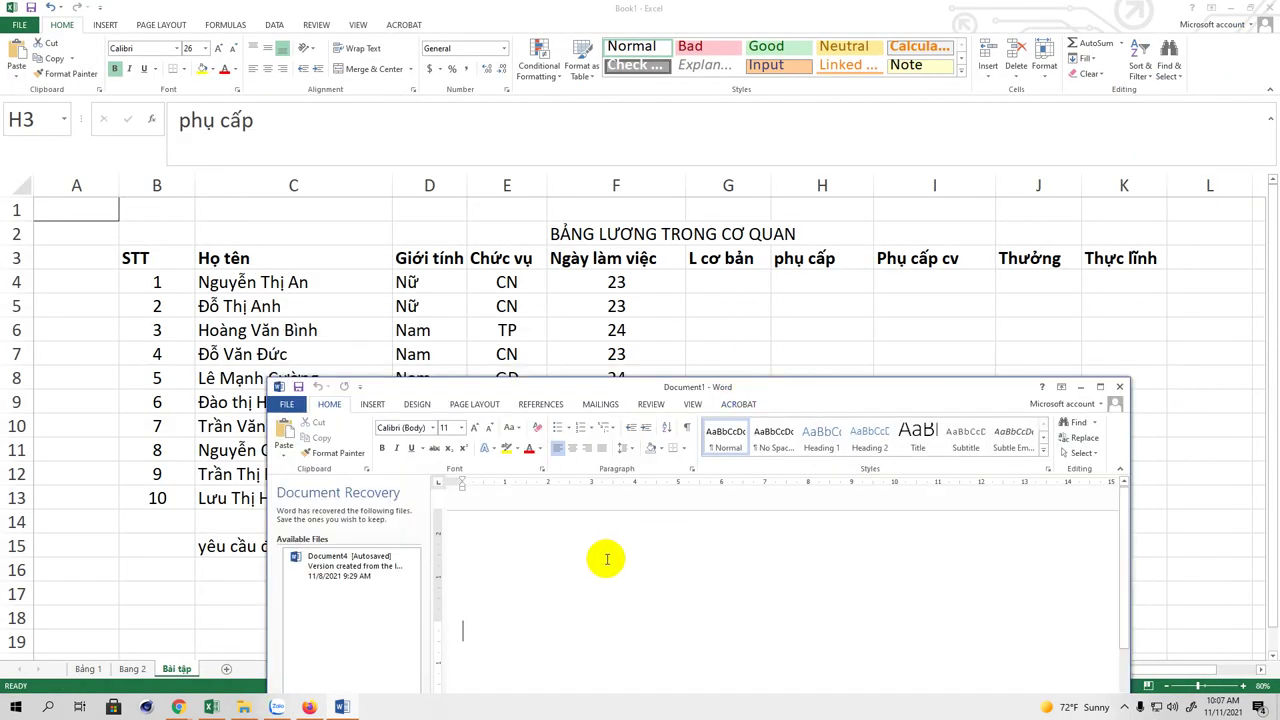
{"action": "scroll", "coordinate": [505, 603], "scroll_direction": "down", "scroll_amount": 2}
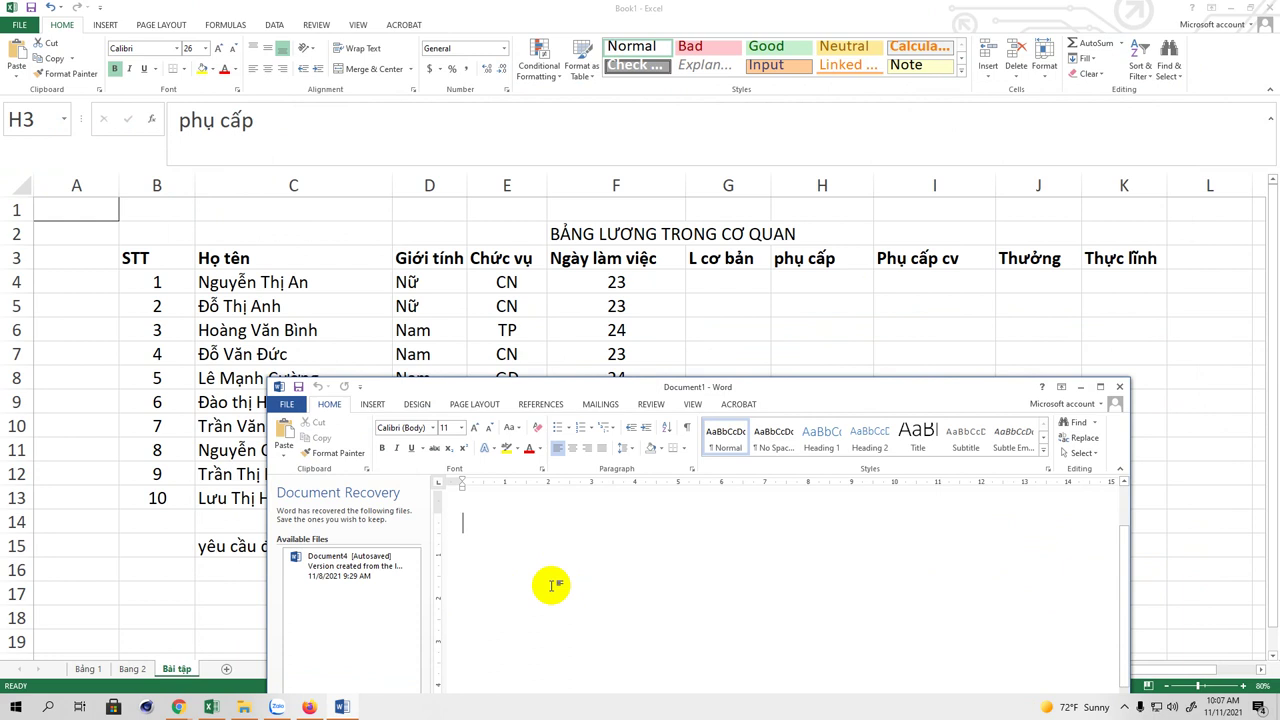
Step: Type one line per position: CN 400k/ngày, GĐ 800k/ngày, TP 600k/ngày, Thư ký 500k/ngày
{"action": "type", "text": "Neus laf cn"}
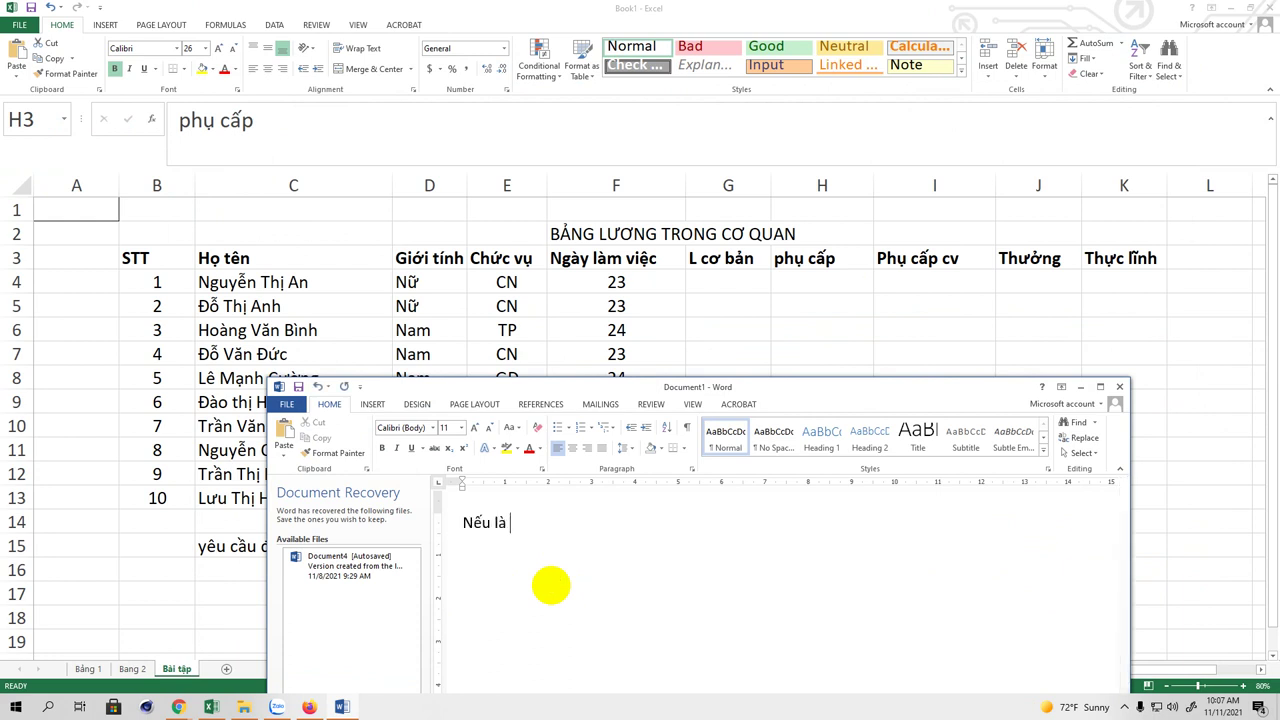
{"action": "type", "text": " luwon"}
{"action": "type", "text": "g "}
{"action": "type", "text": "4"}
{"action": "type", "text": "00"}
{"action": "type", "text": "k/"}
{"action": "type", "text": " ngay"}
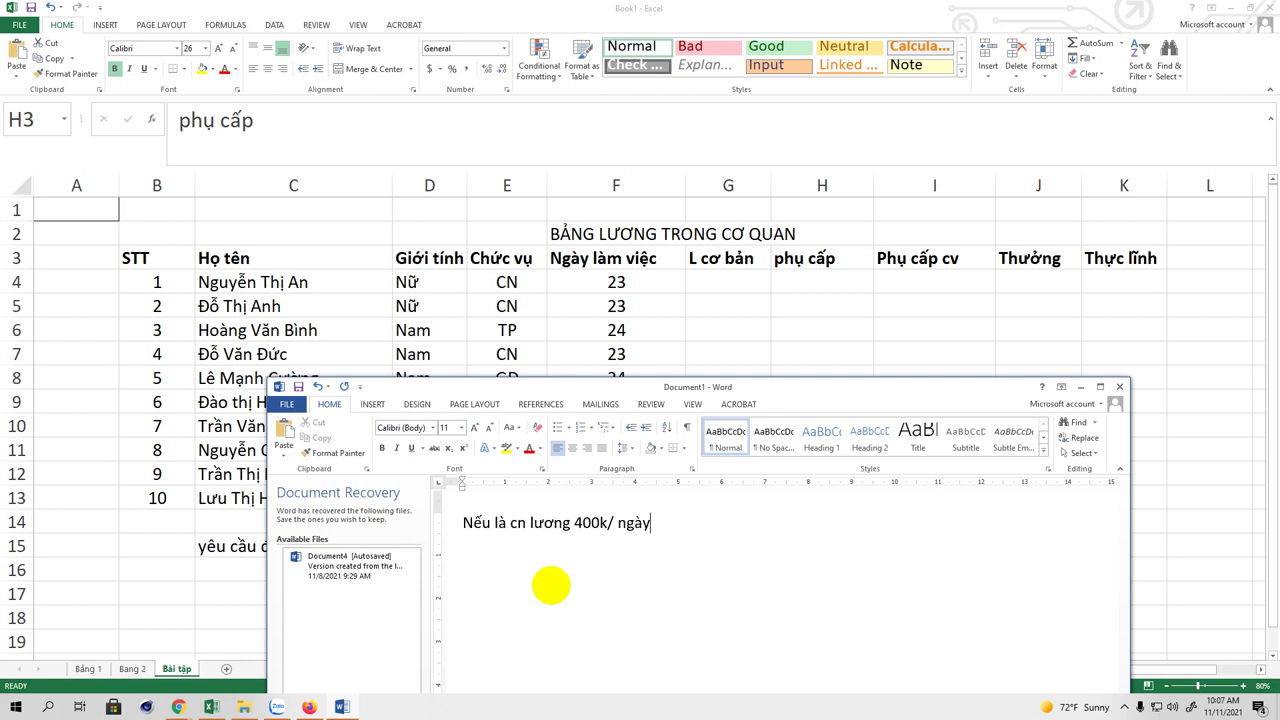
{"action": "type", "text": "Nếu la"}
{"action": "type", "text": " GĐ lương "}
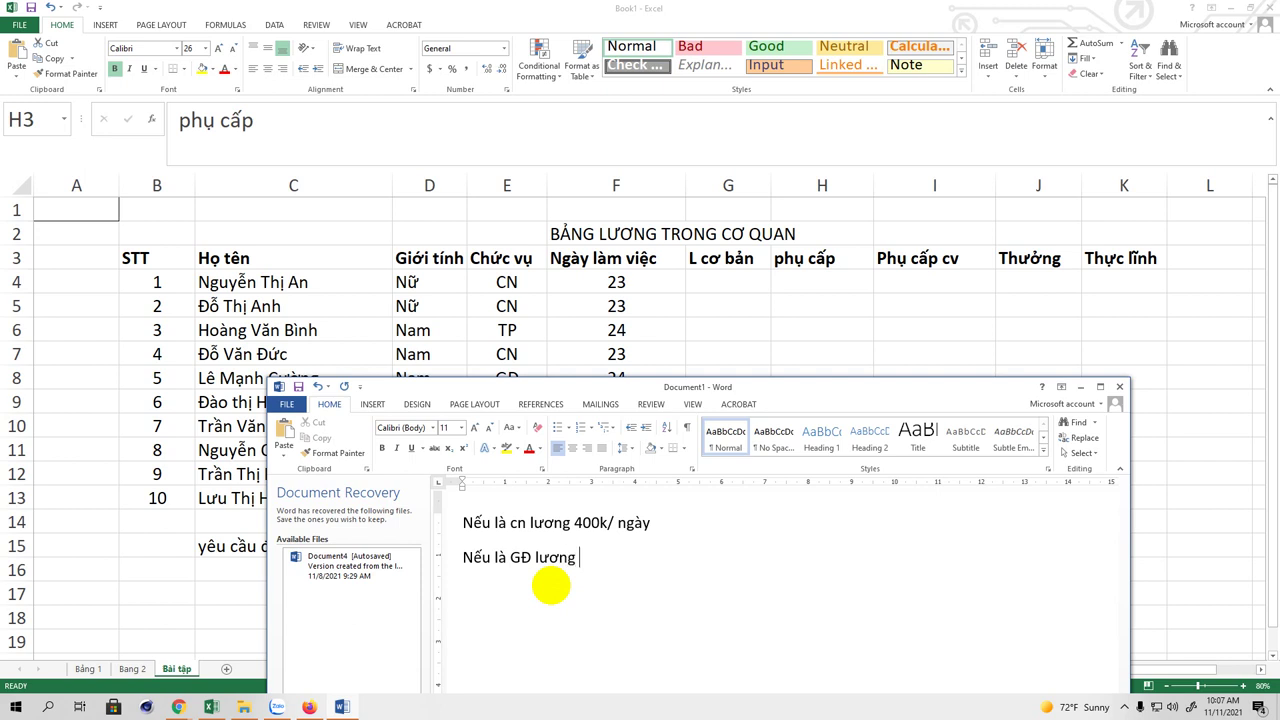
{"action": "type", "text": "800k/ ngày"}
{"action": "key", "text": "Return"}
{"action": "type", "text": "Nếu la"}
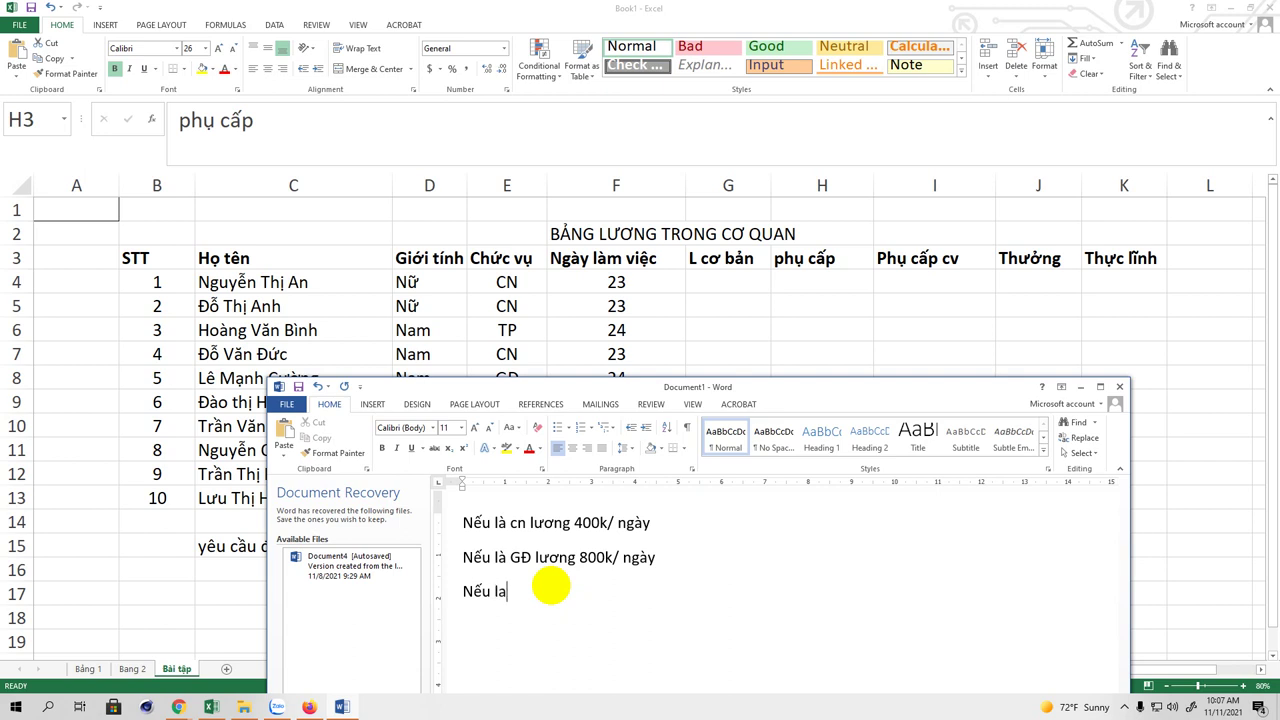
{"action": "key", "text": "BackSpace"}
{"action": "type", "text": "à TP lương 600k/m"}
{"action": "key", "text": "BackSpace"}
{"action": "type", "text": "ngày"}
{"action": "key", "text": "Return"}
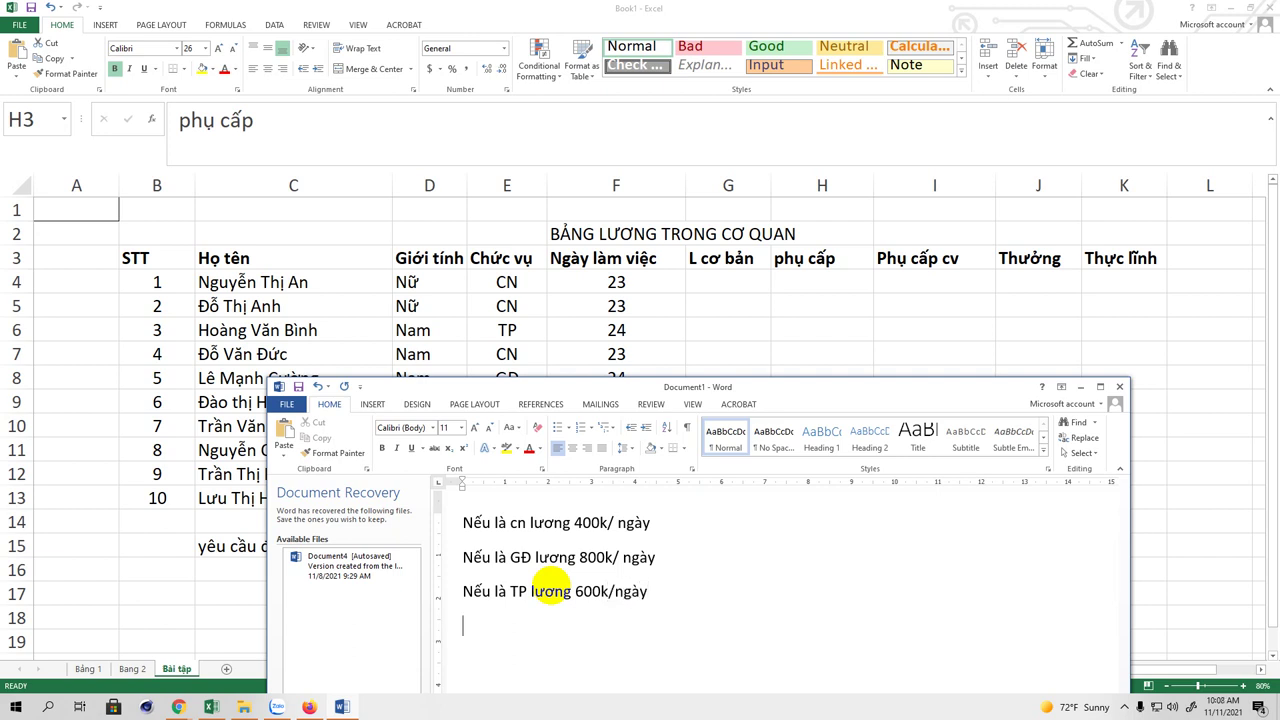
{"action": "type", "text": "Thư ký lương 500"}
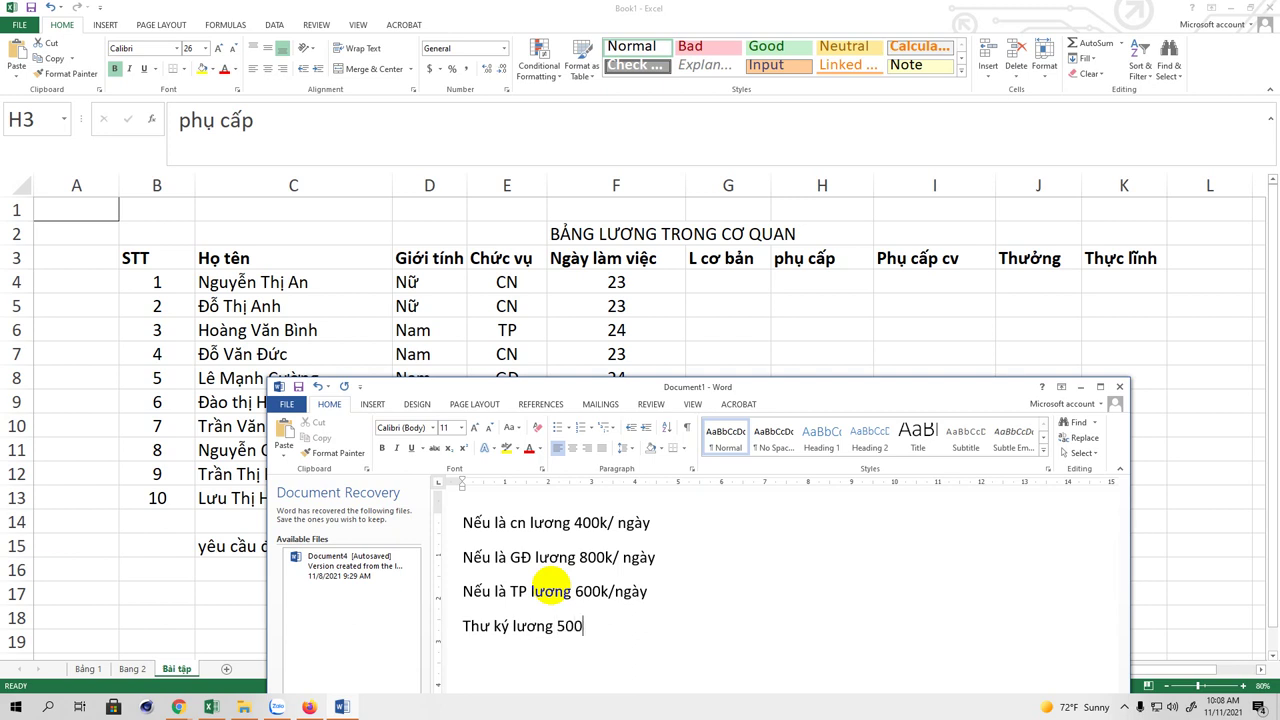
{"action": "type", "text": "k/ ngày"}
Step: Below the pay rules, type the allowance lines: women (chị em) 500k, men 300k / tháng
{"action": "left_click_drag", "start_coordinate": [808, 385], "coordinate": [714, 190]}
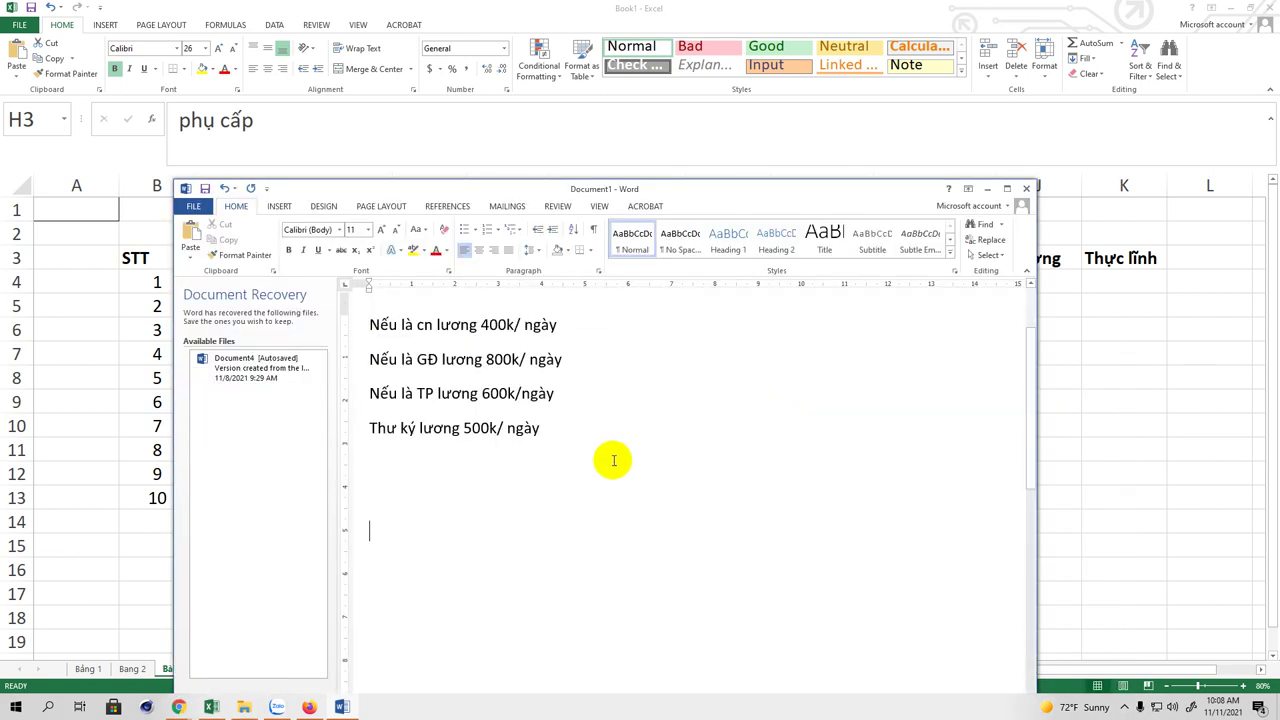
{"action": "left_click", "coordinate": [480, 472]}
{"action": "key", "text": "Return"}
{"action": "type", "text": "phụ câp"}
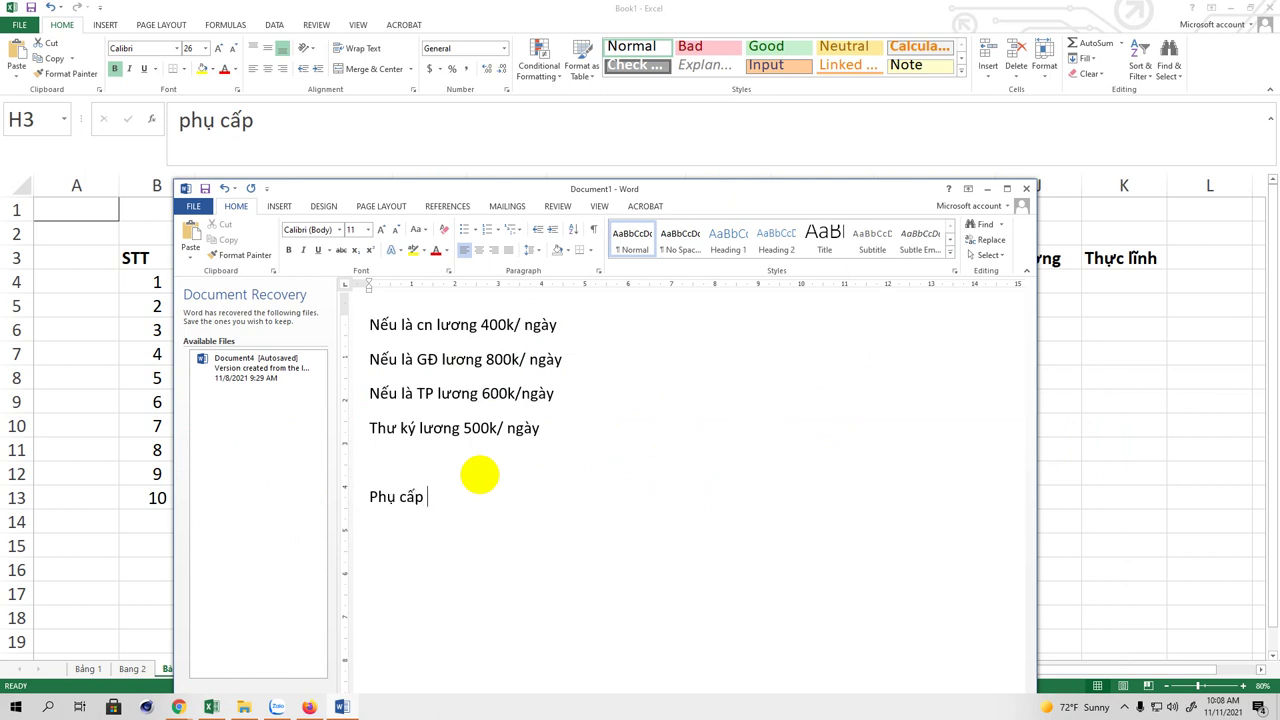
{"action": "type", "text": " nư"}
{"action": "type", "text": " phụ câ"}
{"action": "type", "text": "sp 50"}
{"action": "type", "text": "0k"}
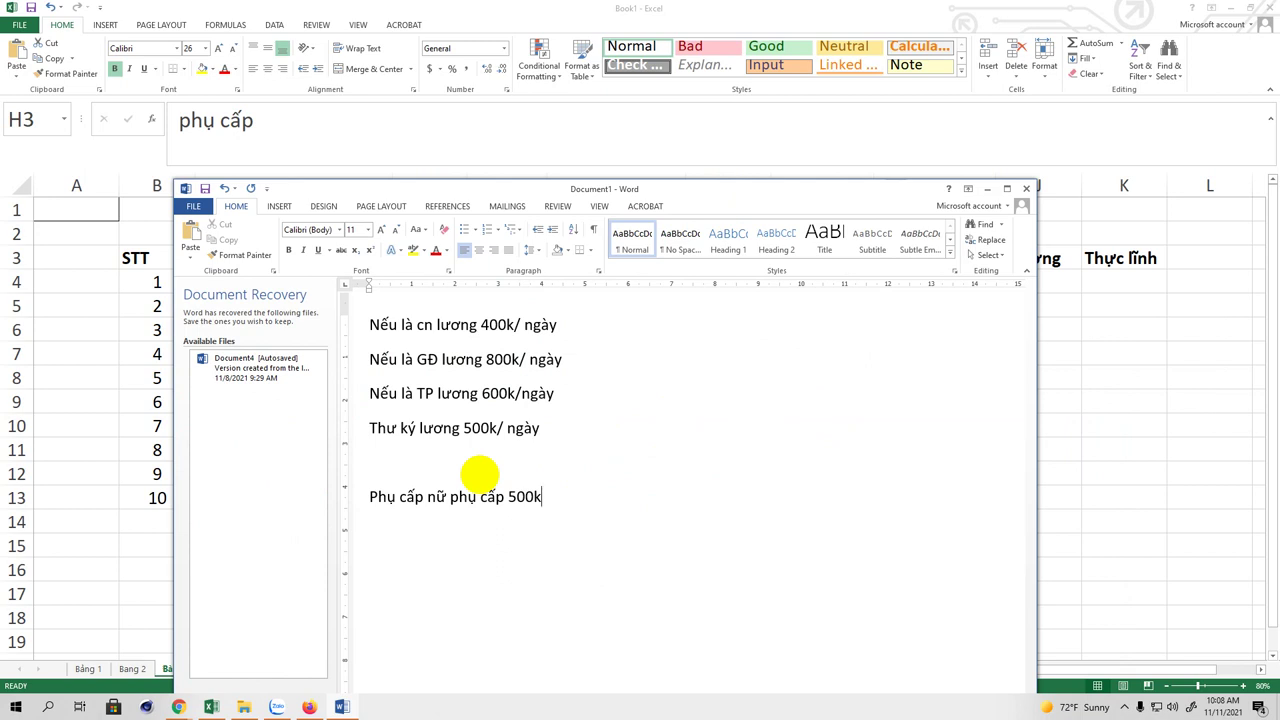
{"action": "key", "text": "Return"}
{"action": "type", "text": "nam ph"}
{"action": "type", "text": "ụ ca"}
{"action": "type", "text": "sp "}
{"action": "type", "text": "300"}
{"action": "type", "text": "k"}
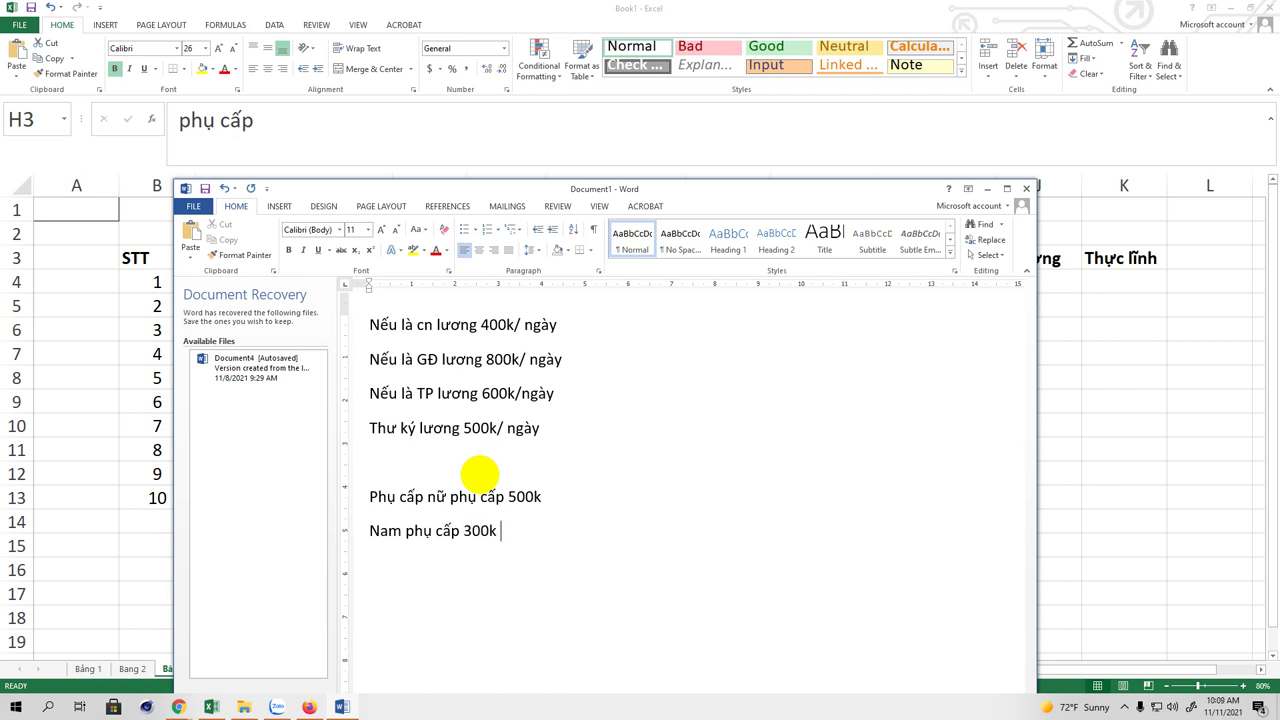
{"action": "type", "text": " / tháng"}
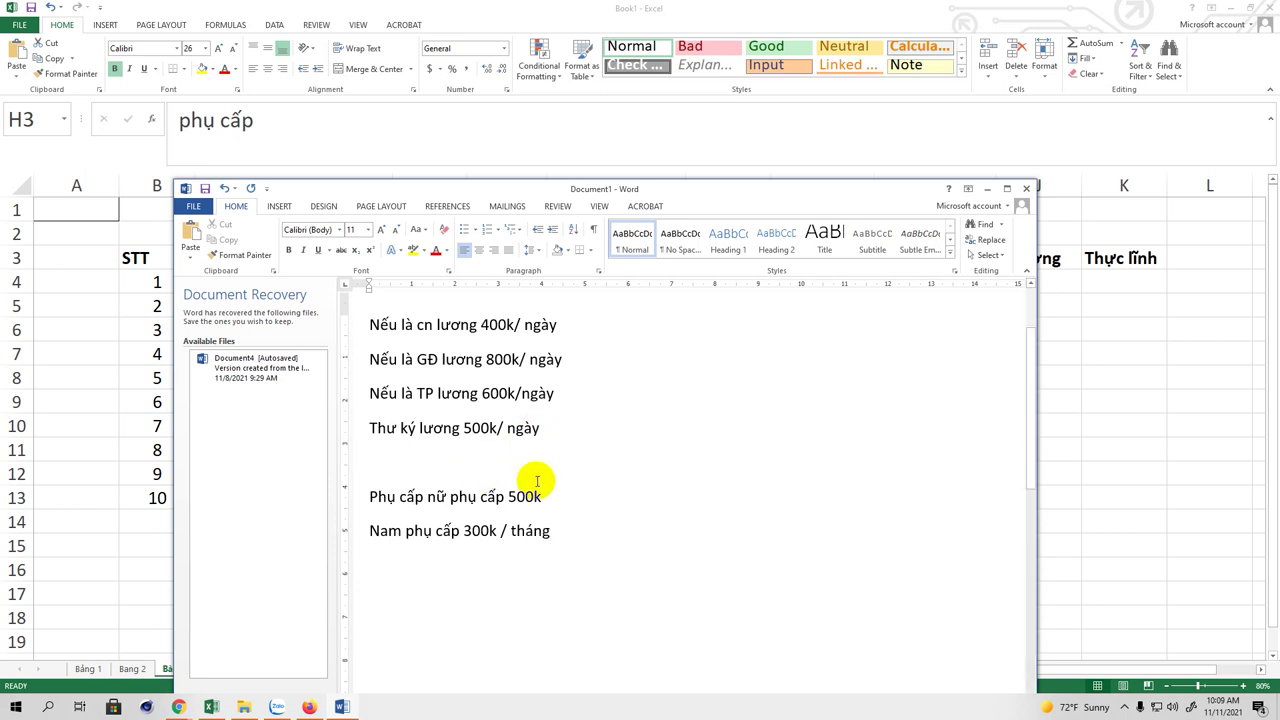
{"action": "left_click", "coordinate": [562, 503]}
{"action": "type", "text": "/"}
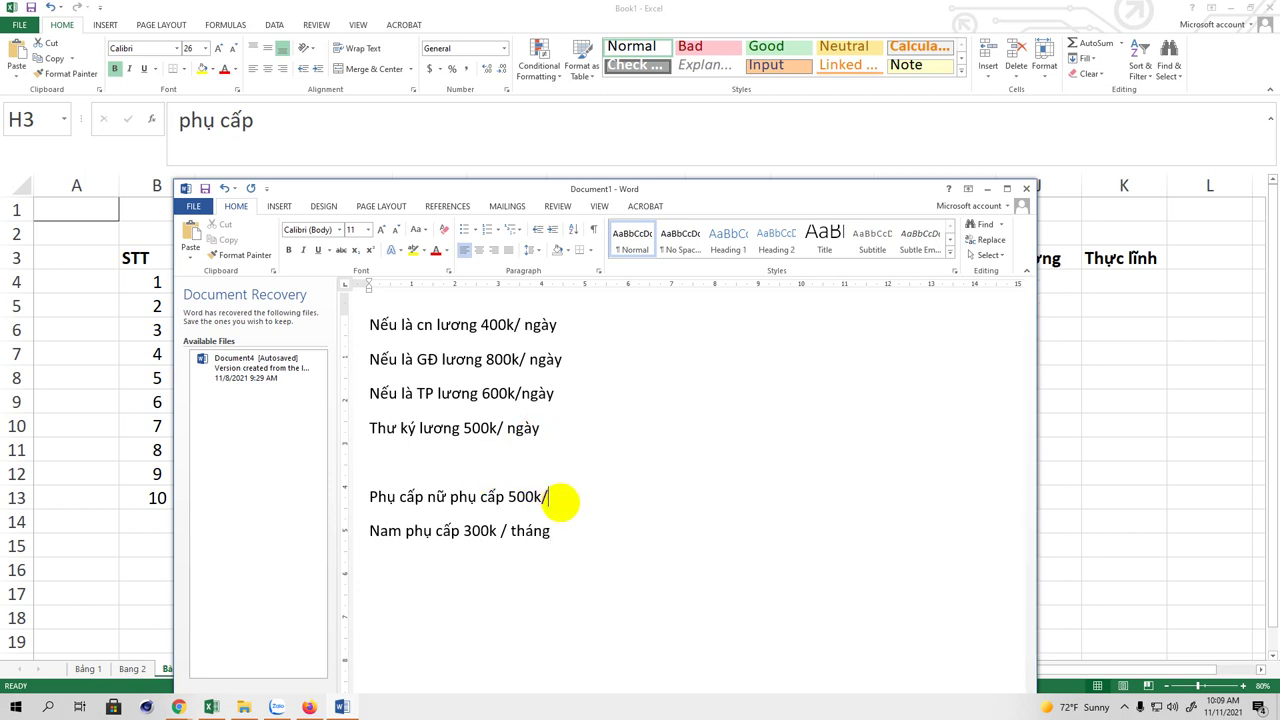
{"action": "type", "text": " các kiều"}
{"action": "type", "text": "của chi"}
{"action": "type", "text": "j em"}
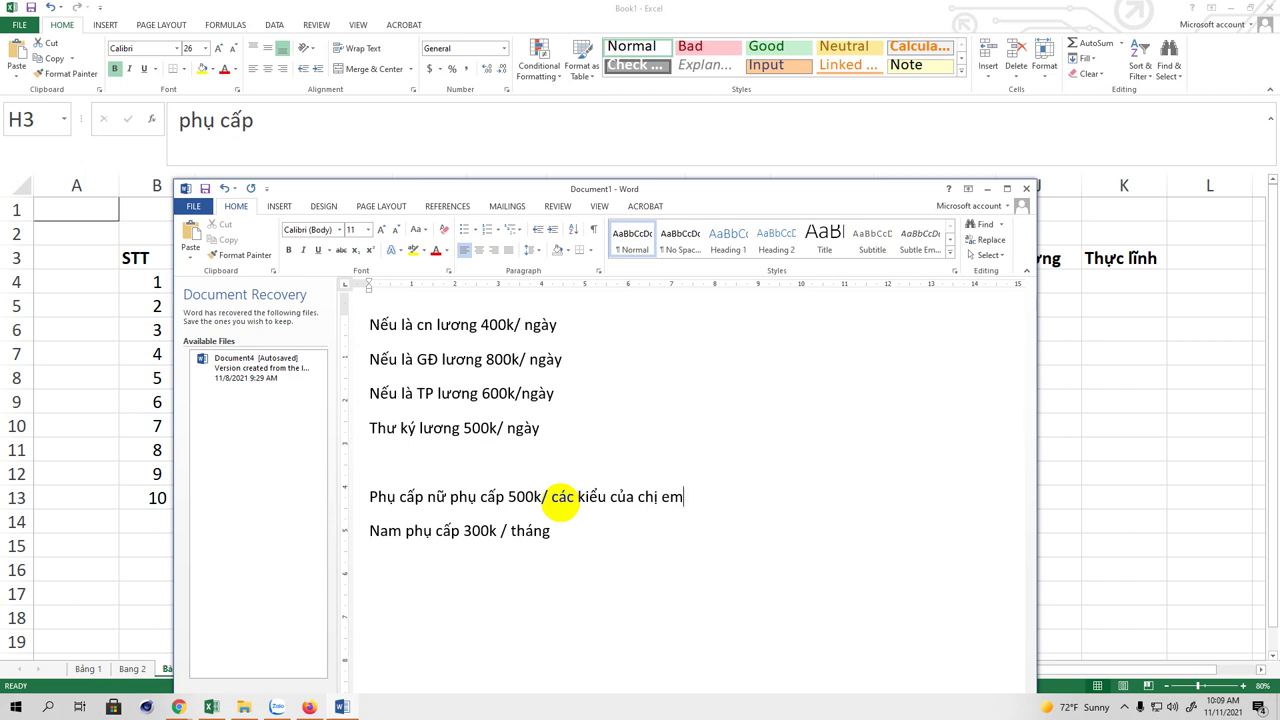
Step: Label the salary rules 'câu 1' and the allowance notes 'Câu 2:' on their own lines
{"action": "scroll", "coordinate": [515, 425], "scroll_direction": "up", "scroll_amount": 2}
{"action": "left_click", "coordinate": [396, 393]}
{"action": "left_click", "coordinate": [369, 432]}
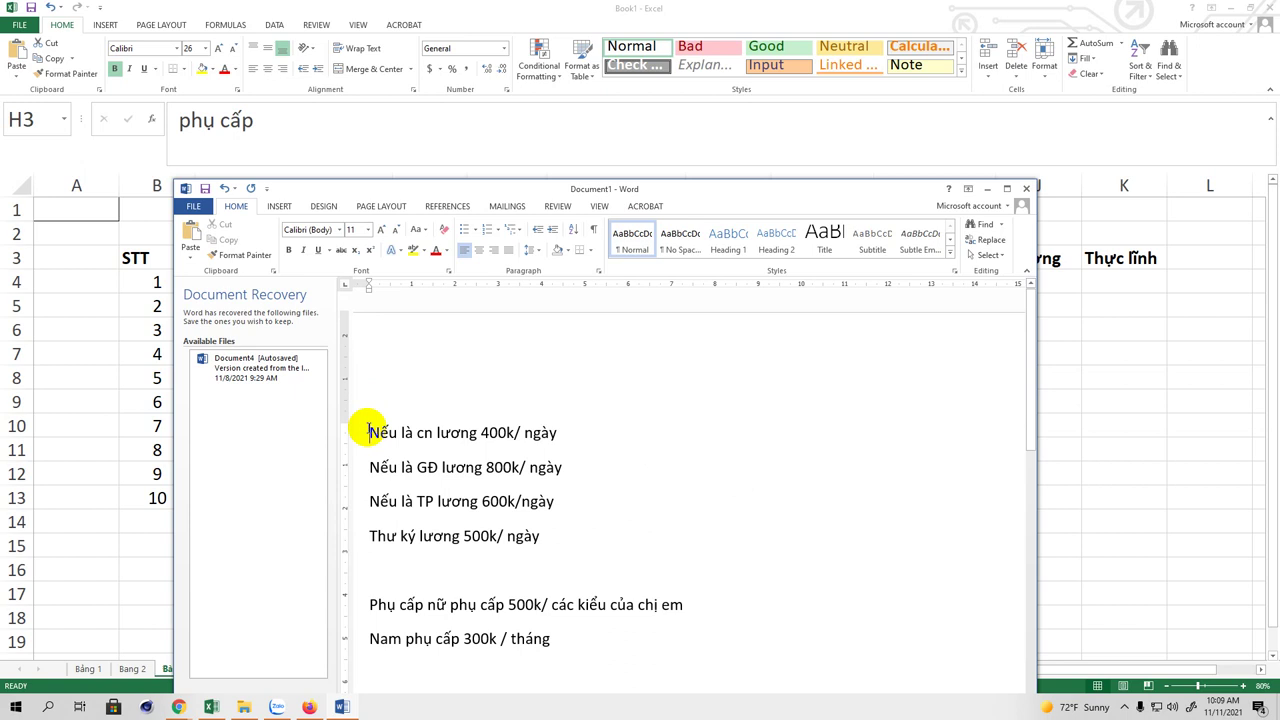
{"action": "key", "text": "Return"}
{"action": "type", "text": "câu 1"}
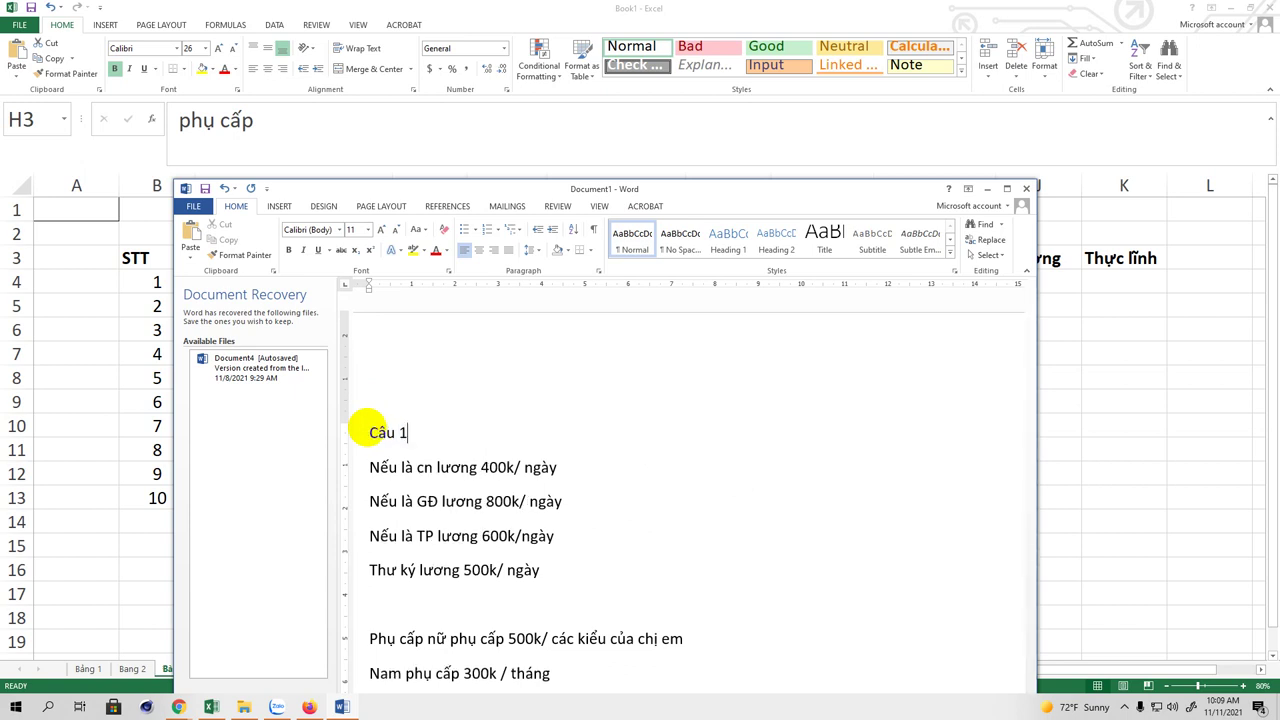
{"action": "scroll", "coordinate": [615, 517], "scroll_direction": "down", "scroll_amount": 4}
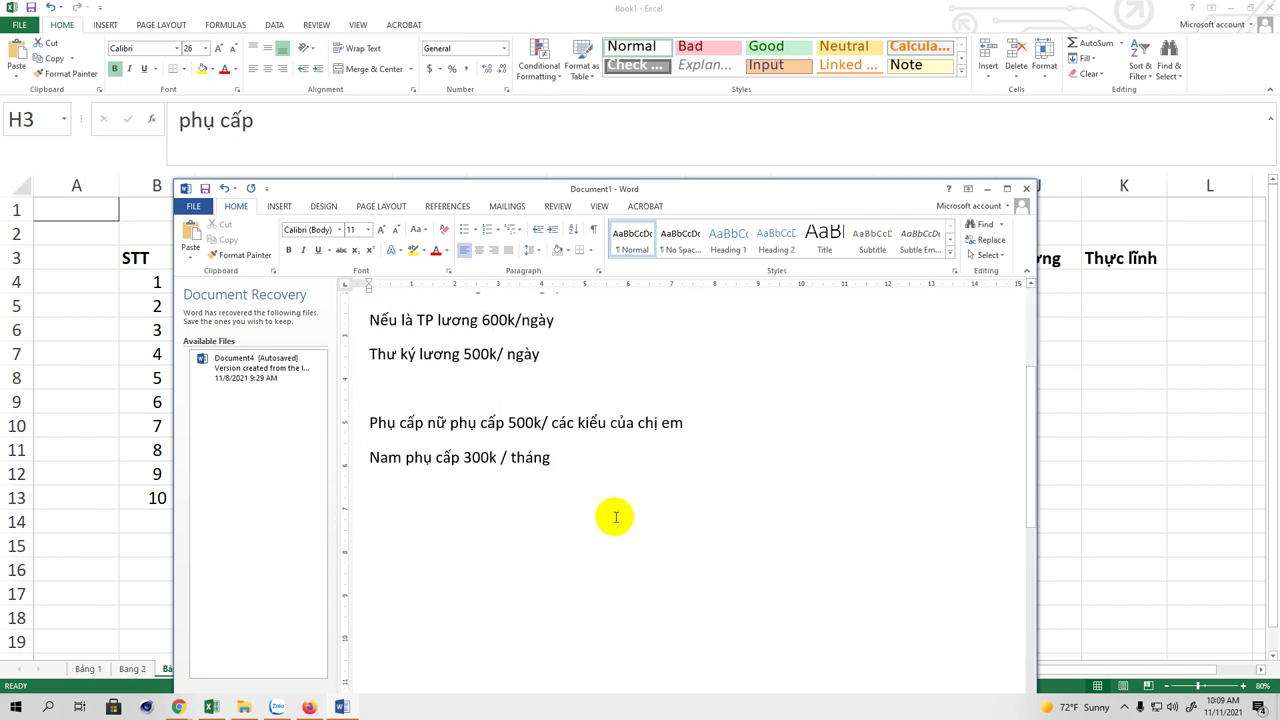
{"action": "left_click", "coordinate": [603, 460]}
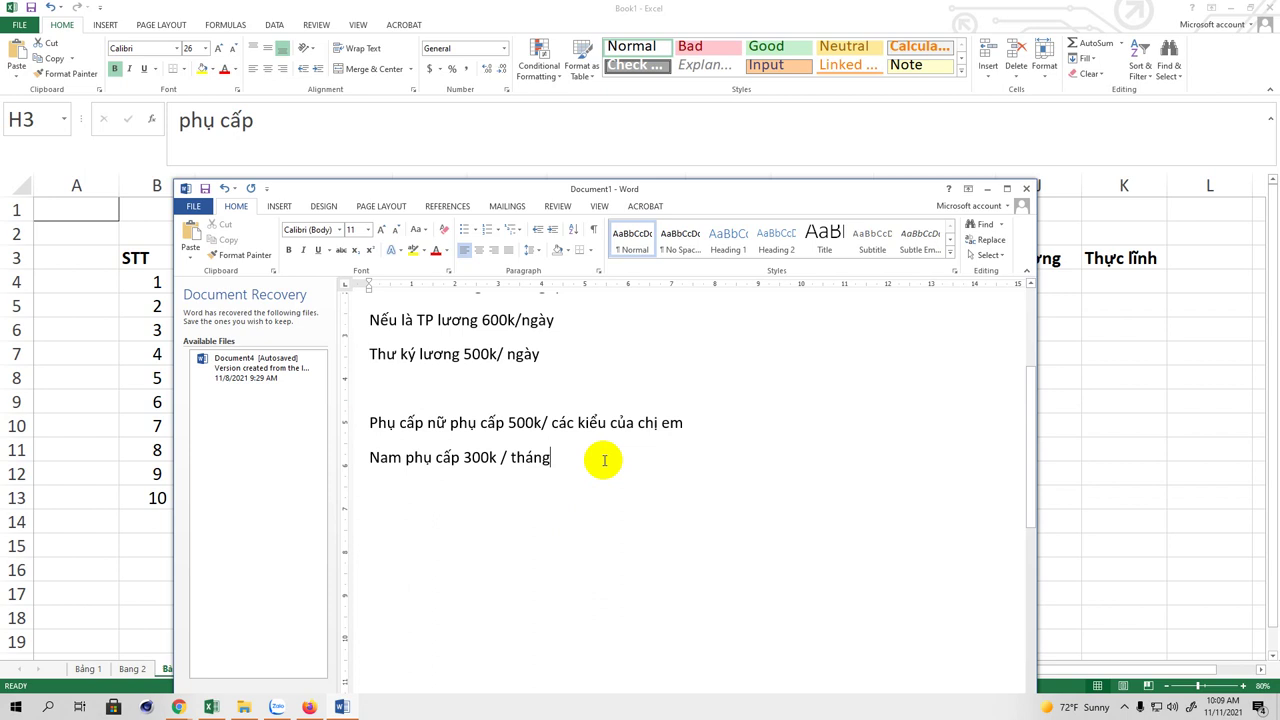
{"action": "key", "text": "Return"}
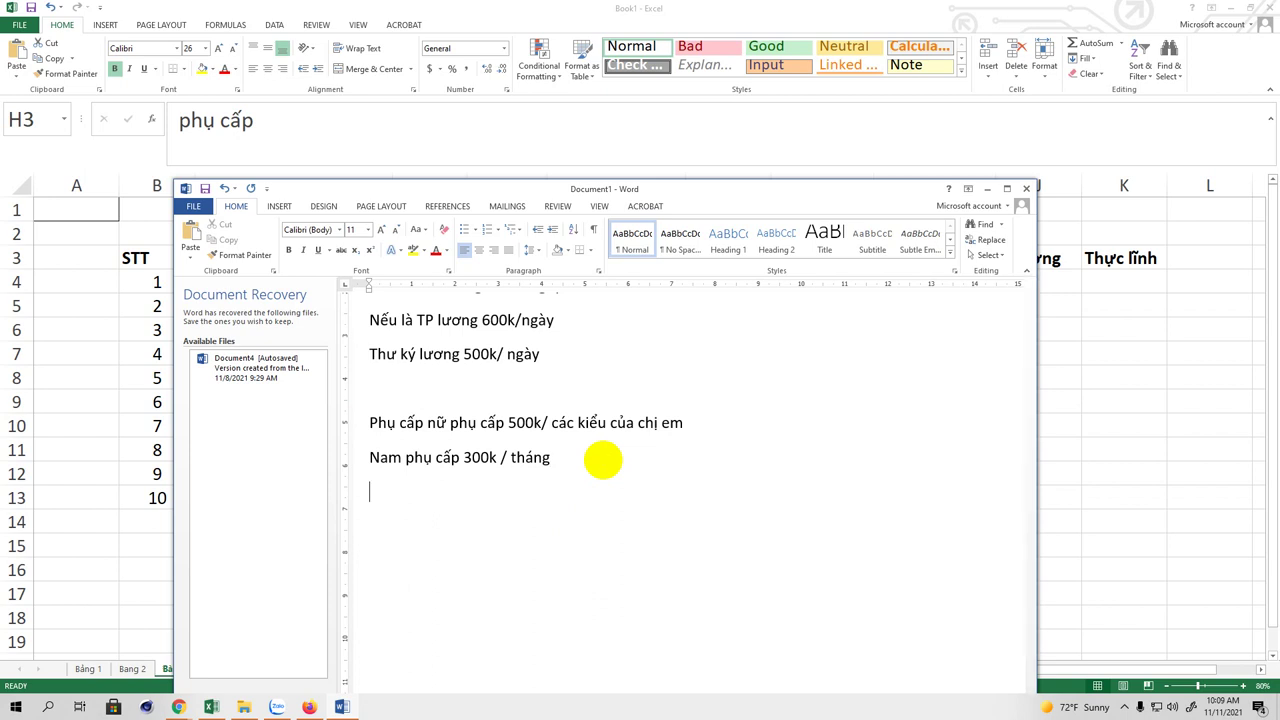
{"action": "left_click", "coordinate": [397, 401]}
{"action": "type", "text": "Câu "}
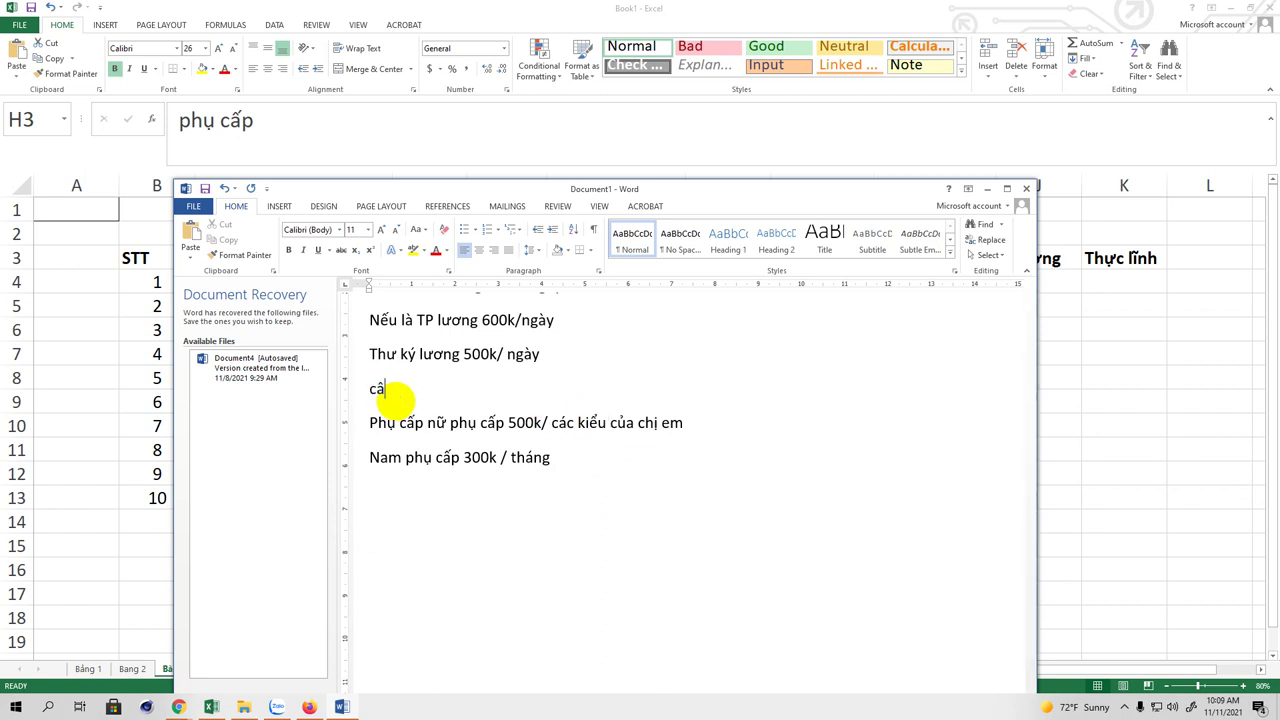
{"action": "type", "text": "2:"}
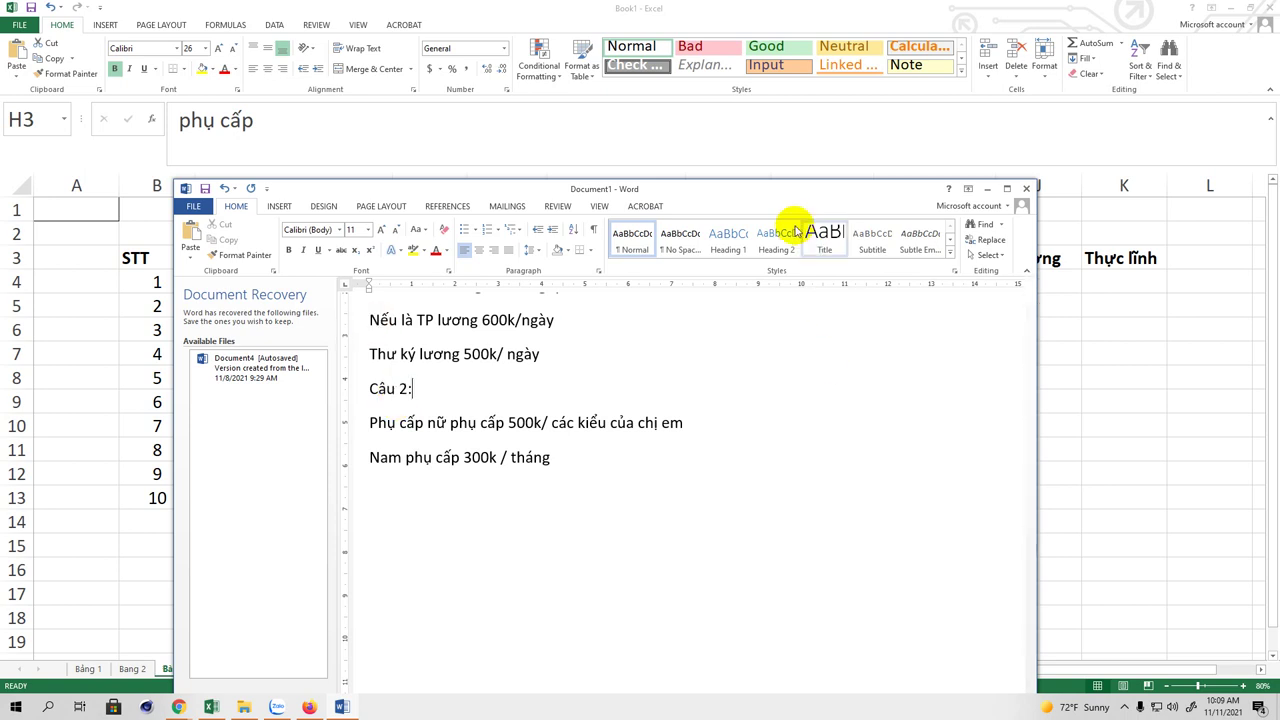
Step: Move the Word window lower so the Excel table's title and column headings show
{"action": "left_click_drag", "start_coordinate": [793, 195], "coordinate": [785, 246]}
{"action": "scroll", "coordinate": [630, 514], "scroll_direction": "up", "scroll_amount": 3}
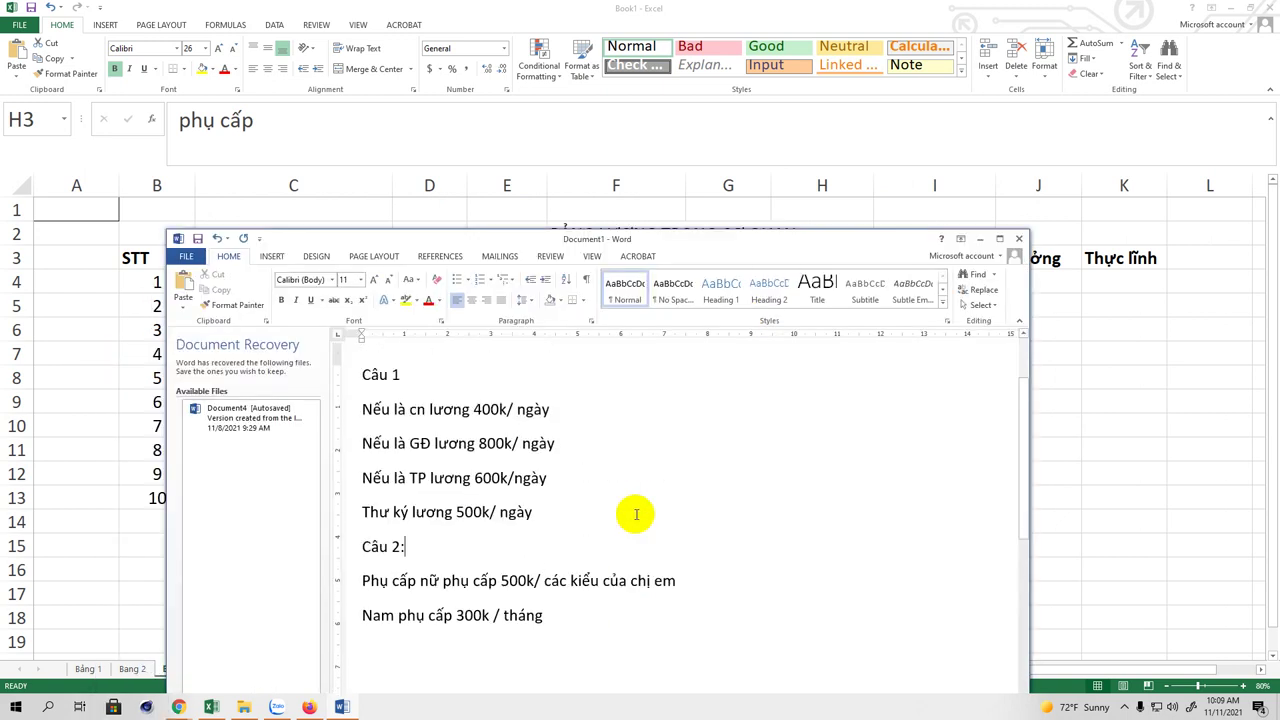
{"action": "scroll", "coordinate": [636, 514], "scroll_direction": "down", "scroll_amount": 2}
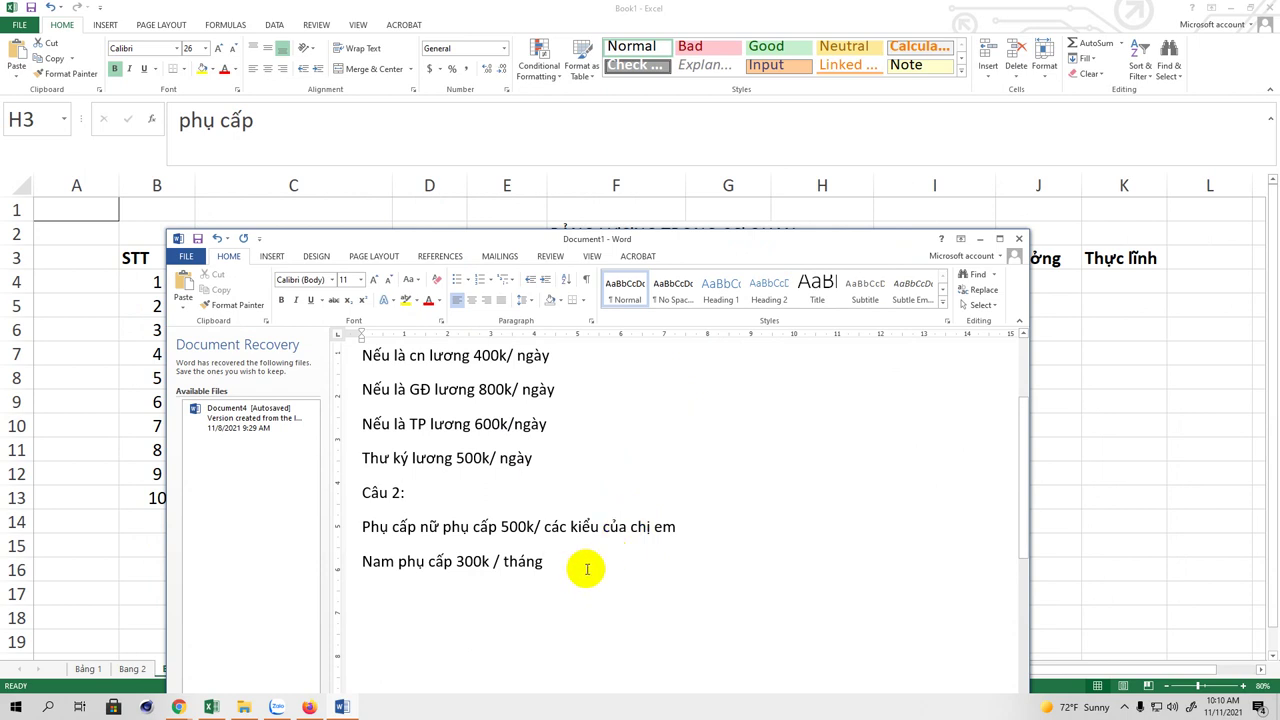
{"action": "scroll", "coordinate": [591, 563], "scroll_direction": "up", "scroll_amount": 2}
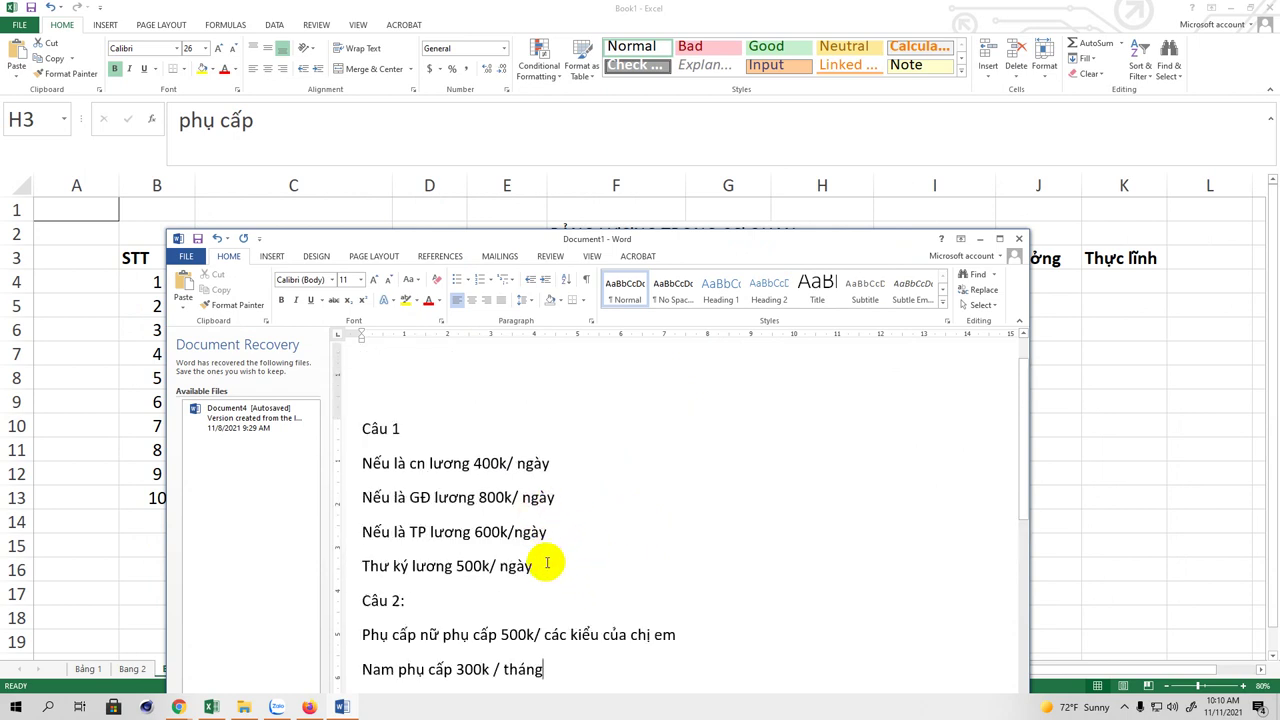
{"action": "scroll", "coordinate": [591, 528], "scroll_direction": "down", "scroll_amount": 2}
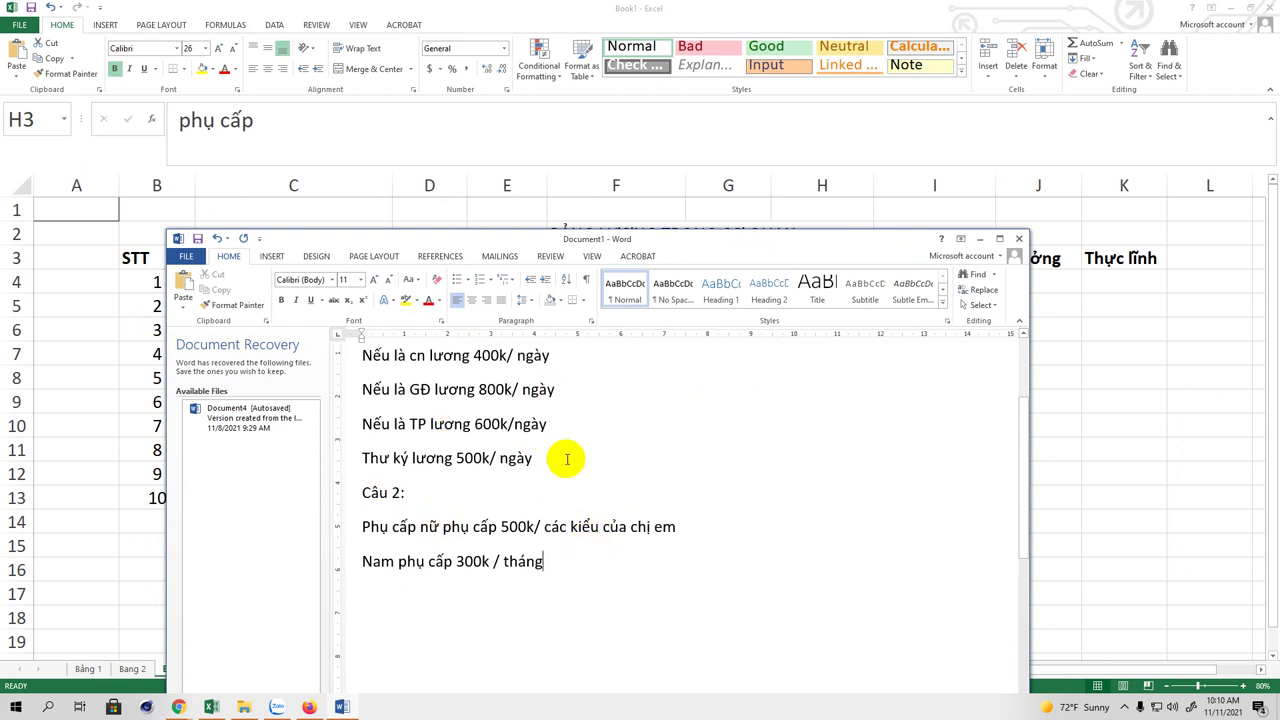
{"action": "left_click_drag", "start_coordinate": [734, 246], "coordinate": [648, 358]}
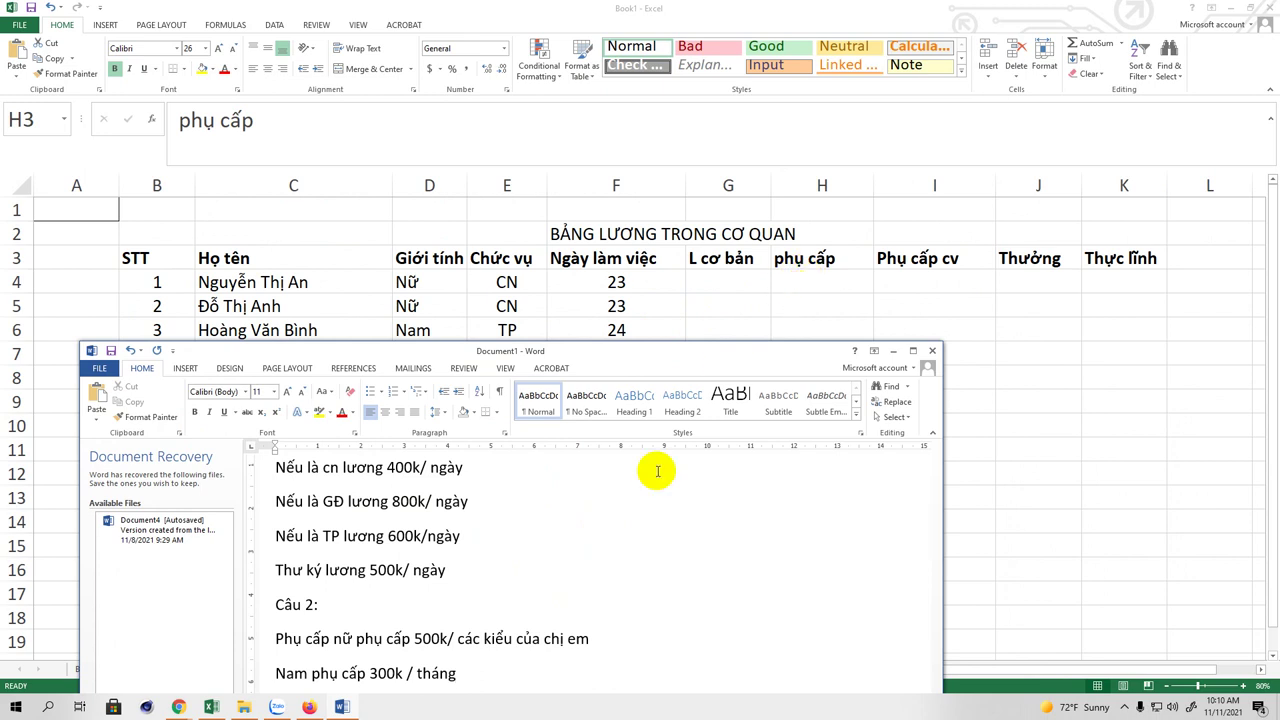
{"action": "scroll", "coordinate": [623, 531], "scroll_direction": "down", "scroll_amount": 3}
Step: Type the heading 'Câu tính thưởng:' and the rule: ≥24 workdays earns 1000k/tháng
{"action": "left_click", "coordinate": [512, 533]}
{"action": "type", "text": "Câu "}
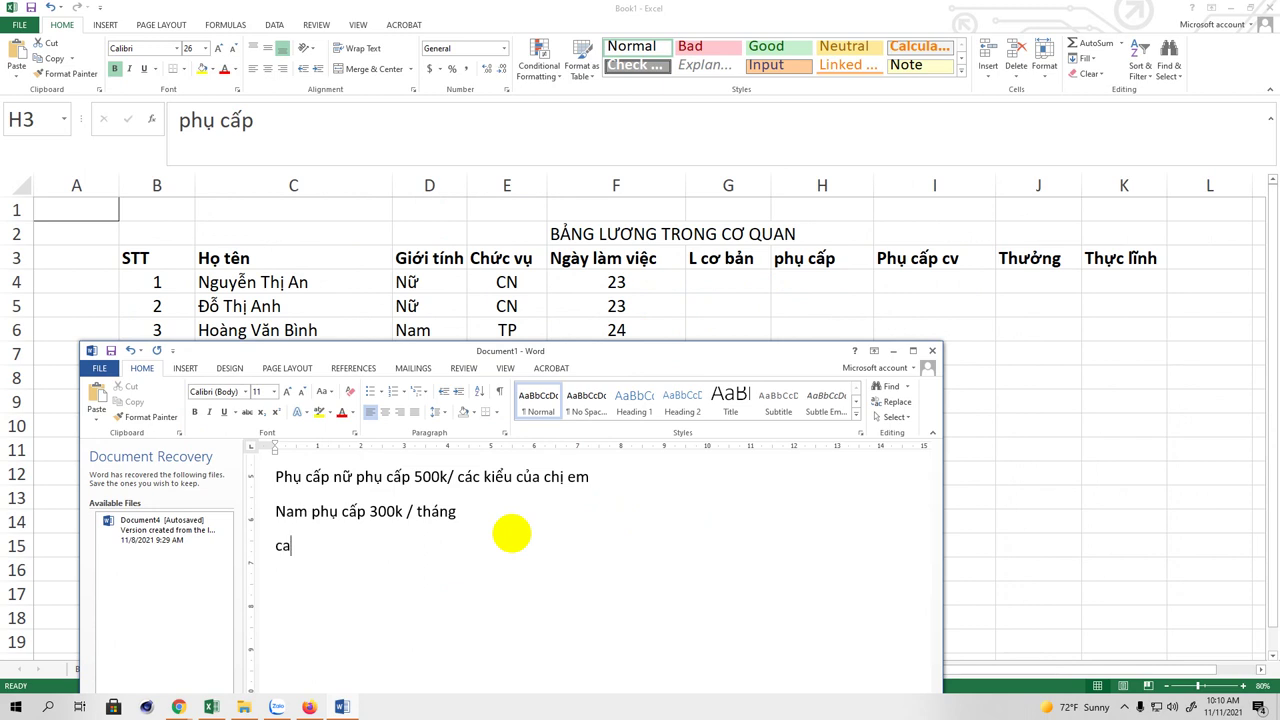
{"action": "type", "text": "tính th"}
{"action": "type", "text": "ương"}
{"action": "type", "text": ":"}
{"action": "key", "text": "Return"}
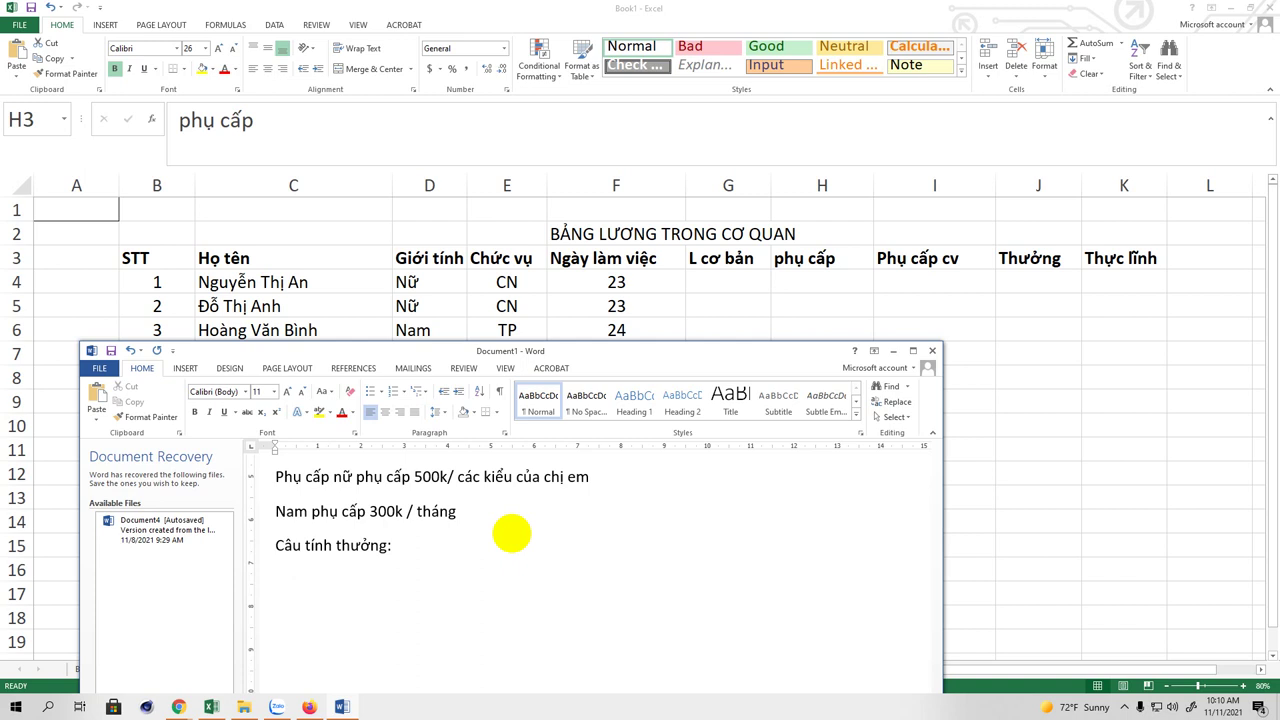
{"action": "type", "text": "Nếu ai có nga"}
{"action": "type", "text": "y công"}
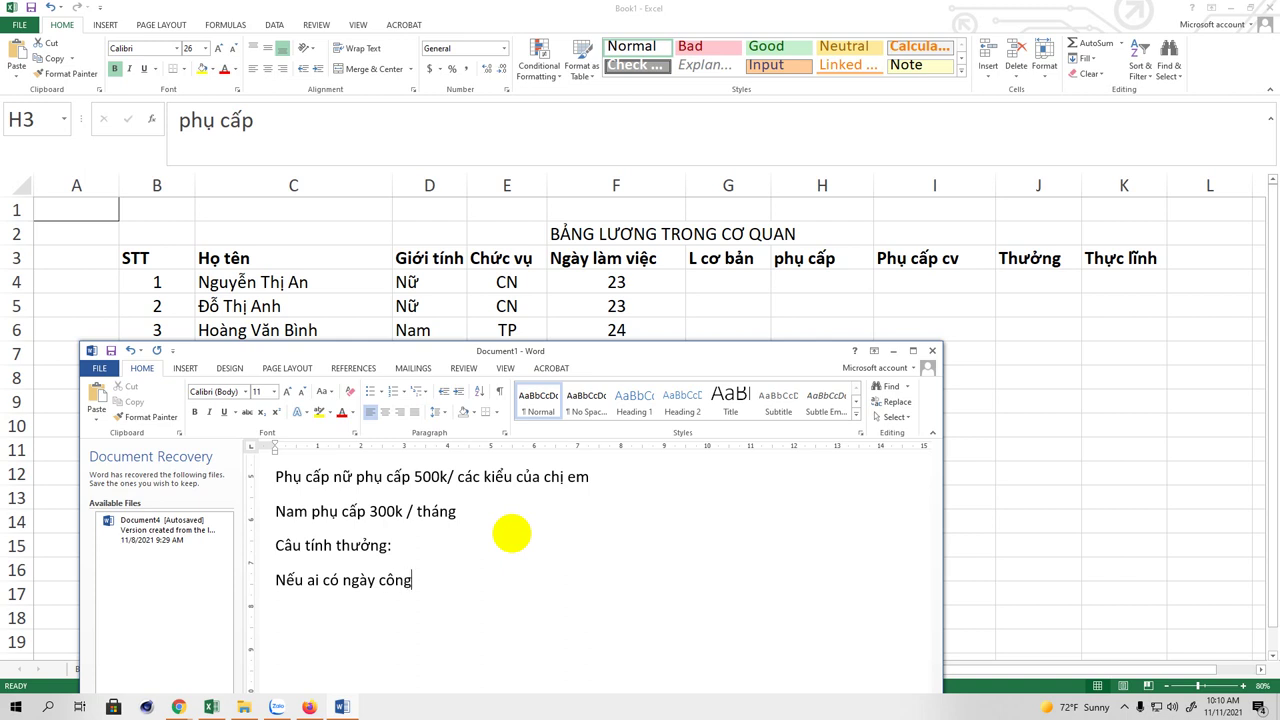
{"action": "type", "text": " >"}
{"action": "type", "text": "=24"}
{"action": "type", "text": " thì "}
{"action": "type", "text": "th"}
{"action": "type", "text": "ương"}
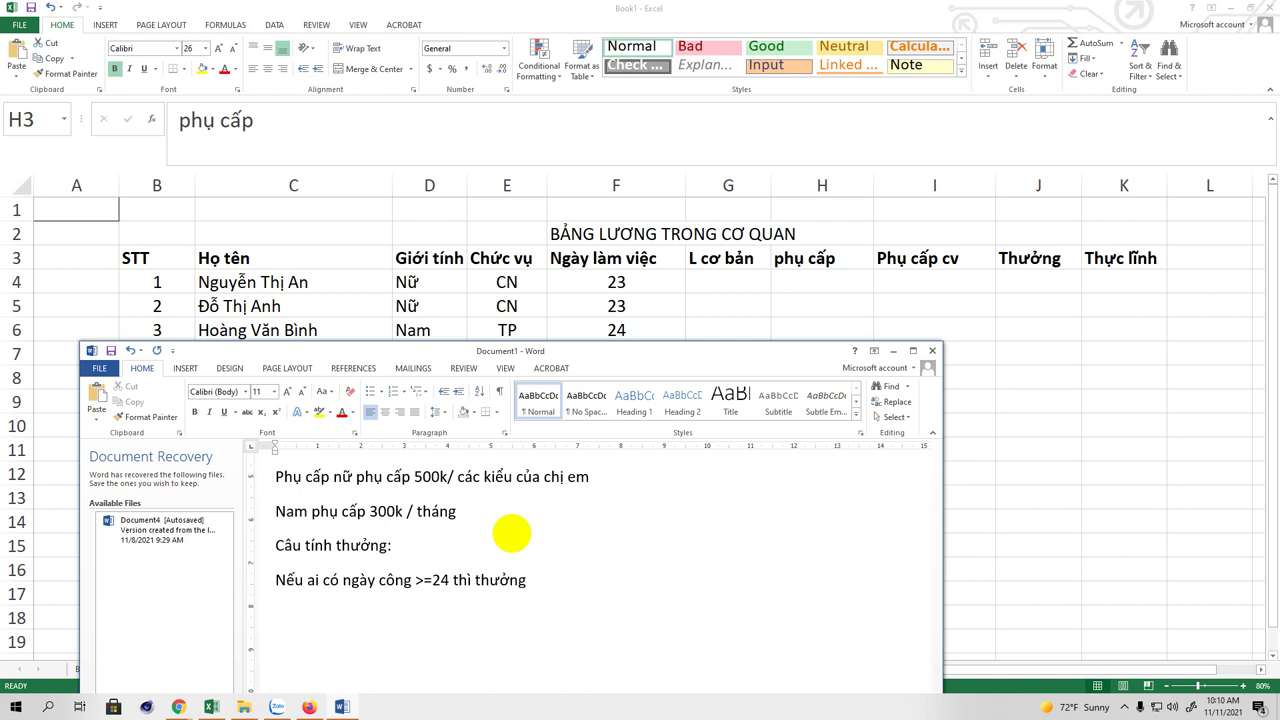
{"action": "type", "text": "1000k/thang"}
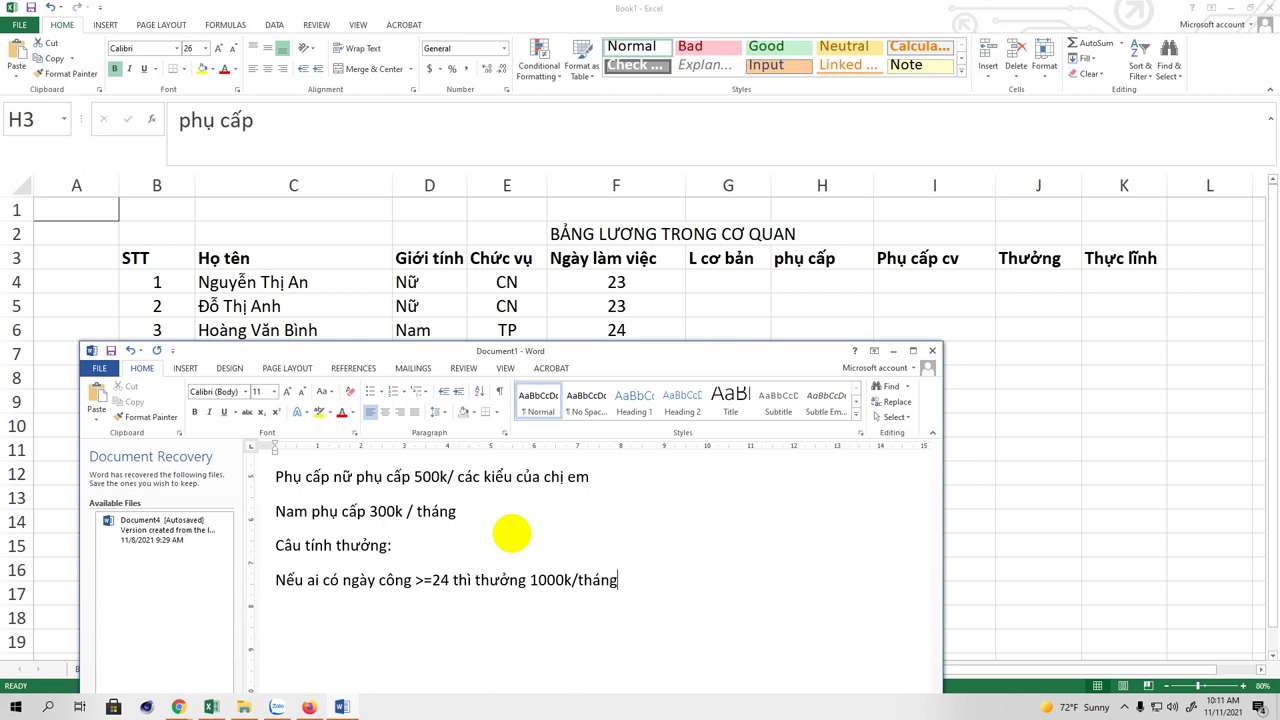
{"action": "key", "text": "Return"}
Step: Add the rules: ≥22 workdays earns 500k/tháng, ≤21 workdays gets no bonus
{"action": "type", "text": "nếu nga"}
{"action": "type", "text": "y công"}
{"action": "type", "text": ">"}
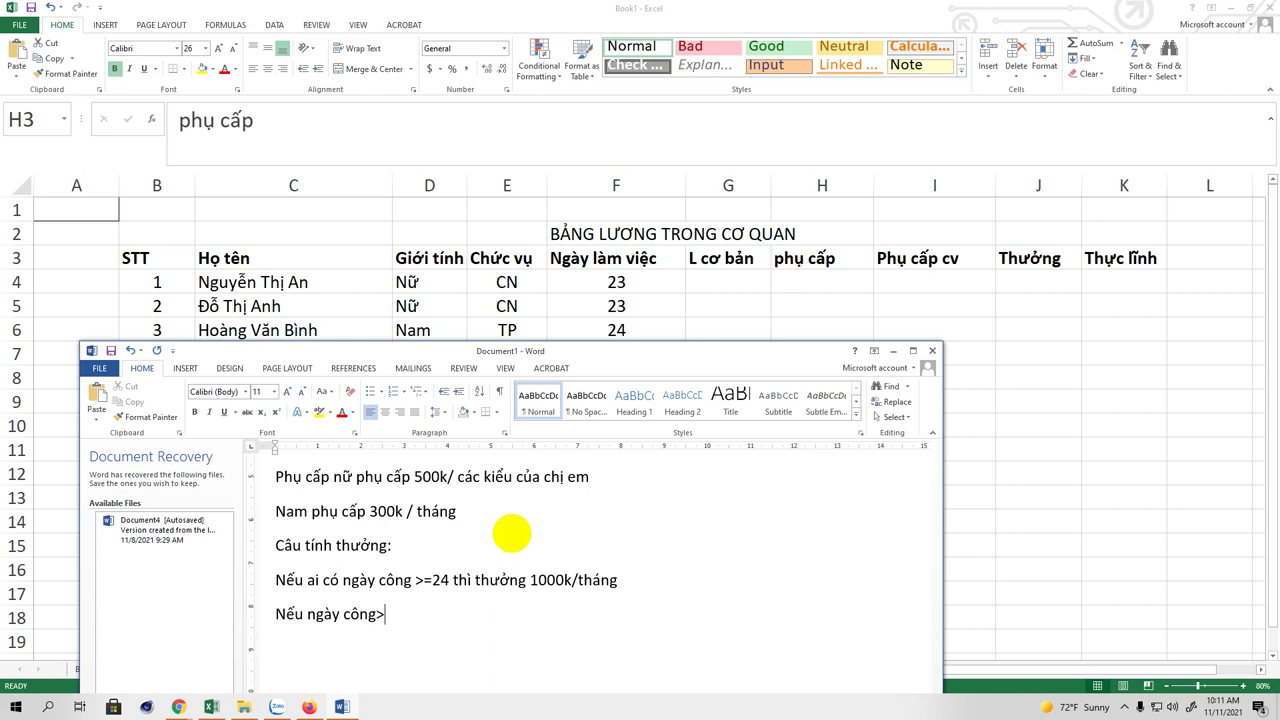
{"action": "type", "text": "=22 thưởng 50"}
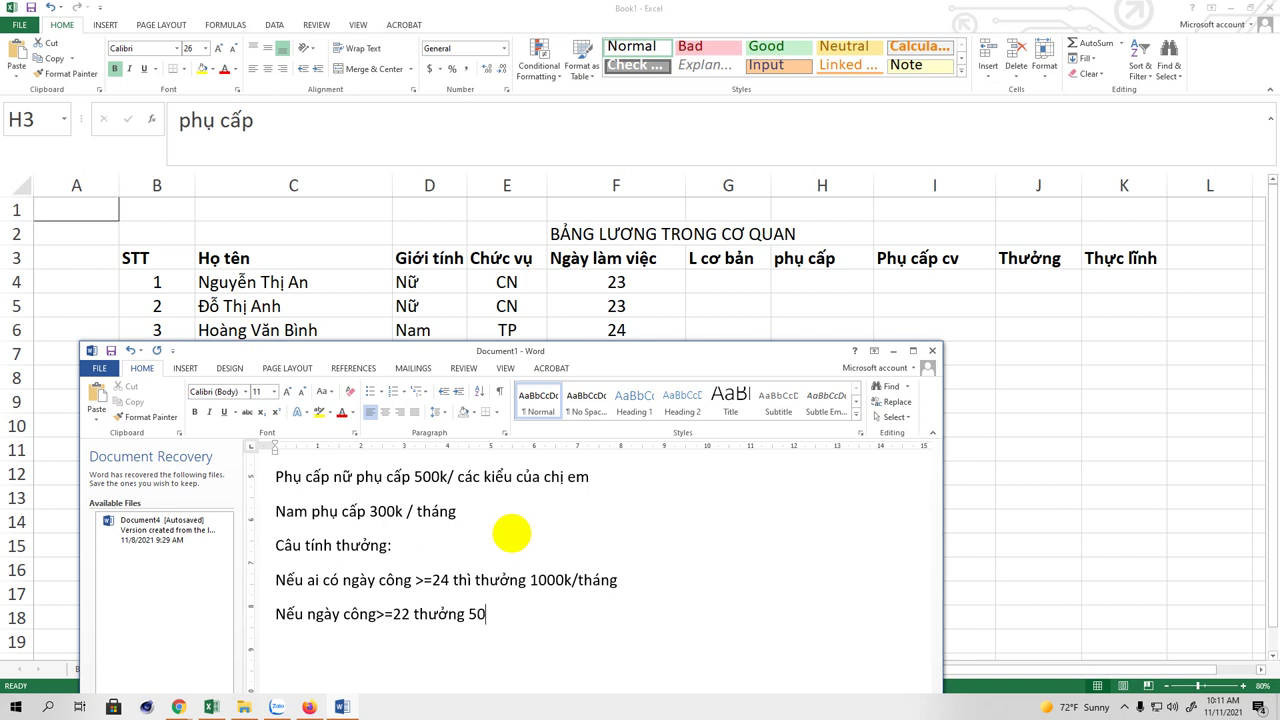
{"action": "type", "text": "0k/tháng"}
{"action": "key", "text": "Return"}
{"action": "type", "text": "neeus "}
{"action": "type", "text": "20"}
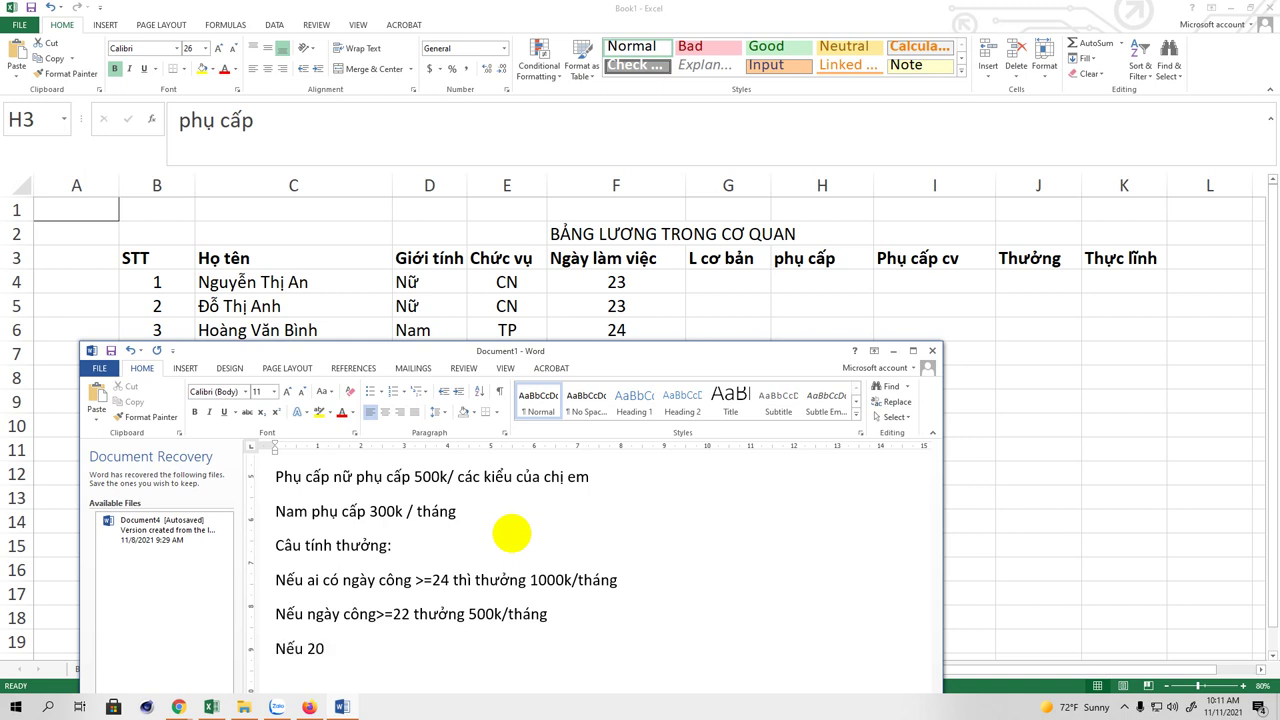
{"action": "key", "text": "BackSpace"}
{"action": "key", "text": "BackSpace"}
{"action": "type", "text": "ngày công <"}
{"action": "type", "text": "2"}
{"action": "key", "text": "BackSpace"}
{"action": "type", "text": "=21 không"}
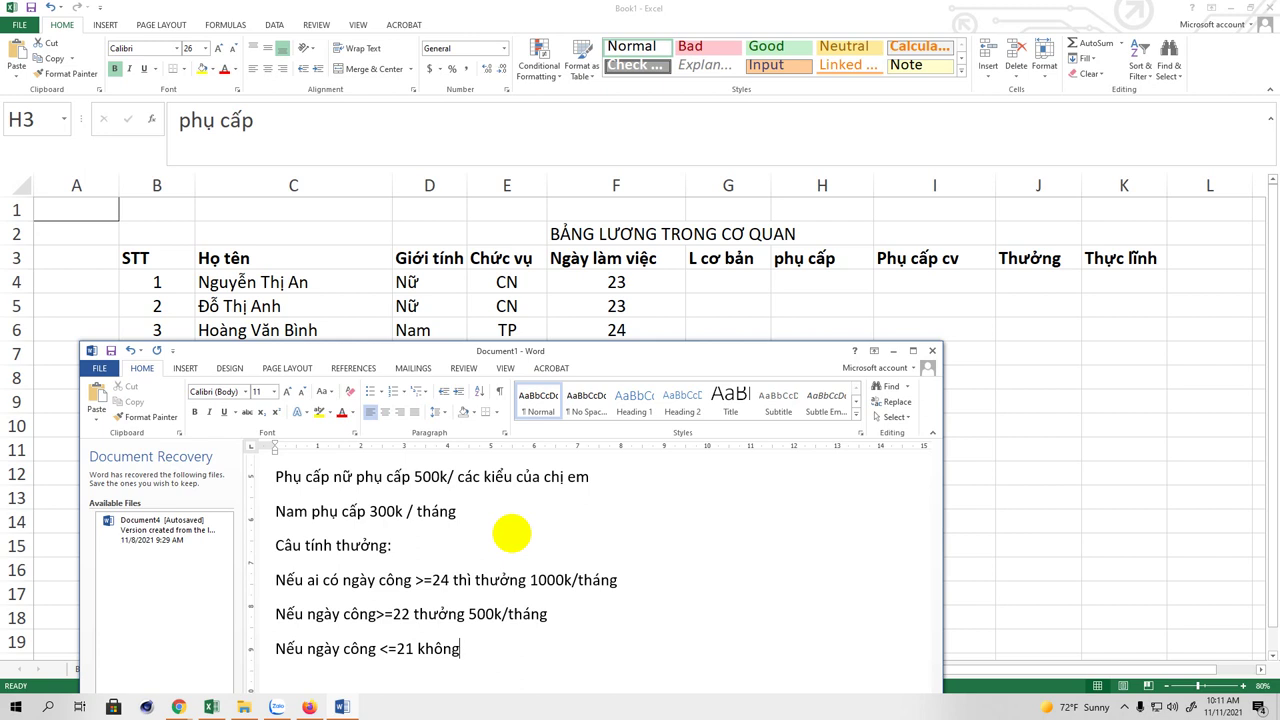
{"action": "type", "text": " có thương"}
Step: Insert the label 'Câu 3:' on its own line above 'Câu tính thưởng:'
{"action": "left_click_drag", "start_coordinate": [668, 352], "coordinate": [706, 200]}
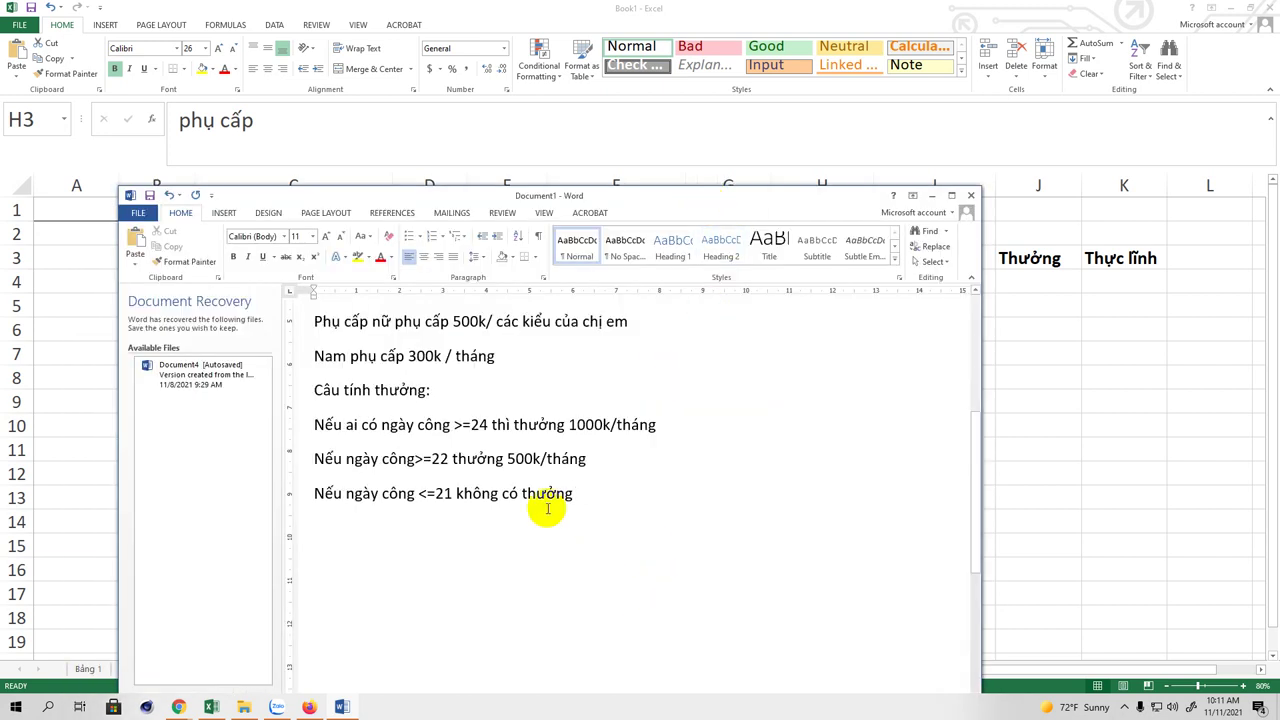
{"action": "scroll", "coordinate": [548, 508], "scroll_direction": "up", "scroll_amount": 1}
{"action": "scroll", "coordinate": [560, 494], "scroll_direction": "up", "scroll_amount": 3}
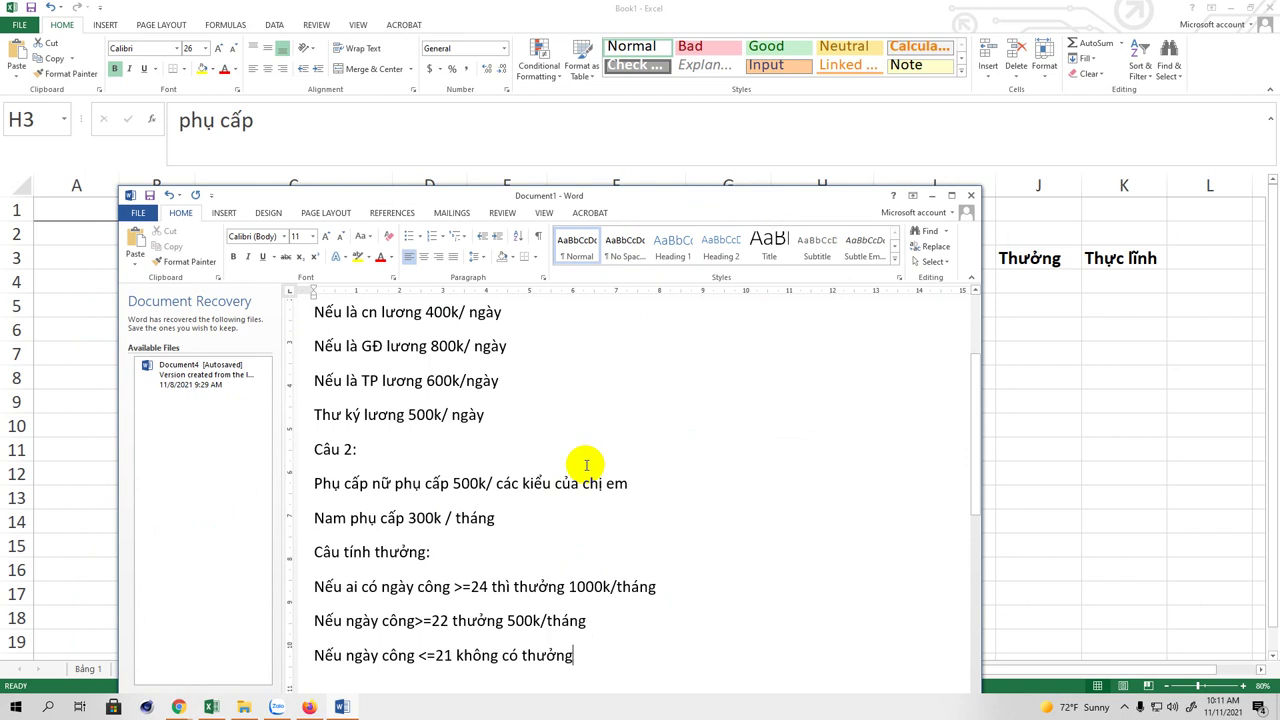
{"action": "scroll", "coordinate": [477, 380], "scroll_direction": "down", "scroll_amount": 2}
{"action": "scroll", "coordinate": [574, 417], "scroll_direction": "up", "scroll_amount": 1}
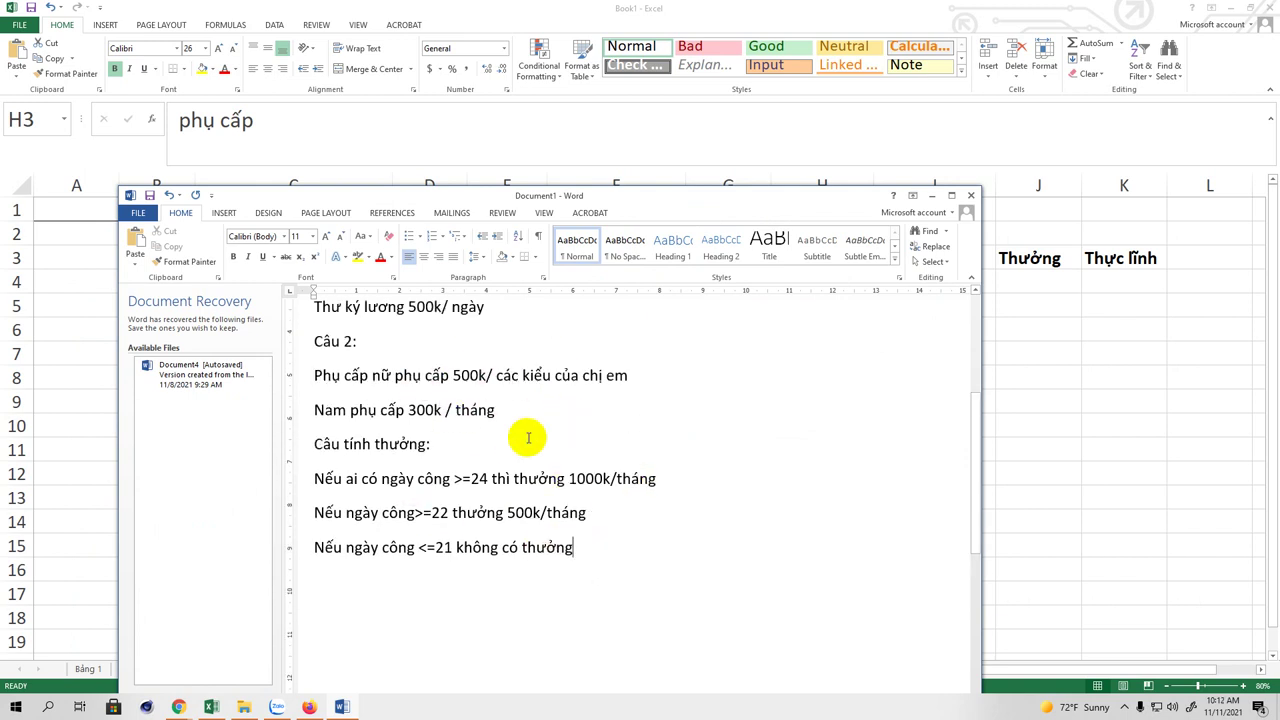
{"action": "scroll", "coordinate": [528, 437], "scroll_direction": "up", "scroll_amount": 1}
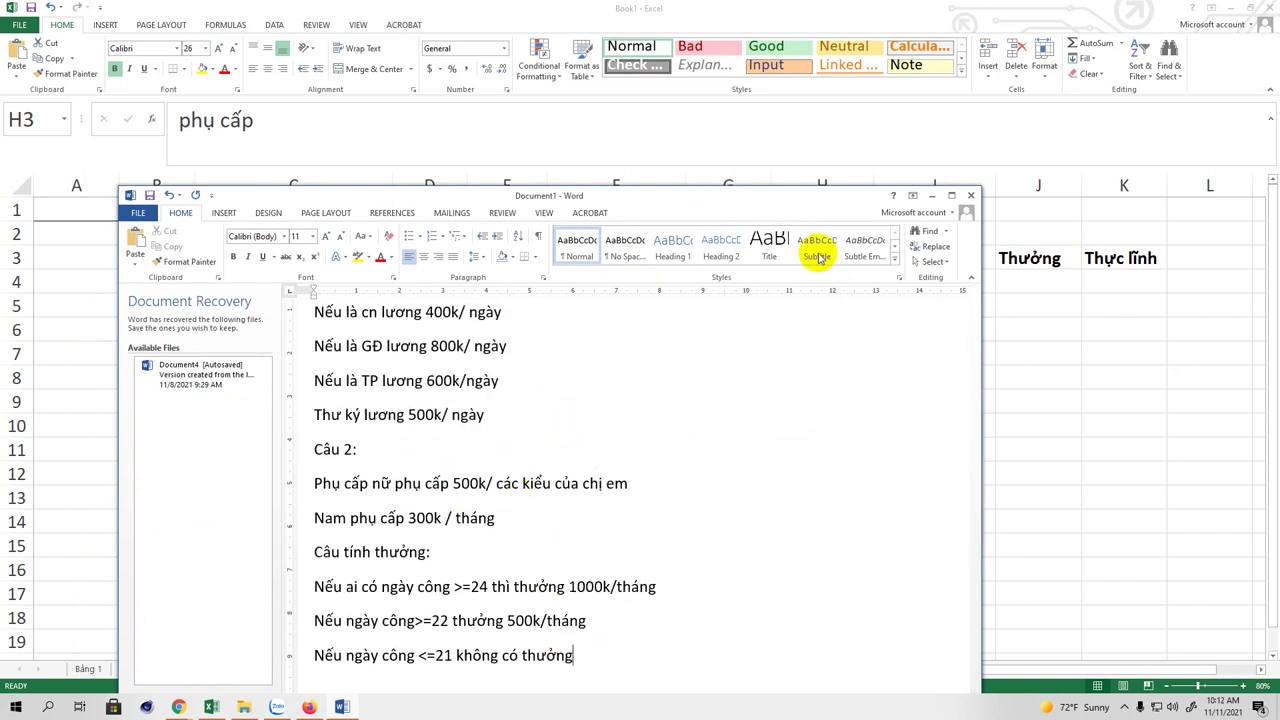
{"action": "left_click", "coordinate": [952, 195]}
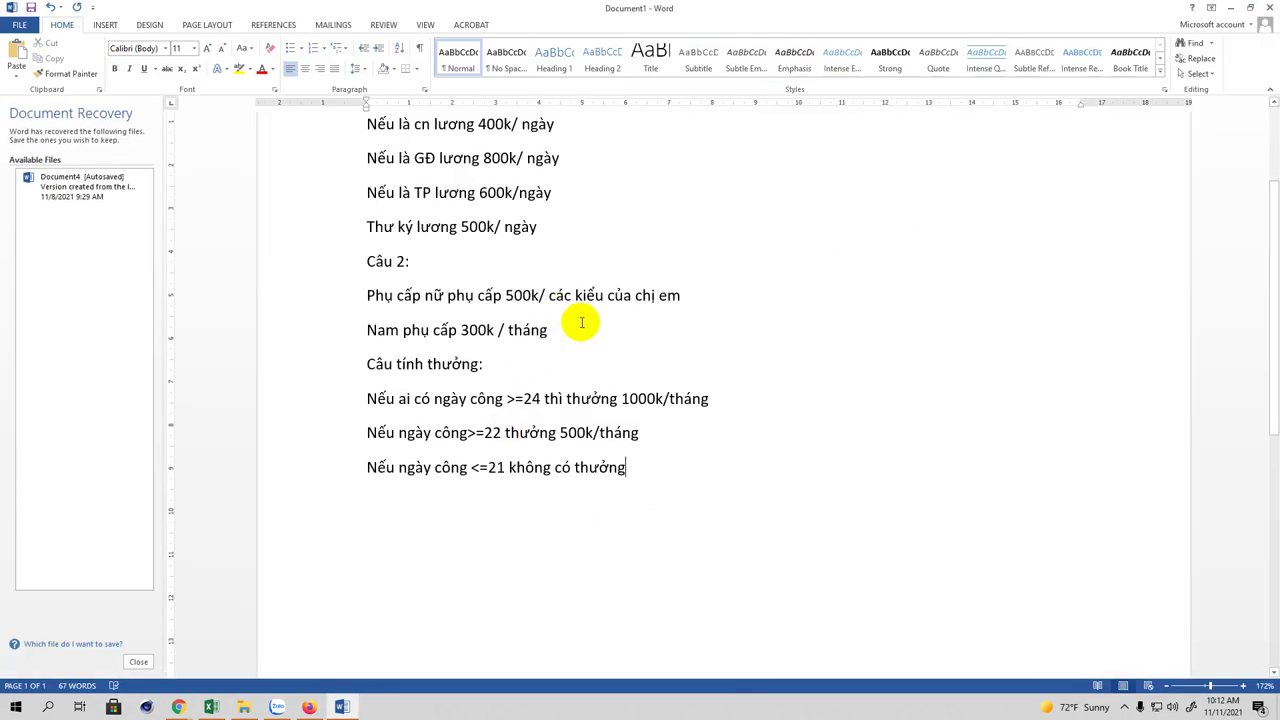
{"action": "scroll", "coordinate": [390, 290], "scroll_direction": "up", "scroll_amount": 3}
{"action": "scroll", "coordinate": [370, 300], "scroll_direction": "down", "scroll_amount": 1}
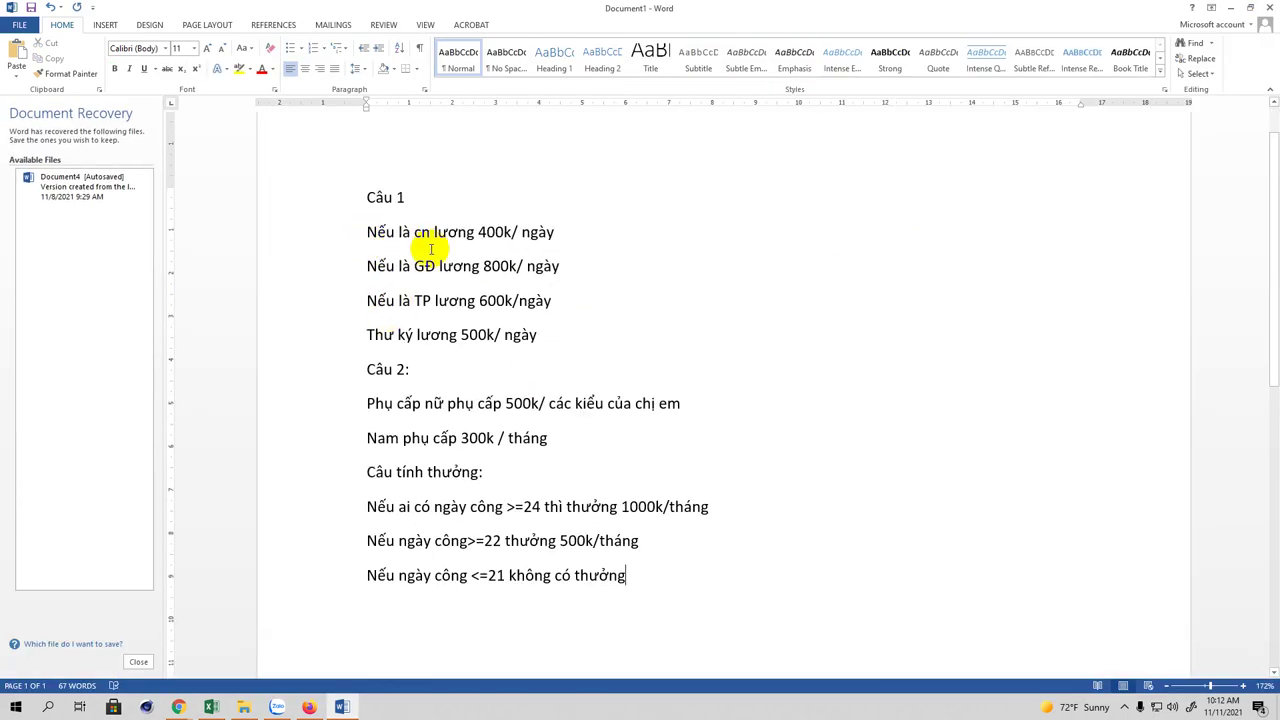
{"action": "left_click", "coordinate": [515, 477]}
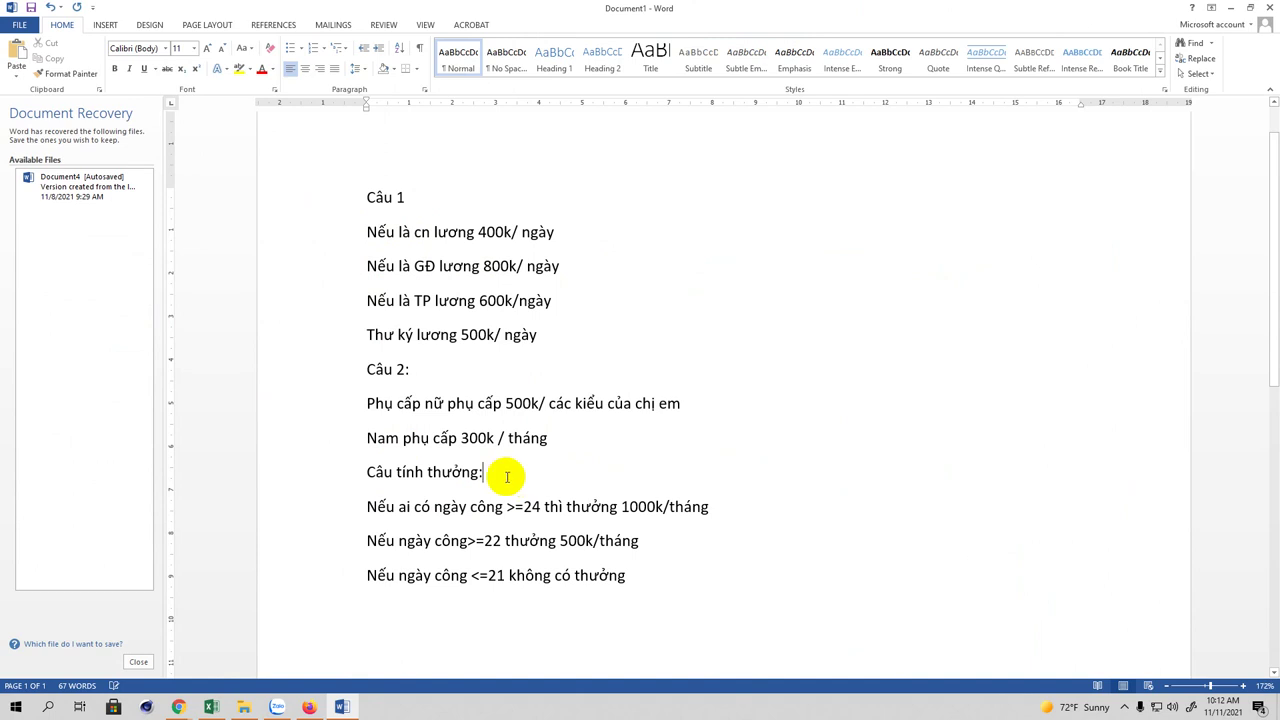
{"action": "left_click", "coordinate": [366, 472]}
{"action": "type", "text": "Câu "}
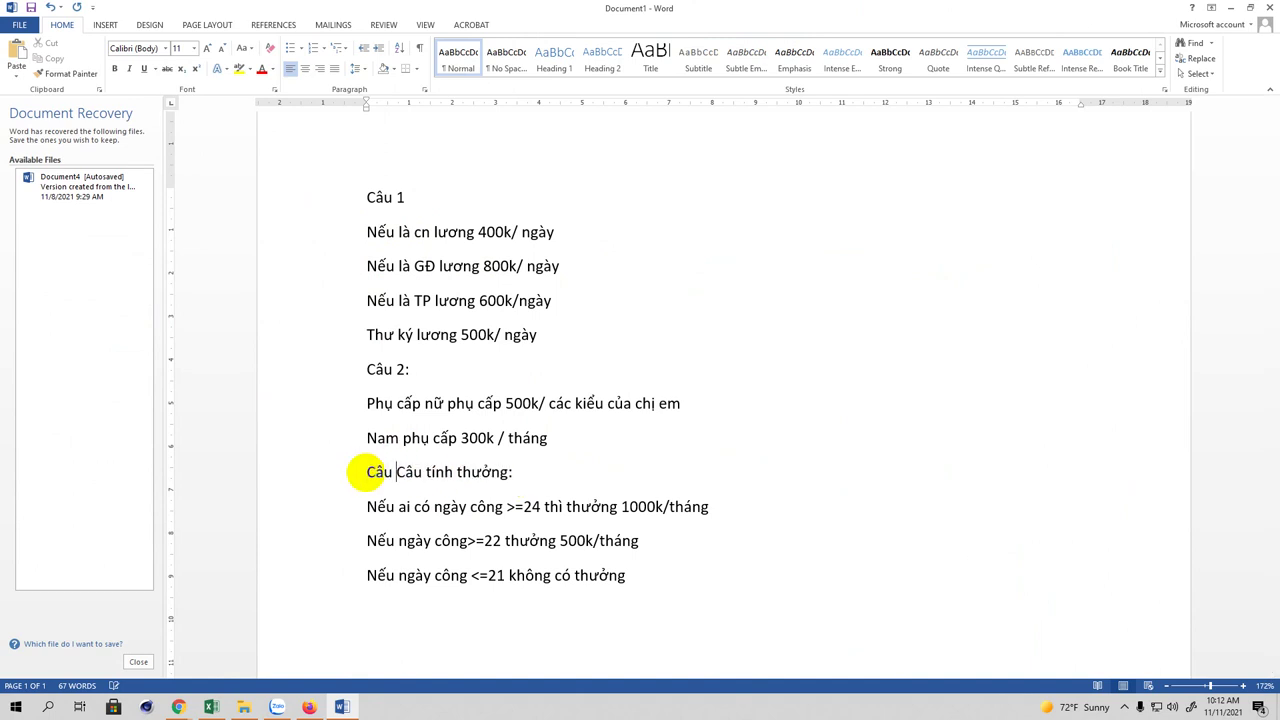
{"action": "type", "text": "3:"}
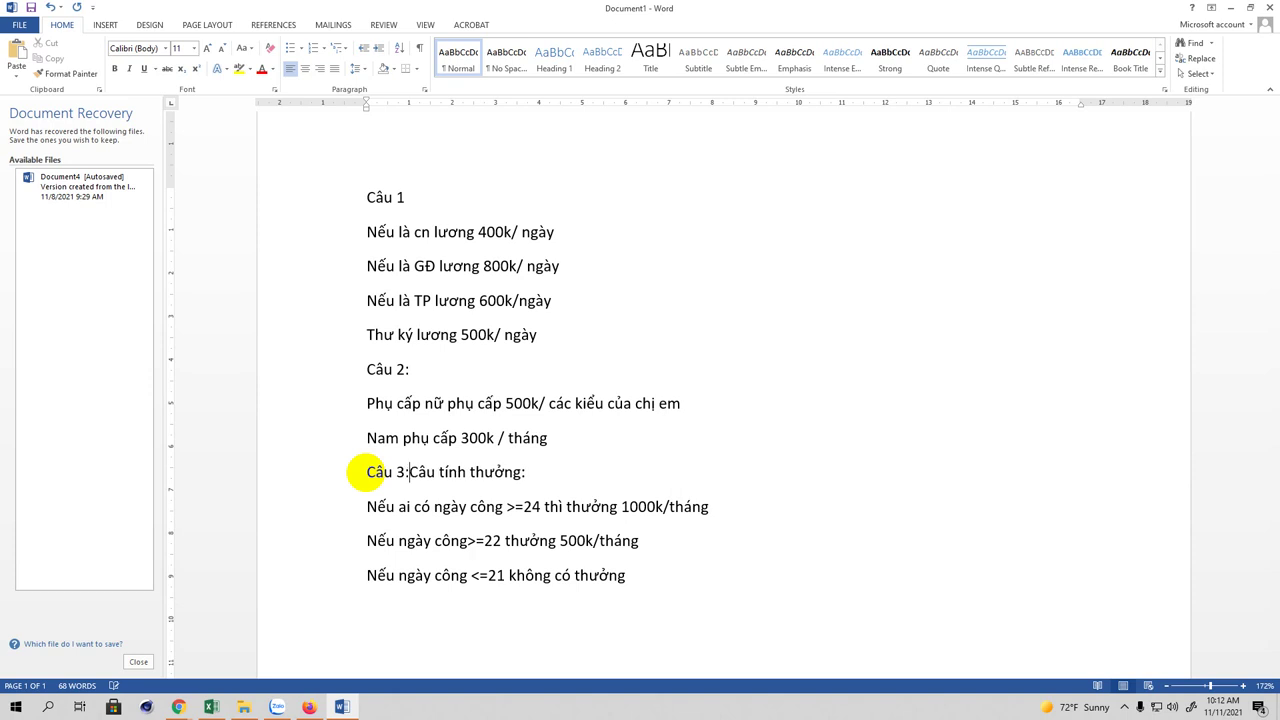
{"action": "key", "text": "Return"}
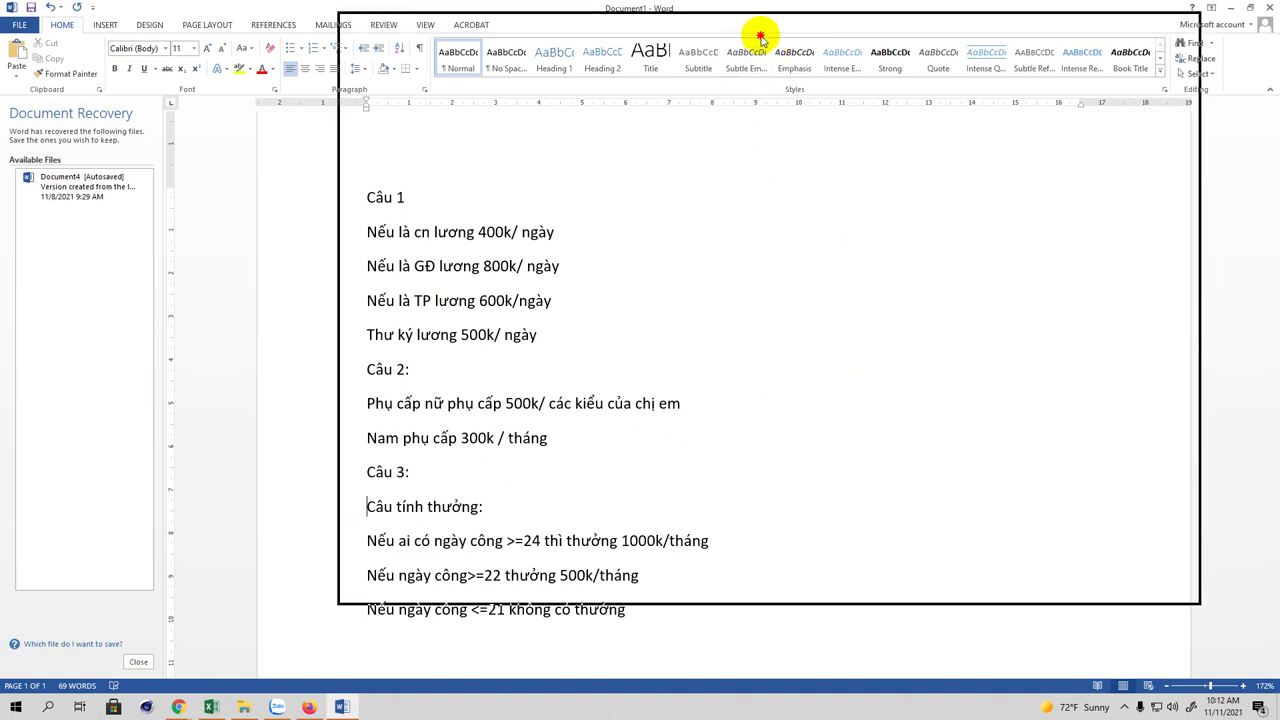
Step: Move the Word notes window to the right edge so the full Excel table is visible
{"action": "left_click_drag", "start_coordinate": [699, 62], "coordinate": [699, 62]}
{"action": "scroll", "coordinate": [734, 385], "scroll_direction": "down", "scroll_amount": 2}
{"action": "scroll", "coordinate": [734, 385], "scroll_direction": "up", "scroll_amount": 1}
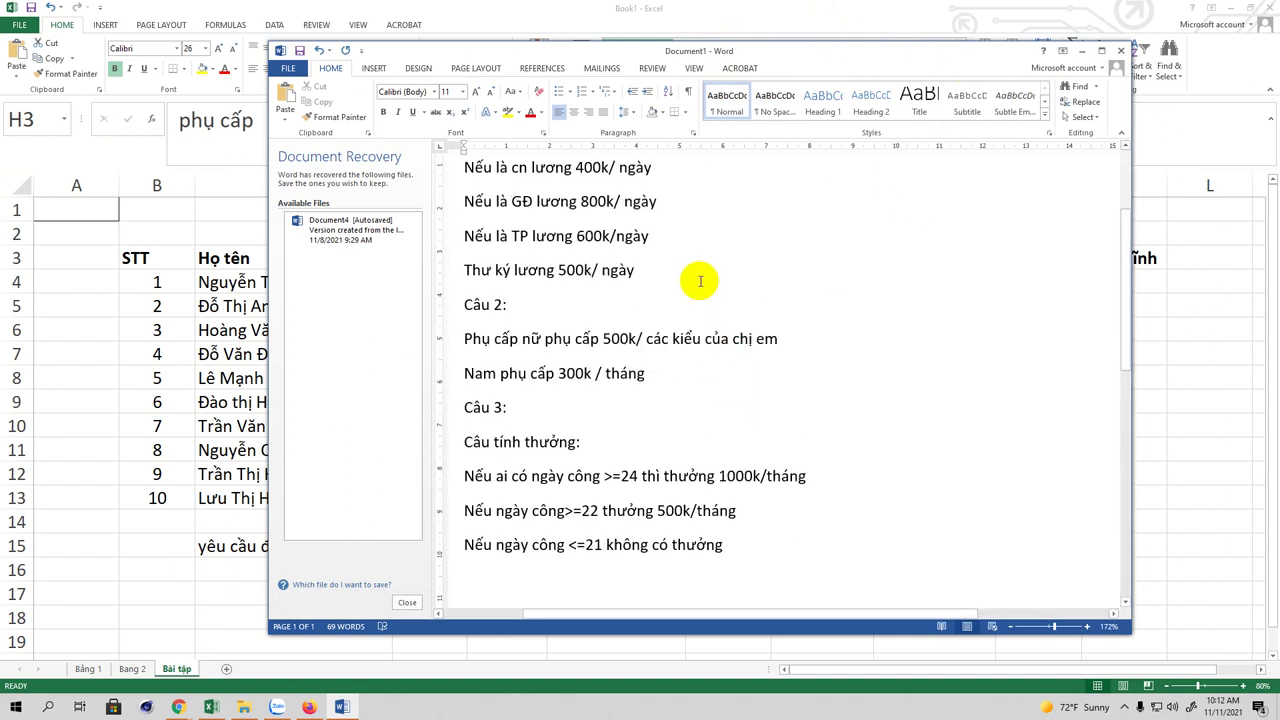
{"action": "scroll", "coordinate": [731, 365], "scroll_direction": "up", "scroll_amount": 1}
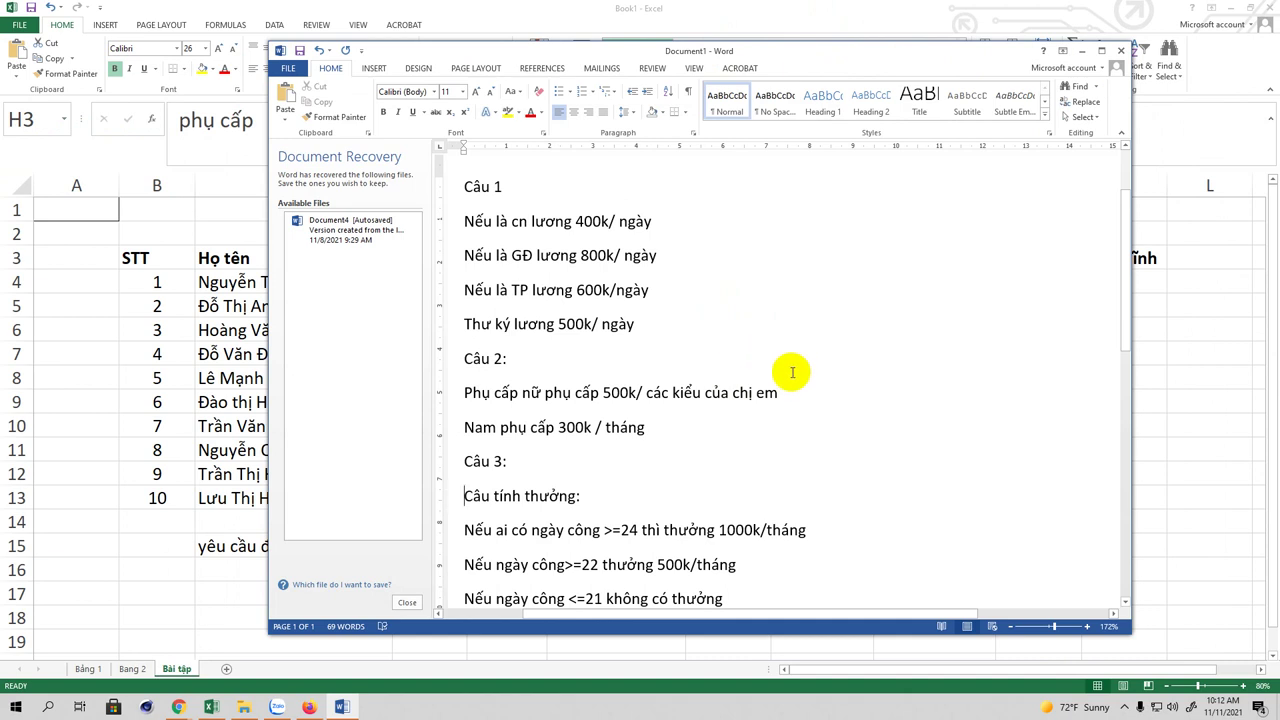
{"action": "scroll", "coordinate": [792, 373], "scroll_direction": "down", "scroll_amount": 2}
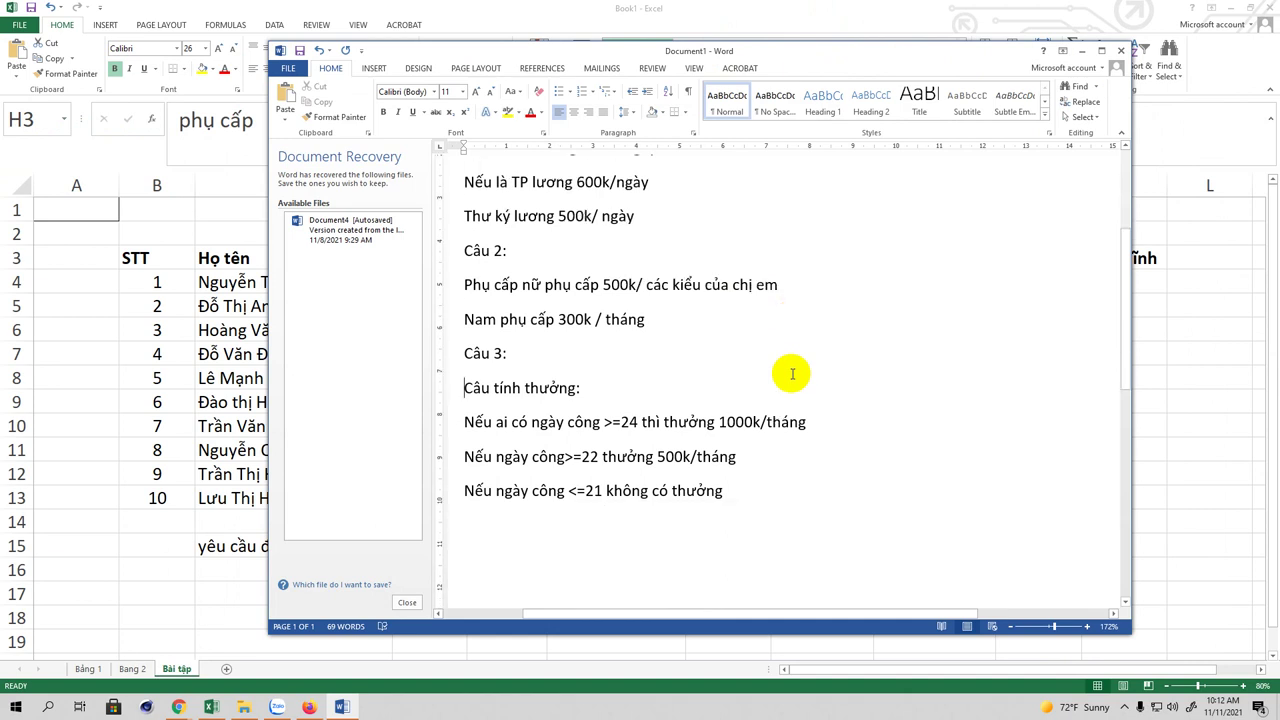
{"action": "scroll", "coordinate": [789, 371], "scroll_direction": "up", "scroll_amount": 1}
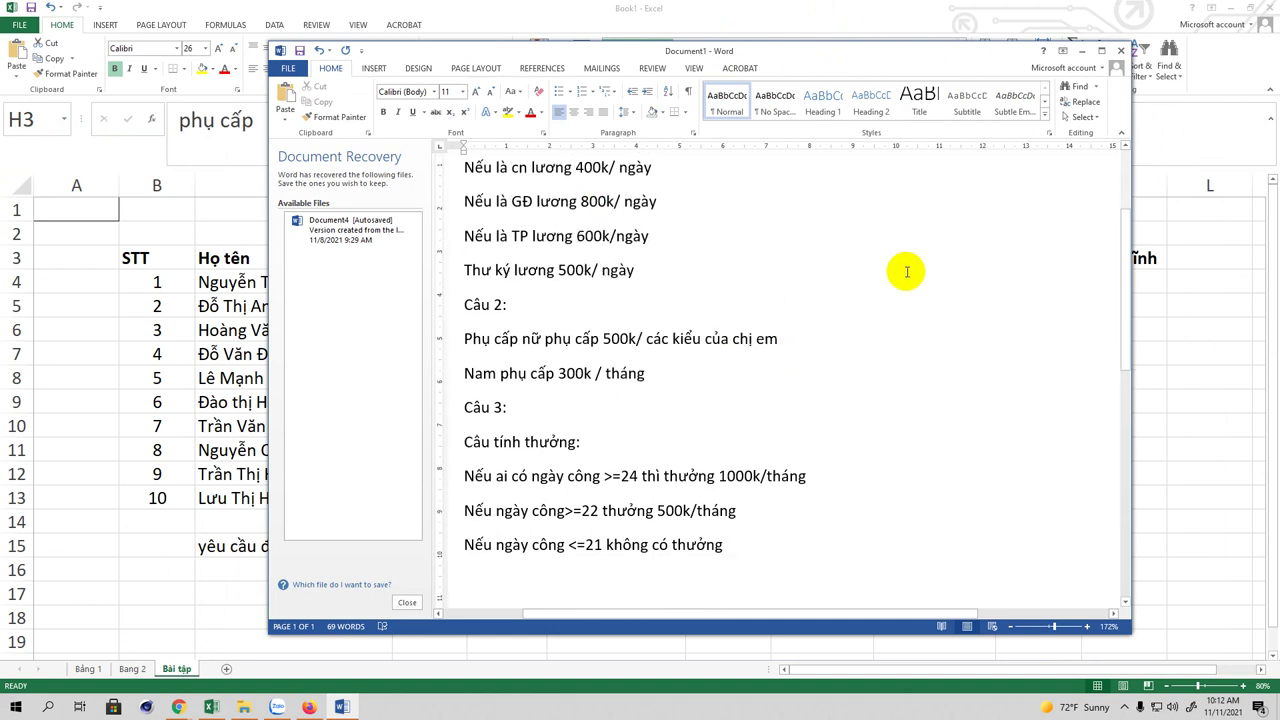
{"action": "scroll", "coordinate": [924, 288], "scroll_direction": "up", "scroll_amount": 1}
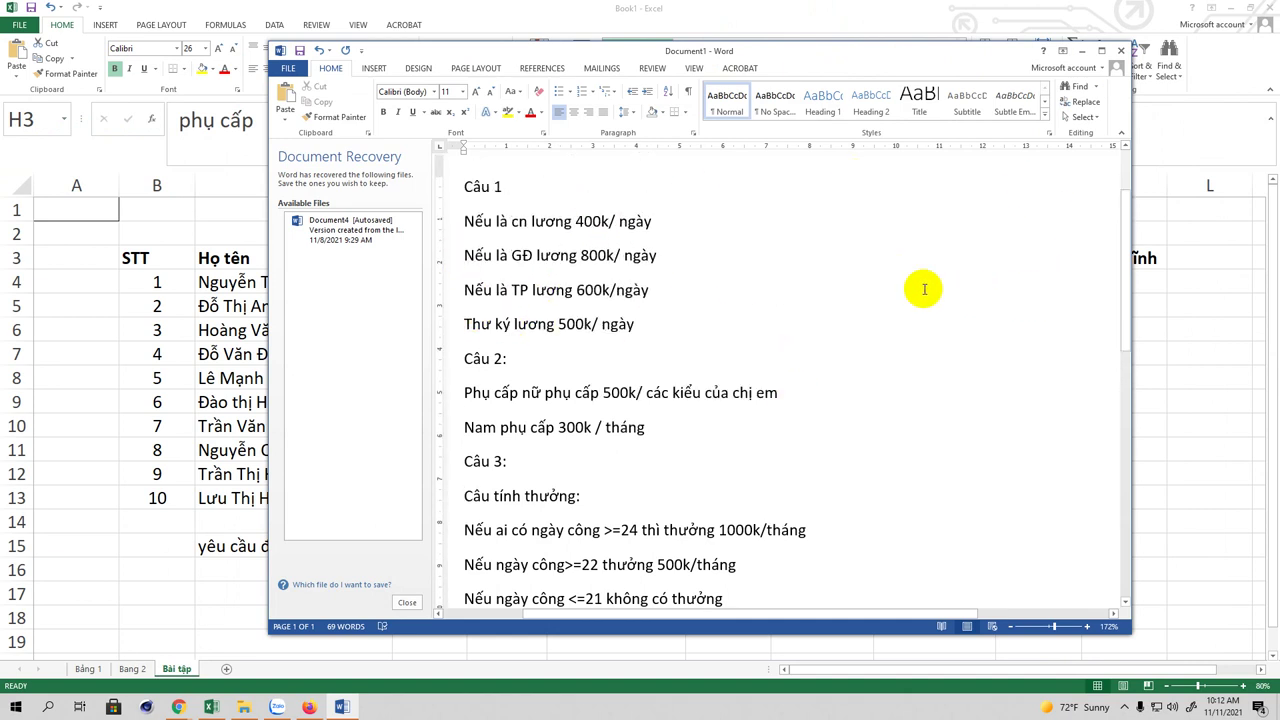
{"action": "left_click_drag", "start_coordinate": [940, 55], "coordinate": [879, 82]}
{"action": "scroll", "coordinate": [822, 406], "scroll_direction": "down", "scroll_amount": 2}
{"action": "scroll", "coordinate": [822, 406], "scroll_direction": "down", "scroll_amount": 1}
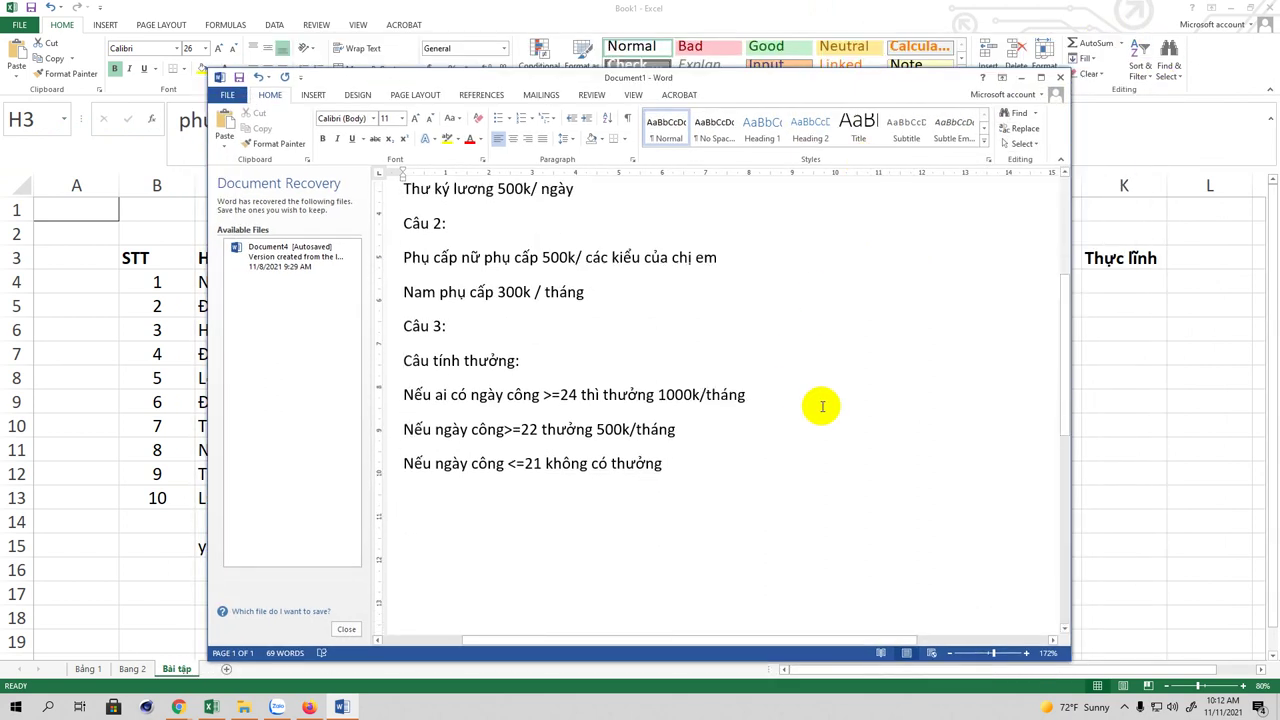
{"action": "scroll", "coordinate": [820, 350], "scroll_direction": "up", "scroll_amount": 3}
{"action": "left_click_drag", "start_coordinate": [768, 86], "coordinate": [1279, 28]}
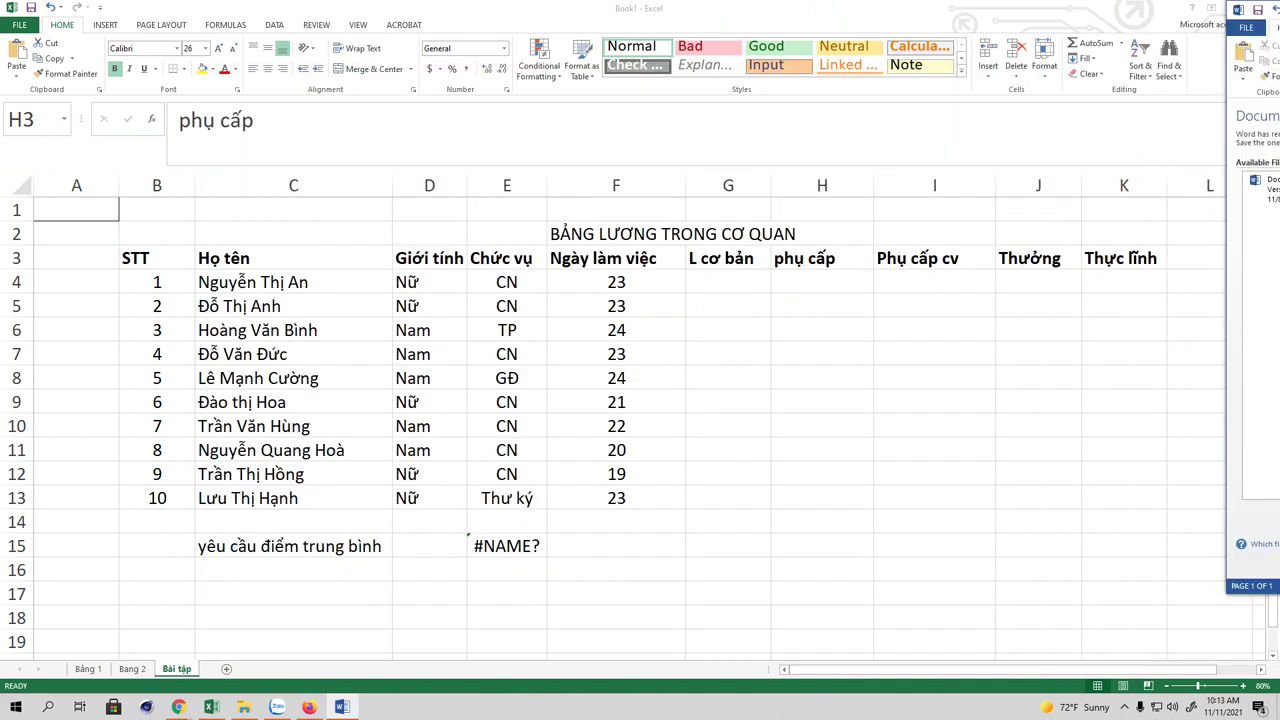
Step: In cell G4 begin the basic-pay formula =if(E4 testing the Chức vụ code
{"action": "left_click", "coordinate": [707, 276]}
{"action": "left_click", "coordinate": [710, 281]}
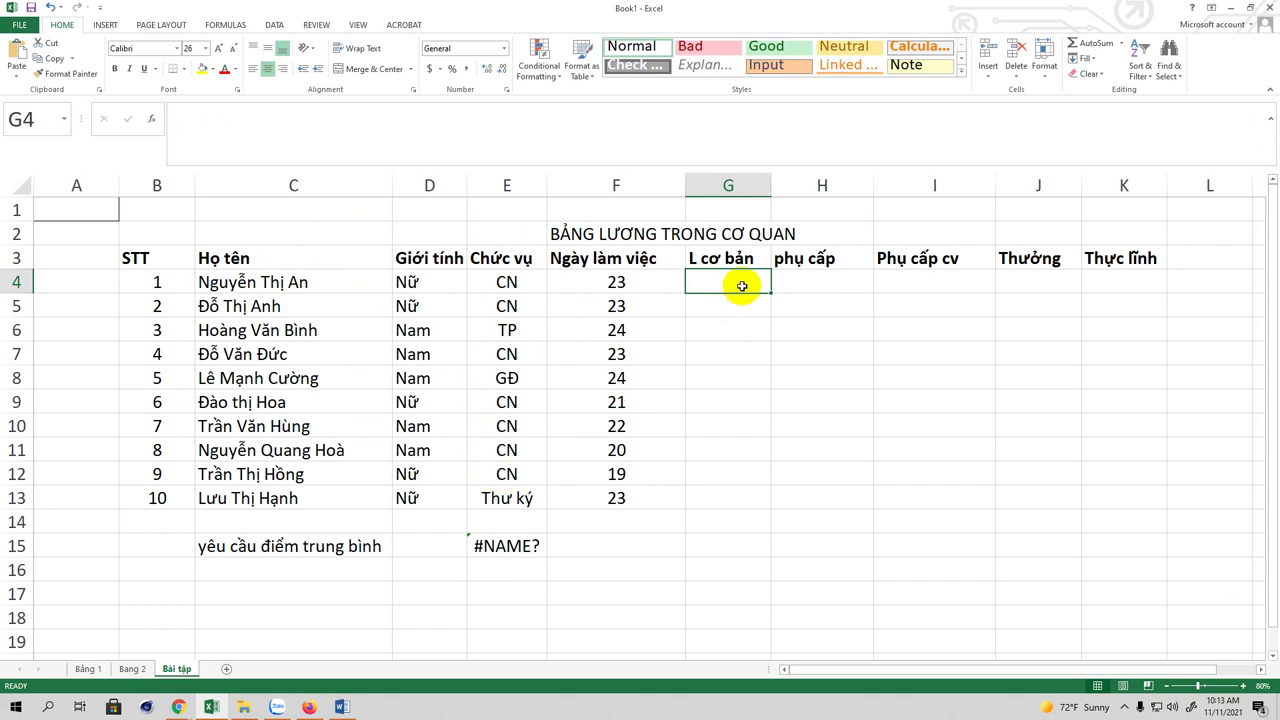
{"action": "type", "text": "="}
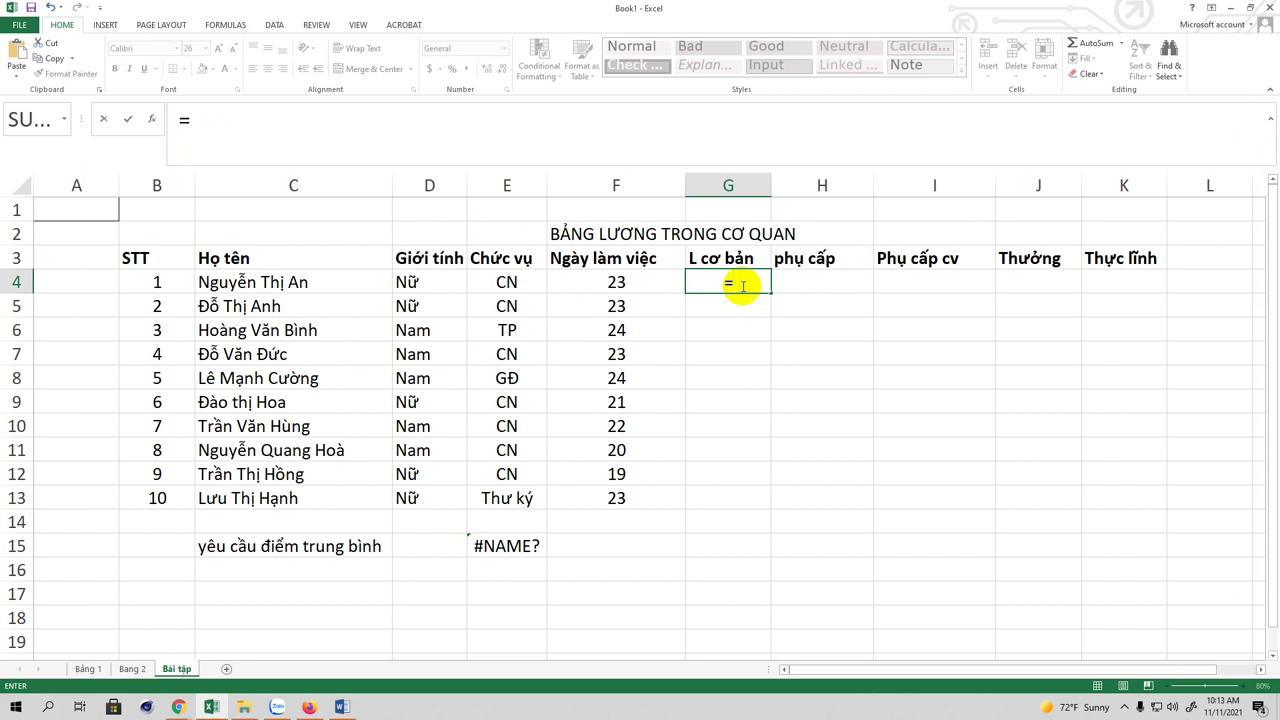
{"action": "type", "text": "if"}
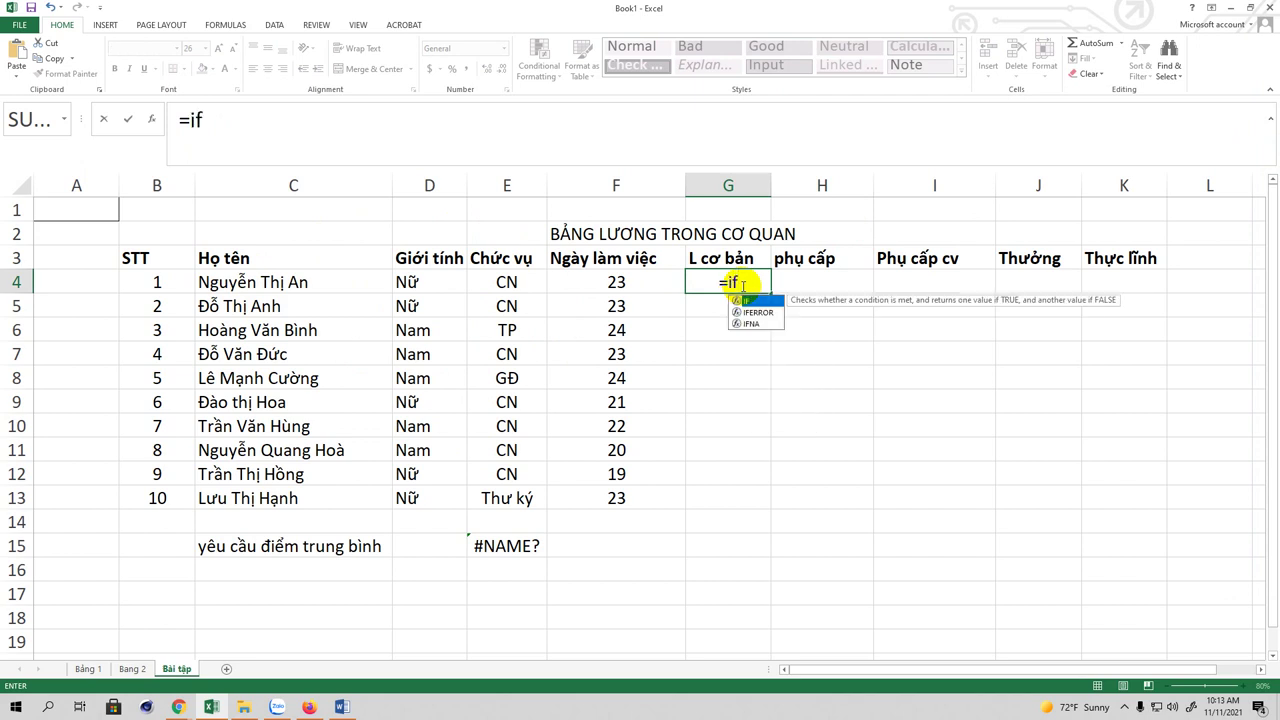
{"action": "type", "text": "("}
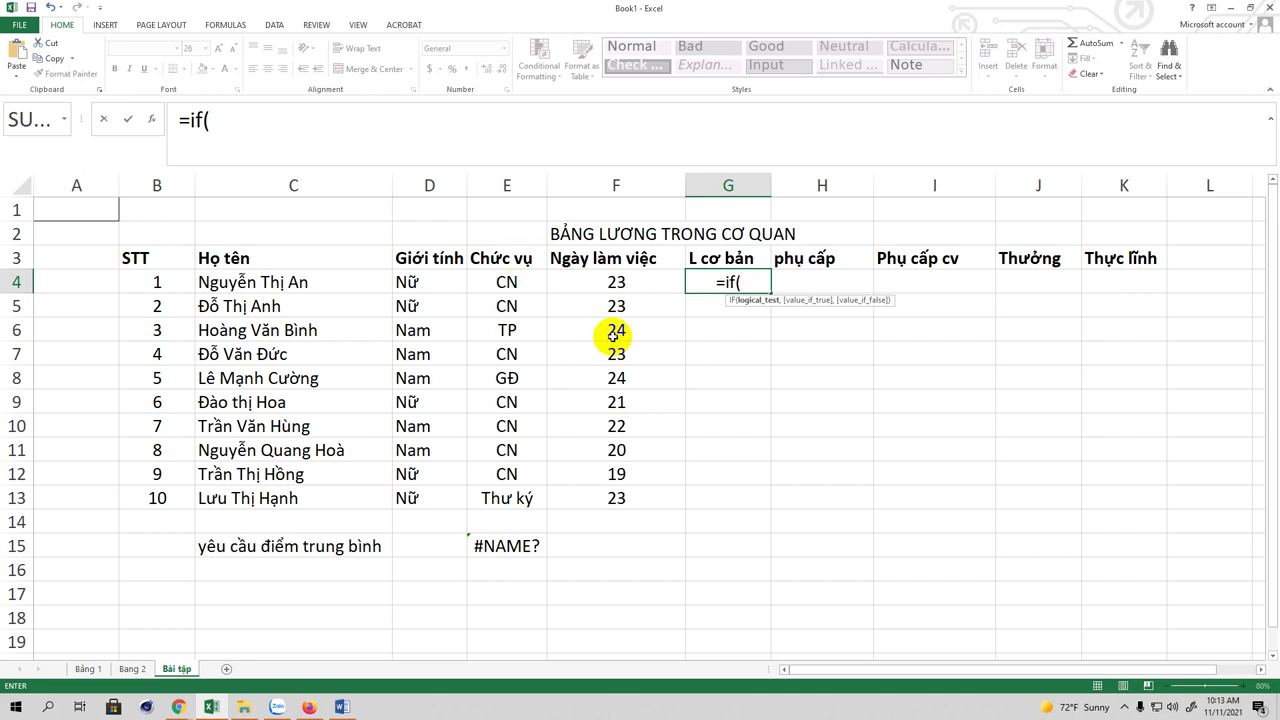
{"action": "type", "text": "E4"}
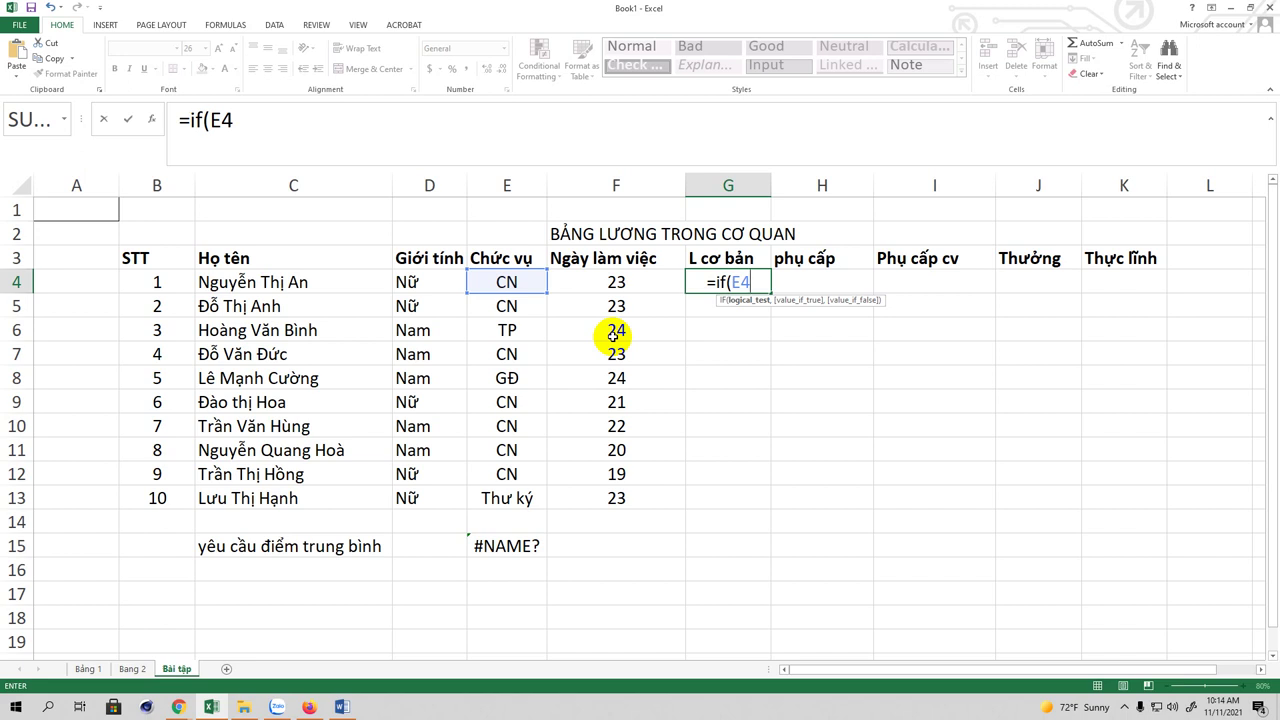
Step: Extend the G4 formula: E4="CN" gives 400, nested IF where E4="GĐ" gives 800
{"action": "type", "text": "="}
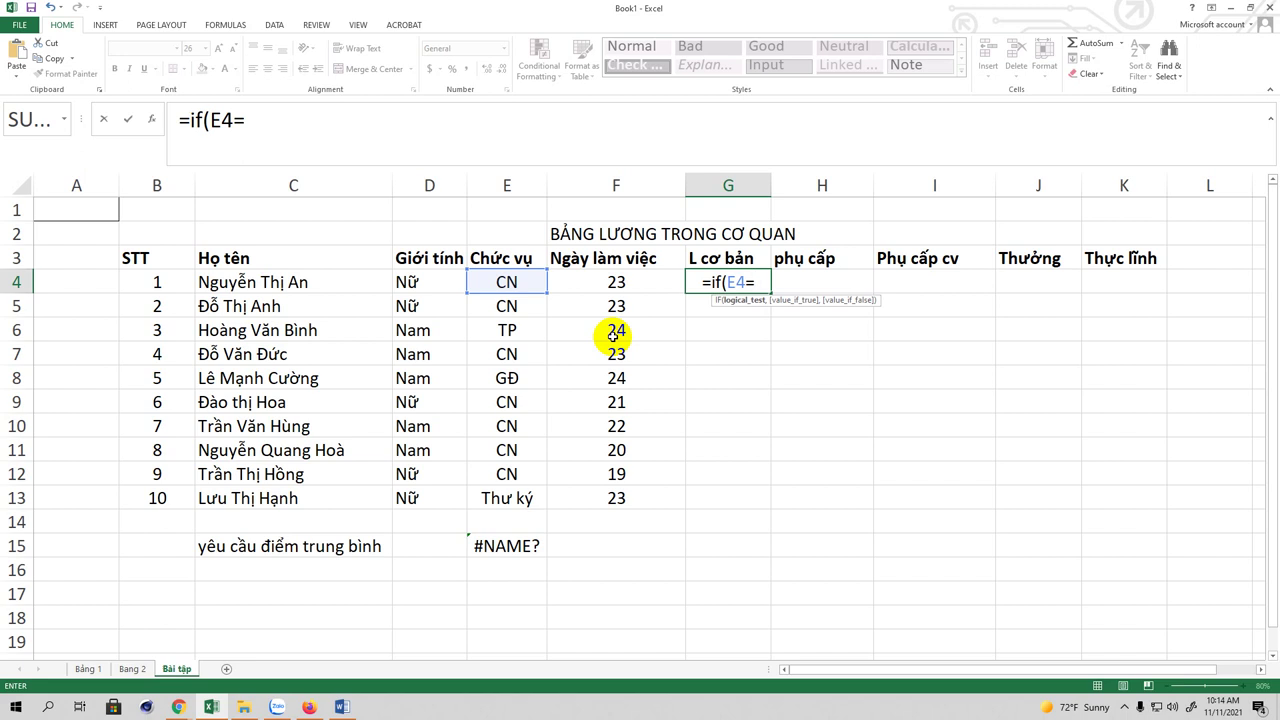
{"action": "type", "text": "\""}
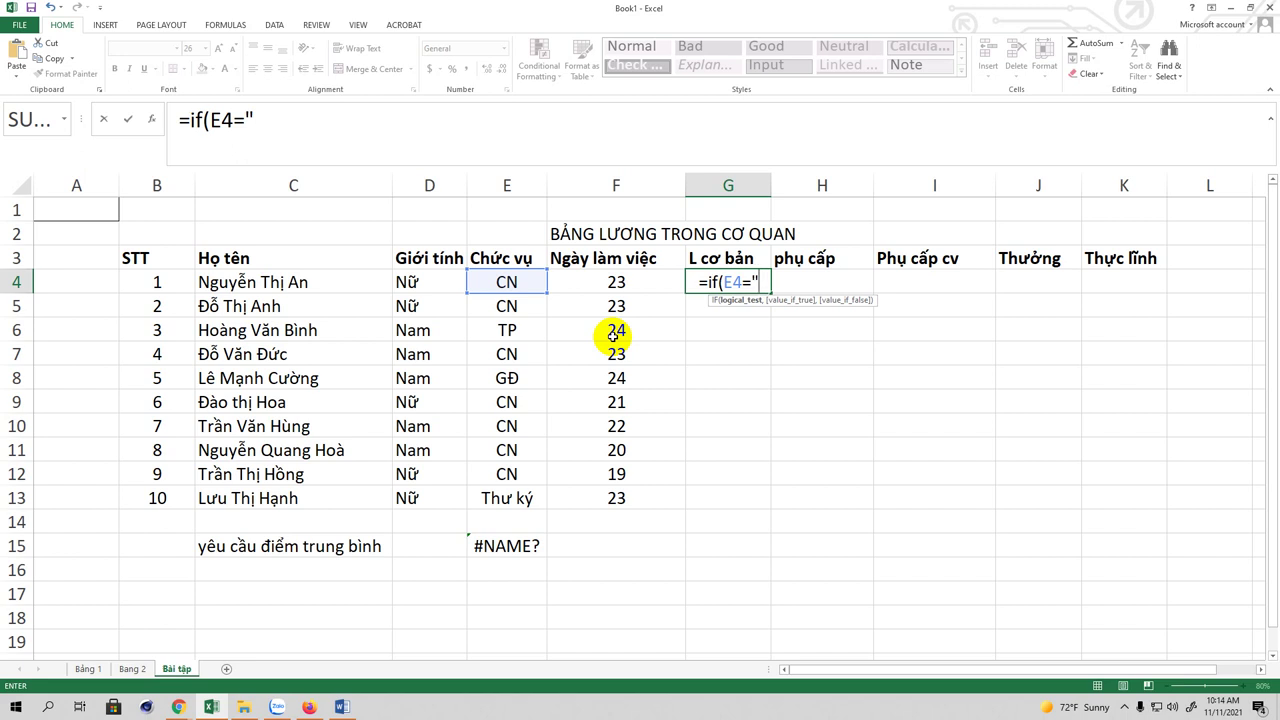
{"action": "type", "text": "C"}
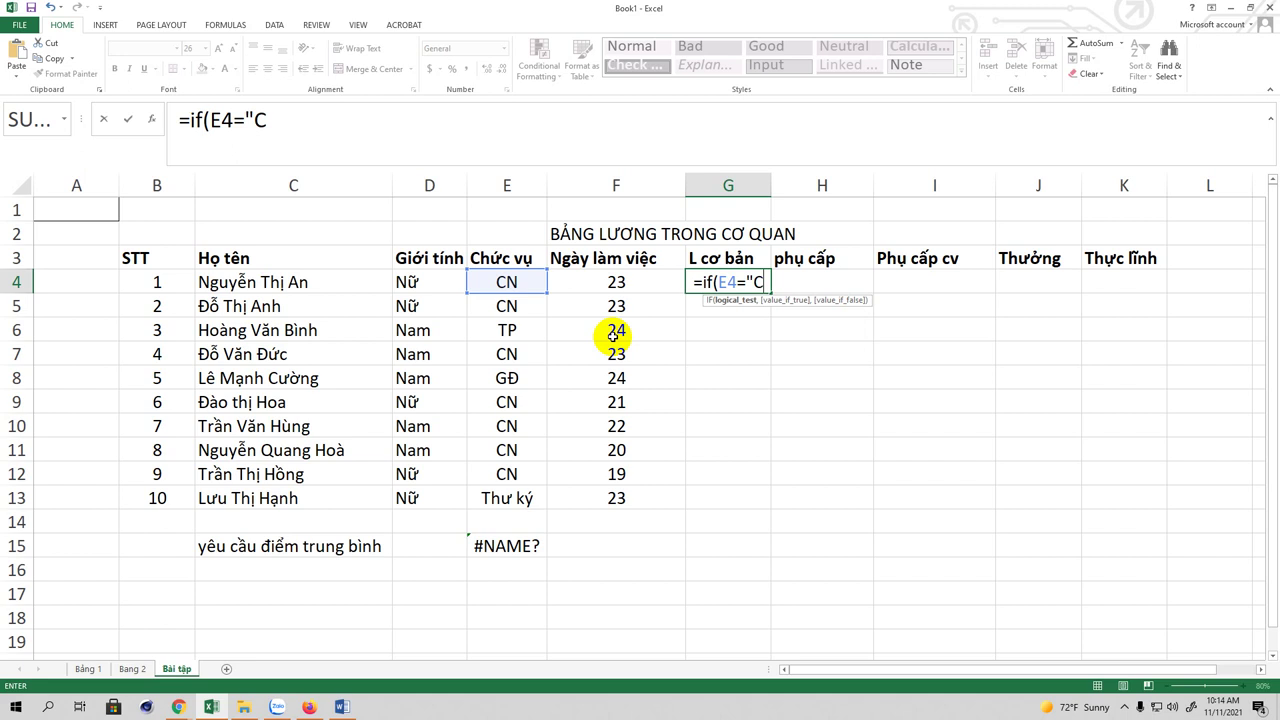
{"action": "type", "text": "N\","}
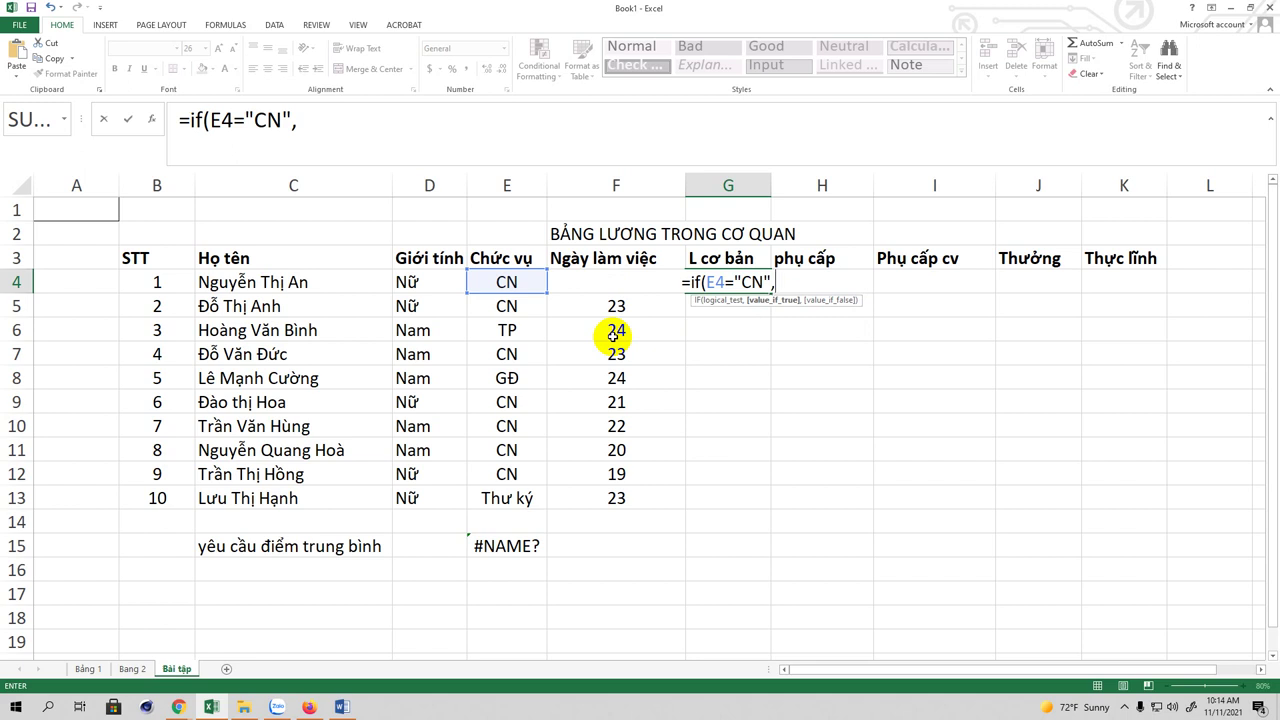
{"action": "type", "text": "4"}
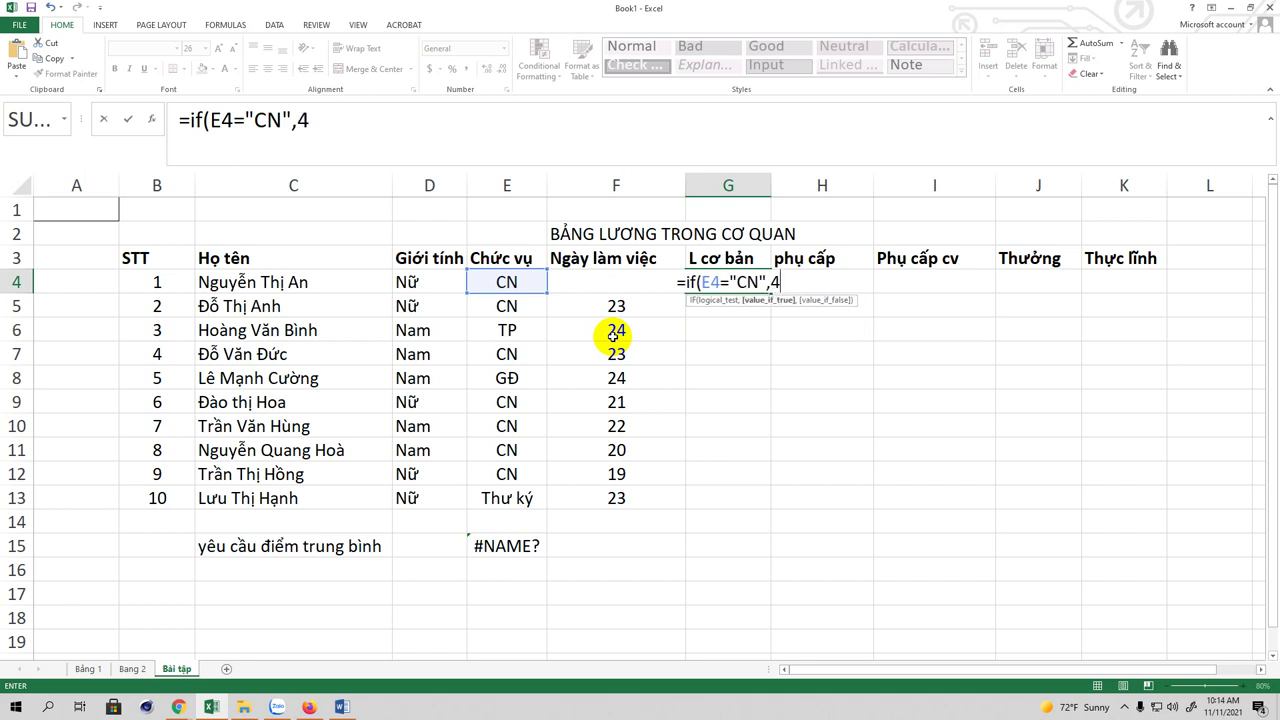
{"action": "type", "text": "00"}
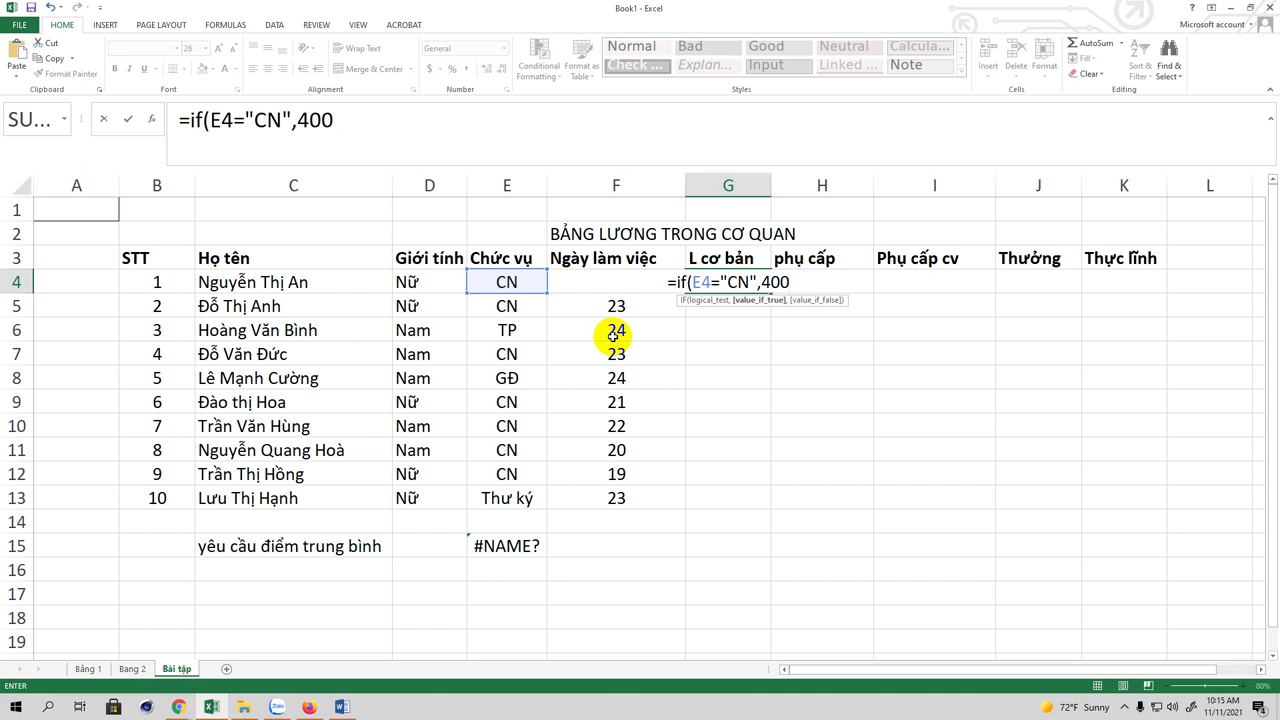
{"action": "type", "text": ",if"}
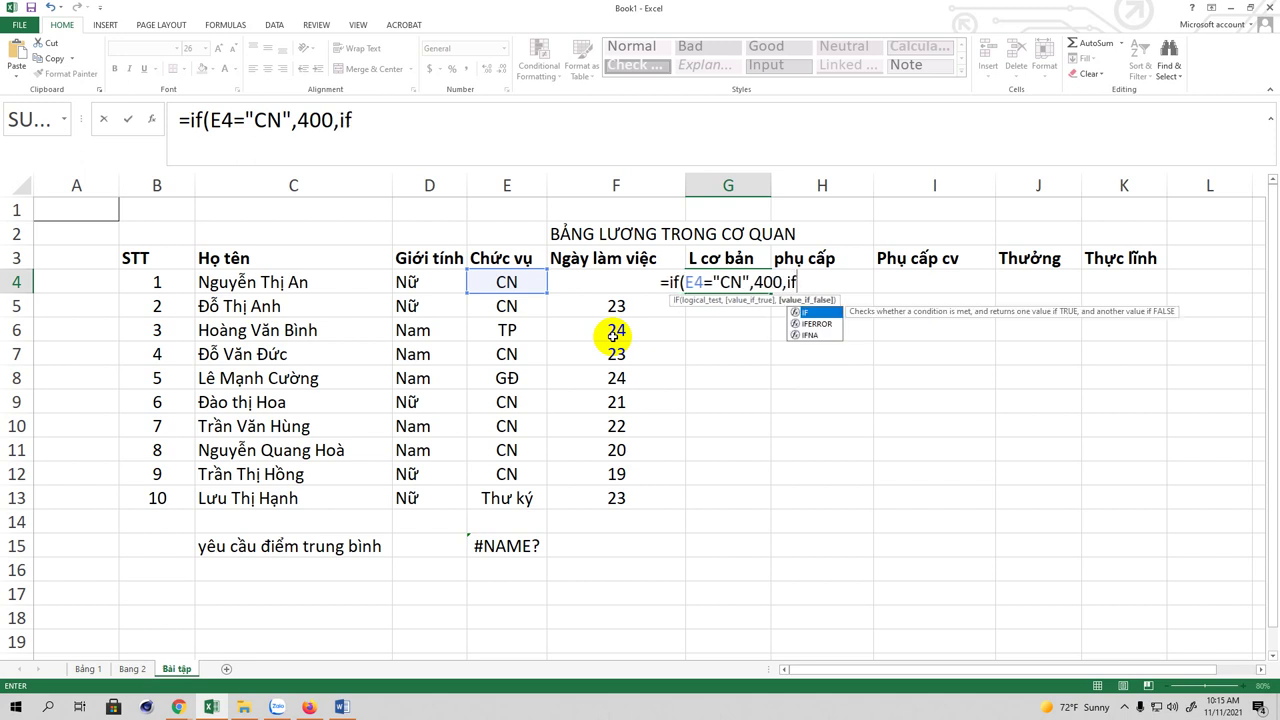
{"action": "type", "text": "E4"}
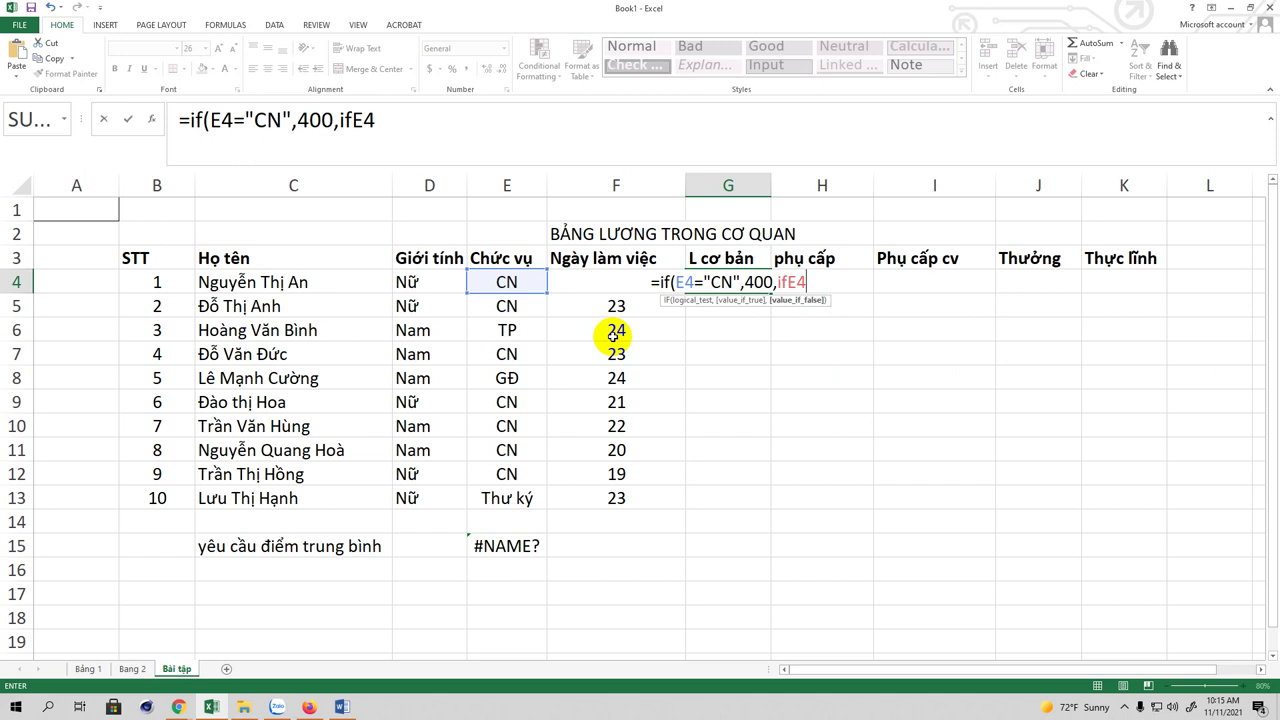
{"action": "key", "text": "BackSpace"}
{"action": "key", "text": "BackSpace"}
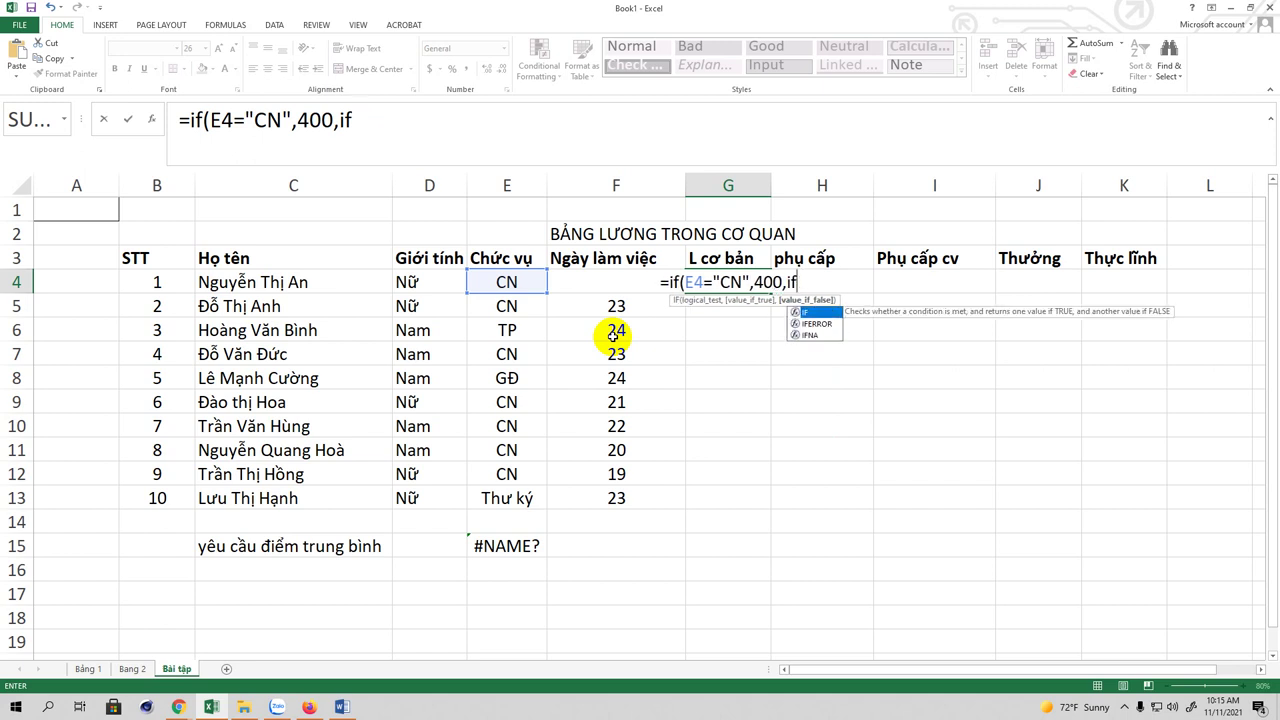
{"action": "type", "text": "("}
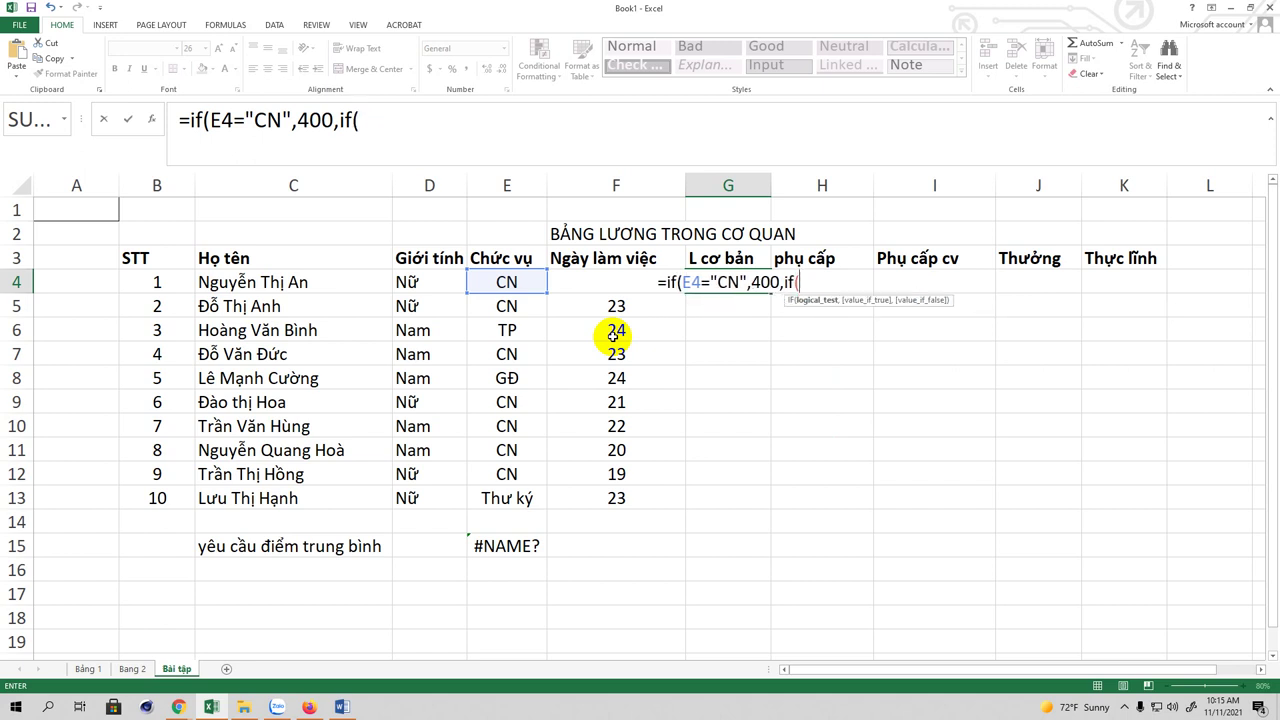
{"action": "type", "text": "E4"}
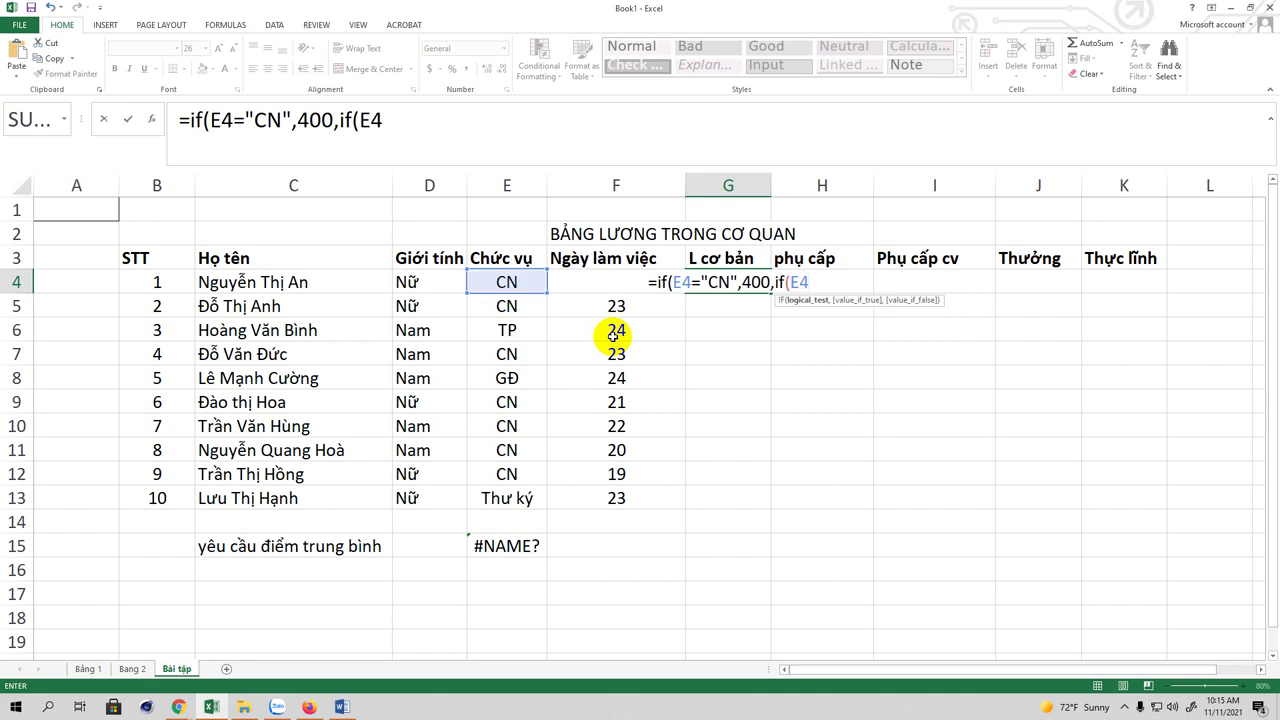
{"action": "type", "text": "="}
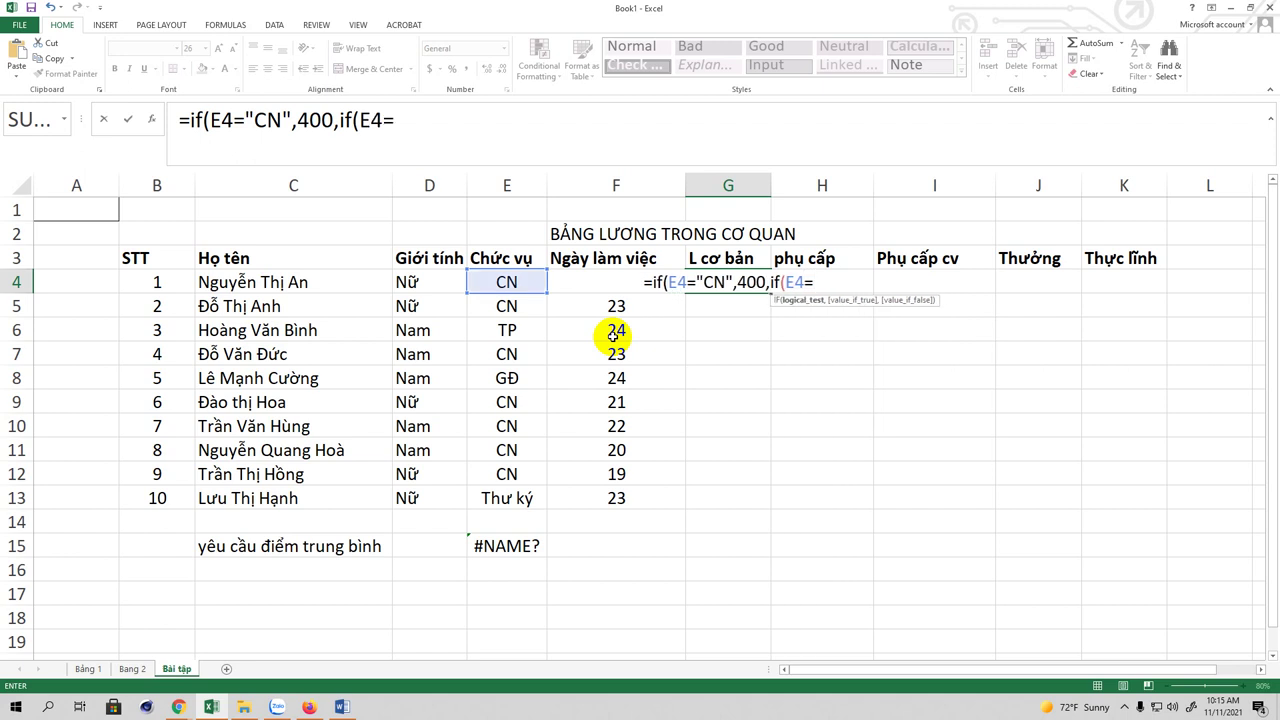
{"action": "type", "text": "G"}
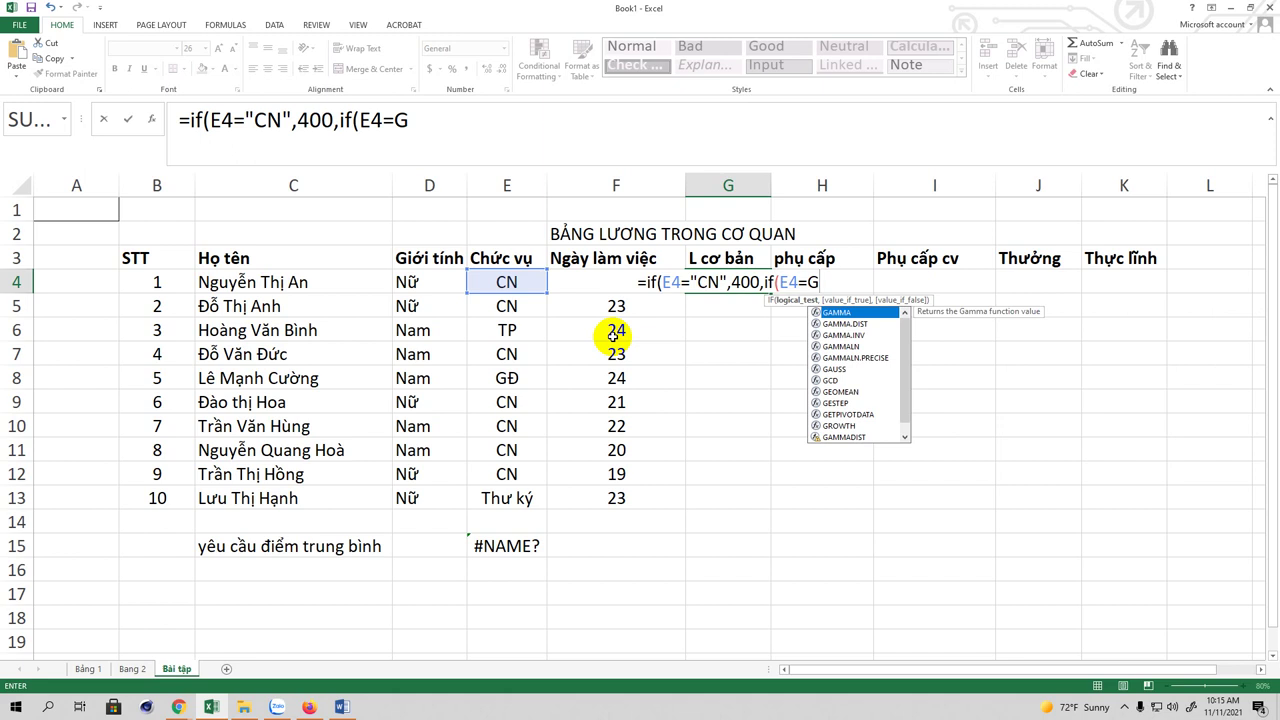
{"action": "type", "text": "Đ"}
{"action": "key", "text": "BackSpace"}
{"action": "key", "text": "BackSpace"}
{"action": "type", "text": "\""}
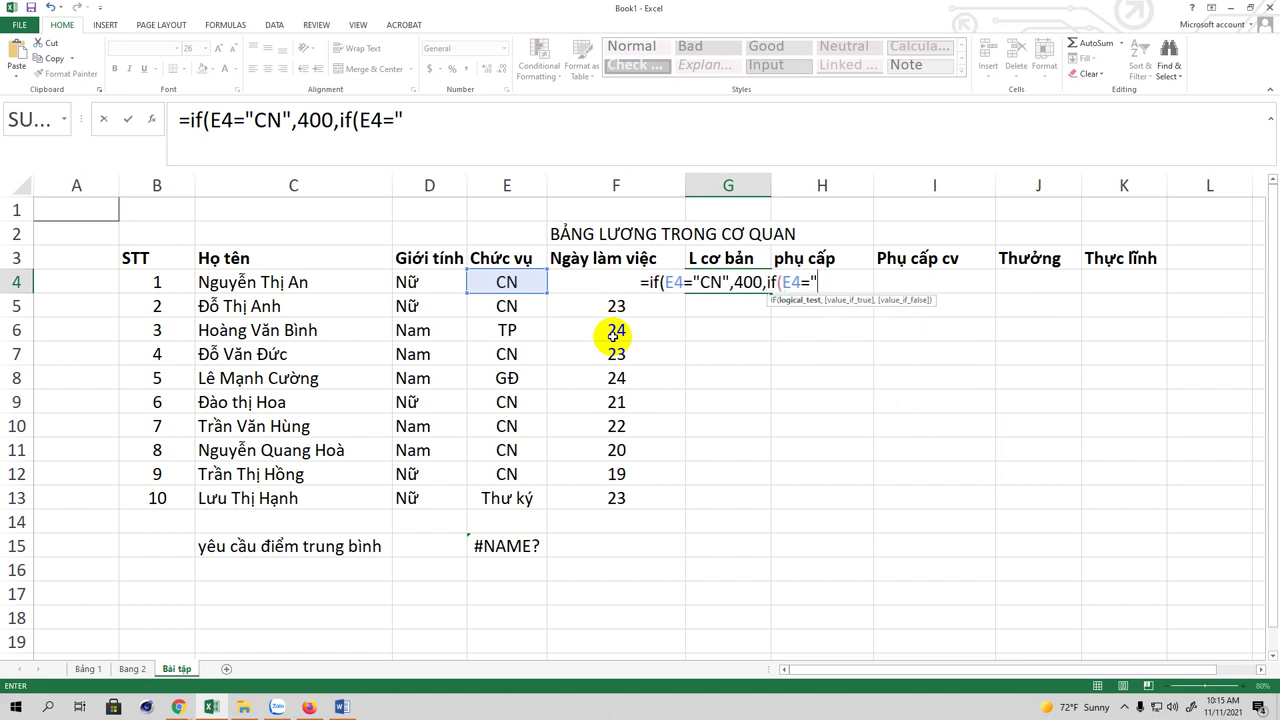
{"action": "type", "text": "GĐ"}
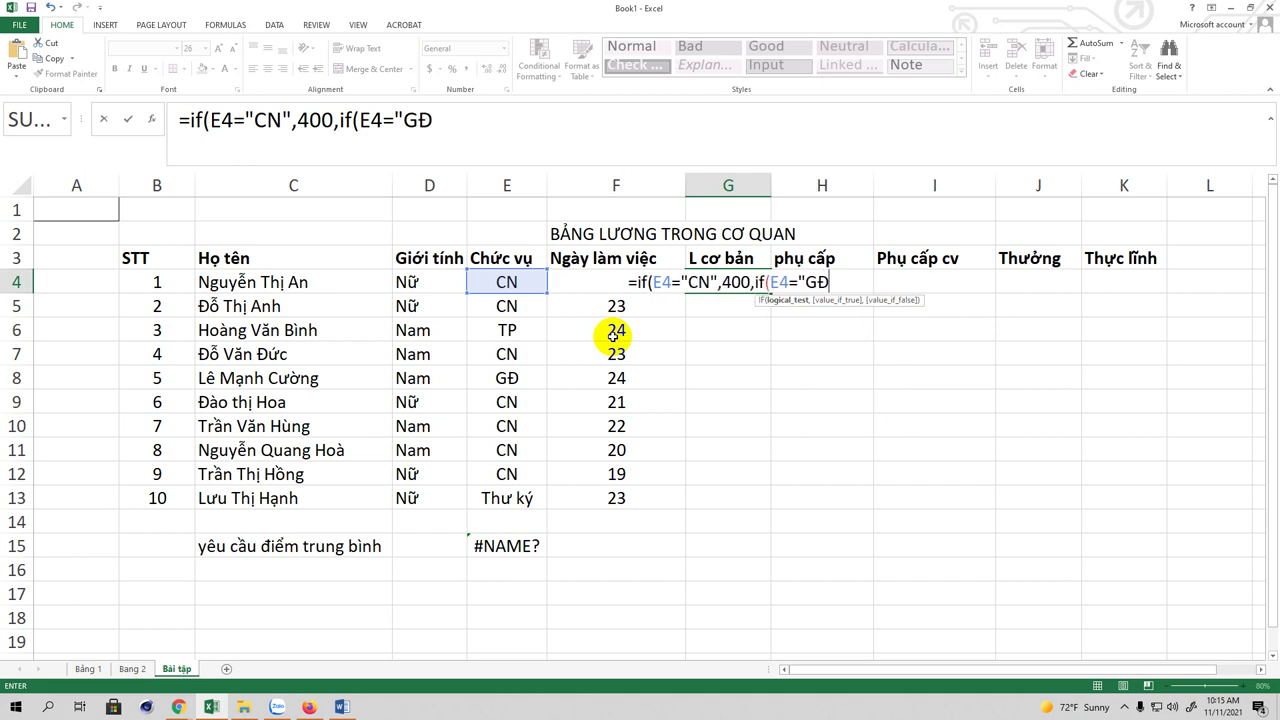
{"action": "type", "text": "\""}
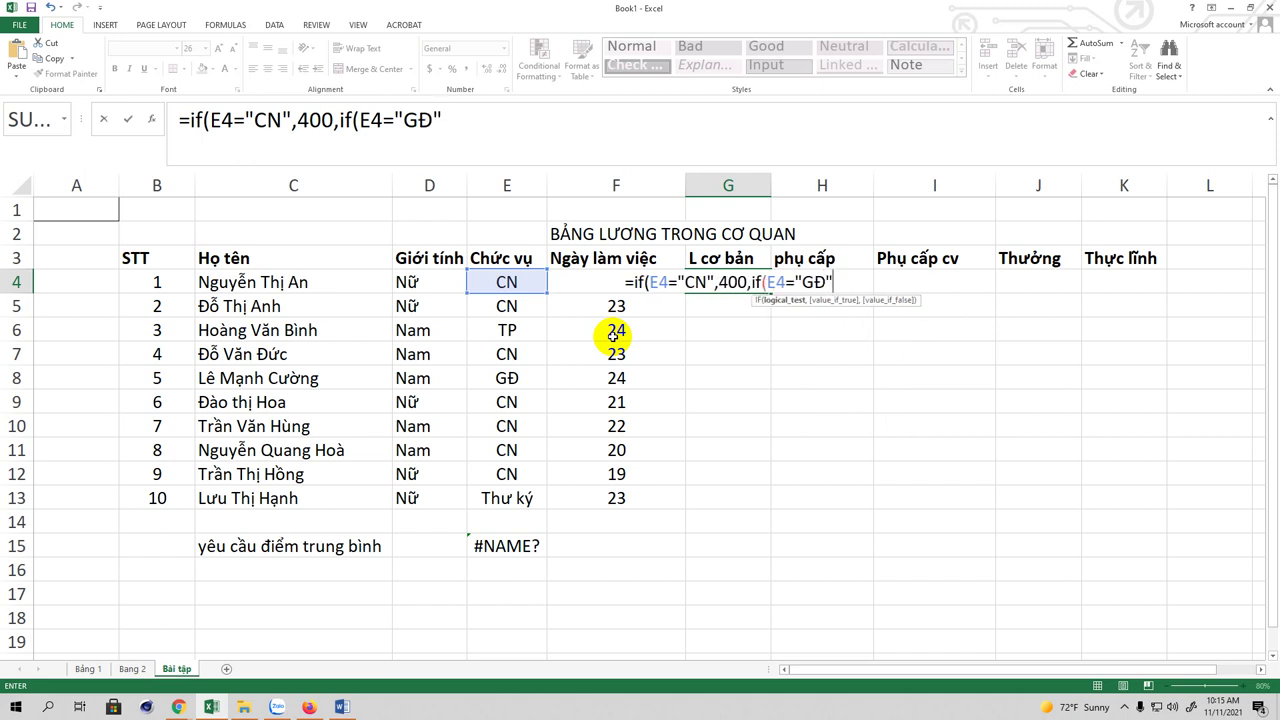
{"action": "type", "text": ","}
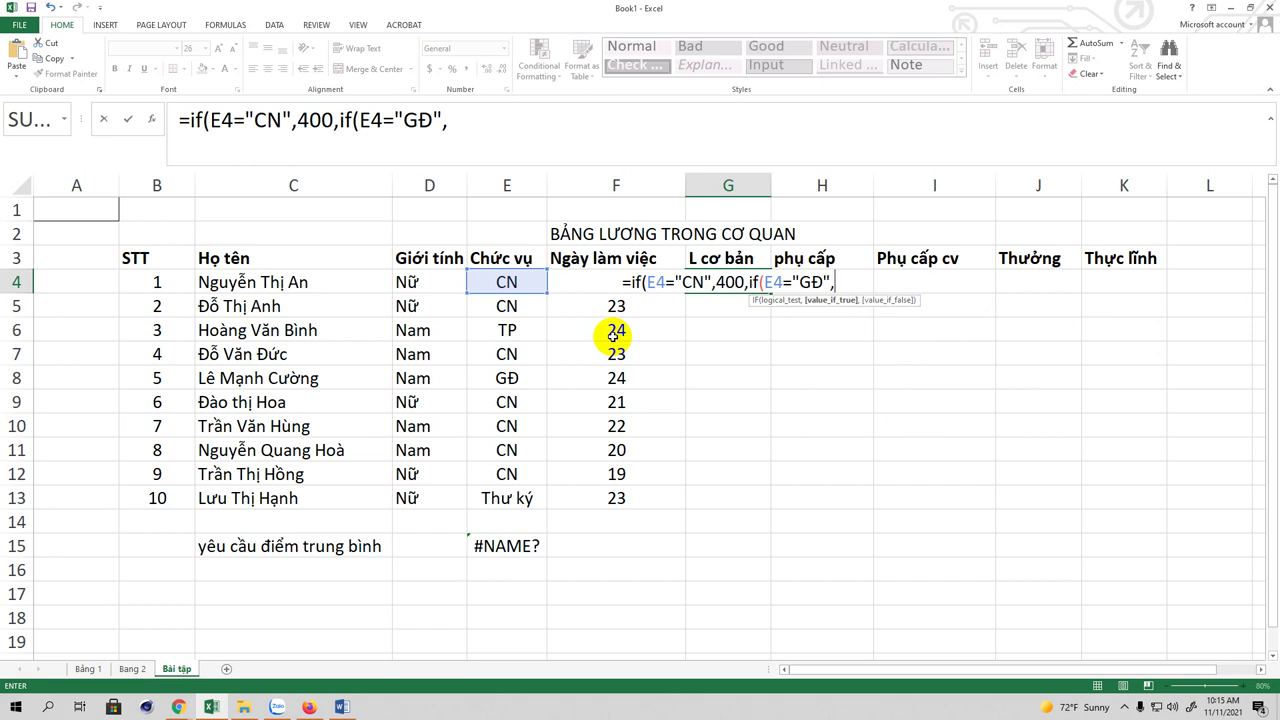
{"action": "type", "text": "800"}
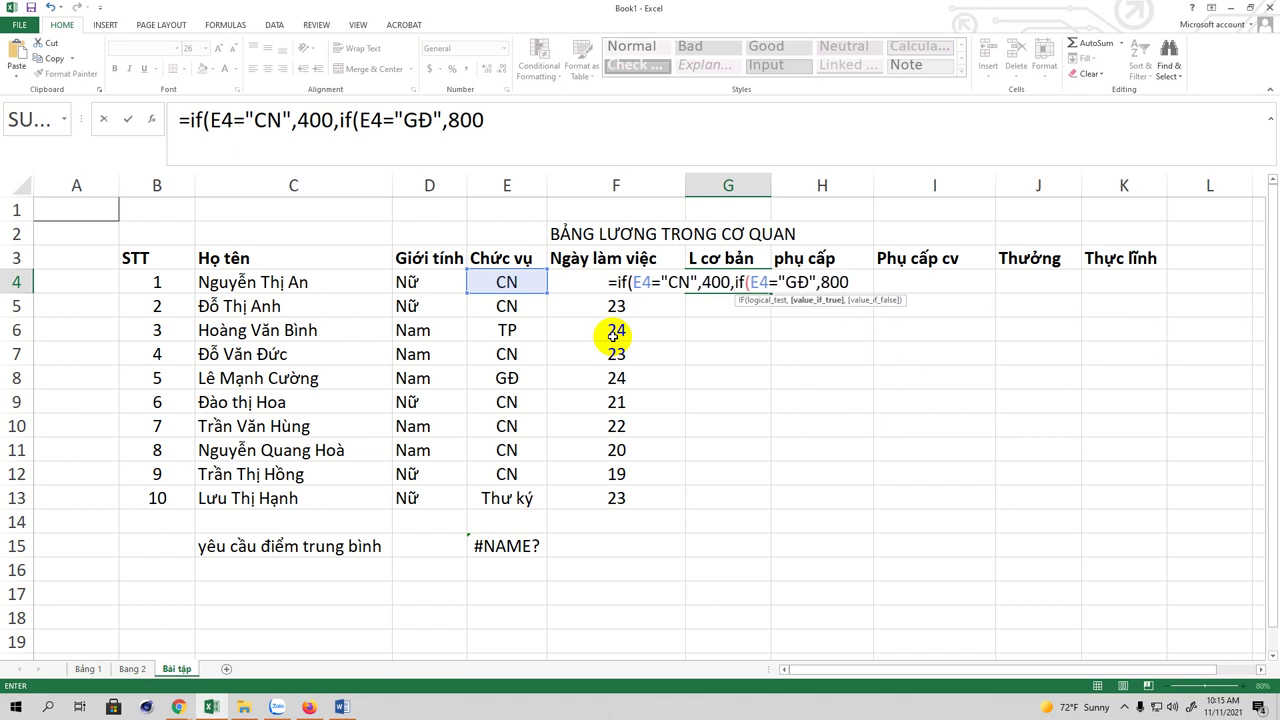
{"action": "type", "text": ","}
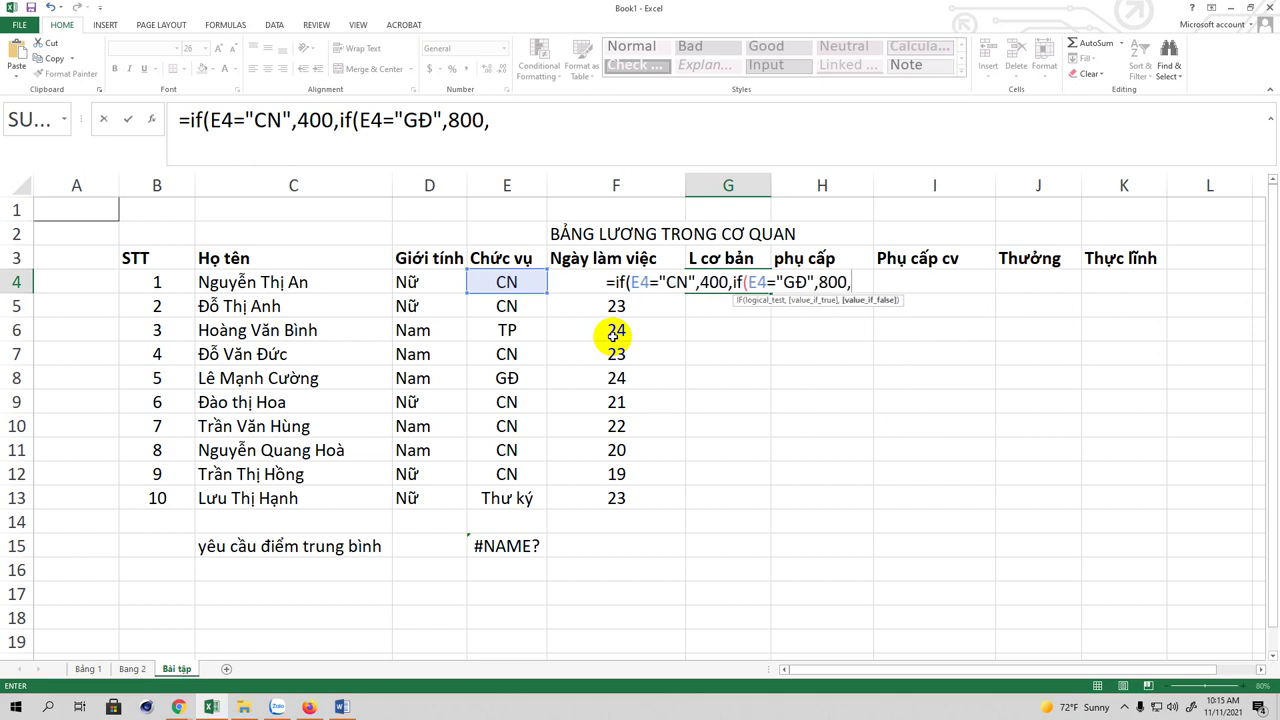
{"action": "type", "text": "if("}
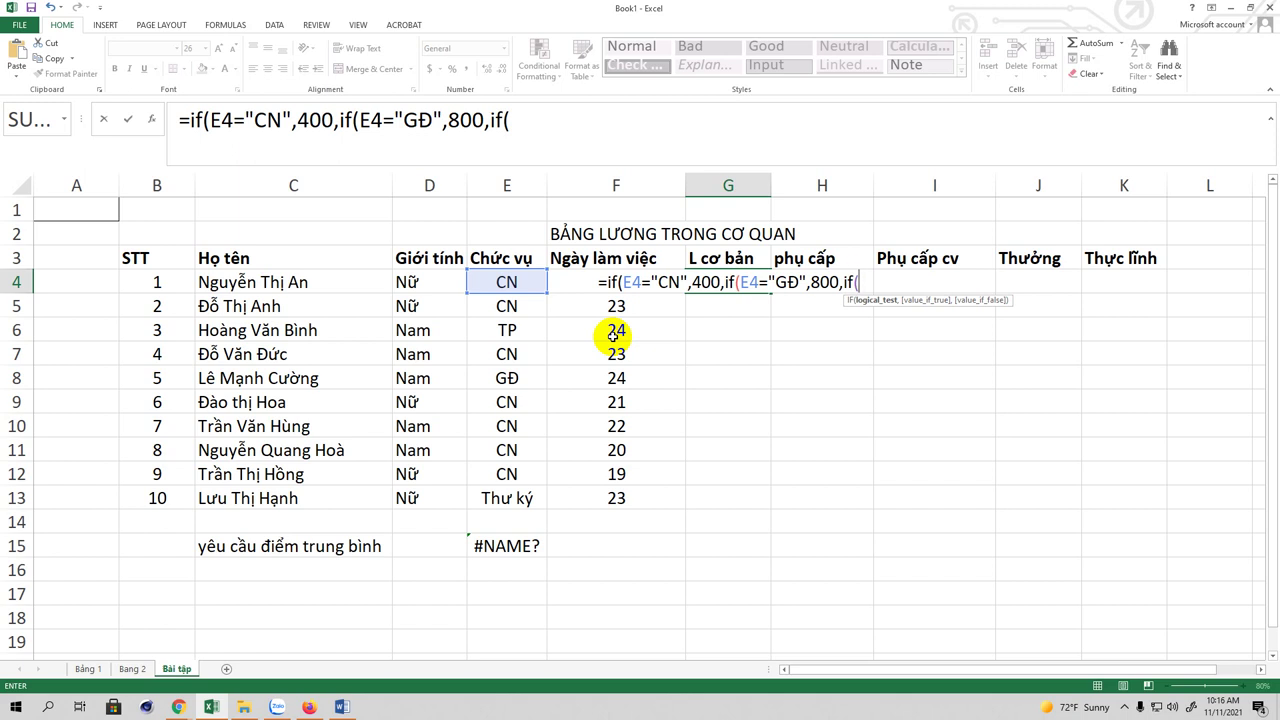
Step: Add E4="TP" giving 600 and default 500, close with ))) and commit; G4 shows 400
{"action": "type", "text": "E4"}
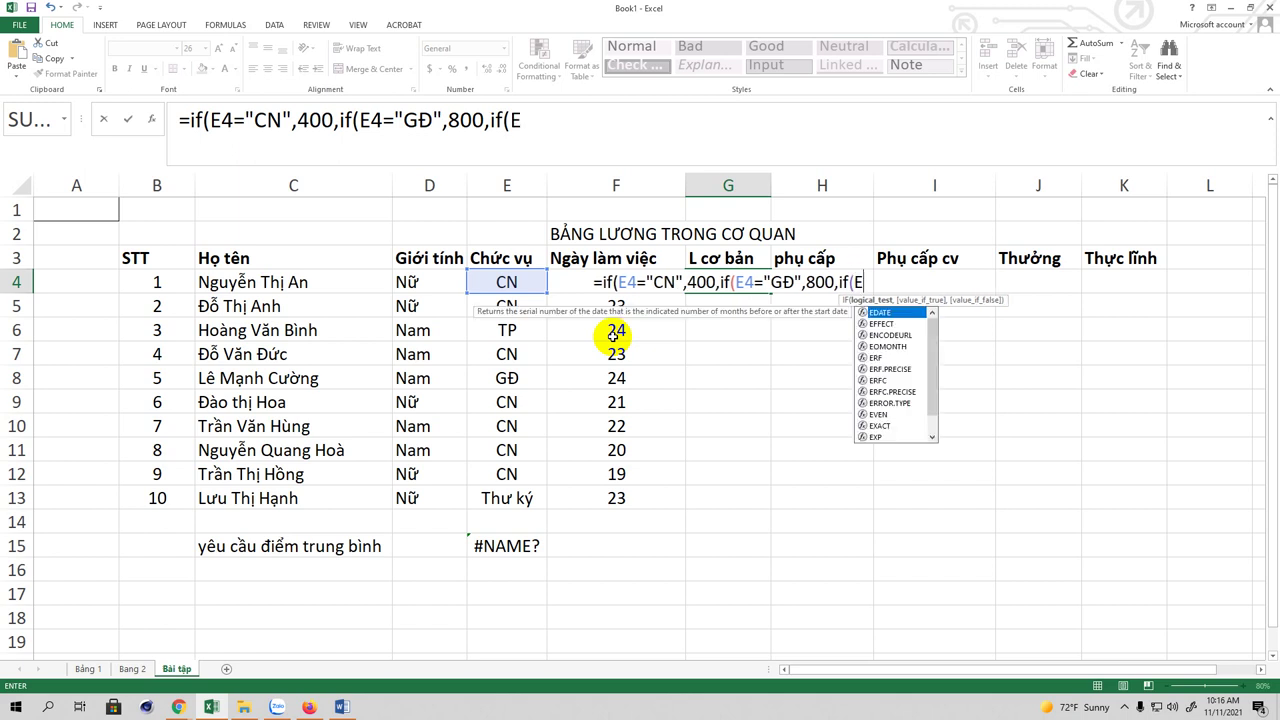
{"action": "type", "text": "="}
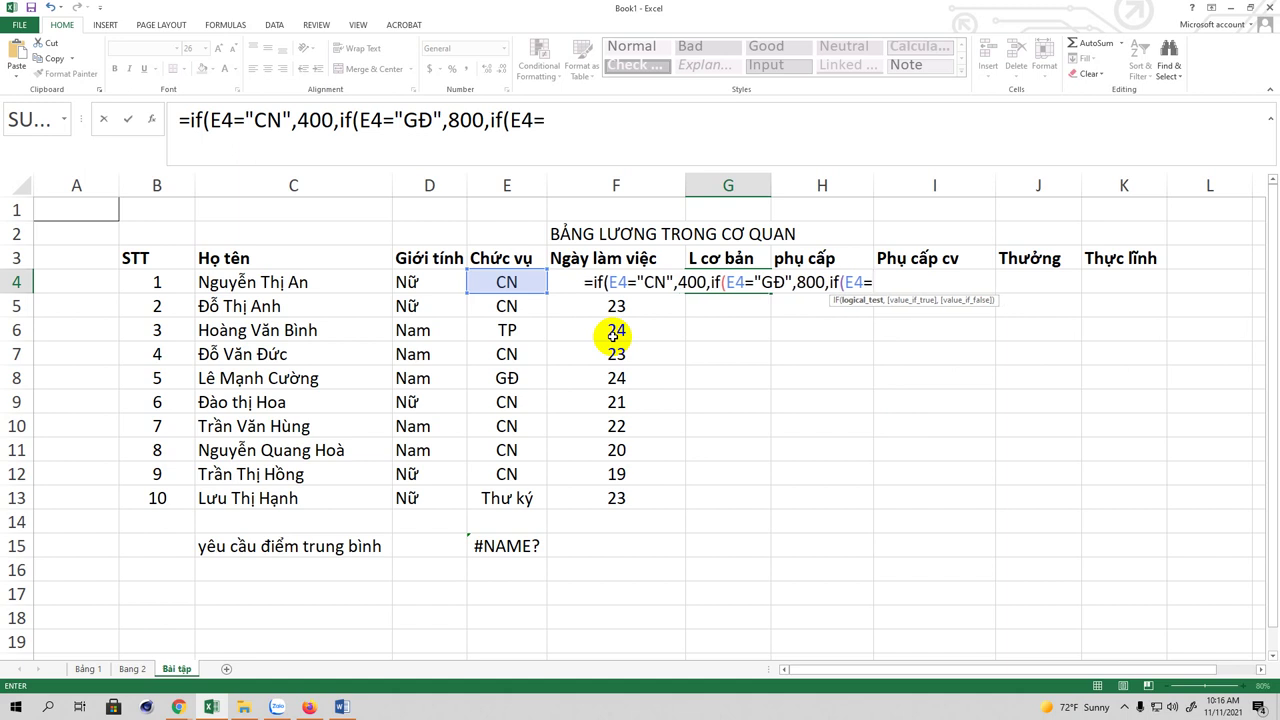
{"action": "type", "text": "\""}
{"action": "type", "text": "T"}
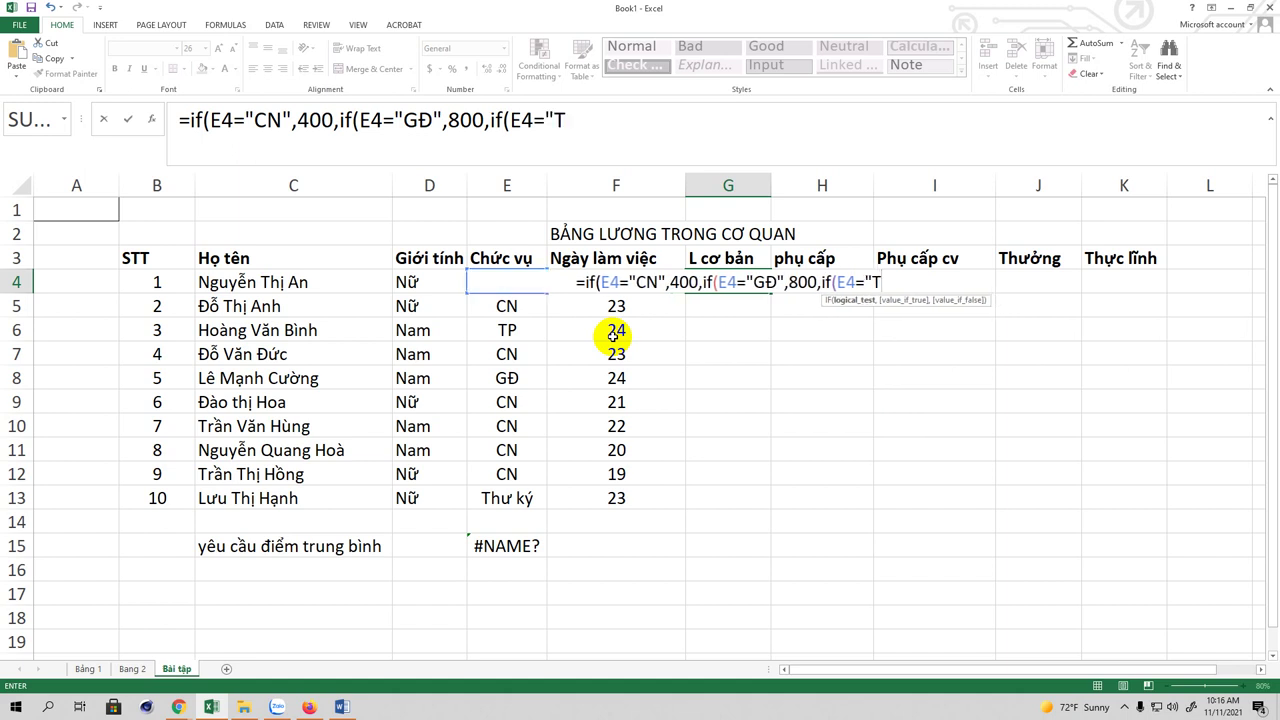
{"action": "type", "text": "P\","}
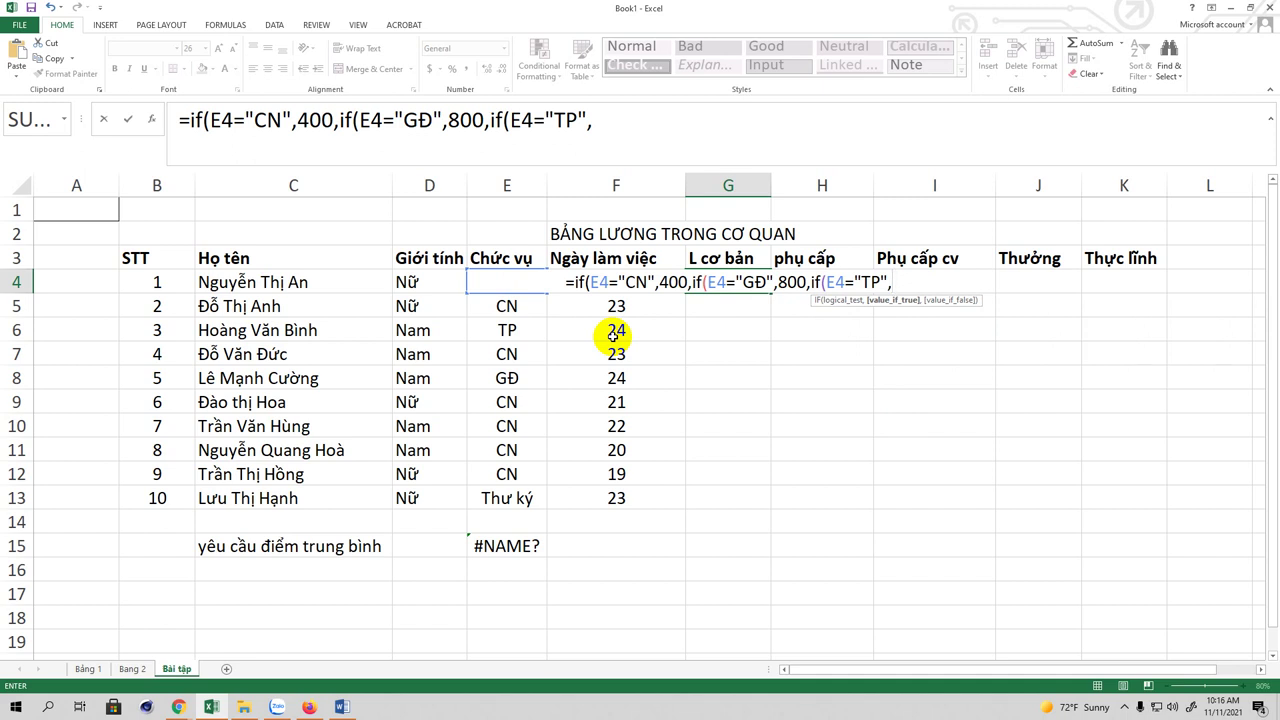
{"action": "type", "text": "600"}
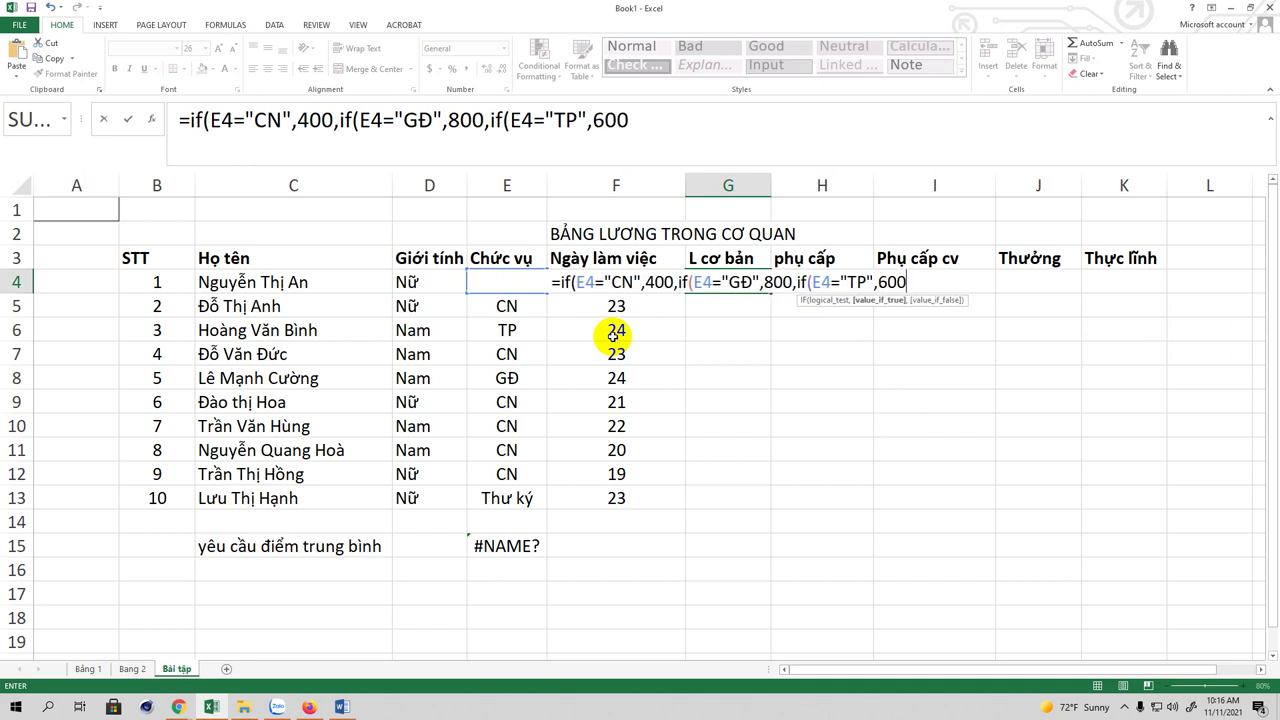
{"action": "type", "text": ","}
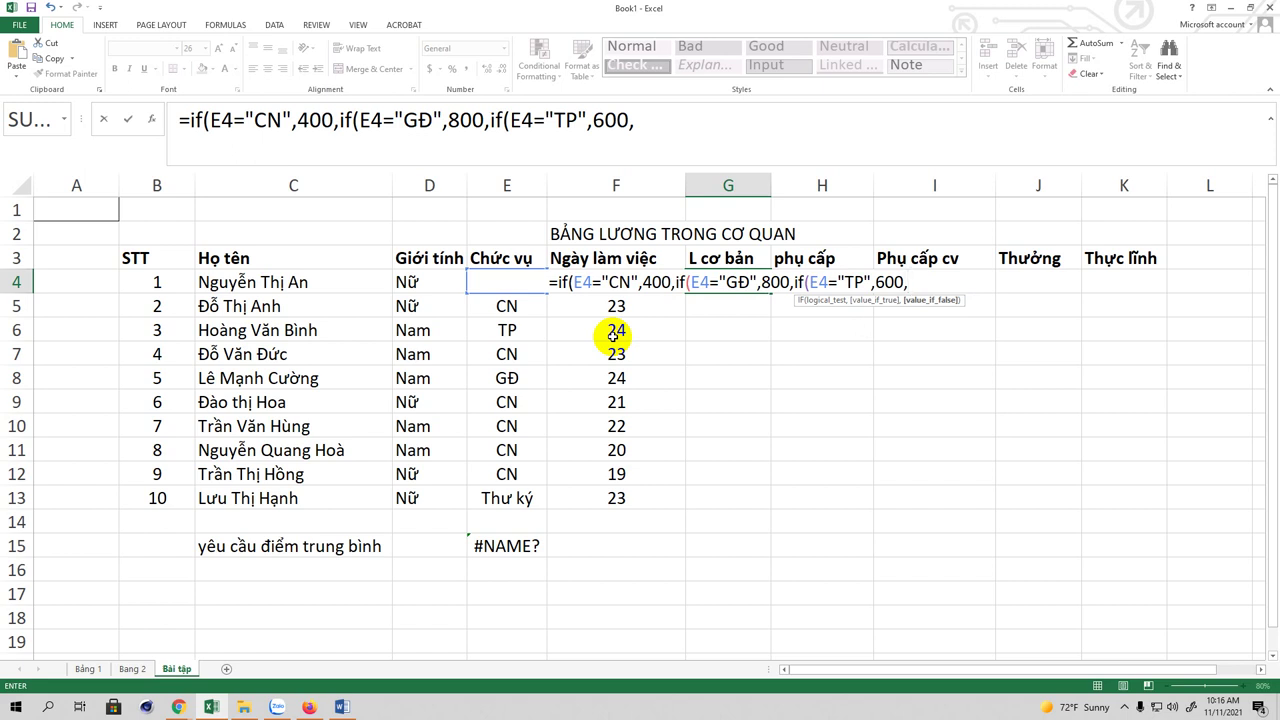
{"action": "type", "text": "5"}
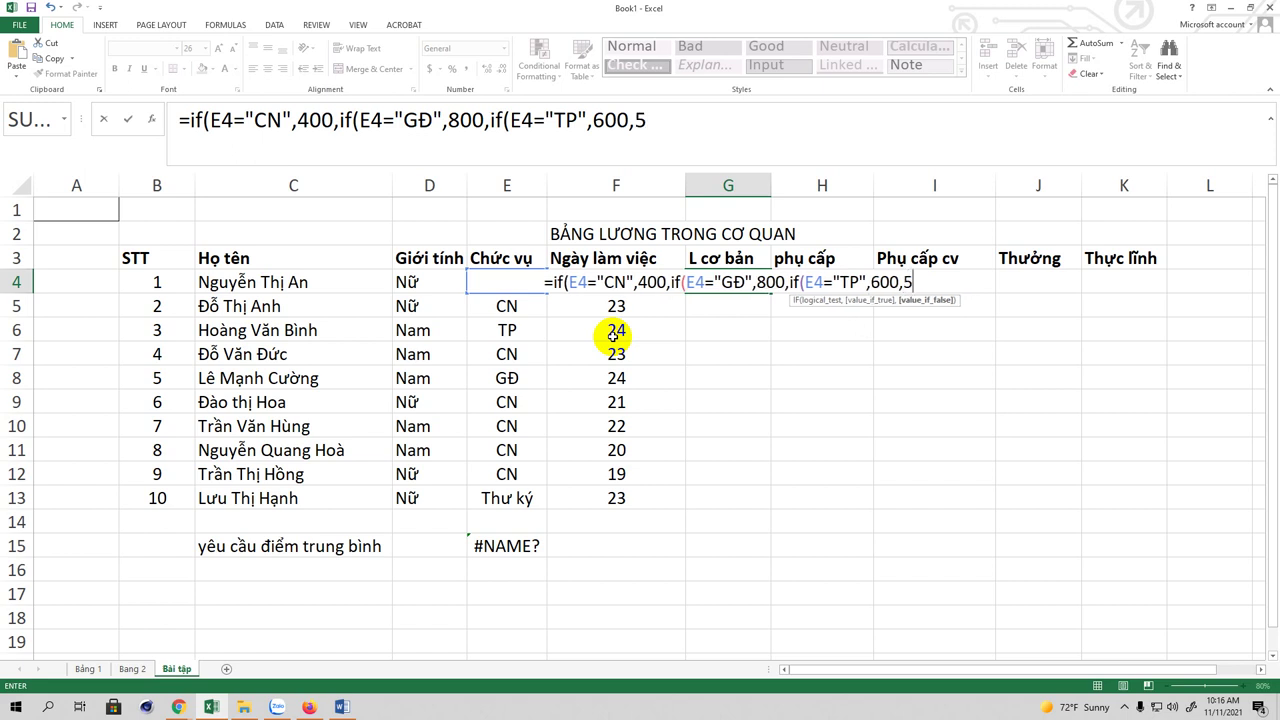
{"action": "type", "text": "00"}
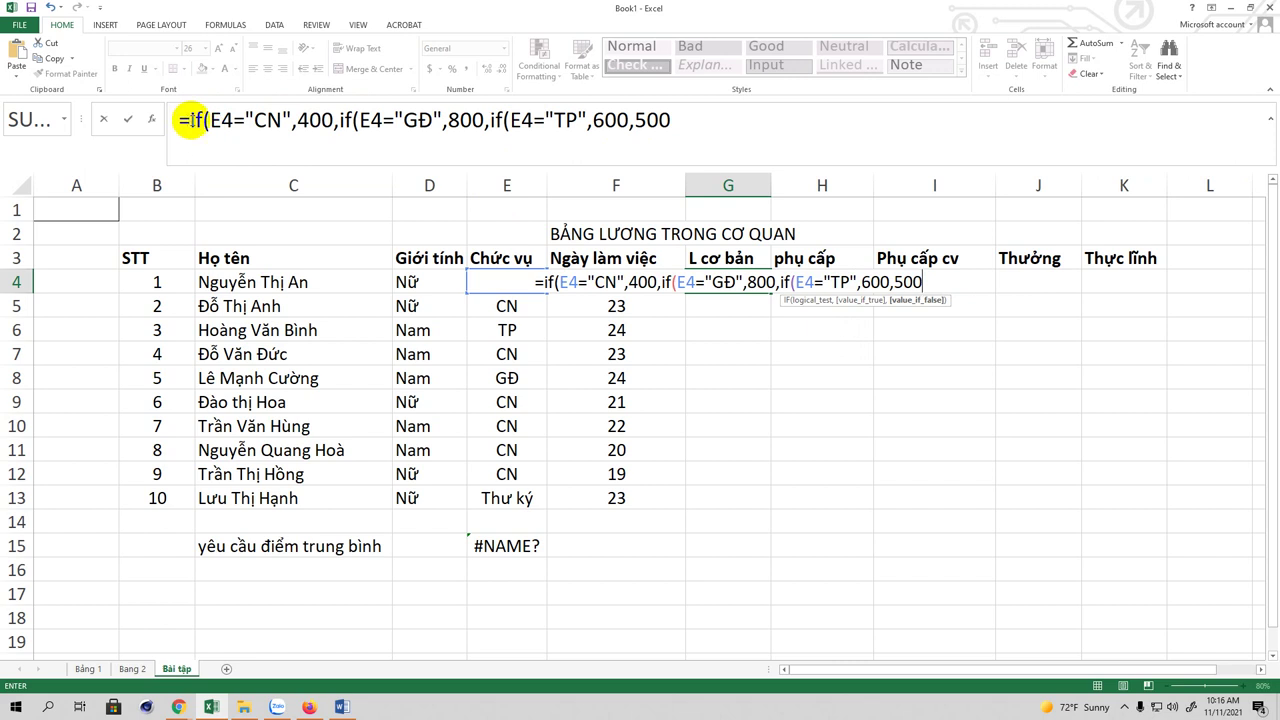
{"action": "left_click", "coordinate": [700, 120]}
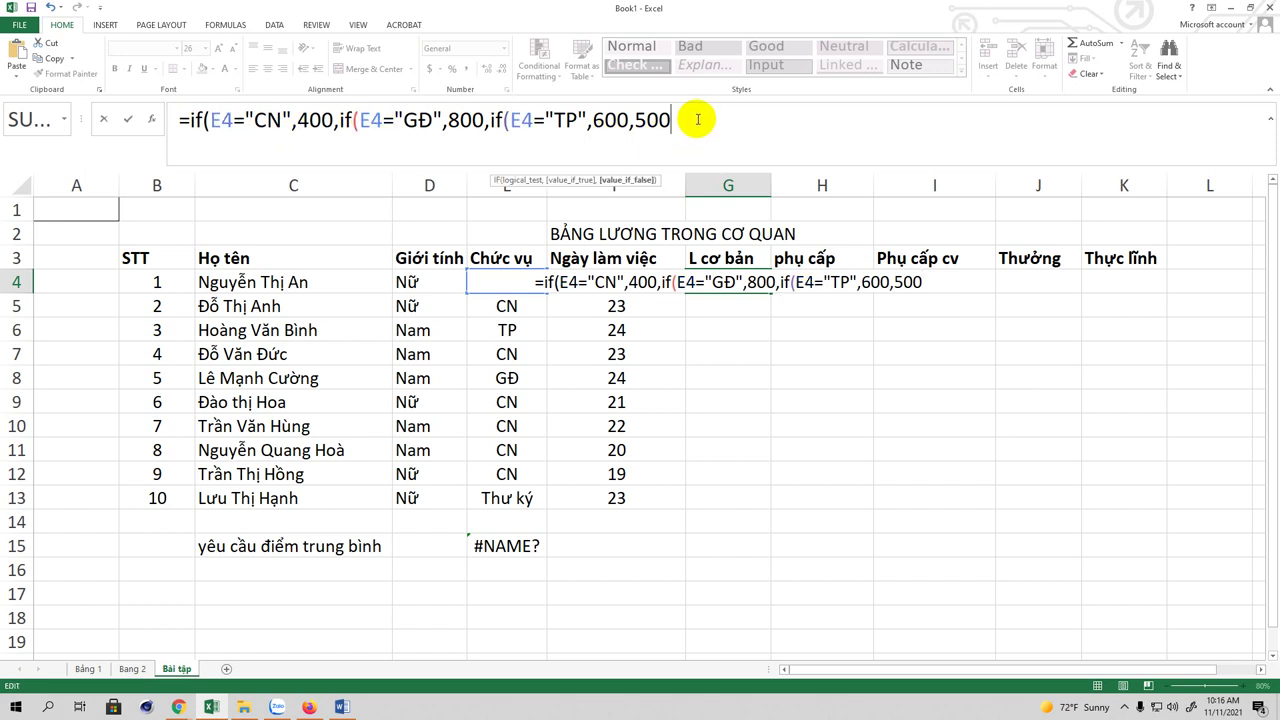
{"action": "type", "text": ")))"}
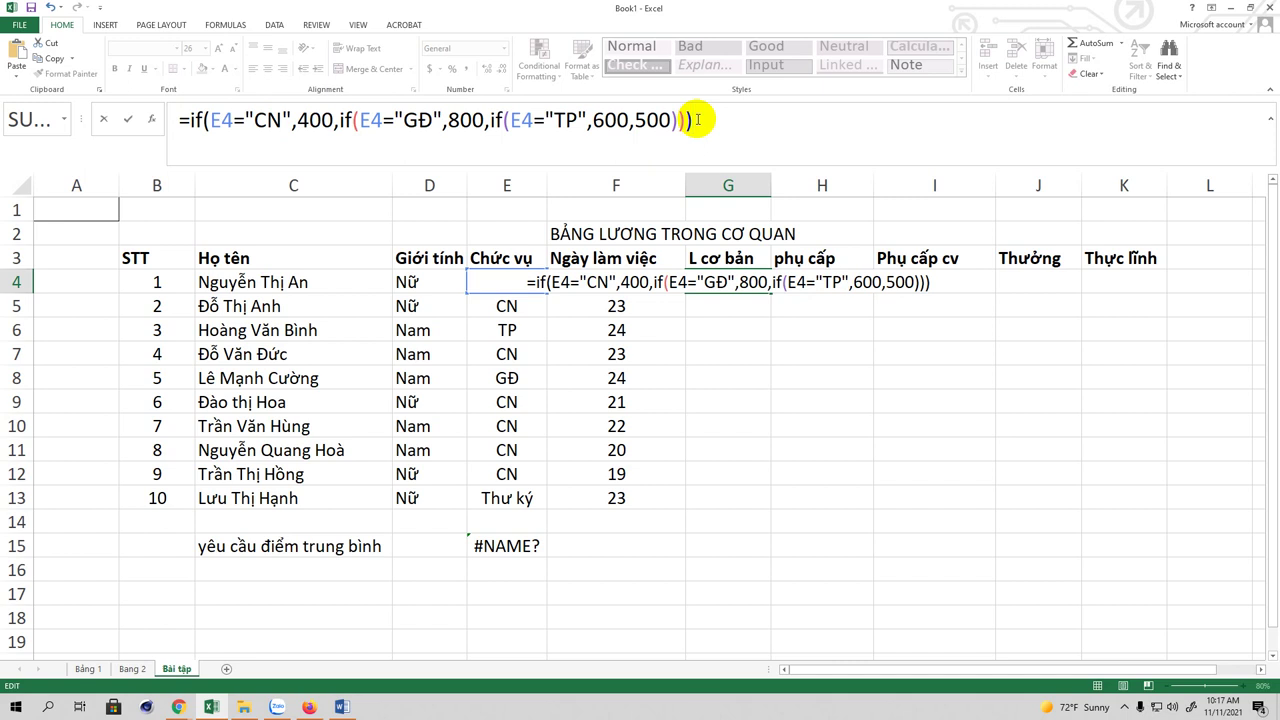
{"action": "key", "text": "Return"}
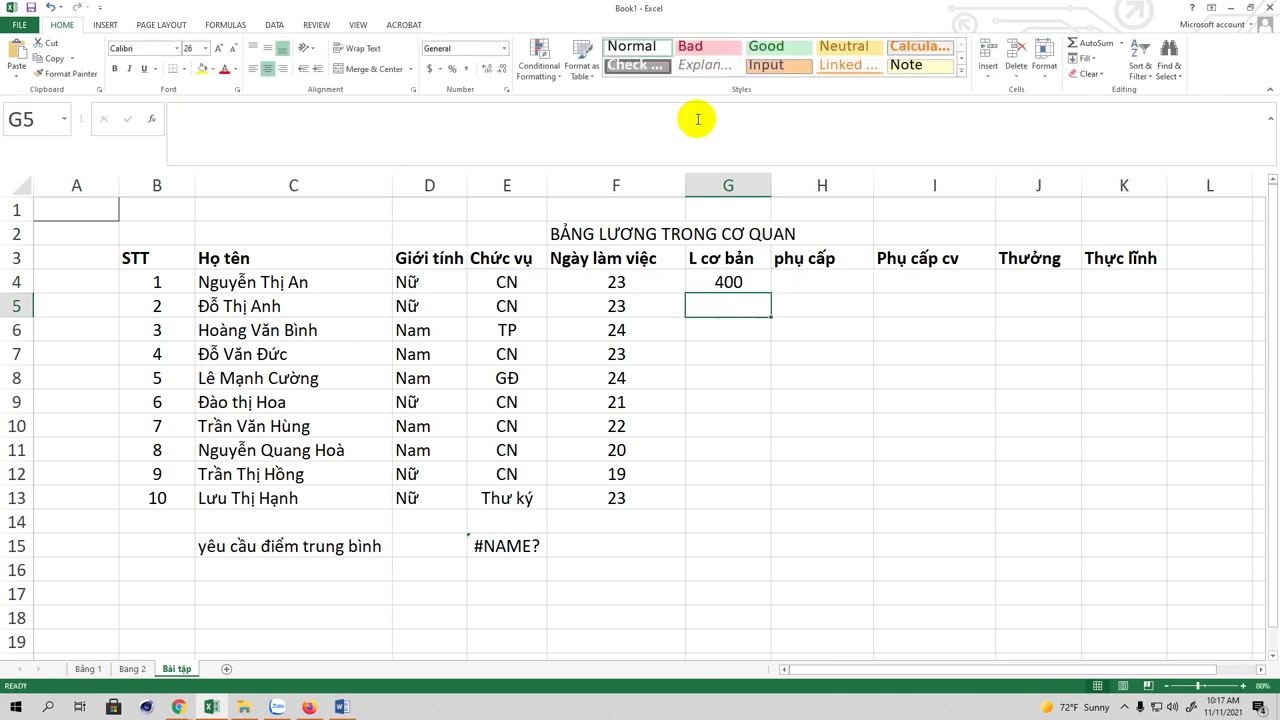
Step: Copy the G4 basic-pay formula down through G13 for all ten employees
{"action": "left_click", "coordinate": [735, 289]}
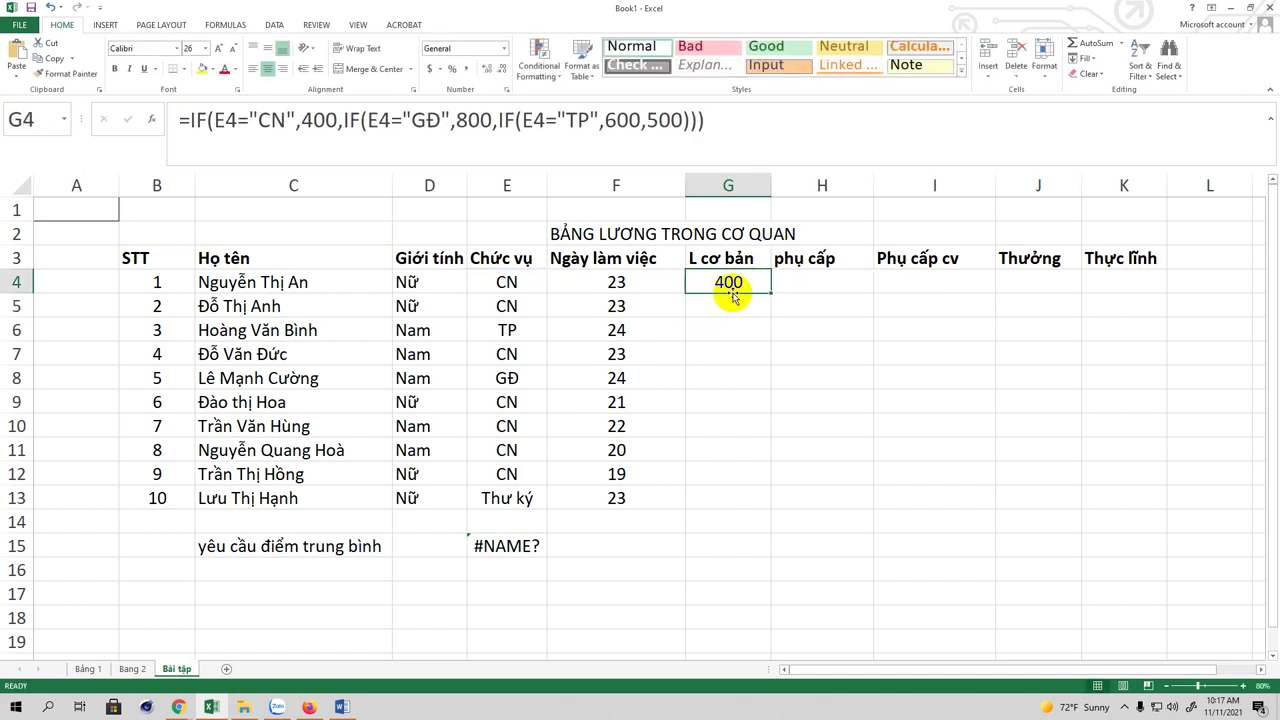
{"action": "left_click_drag", "start_coordinate": [771, 296], "coordinate": [752, 502]}
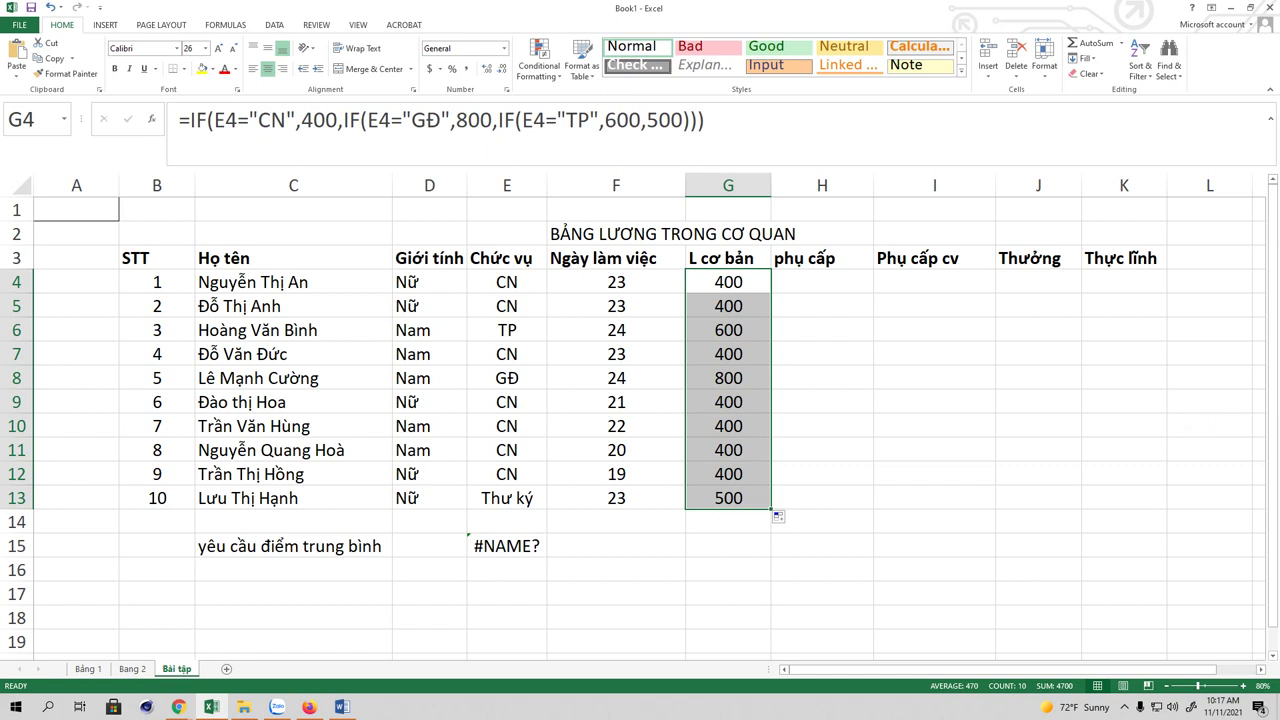
{"action": "left_click", "coordinate": [816, 285]}
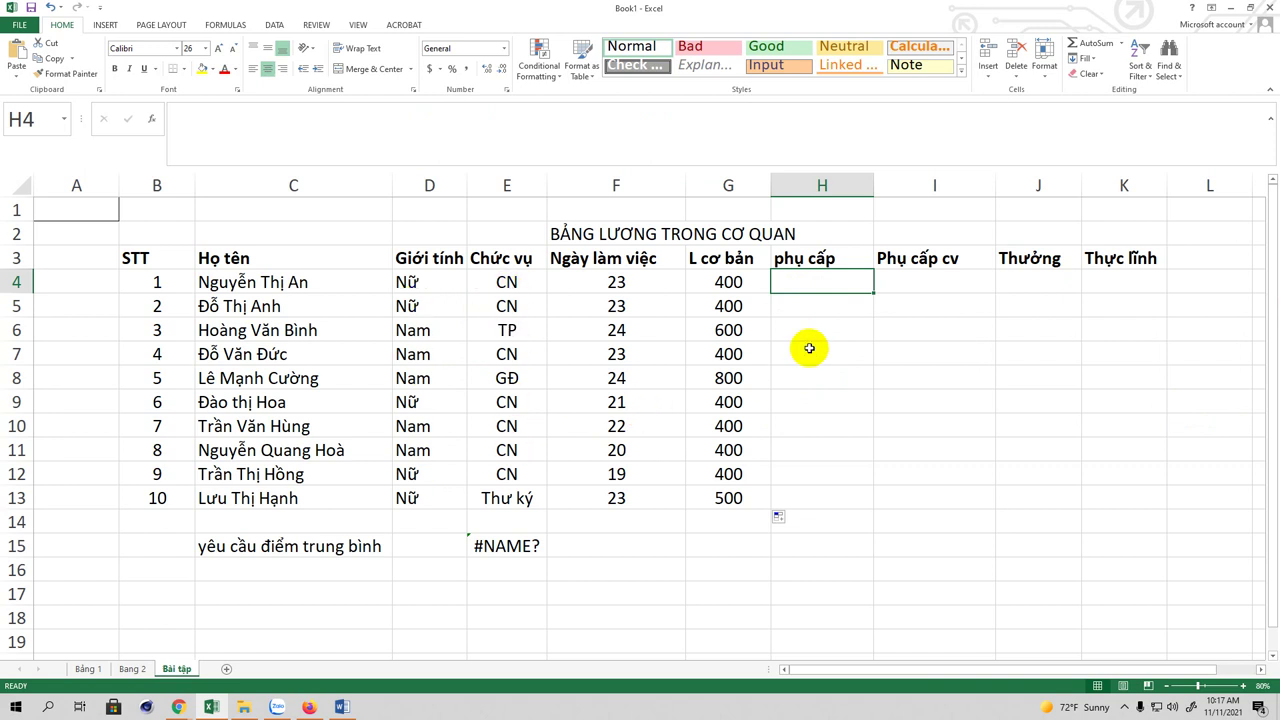
Step: Enter =if(d4="Nữ",500,300) in cell H4
{"action": "type", "text": "="}
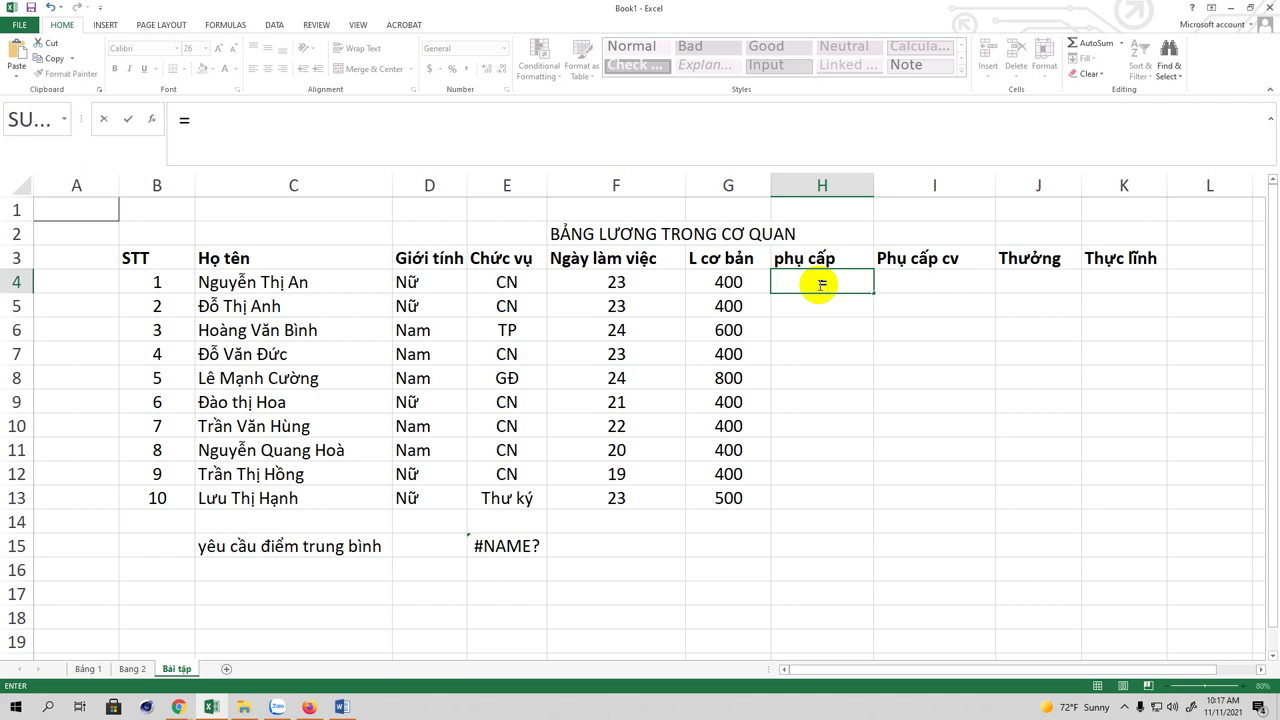
{"action": "type", "text": "i"}
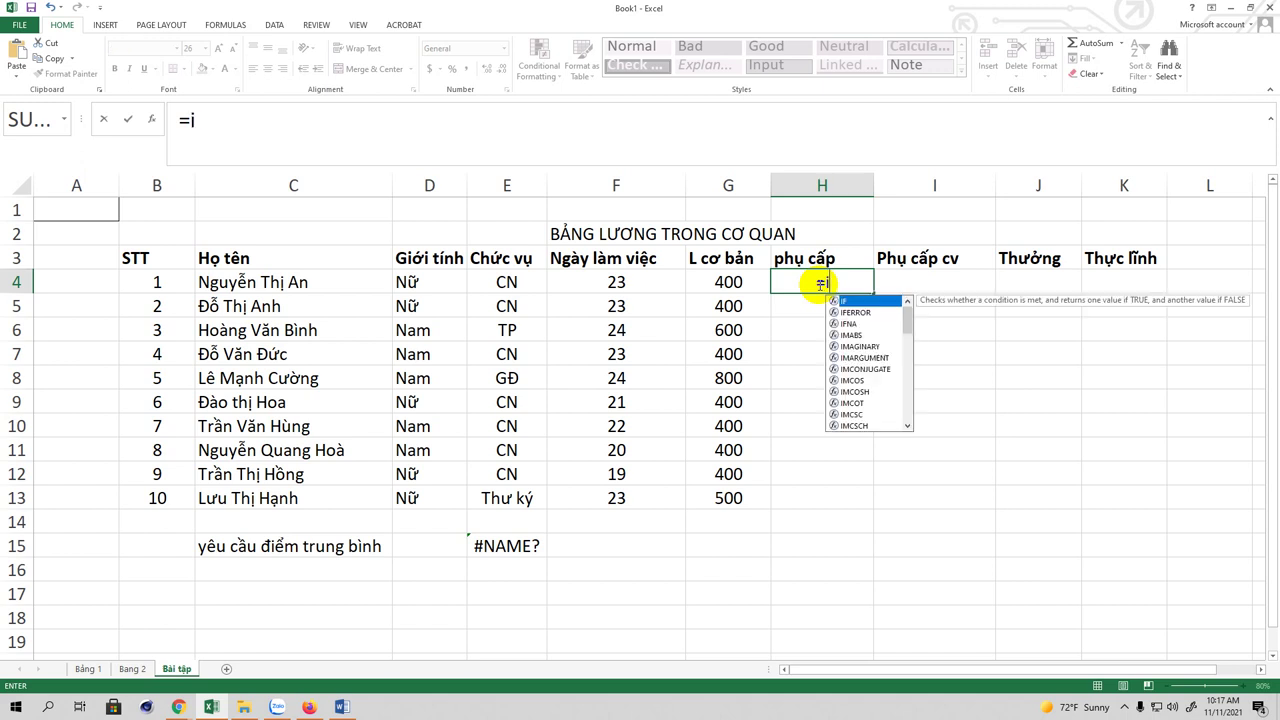
{"action": "type", "text": "f("}
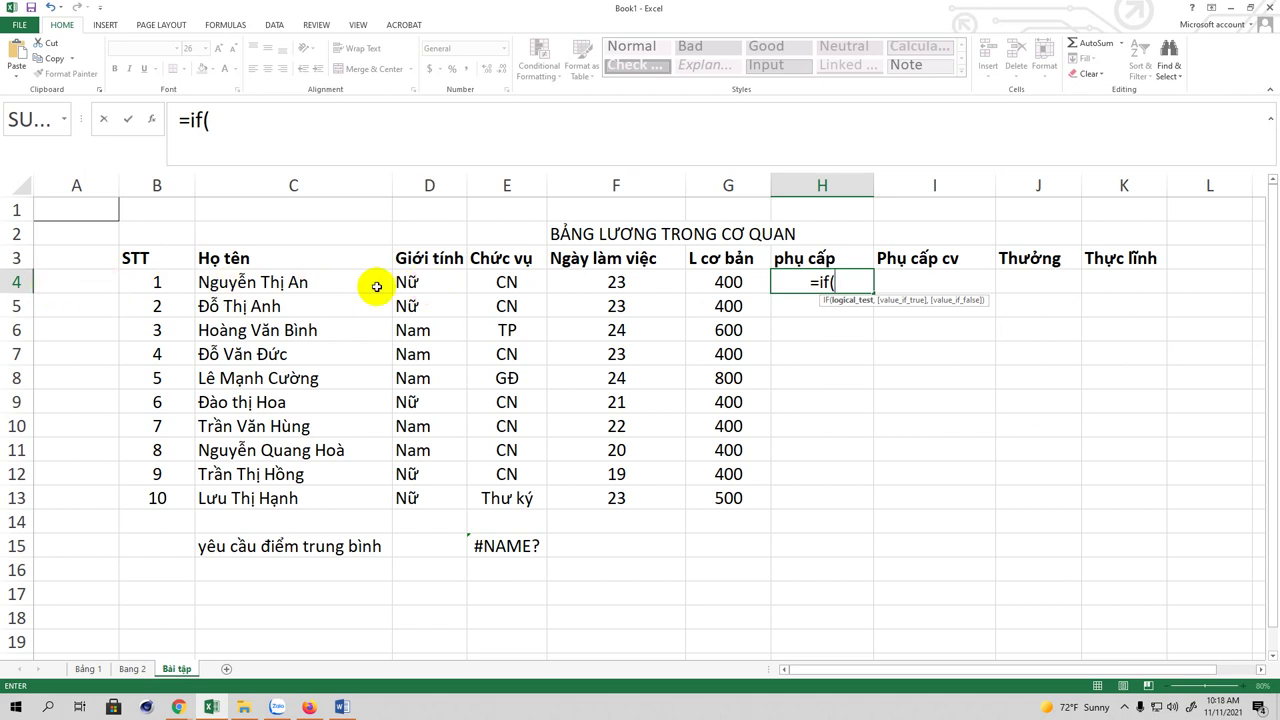
{"action": "type", "text": "d4"}
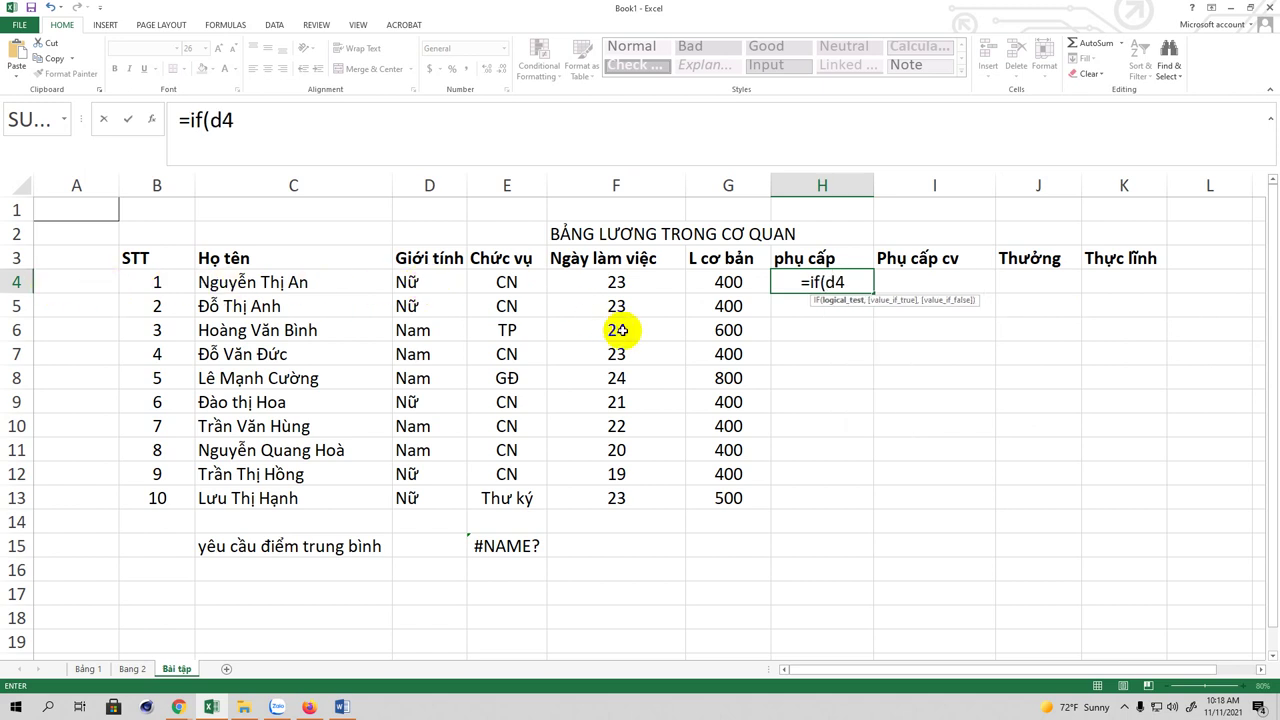
{"action": "type", "text": "=\"Nữ\""}
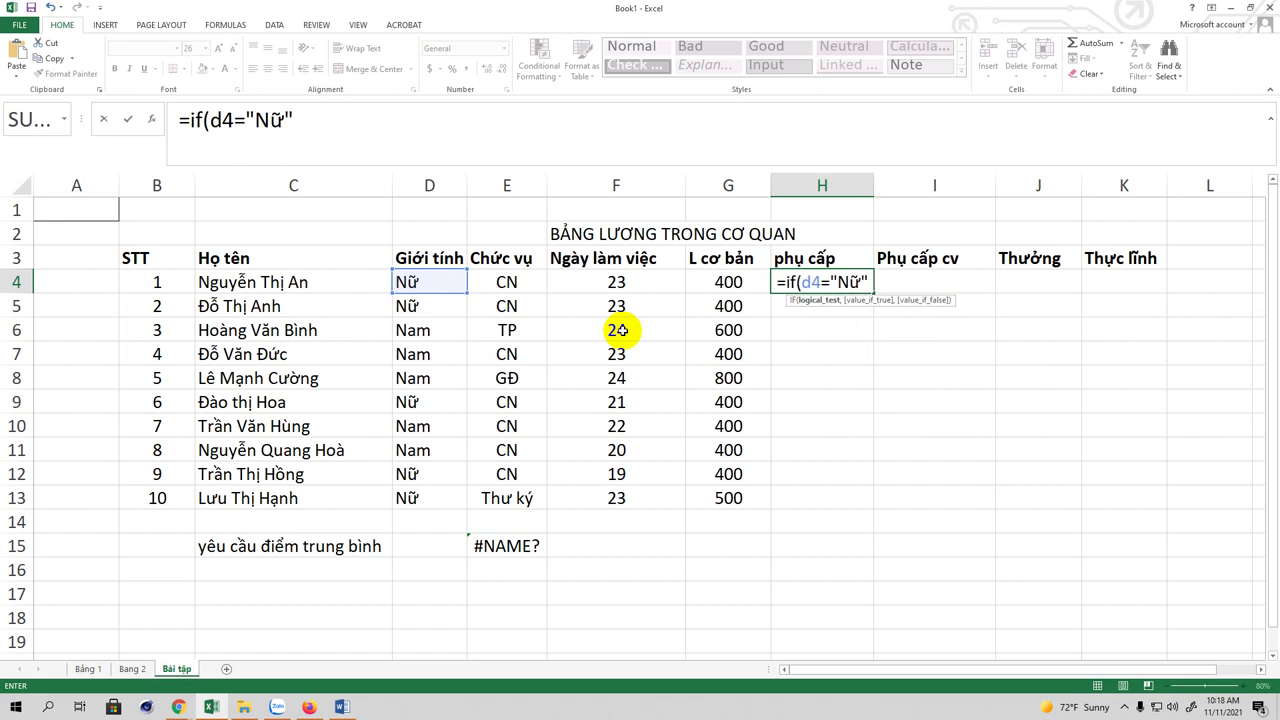
{"action": "type", "text": ","}
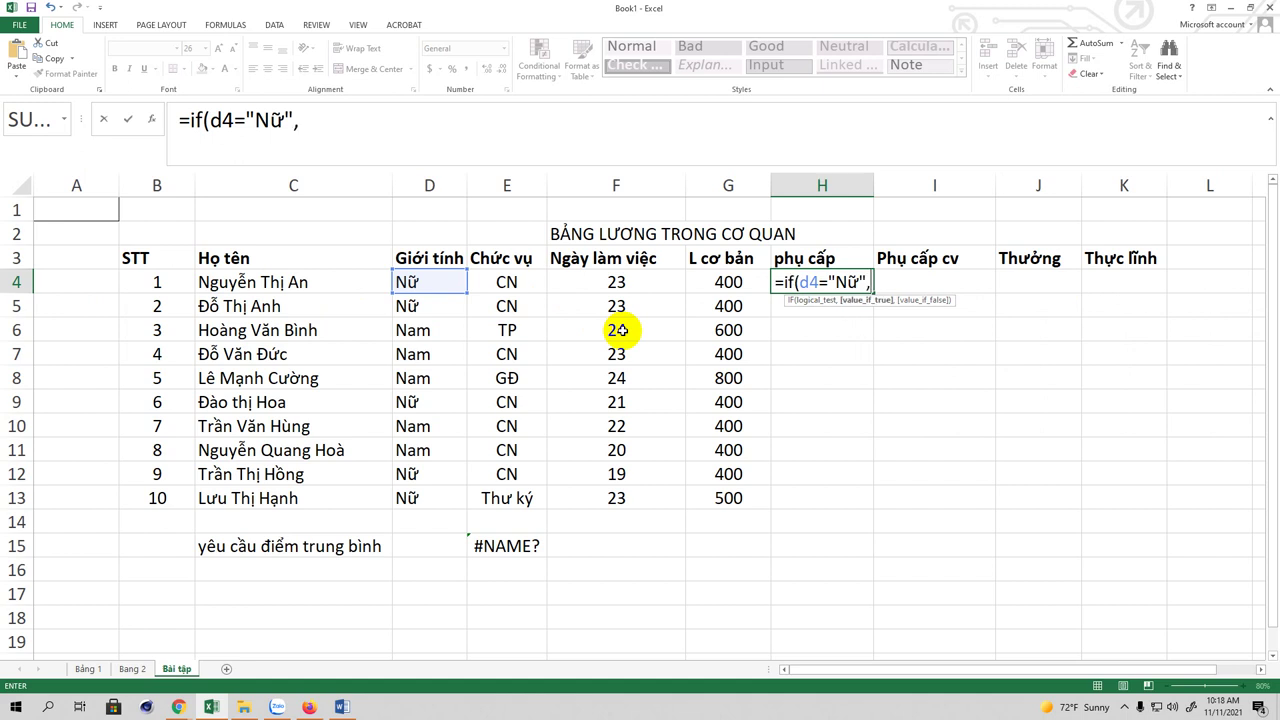
{"action": "type", "text": "500,"}
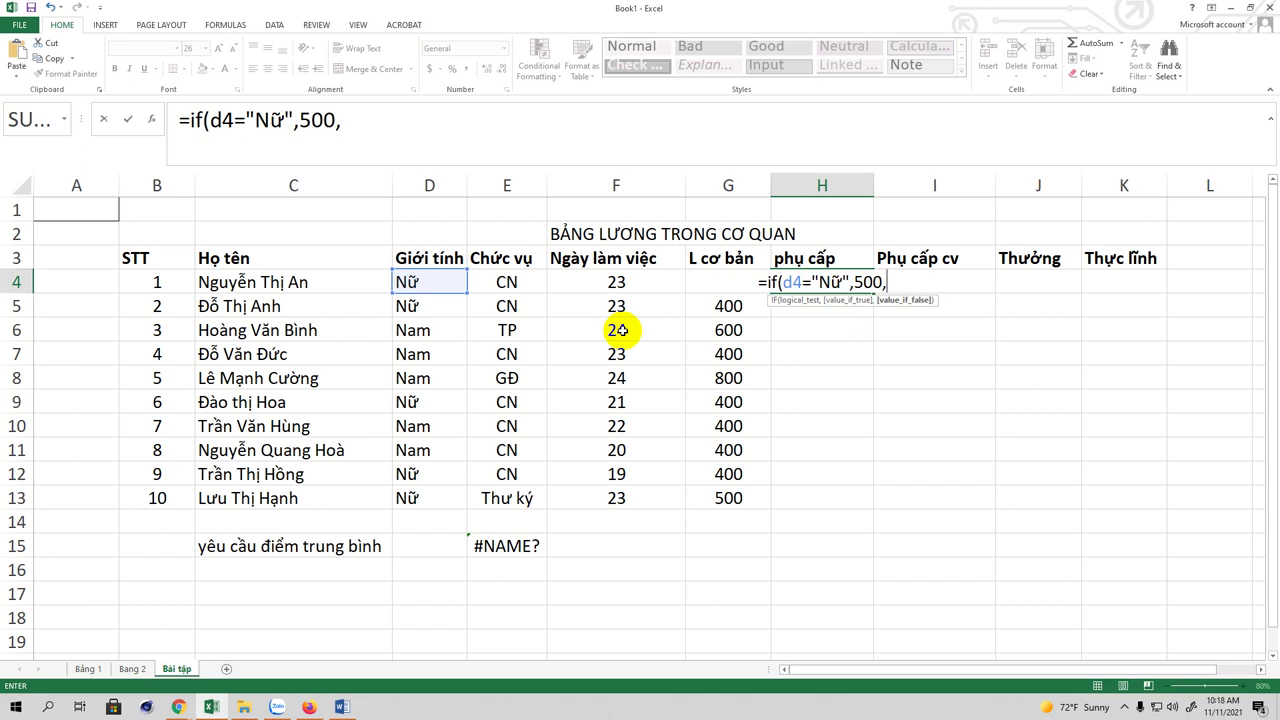
{"action": "type", "text": "300"}
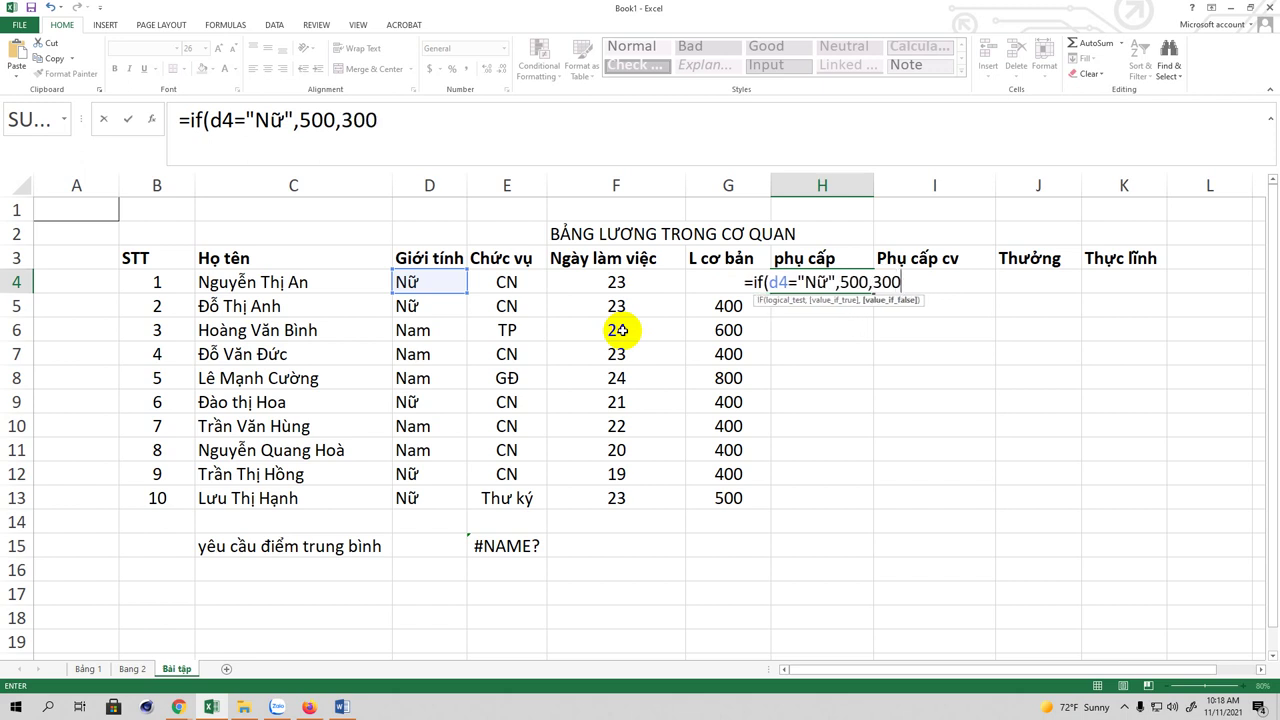
{"action": "type", "text": ")"}
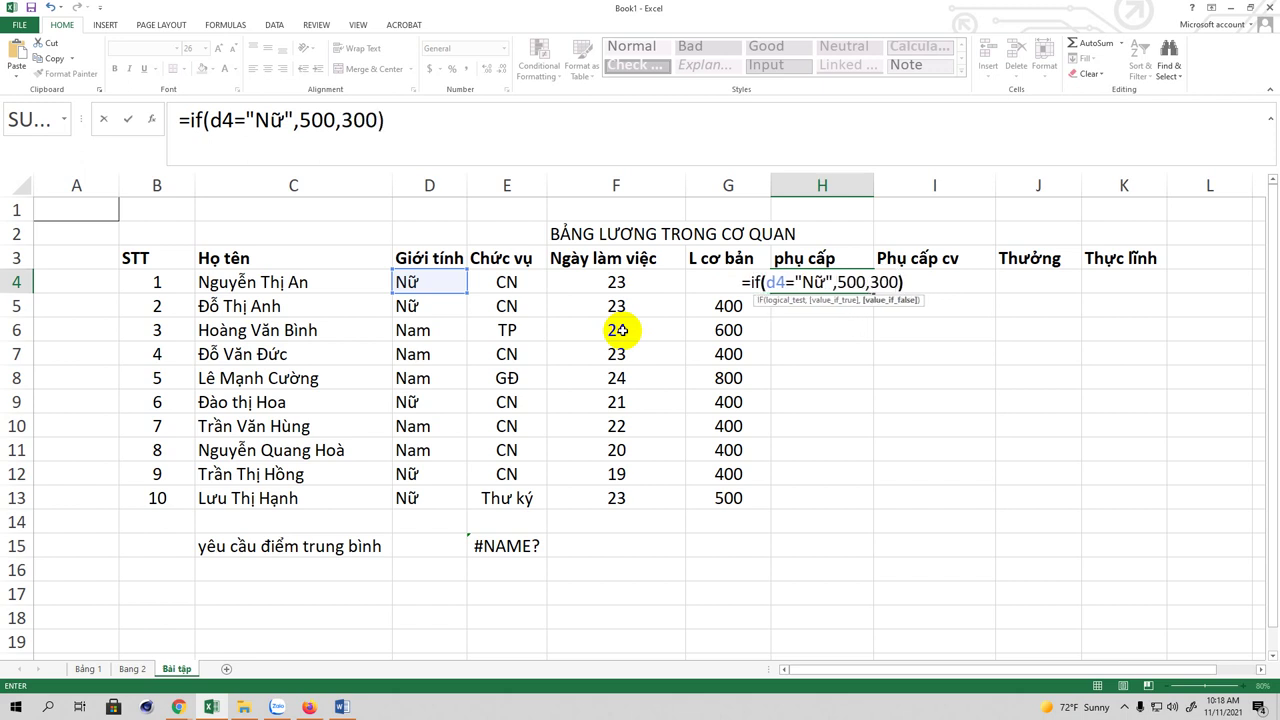
{"action": "left_click", "coordinate": [400, 118]}
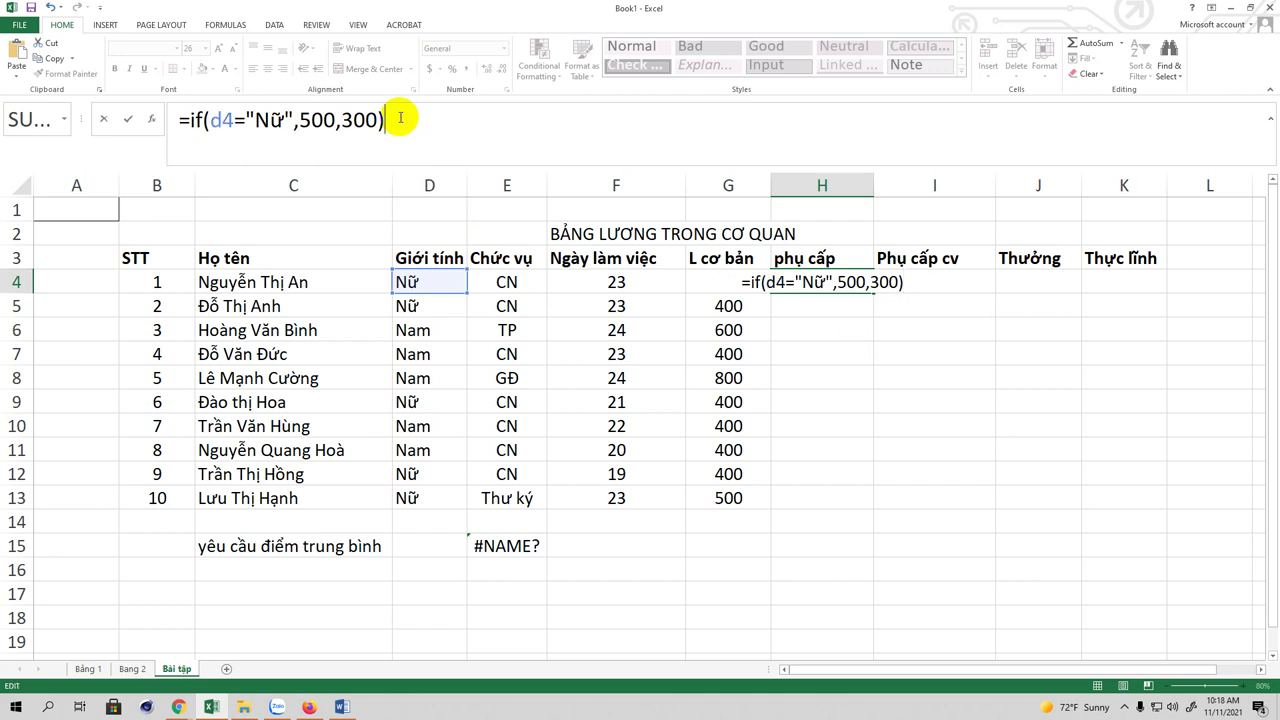
{"action": "key", "text": "Return"}
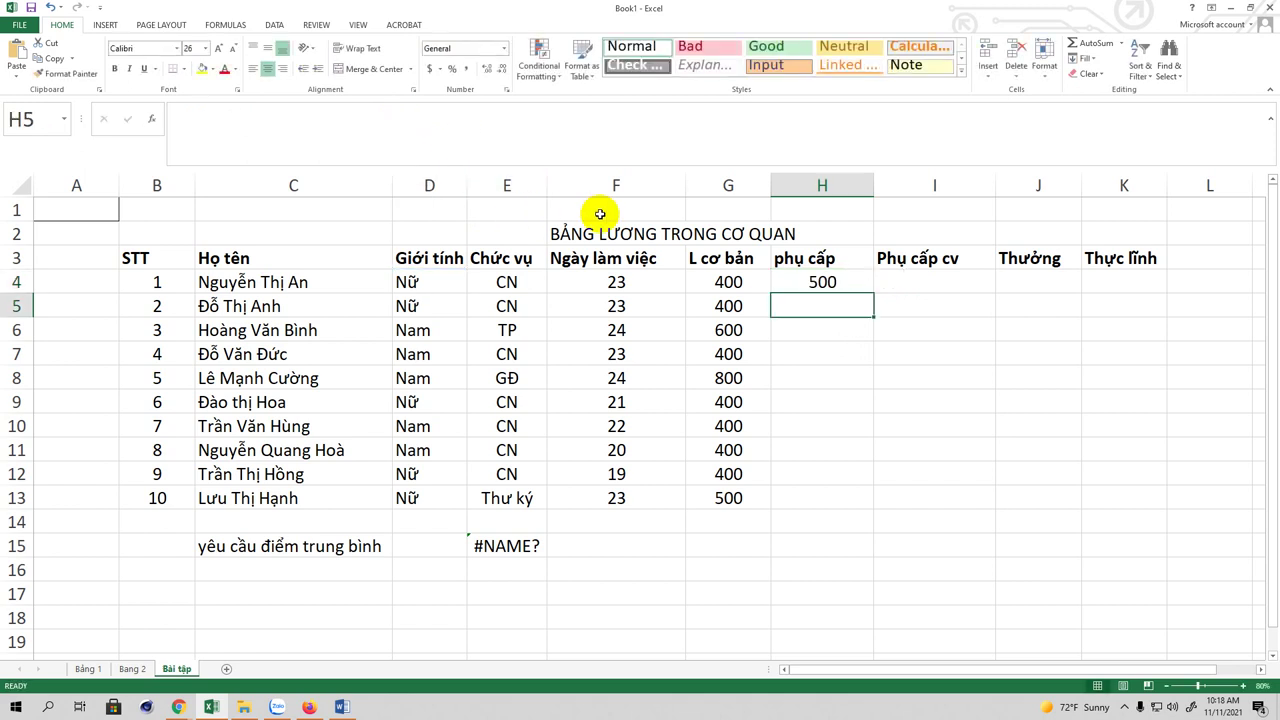
Step: Fill the phụ cấp formula from H4 down through H13 for all ten employees
{"action": "left_click", "coordinate": [820, 280]}
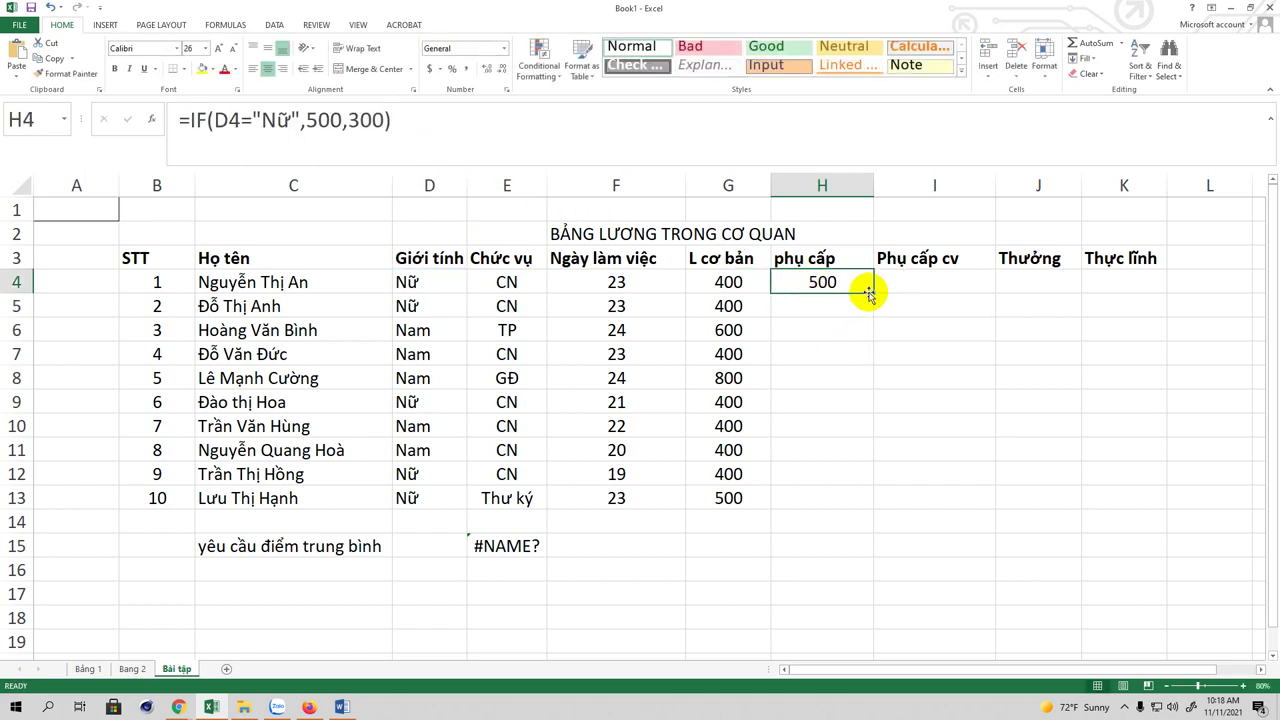
{"action": "left_click_drag", "start_coordinate": [866, 292], "coordinate": [860, 504]}
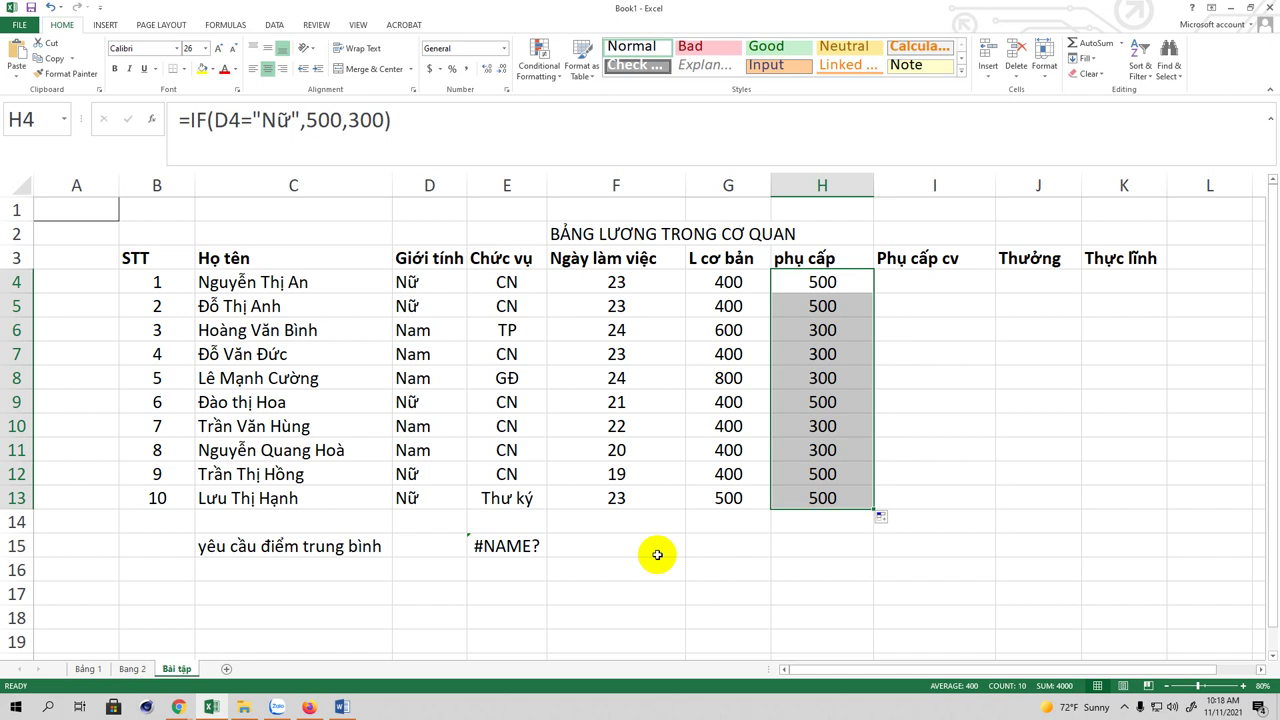
{"action": "left_click", "coordinate": [833, 282]}
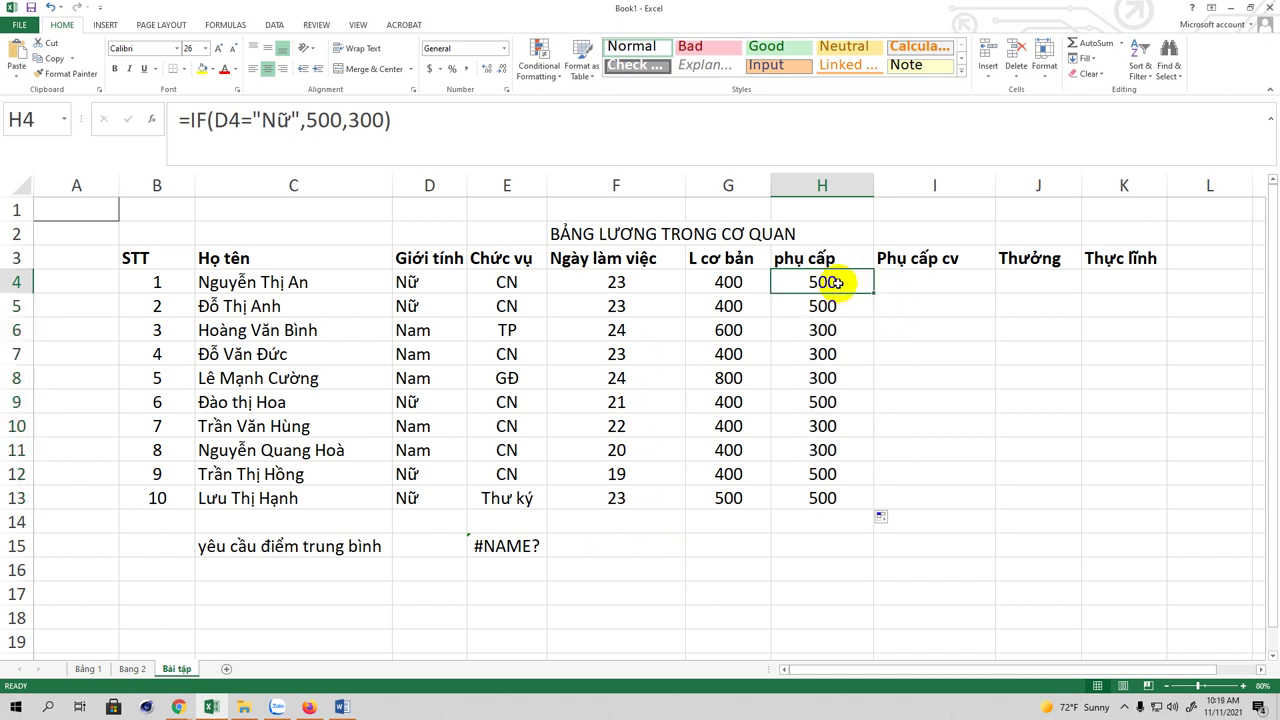
Step: Verify the copied allowance formulas in H4–H7 give 500 for Nữ and 300 for Nam
{"action": "left_click", "coordinate": [834, 305]}
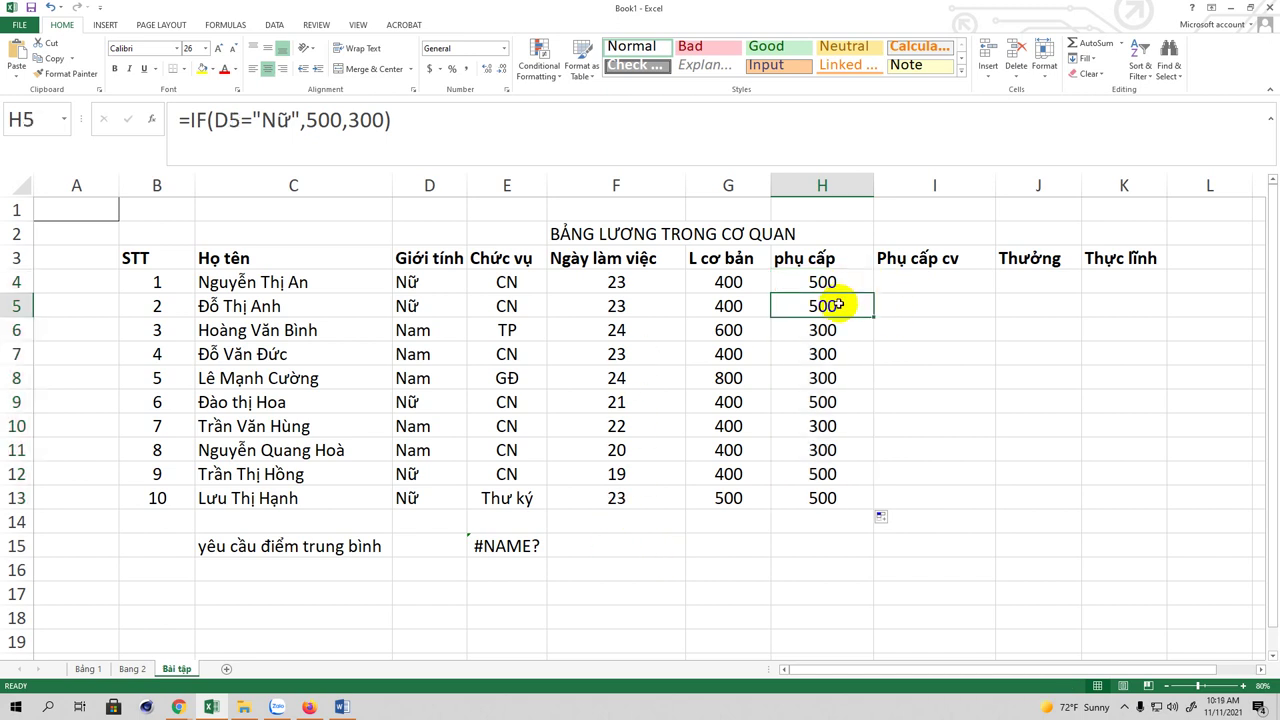
{"action": "left_click", "coordinate": [836, 281]}
{"action": "left_click", "coordinate": [833, 308]}
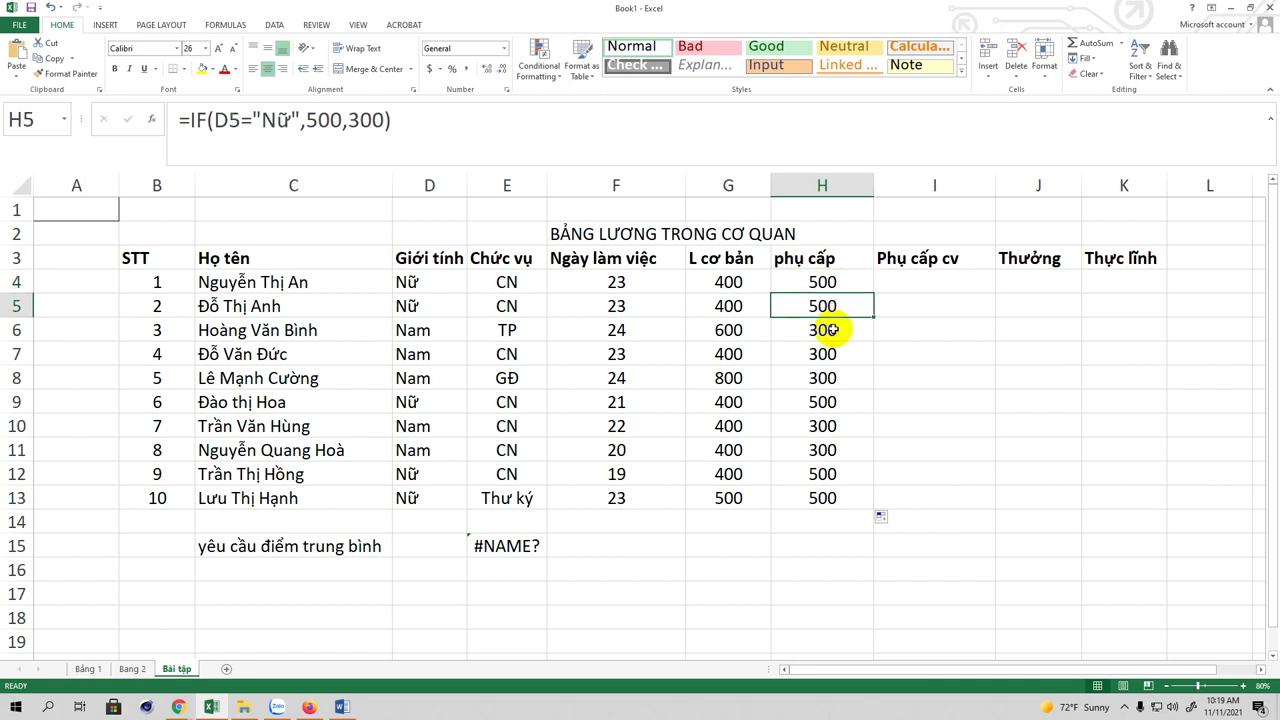
{"action": "left_click", "coordinate": [828, 330]}
{"action": "left_click", "coordinate": [825, 356]}
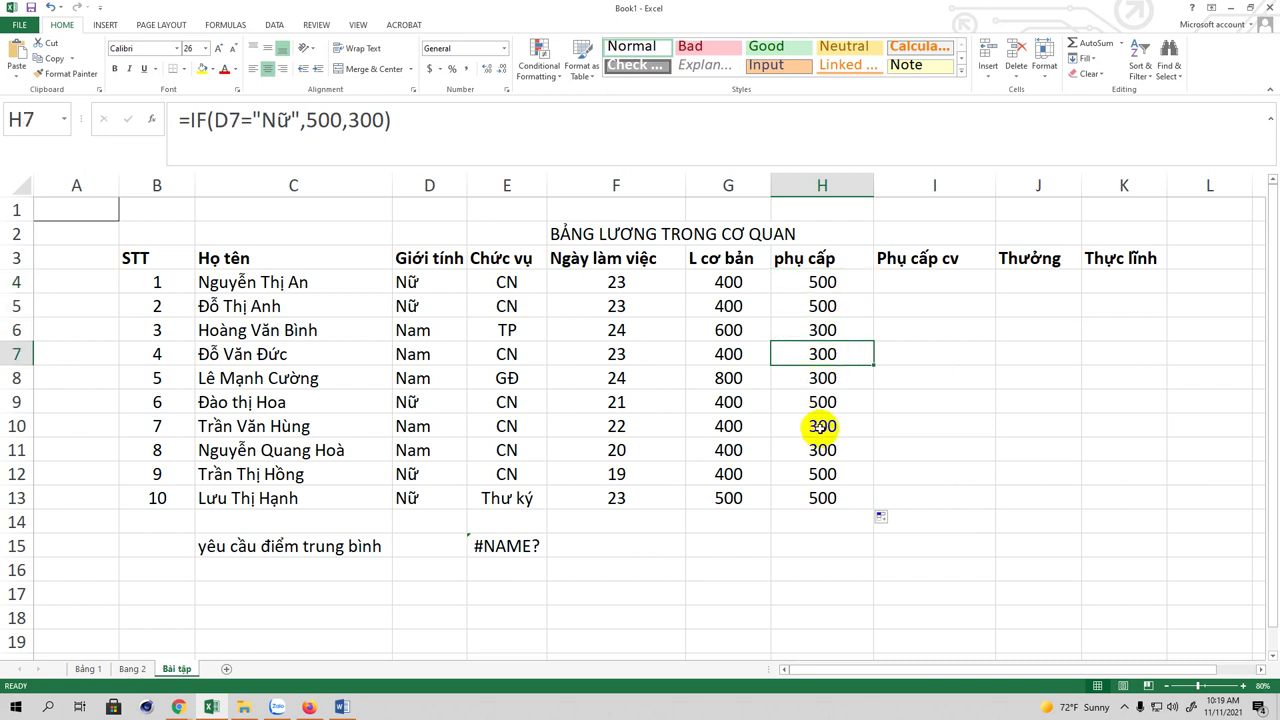
{"action": "left_click", "coordinate": [913, 281]}
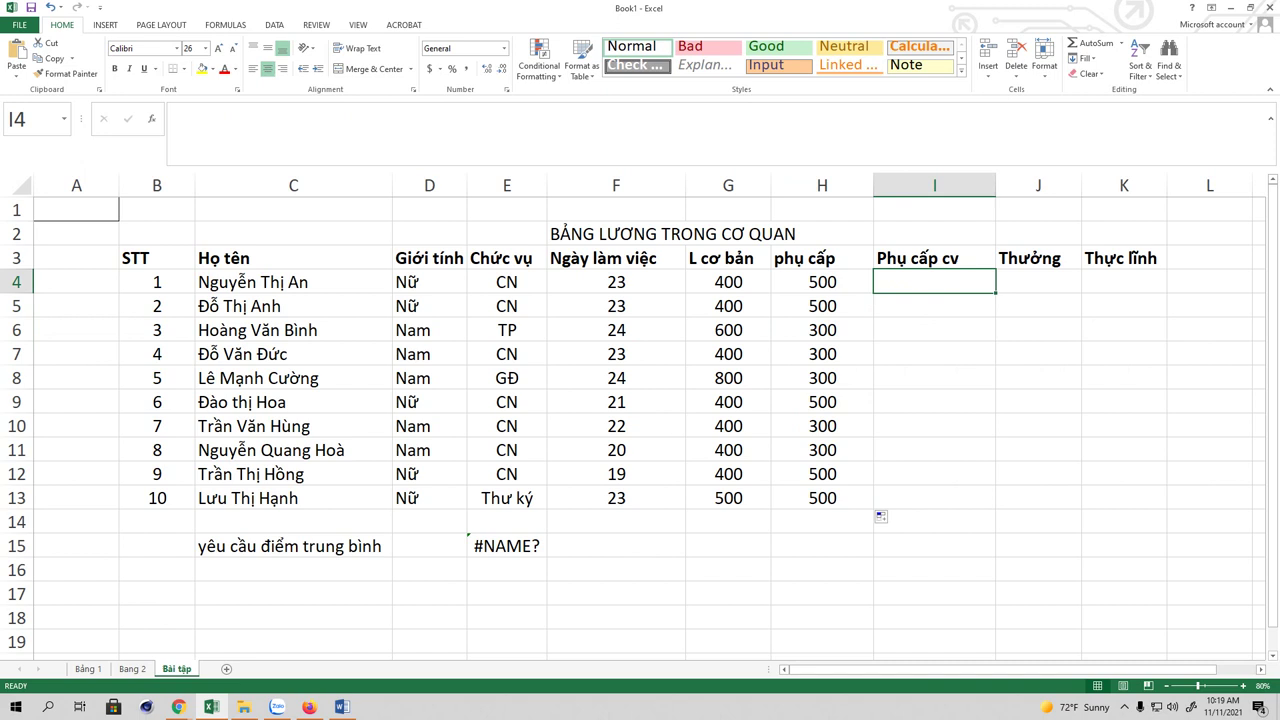
{"action": "scroll", "coordinate": [640, 420], "scroll_direction": "down", "scroll_amount": 2}
{"action": "scroll", "coordinate": [940, 380], "scroll_direction": "up", "scroll_amount": 2}
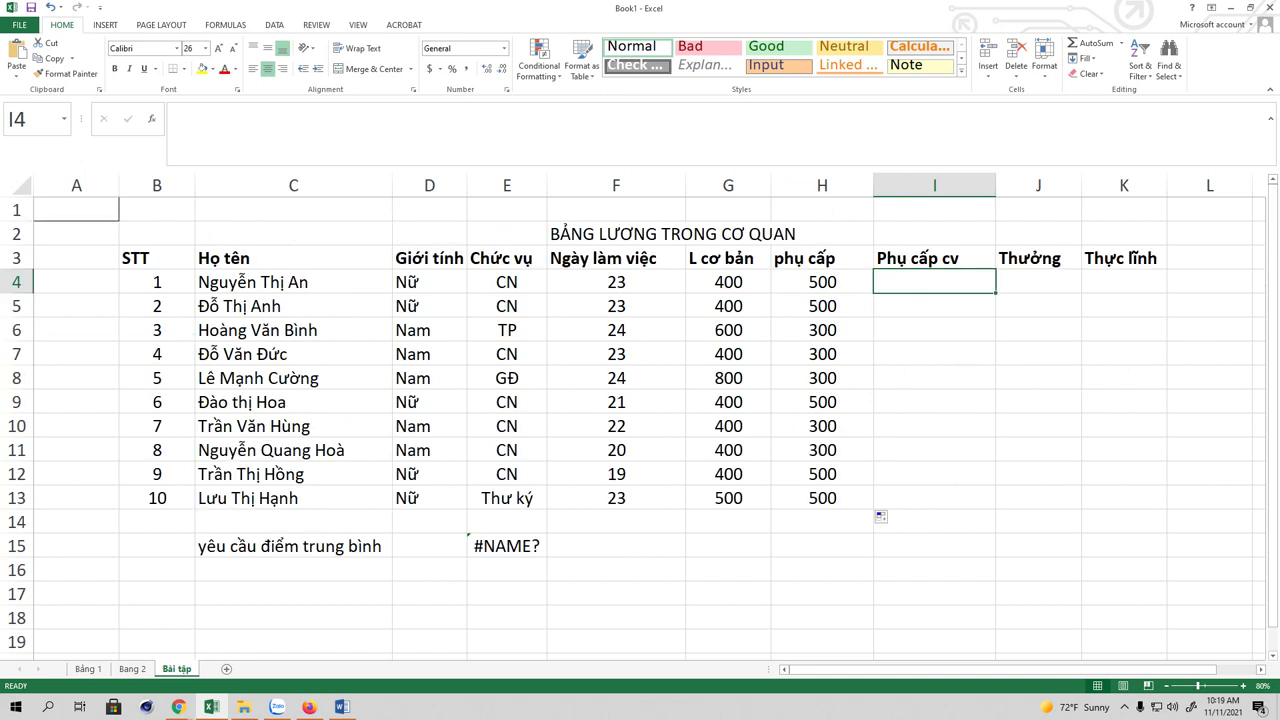
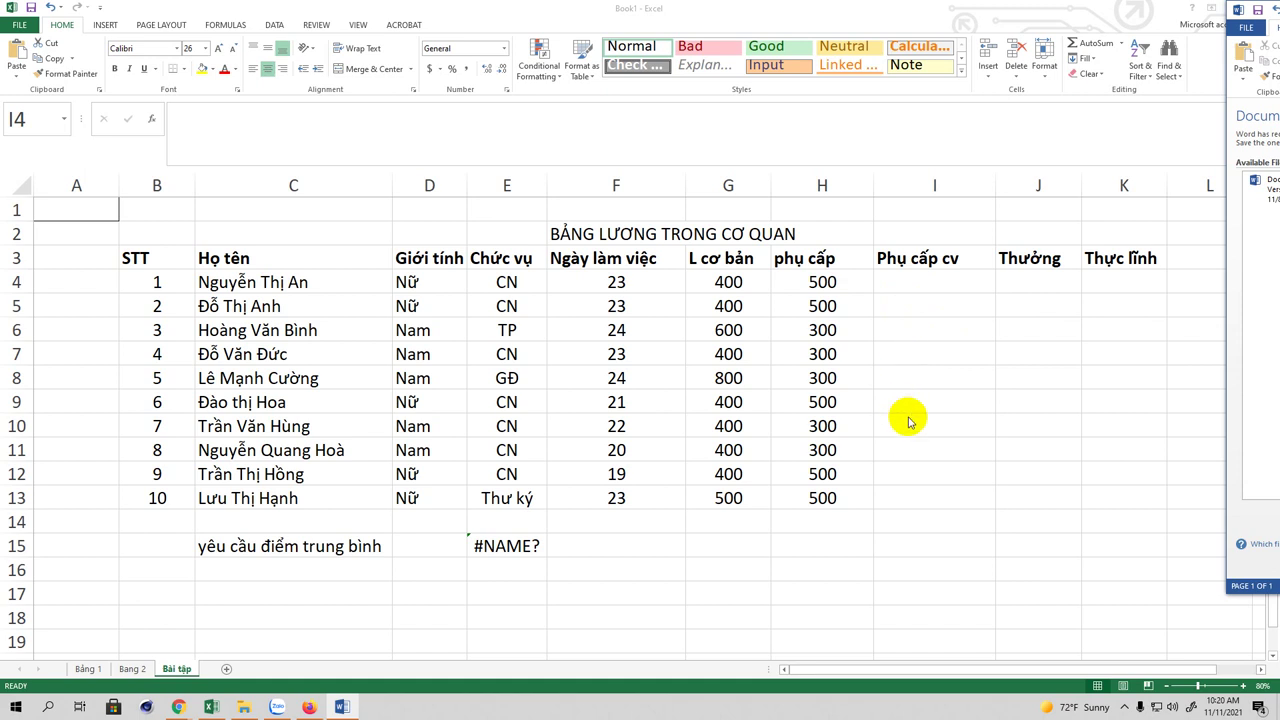
Step: Start a nested IF in I4: 200 for CN, 400 for TP, with a third IF begun
{"action": "left_click", "coordinate": [902, 282]}
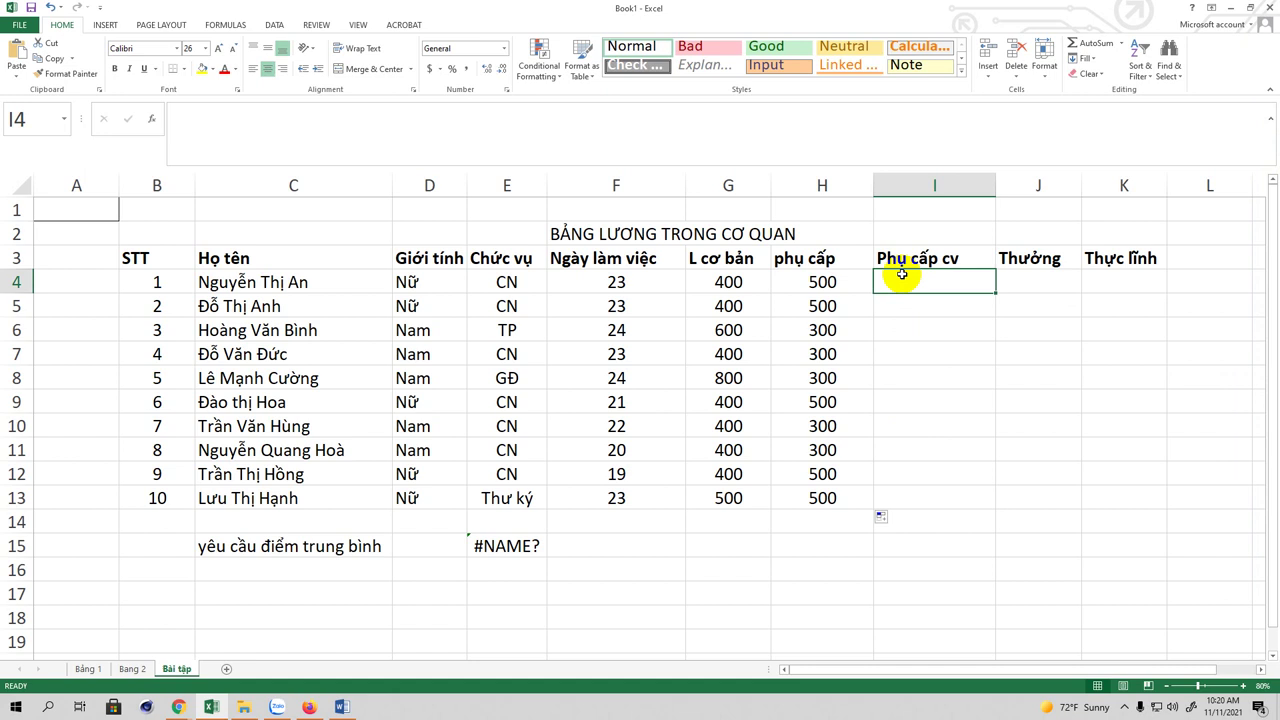
{"action": "type", "text": "="}
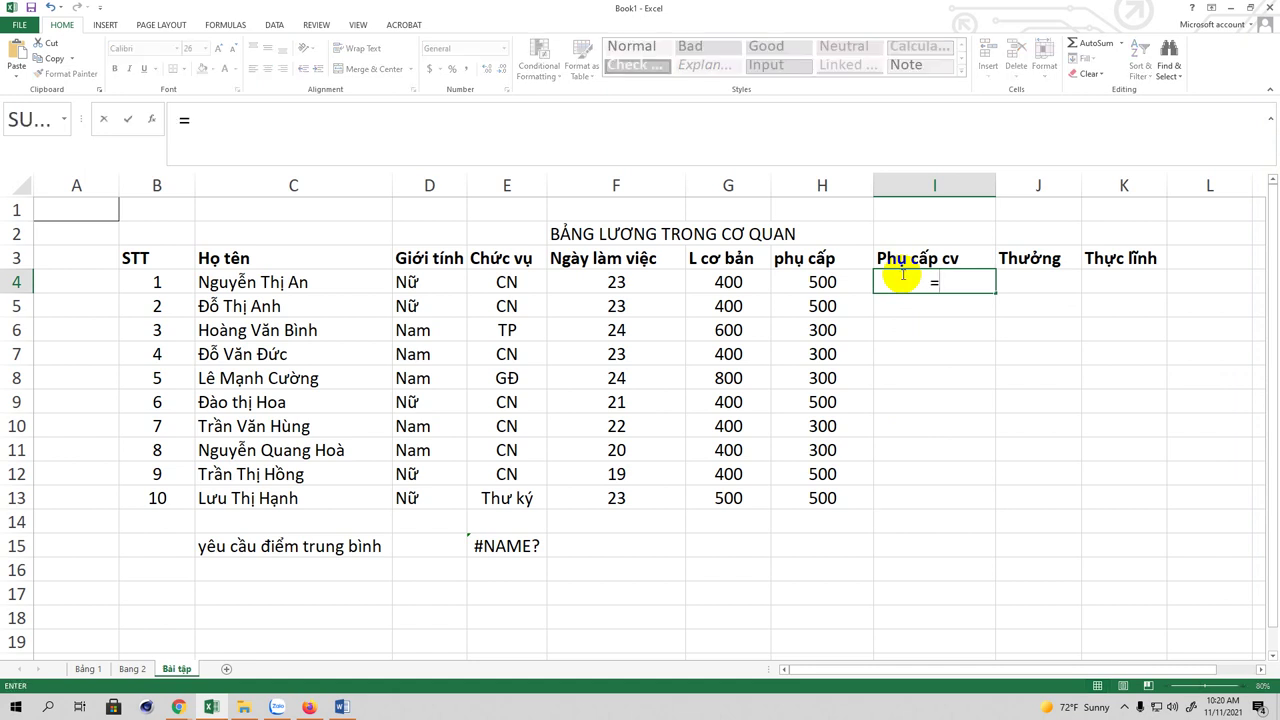
{"action": "type", "text": "i"}
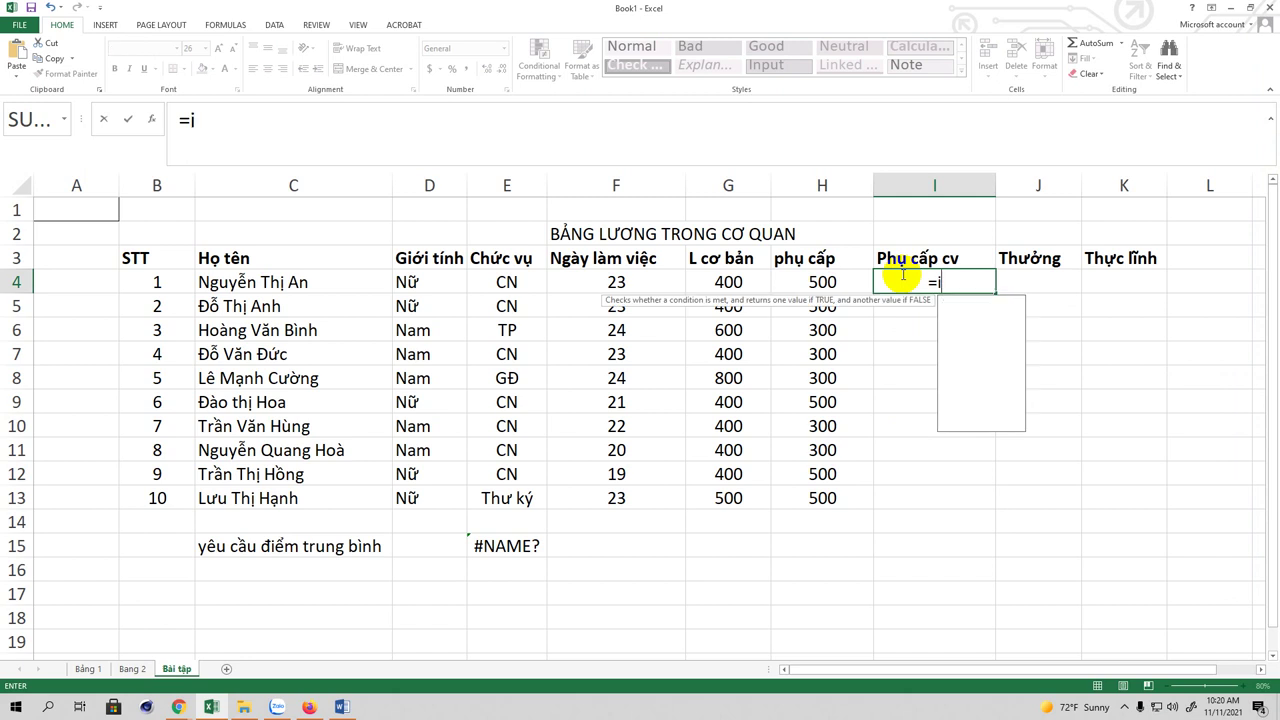
{"action": "type", "text": "f("}
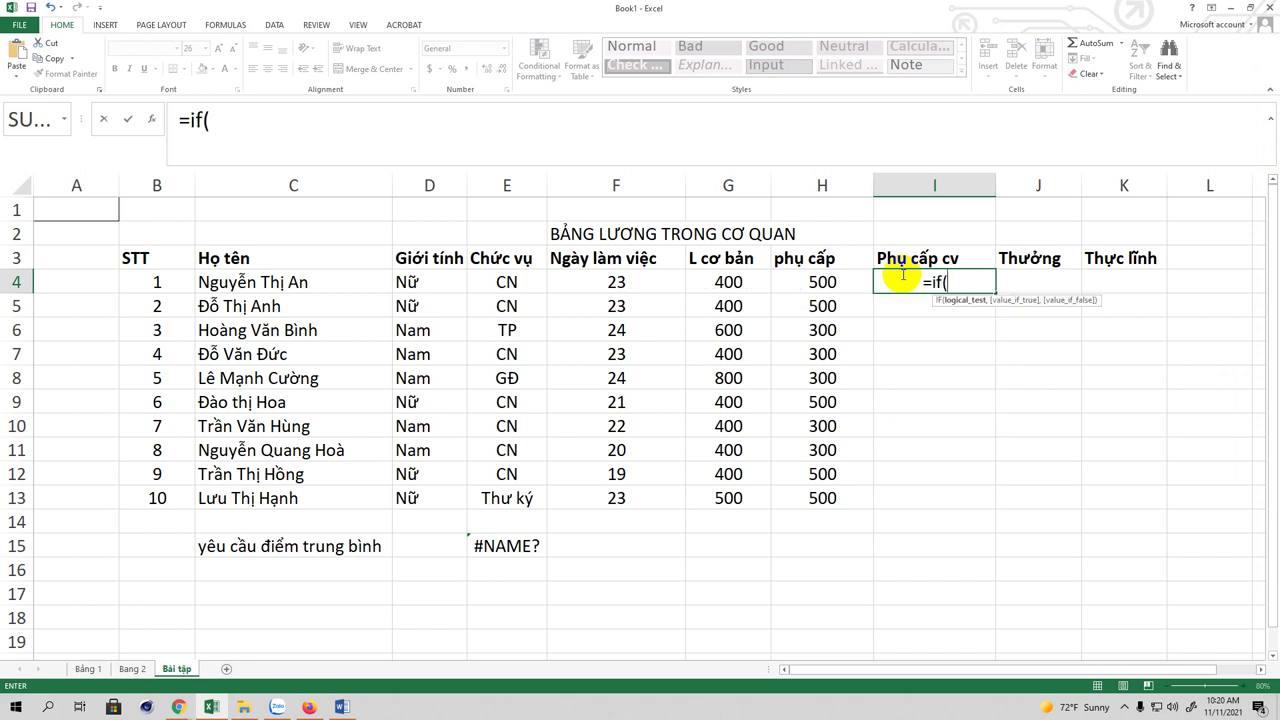
{"action": "type", "text": "e4"}
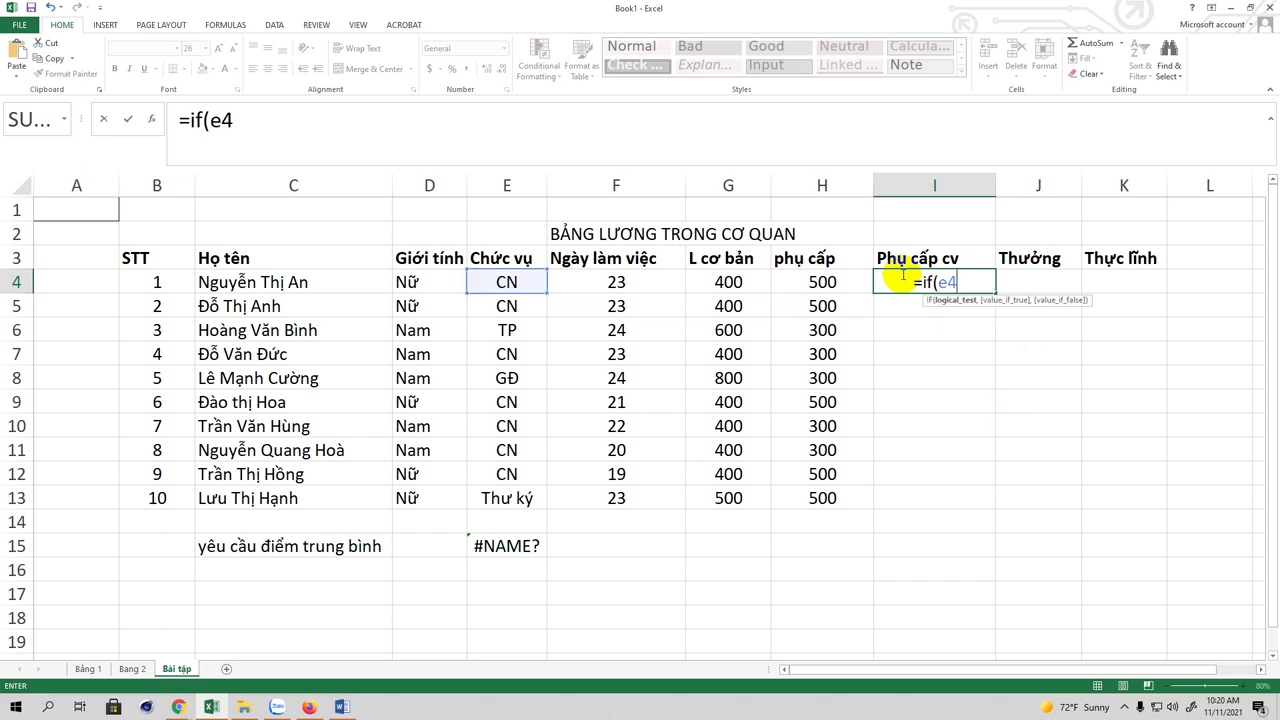
{"action": "type", "text": "=\"C"}
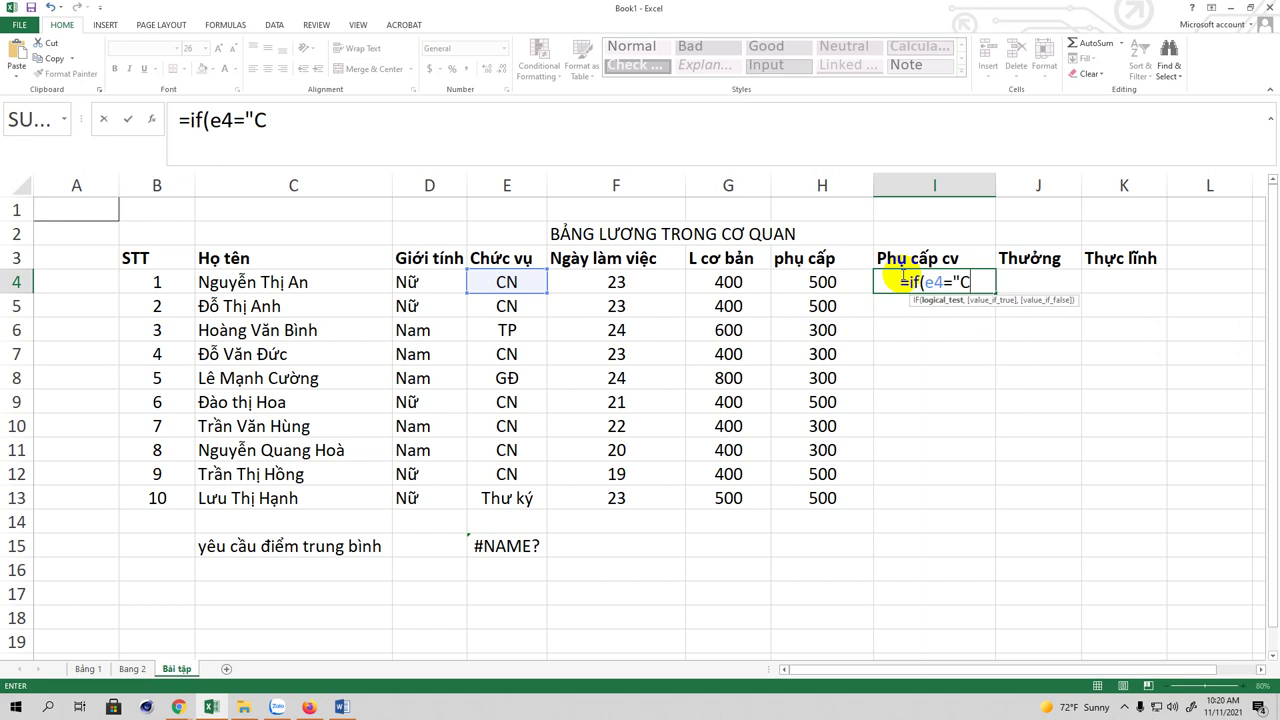
{"action": "type", "text": "N\""}
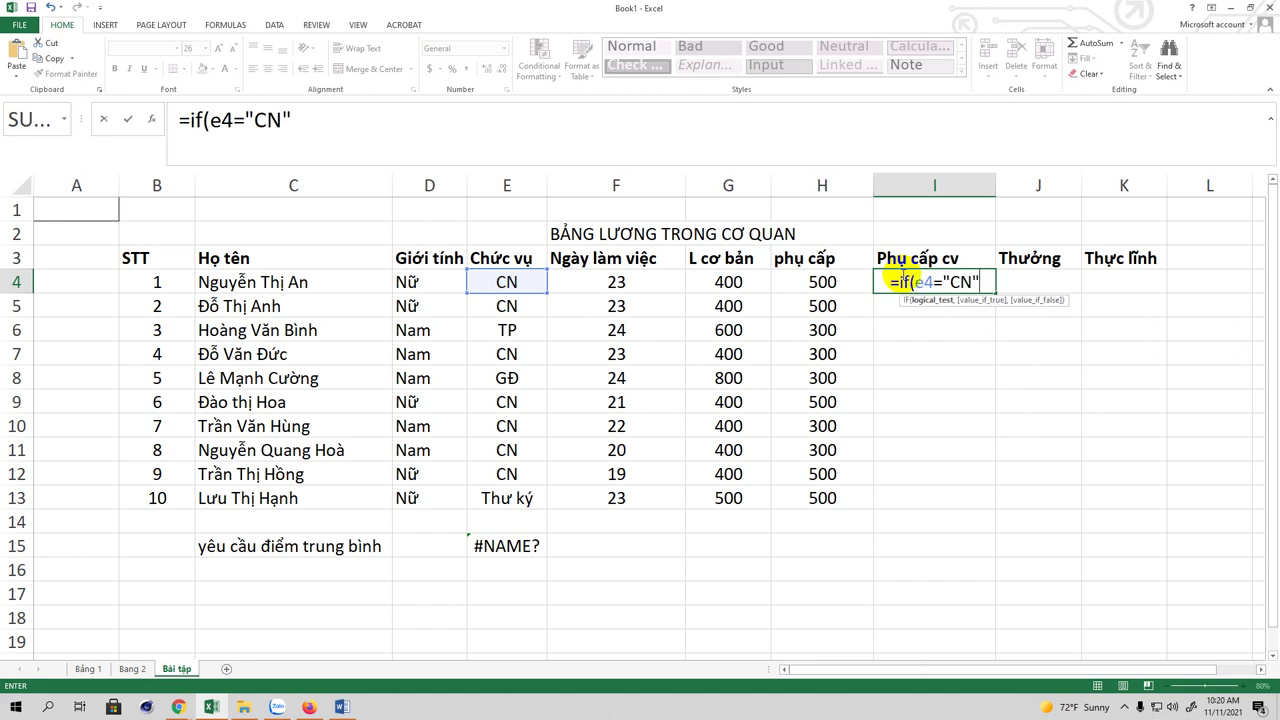
{"action": "type", "text": ", 2"}
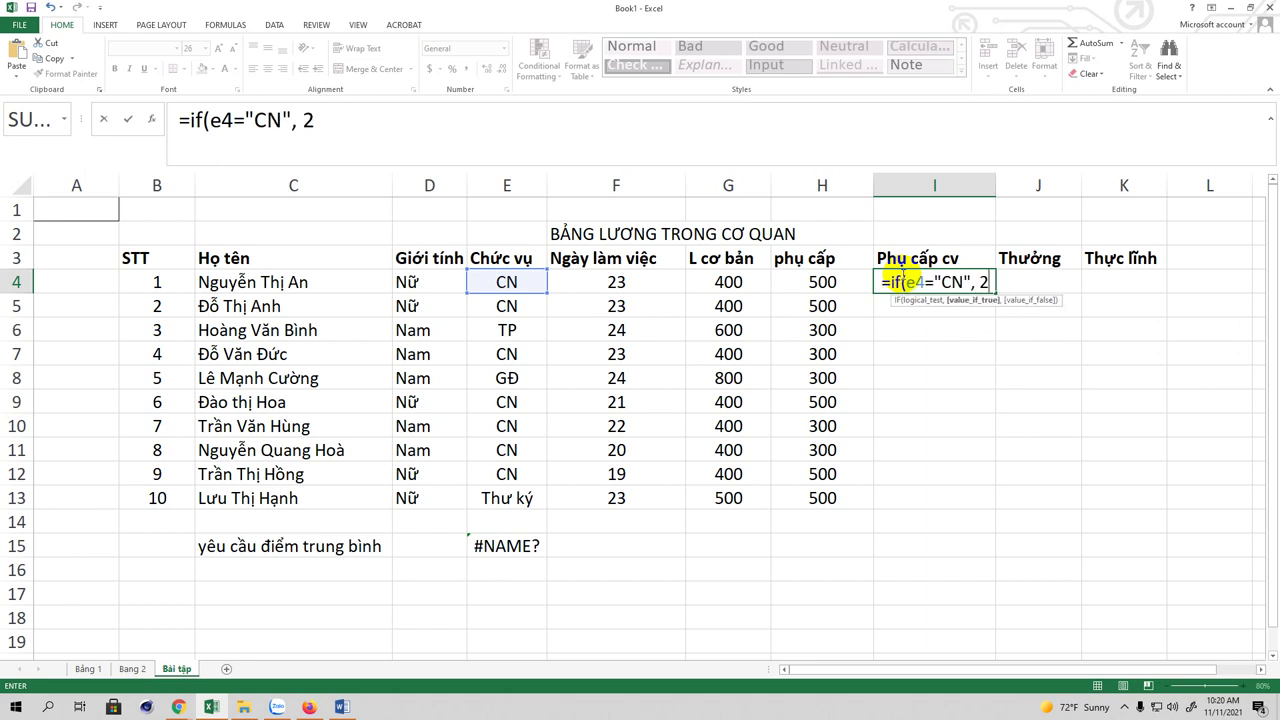
{"action": "type", "text": "00,"}
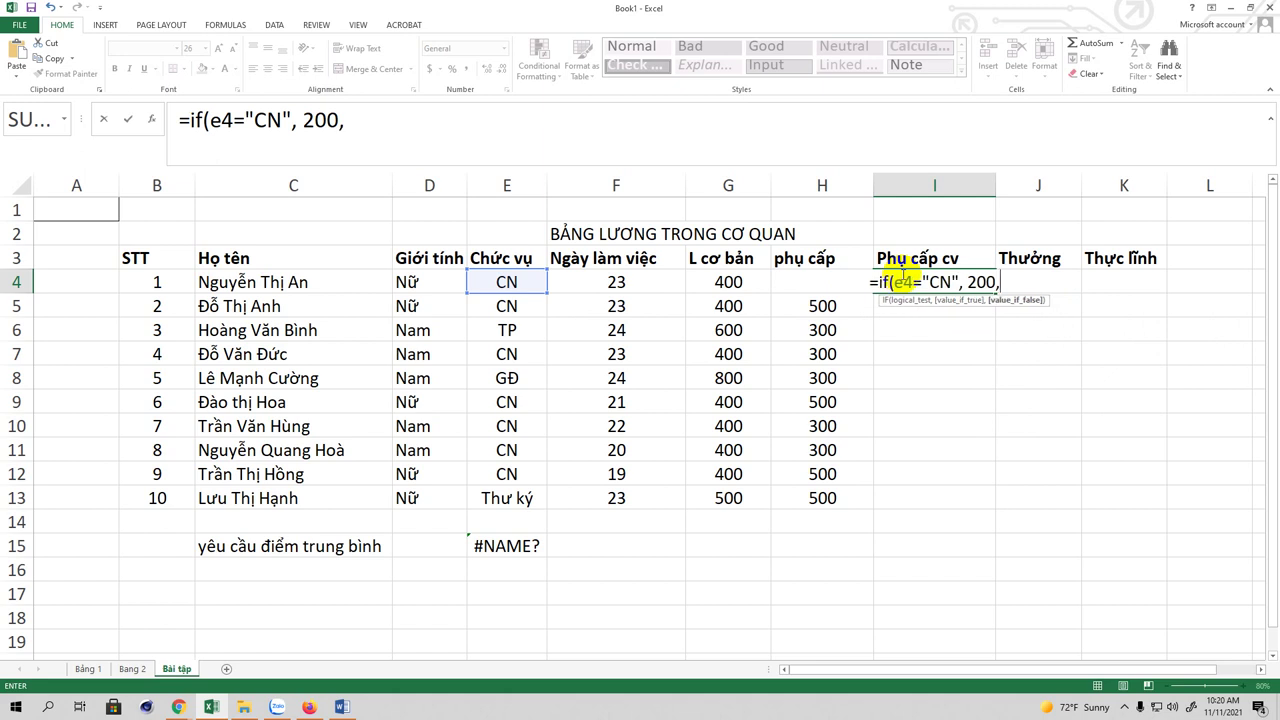
{"action": "type", "text": "if("}
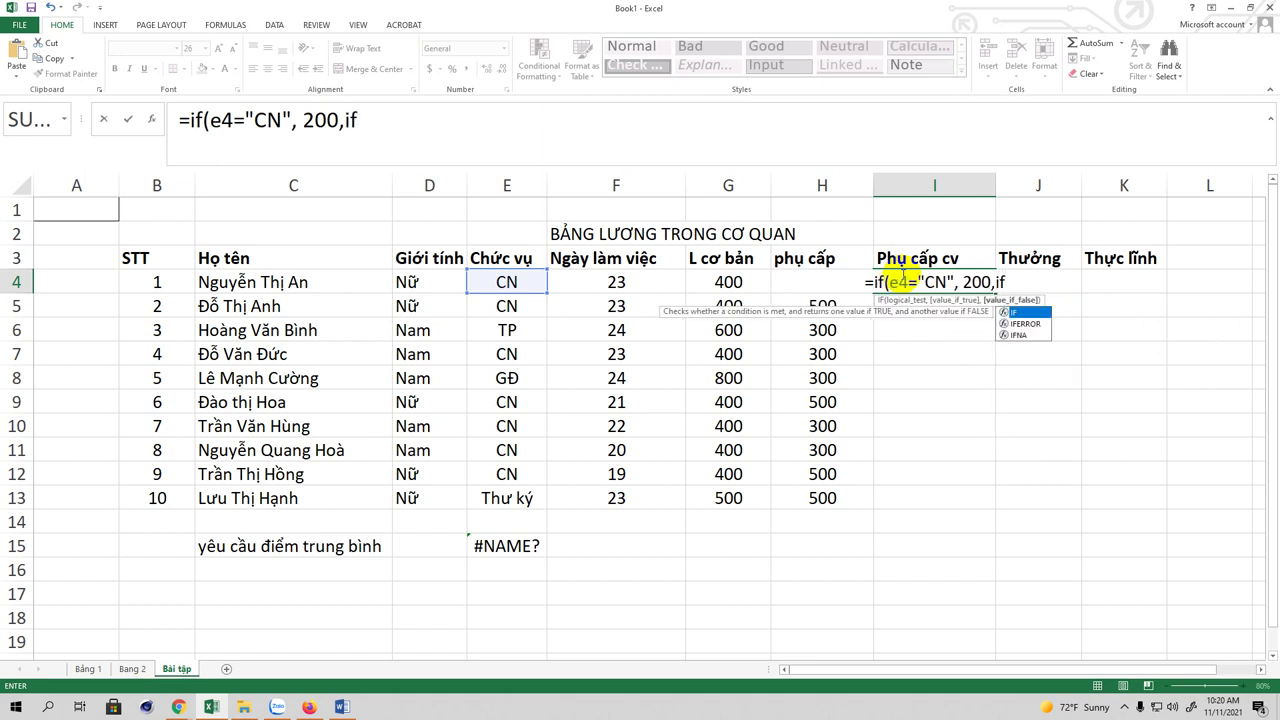
{"action": "type", "text": "e4"}
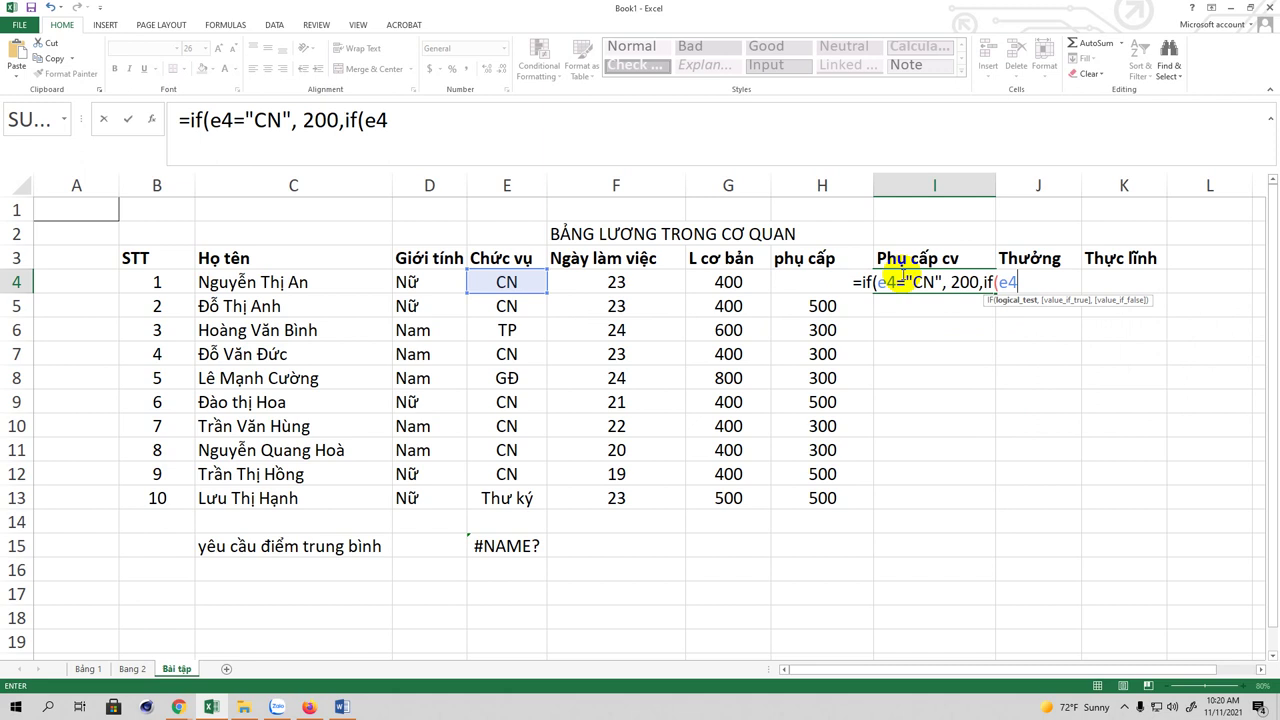
{"action": "type", "text": "=\""}
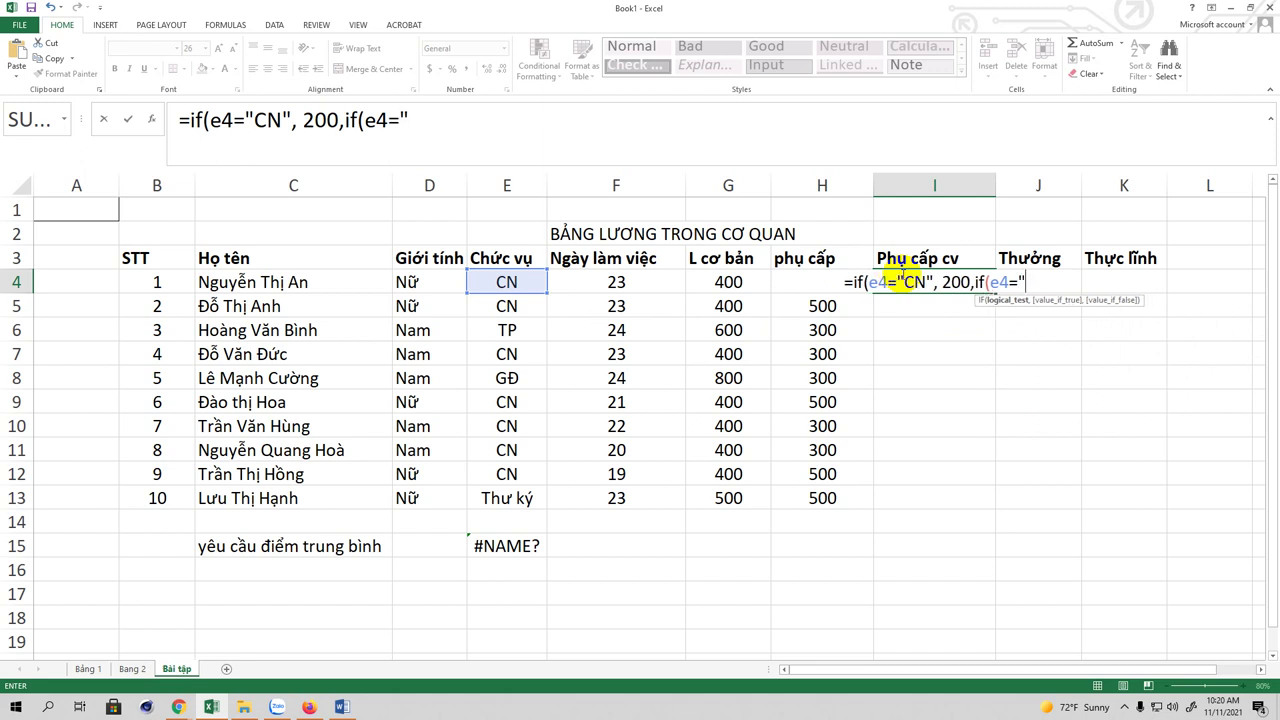
{"action": "type", "text": "T"}
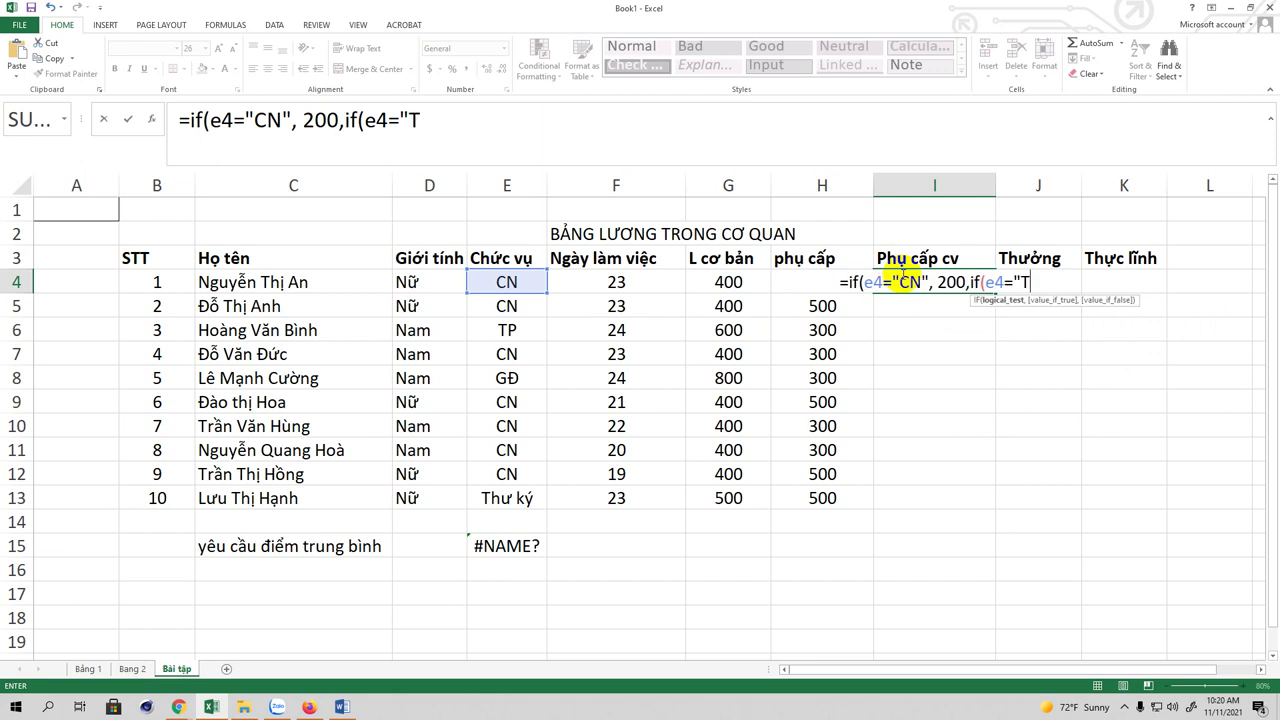
{"action": "type", "text": "P"}
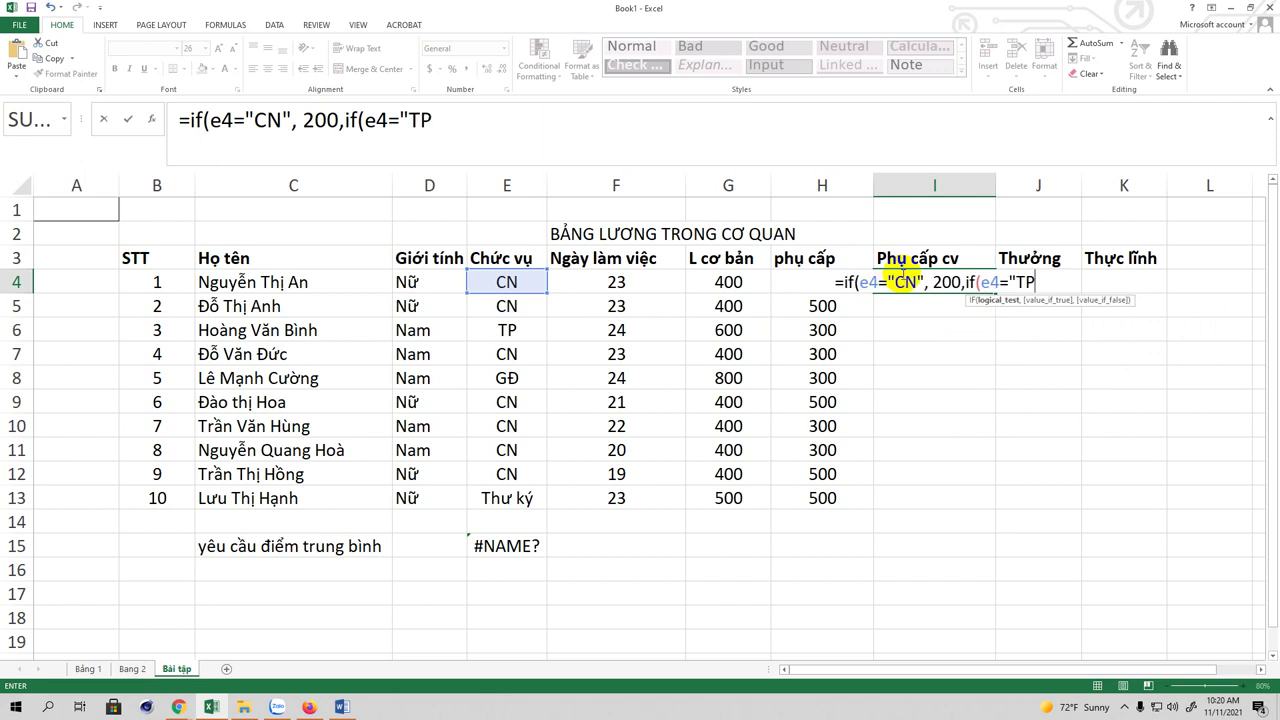
{"action": "type", "text": "\", "}
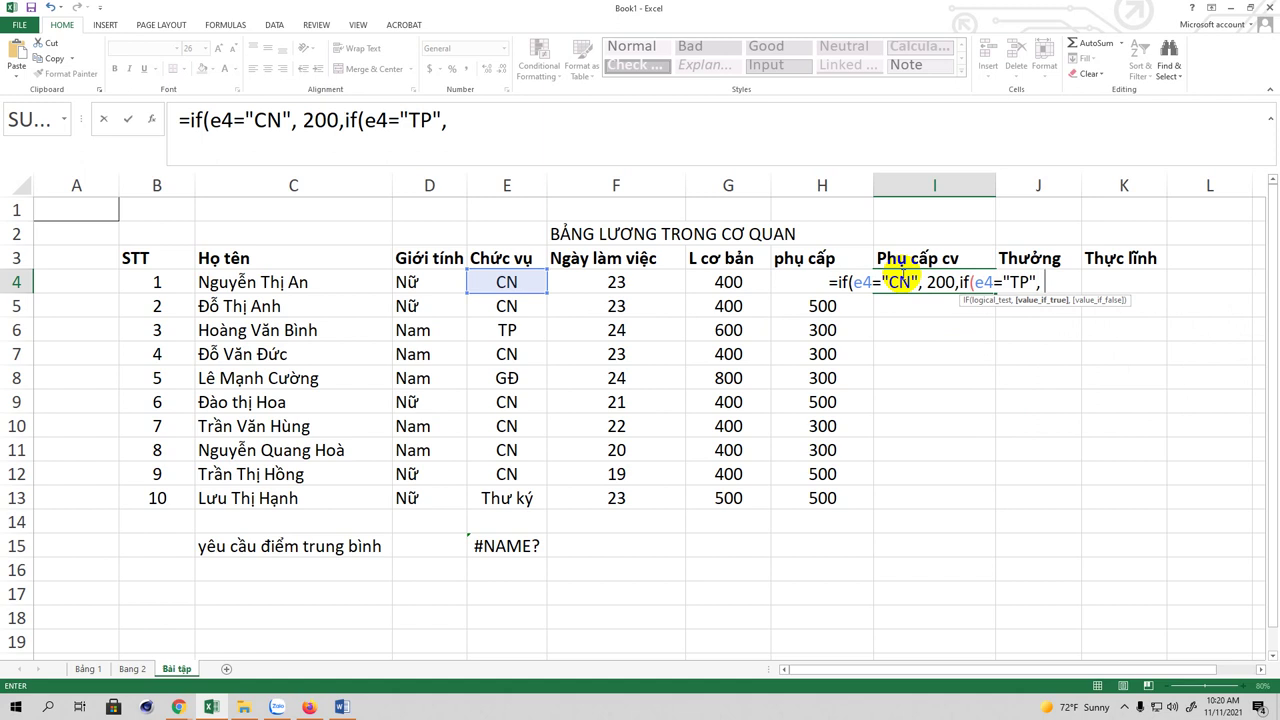
{"action": "type", "text": "400,"}
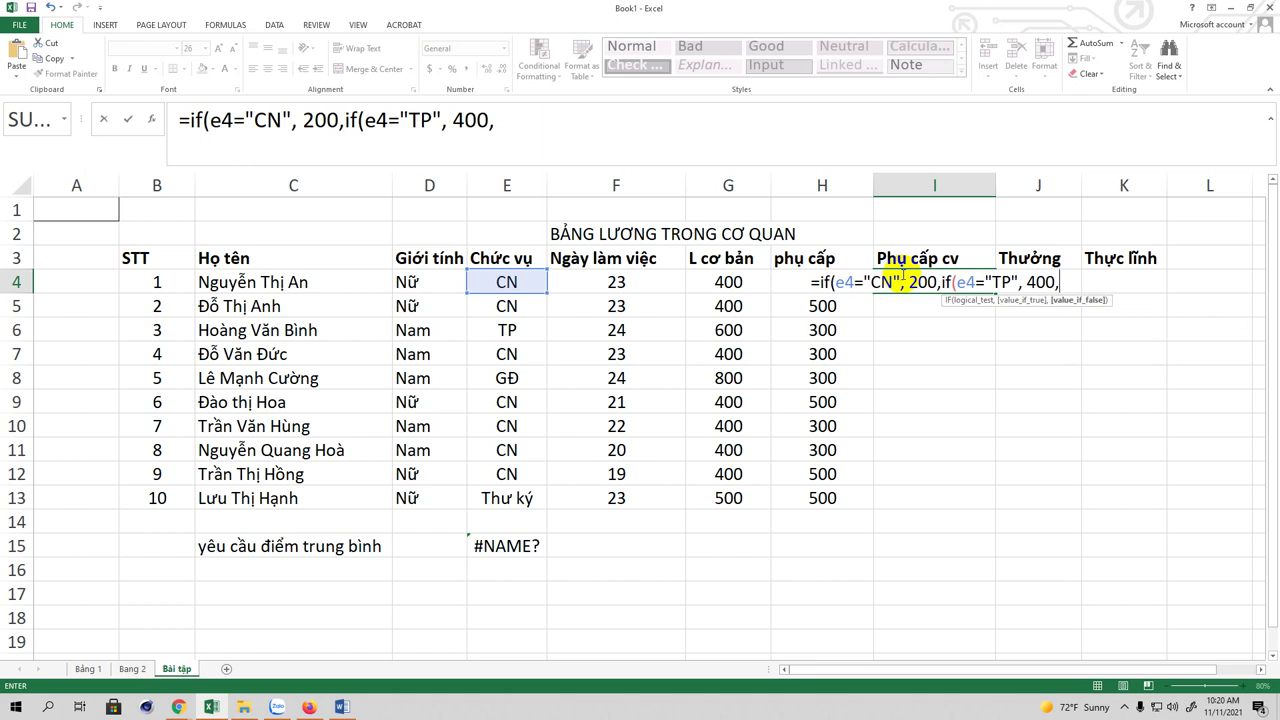
{"action": "type", "text": "if("}
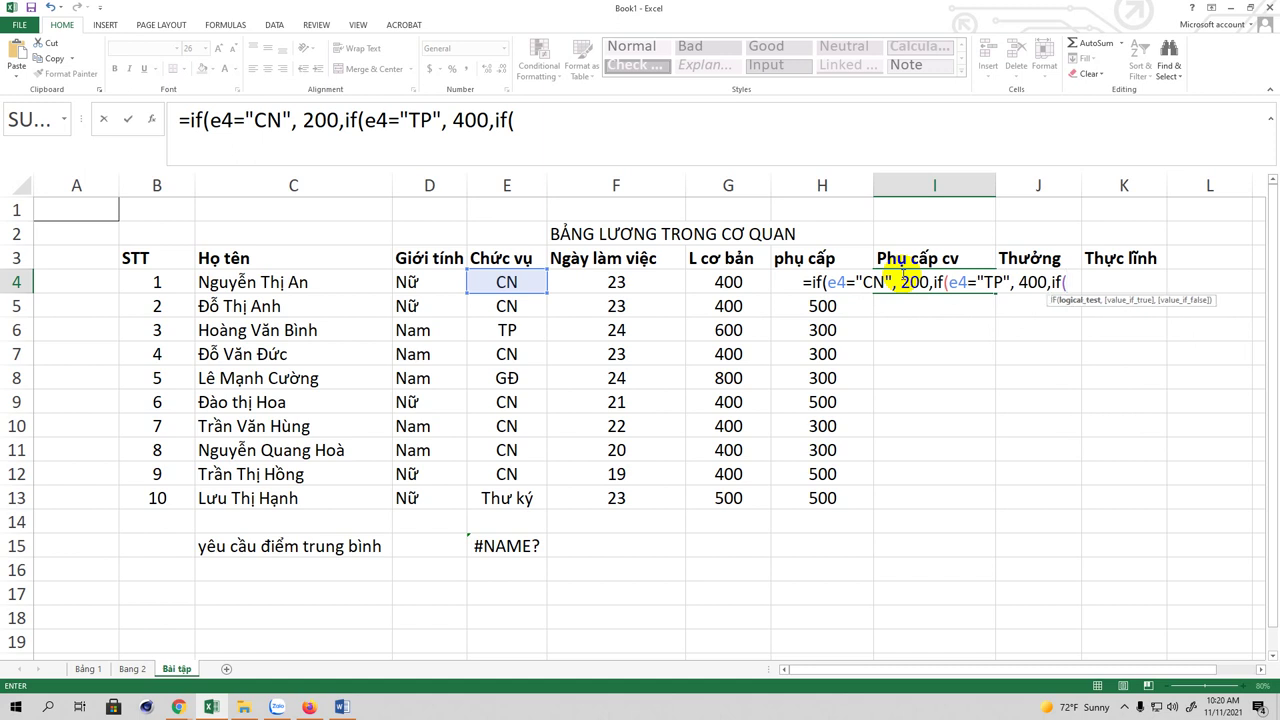
{"action": "type", "text": "e5"}
Step: Correct the reference to E4 and add the GĐ test giving 500, otherwise 300
{"action": "key", "text": "BackSpace"}
{"action": "type", "text": "4="}
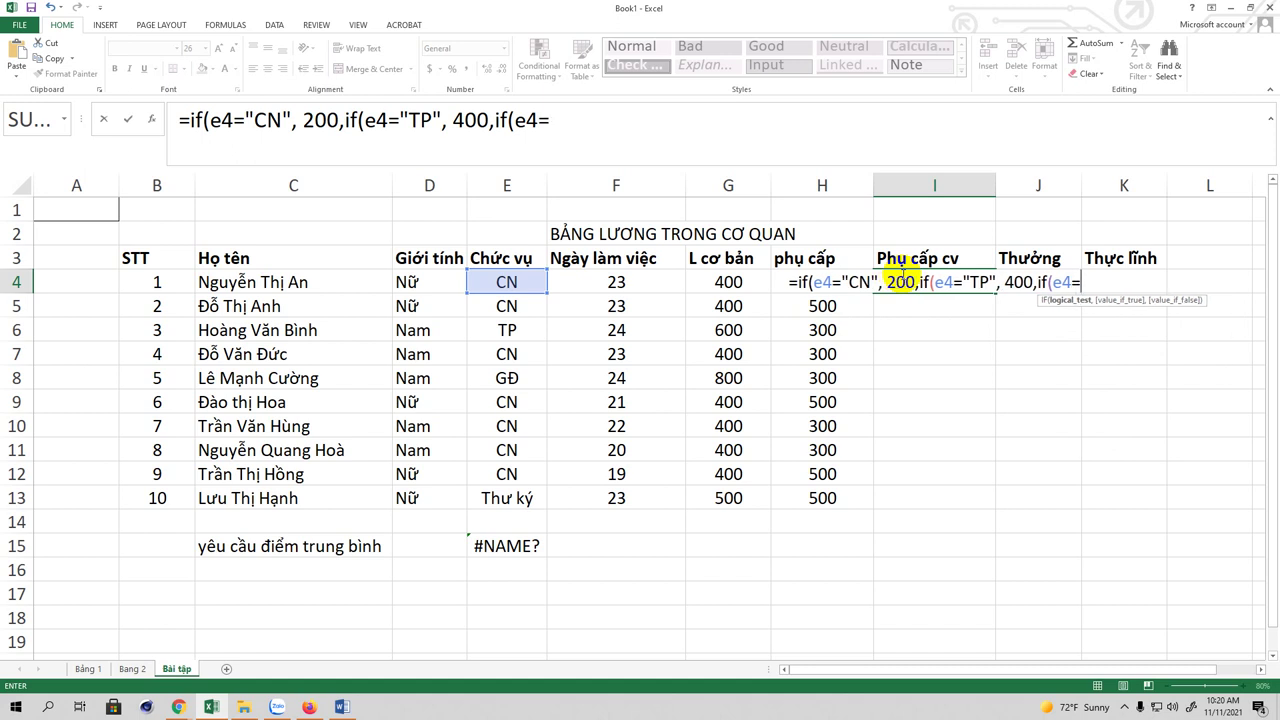
{"action": "type", "text": "GDd"}
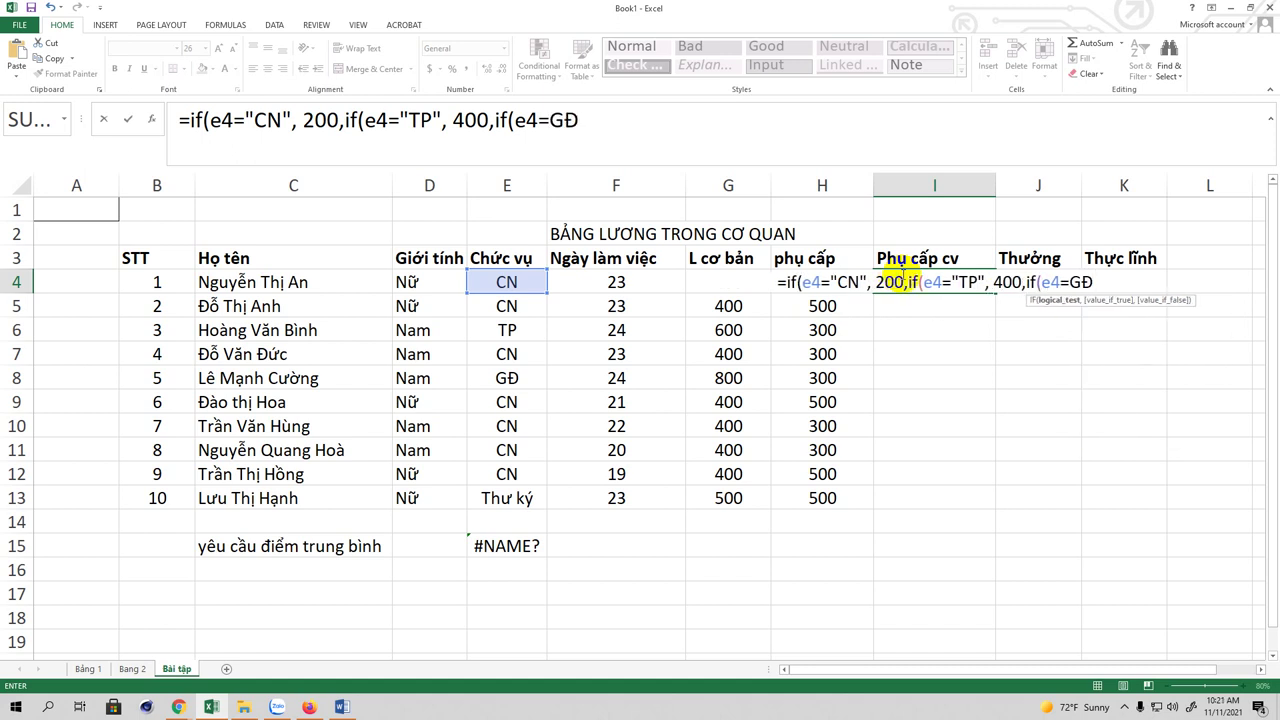
{"action": "key", "text": "BackSpace"}
{"action": "key", "text": "BackSpace"}
{"action": "type", "text": "\""}
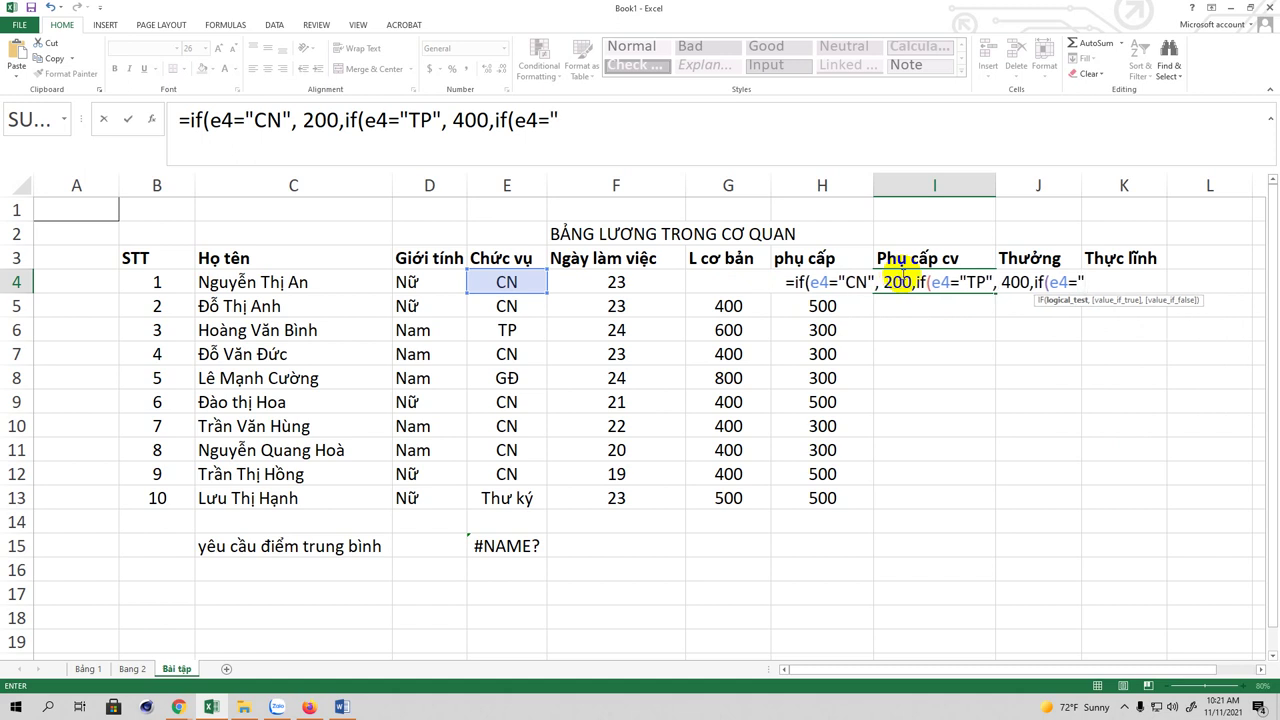
{"action": "type", "text": "G"}
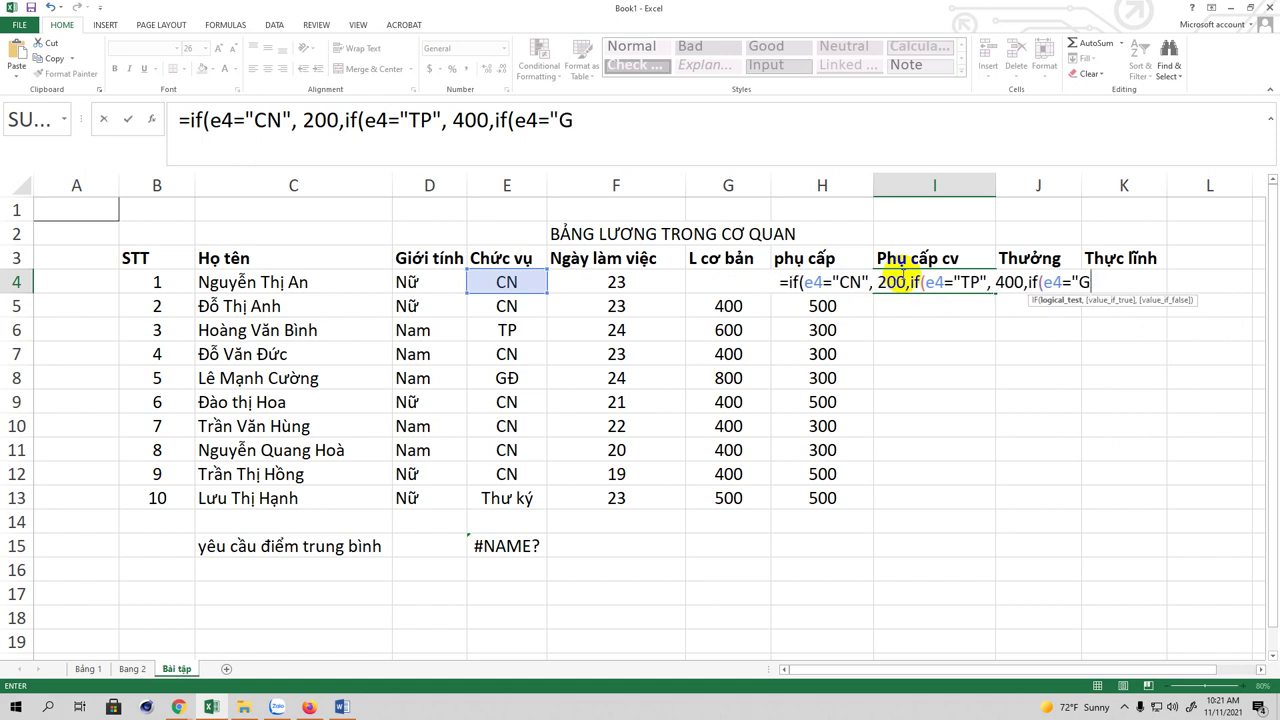
{"action": "type", "text": "Dd"}
{"action": "type", "text": "\""}
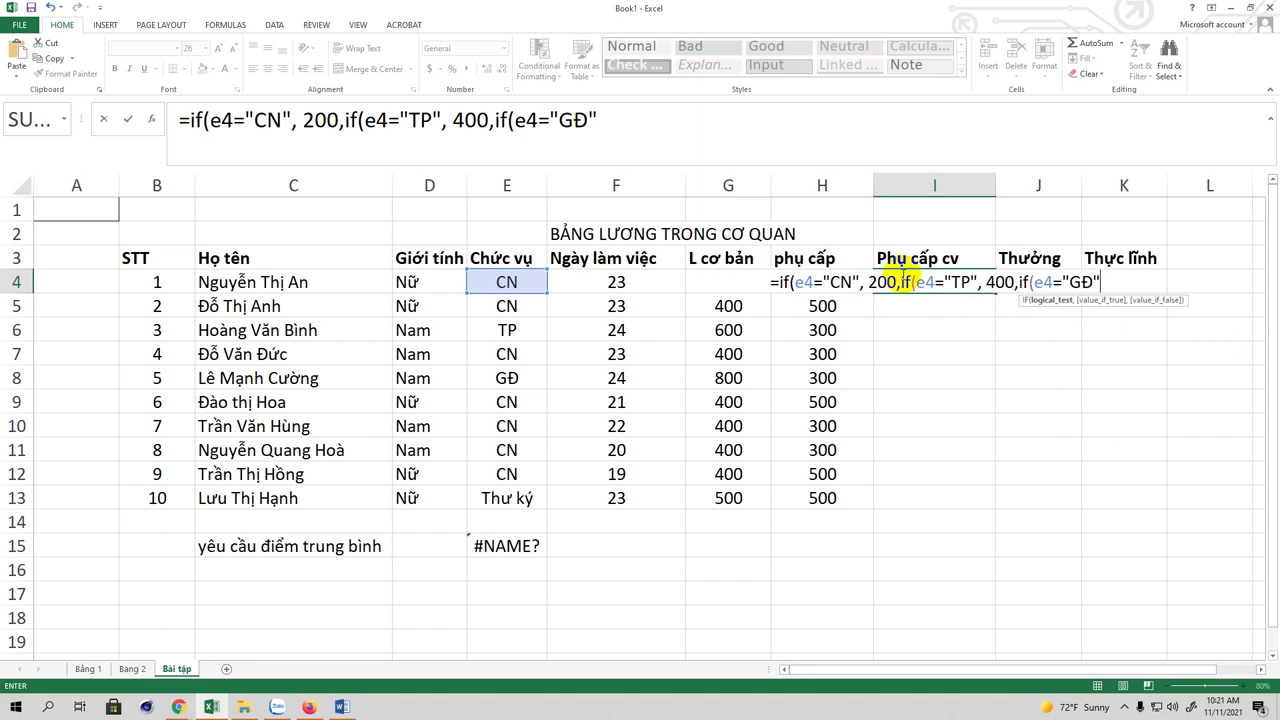
{"action": "type", "text": ","}
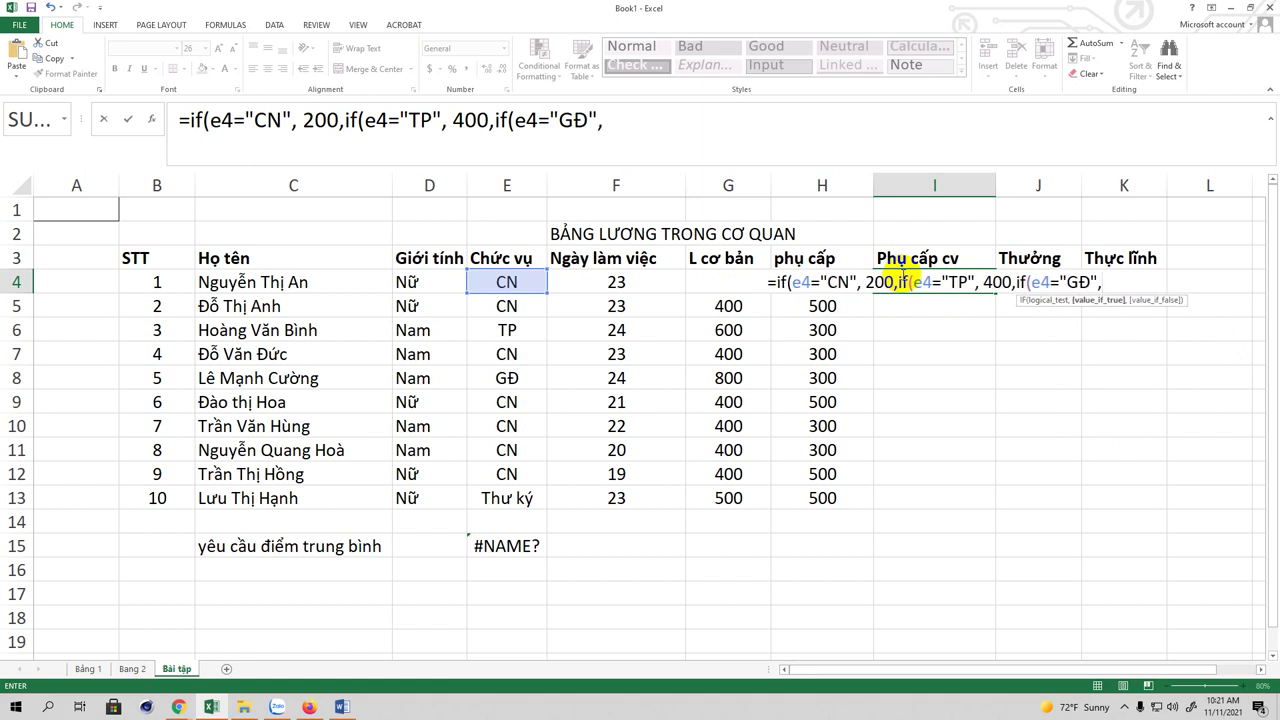
{"action": "type", "text": "500"}
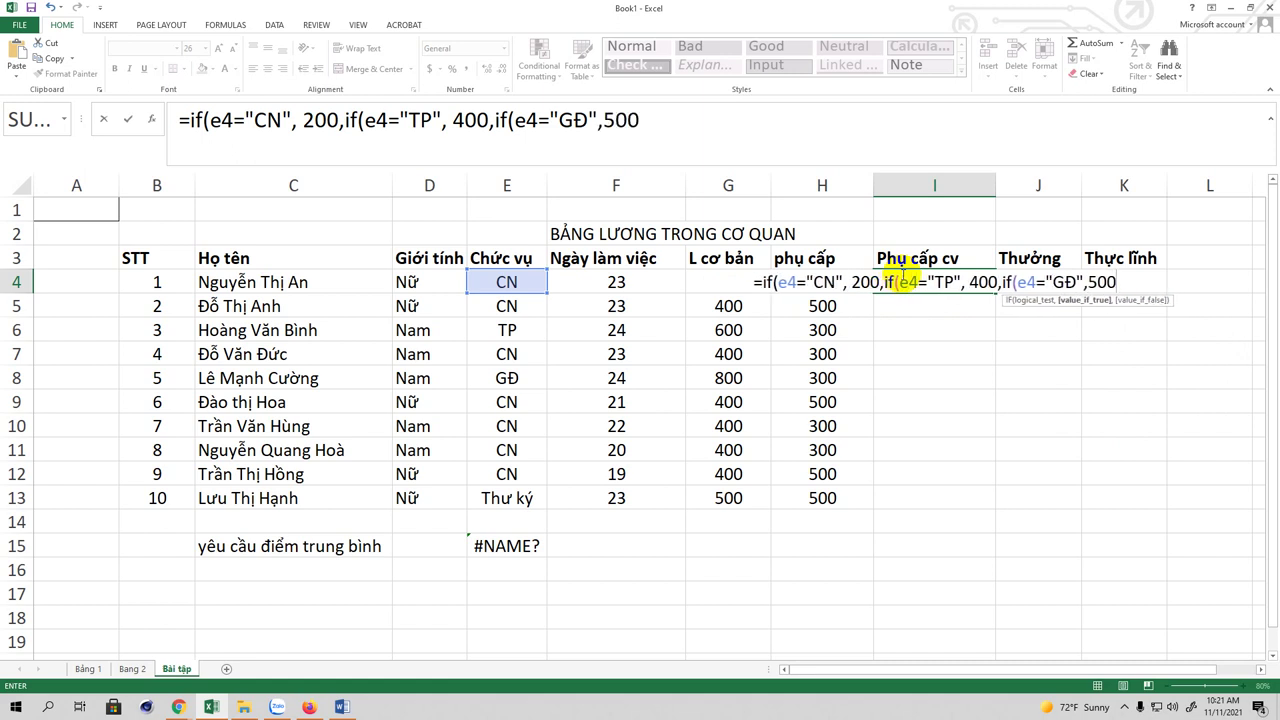
{"action": "type", "text": "\""}
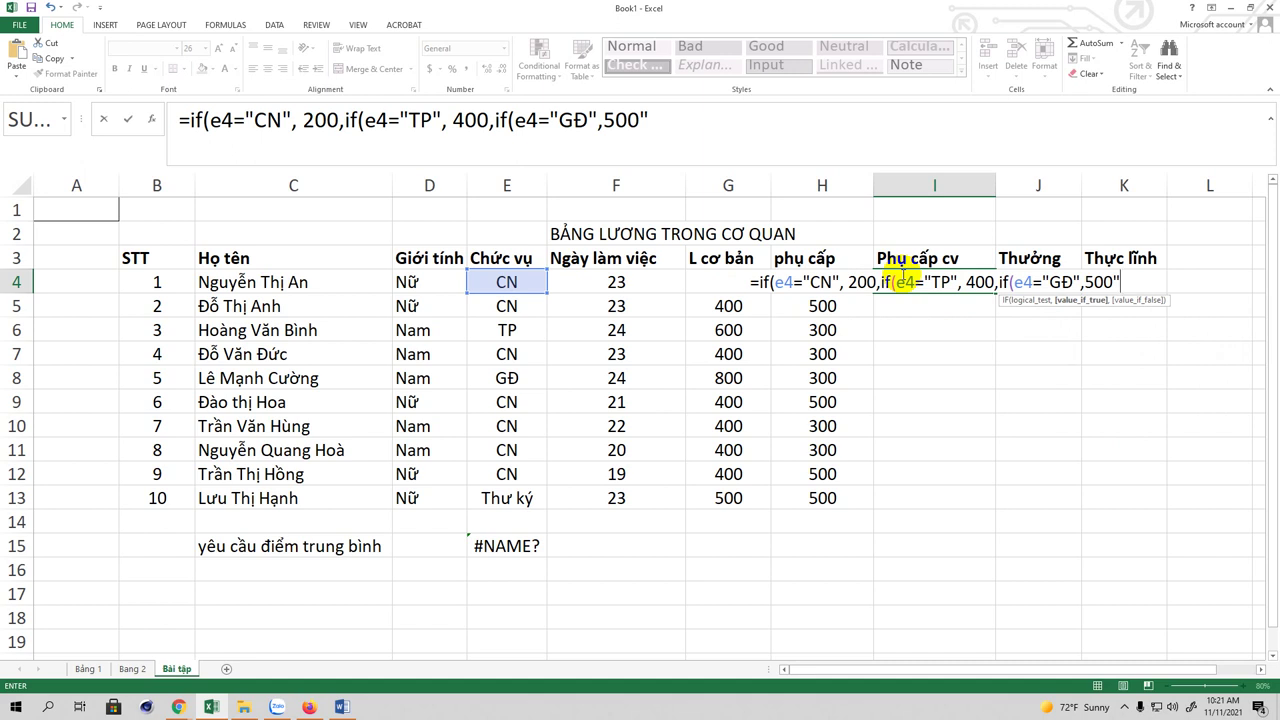
{"action": "type", "text": ","}
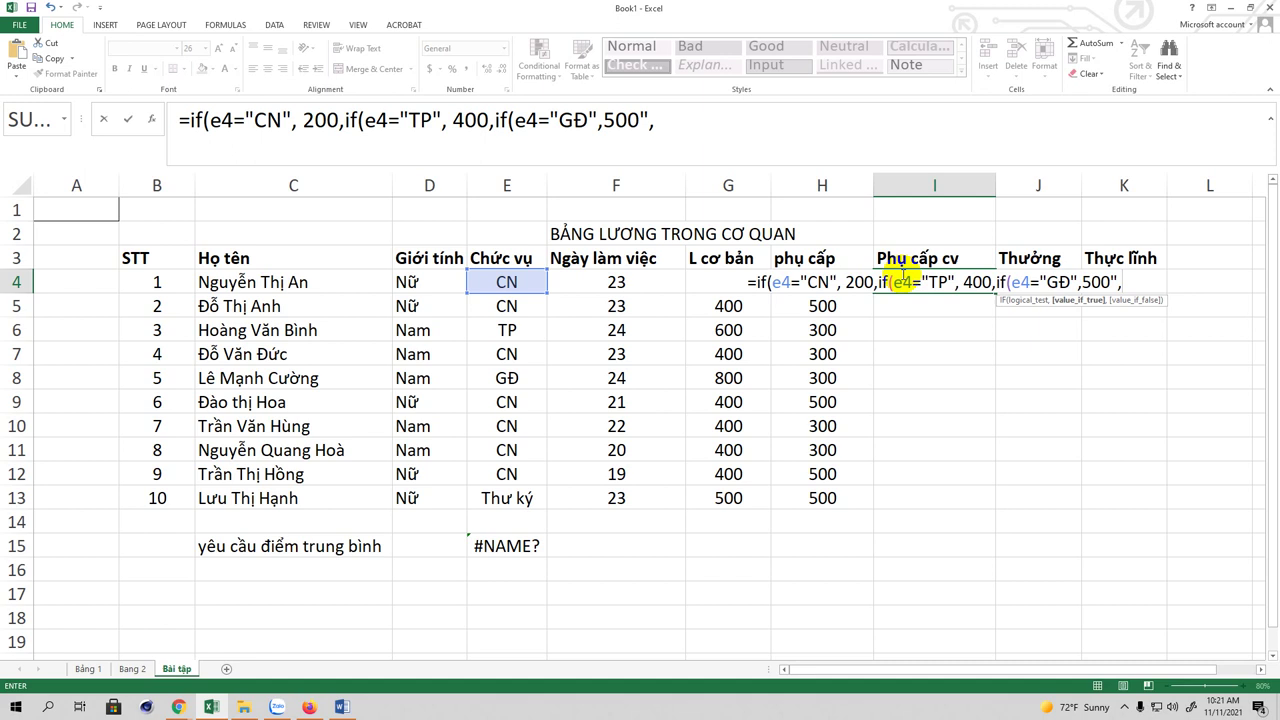
{"action": "type", "text": "300"}
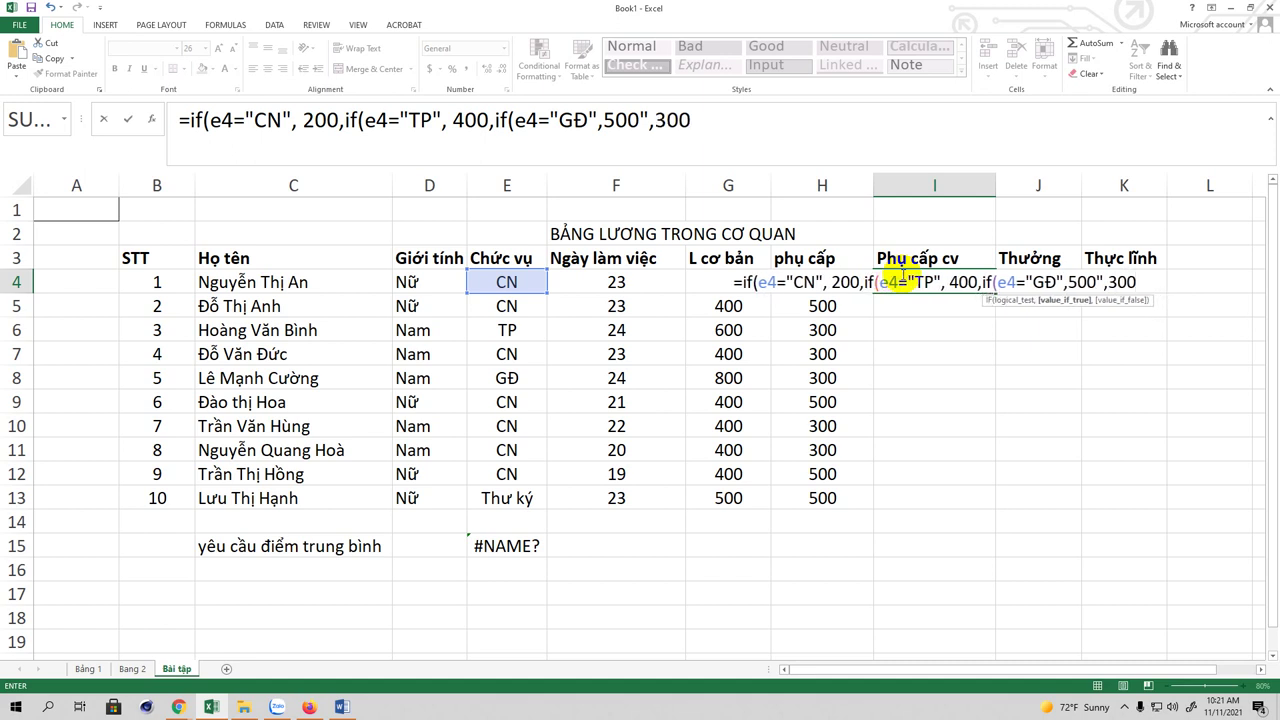
Step: Close the IF parentheses, remove the stray quote after 500, and commit I4 to show 200
{"action": "left_click", "coordinate": [711, 115]}
{"action": "type", "text": ")))"}
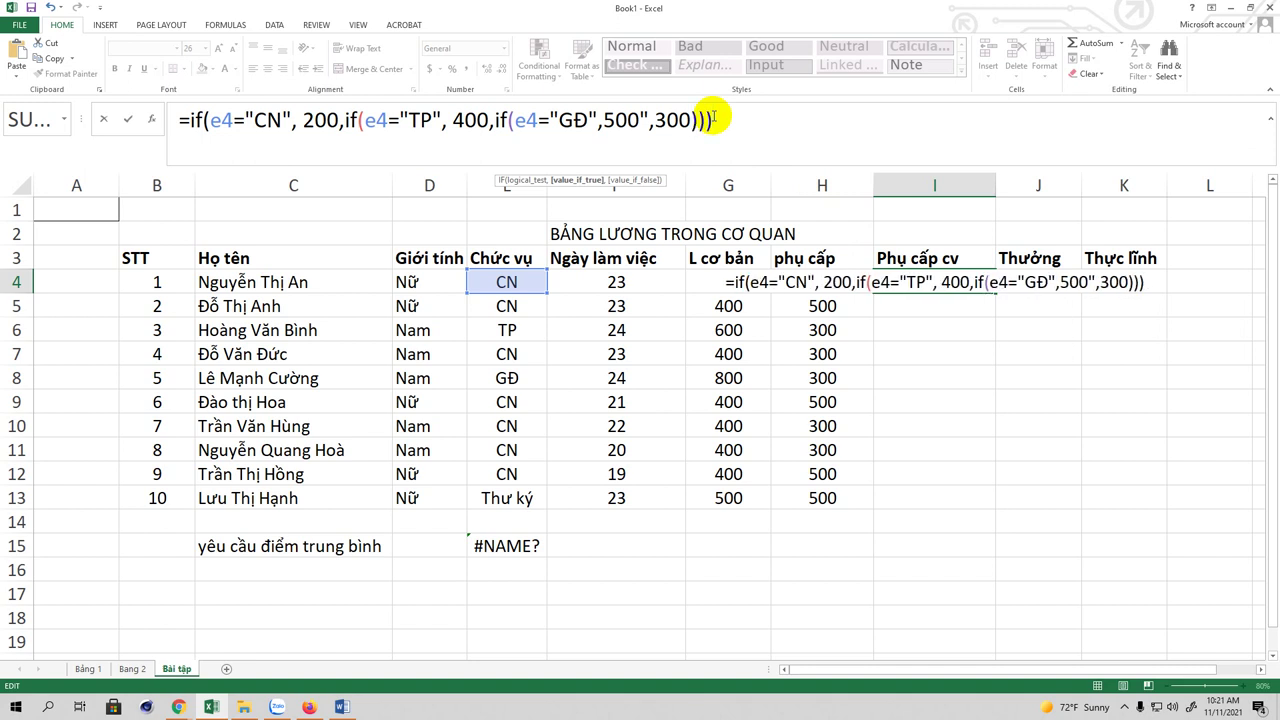
{"action": "left_click", "coordinate": [533, 136]}
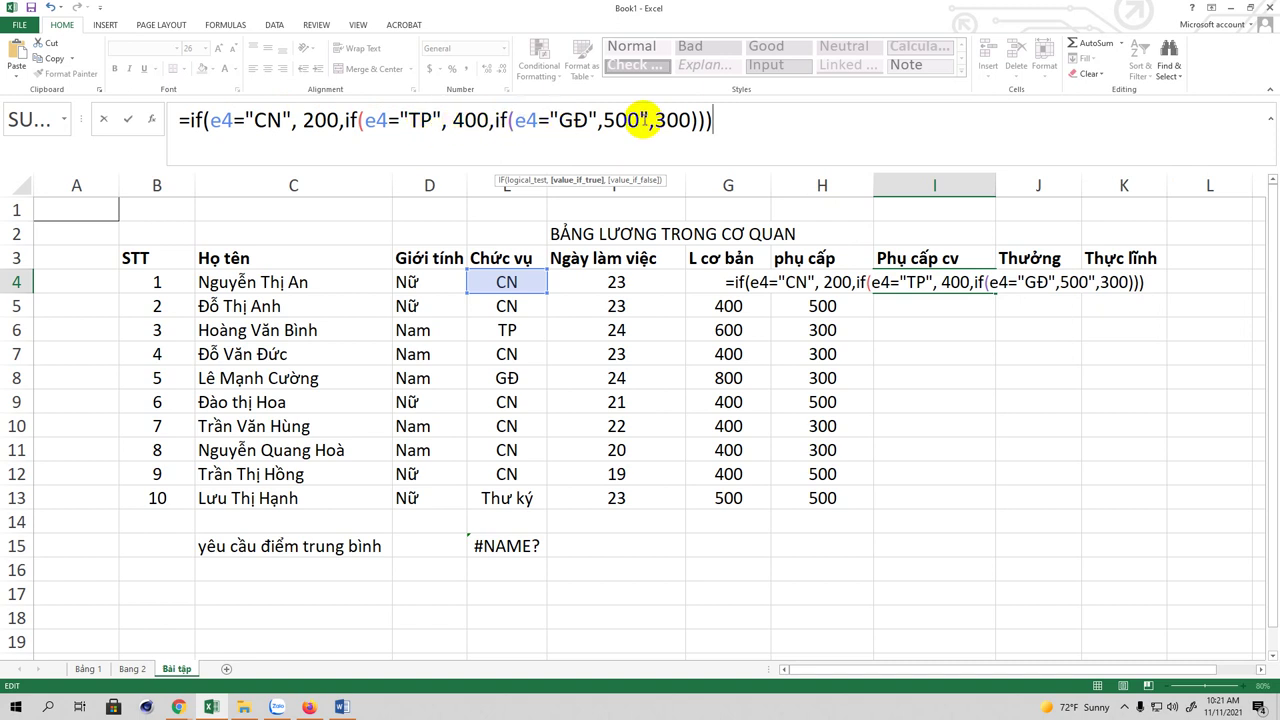
{"action": "left_click", "coordinate": [645, 118]}
{"action": "key", "text": "BackSpace"}
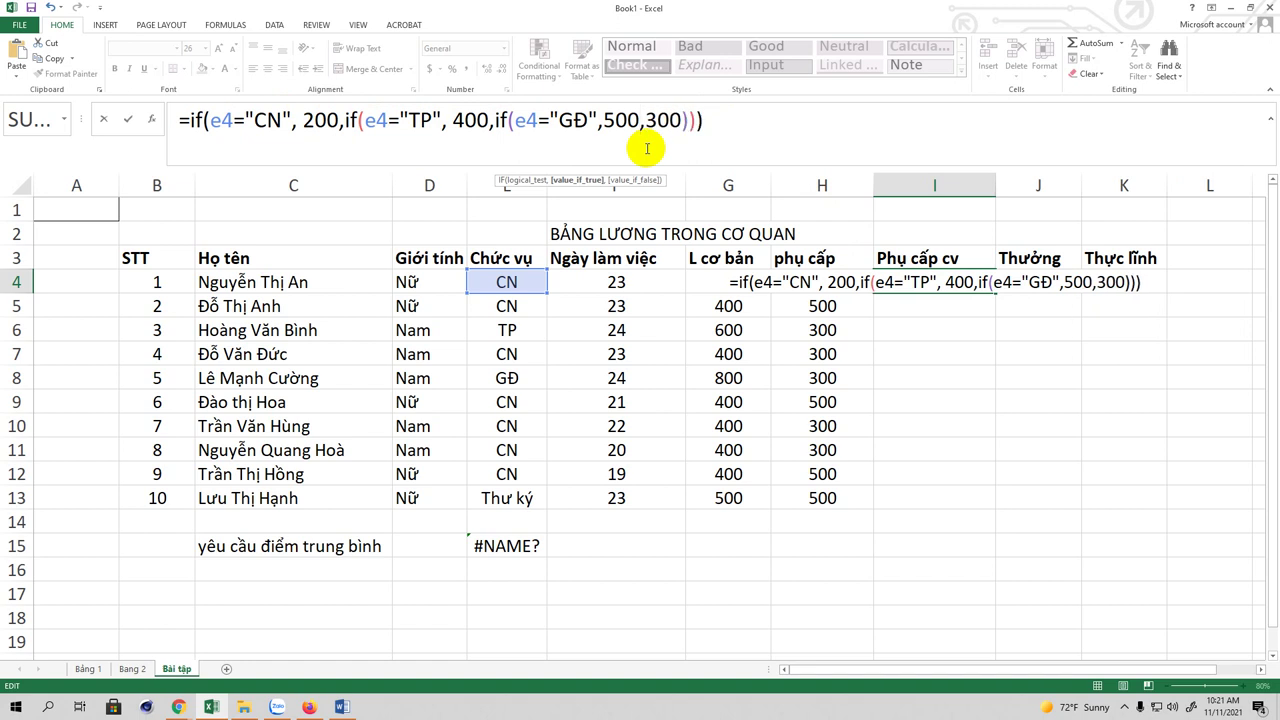
{"action": "left_click", "coordinate": [723, 121]}
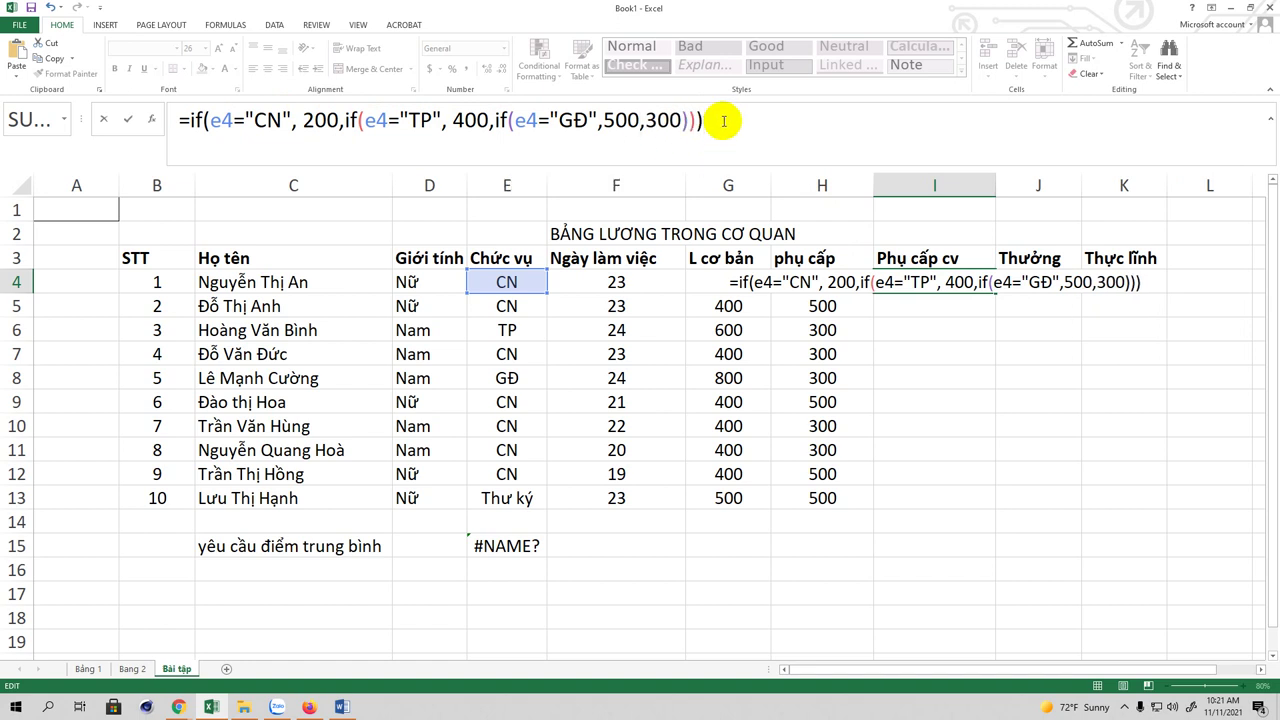
{"action": "key", "text": "Return"}
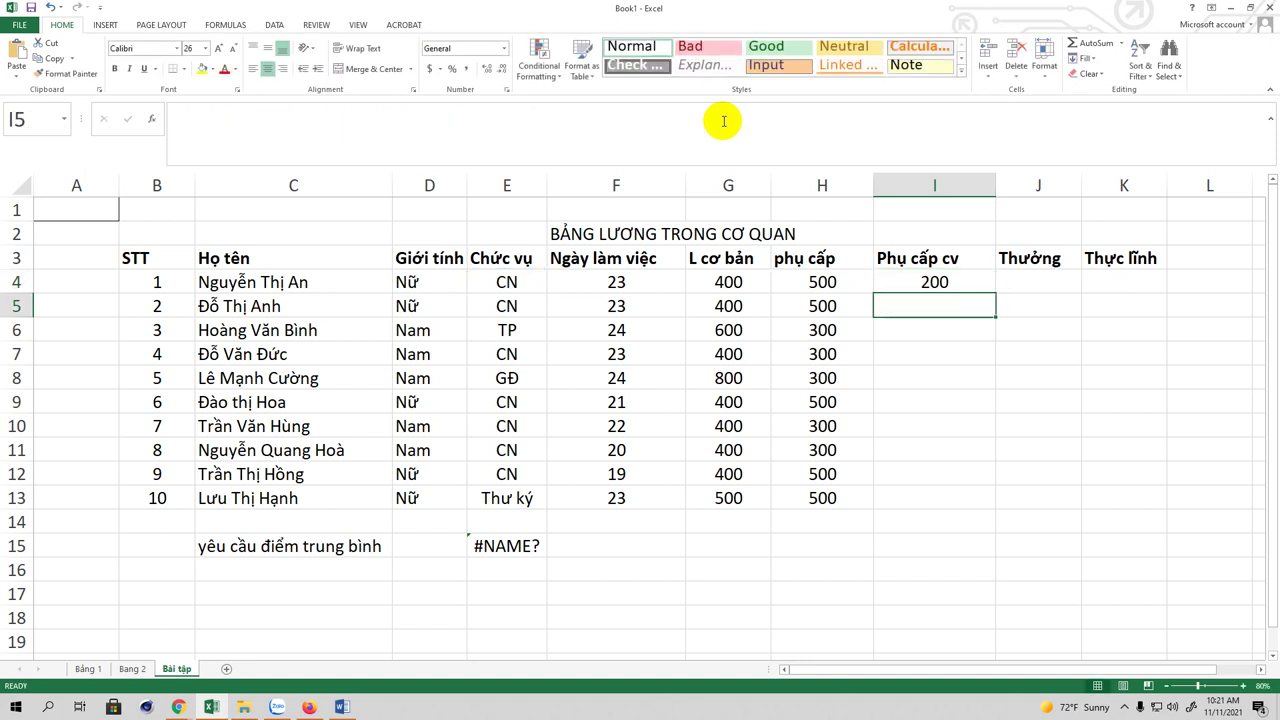
Step: Copy the I4 allowance formula down to I13 for all 10 staff
{"action": "left_click", "coordinate": [965, 286]}
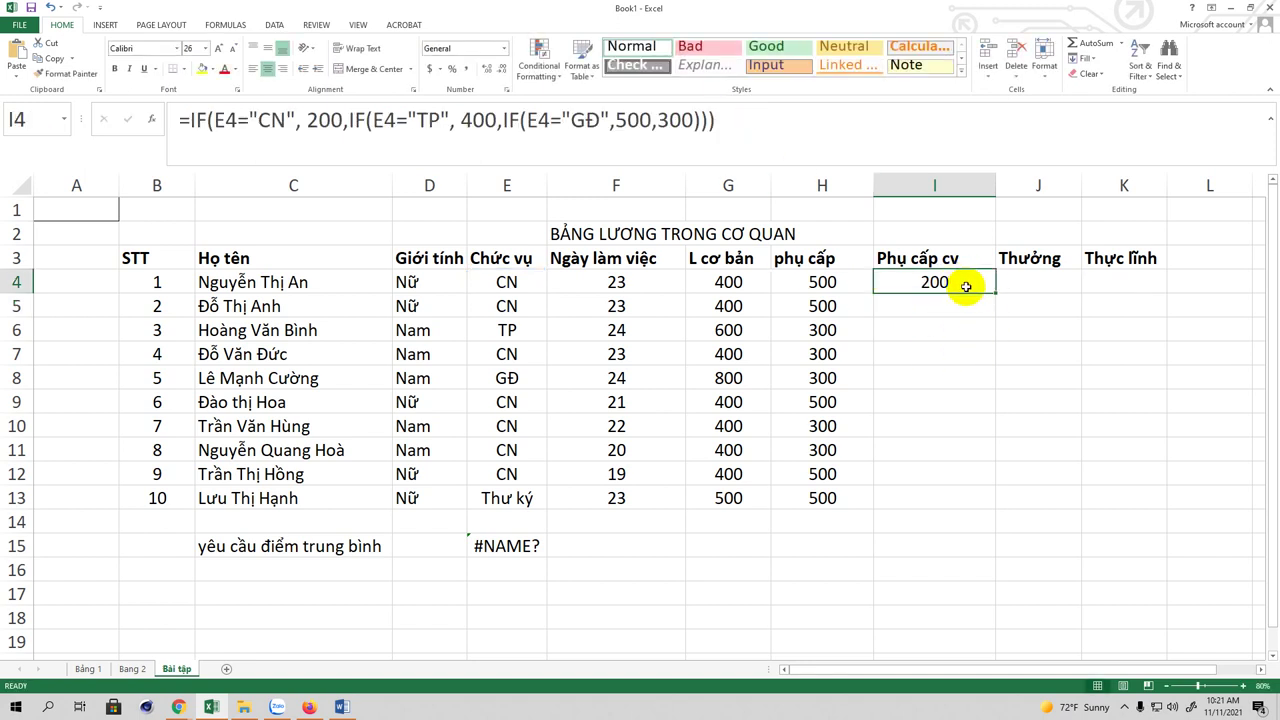
{"action": "left_click_drag", "start_coordinate": [994, 291], "coordinate": [994, 502]}
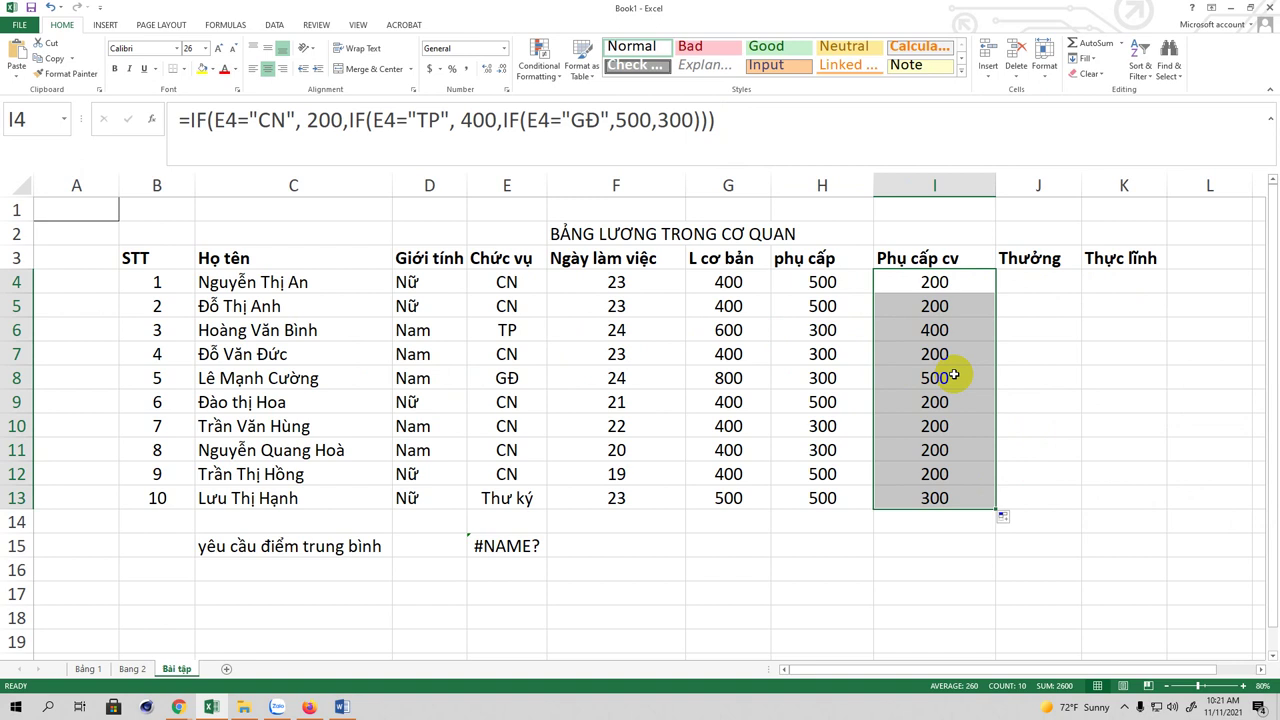
{"action": "left_click", "coordinate": [1040, 279]}
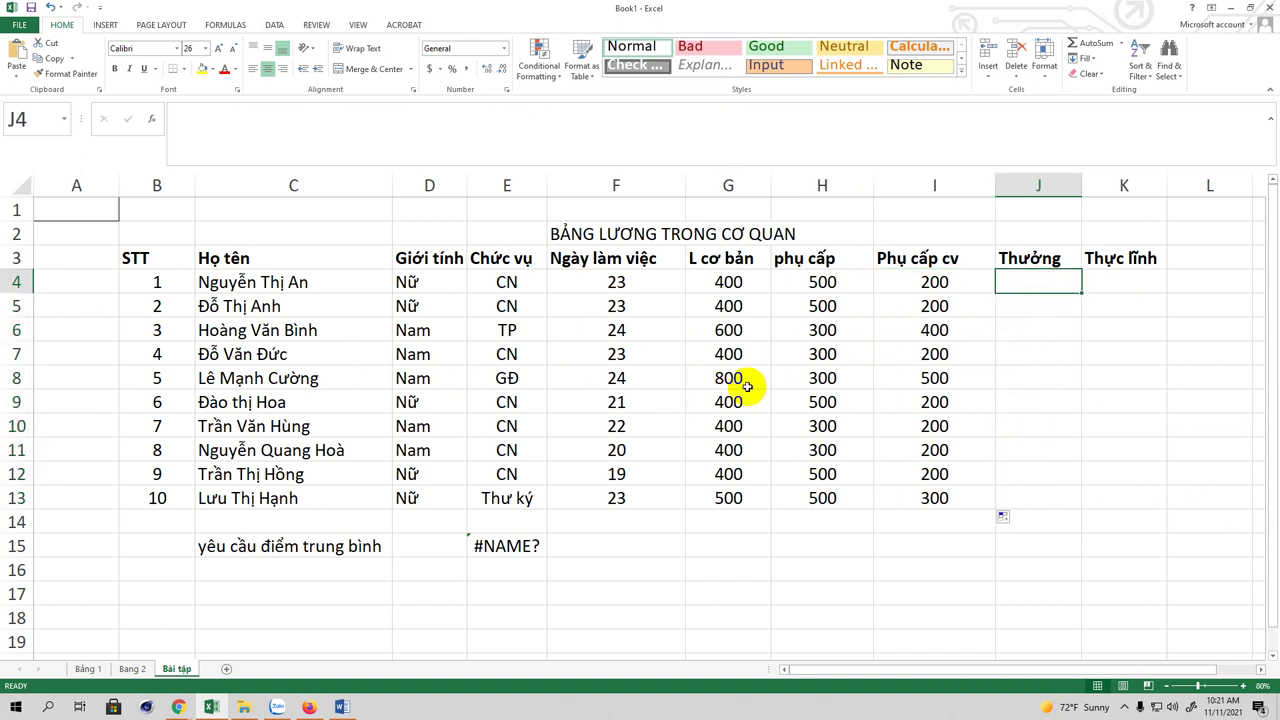
{"action": "scroll", "coordinate": [1075, 275], "scroll_direction": "down", "scroll_amount": 2}
{"action": "scroll", "coordinate": [1078, 272], "scroll_direction": "up", "scroll_amount": 2}
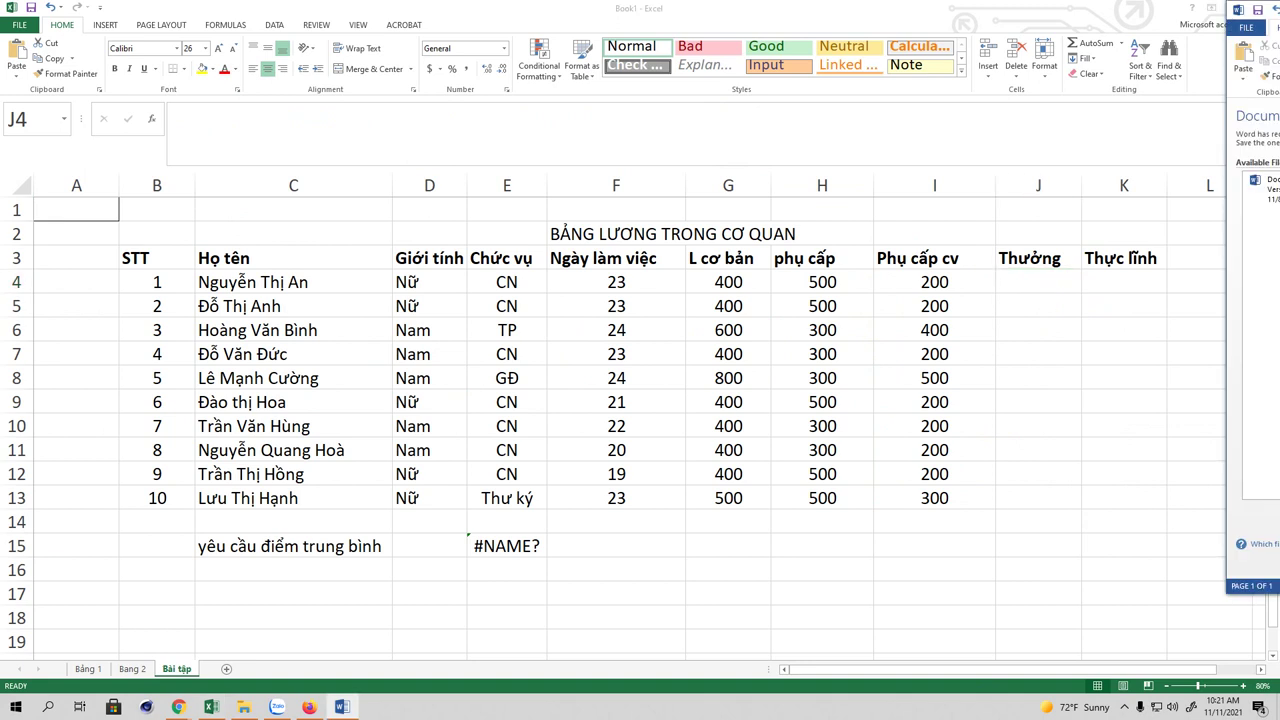
{"action": "left_click", "coordinate": [1033, 280]}
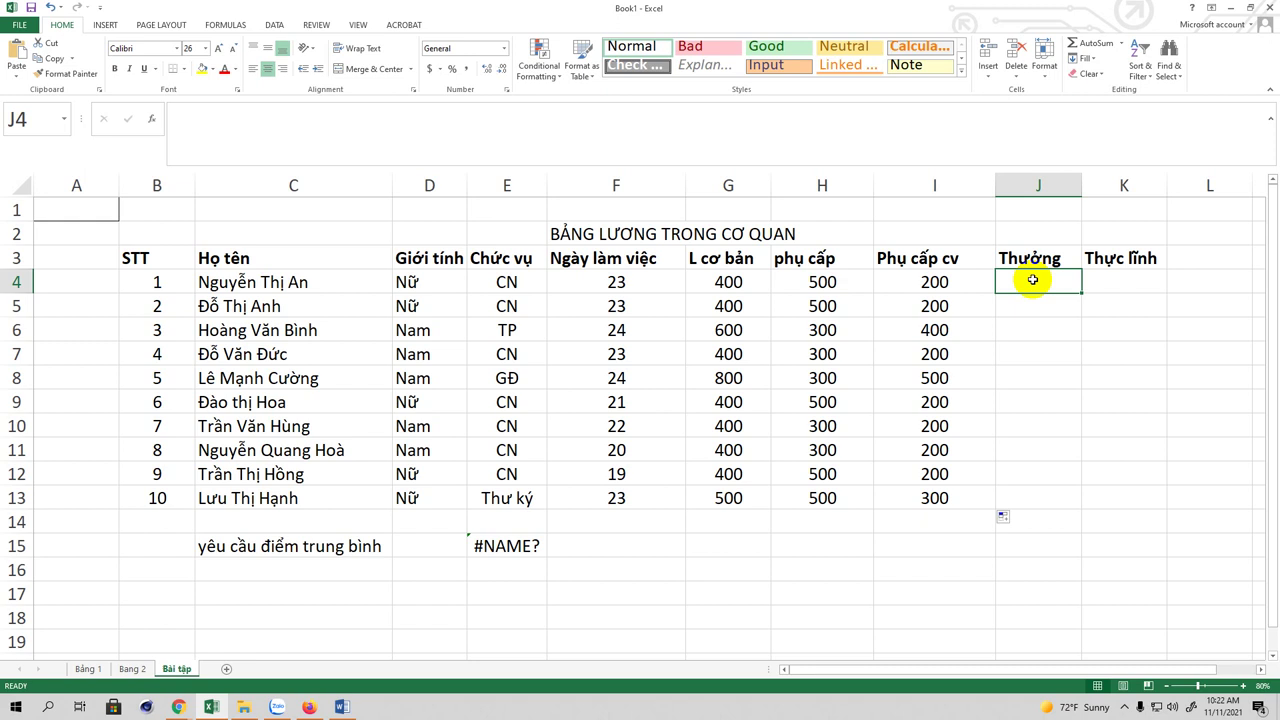
Step: Enter =IF(F4>=24,1000,IF(F4>=22,500,0)) in J4, giving a 500 bonus
{"action": "type", "text": "="}
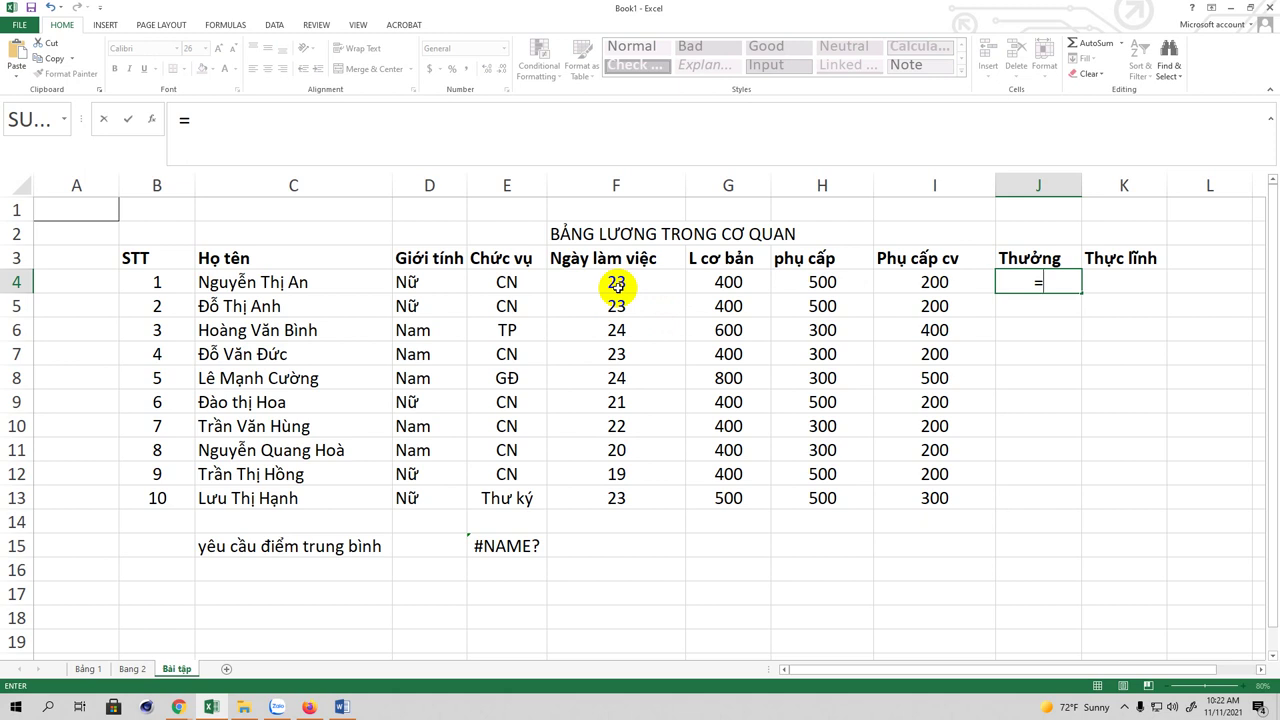
{"action": "type", "text": "if("}
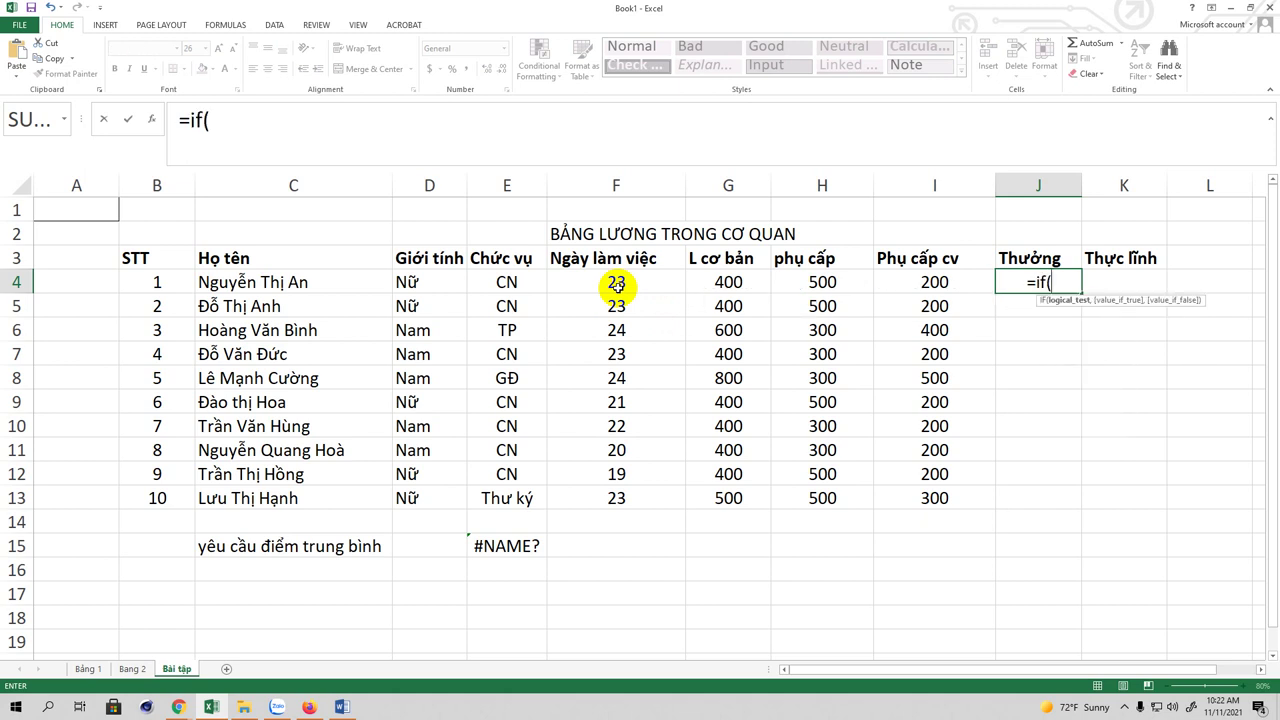
{"action": "type", "text": "f4"}
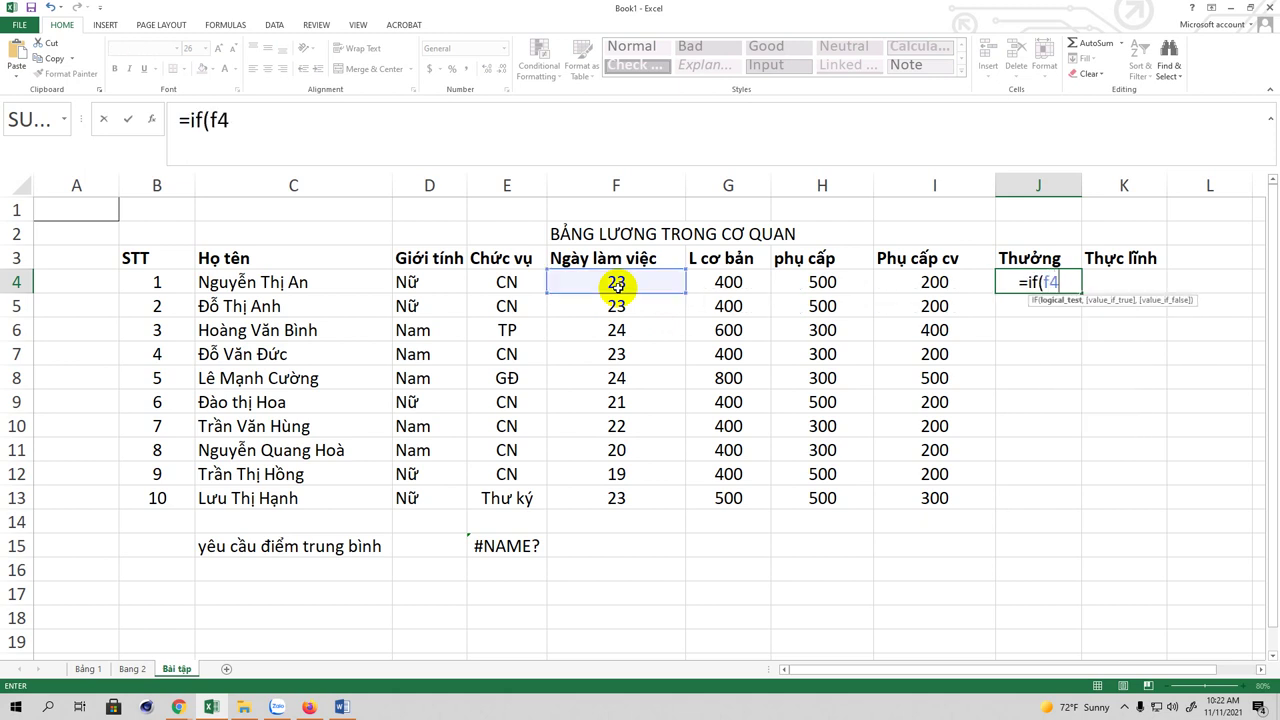
{"action": "type", "text": ">=24,"}
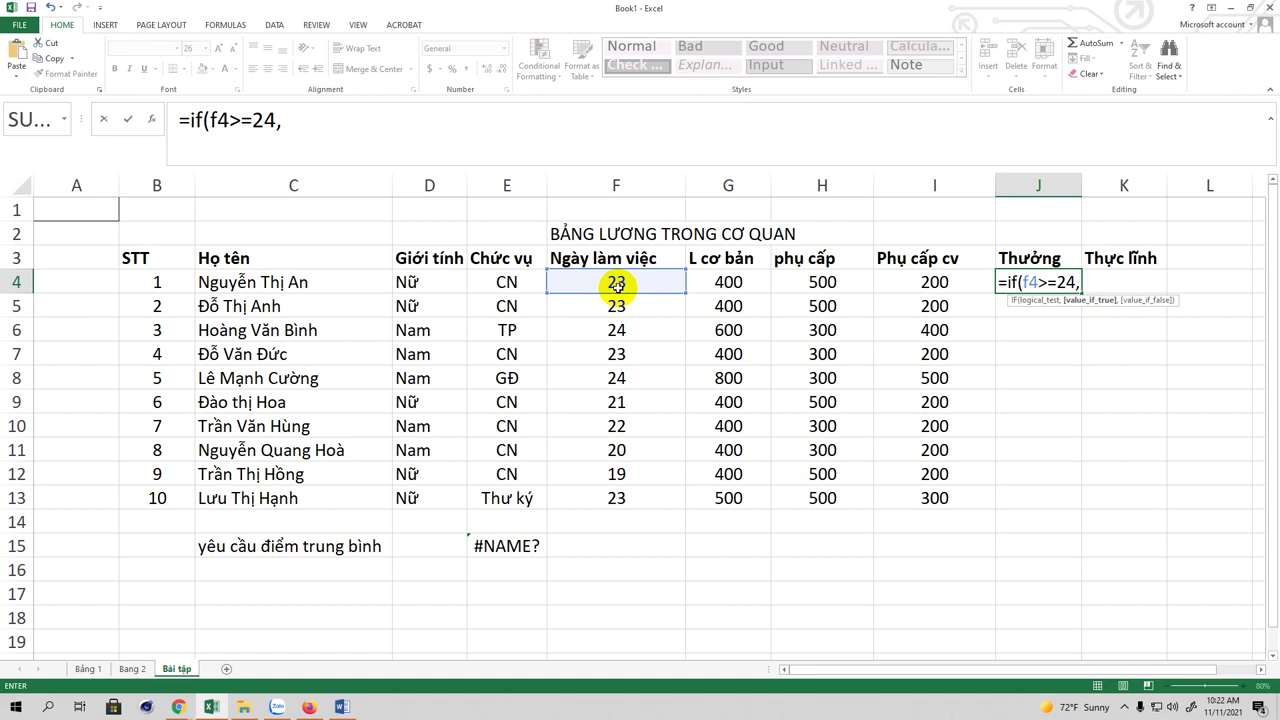
{"action": "type", "text": "1000"}
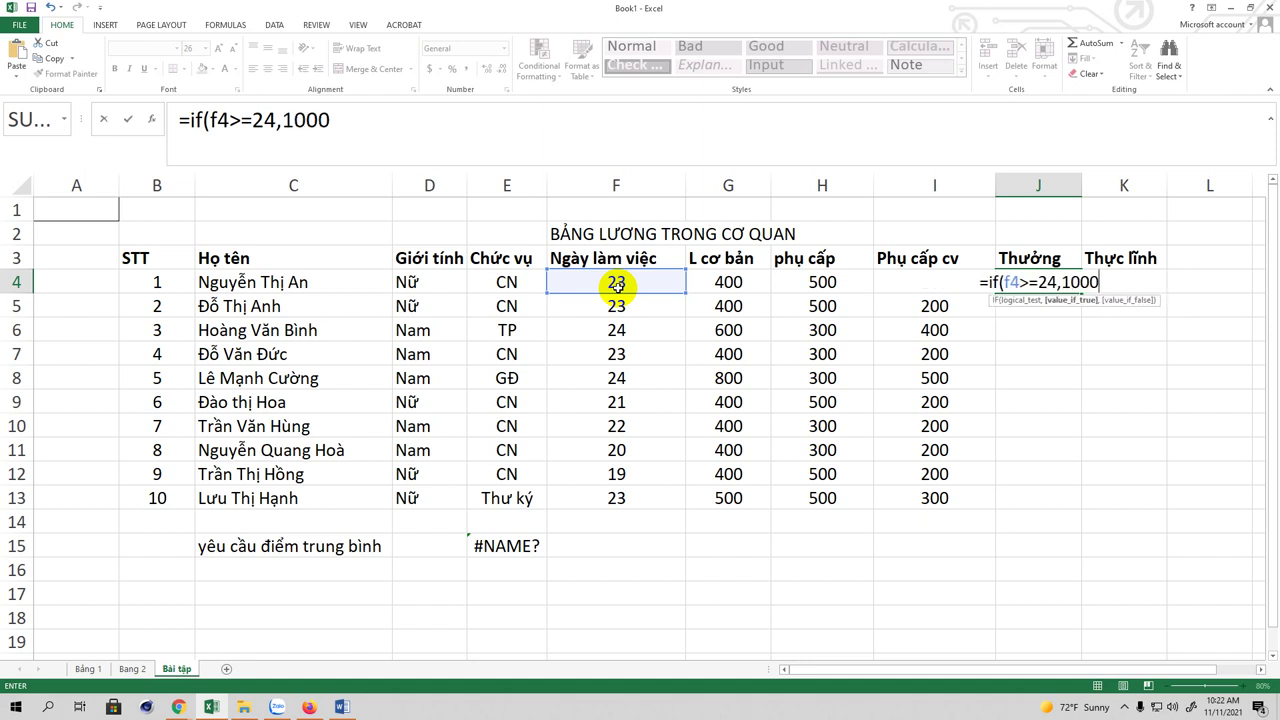
{"action": "type", "text": ","}
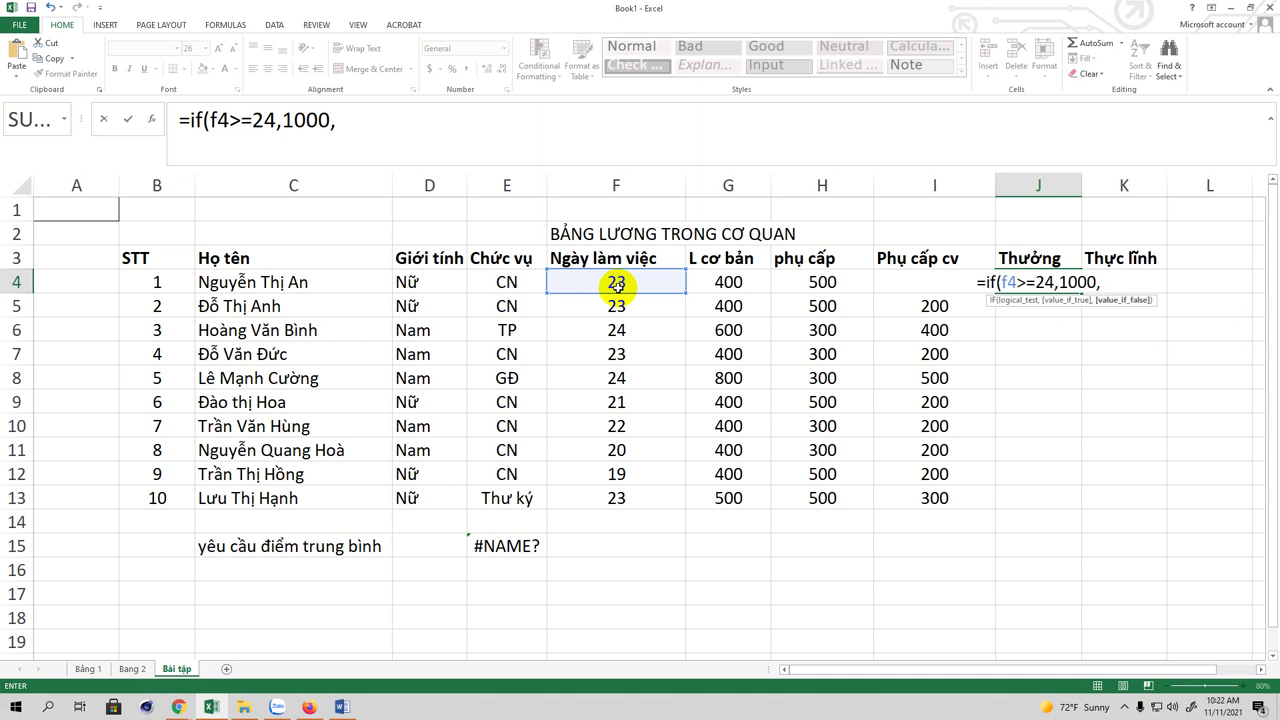
{"action": "type", "text": "i"}
{"action": "key", "text": "BackSpace"}
{"action": "type", "text": "if"}
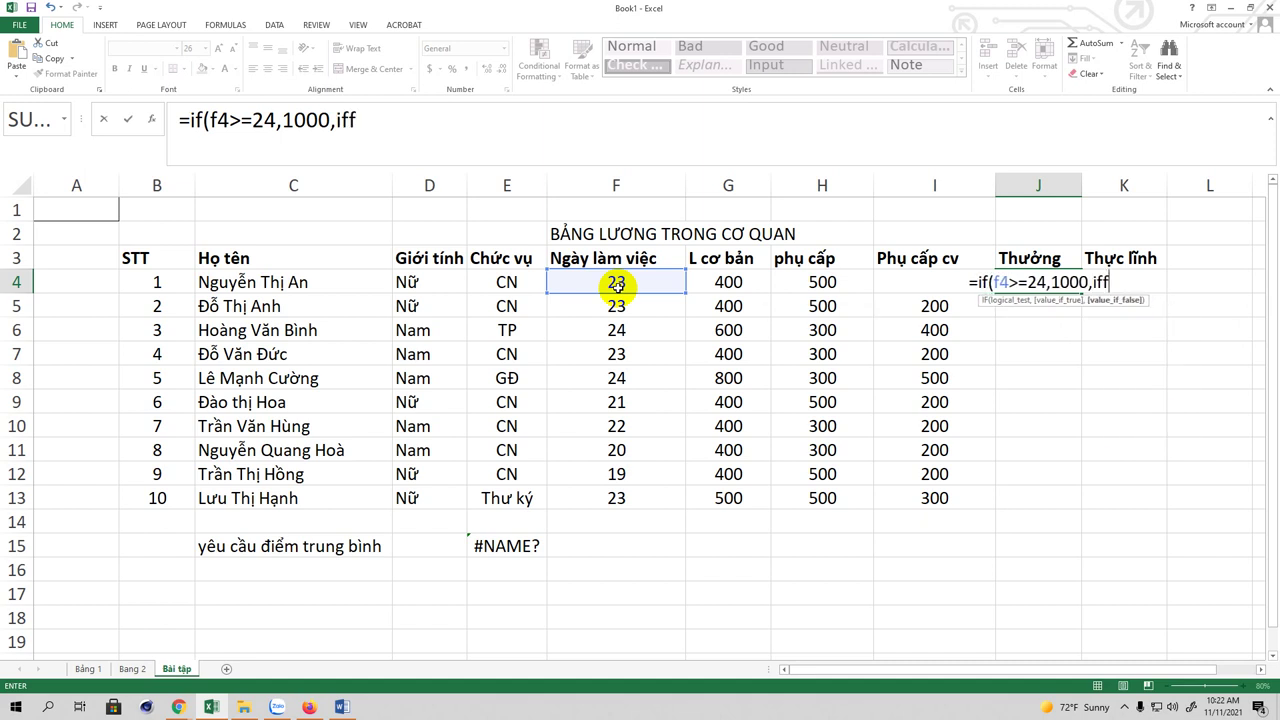
{"action": "type", "text": "("}
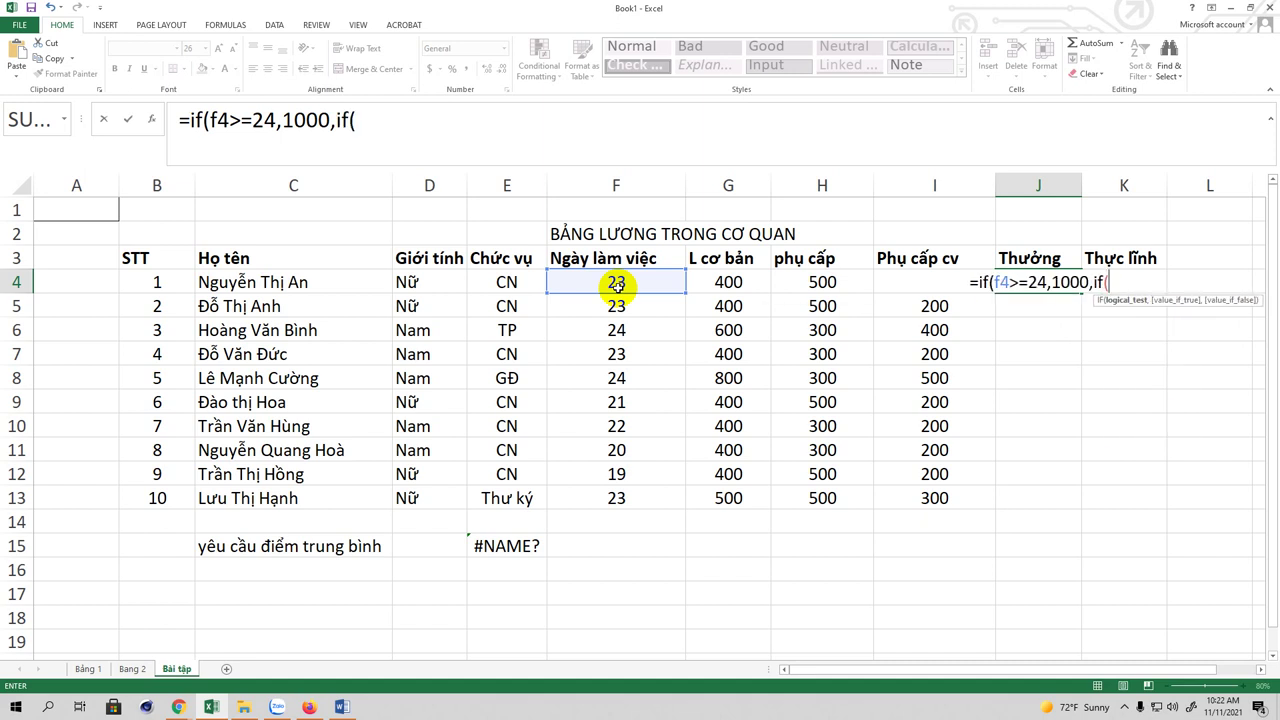
{"action": "type", "text": "f4"}
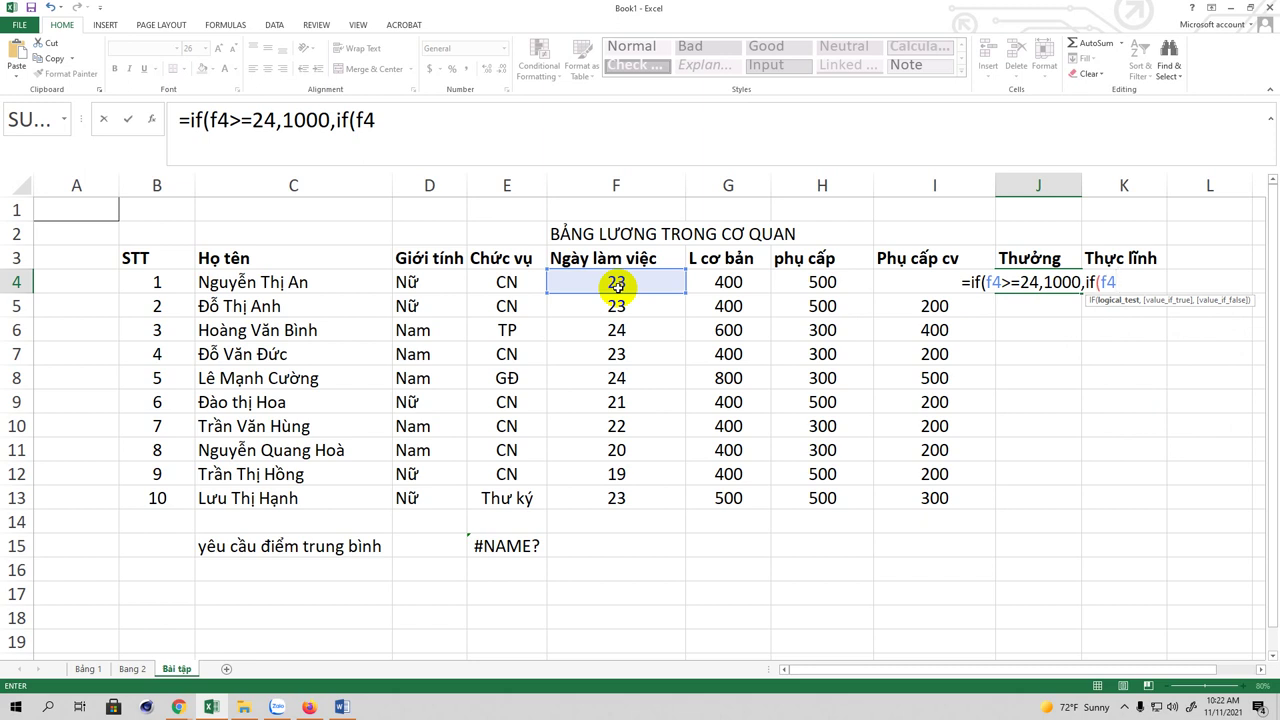
{"action": "type", "text": ">="}
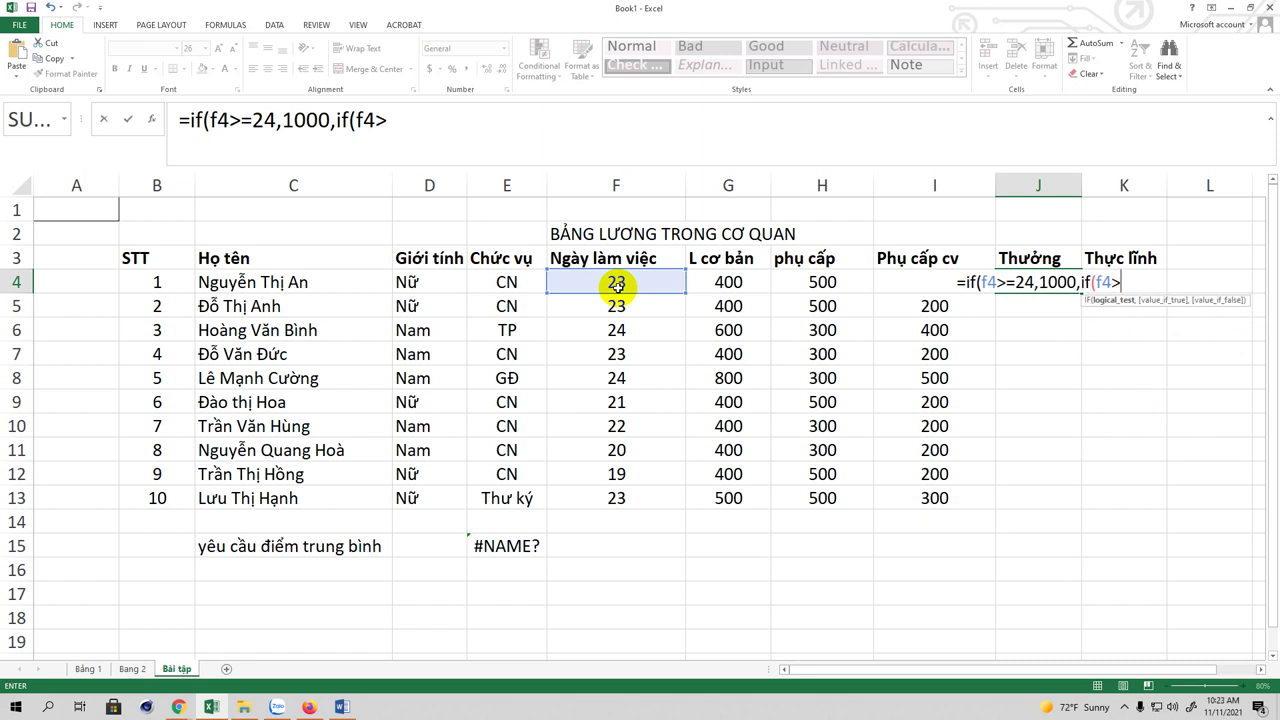
{"action": "type", "text": "22"}
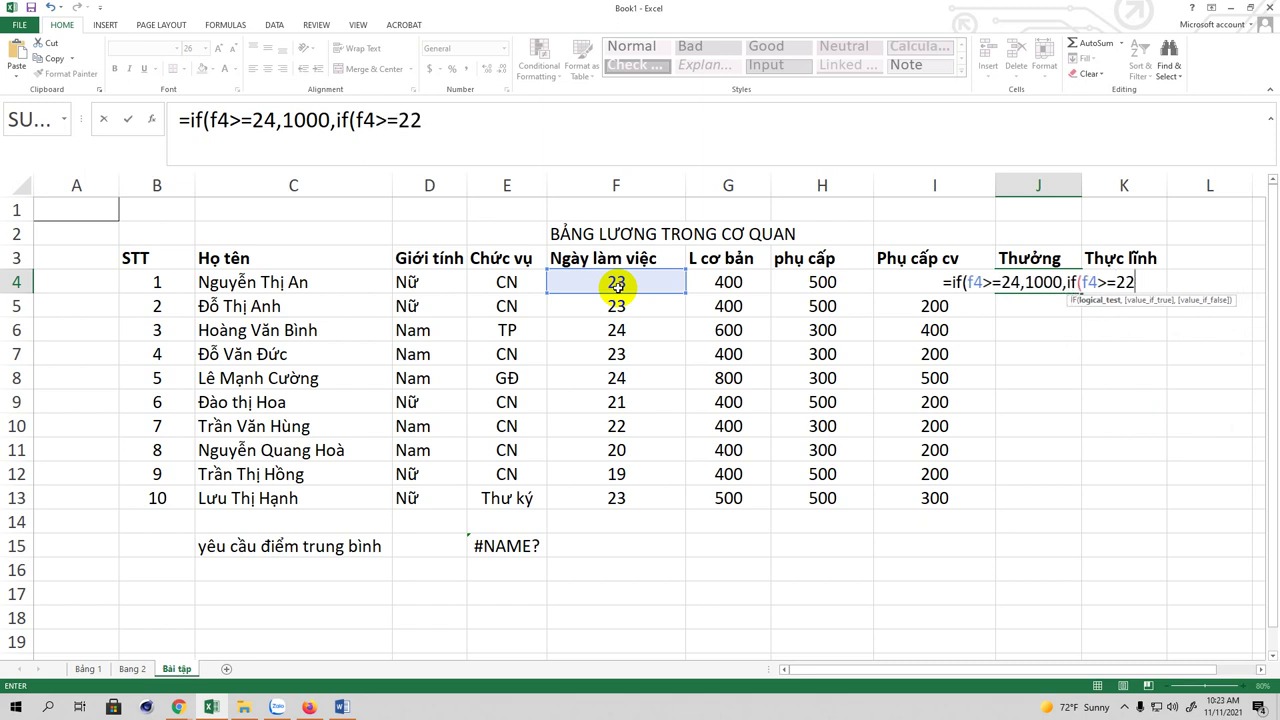
{"action": "type", "text": ","}
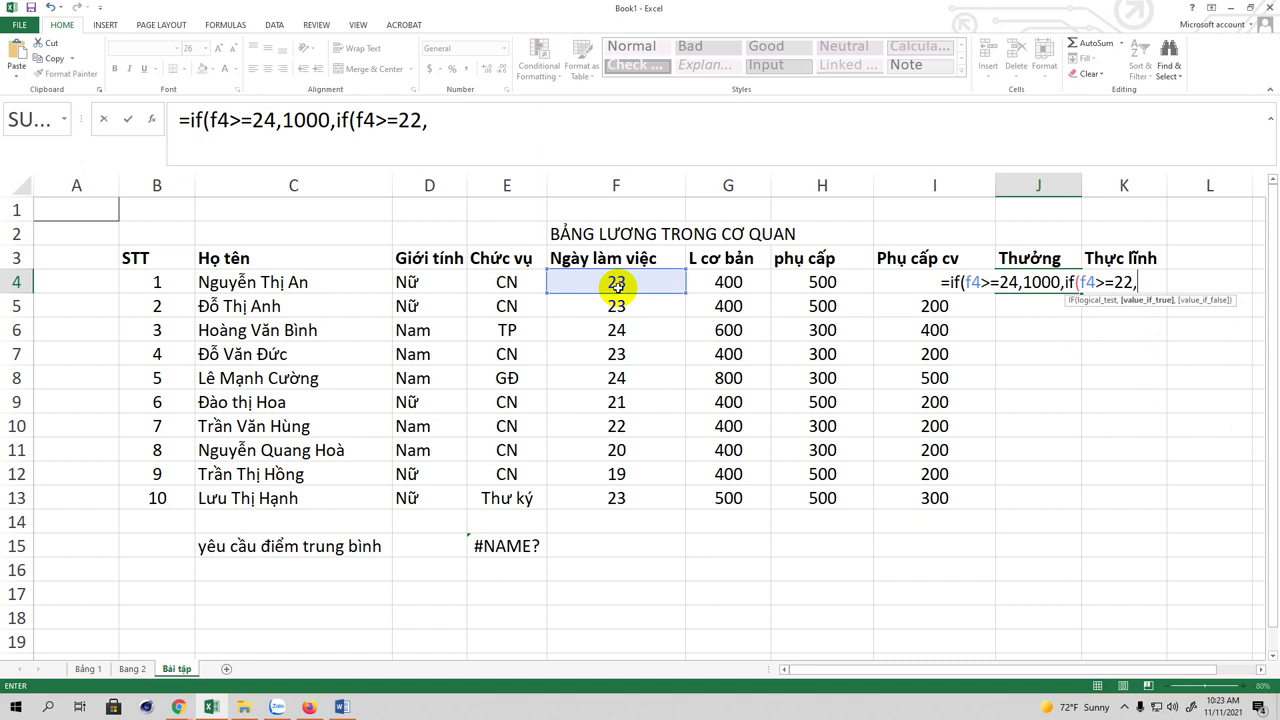
{"action": "type", "text": "500"}
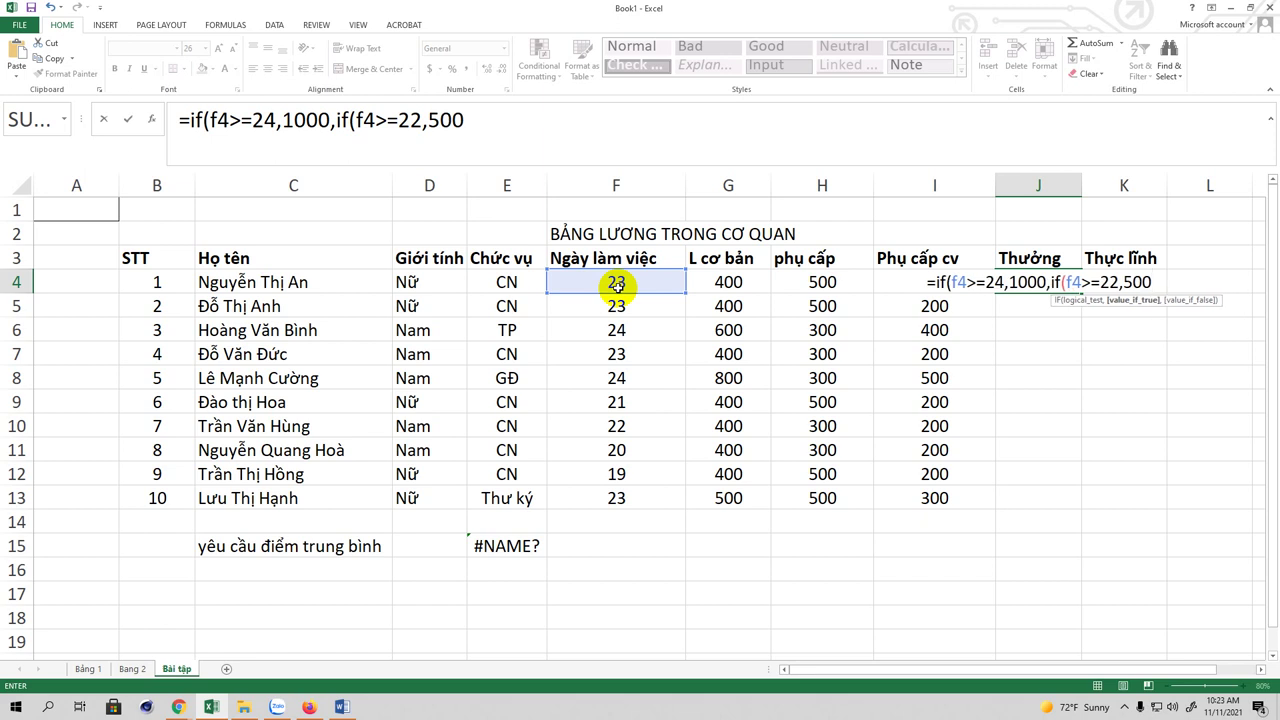
{"action": "type", "text": ","}
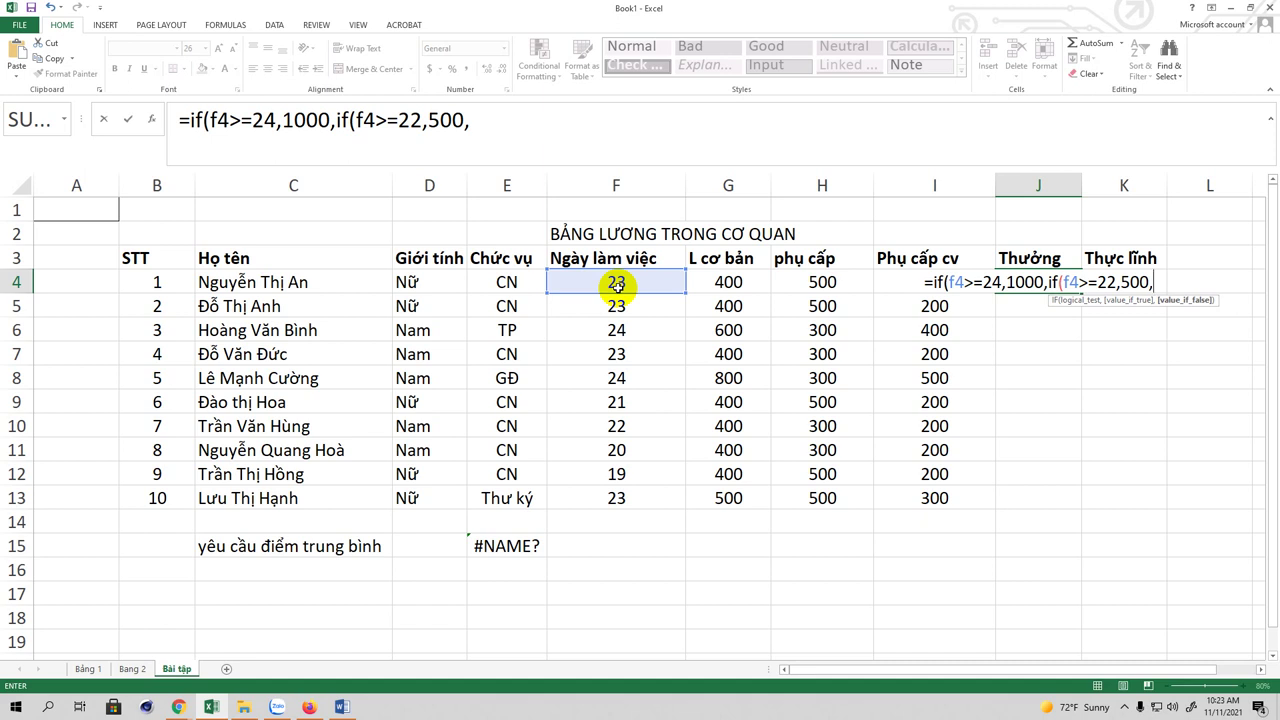
{"action": "type", "text": "0"}
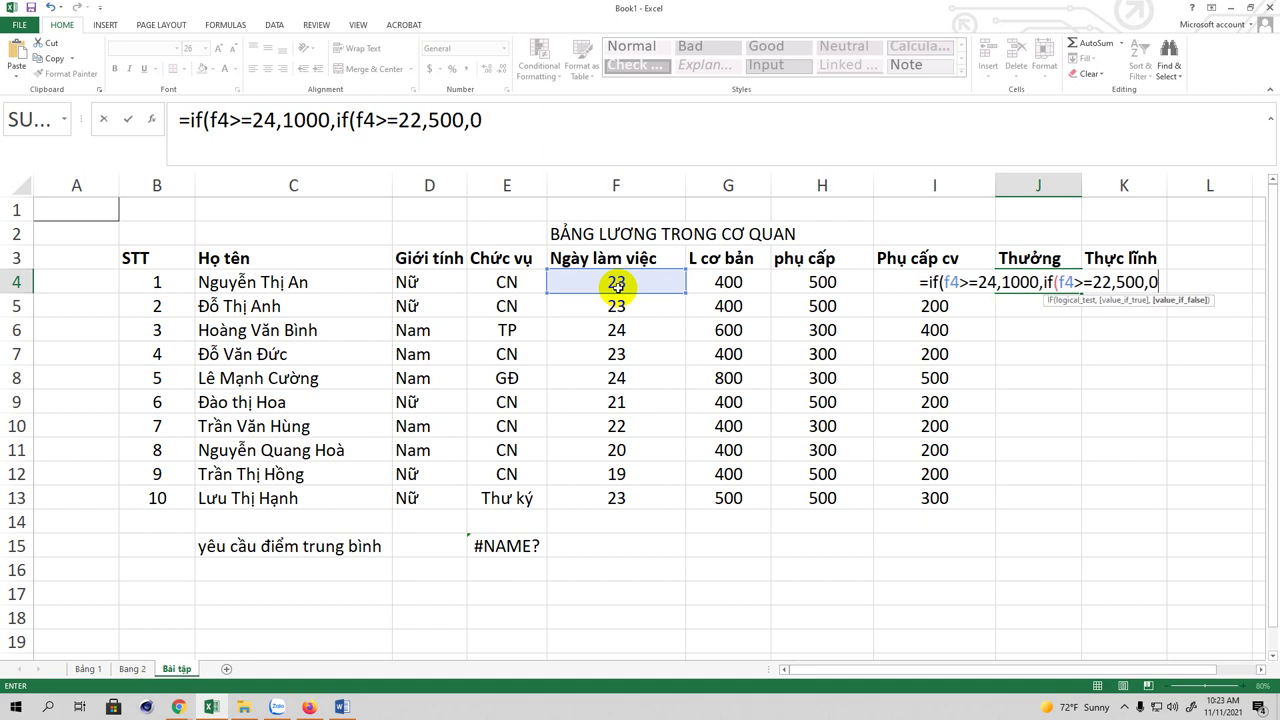
{"action": "type", "text": "))"}
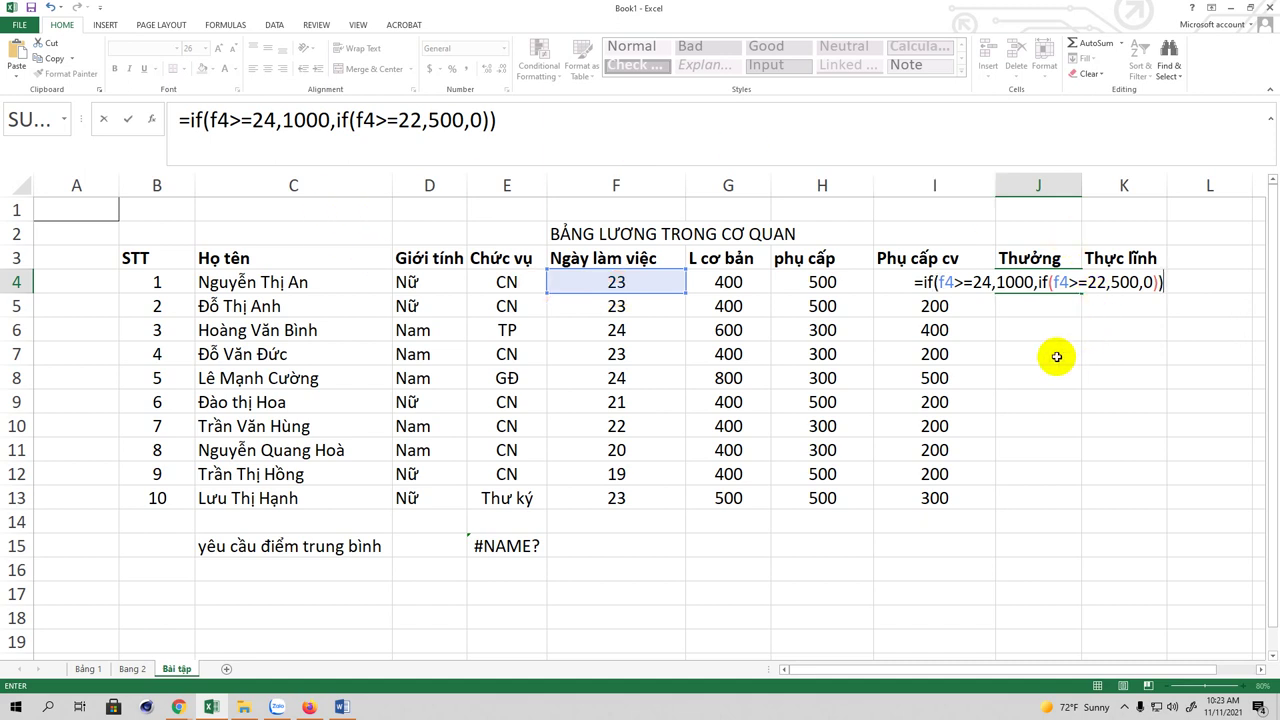
{"action": "left_click", "coordinate": [544, 116]}
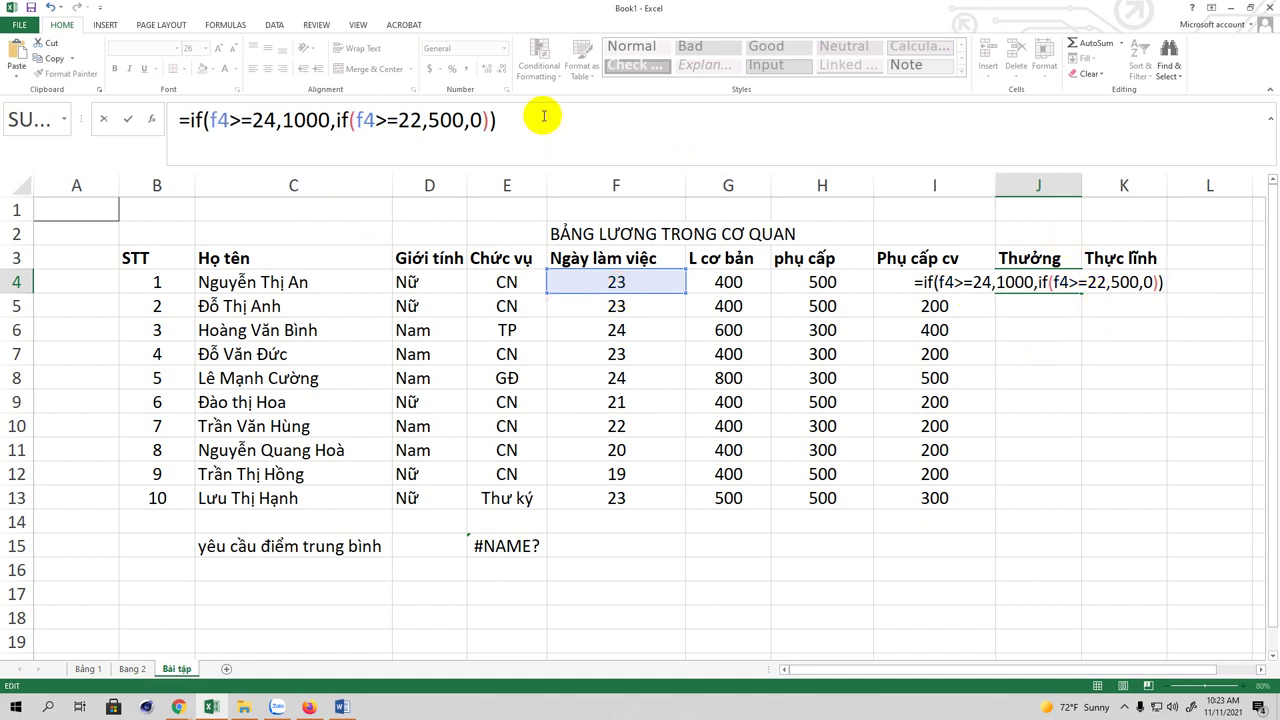
{"action": "key", "text": "Return"}
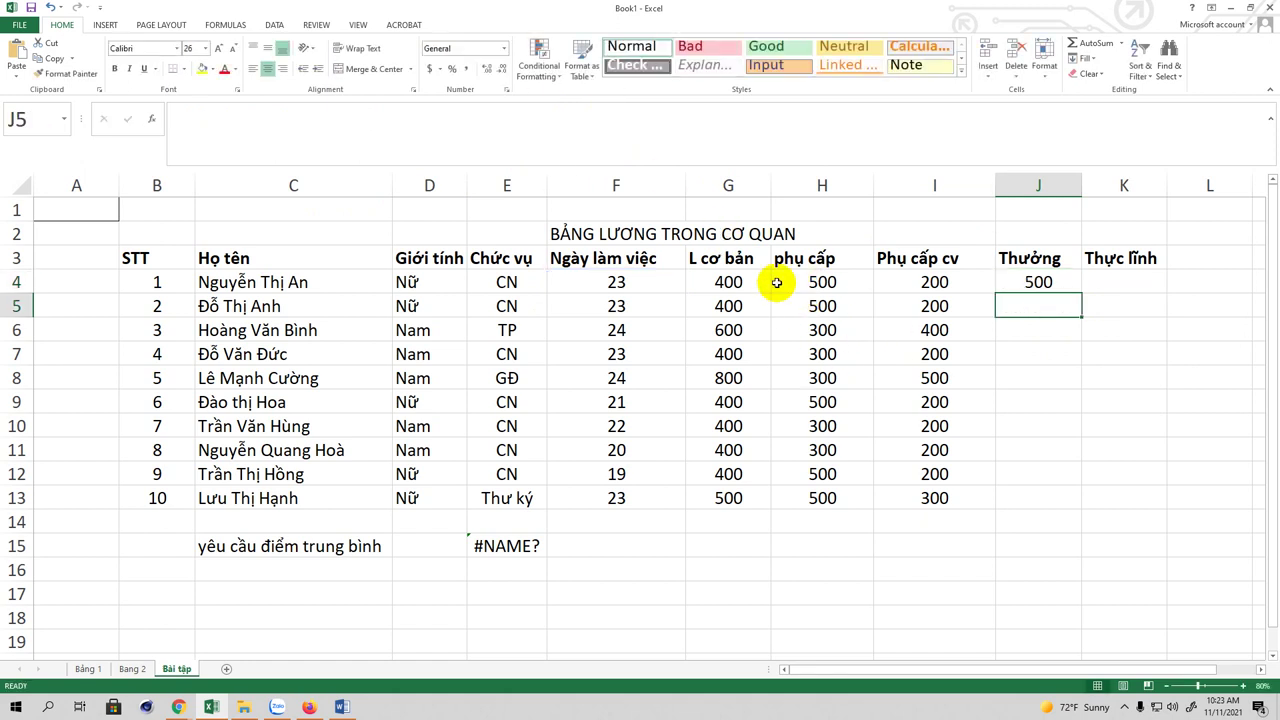
Step: Fill the bonus formula down to J13 and change F11's working days from 20 to 25
{"action": "left_click", "coordinate": [1043, 283]}
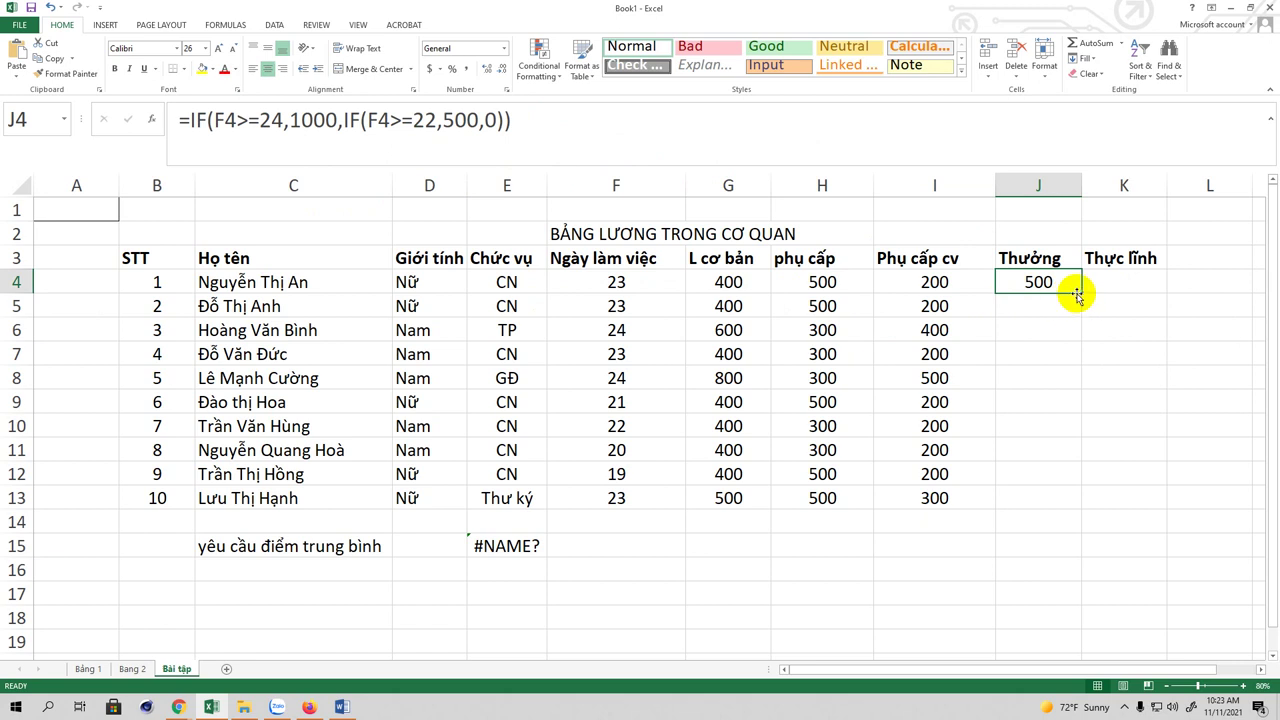
{"action": "left_click_drag", "start_coordinate": [1080, 290], "coordinate": [1078, 503]}
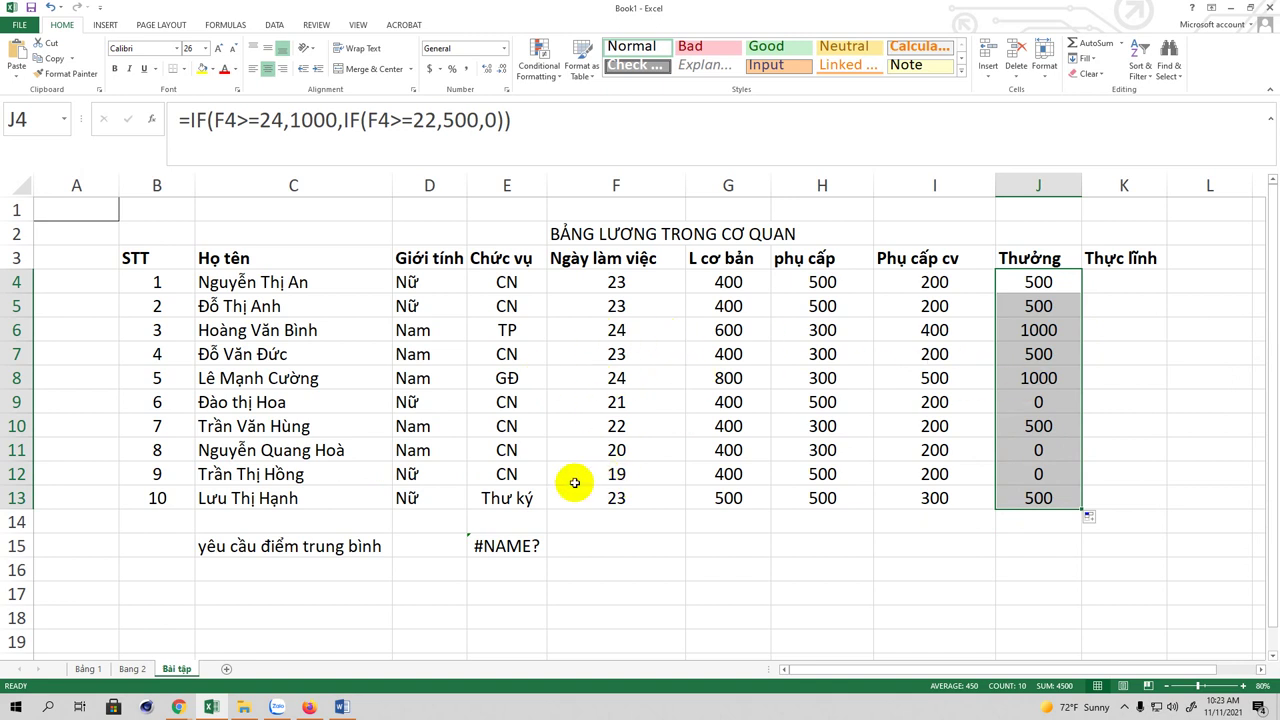
{"action": "left_click", "coordinate": [620, 451]}
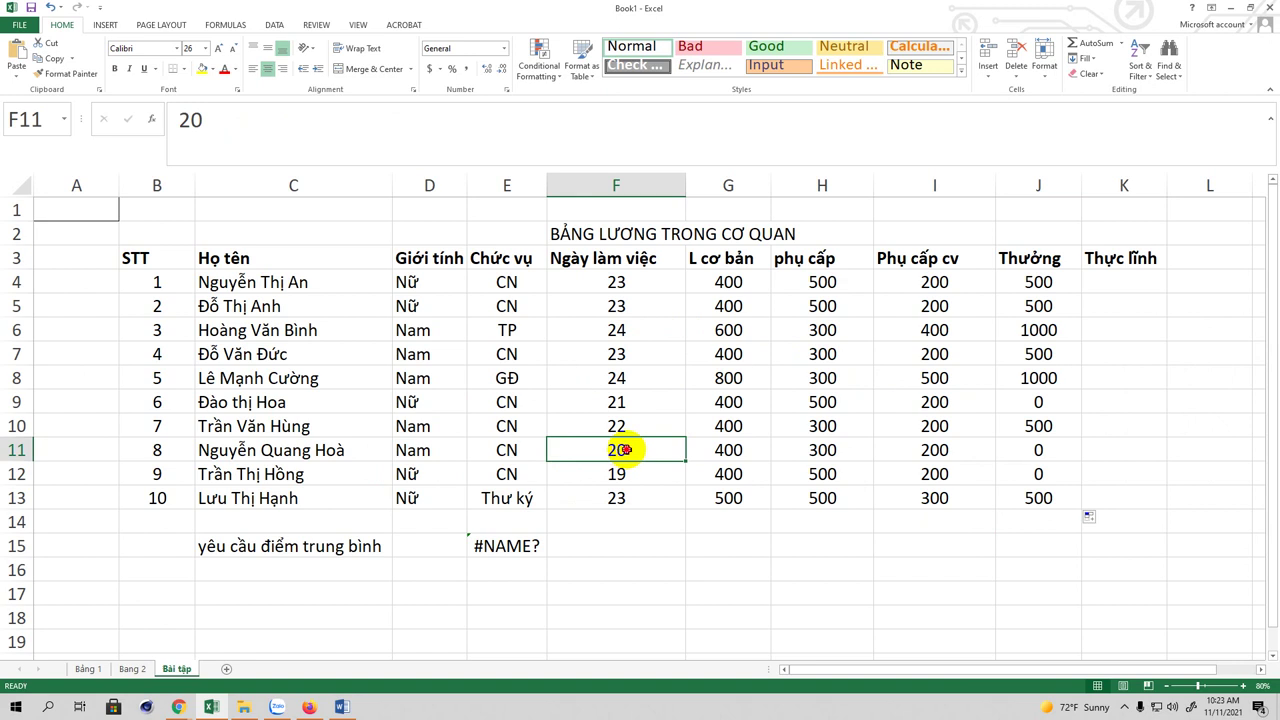
{"action": "double_click", "coordinate": [640, 450]}
{"action": "key", "text": "BackSpace"}
{"action": "type", "text": "5"}
{"action": "key", "text": "Return"}
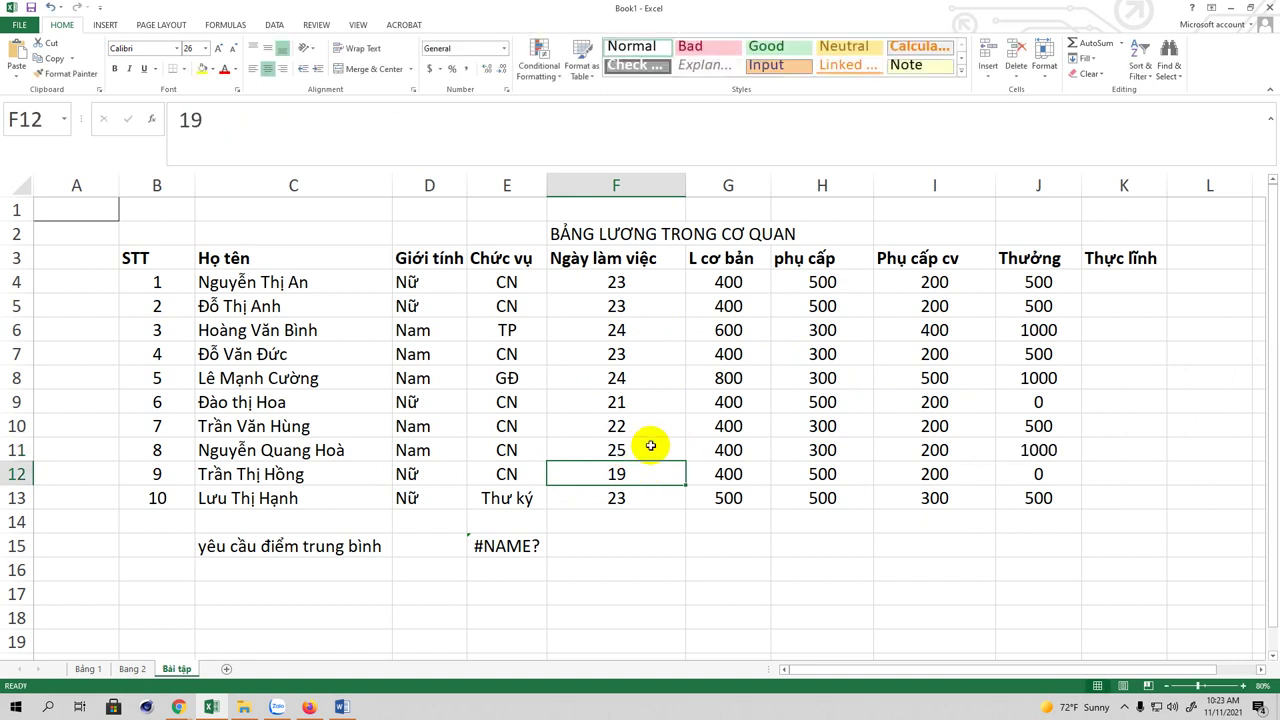
{"action": "left_click", "coordinate": [1036, 453]}
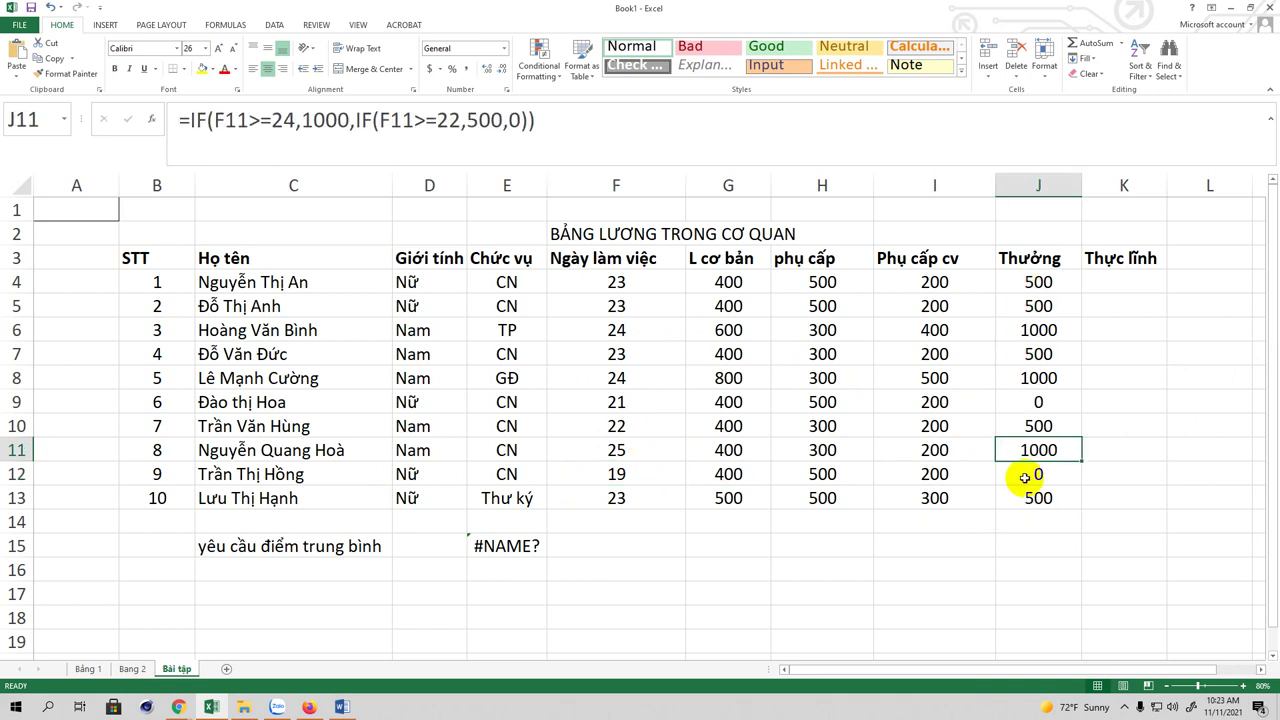
{"action": "left_click", "coordinate": [1119, 282]}
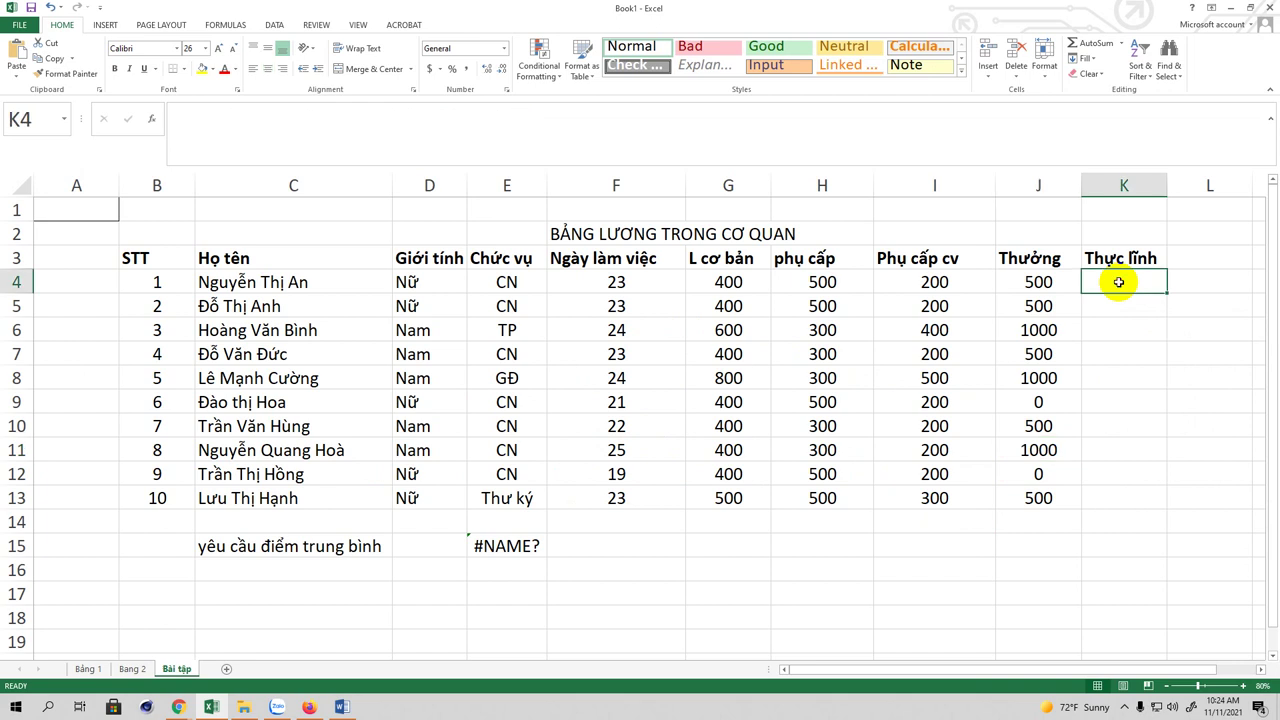
Step: Enter =F4*G4+H4+I4+J4 in K4 for the first take-home total of 10400
{"action": "type", "text": "="}
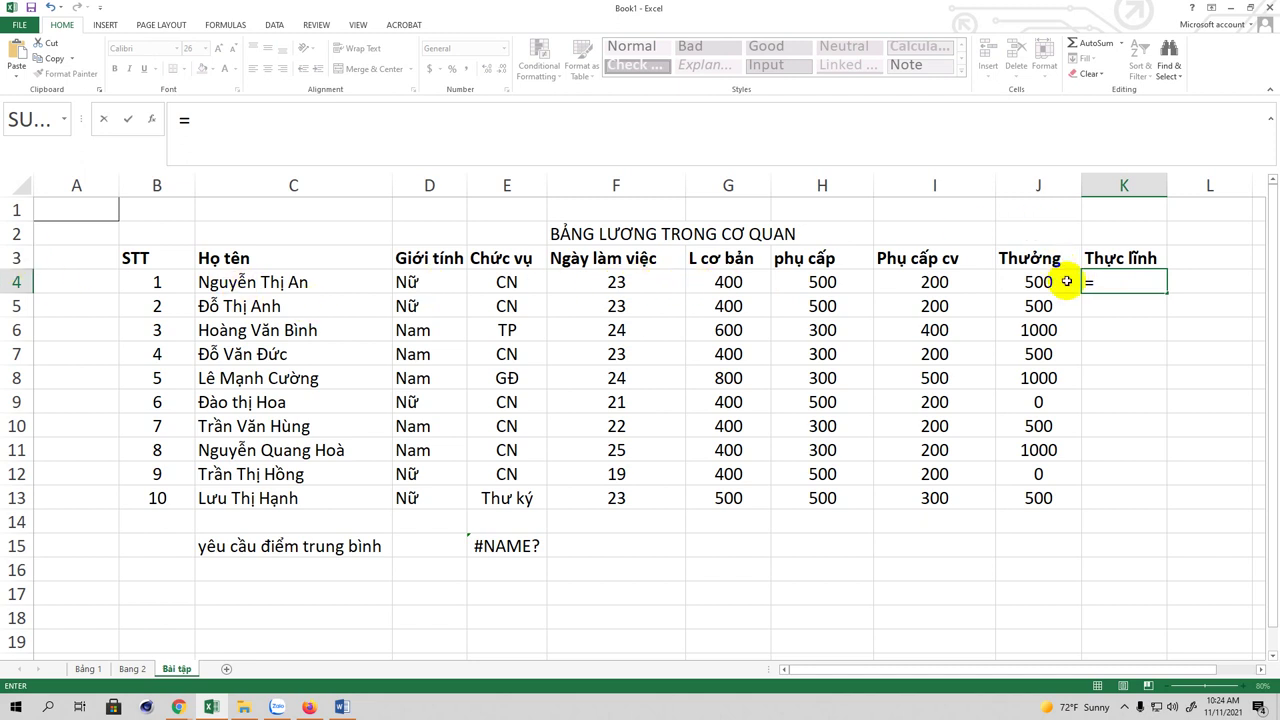
{"action": "type", "text": "f4"}
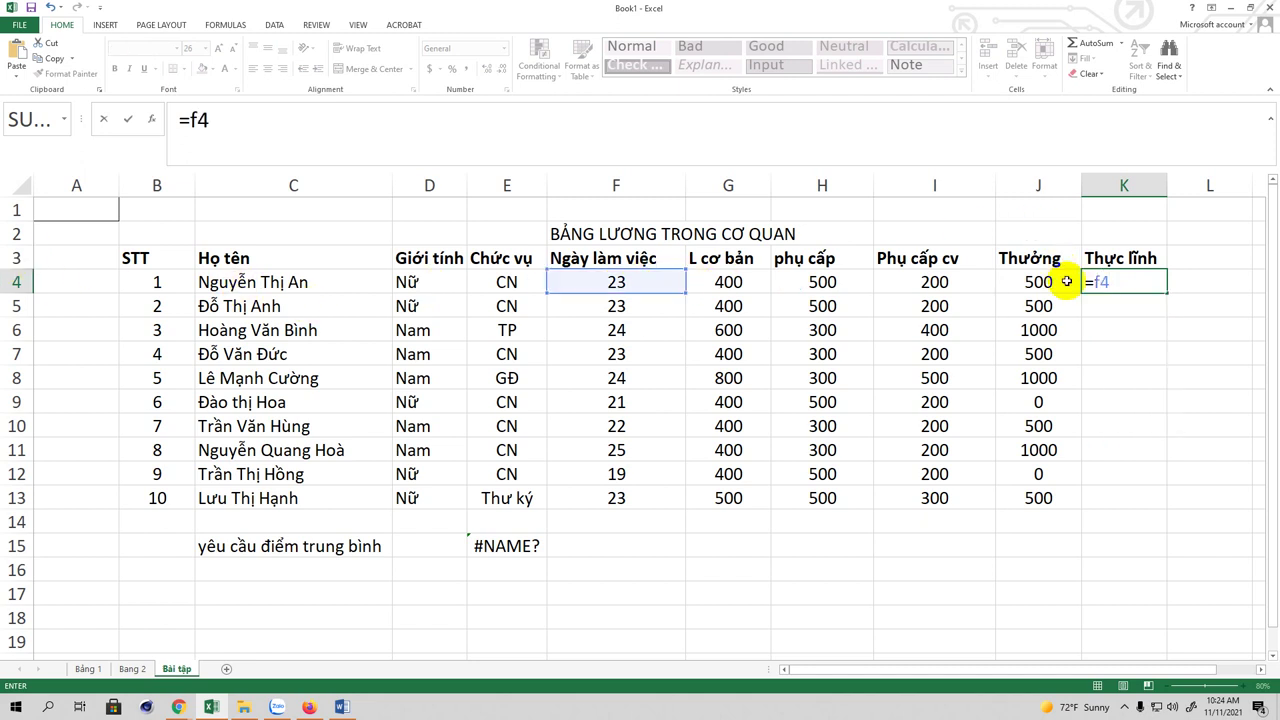
{"action": "type", "text": "*g4"}
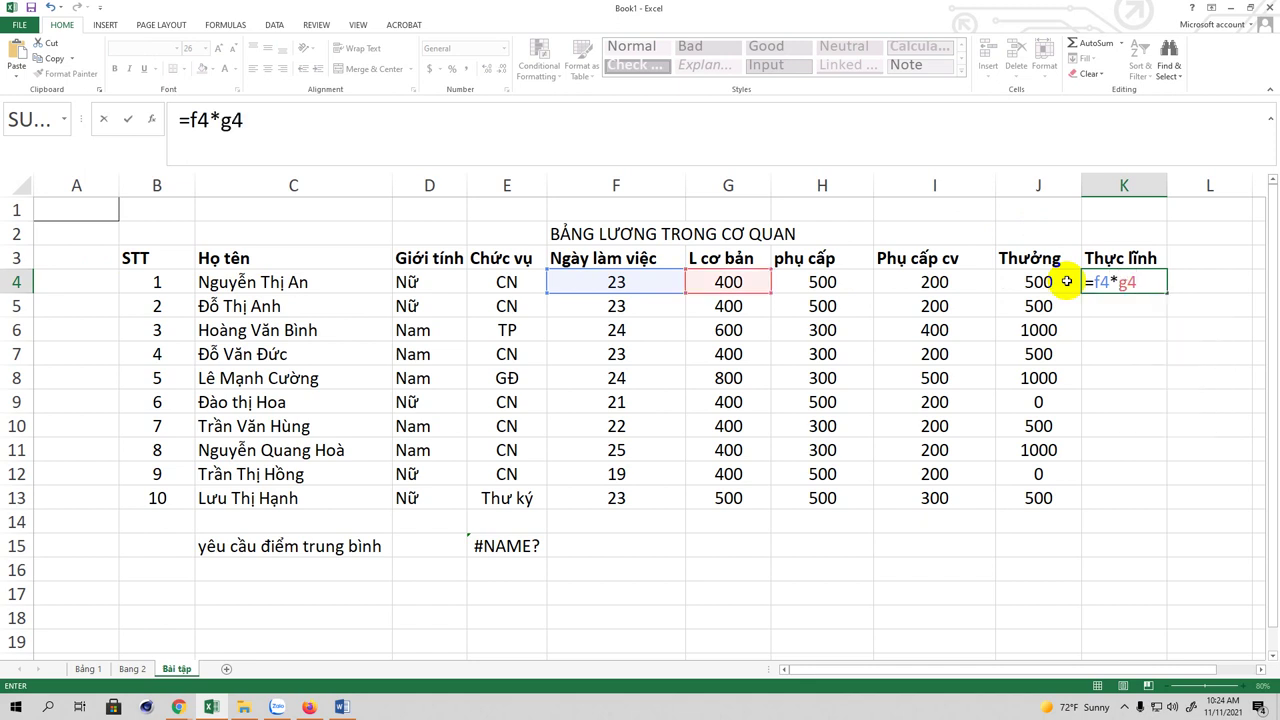
{"action": "type", "text": "+h4+"}
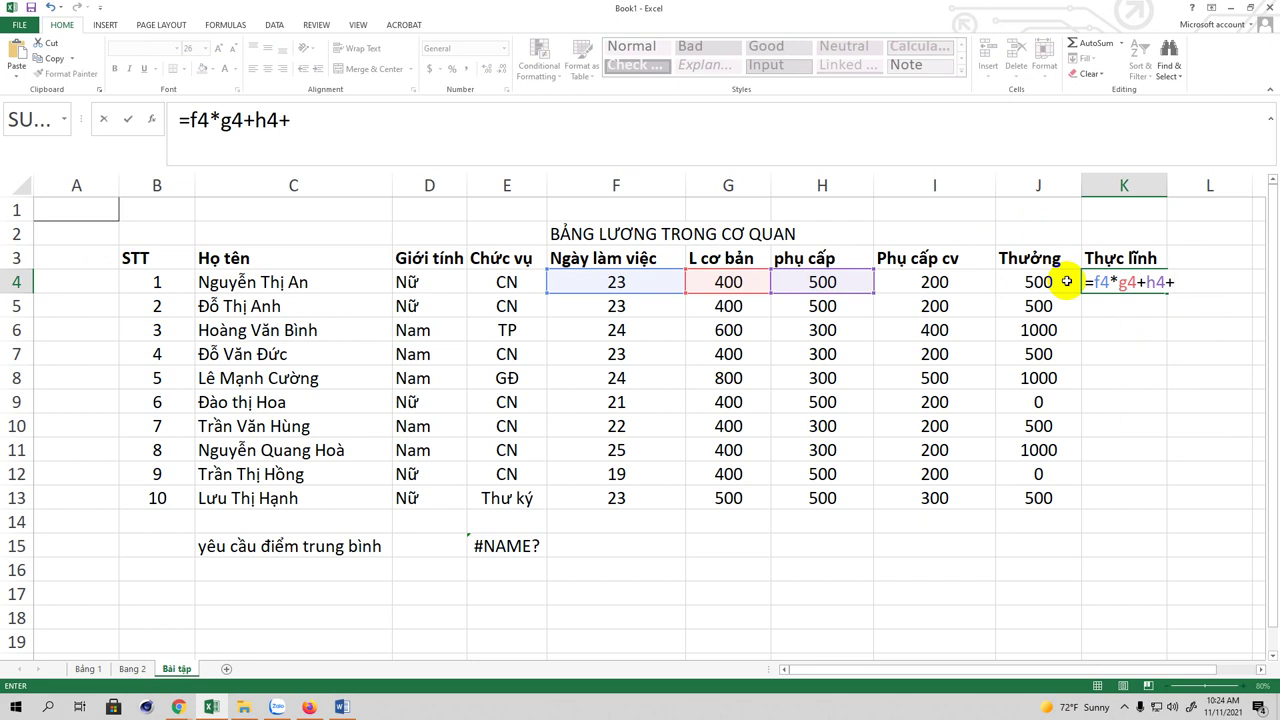
{"action": "type", "text": "i"}
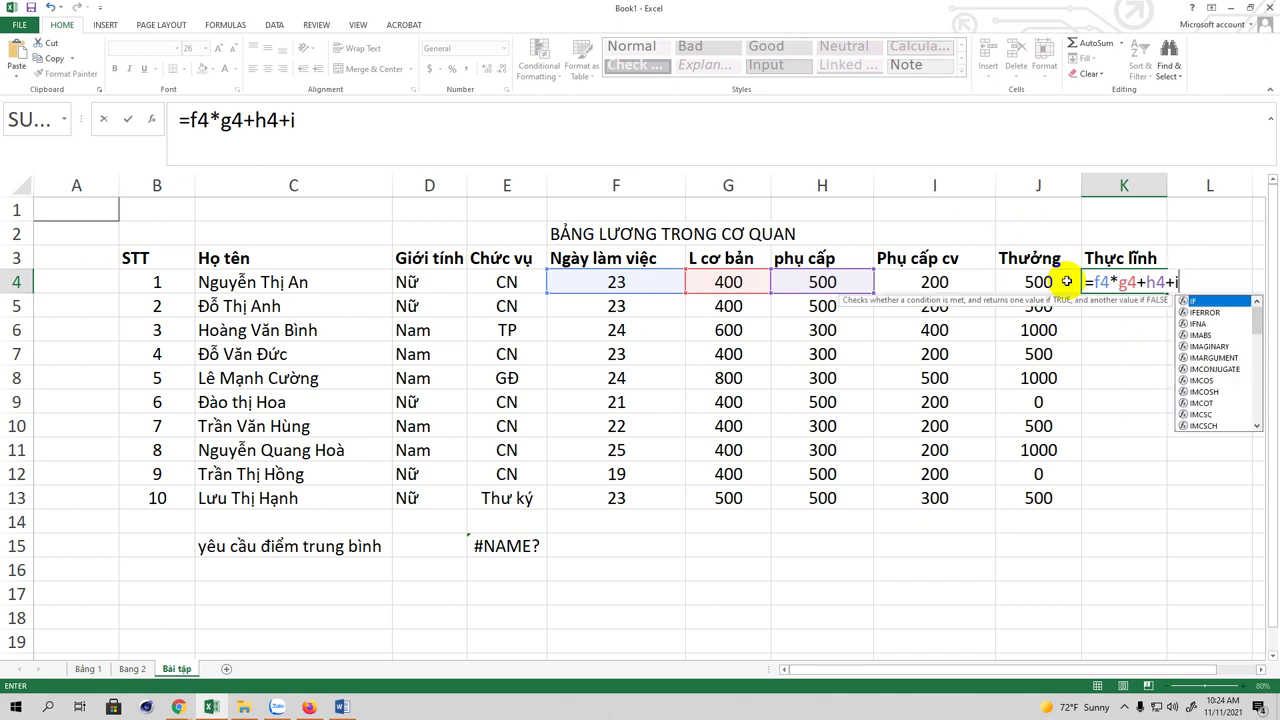
{"action": "type", "text": "4+"}
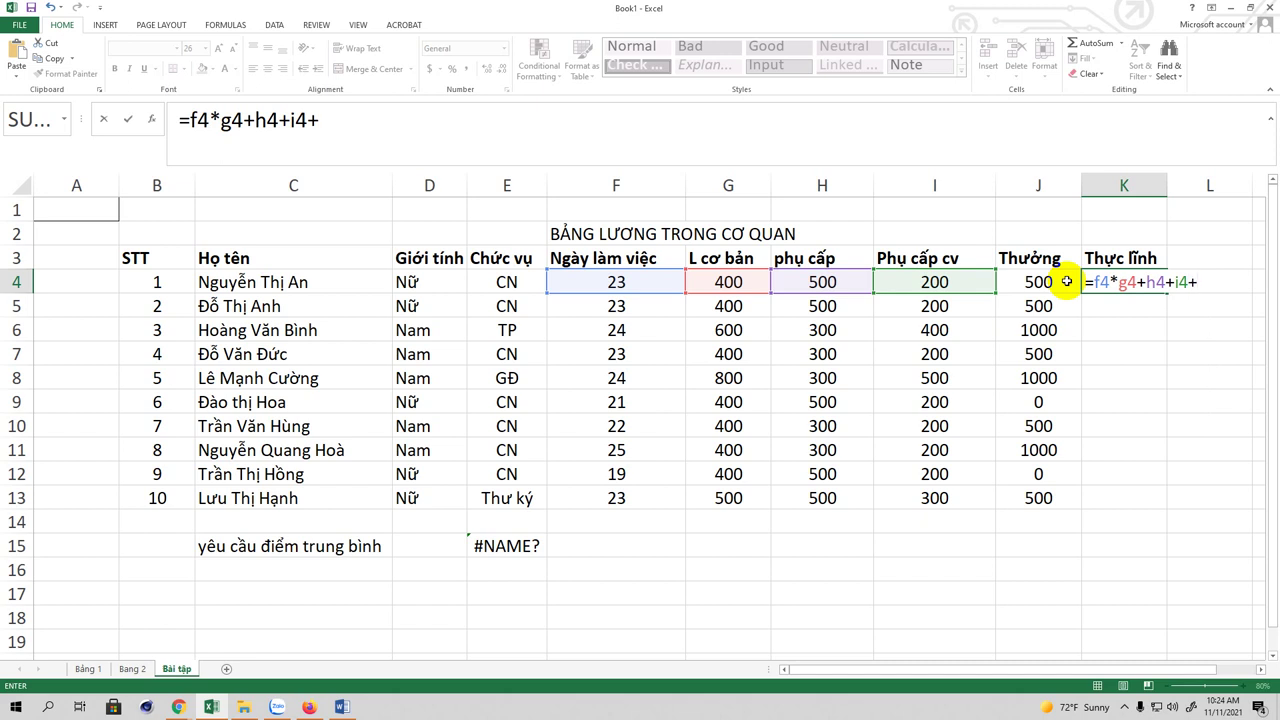
{"action": "type", "text": "j4"}
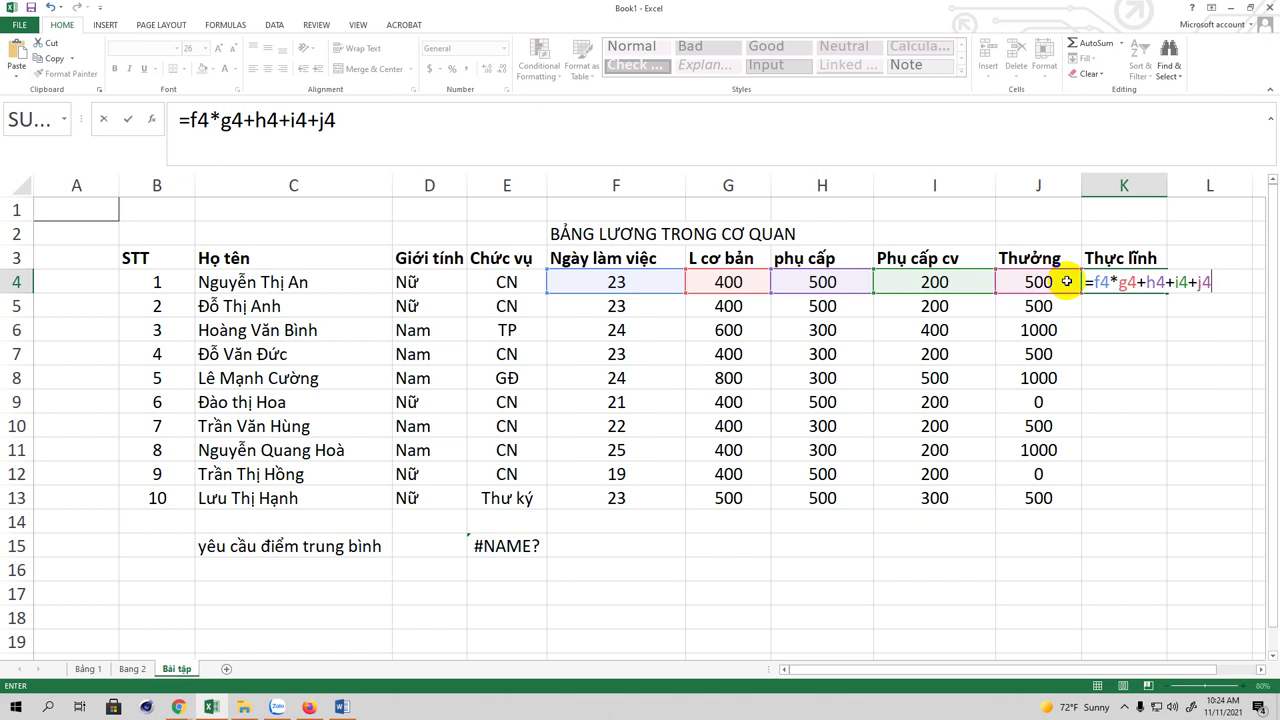
{"action": "left_click", "coordinate": [368, 121]}
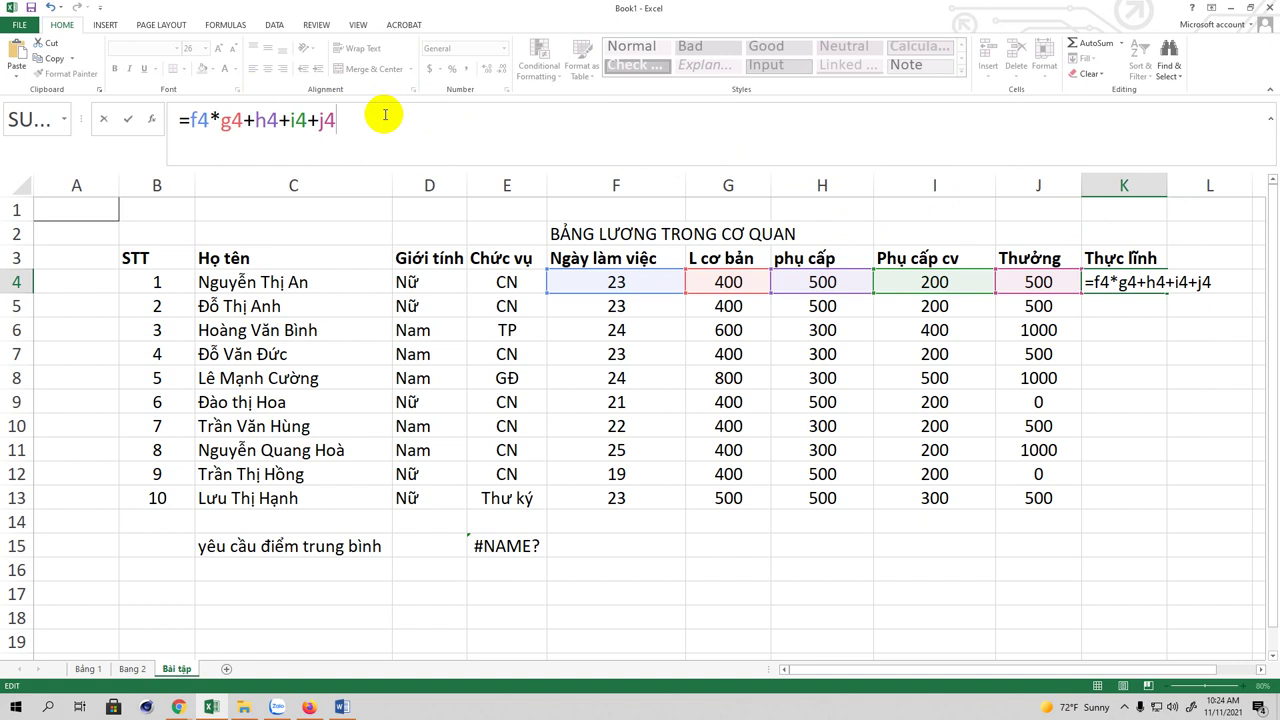
{"action": "key", "text": "Return"}
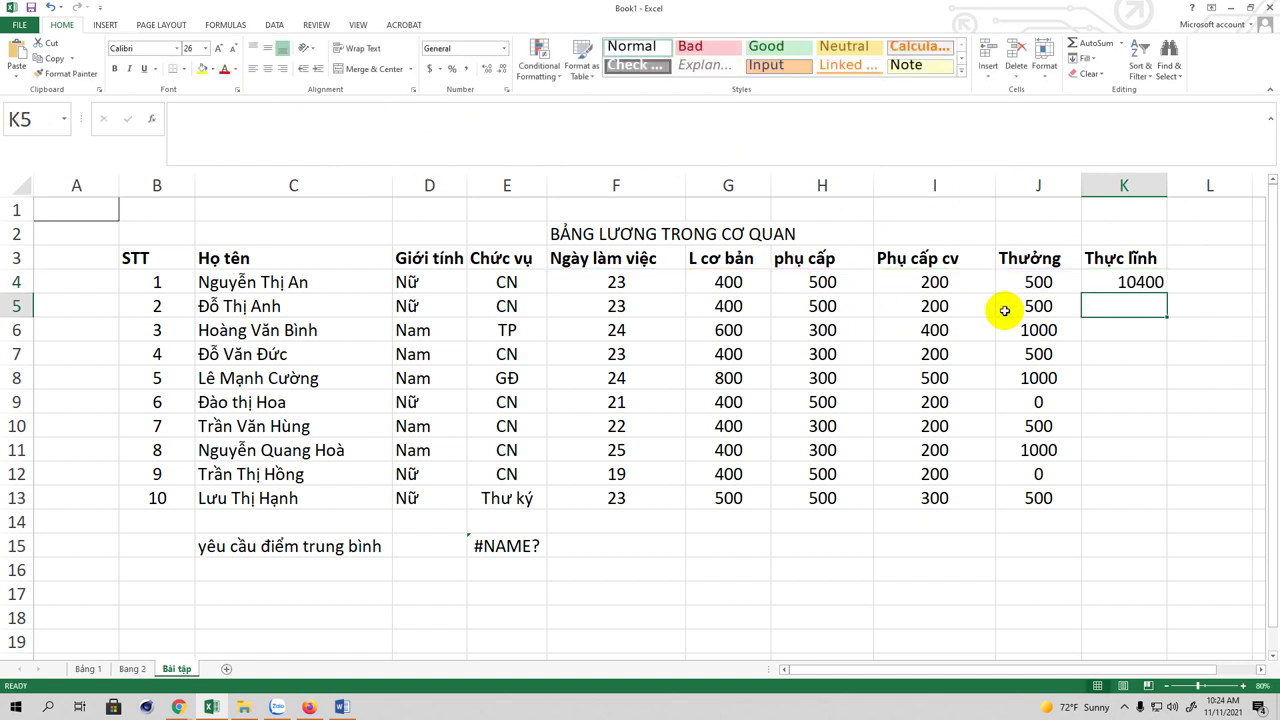
Step: Copy the K4 take-home formula down through K13
{"action": "left_click", "coordinate": [1110, 280]}
{"action": "left_click_drag", "start_coordinate": [1166, 292], "coordinate": [1160, 505]}
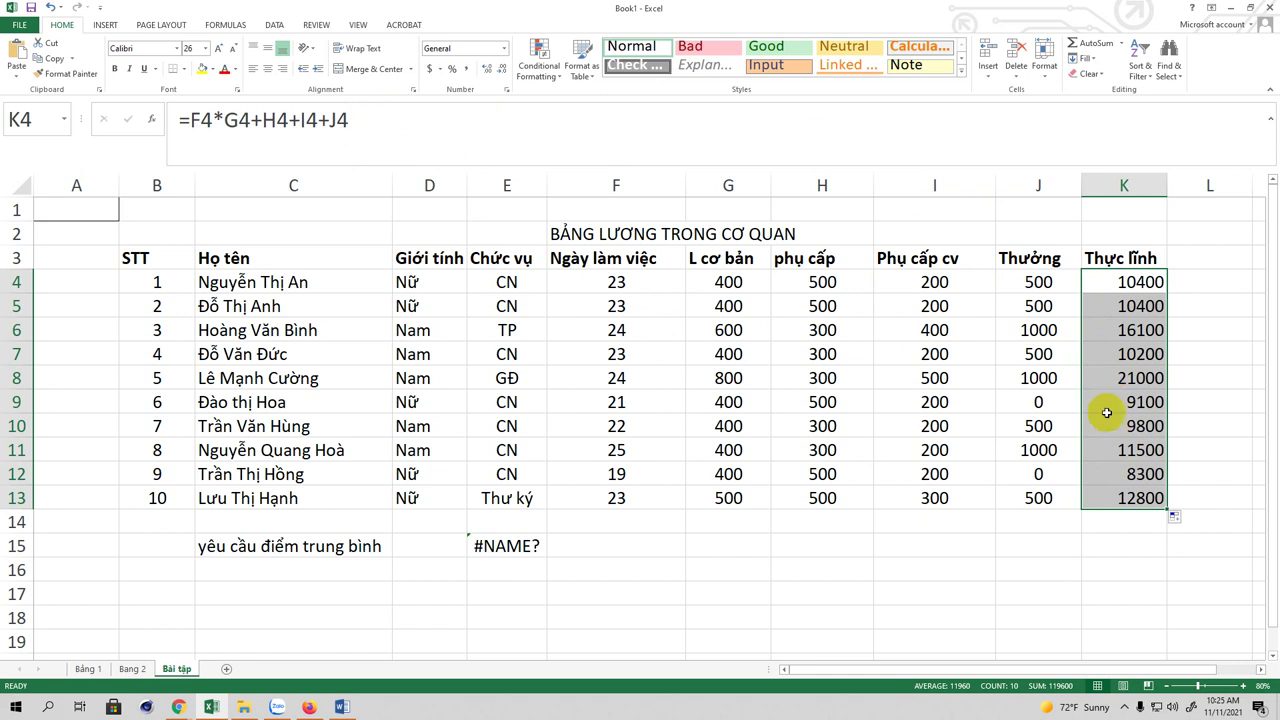
{"action": "left_click_drag", "start_coordinate": [891, 672], "coordinate": [836, 678]}
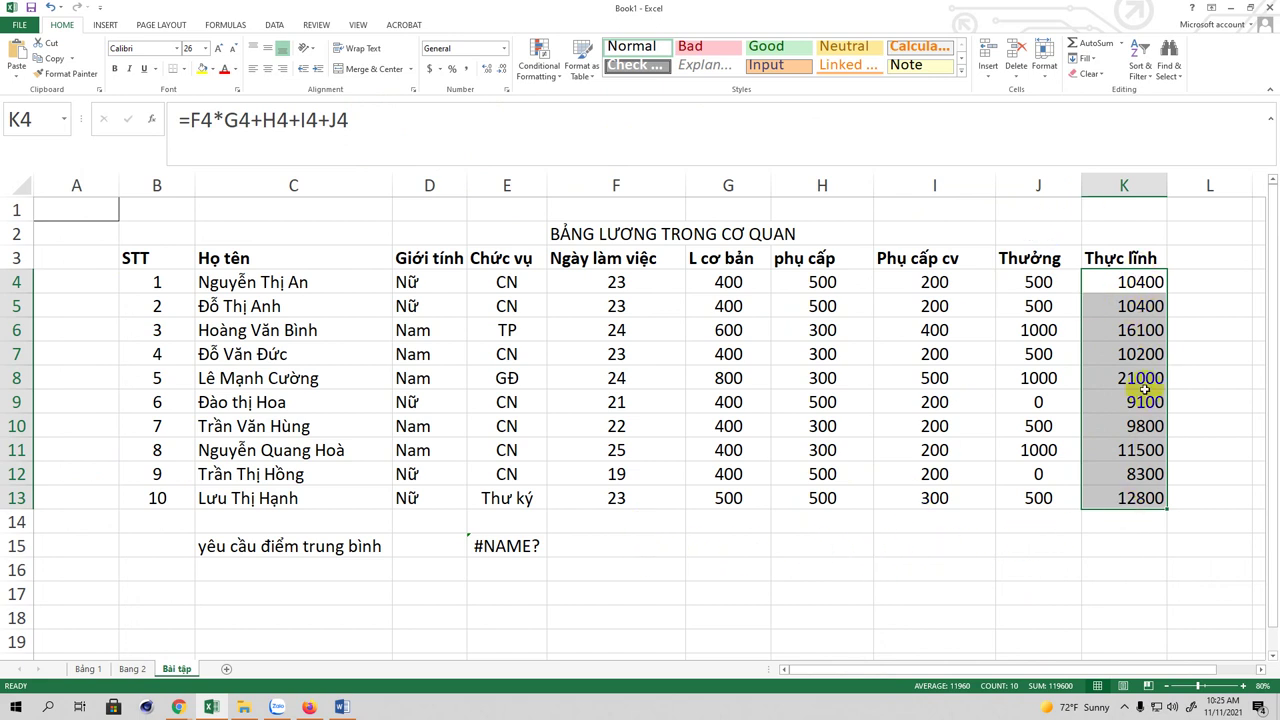
Step: Type the label 'Tổng tiền chi trả' in I15
{"action": "left_click", "coordinate": [895, 545]}
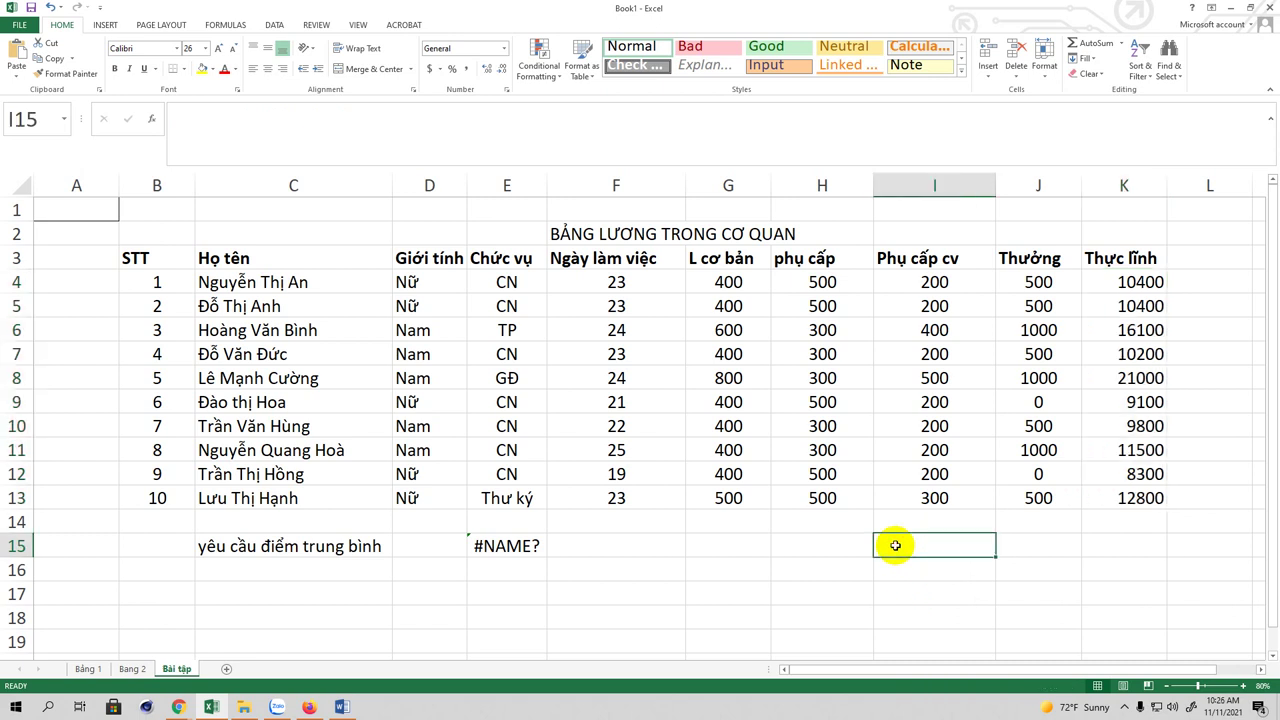
{"action": "type", "text": "T"}
{"action": "type", "text": "o"}
{"action": "type", "text": "ng tiên"}
{"action": "type", "text": "f"}
{"action": "type", "text": " chi t"}
{"action": "type", "text": "ra"}
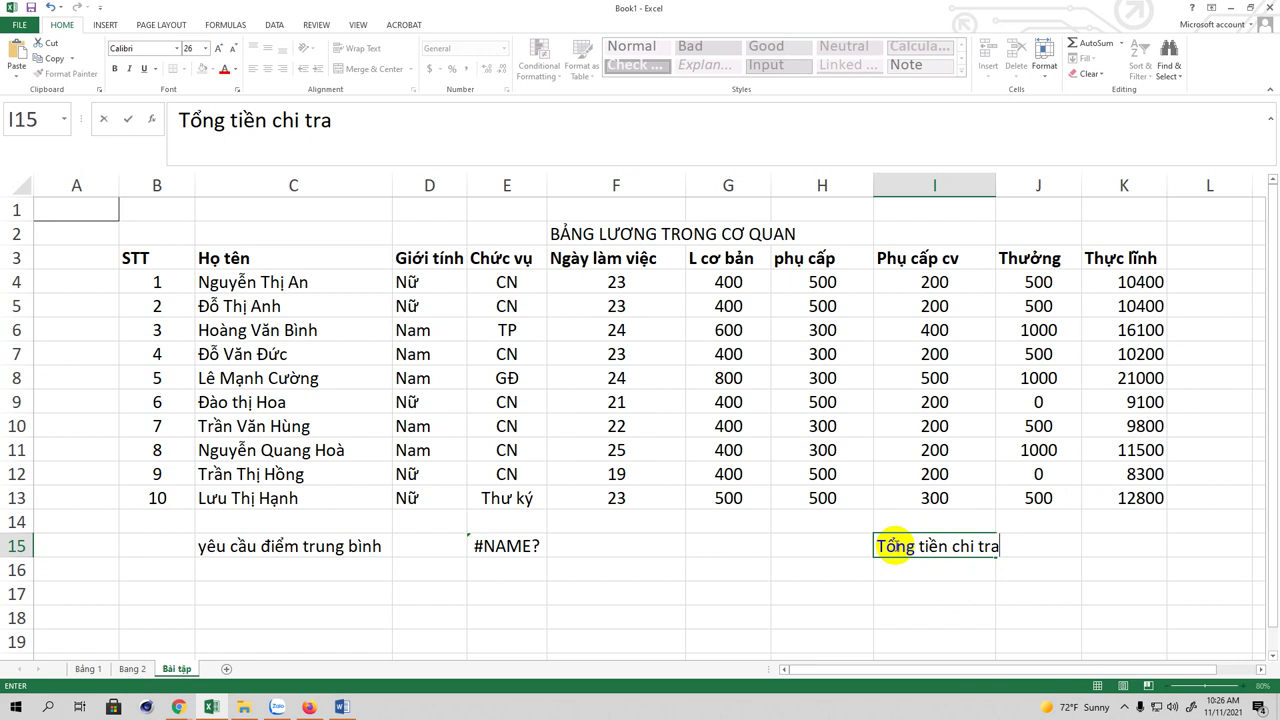
{"action": "type", "text": "r"}
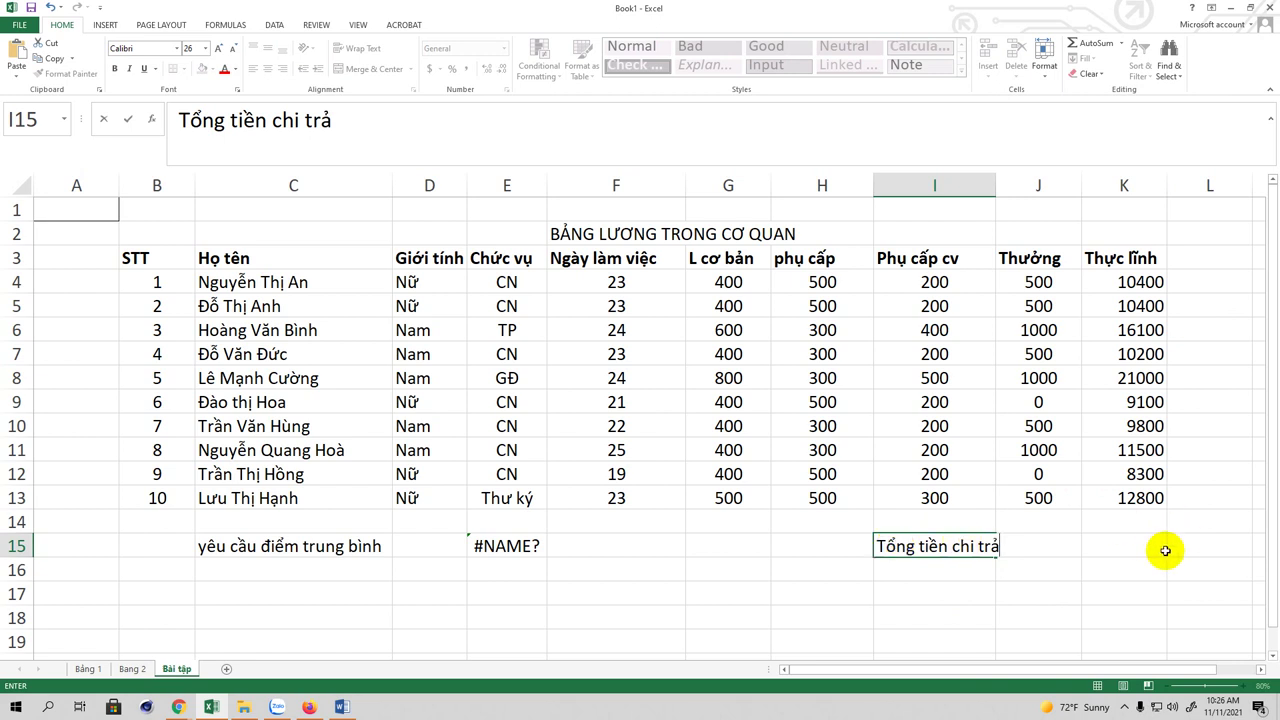
{"action": "left_click", "coordinate": [1138, 540]}
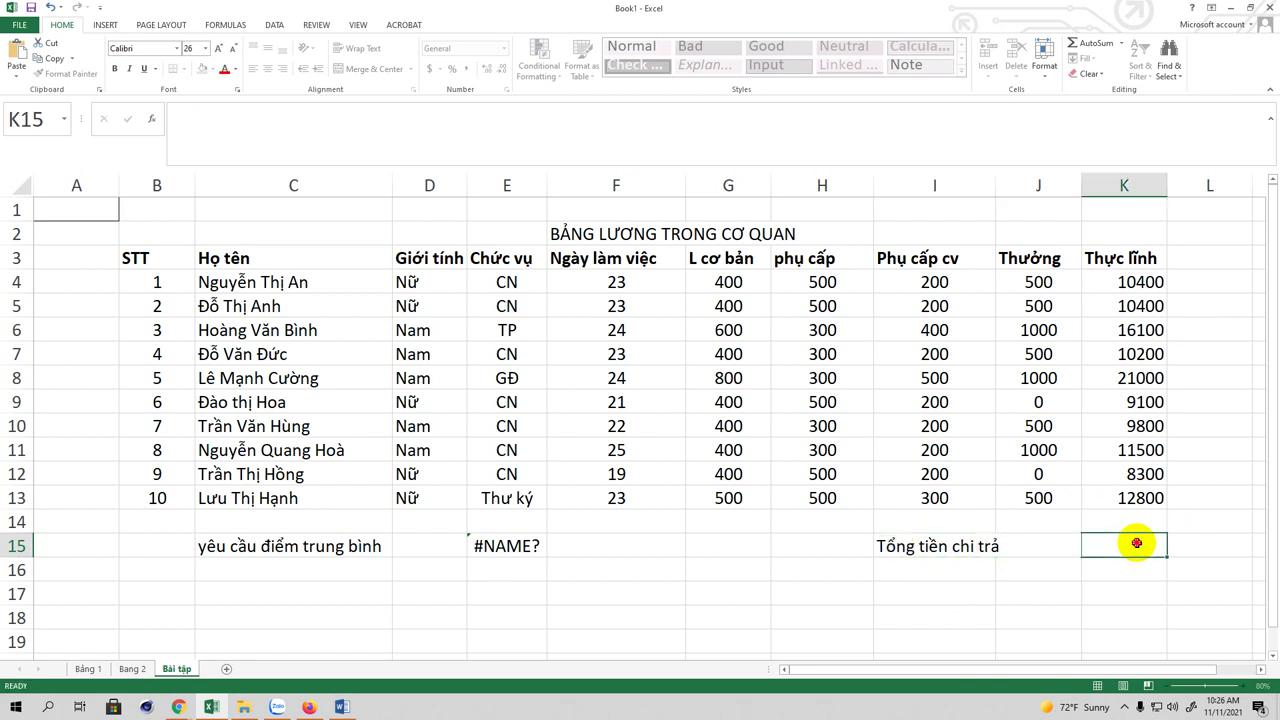
Step: Enter =SUM(K4:K13) in K15, totalling 119600
{"action": "type", "text": "="}
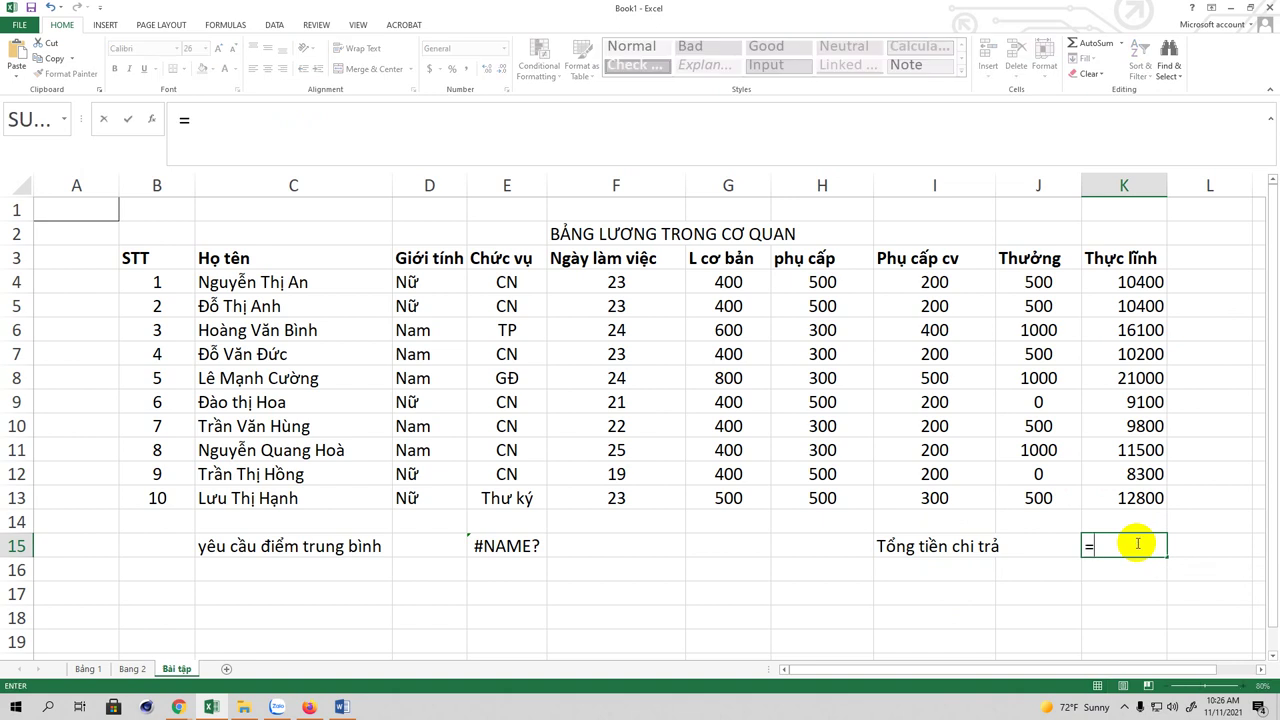
{"action": "type", "text": "SUM("}
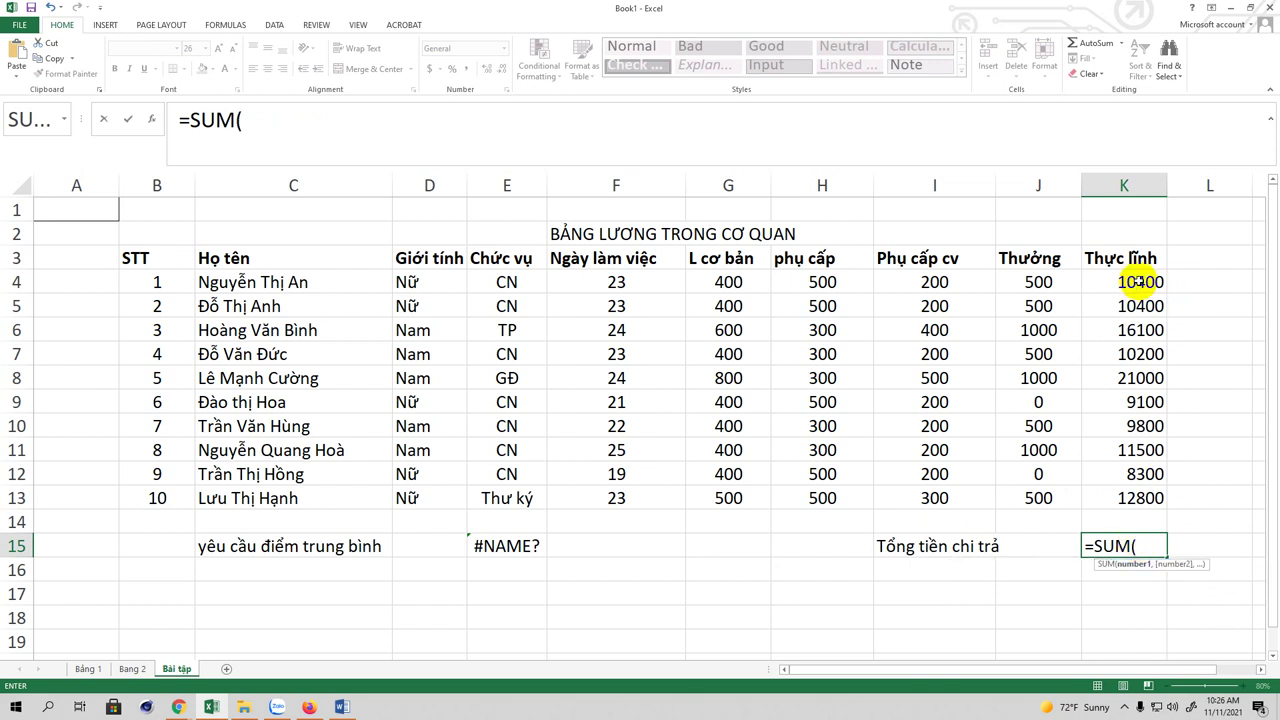
{"action": "left_click_drag", "start_coordinate": [1135, 281], "coordinate": [1140, 492]}
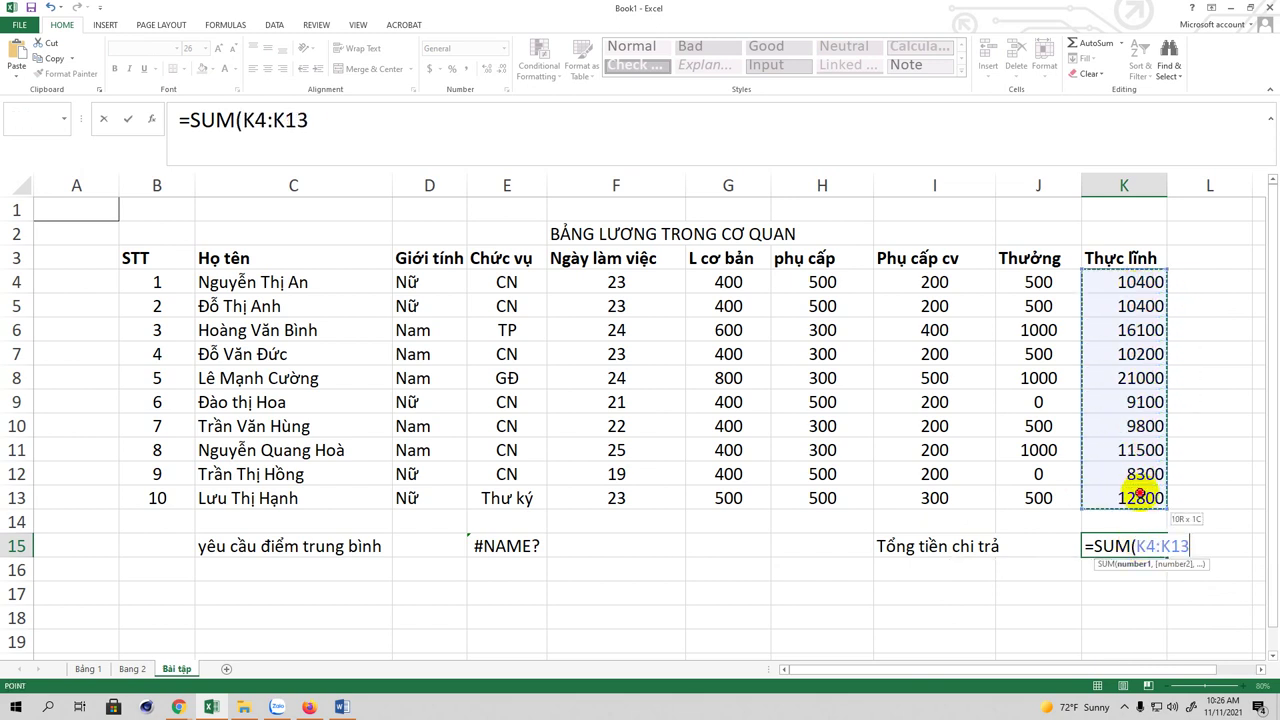
{"action": "left_click", "coordinate": [334, 120]}
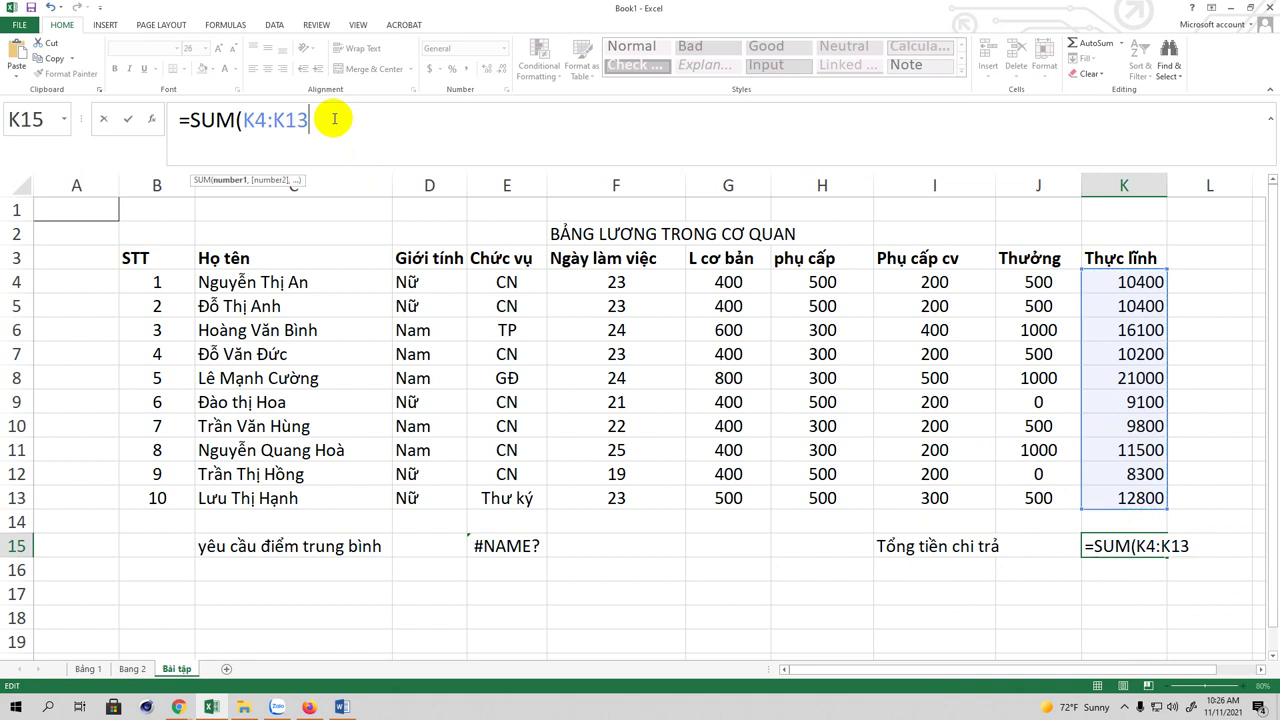
{"action": "type", "text": ")"}
{"action": "key", "text": "Return"}
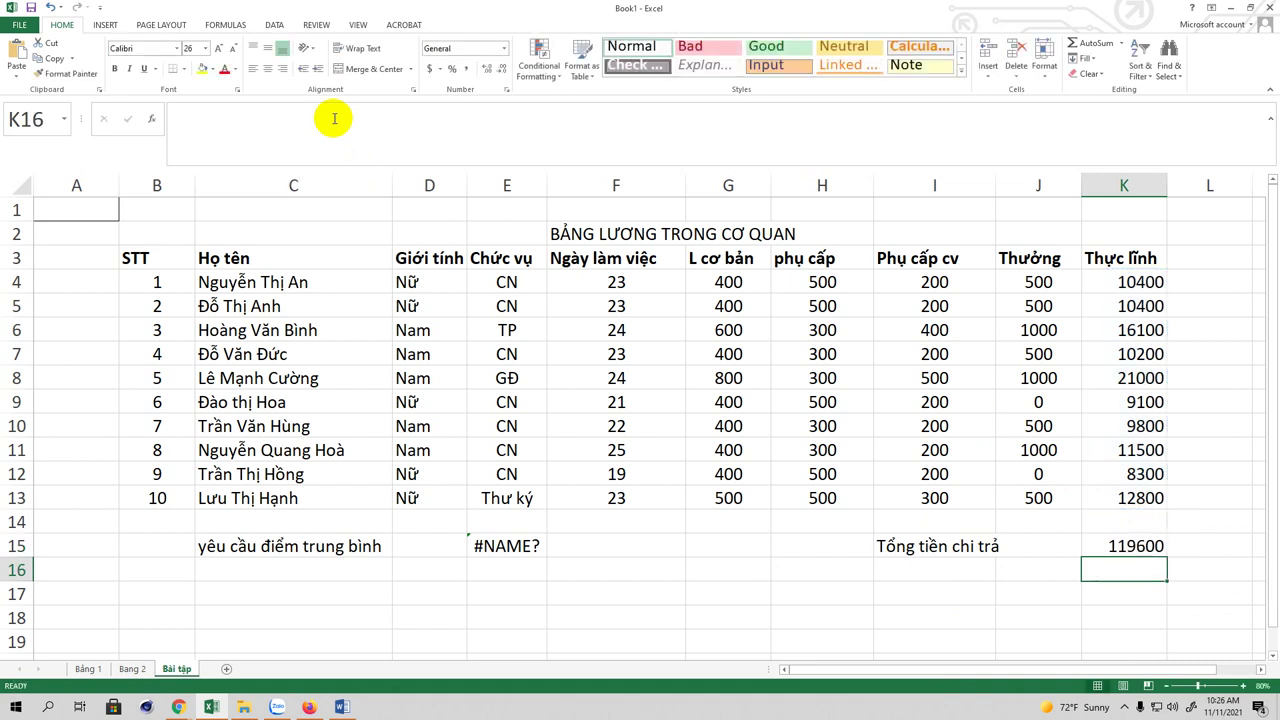
Step: Reselect K15 to check its =SUM(K4:K13) total
{"action": "left_click", "coordinate": [1113, 545]}
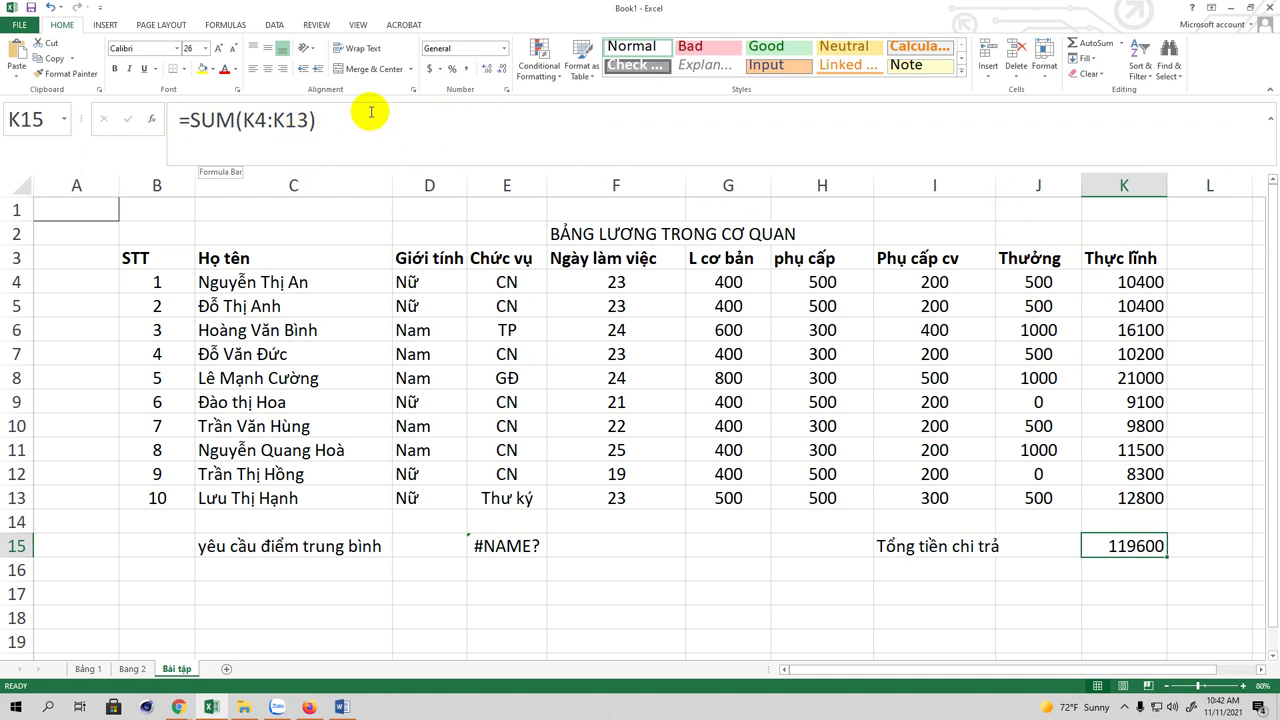
{"action": "left_click", "coordinate": [370, 112]}
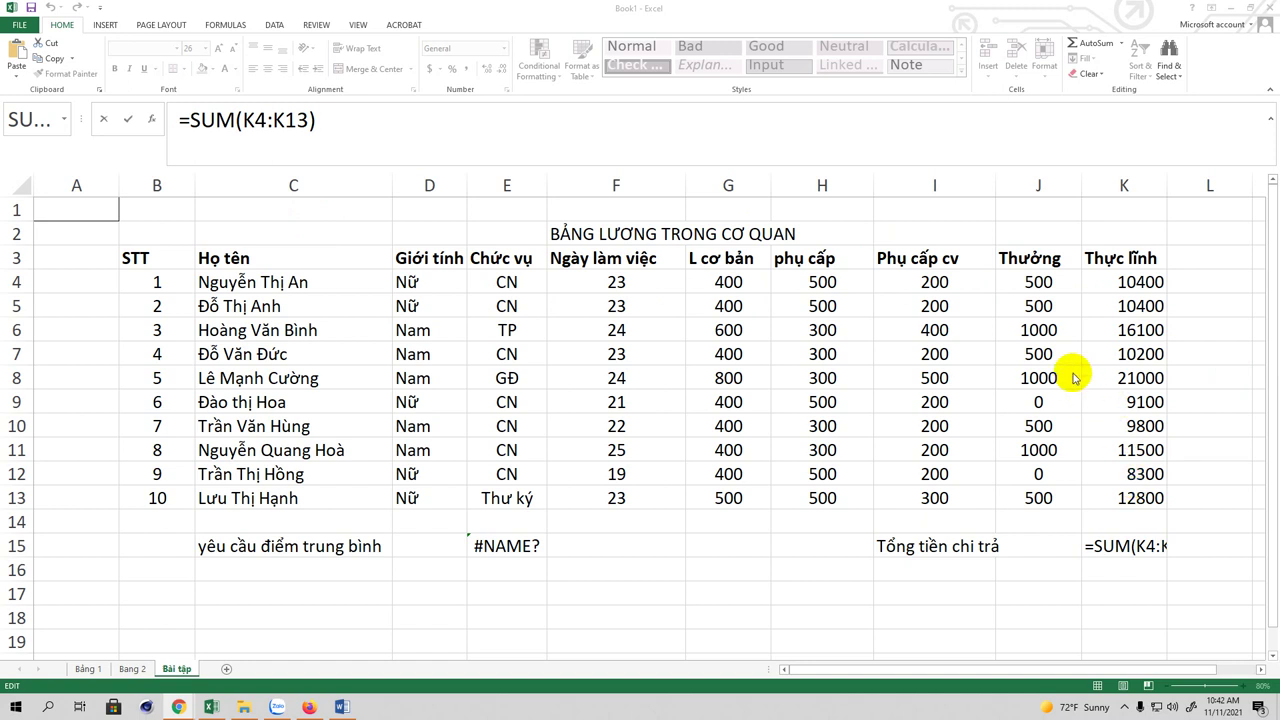
{"action": "left_click", "coordinate": [918, 567]}
{"action": "scroll", "coordinate": [1200, 440], "scroll_direction": "down", "scroll_amount": 2}
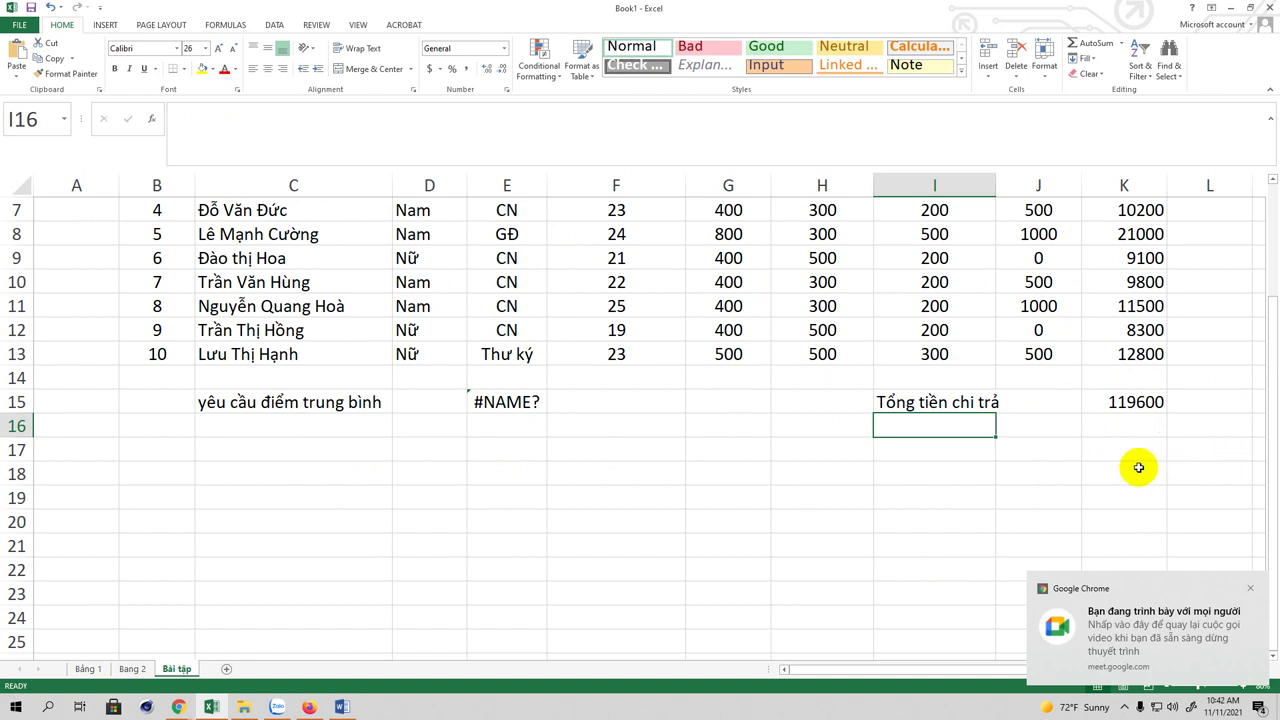
Step: Type the label 'Tìm lương cao nhất' in I16
{"action": "type", "text": "T"}
{"action": "type", "text": "m"}
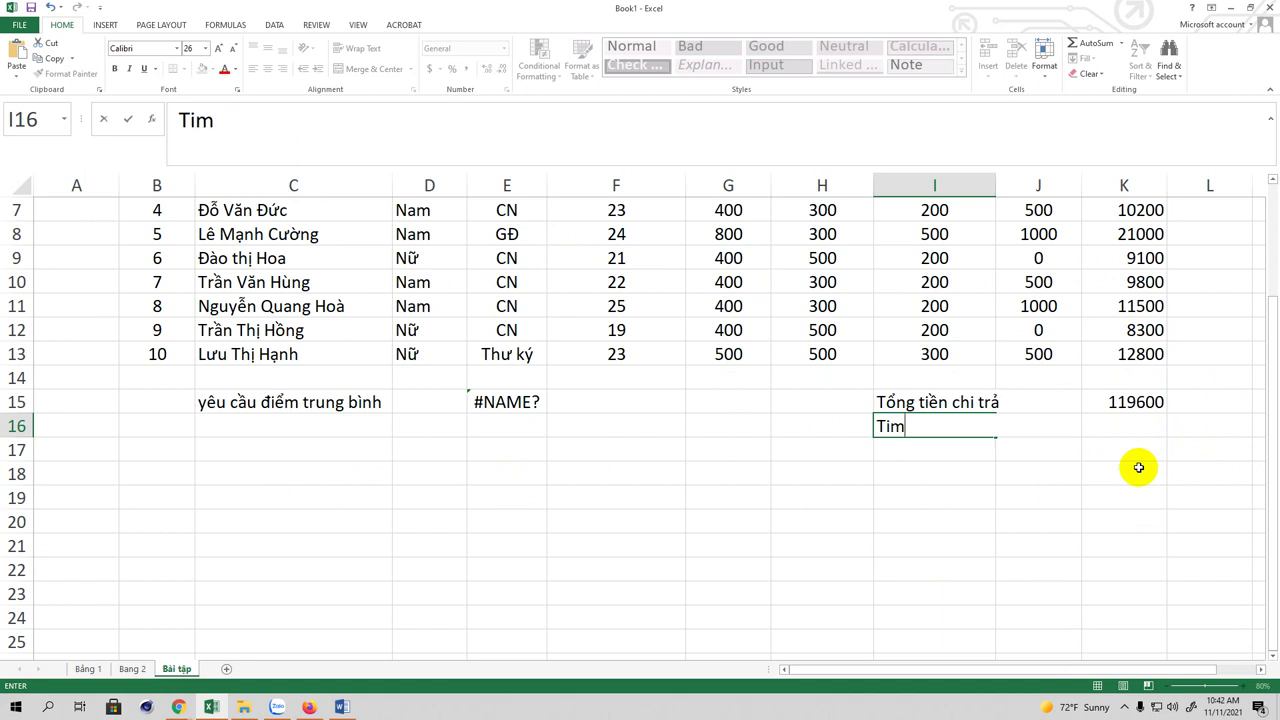
{"action": "type", "text": "f lương"}
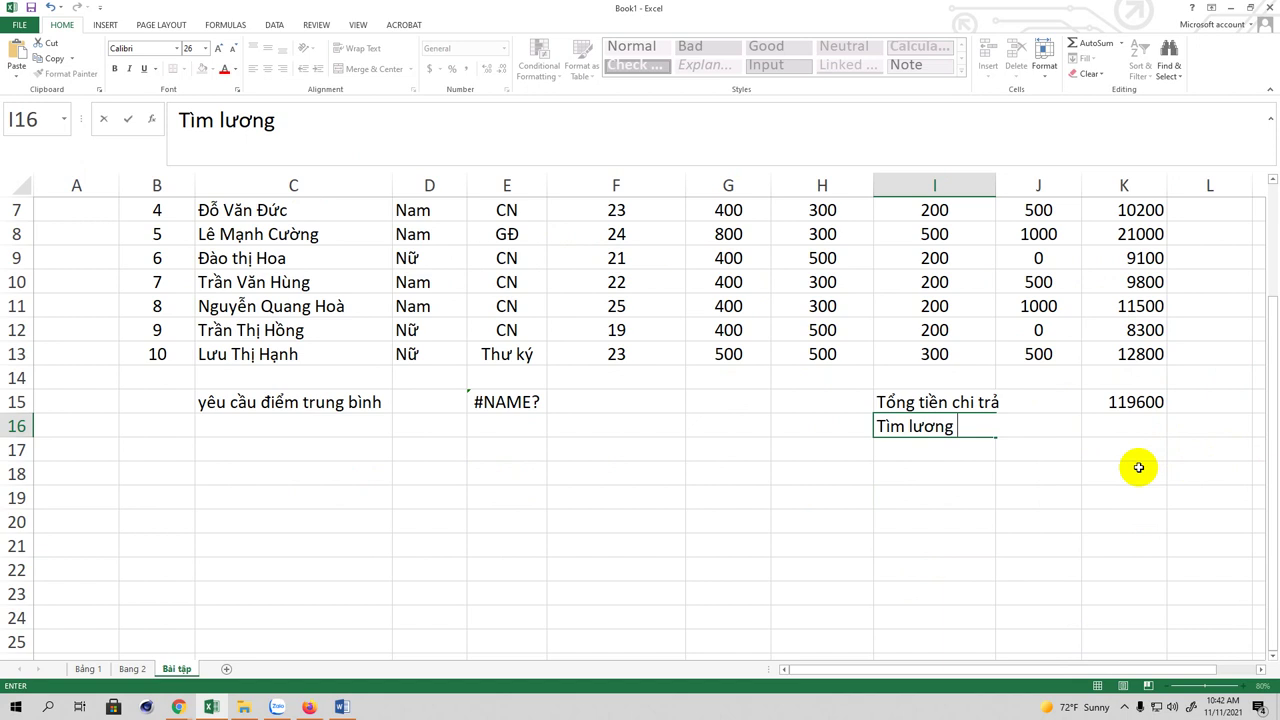
{"action": "type", "text": " cao nhats"}
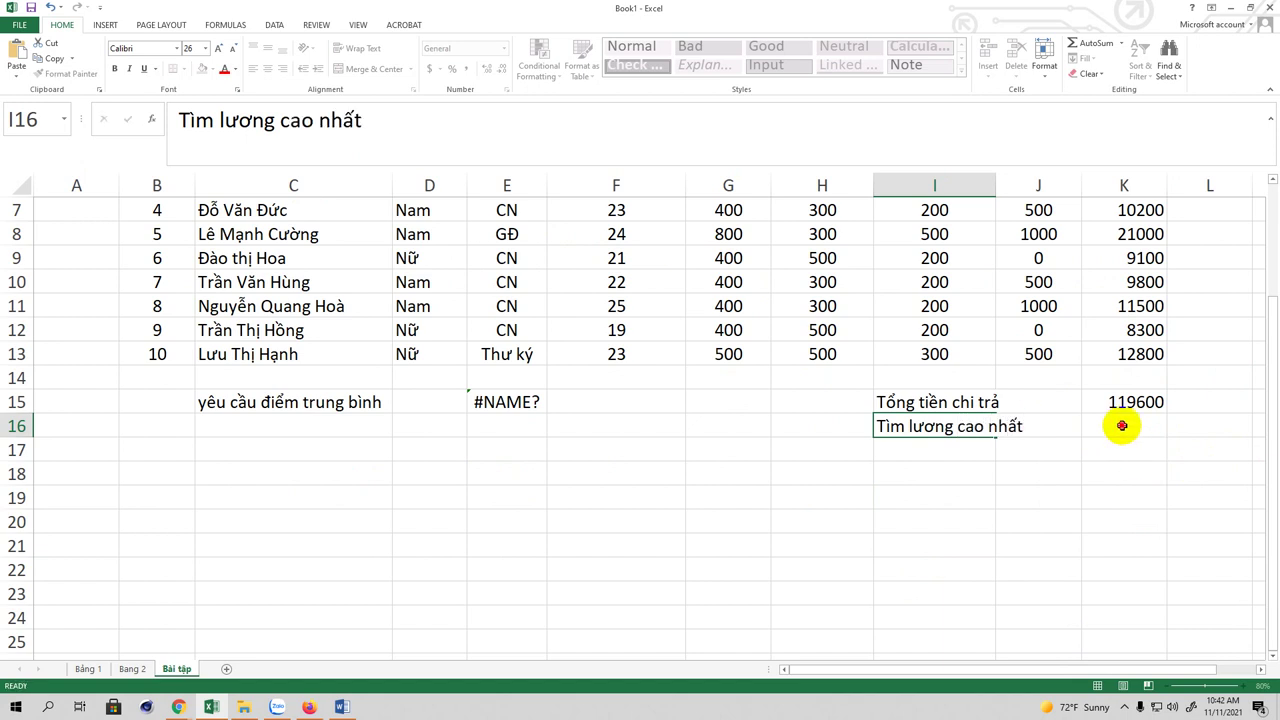
{"action": "left_click", "coordinate": [1122, 425]}
Step: Enter =MAX(K4:K13) in K16 to show the highest take-home pay, 21000
{"action": "type", "text": "="}
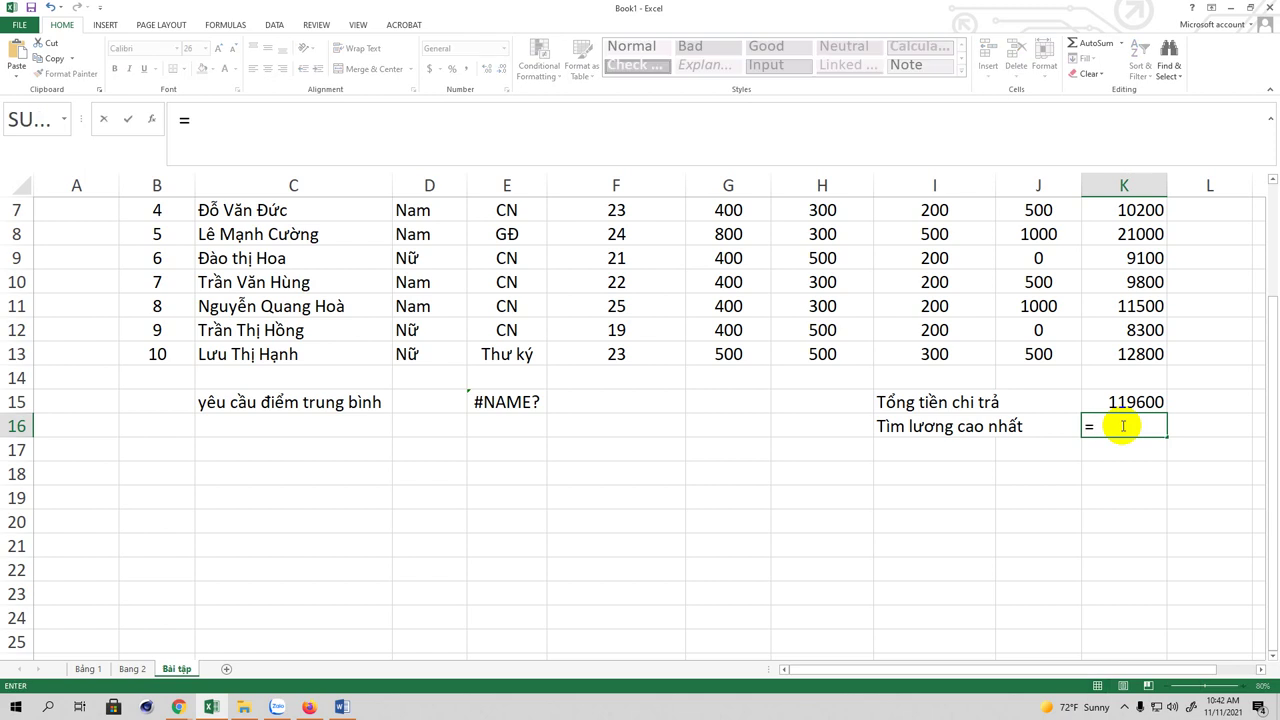
{"action": "type", "text": "MAX("}
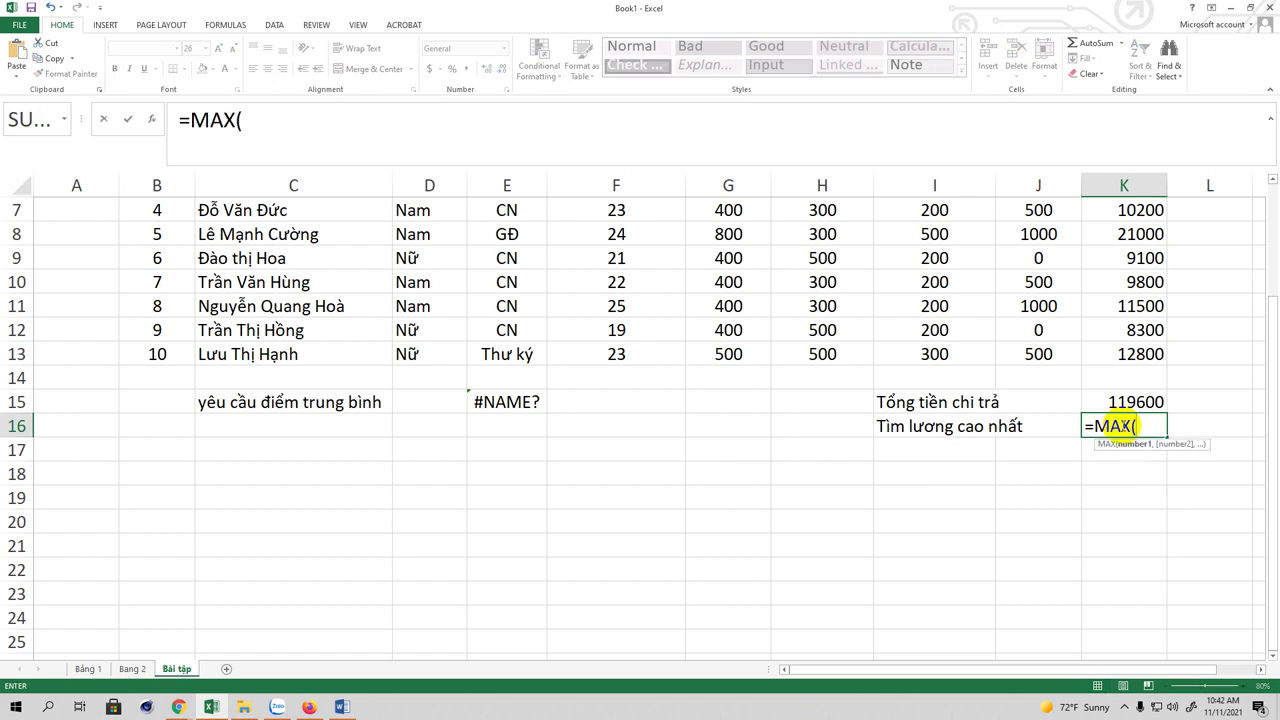
{"action": "scroll", "coordinate": [1155, 326], "scroll_direction": "up", "scroll_amount": 2}
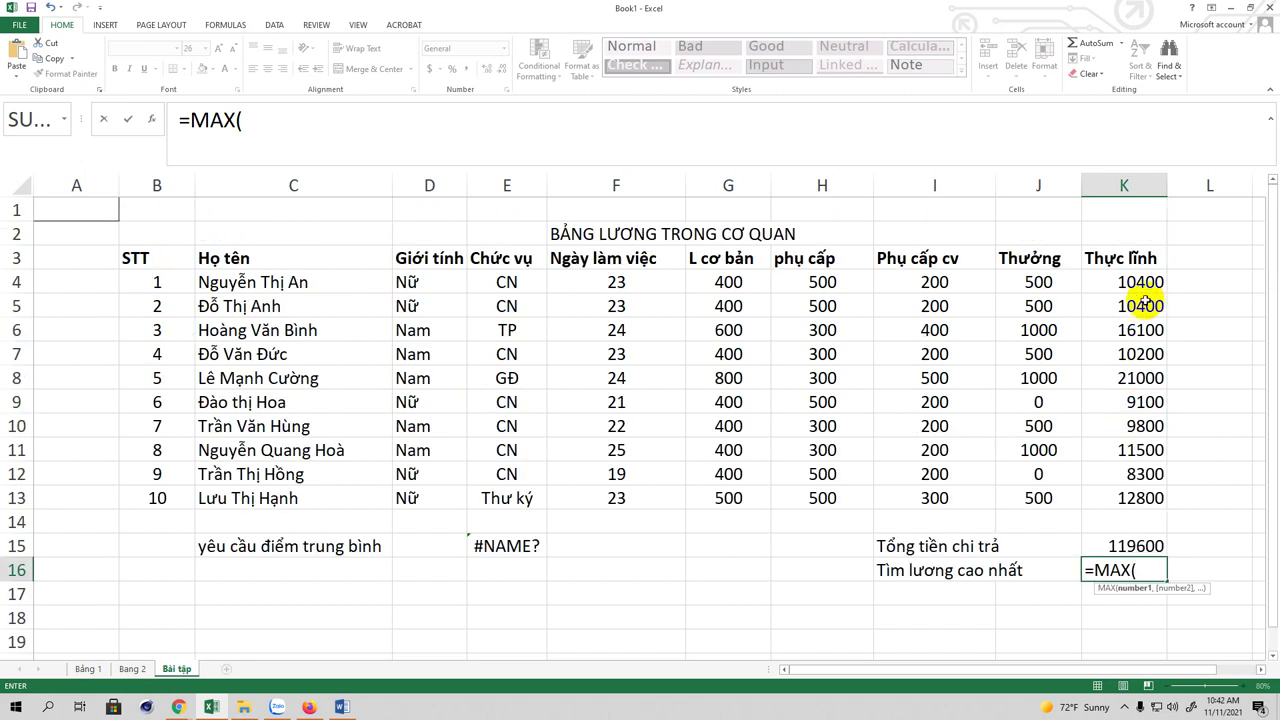
{"action": "left_click_drag", "start_coordinate": [1140, 285], "coordinate": [1138, 497]}
{"action": "left_click", "coordinate": [340, 121]}
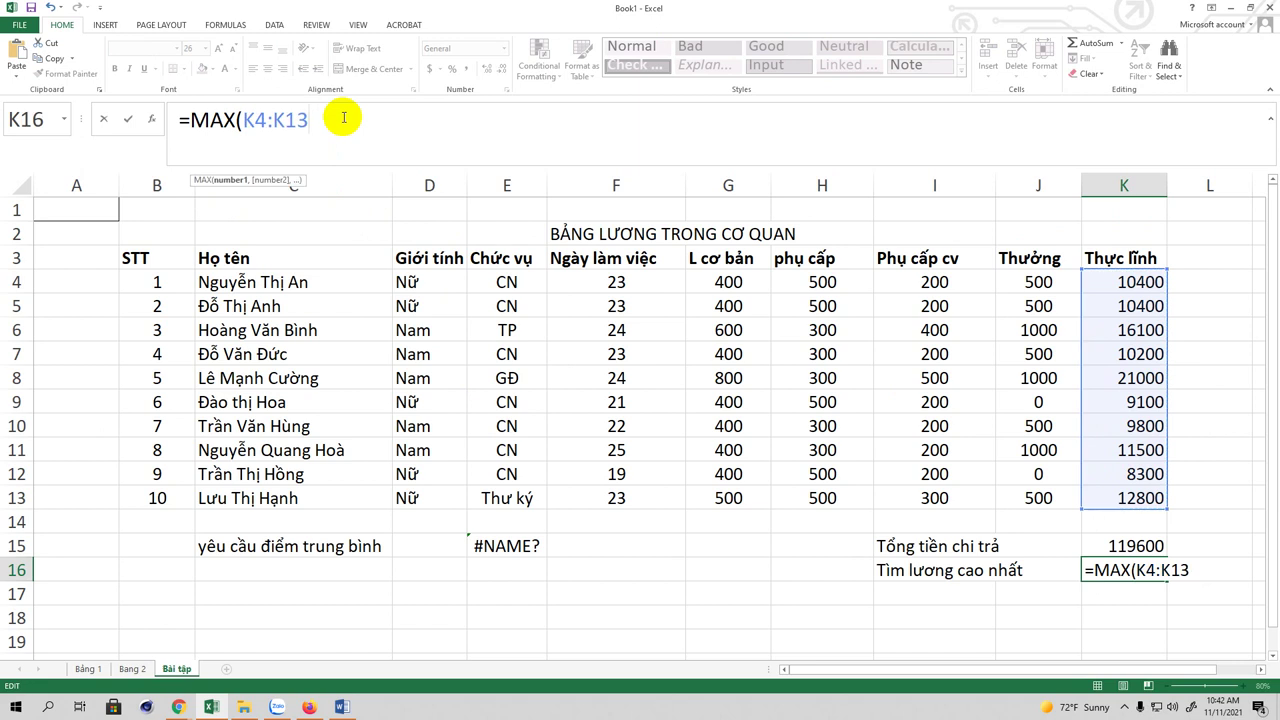
{"action": "type", "text": ")"}
{"action": "key", "text": "Return"}
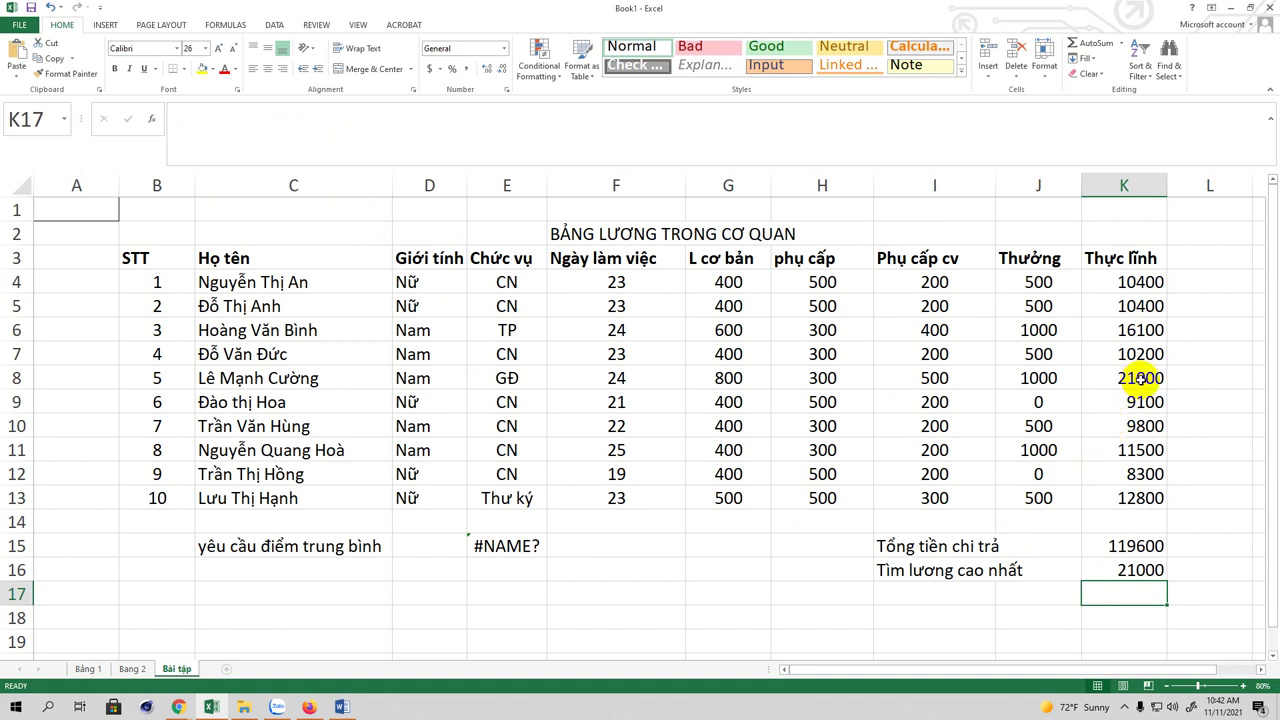
Step: Type the label 'Lương thấp nhất' in I17
{"action": "left_click", "coordinate": [925, 594]}
{"action": "type", "text": "L"}
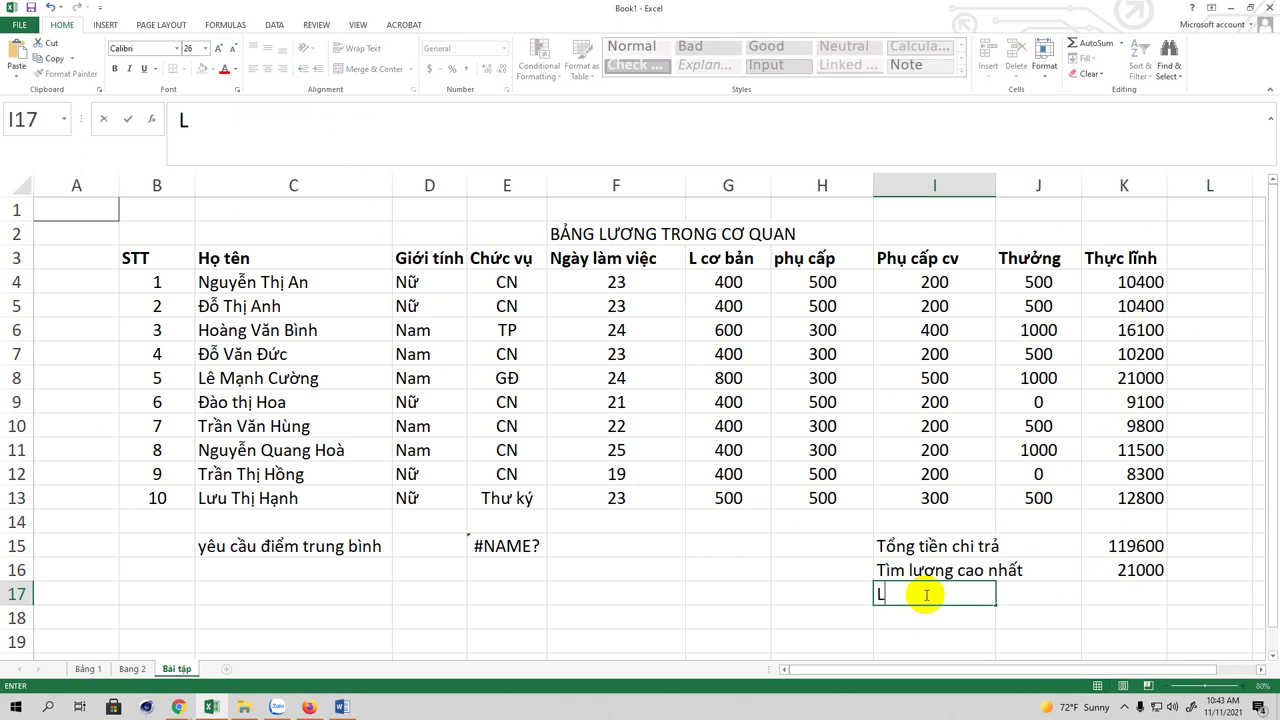
{"action": "type", "text": "ương"}
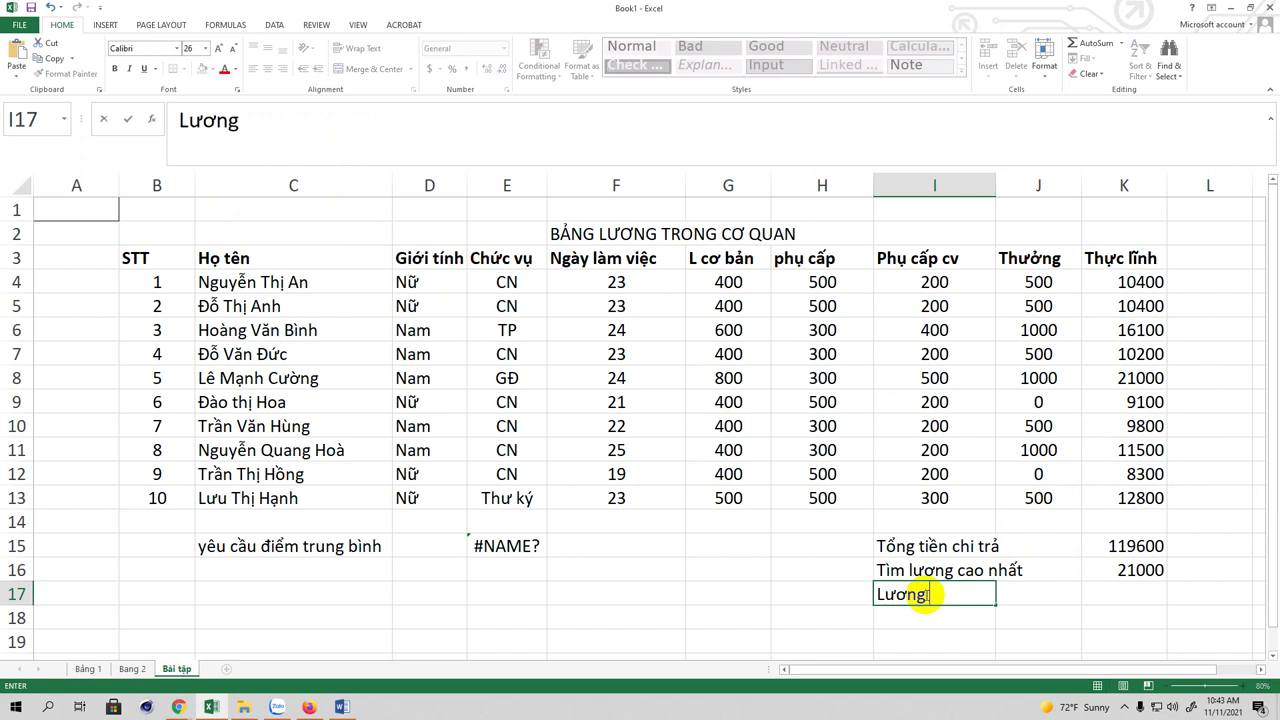
{"action": "type", "text": " thấp nhất"}
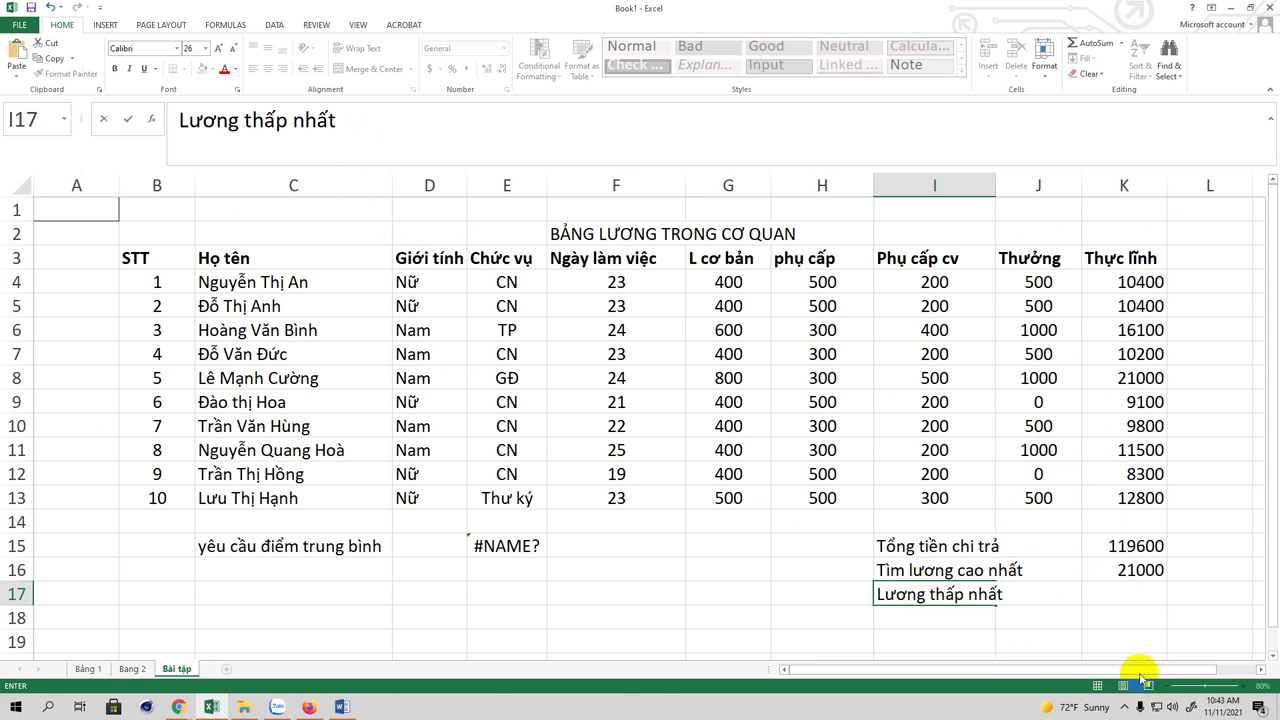
{"action": "left_click", "coordinate": [1124, 597]}
Step: Enter =MIN(K4:K13) in K17 for the lowest take-home pay
{"action": "type", "text": "="}
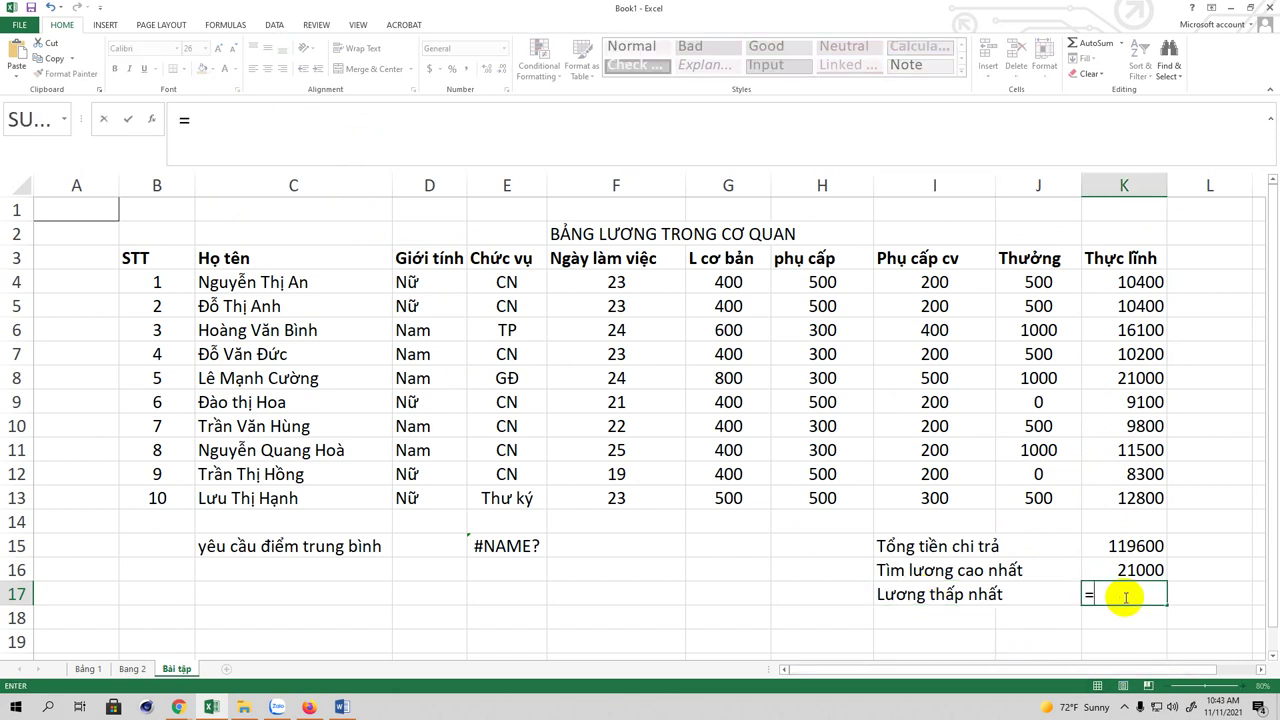
{"action": "type", "text": "MIN("}
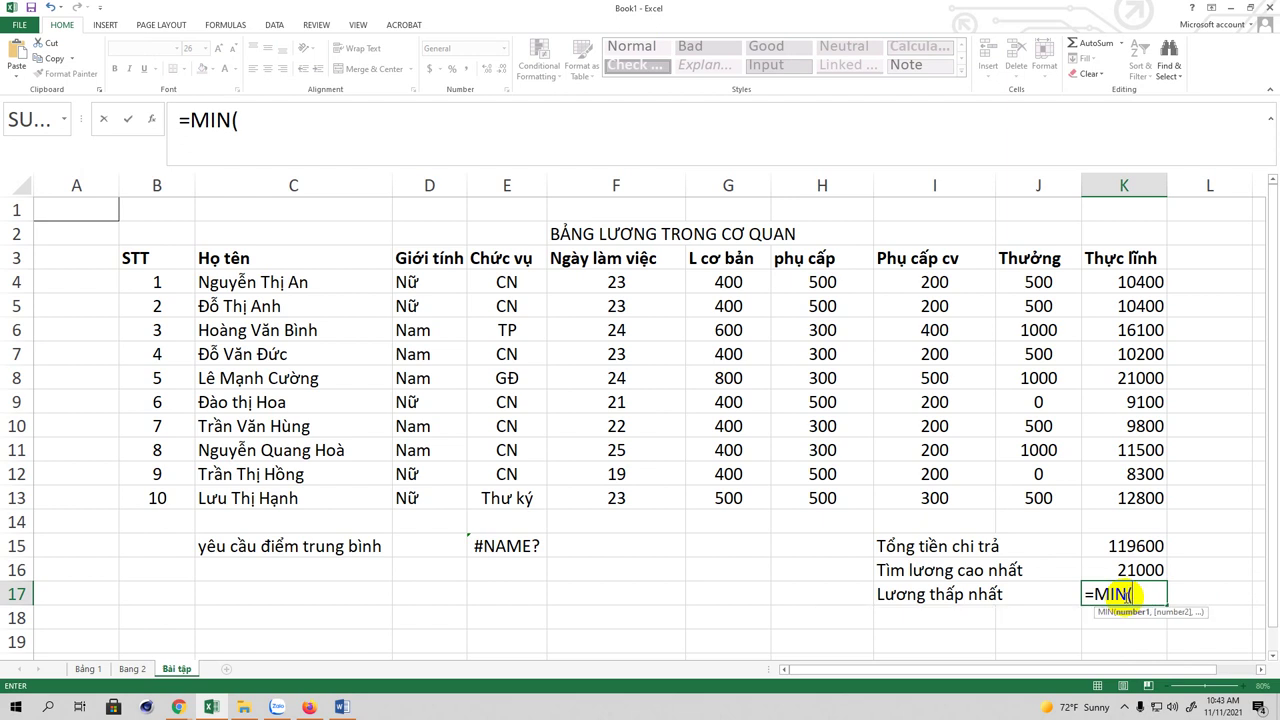
{"action": "left_click_drag", "start_coordinate": [1137, 281], "coordinate": [1143, 498]}
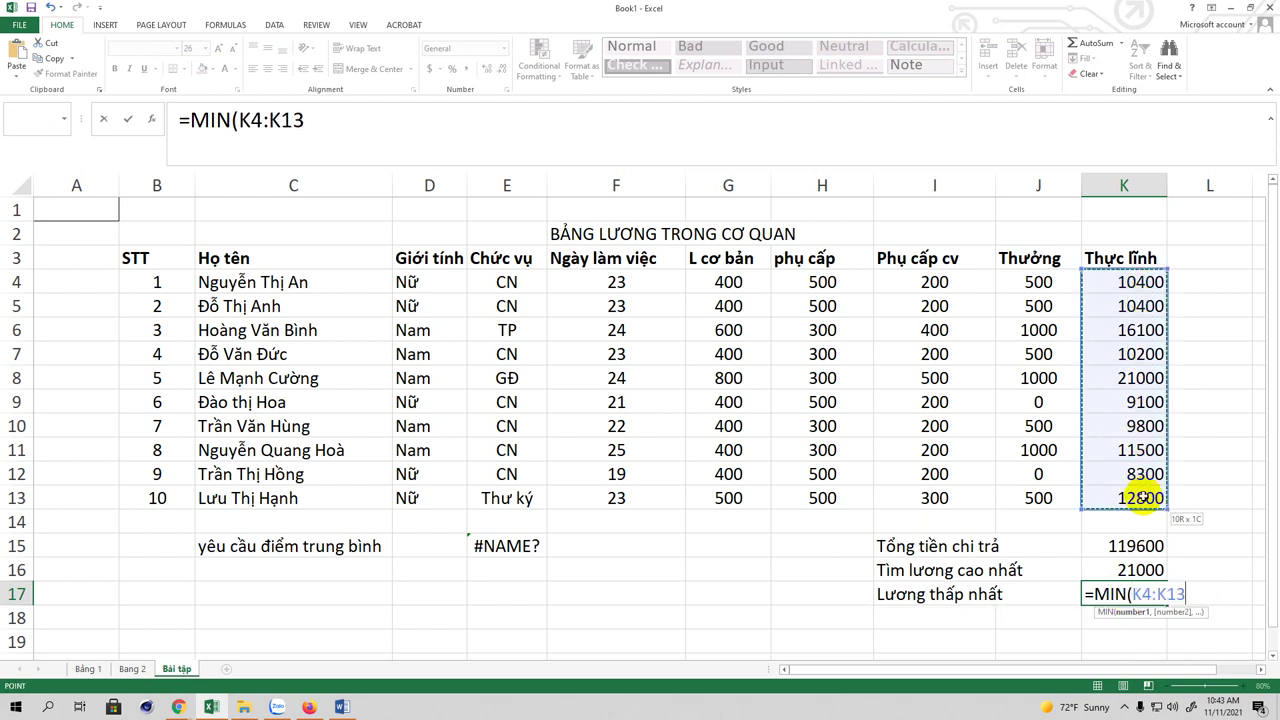
{"action": "left_click", "coordinate": [350, 122]}
{"action": "type", "text": ")"}
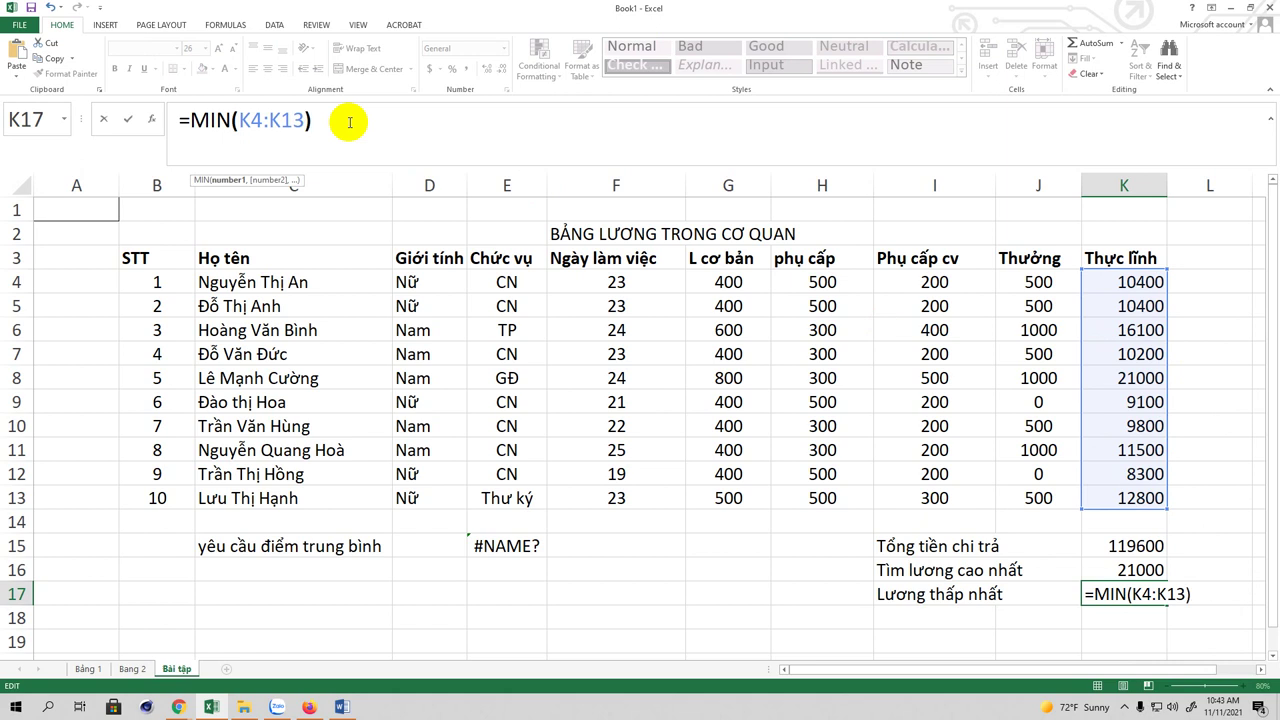
{"action": "key", "text": "Return"}
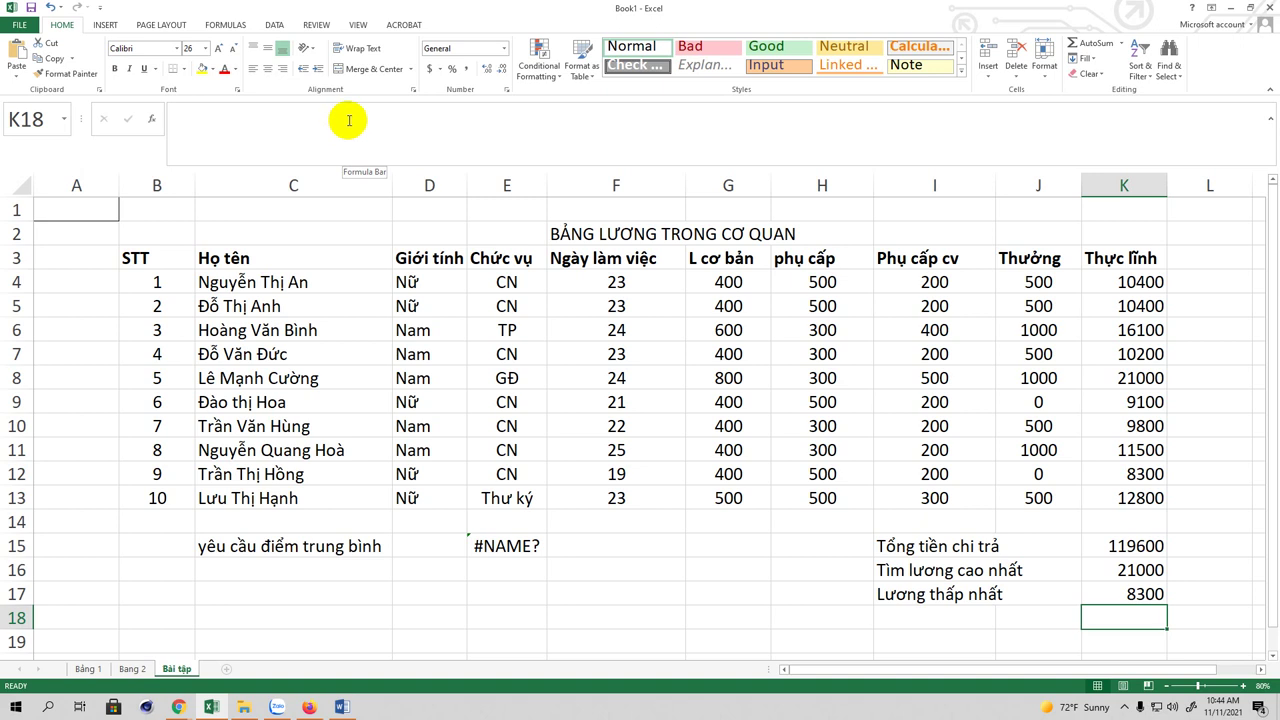
{"action": "left_click", "coordinate": [1133, 570]}
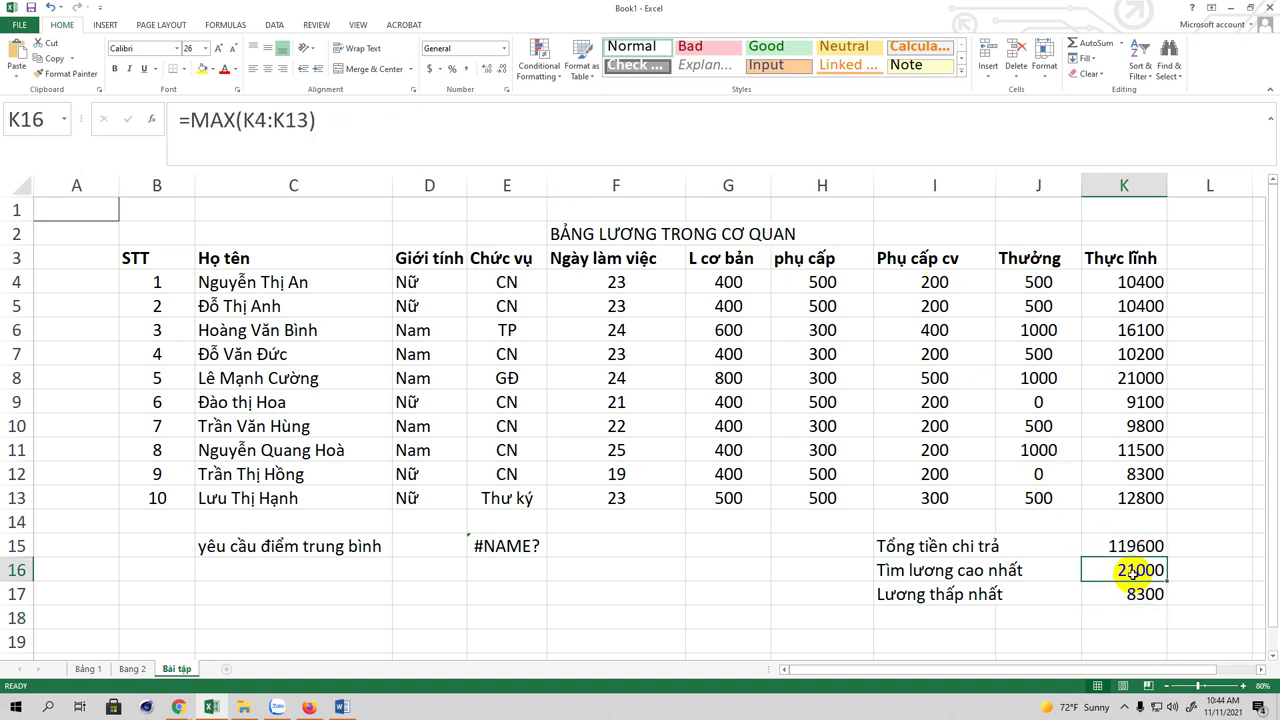
{"action": "left_click", "coordinate": [1135, 592]}
{"action": "left_click", "coordinate": [1126, 570]}
{"action": "left_click", "coordinate": [1128, 592]}
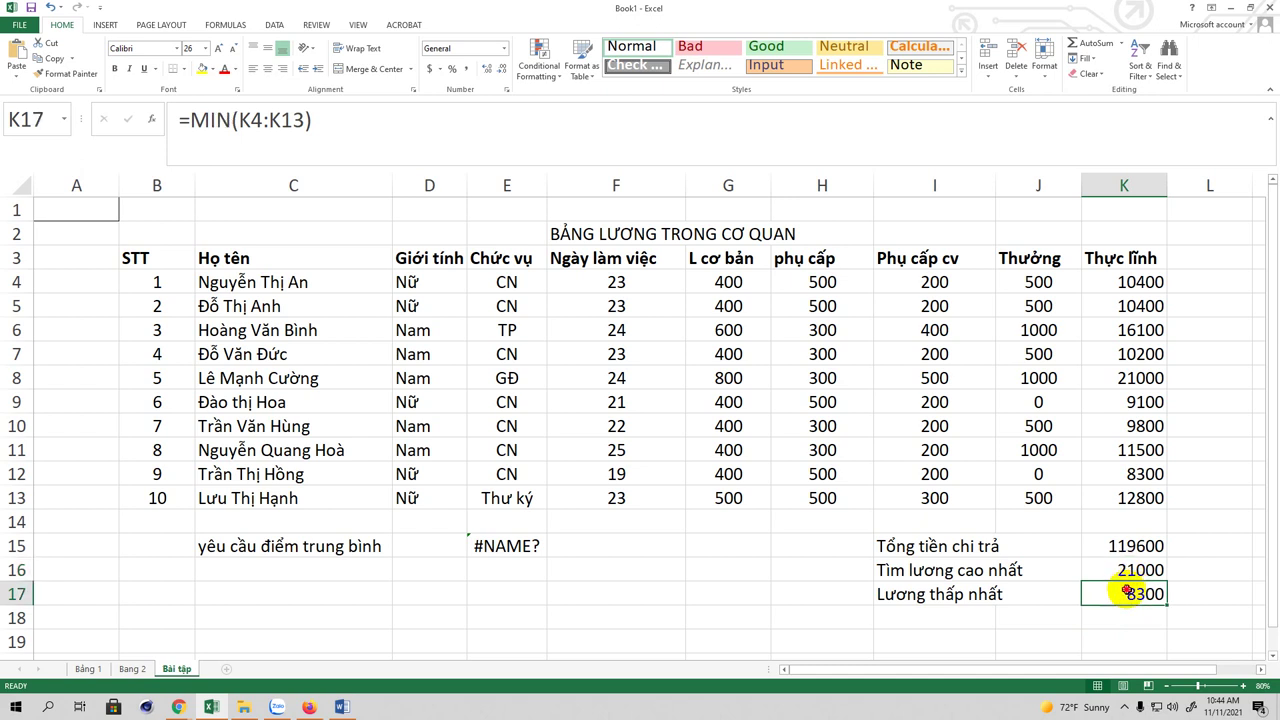
{"action": "left_click", "coordinate": [1122, 574]}
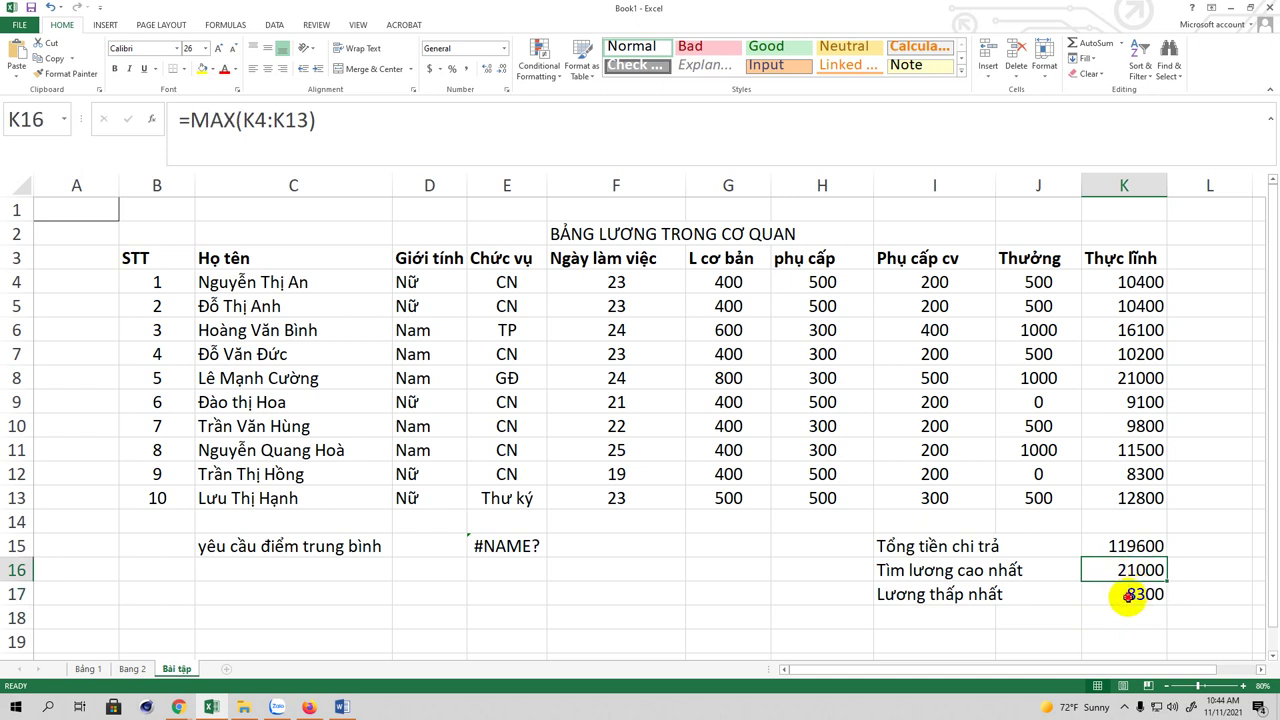
{"action": "left_click", "coordinate": [1128, 592]}
{"action": "scroll", "coordinate": [998, 556], "scroll_direction": "down", "scroll_amount": 2}
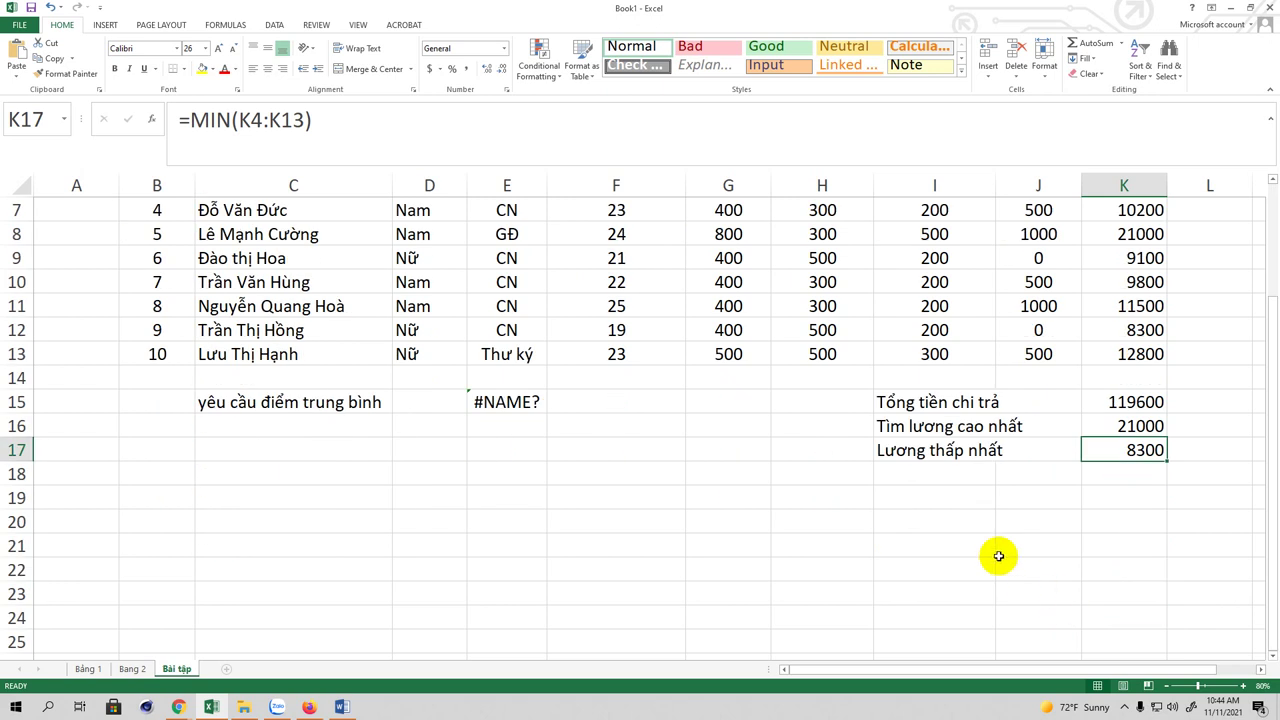
{"action": "left_click", "coordinate": [929, 472]}
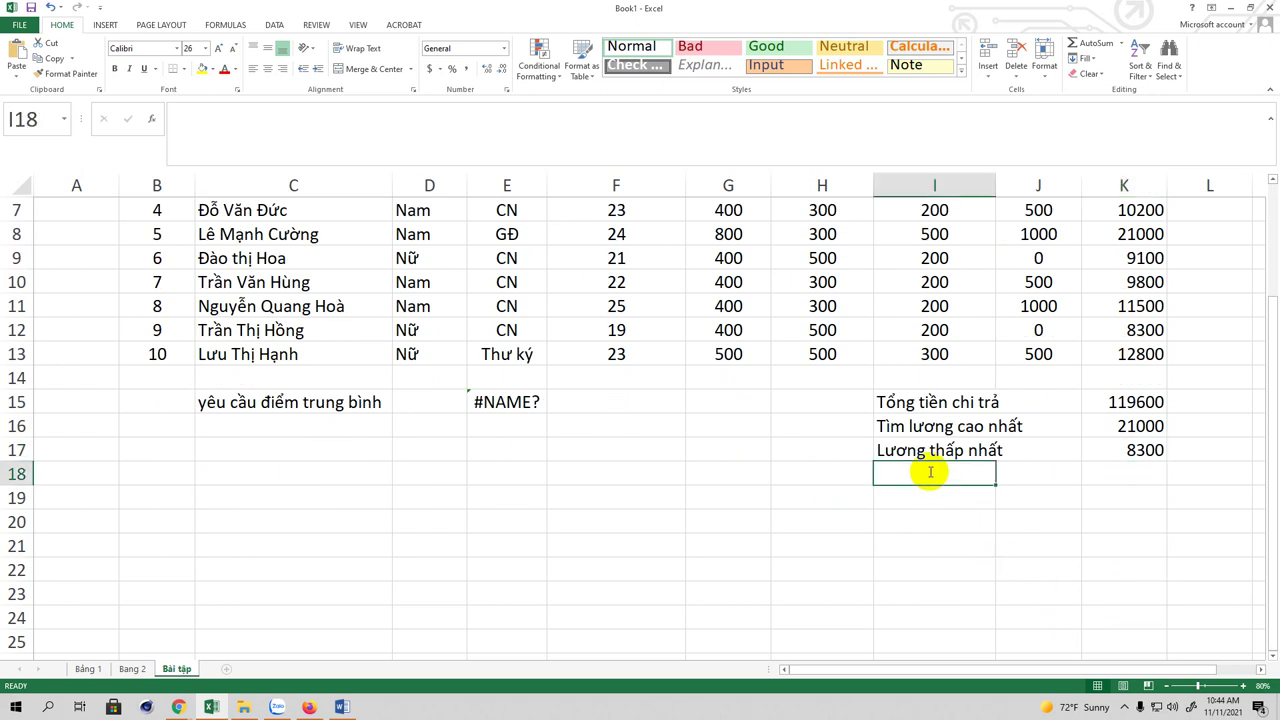
Step: Type 'Lương trung bình' in I18 and move to K18
{"action": "type", "text": "Lương t"}
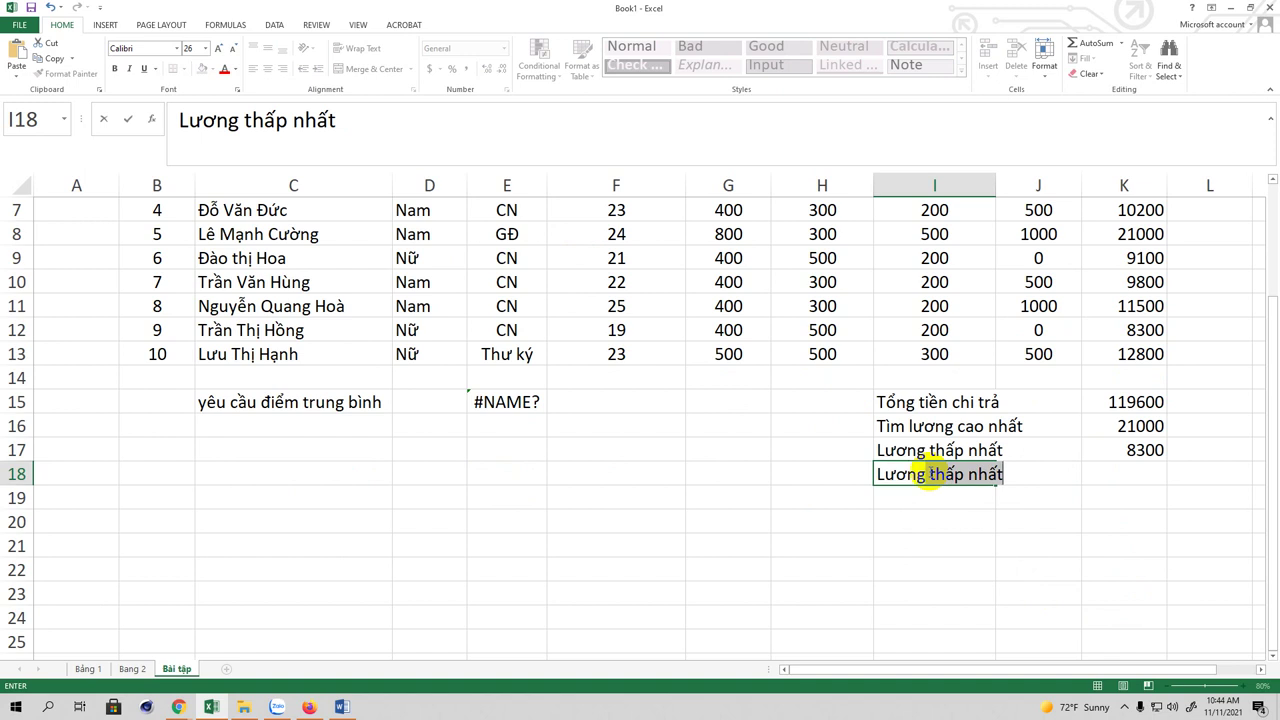
{"action": "type", "text": "r"}
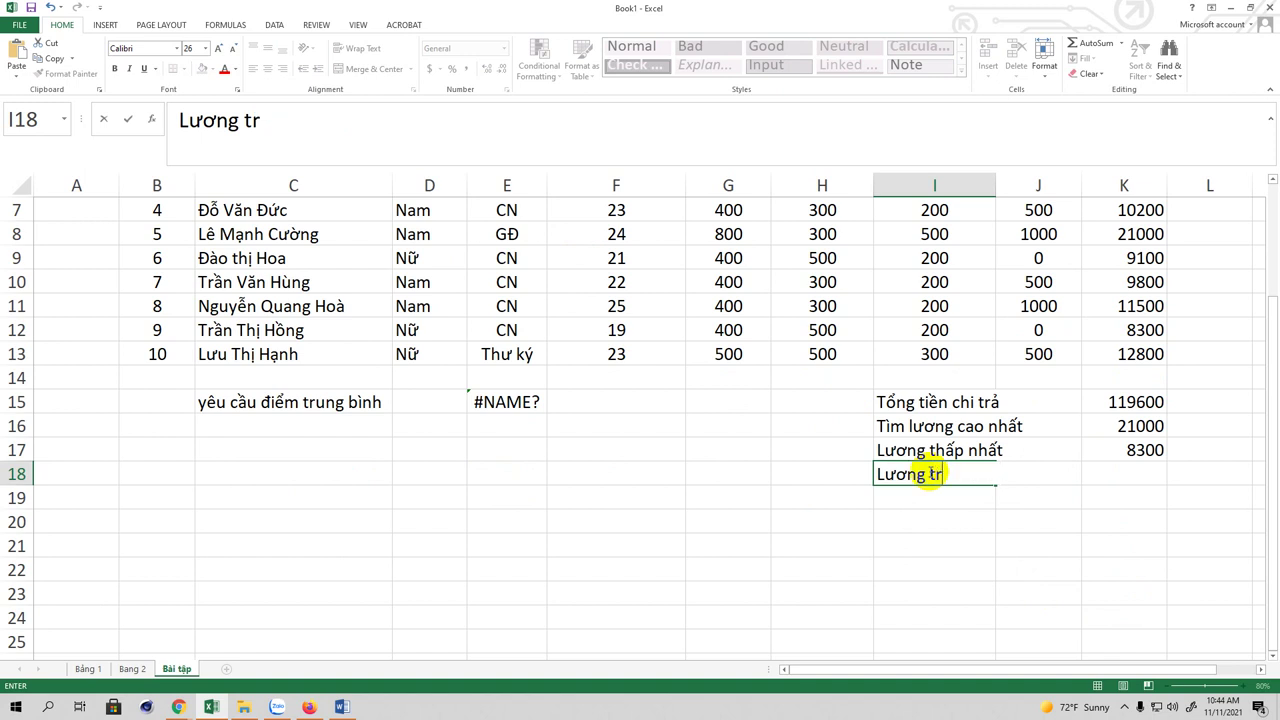
{"action": "type", "text": "ung binh"}
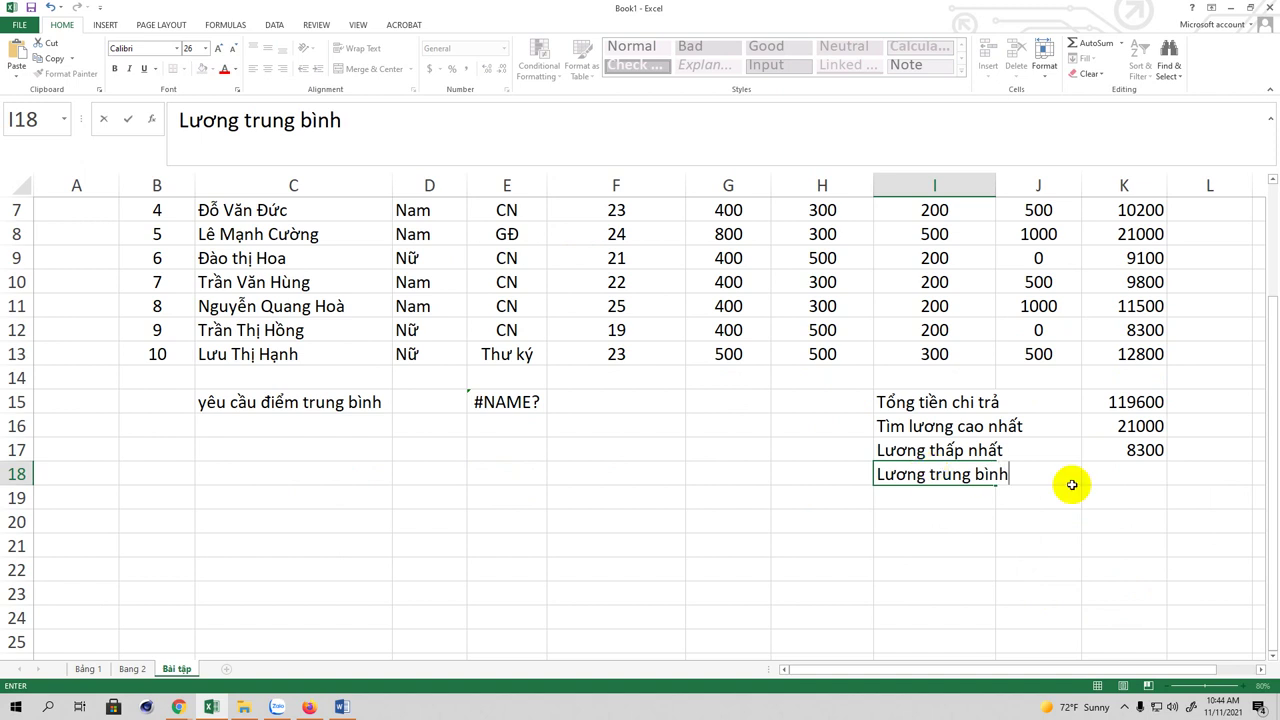
{"action": "left_click", "coordinate": [1136, 475]}
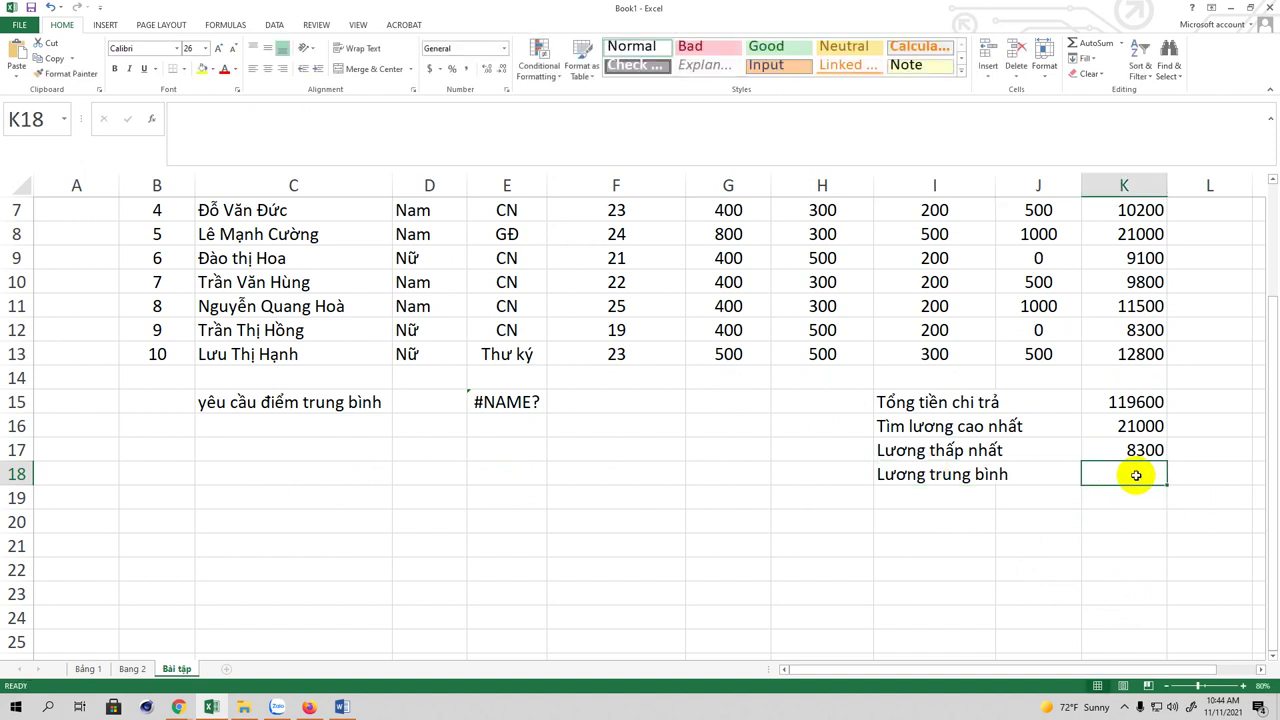
Step: Start typing AVERAGE( in K18; an accidental edit breaks K4's formula
{"action": "type", "text": "A"}
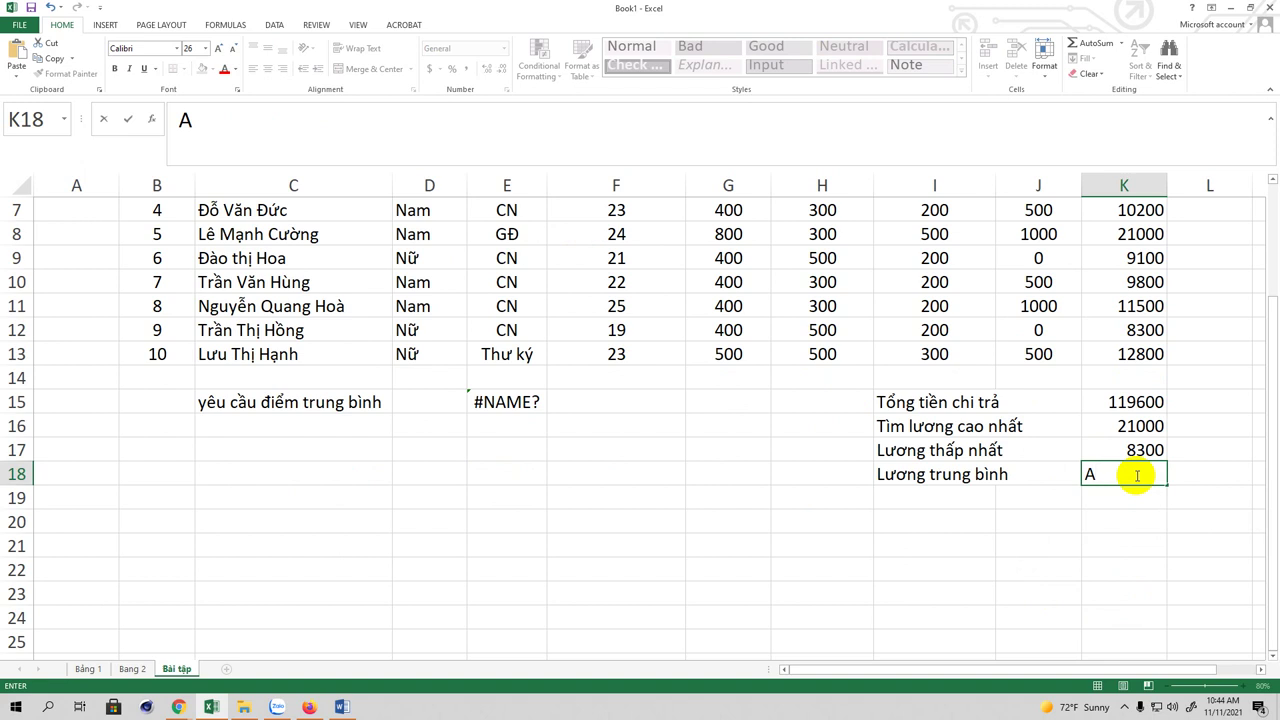
{"action": "type", "text": "VERAGE"}
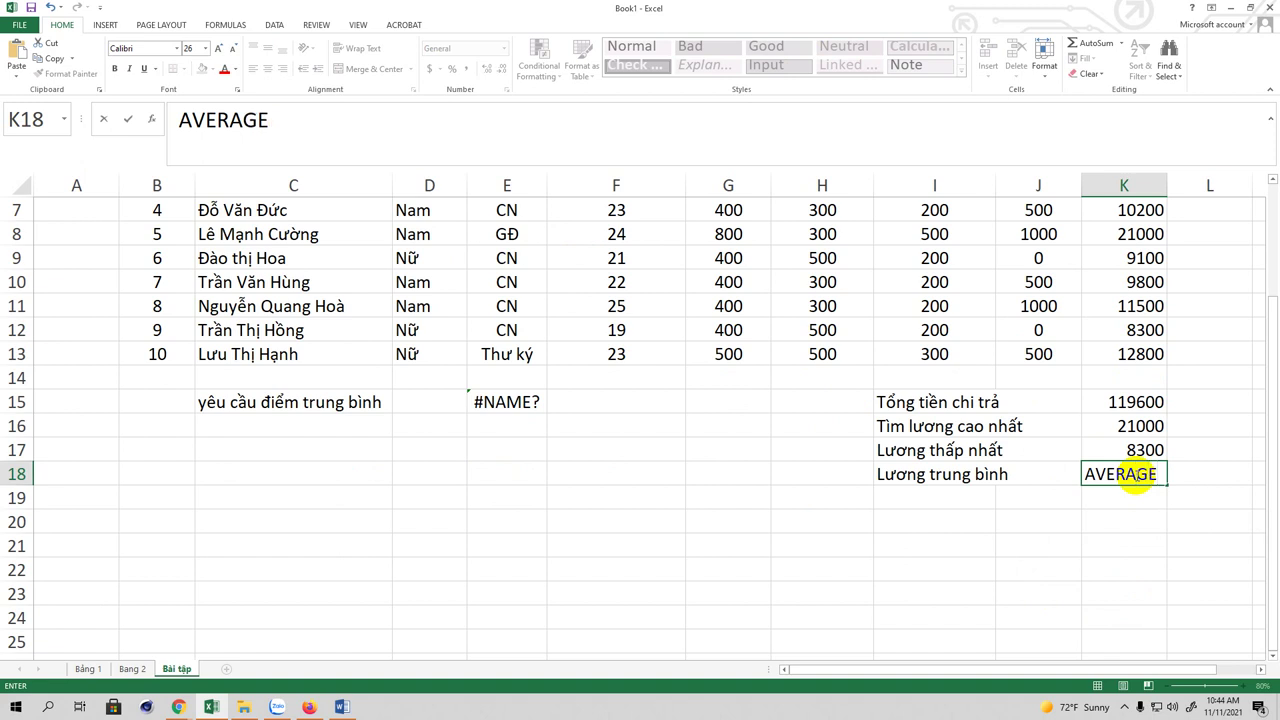
{"action": "left_click", "coordinate": [295, 108]}
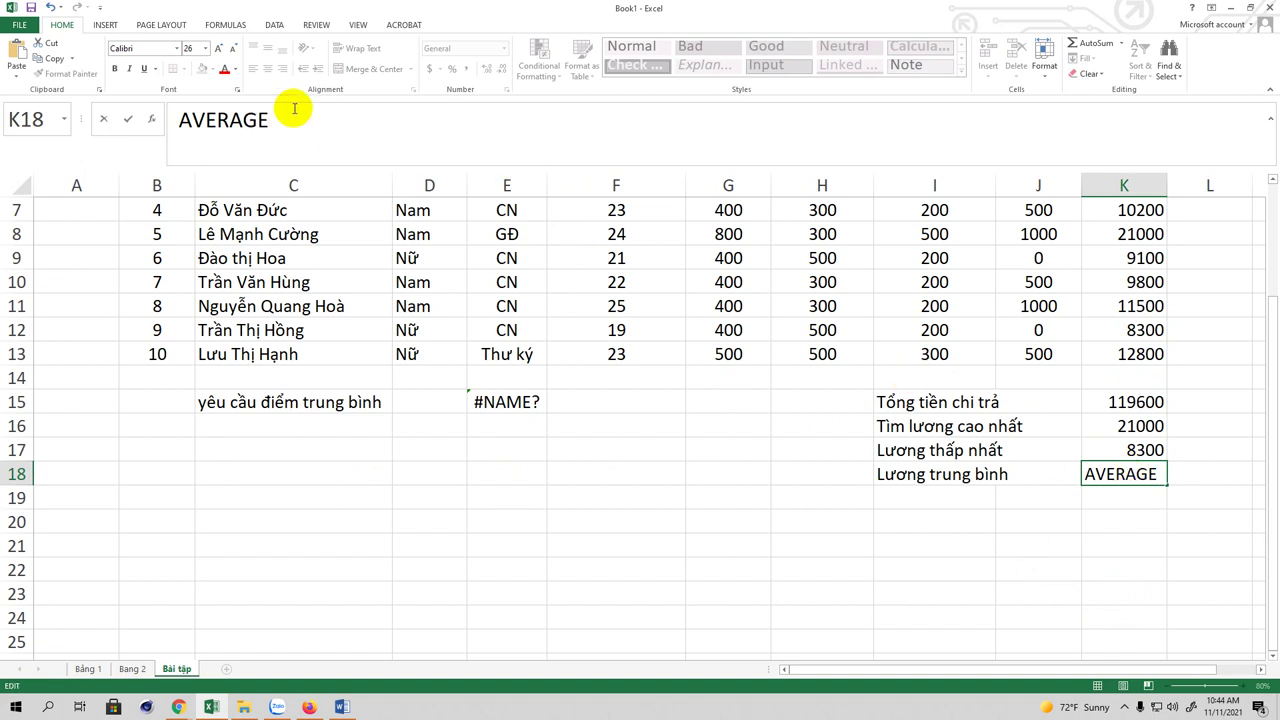
{"action": "type", "text": "("}
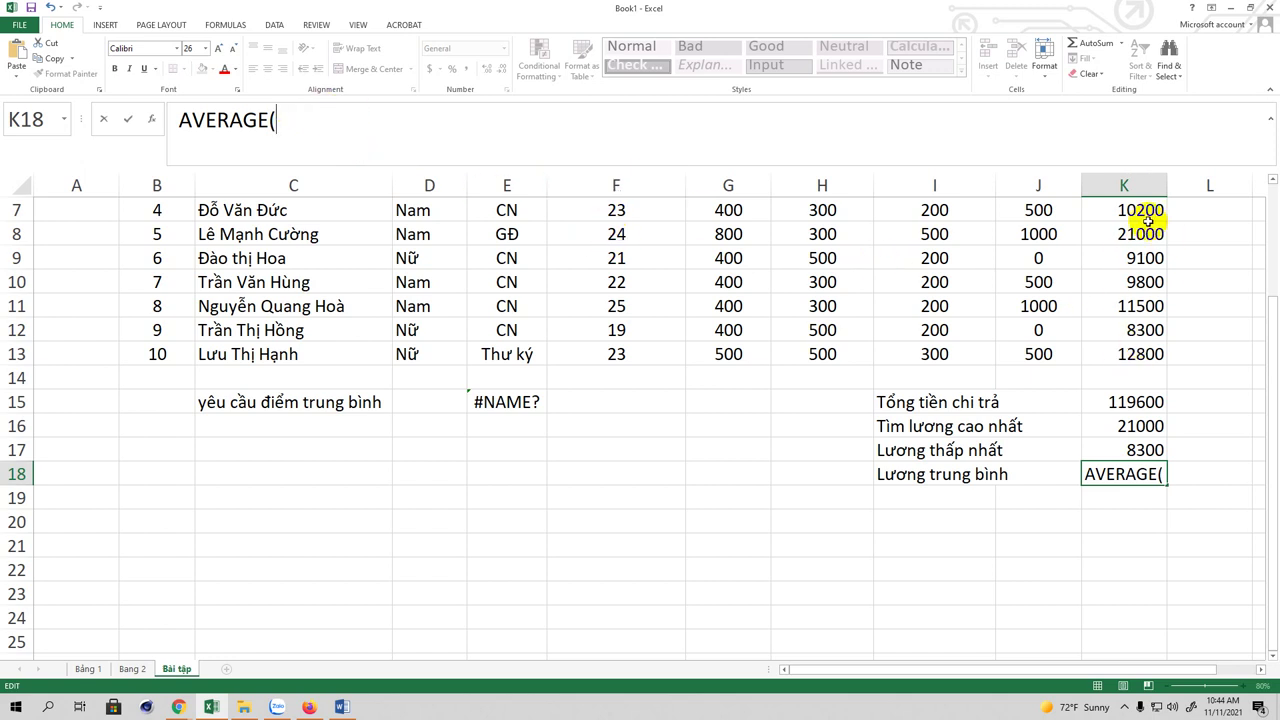
{"action": "left_click_drag", "start_coordinate": [1268, 356], "coordinate": [1274, 285]}
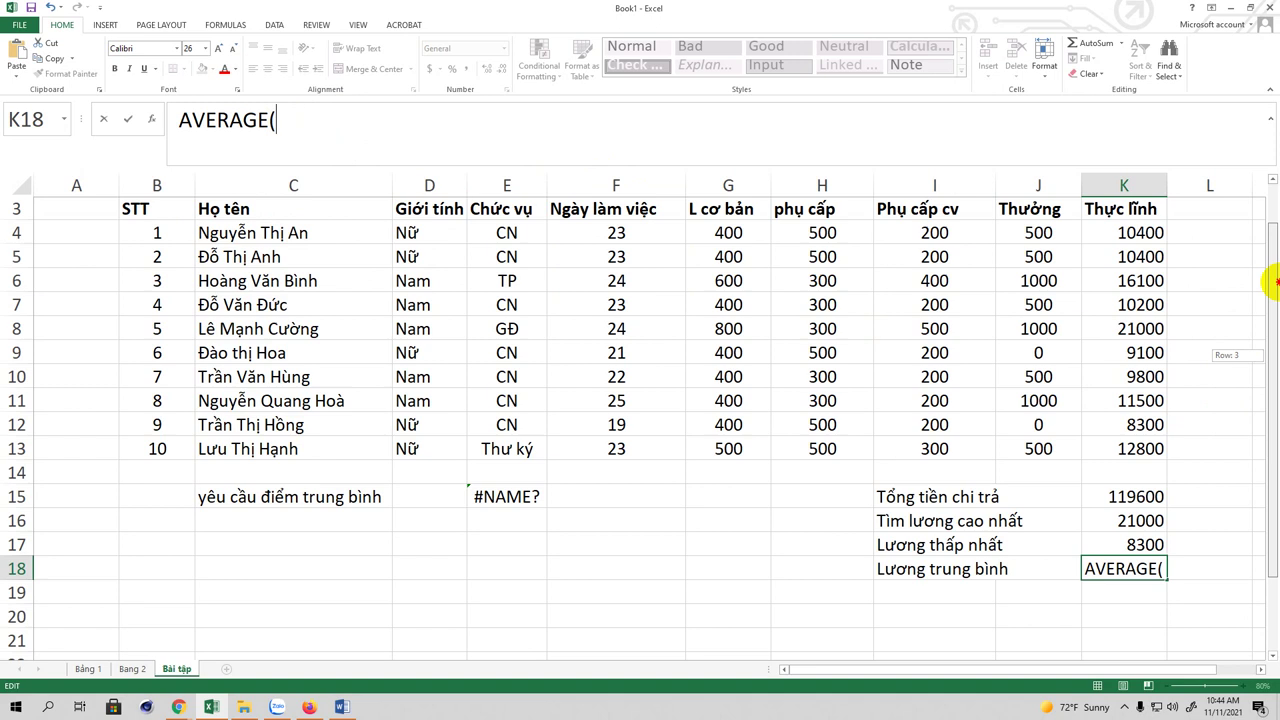
{"action": "left_click_drag", "start_coordinate": [1138, 233], "coordinate": [1130, 450]}
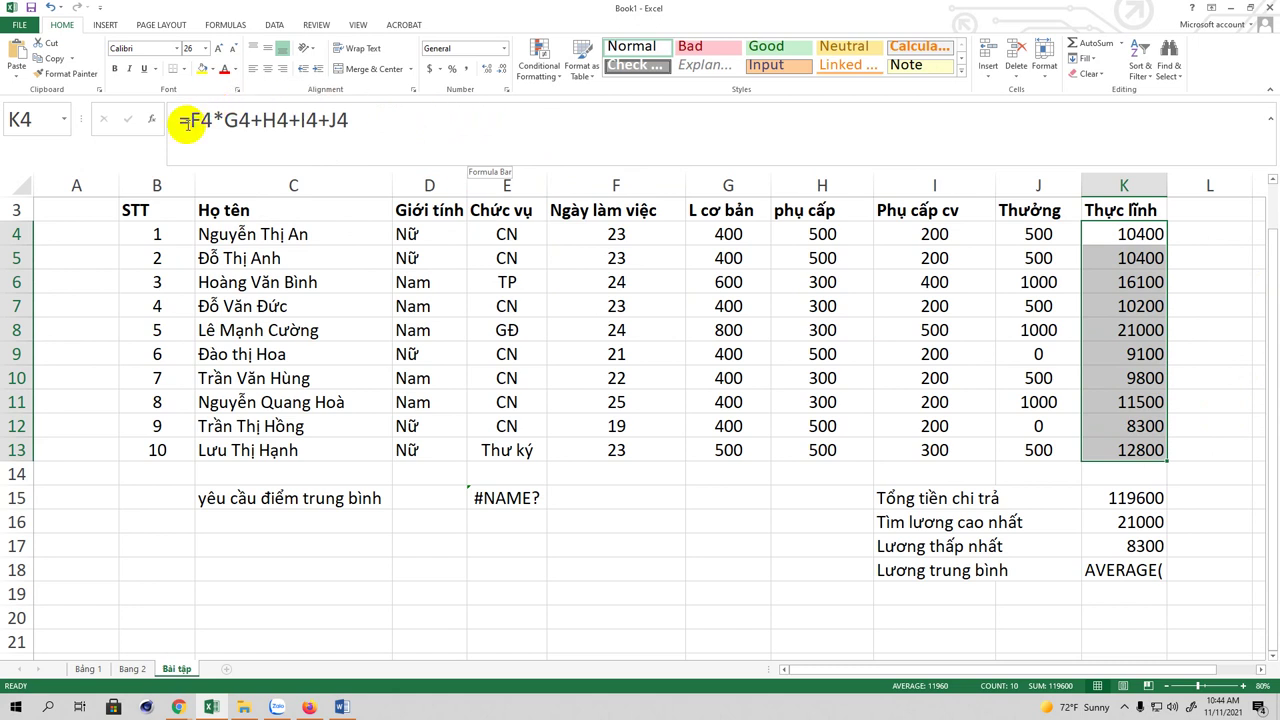
{"action": "left_click", "coordinate": [184, 120]}
{"action": "left_click", "coordinate": [1170, 570]}
{"action": "left_click", "coordinate": [1152, 570]}
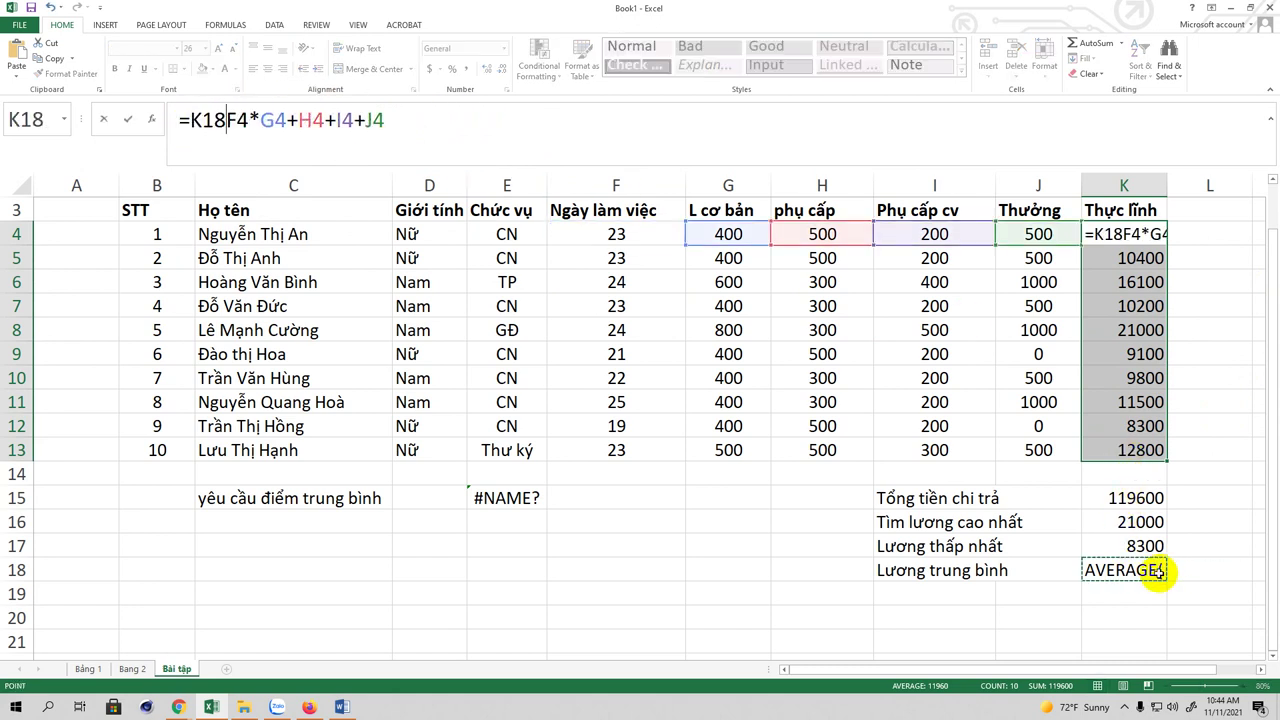
{"action": "key", "text": "F2"}
{"action": "left_click", "coordinate": [1157, 570]}
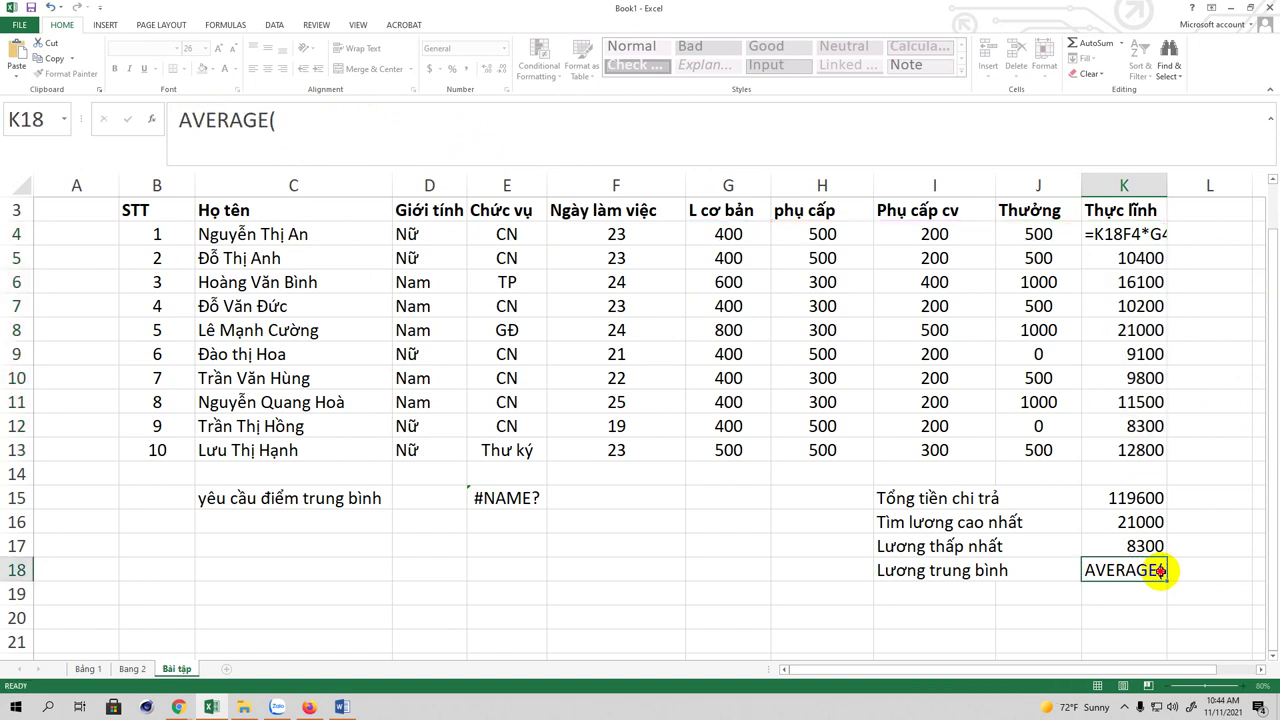
{"action": "double_click", "coordinate": [1157, 570]}
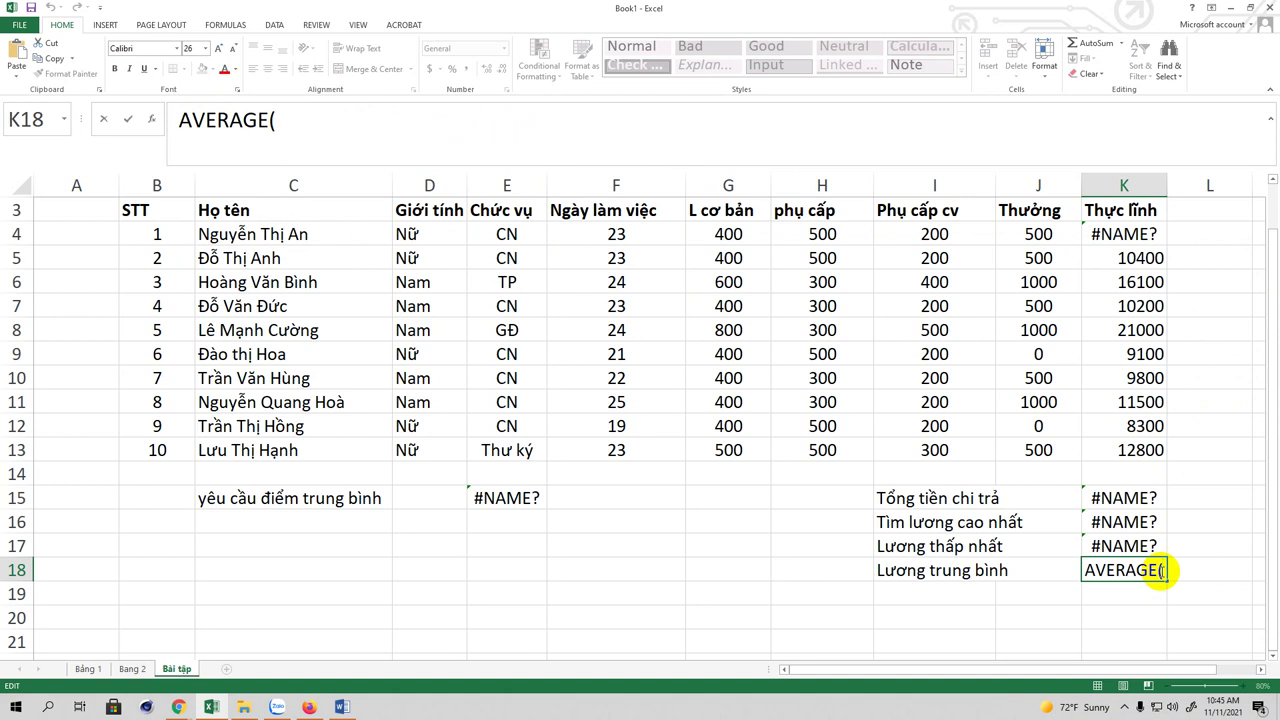
Step: Restore K4's 10400 by filling K5's formula up, then resume editing K18
{"action": "left_click", "coordinate": [1135, 258]}
{"action": "left_click_drag", "start_coordinate": [1166, 269], "coordinate": [1166, 230]}
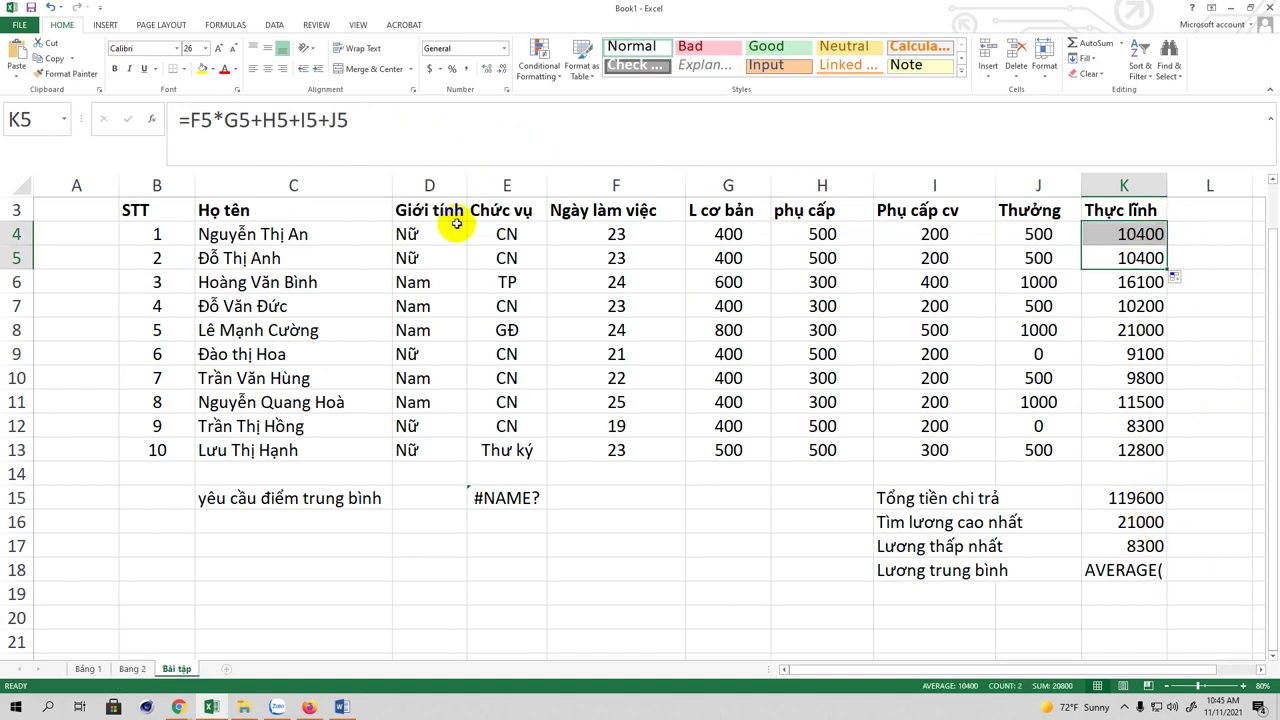
{"action": "left_click", "coordinate": [1156, 570]}
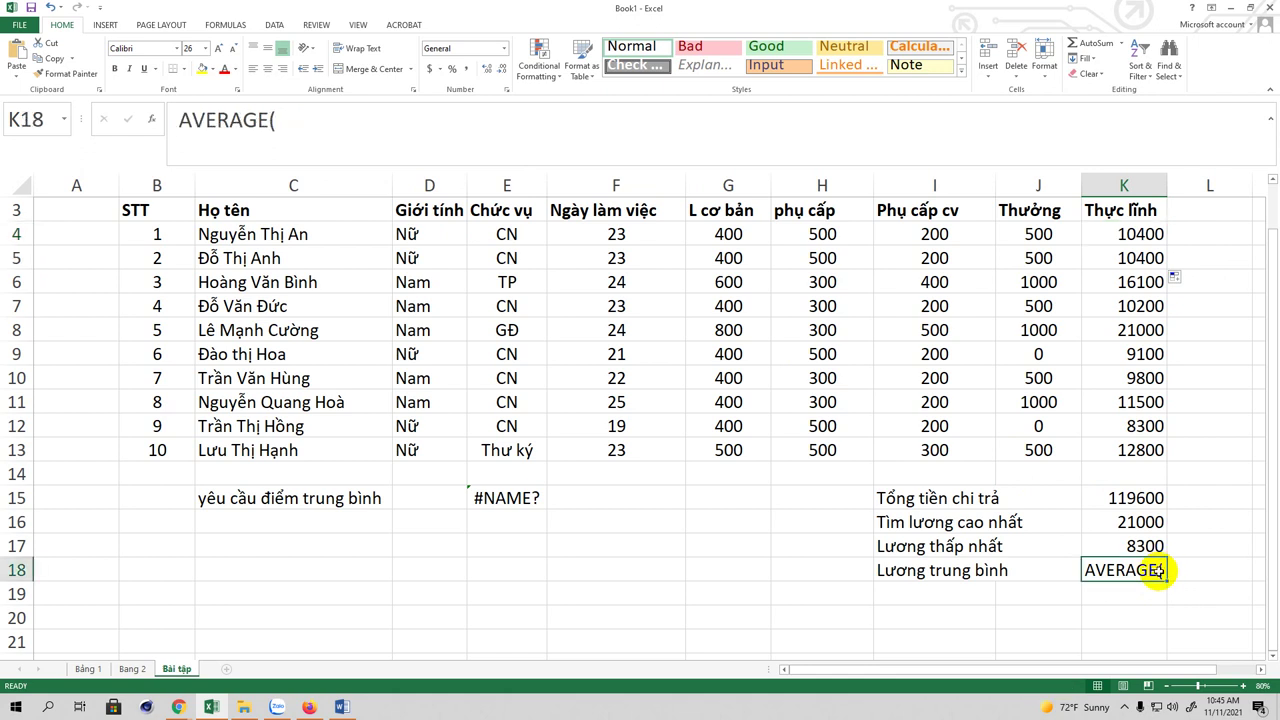
{"action": "double_click", "coordinate": [1162, 570]}
{"action": "left_click_drag", "start_coordinate": [1163, 586], "coordinate": [1145, 428]}
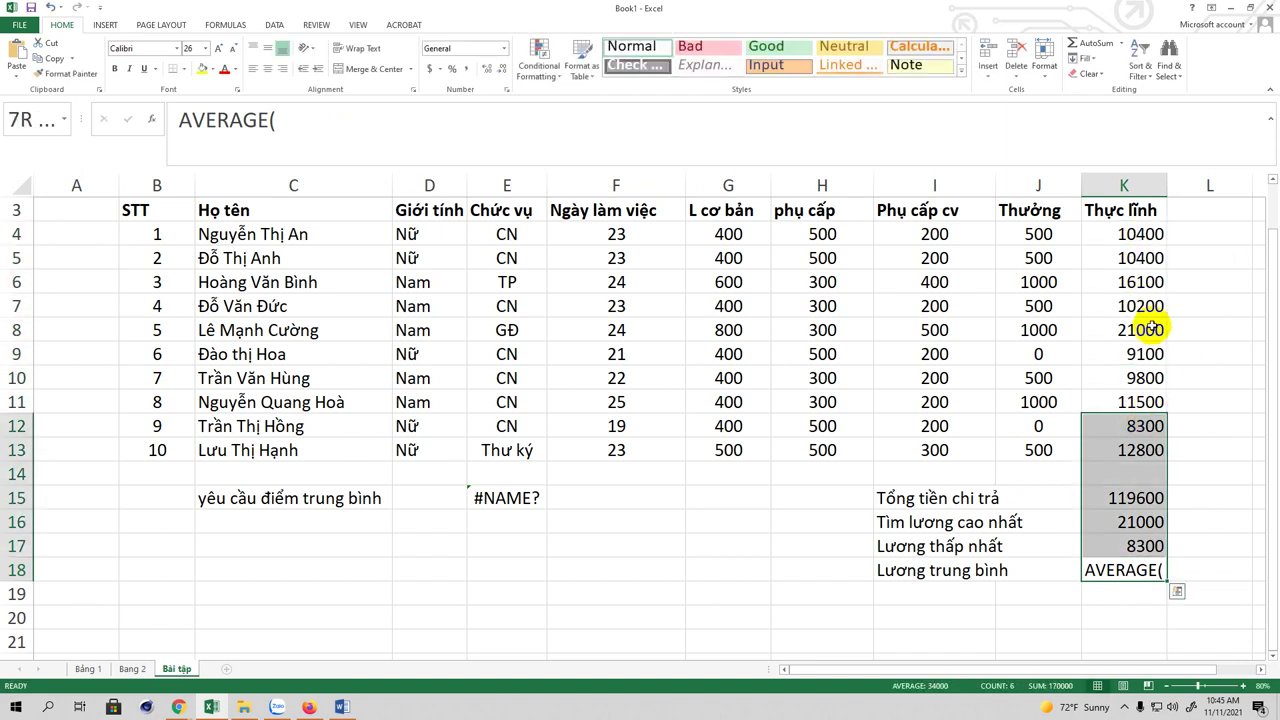
{"action": "left_click_drag", "start_coordinate": [1128, 232], "coordinate": [1140, 450]}
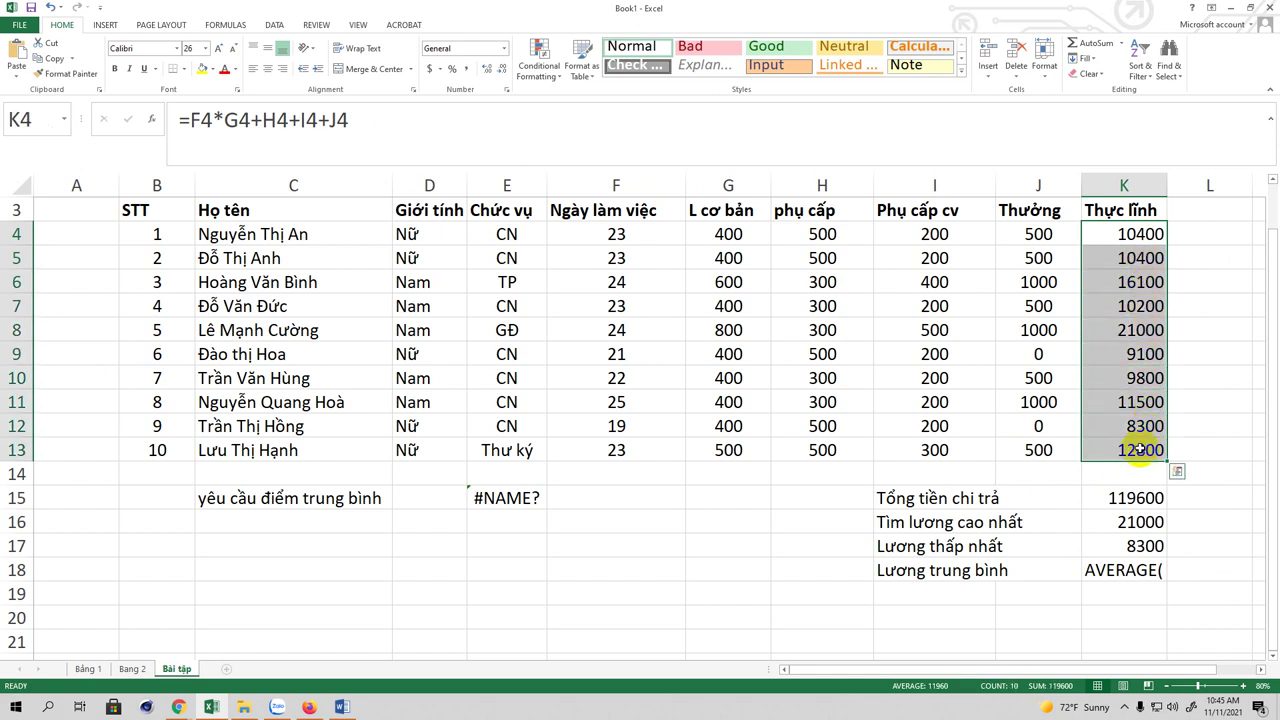
{"action": "left_click", "coordinate": [1090, 571]}
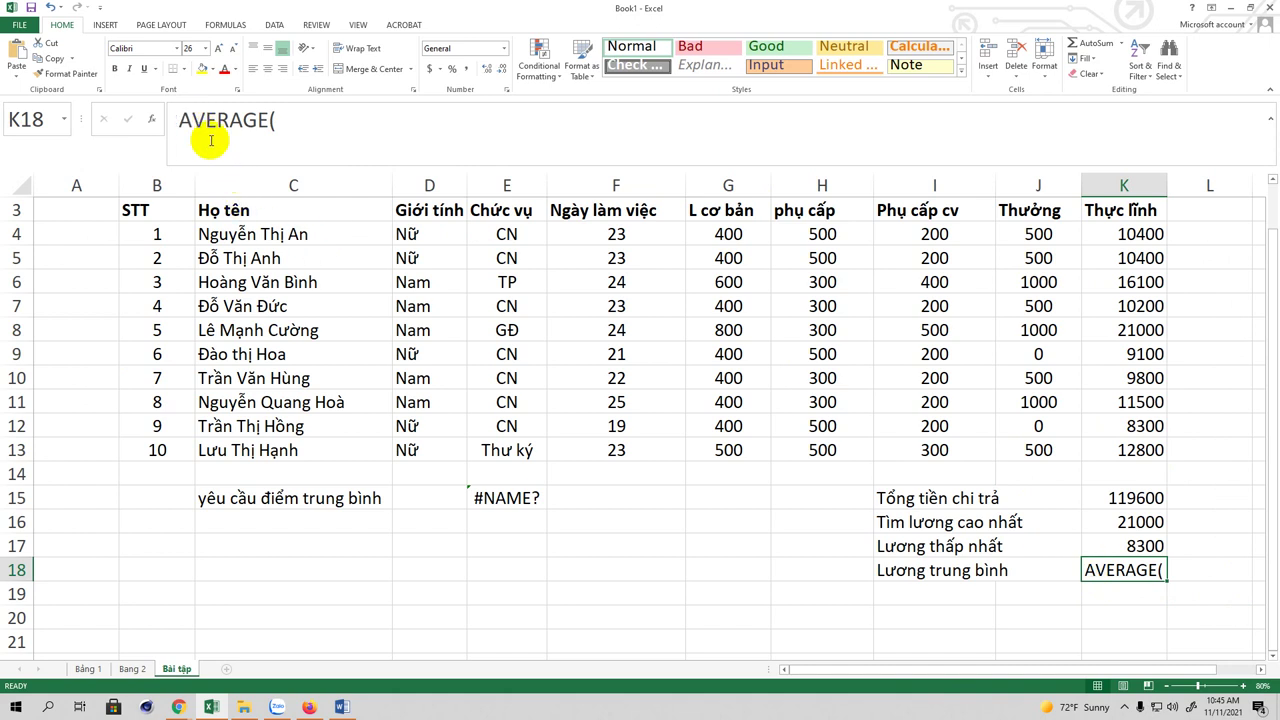
Step: Complete K18 as =AVERAGE(K4:K13), showing an average take-home pay of 11960
{"action": "left_click", "coordinate": [176, 120]}
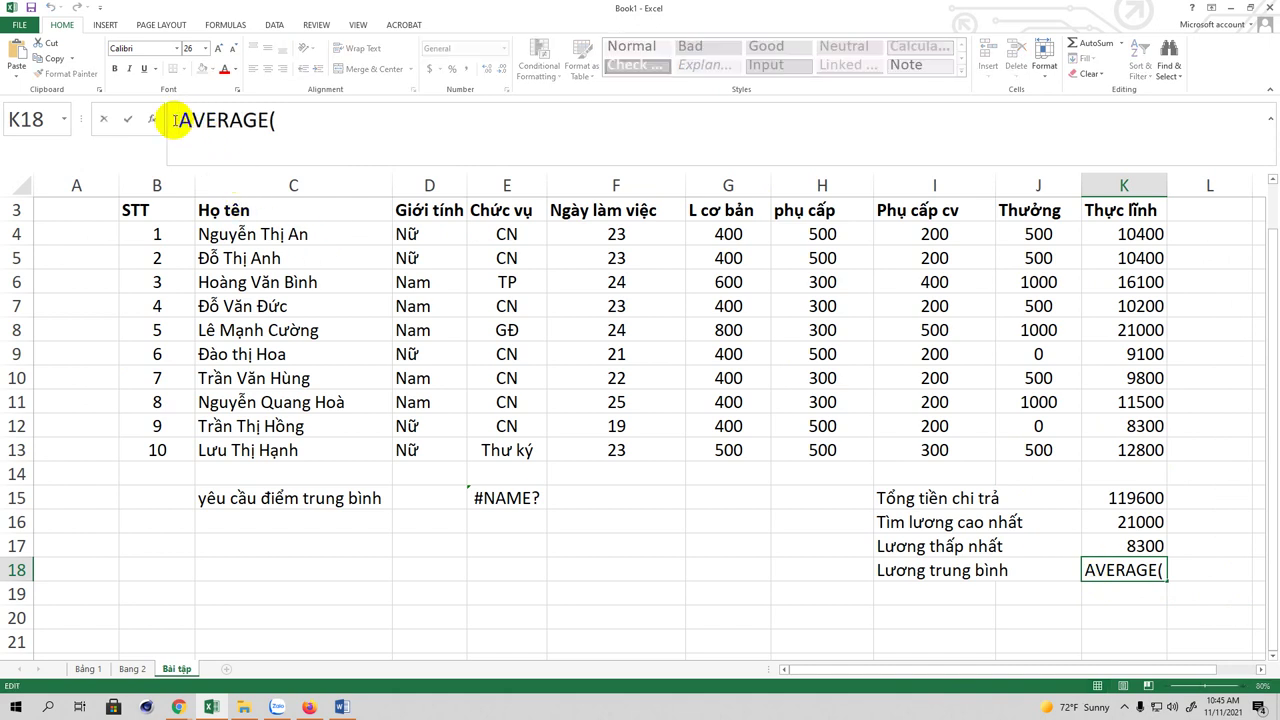
{"action": "type", "text": "="}
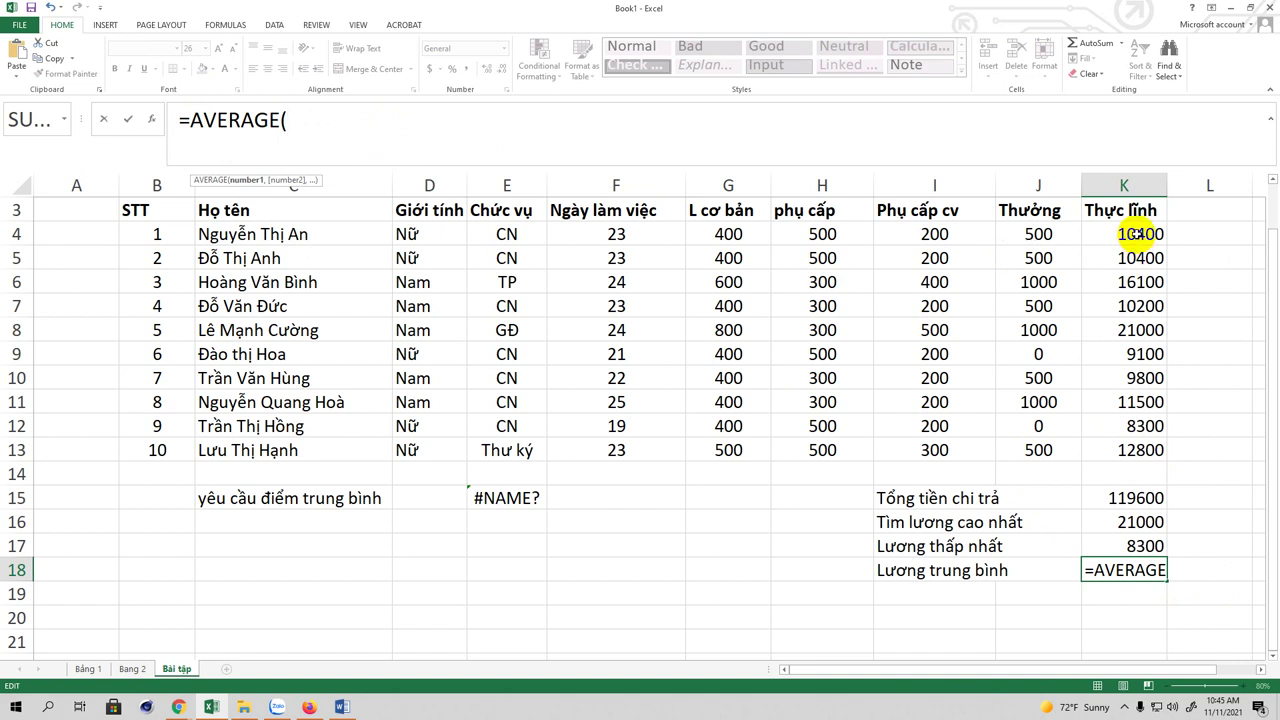
{"action": "left_click_drag", "start_coordinate": [1135, 234], "coordinate": [1137, 451]}
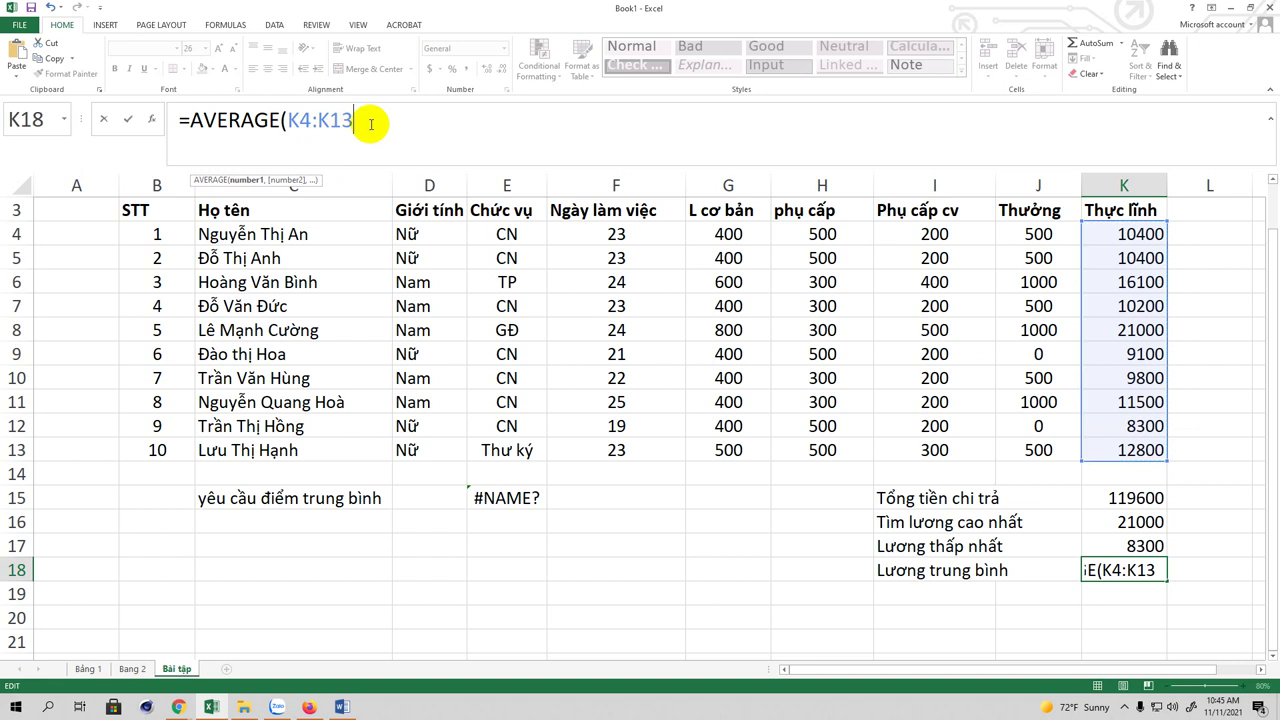
{"action": "type", "text": ")"}
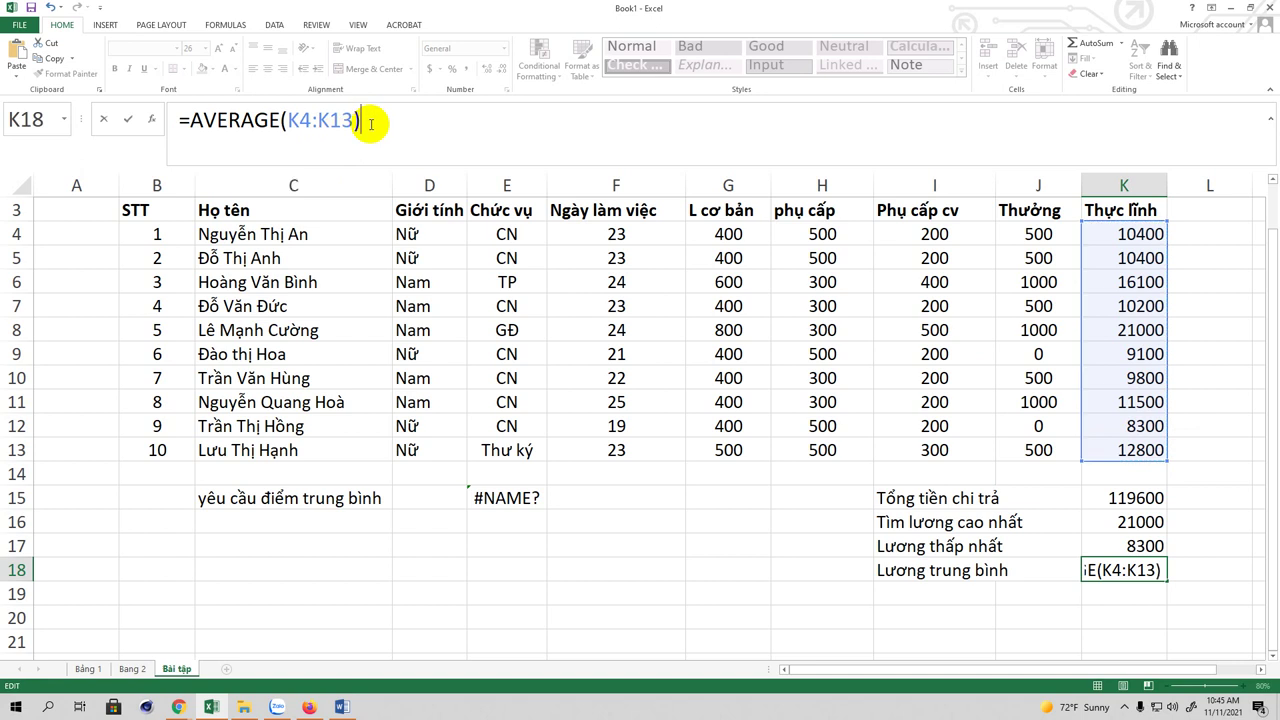
{"action": "key", "text": "Return"}
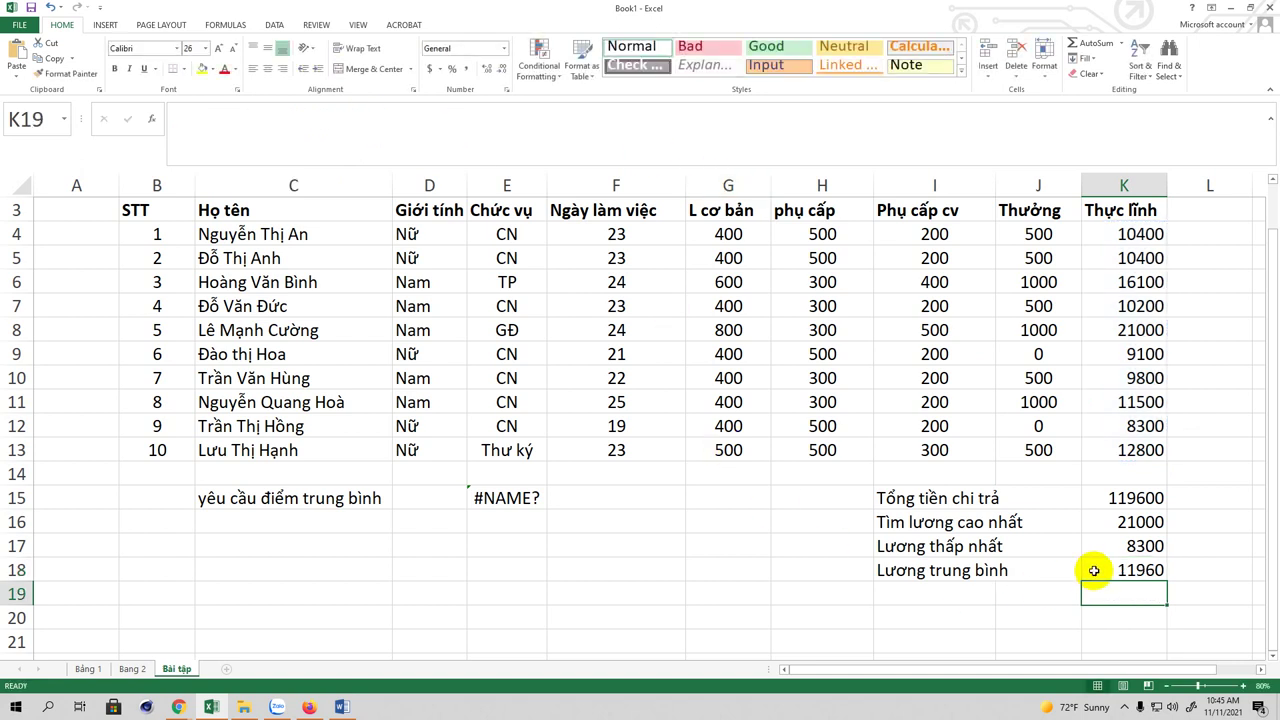
{"action": "left_click", "coordinate": [1128, 570]}
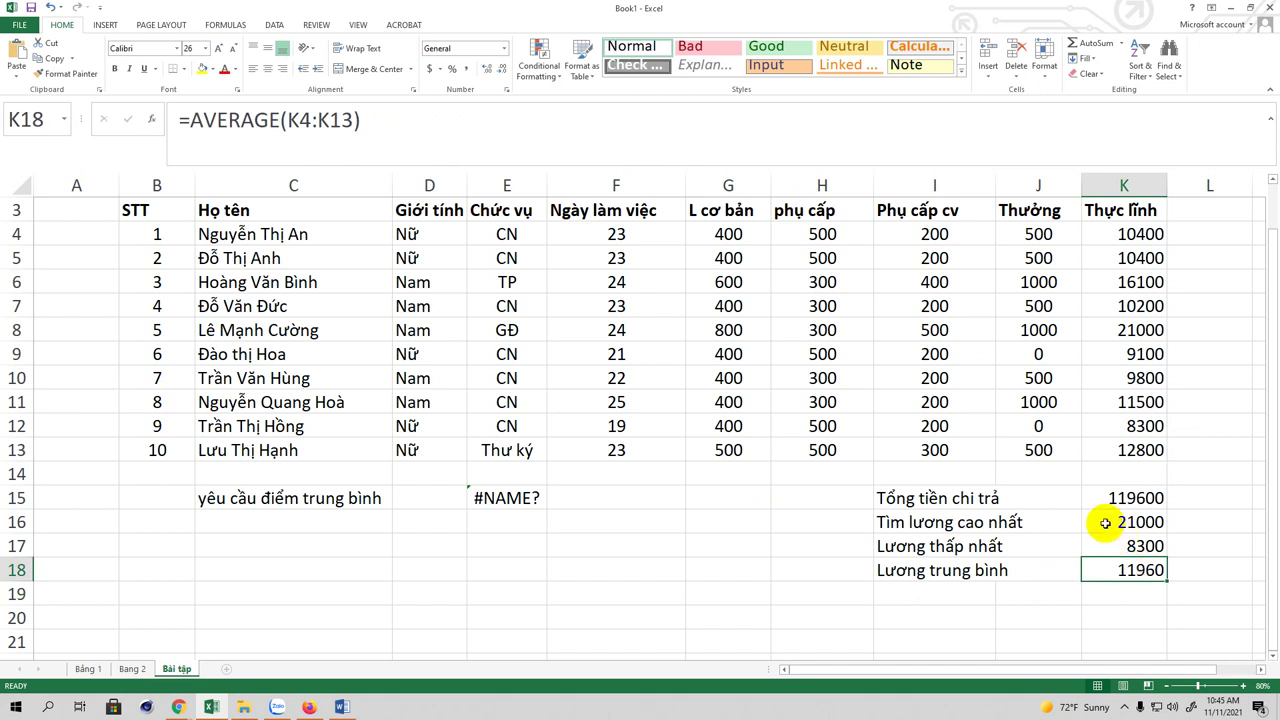
{"action": "scroll", "coordinate": [1105, 523], "scroll_direction": "up", "scroll_amount": 1}
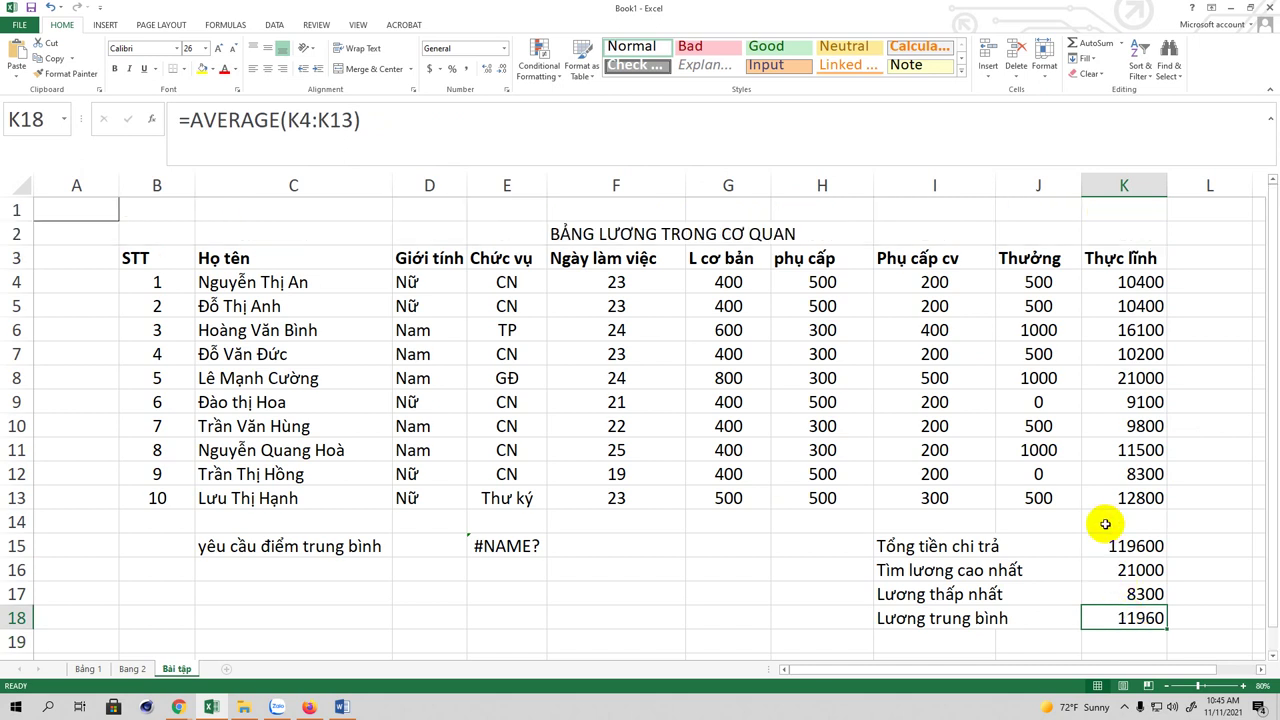
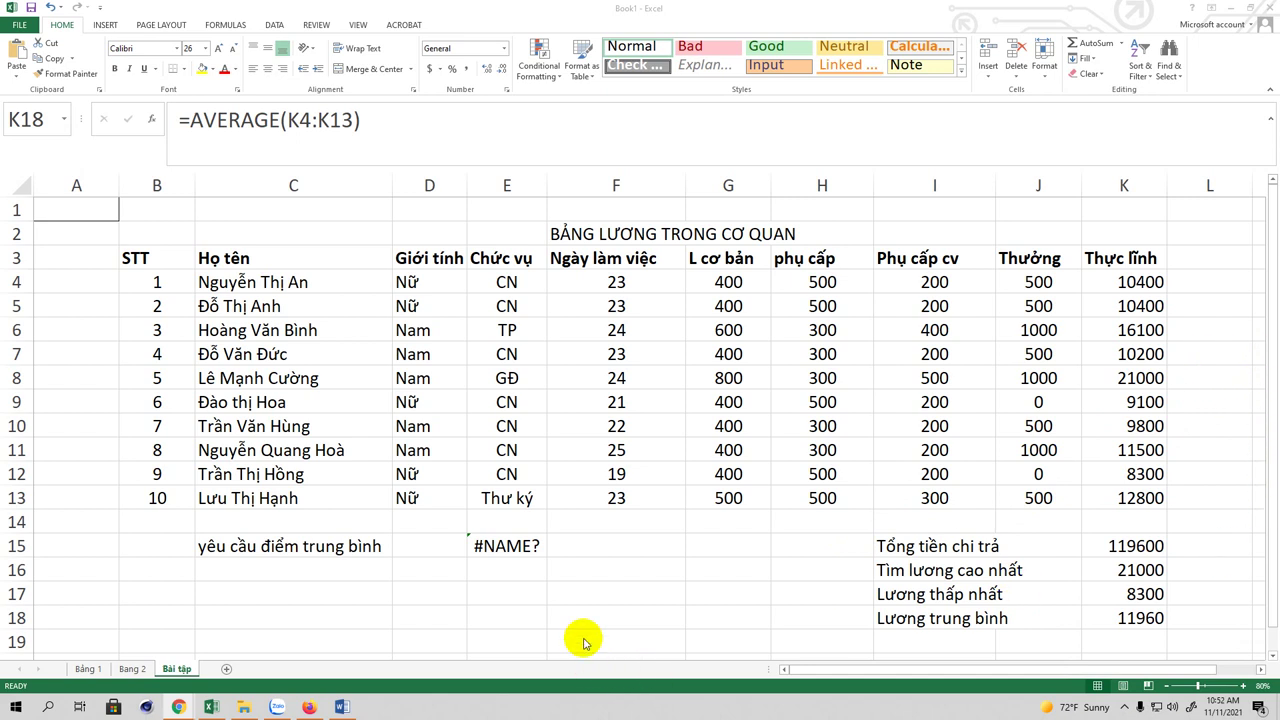
Step: Enter the heading Thực lĩnh in F17 and the label MAX in E18
{"action": "left_click", "coordinate": [569, 590]}
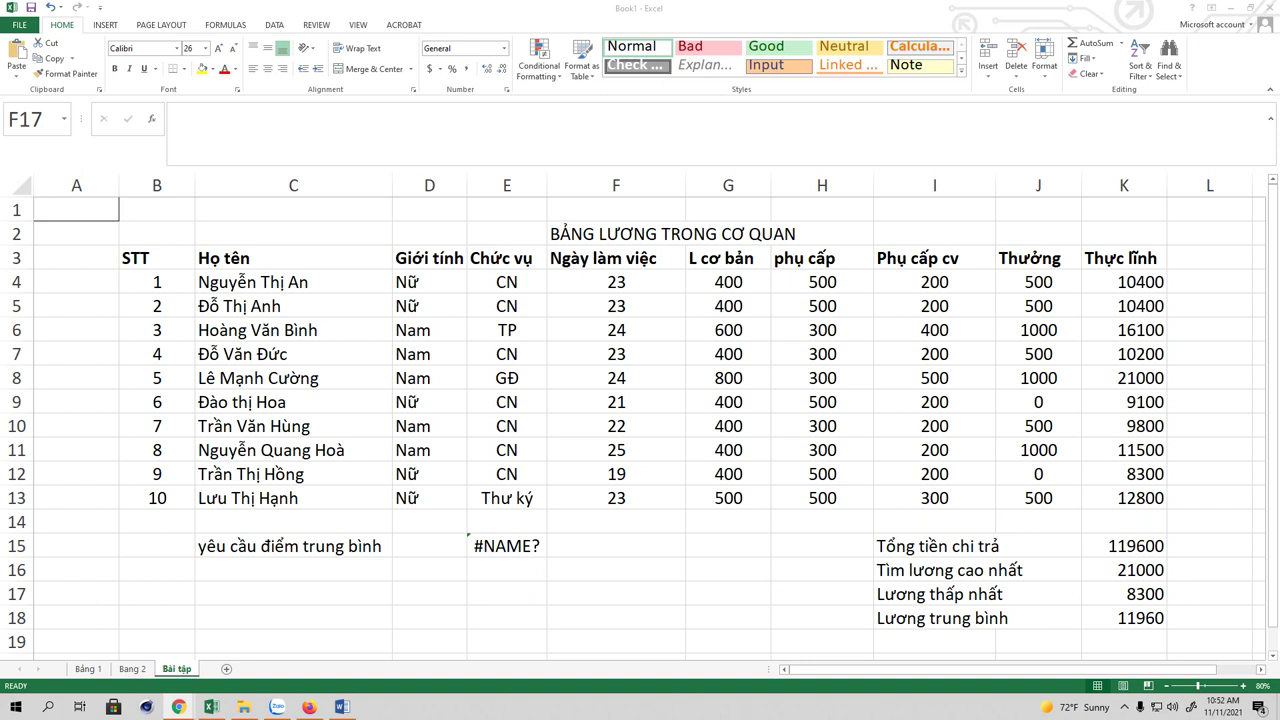
{"action": "left_click", "coordinate": [585, 592]}
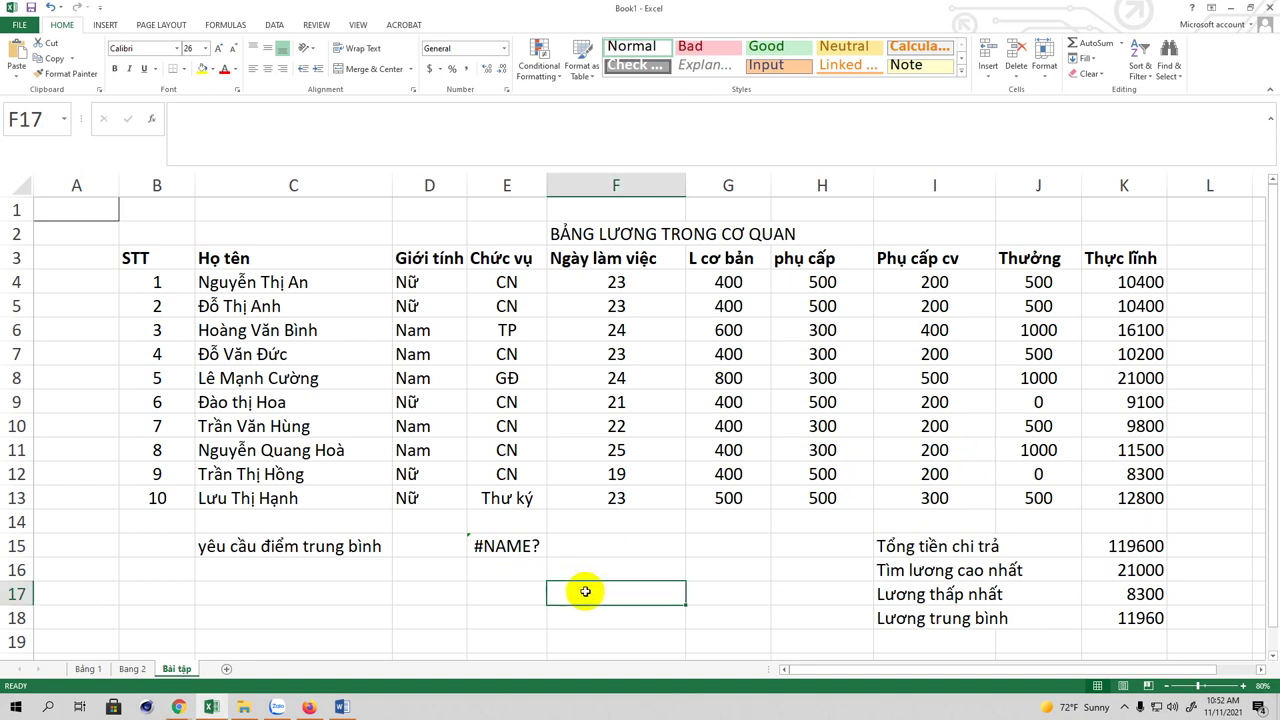
{"action": "type", "text": "Th"}
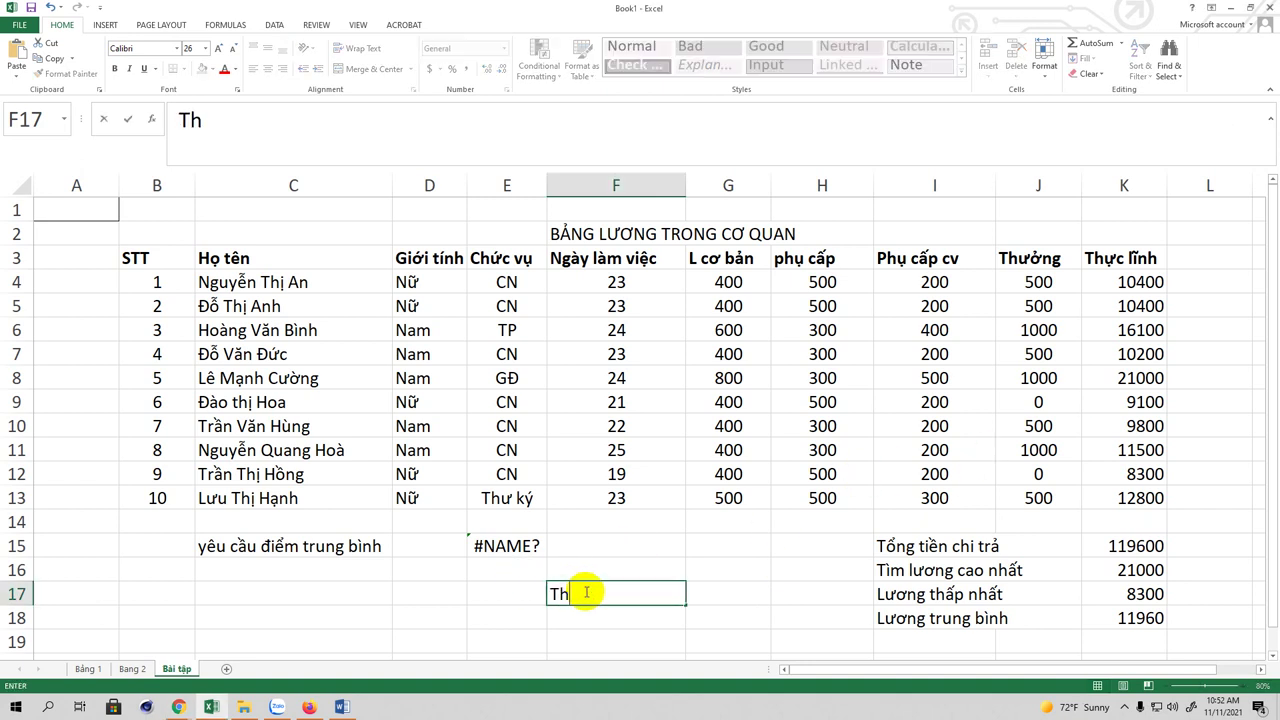
{"action": "type", "text": "ưc linh"}
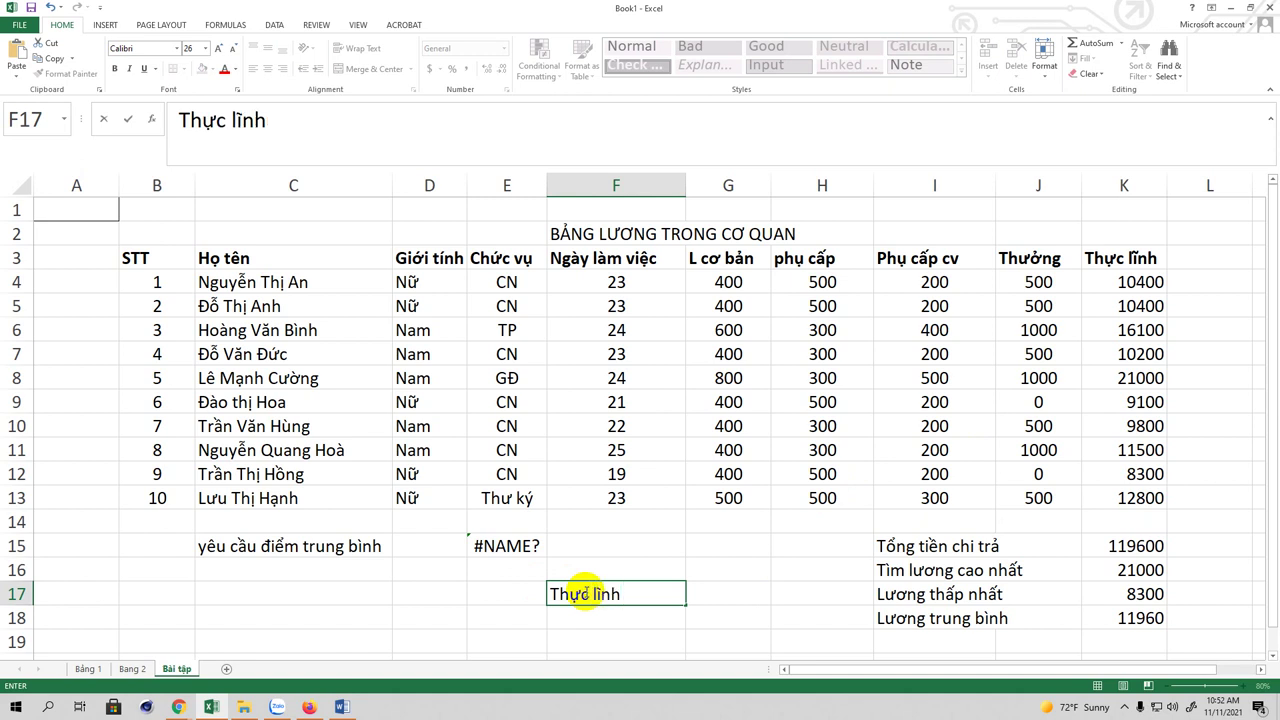
{"action": "left_click", "coordinate": [504, 620]}
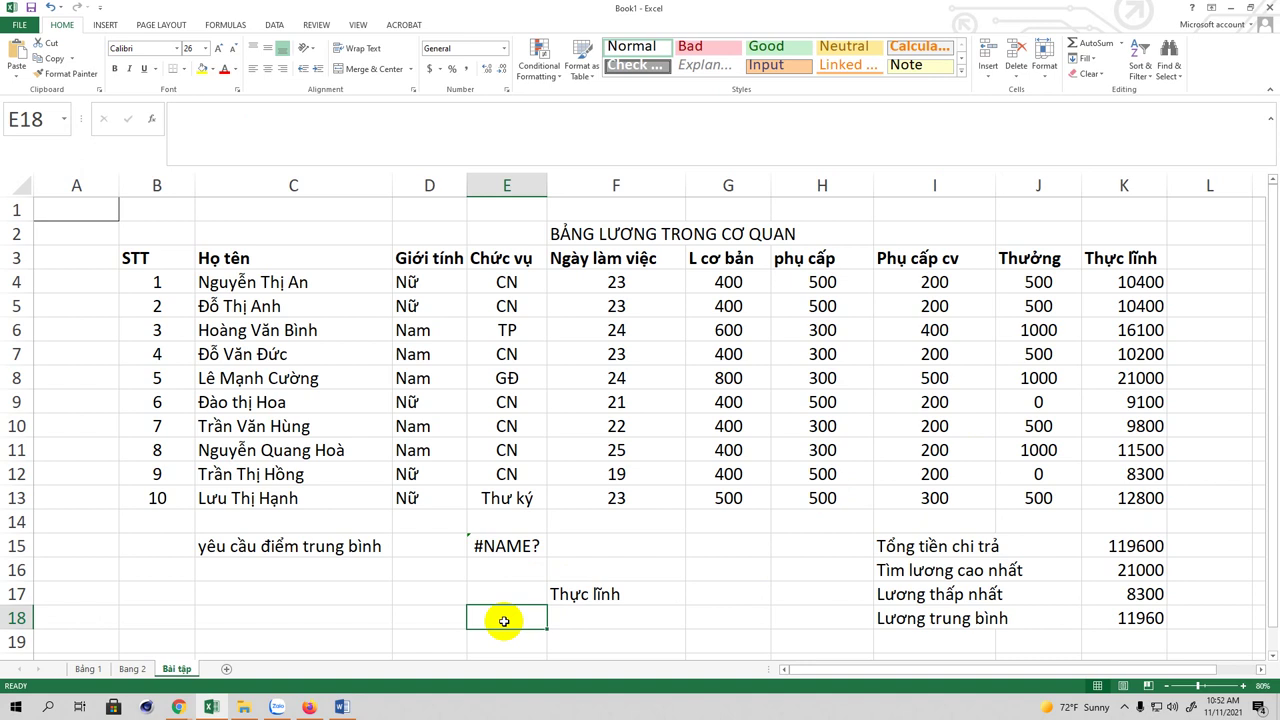
{"action": "type", "text": "MAx"}
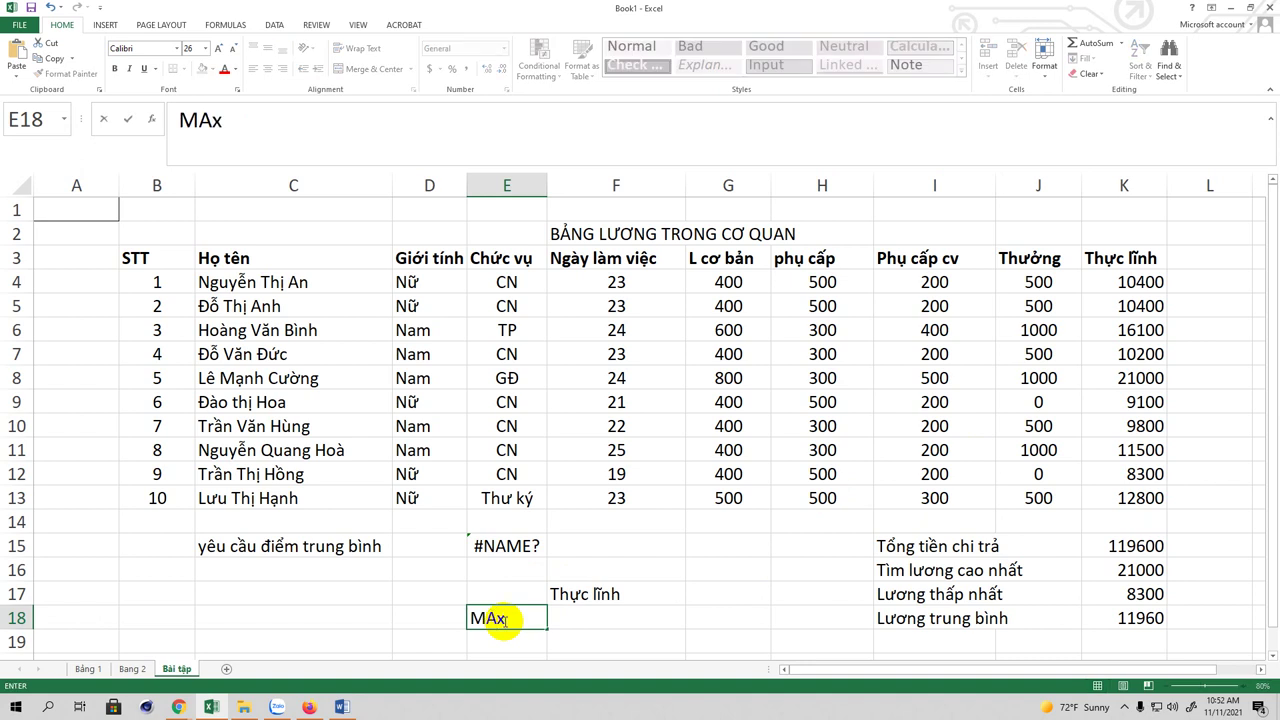
{"action": "key", "text": "BackSpace"}
{"action": "type", "text": "xx"}
{"action": "left_click", "coordinate": [592, 619]}
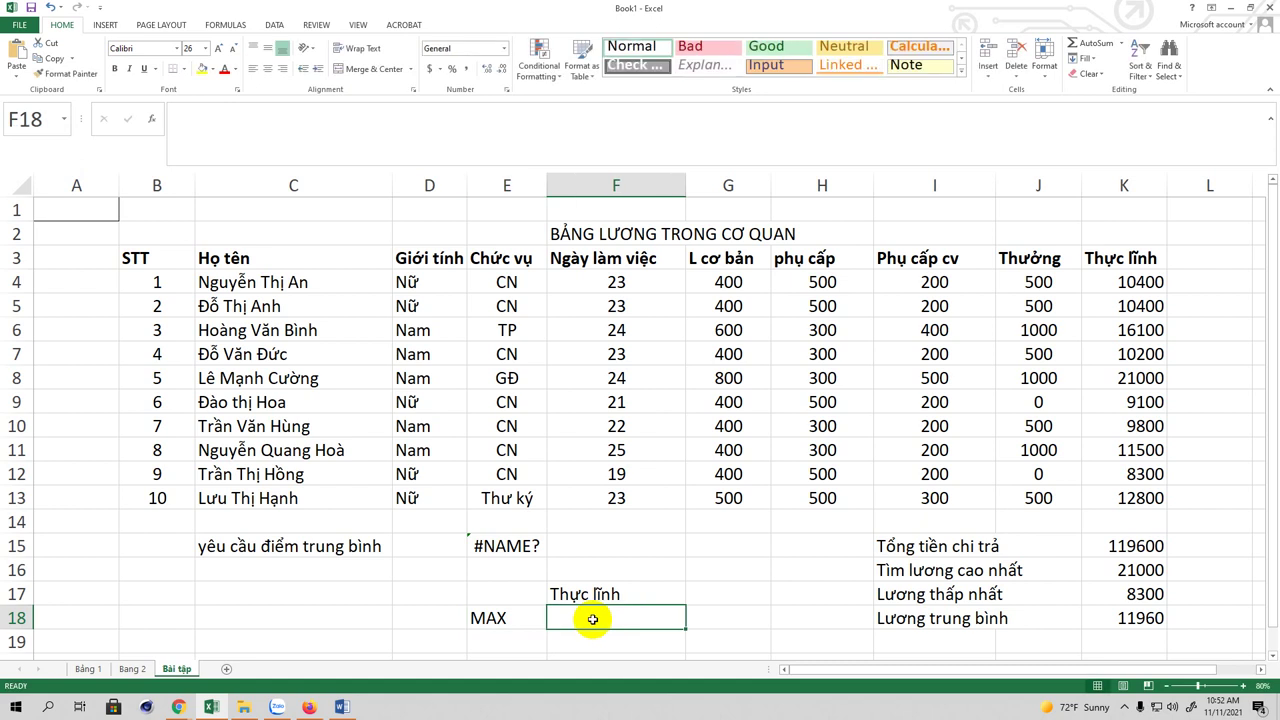
Step: Enter =MAX(K4:K13) in F18, returning the highest net pay of 21000
{"action": "type", "text": "="}
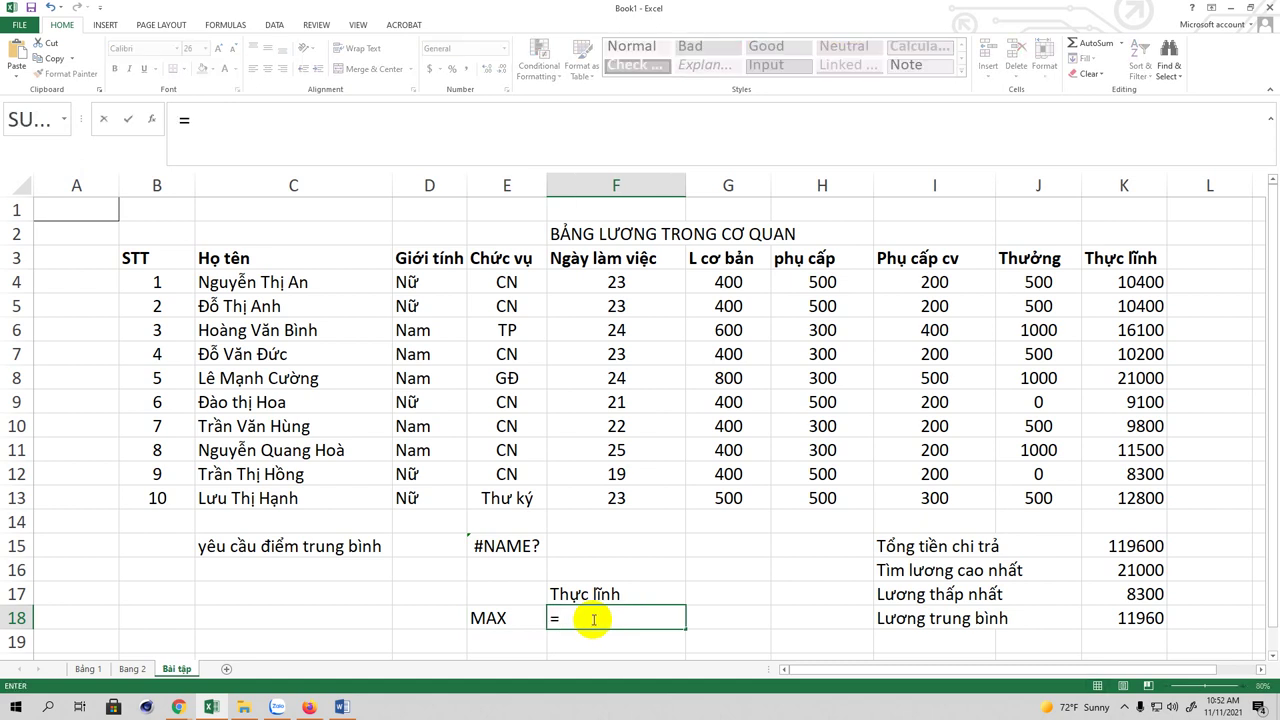
{"action": "type", "text": "MACX"}
{"action": "key", "text": "BackSpace"}
{"action": "key", "text": "BackSpace"}
{"action": "type", "text": "X("}
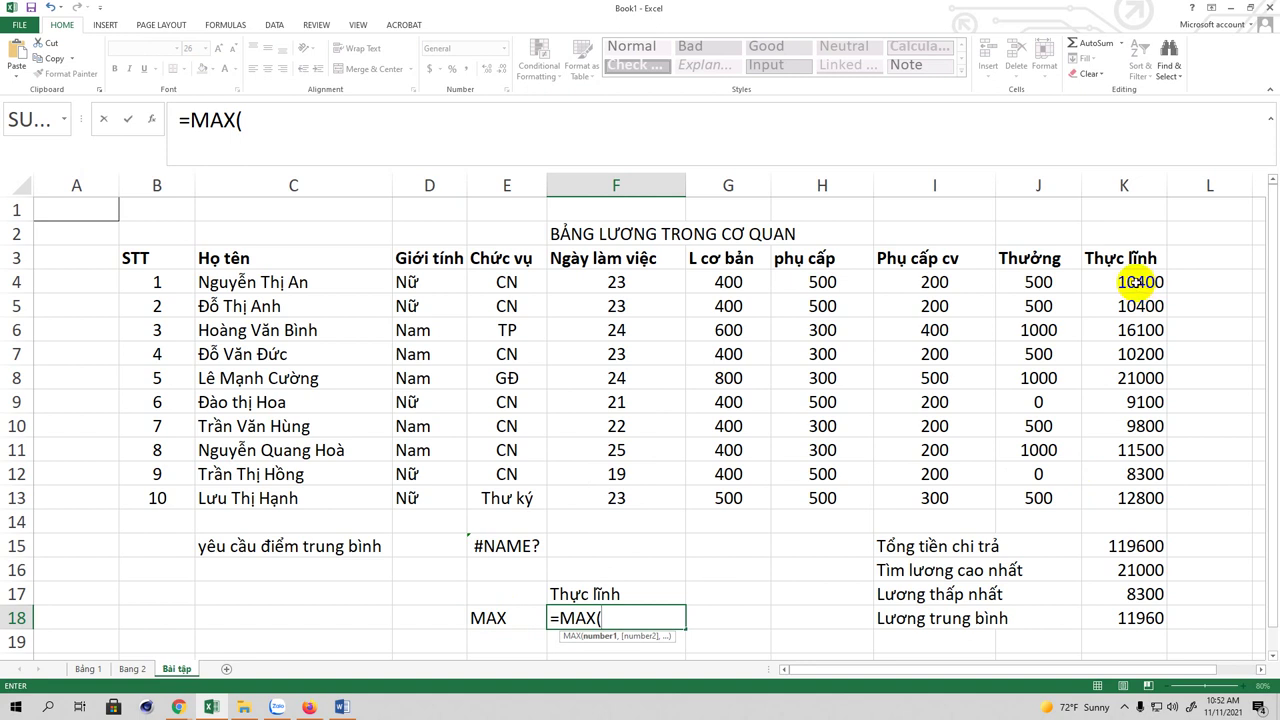
{"action": "left_click_drag", "start_coordinate": [1137, 282], "coordinate": [1141, 497]}
{"action": "type", "text": ")"}
{"action": "key", "text": "Return"}
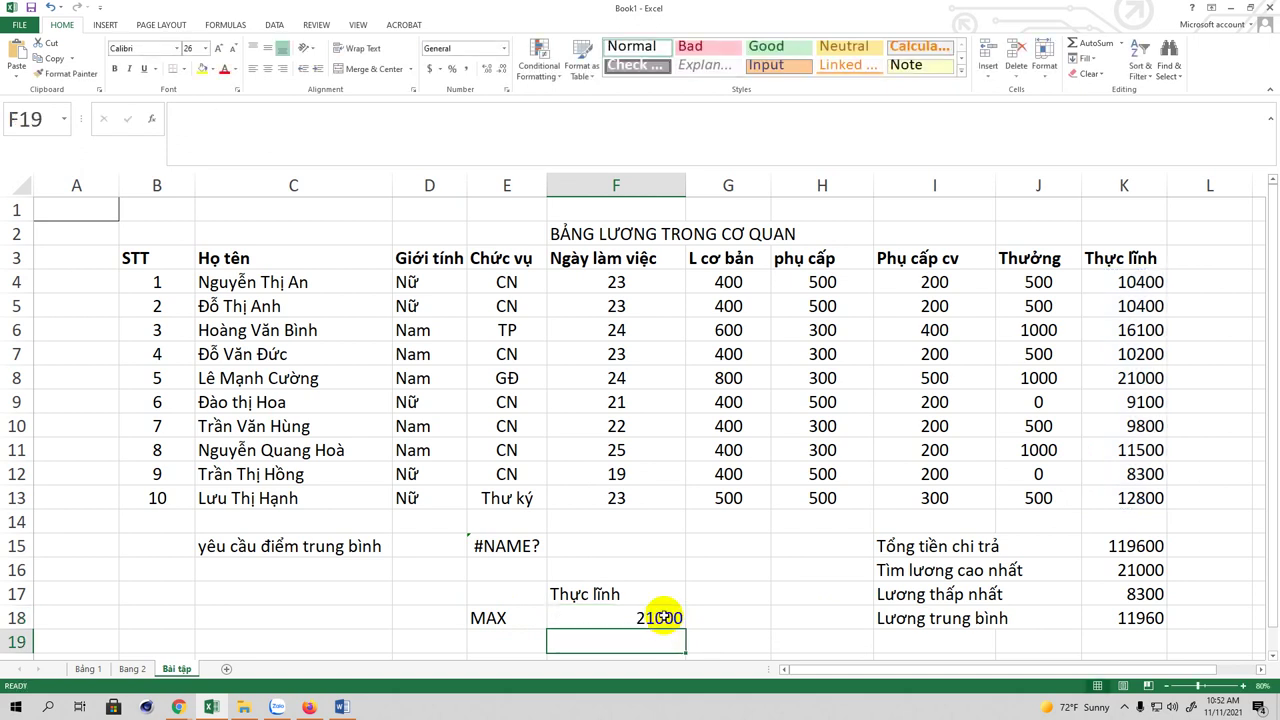
{"action": "left_click", "coordinate": [659, 617]}
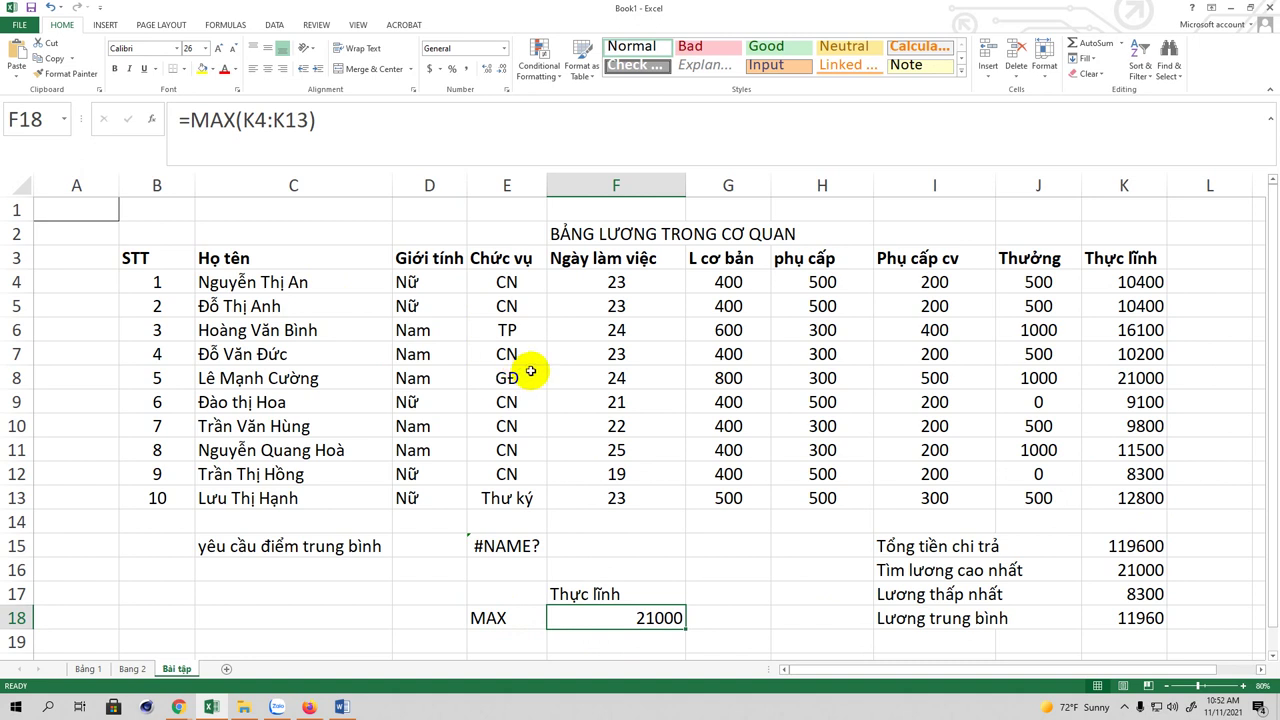
Step: Type the label 'Người được cao lương nhất' into cell C21
{"action": "scroll", "coordinate": [495, 322], "scroll_direction": "down", "scroll_amount": 2}
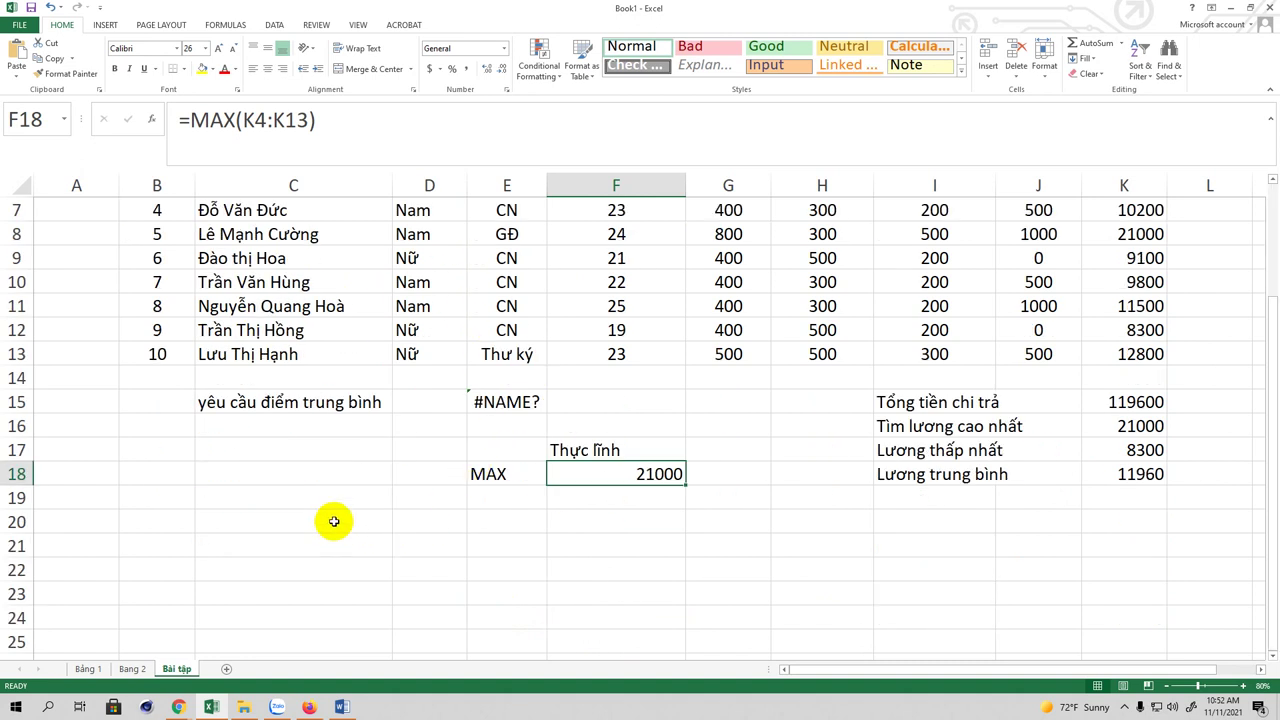
{"action": "left_click", "coordinate": [487, 544]}
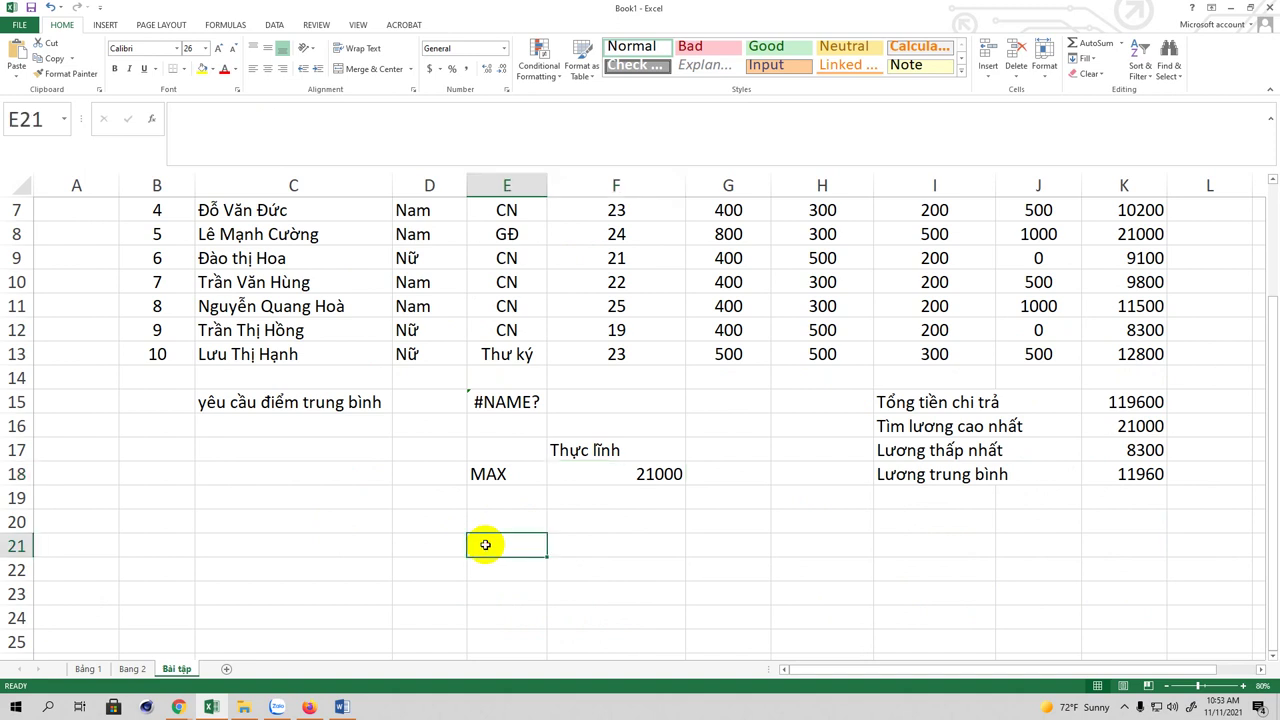
{"action": "left_click", "coordinate": [571, 542]}
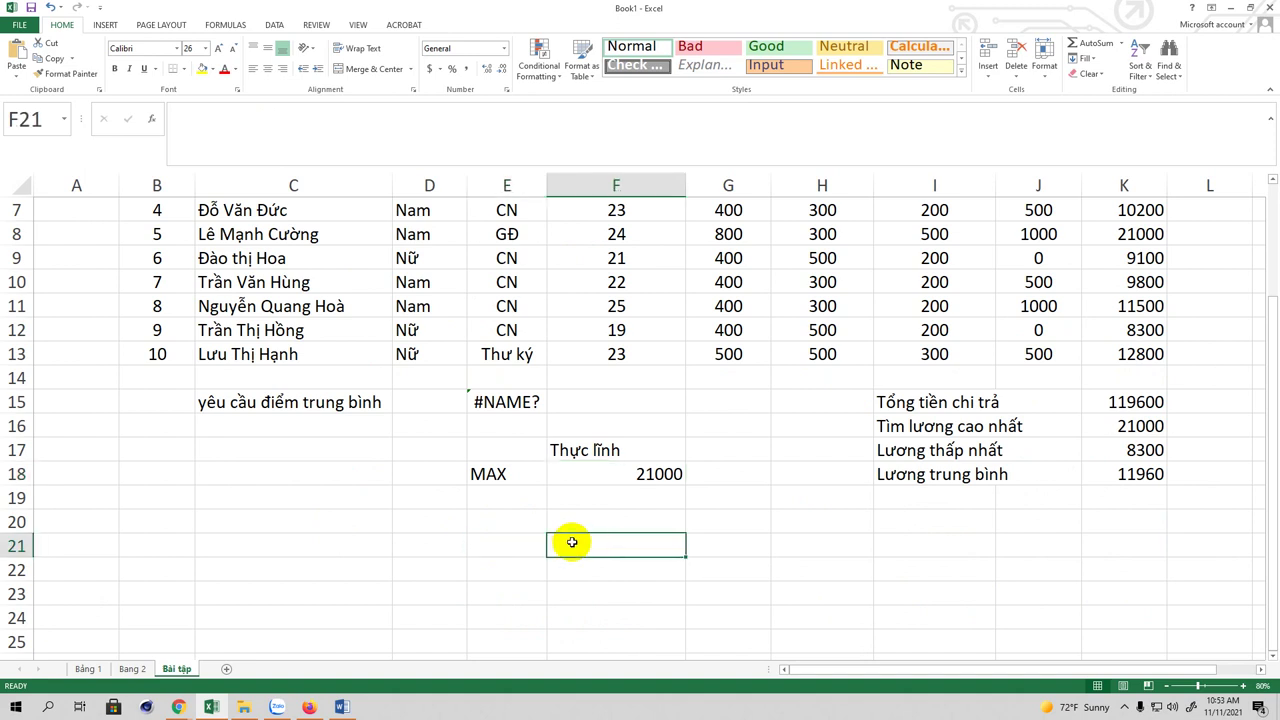
{"action": "left_click", "coordinate": [310, 547]}
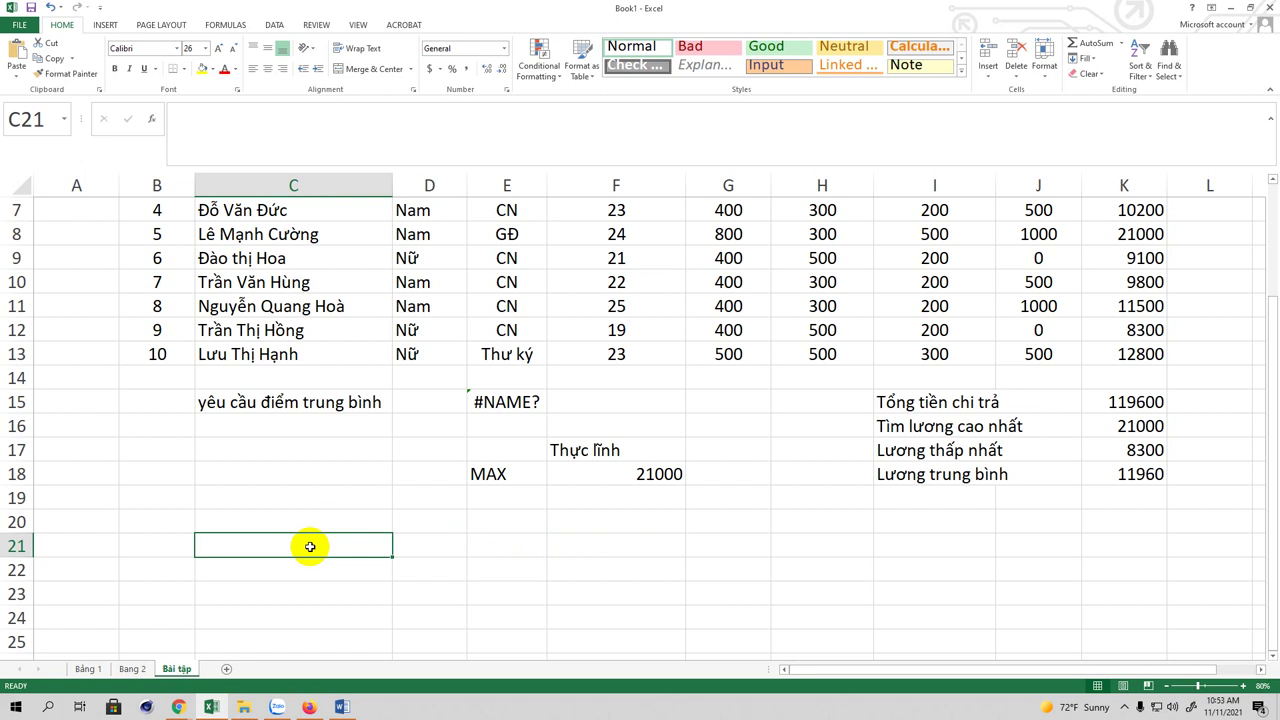
{"action": "type", "text": "Ng"}
{"action": "type", "text": "ươ"}
{"action": "type", "text": "i được"}
{"action": "type", "text": " cao nhât"}
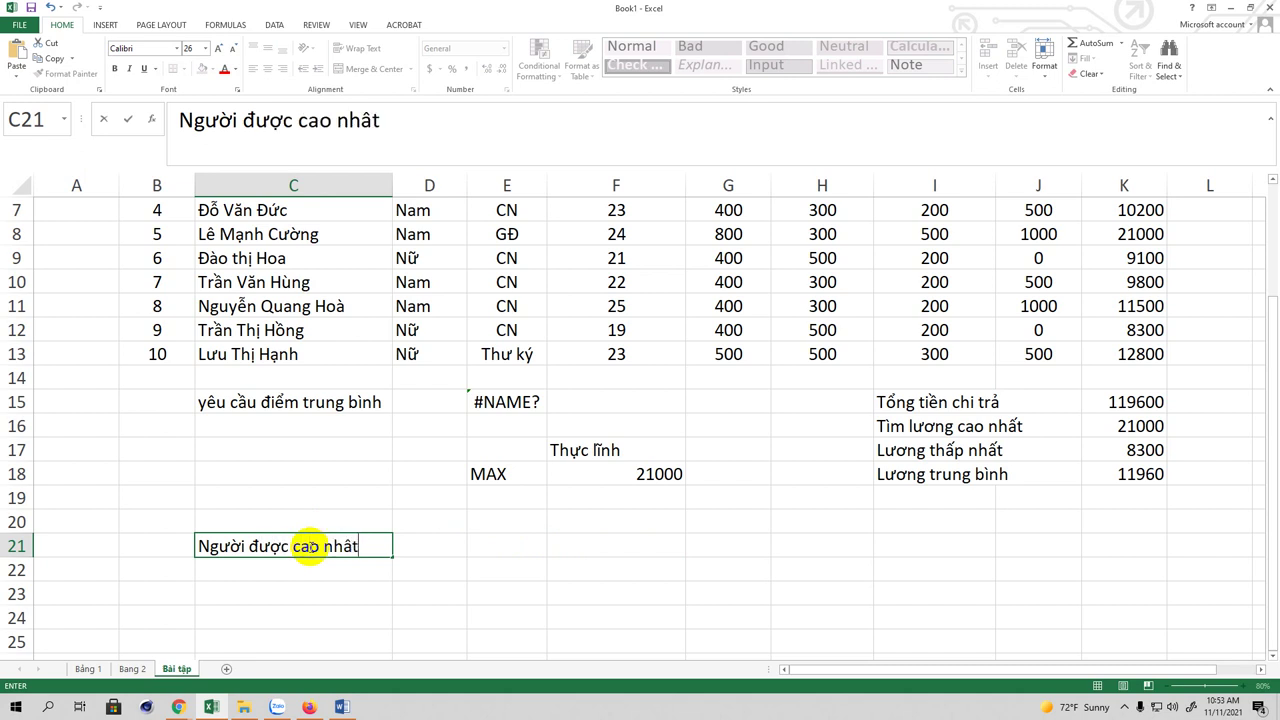
{"action": "key", "text": "BackSpace"}
{"action": "key", "text": "BackSpace"}
{"action": "key", "text": "BackSpace"}
{"action": "key", "text": "BackSpace"}
{"action": "type", "text": "lương nhaất"}
{"action": "key", "text": "BackSpace"}
{"action": "type", "text": "t"}
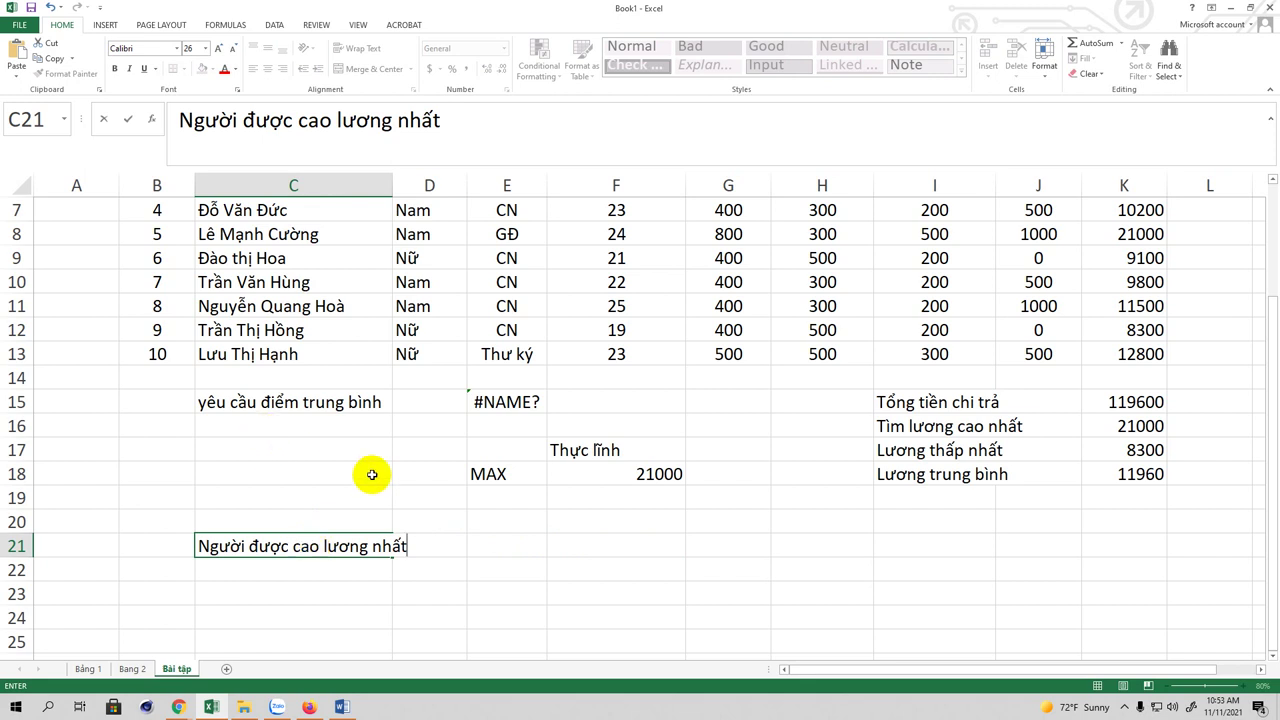
{"action": "left_click", "coordinate": [563, 549]}
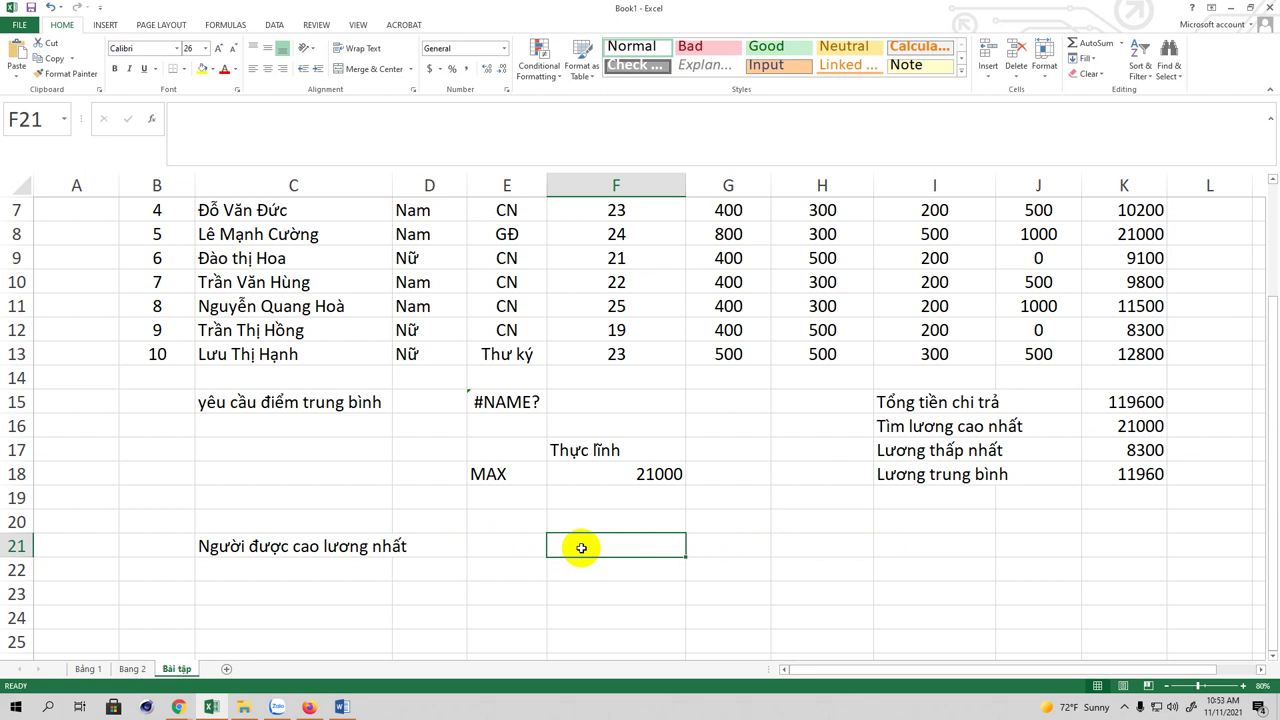
Step: Start =DMAX( in F21 and select the salary table B3:K13 as the database
{"action": "type", "text": "="}
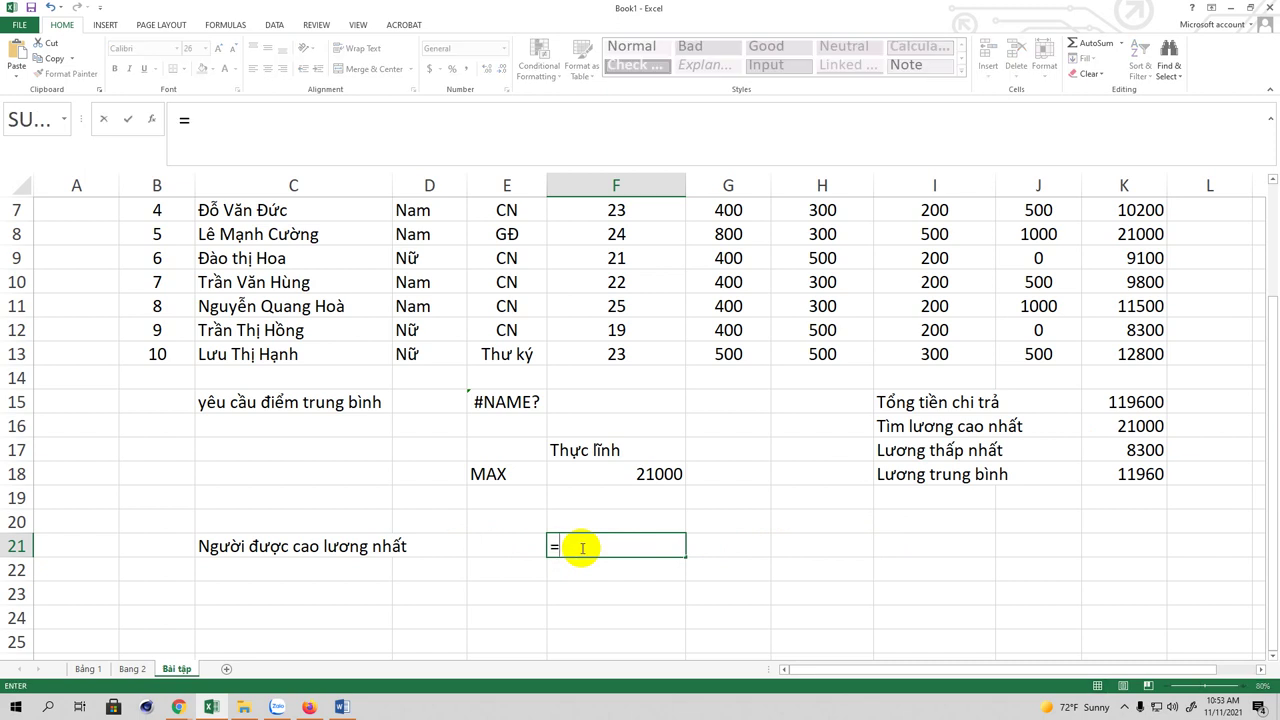
{"action": "type", "text": "D"}
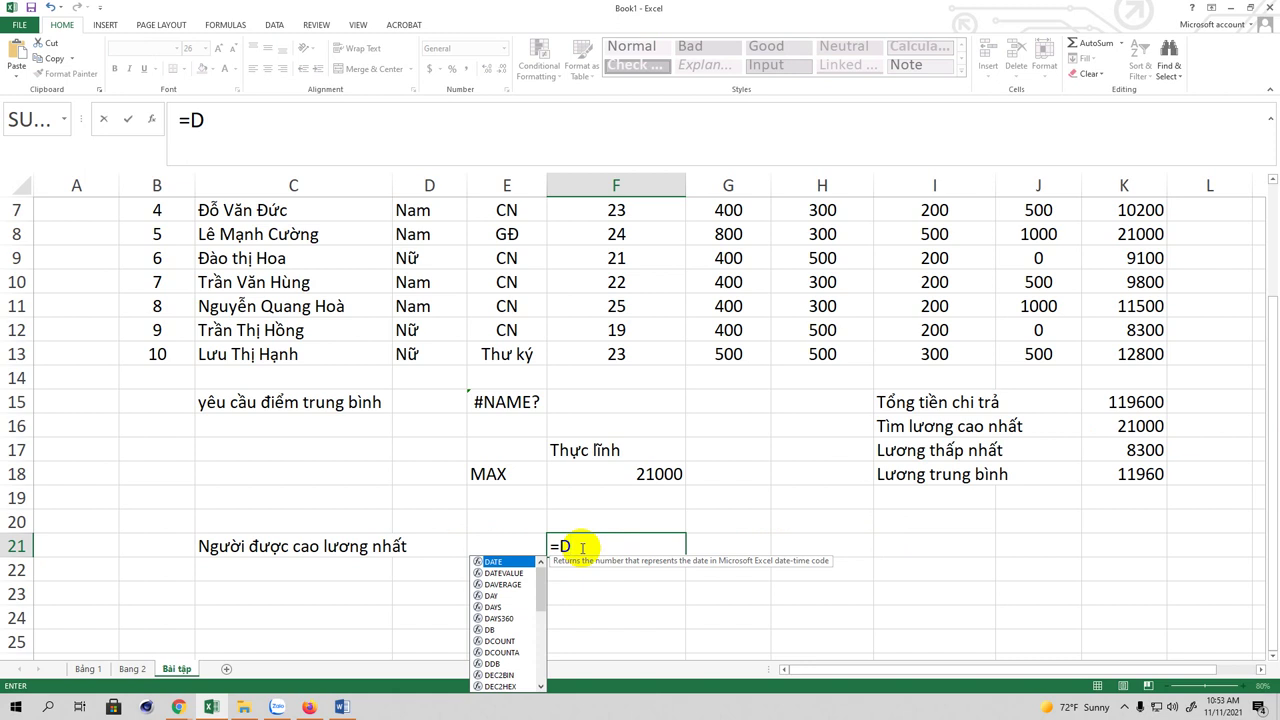
{"action": "type", "text": "MAX"}
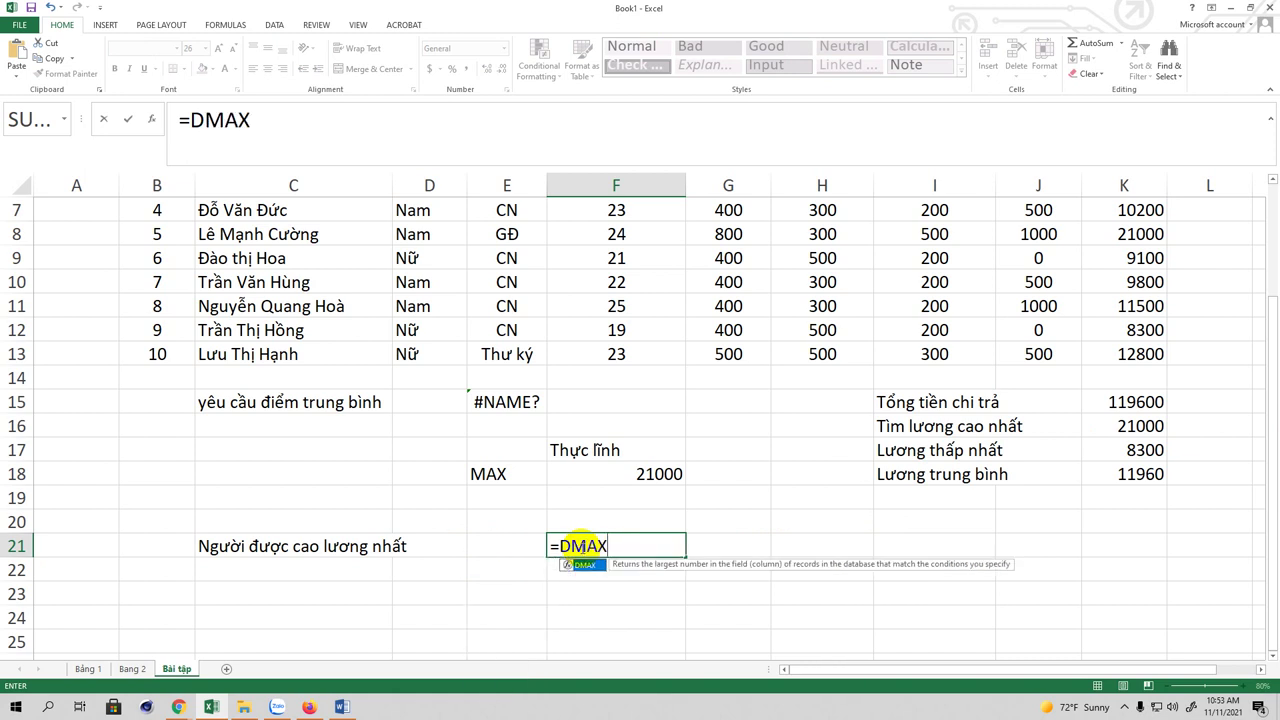
{"action": "type", "text": "("}
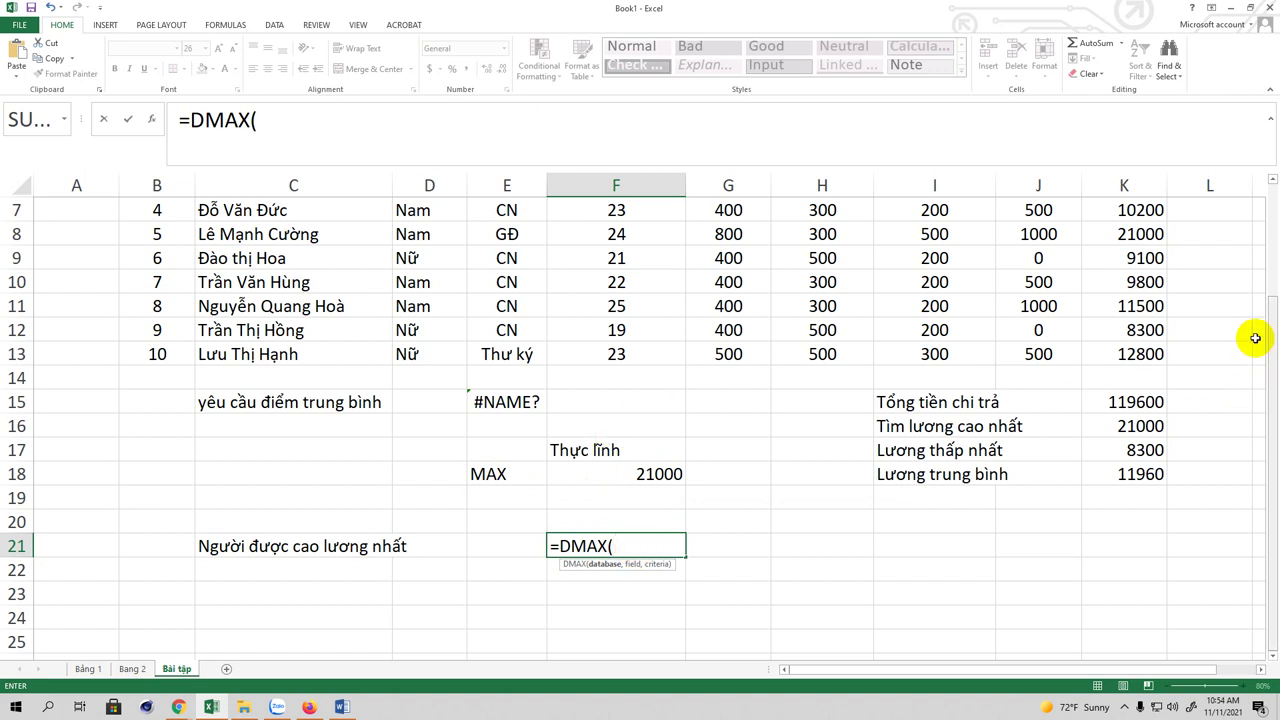
{"action": "left_click_drag", "start_coordinate": [1270, 343], "coordinate": [1263, 257]}
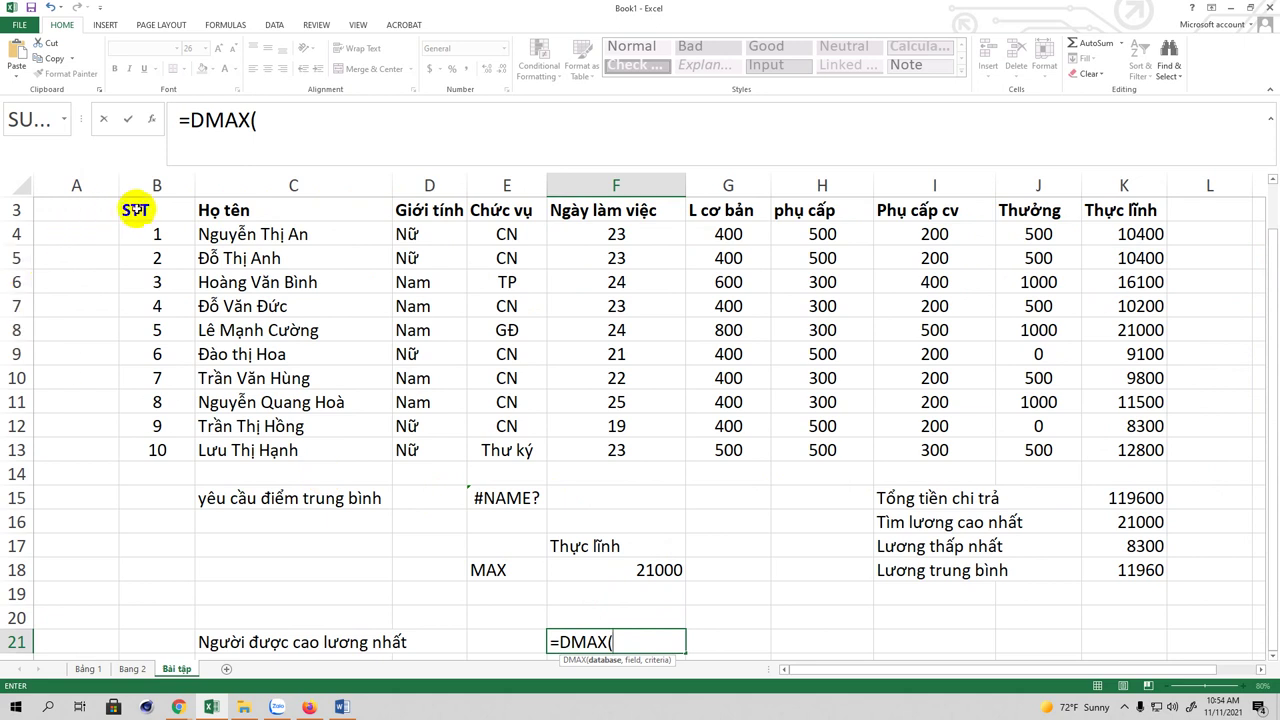
{"action": "left_click", "coordinate": [165, 210]}
{"action": "left_click_drag", "start_coordinate": [224, 222], "coordinate": [1126, 451]}
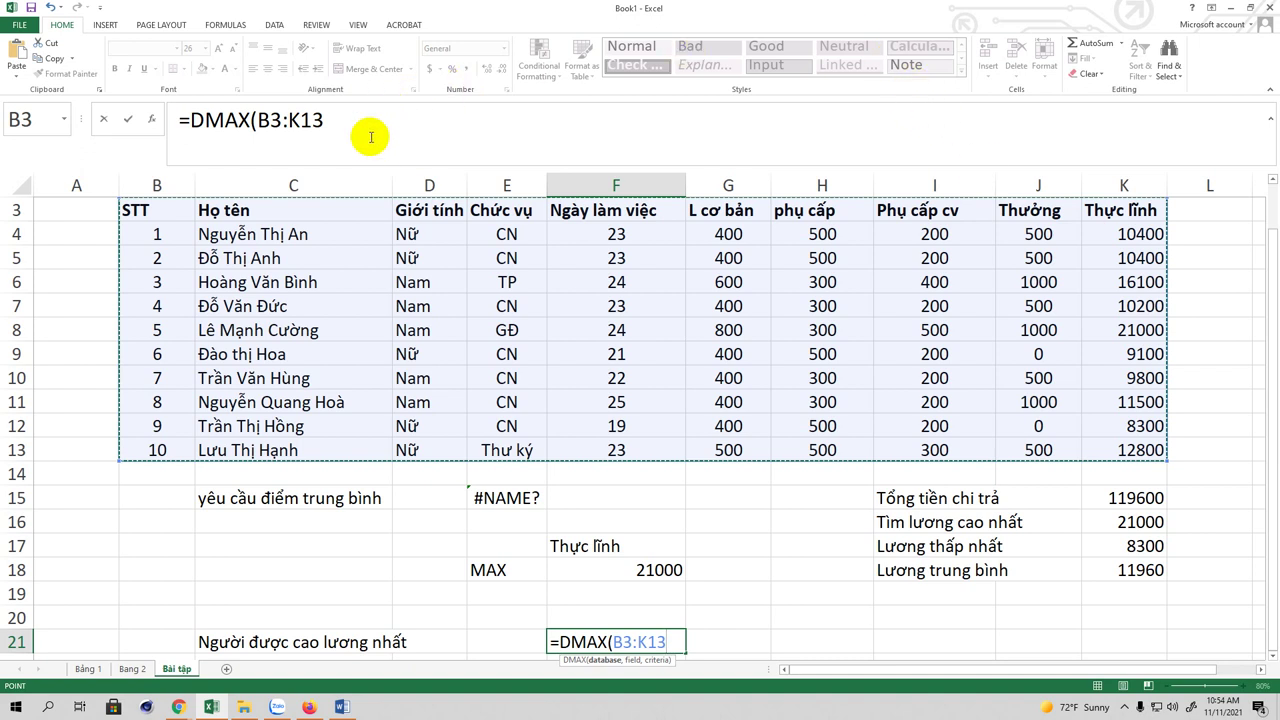
Step: Finish and enter the F21 formula as =DMAX(B3:K13,"Họ tên",F17:F18)
{"action": "left_click", "coordinate": [340, 122]}
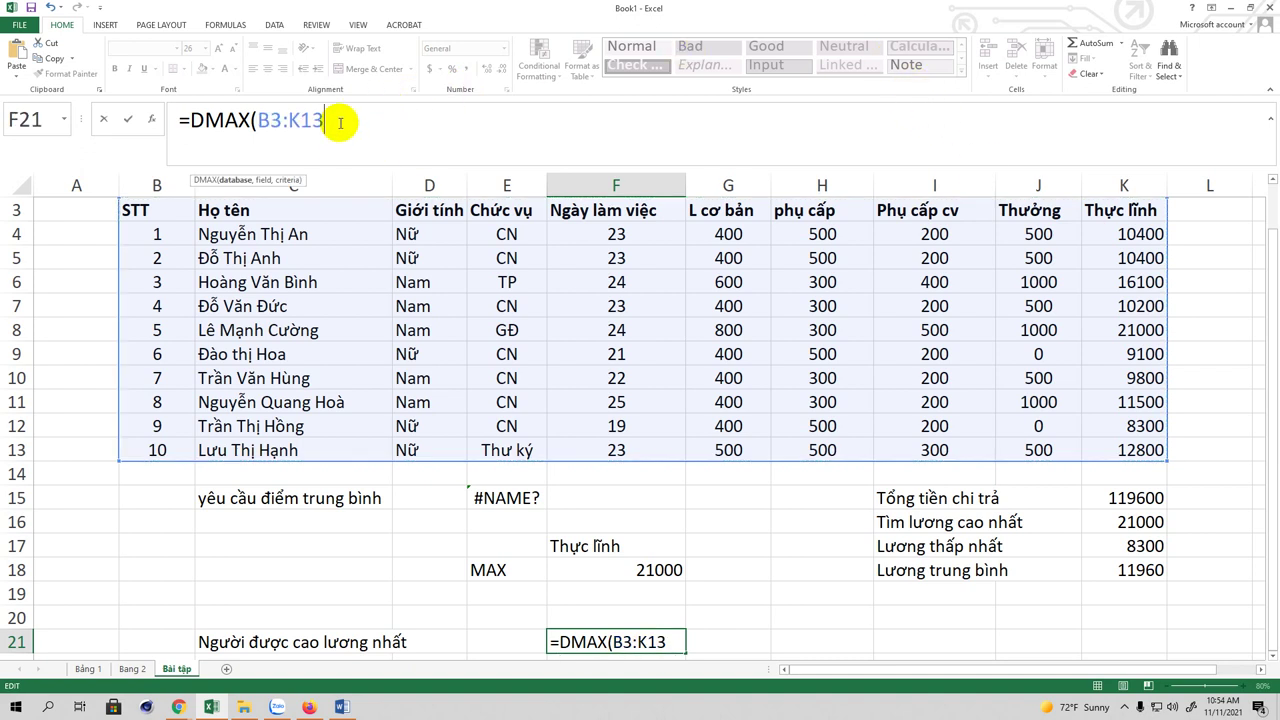
{"action": "type", "text": ",\"h"}
{"action": "key", "text": "BackSpace"}
{"action": "type", "text": "H"}
{"action": "type", "text": "o"}
{"action": "type", "text": "j teen"}
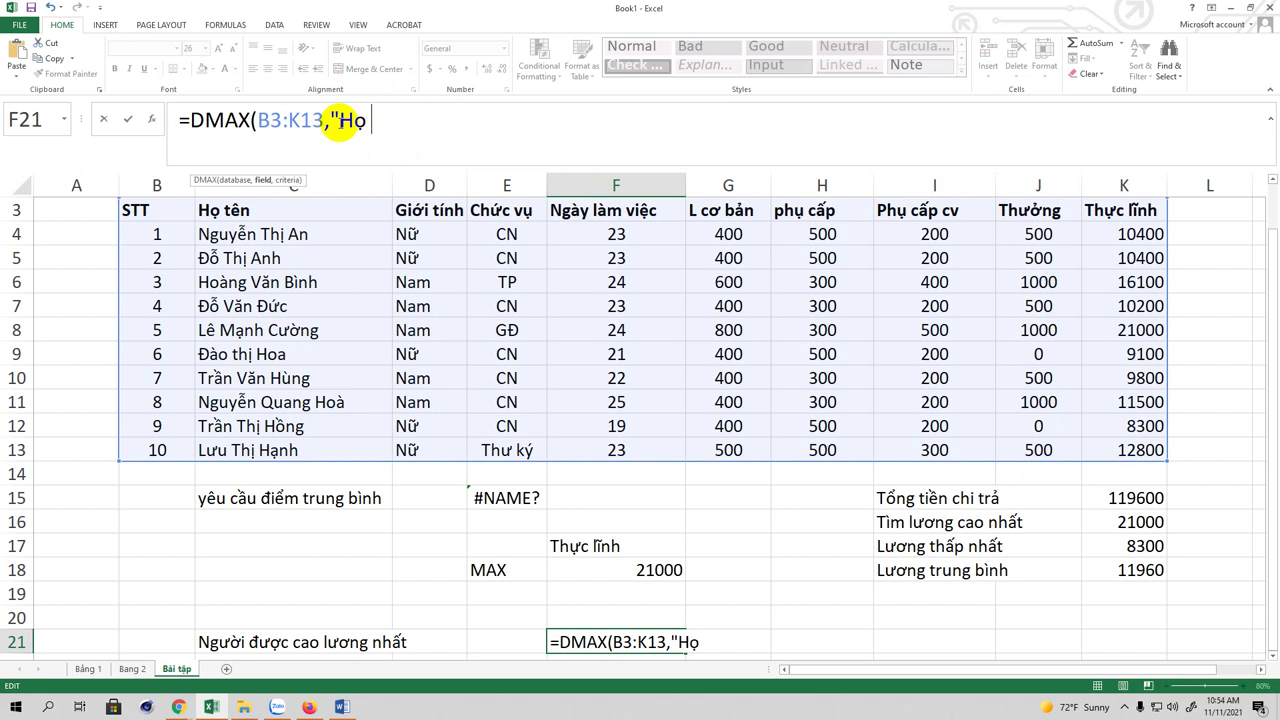
{"action": "type", "text": "\","}
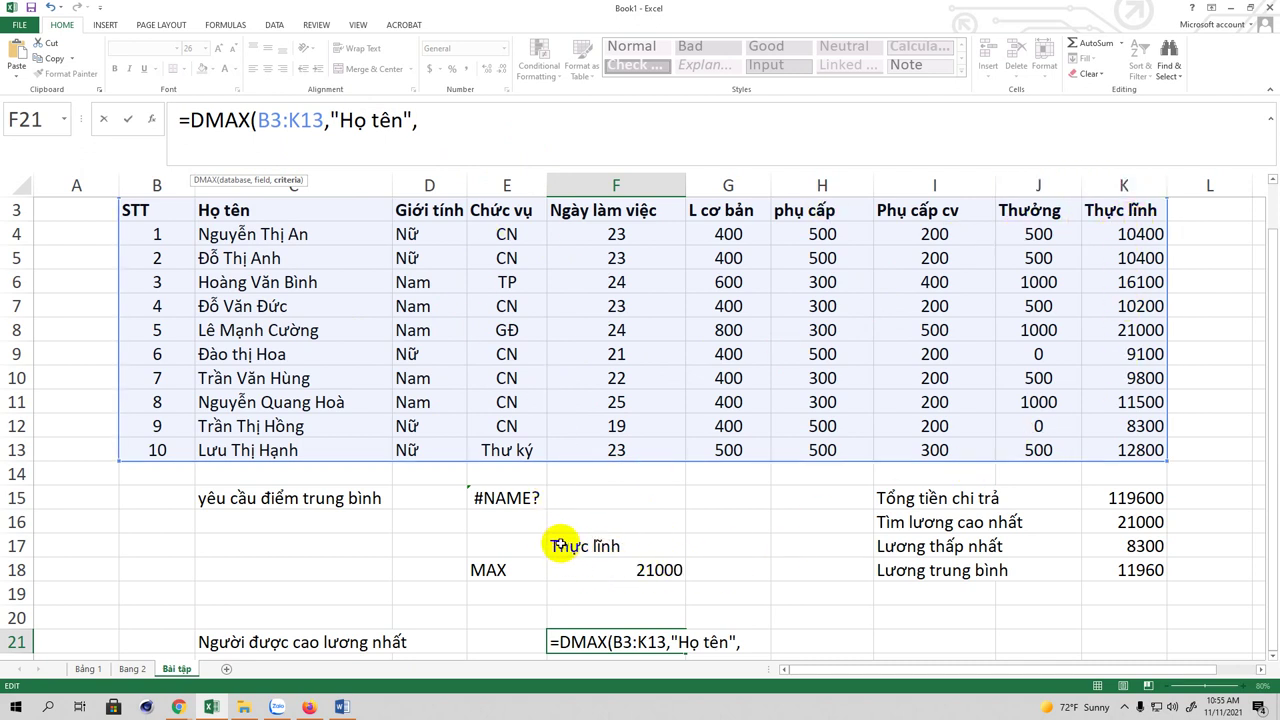
{"action": "left_click_drag", "start_coordinate": [560, 545], "coordinate": [605, 566]}
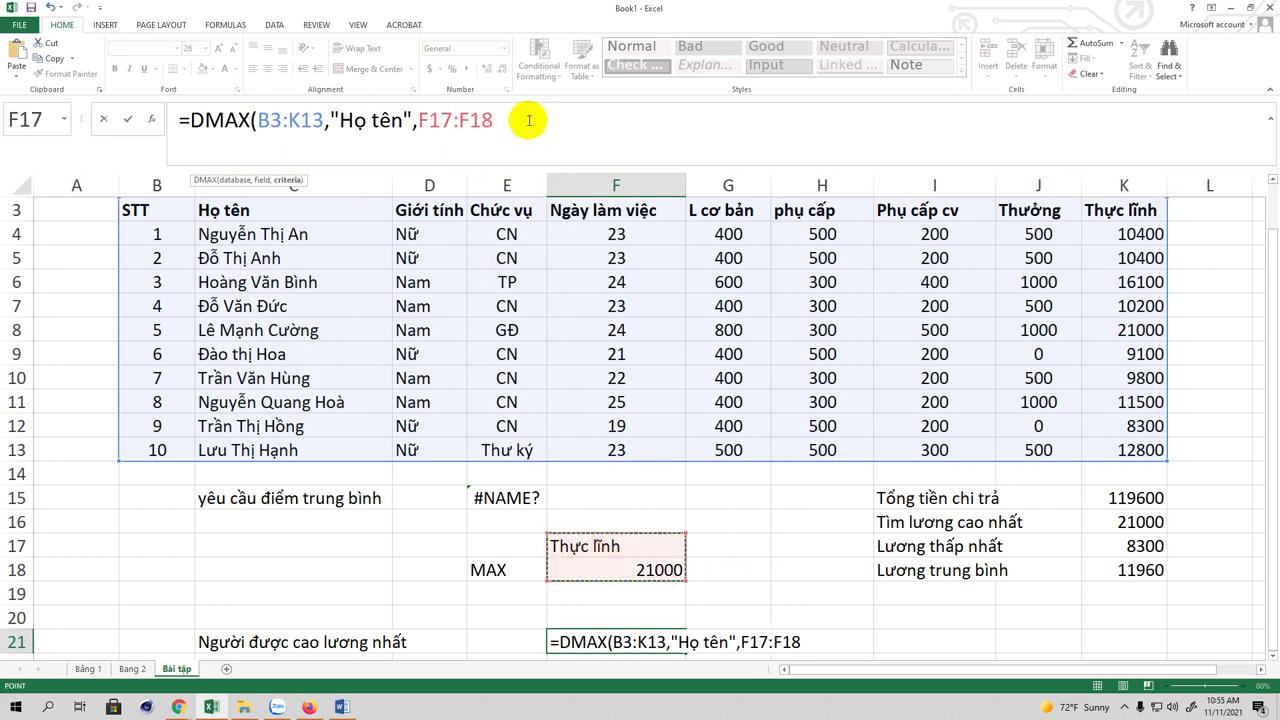
{"action": "type", "text": ")"}
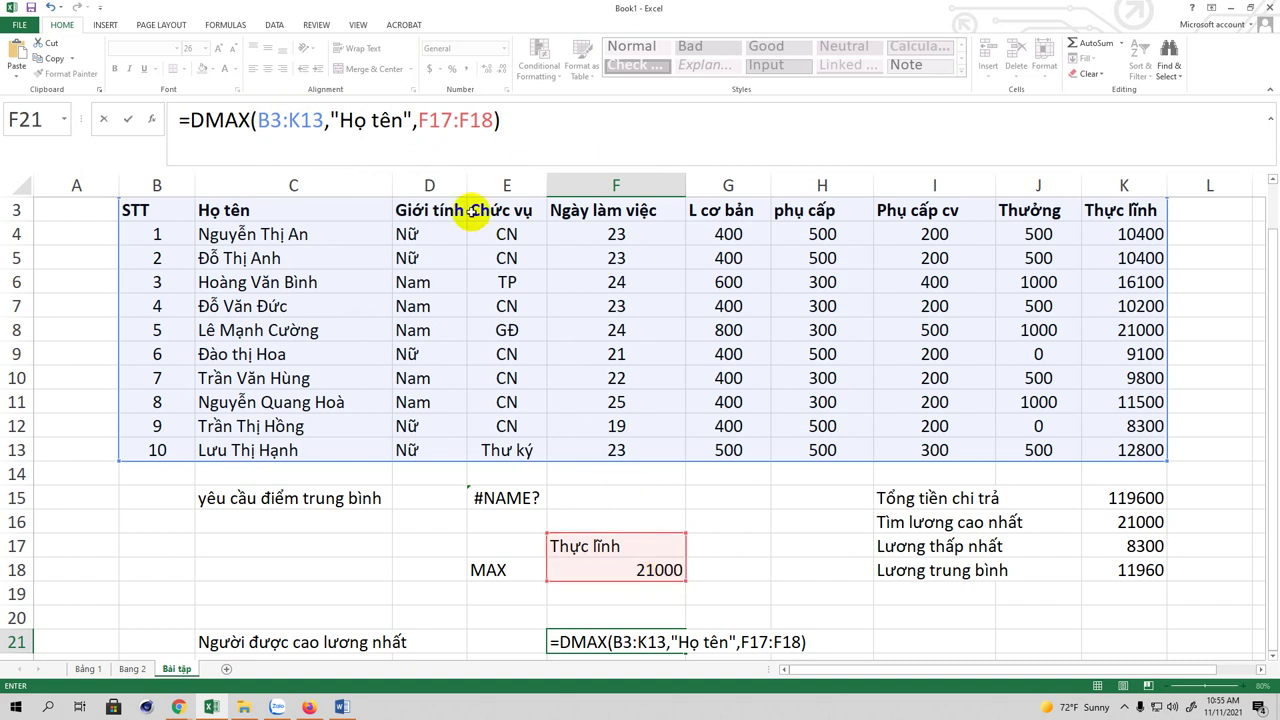
{"action": "left_click", "coordinate": [522, 114]}
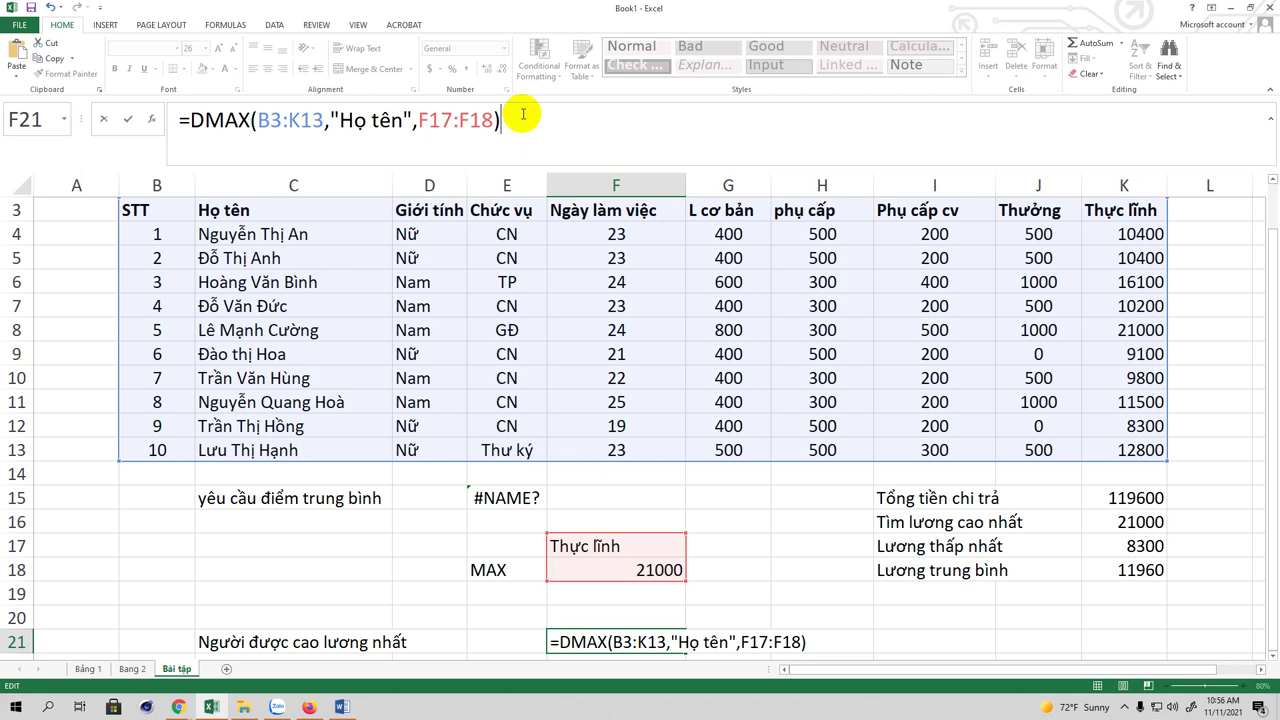
{"action": "key", "text": "Return"}
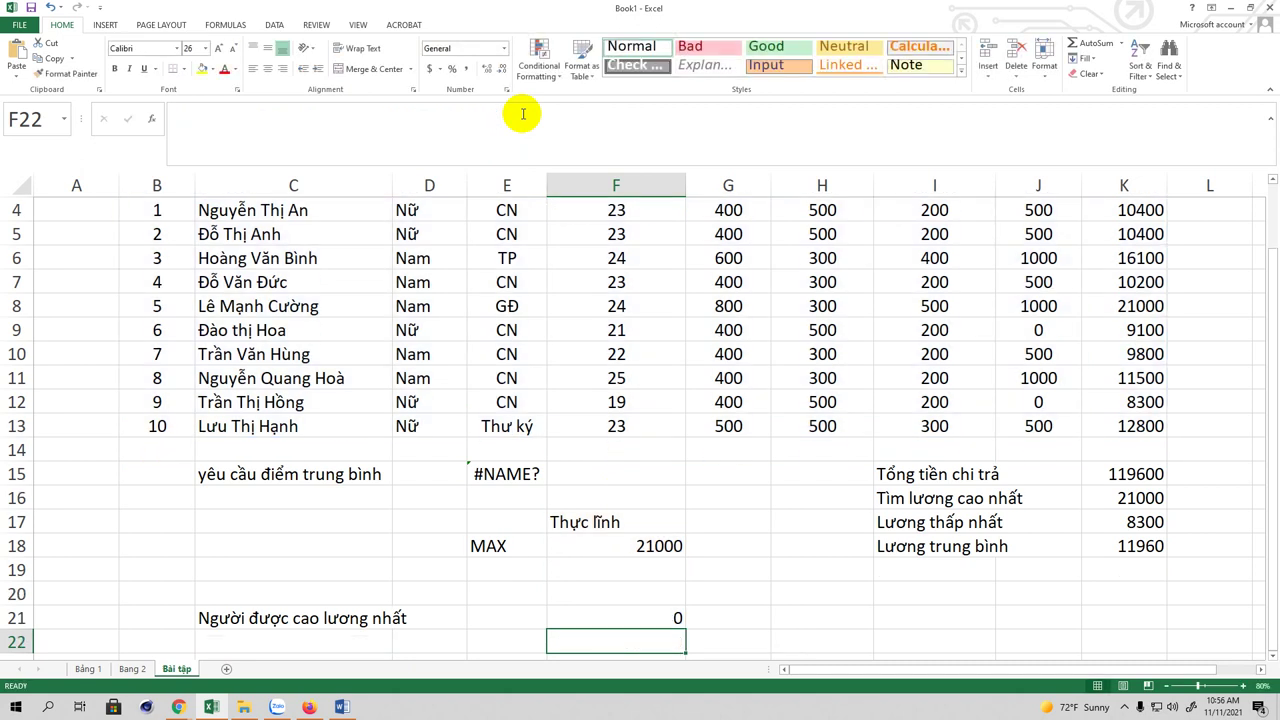
Step: Replace the "Họ tên" field argument in F21's formula with C3
{"action": "left_click", "coordinate": [626, 621]}
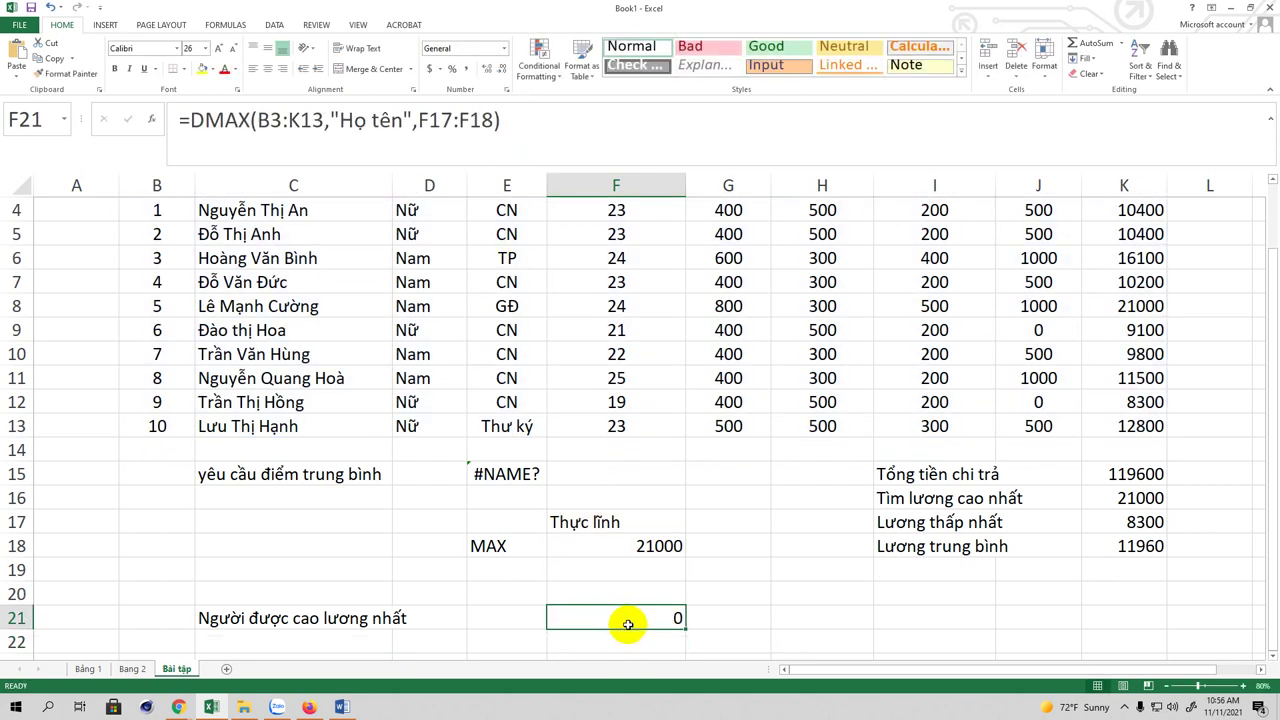
{"action": "scroll", "coordinate": [659, 467], "scroll_direction": "up", "scroll_amount": 1}
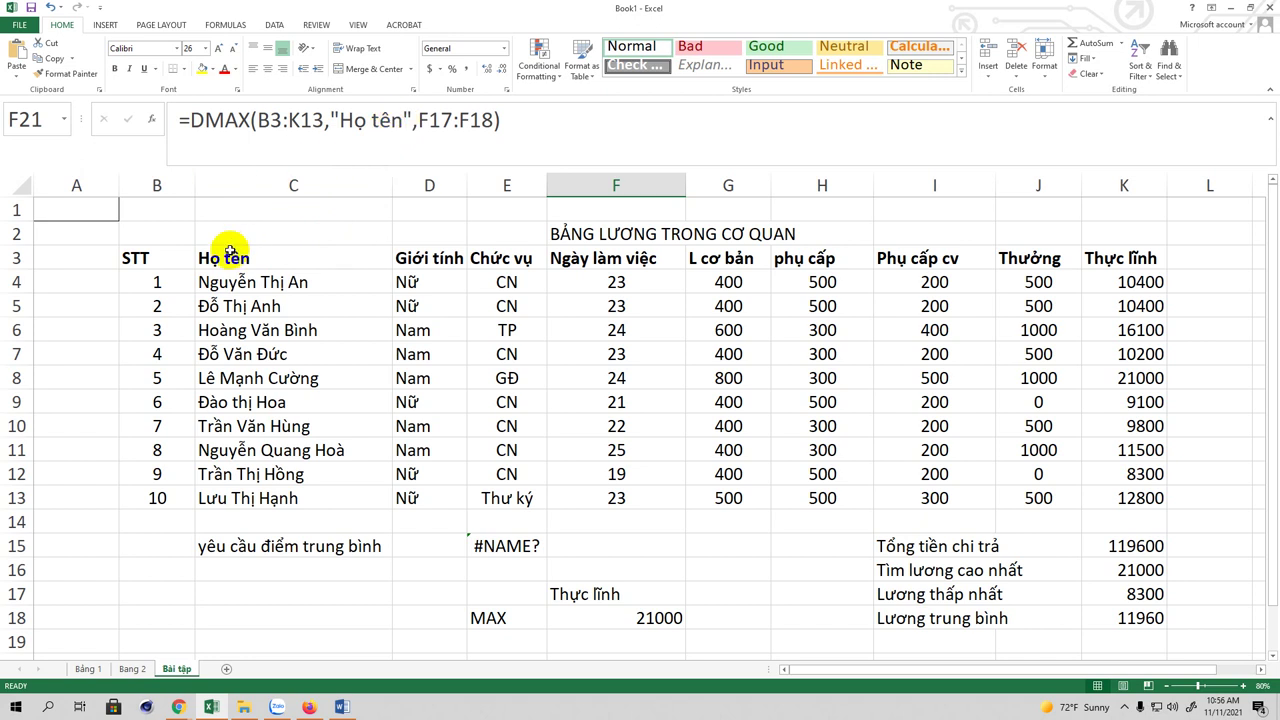
{"action": "left_click", "coordinate": [410, 118]}
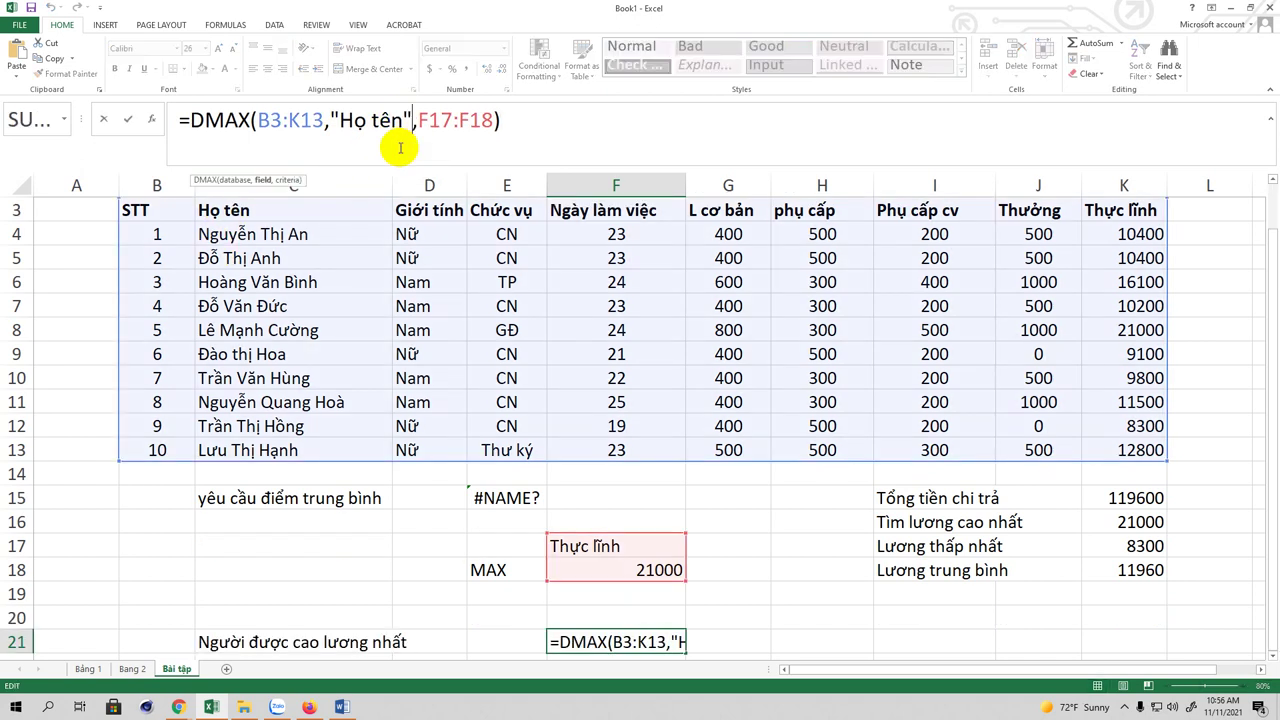
{"action": "key", "text": "BackSpace"}
{"action": "key", "text": "BackSpace"}
{"action": "key", "text": "BackSpace"}
{"action": "key", "text": "BackSpace"}
{"action": "key", "text": "BackSpace"}
{"action": "key", "text": "BackSpace"}
{"action": "key", "text": "BackSpace"}
{"action": "key", "text": "BackSpace"}
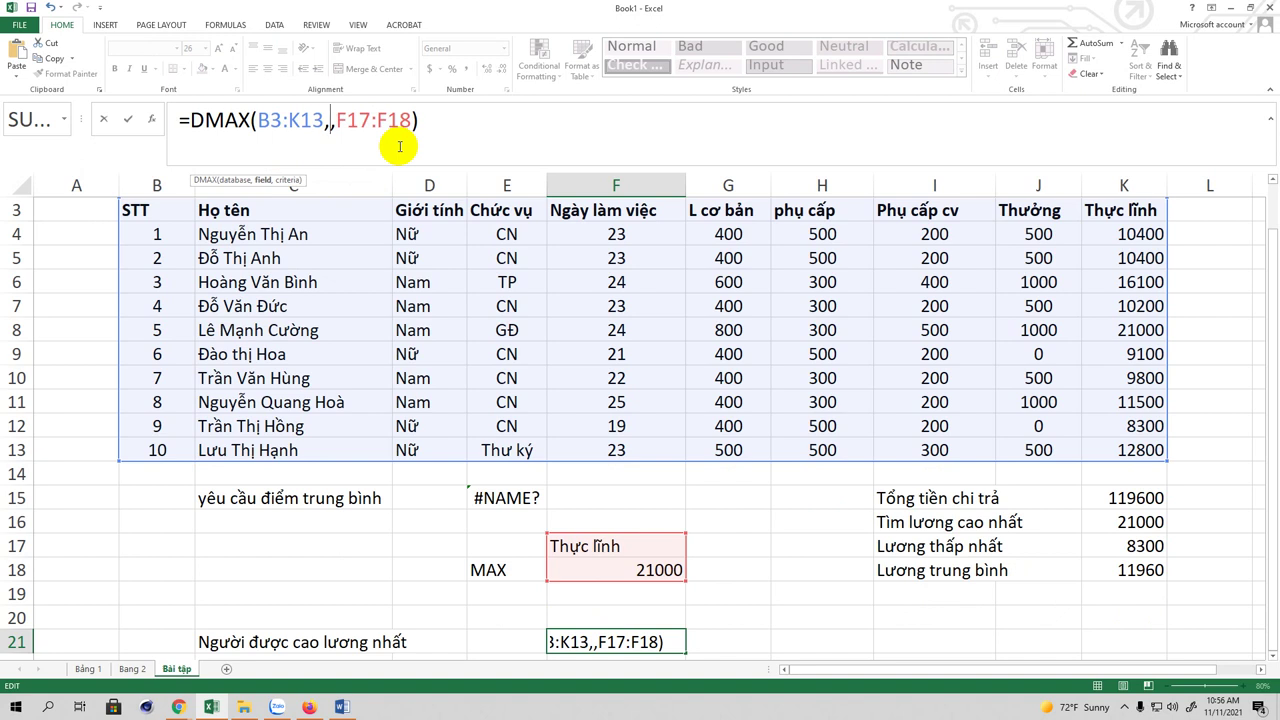
{"action": "type", "text": "C3"}
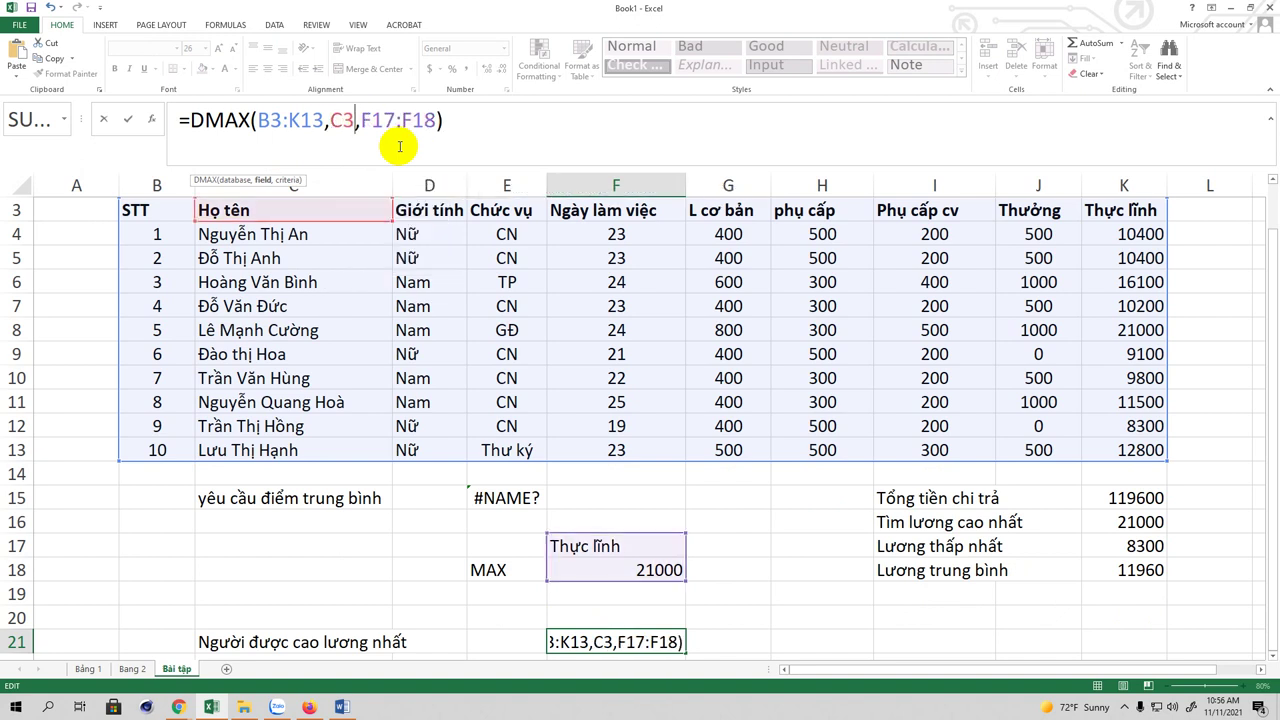
Step: Make the database range absolute as $B$3:$K$13 and commit the formula
{"action": "left_click", "coordinate": [258, 120]}
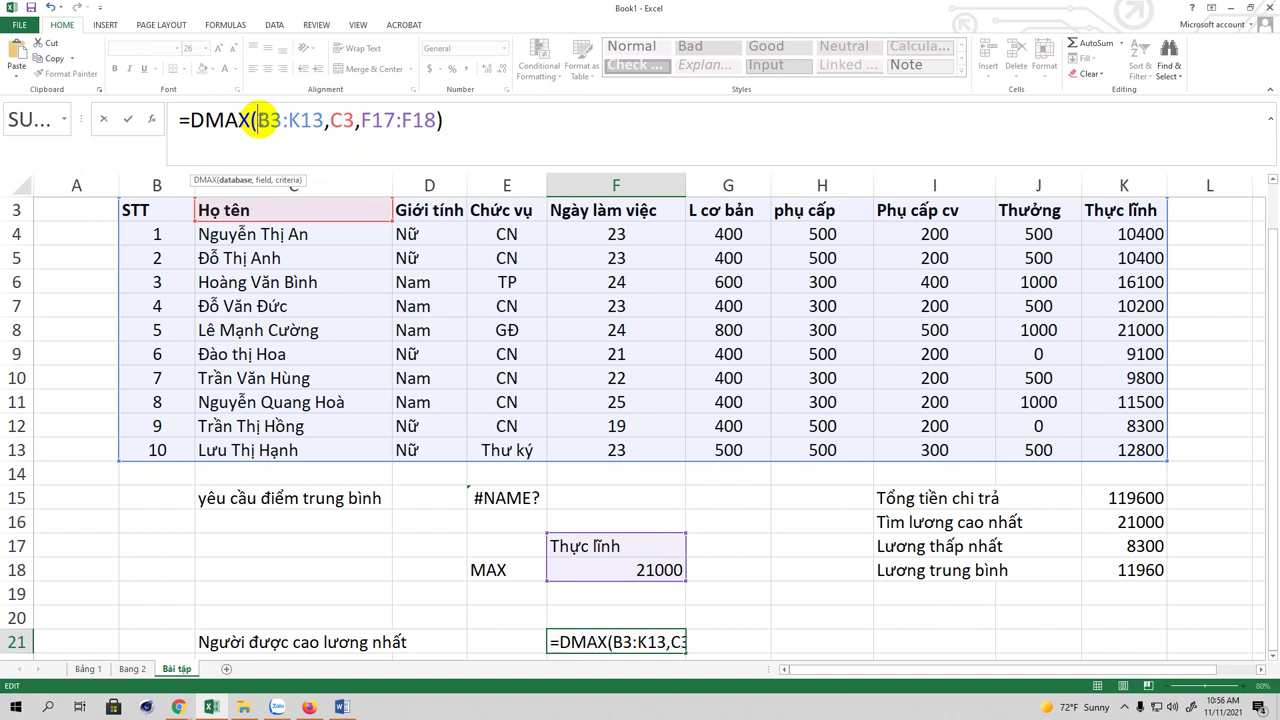
{"action": "type", "text": "$"}
{"action": "left_click", "coordinate": [283, 122]}
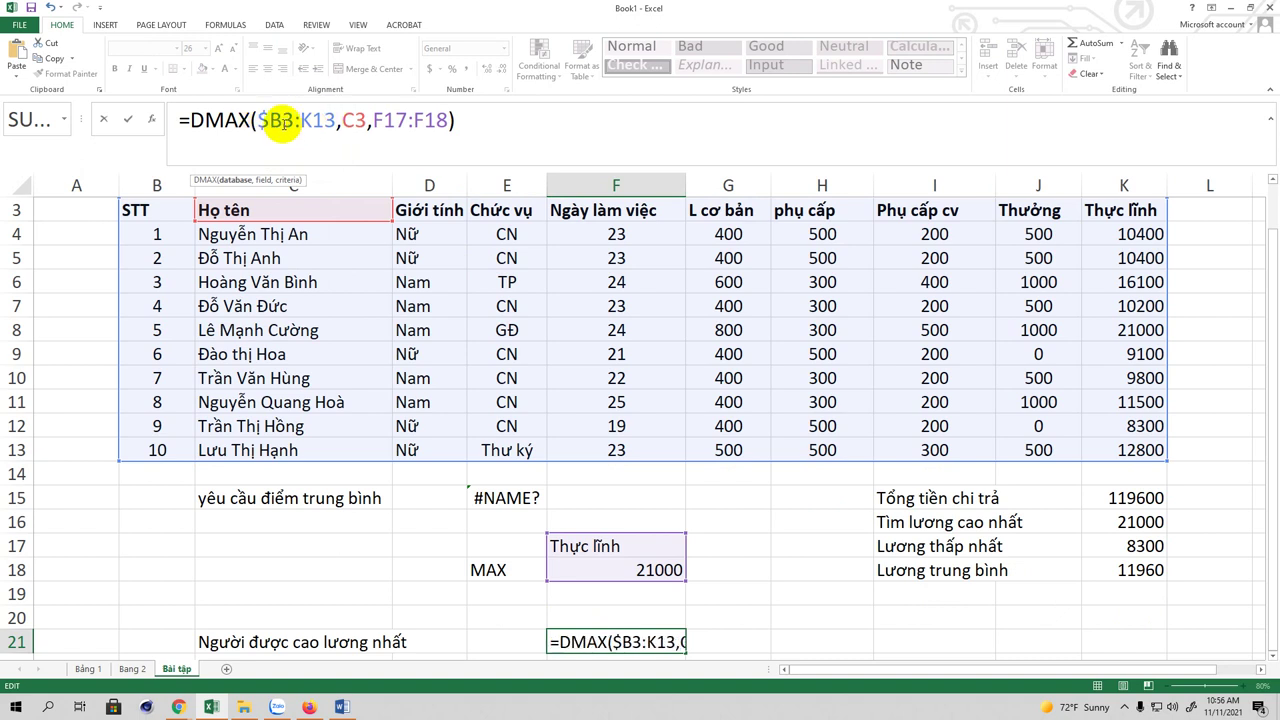
{"action": "type", "text": "$"}
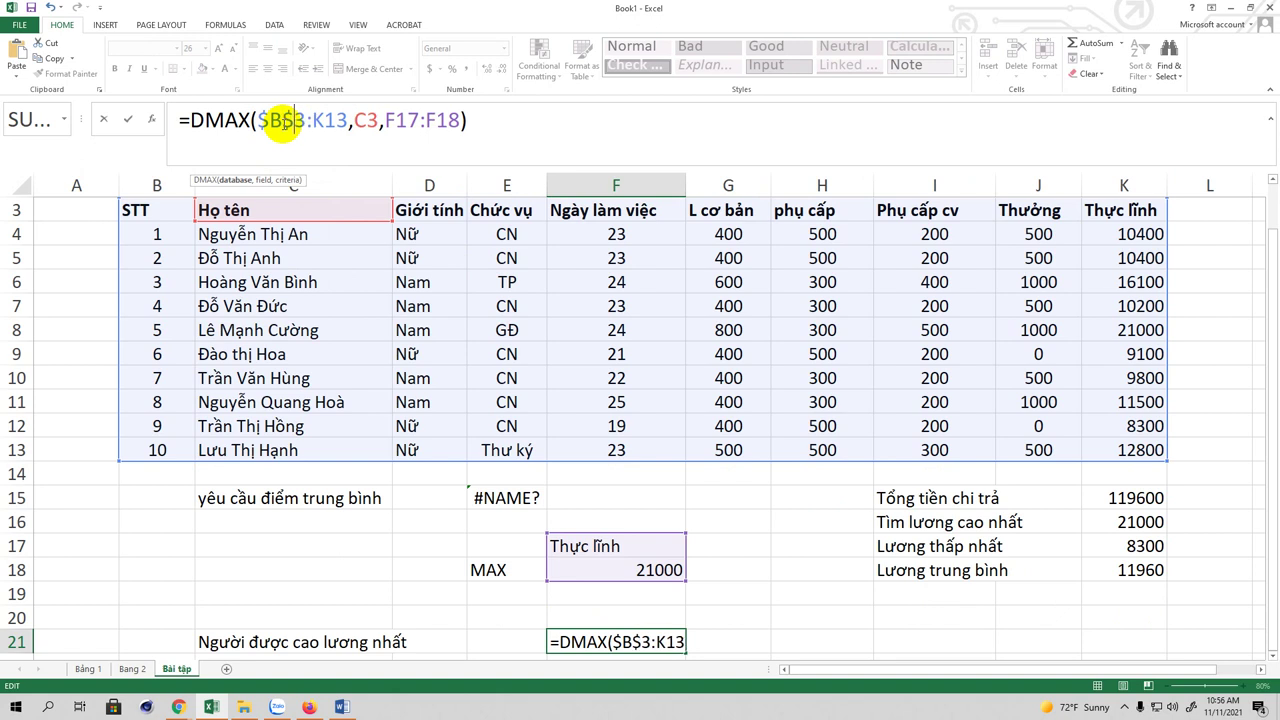
{"action": "left_click", "coordinate": [311, 120]}
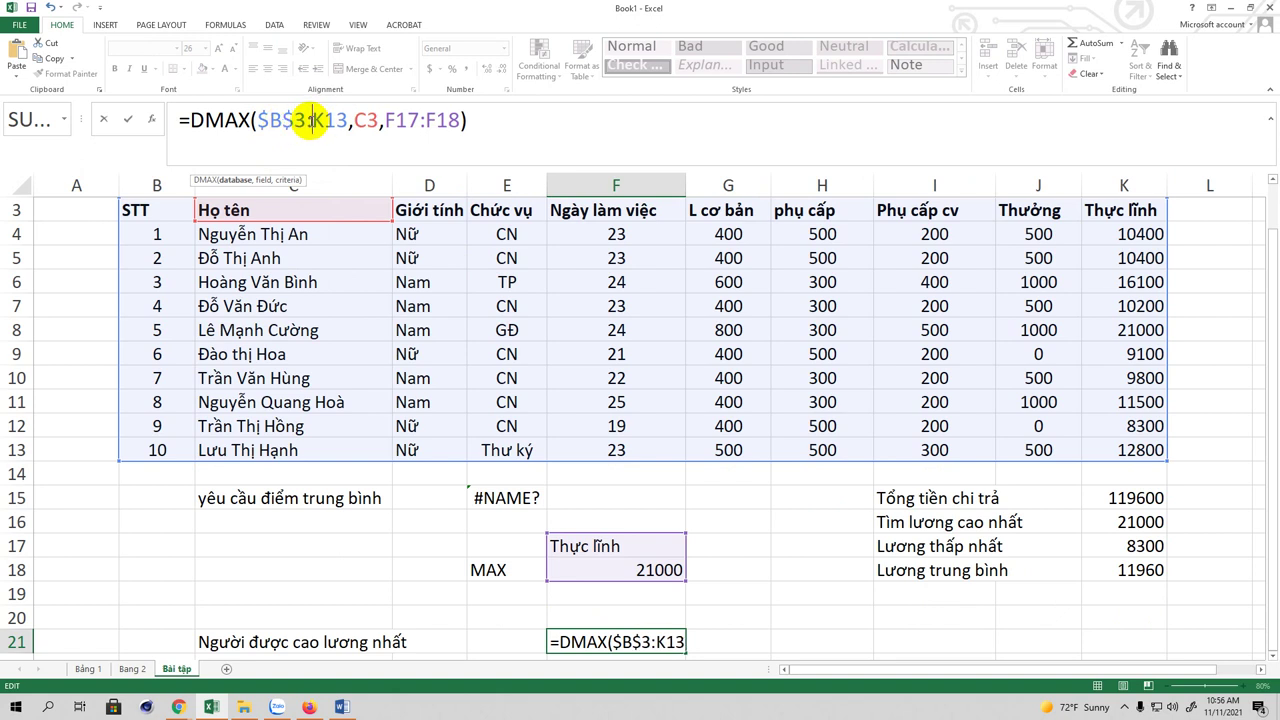
{"action": "type", "text": "$"}
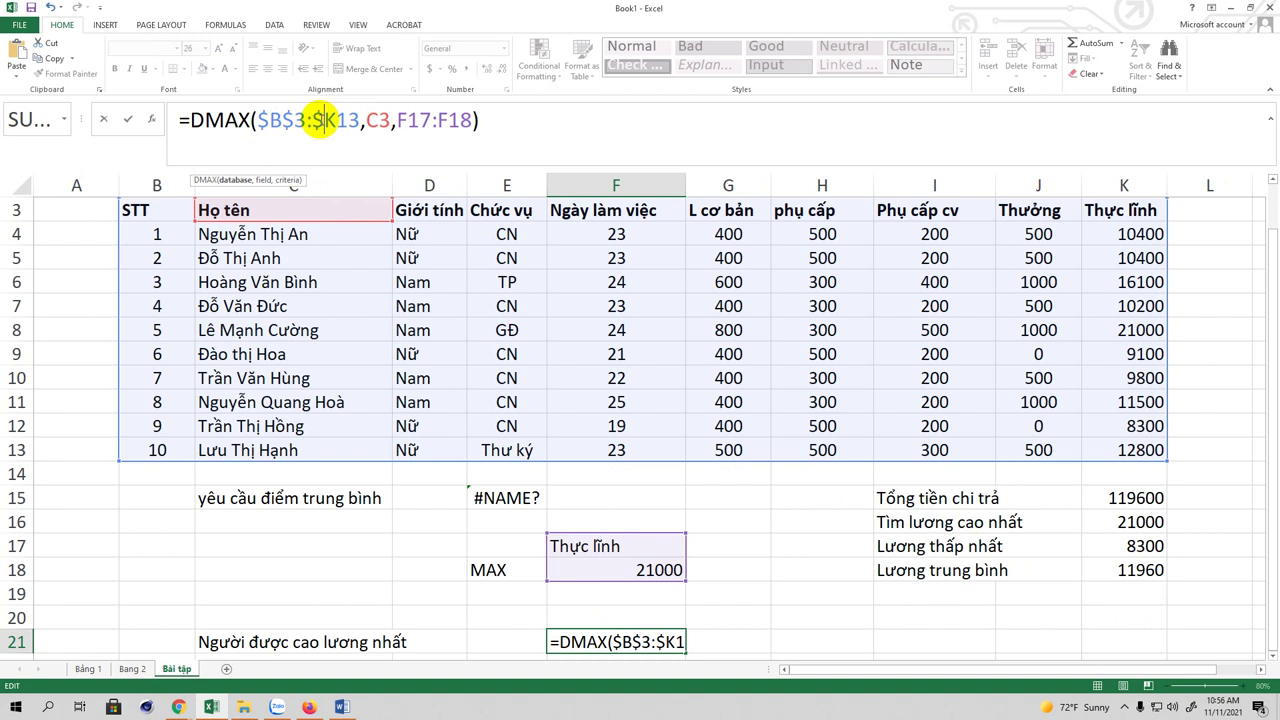
{"action": "left_click", "coordinate": [338, 120]}
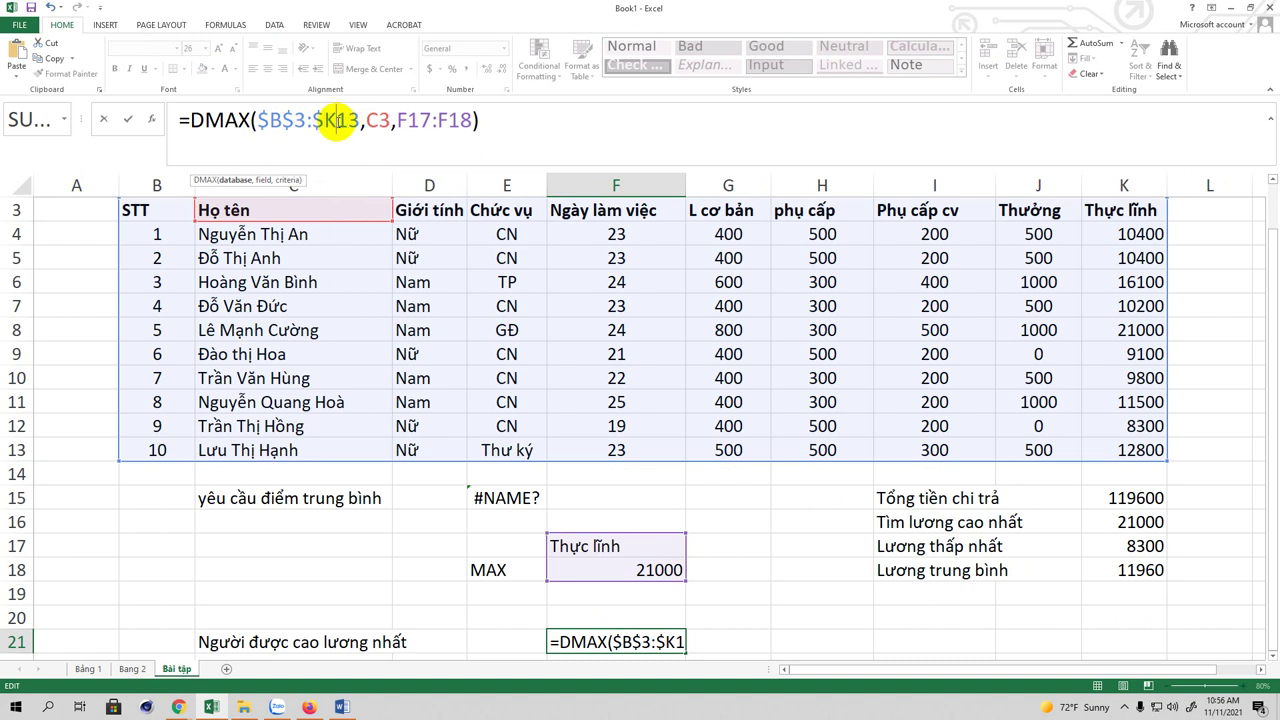
{"action": "type", "text": "$"}
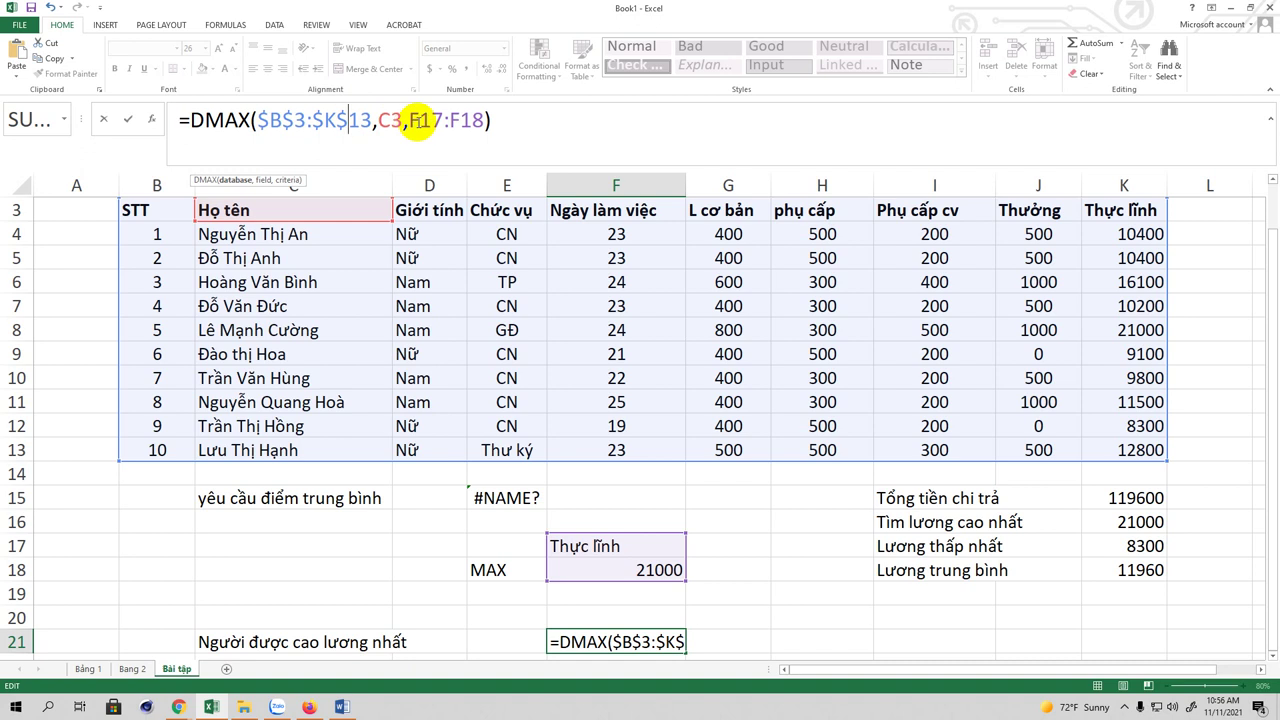
{"action": "left_click", "coordinate": [507, 119]}
{"action": "key", "text": "Return"}
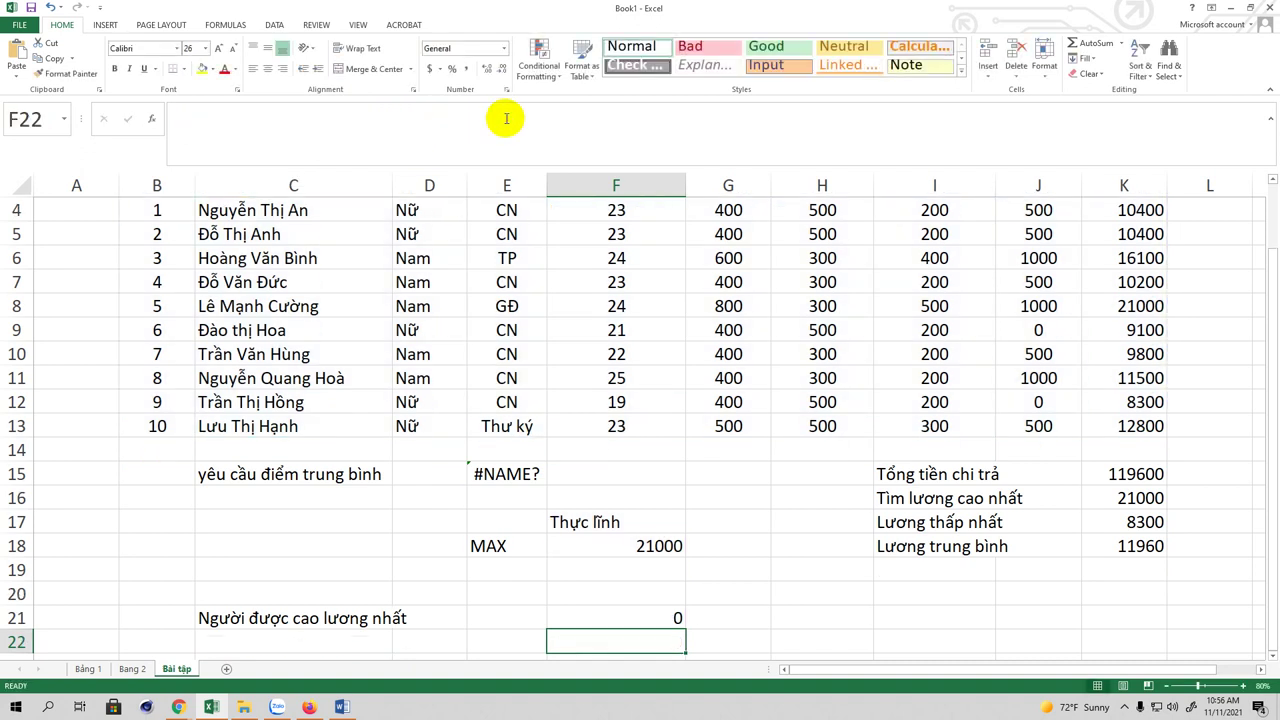
{"action": "left_click", "coordinate": [619, 618]}
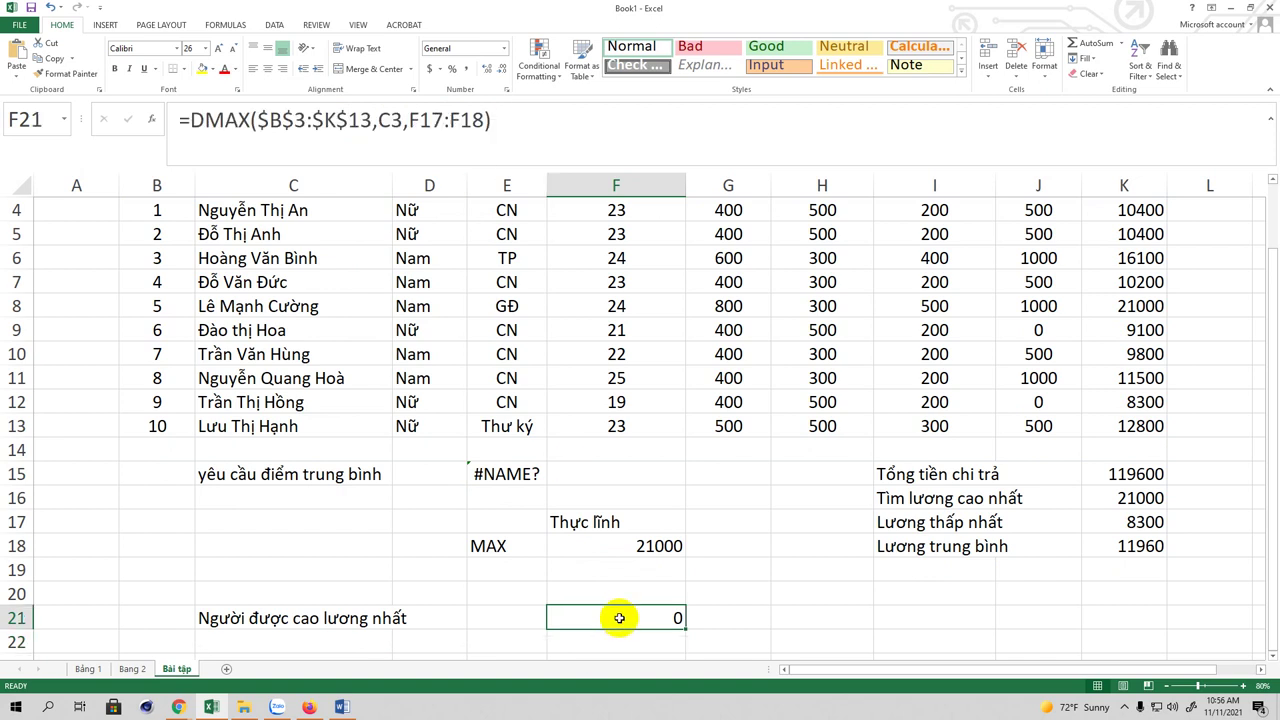
{"action": "scroll", "coordinate": [410, 328], "scroll_direction": "up", "scroll_amount": 1}
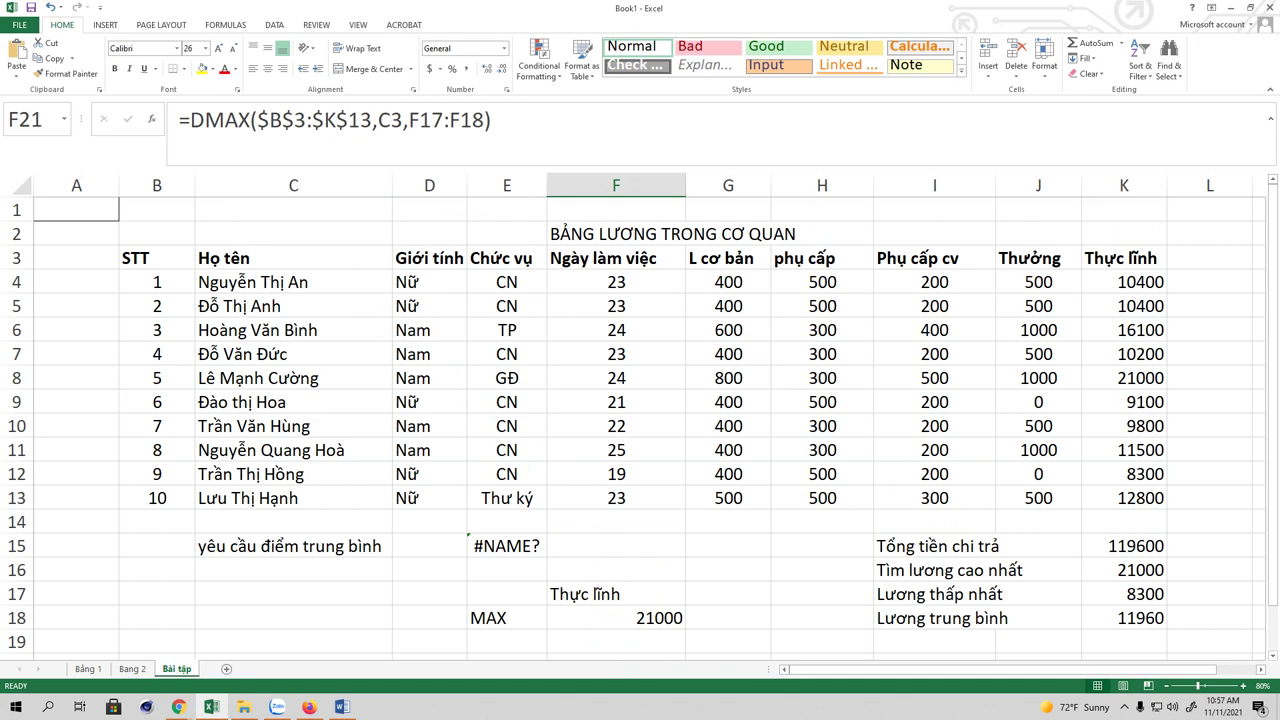
Step: Center-align cells F17:F18, which hold Thực lĩnh and 21000
{"action": "scroll", "coordinate": [786, 317], "scroll_direction": "down", "scroll_amount": 1}
{"action": "scroll", "coordinate": [786, 317], "scroll_direction": "up", "scroll_amount": 1}
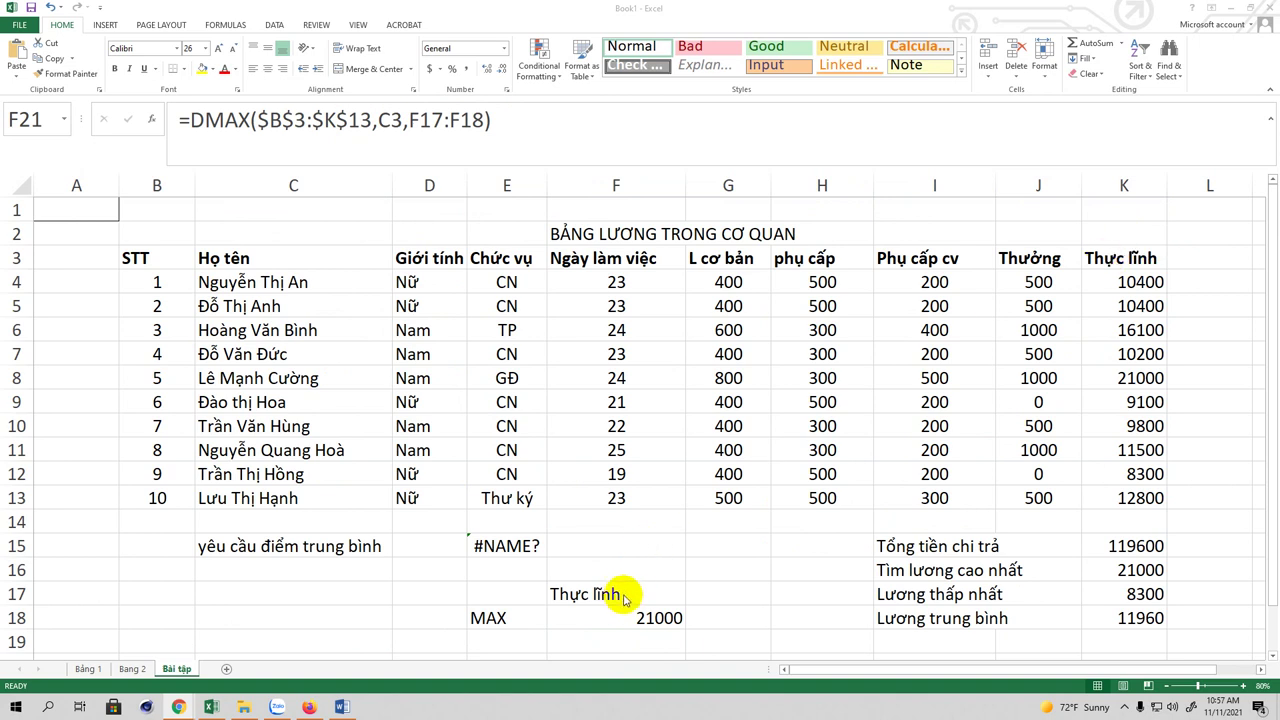
{"action": "left_click_drag", "start_coordinate": [582, 598], "coordinate": [614, 615]}
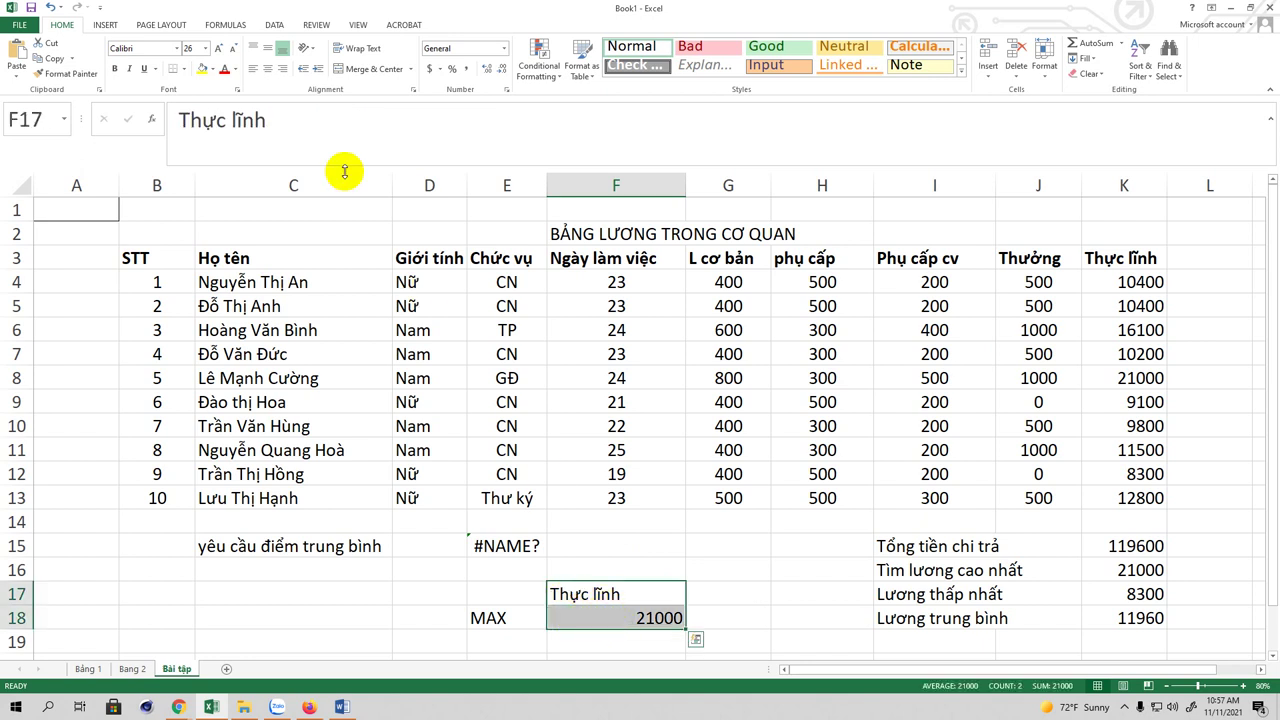
{"action": "left_click", "coordinate": [268, 70]}
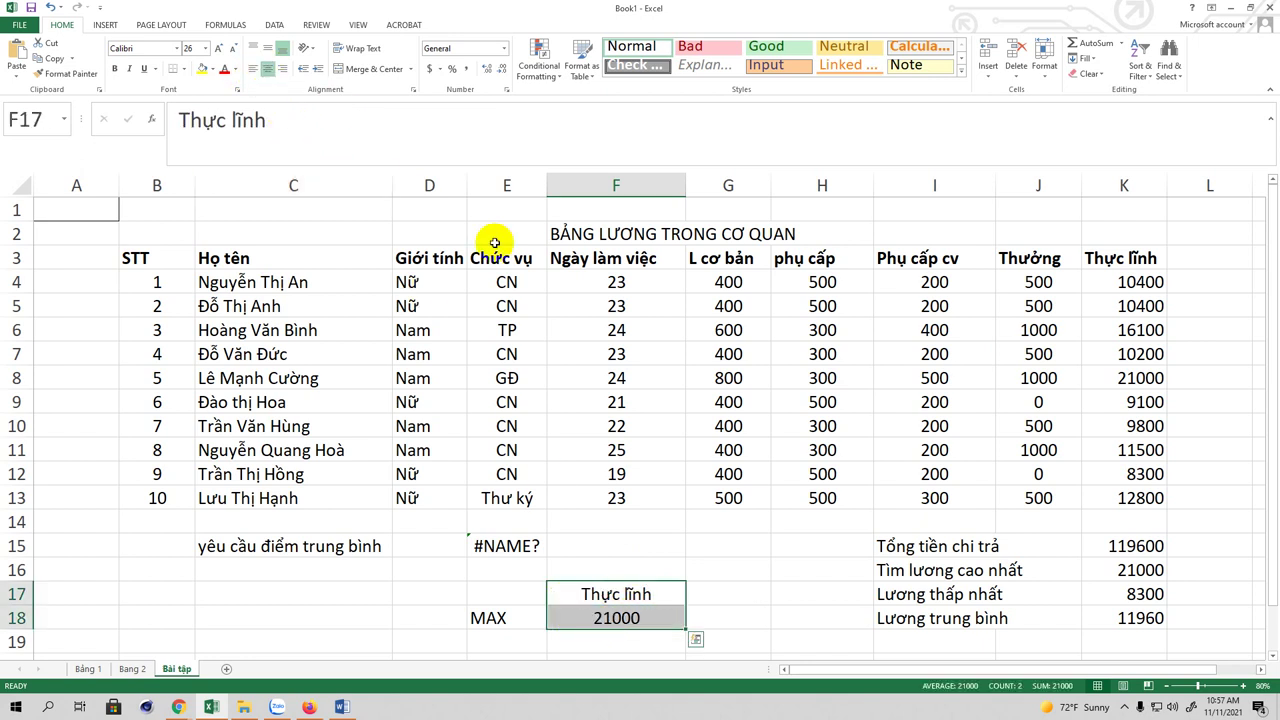
{"action": "left_click", "coordinate": [614, 596]}
{"action": "left_click", "coordinate": [1118, 258]}
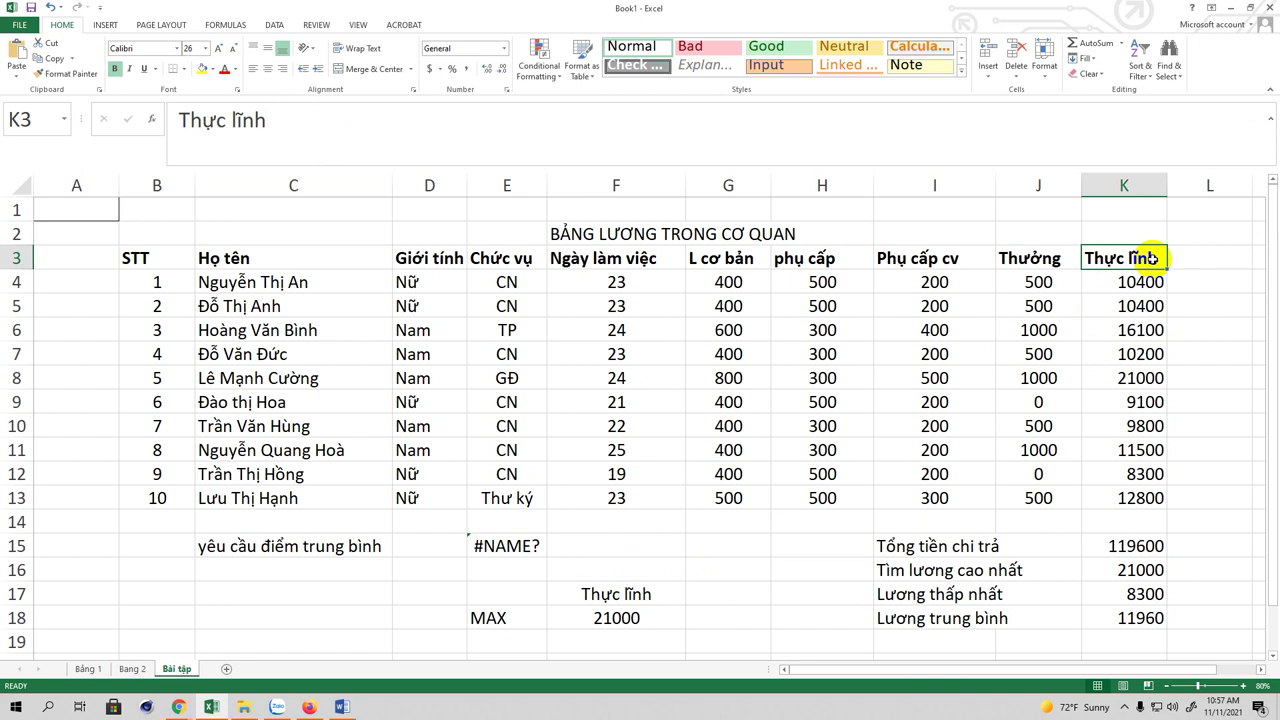
Step: Copy the Thực lĩnh header text from K3 and paste it over F17's heading
{"action": "double_click", "coordinate": [1152, 258]}
{"action": "left_click_drag", "start_coordinate": [1160, 258], "coordinate": [1082, 262]}
{"action": "right_click", "coordinate": [1098, 261]}
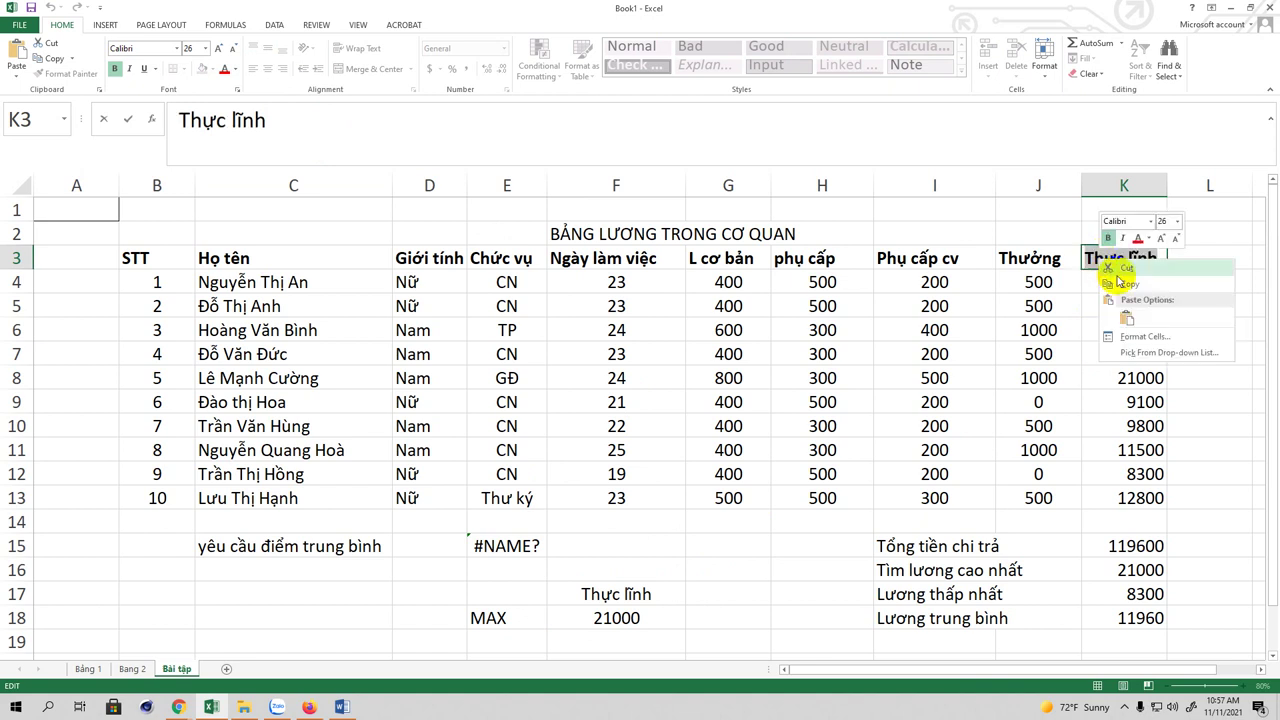
{"action": "left_click", "coordinate": [1128, 287]}
{"action": "left_click", "coordinate": [654, 594]}
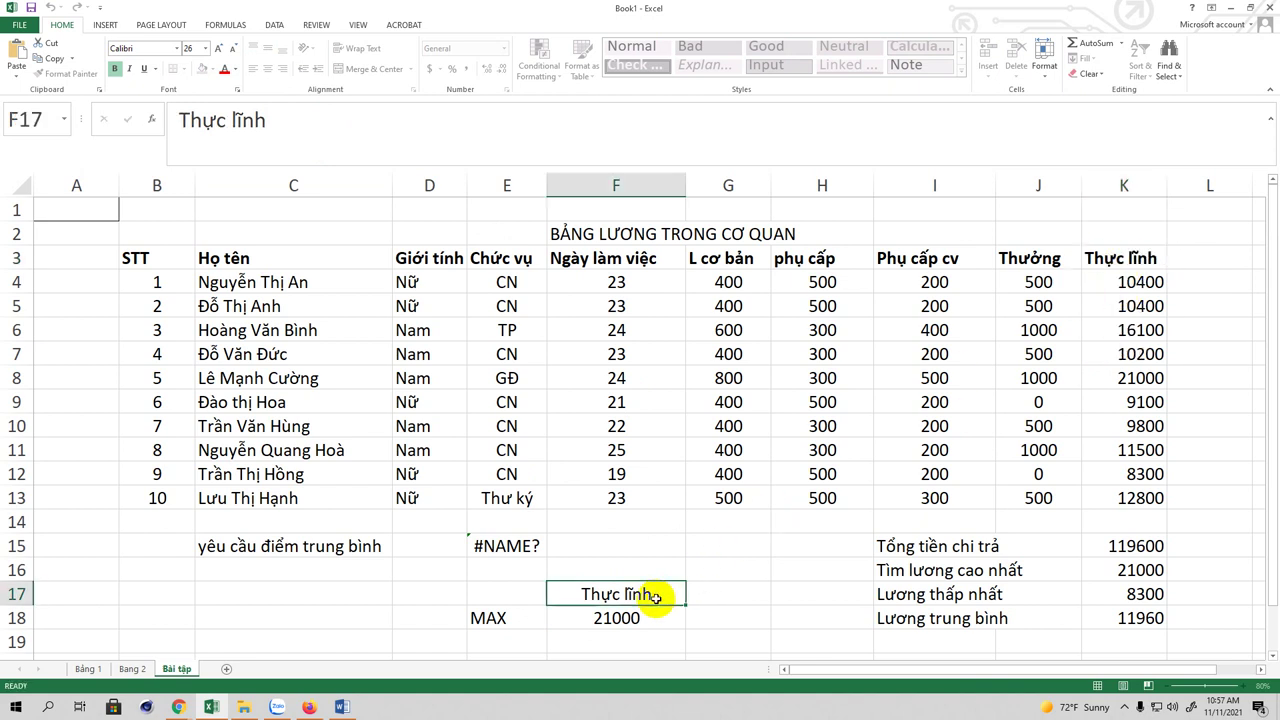
{"action": "double_click", "coordinate": [661, 594]}
{"action": "key", "text": "BackSpace"}
{"action": "key", "text": "BackSpace"}
{"action": "key", "text": "BackSpace"}
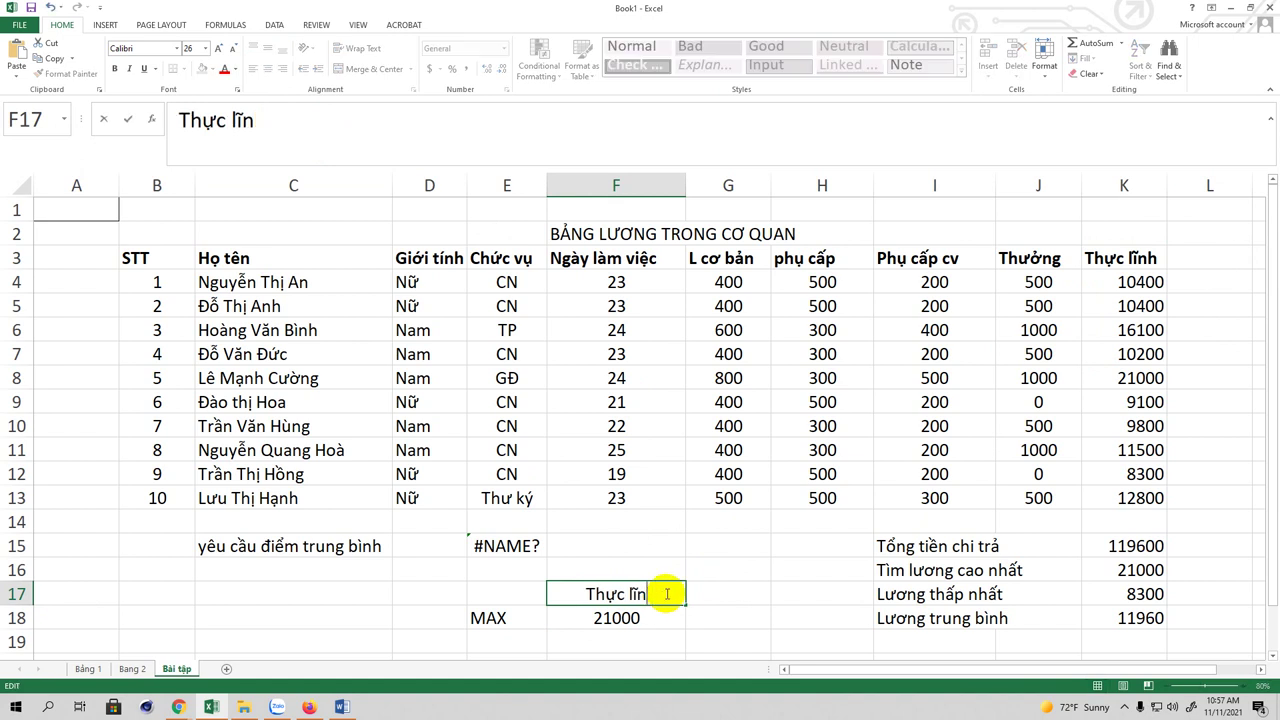
{"action": "key", "text": "BackSpace"}
{"action": "key", "text": "BackSpace"}
{"action": "key", "text": "BackSpace"}
{"action": "key", "text": "BackSpace"}
{"action": "key", "text": "BackSpace"}
{"action": "key", "text": "BackSpace"}
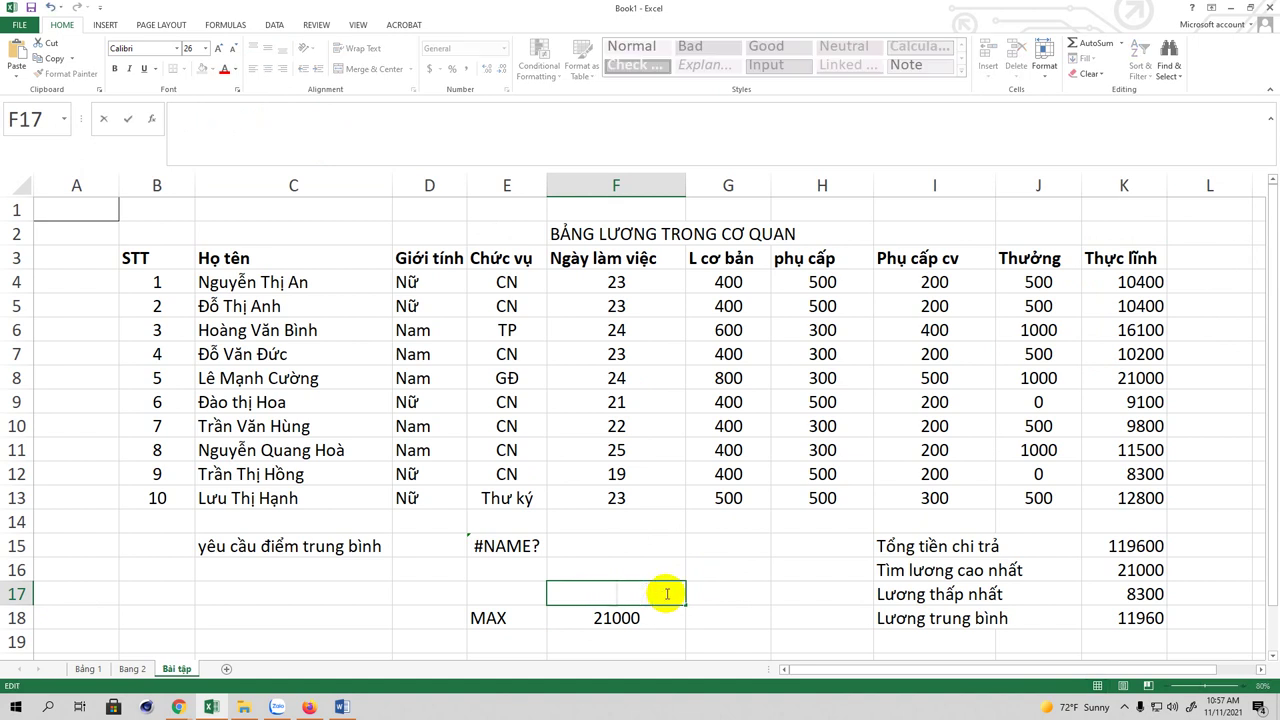
{"action": "key", "text": "ctrl+v"}
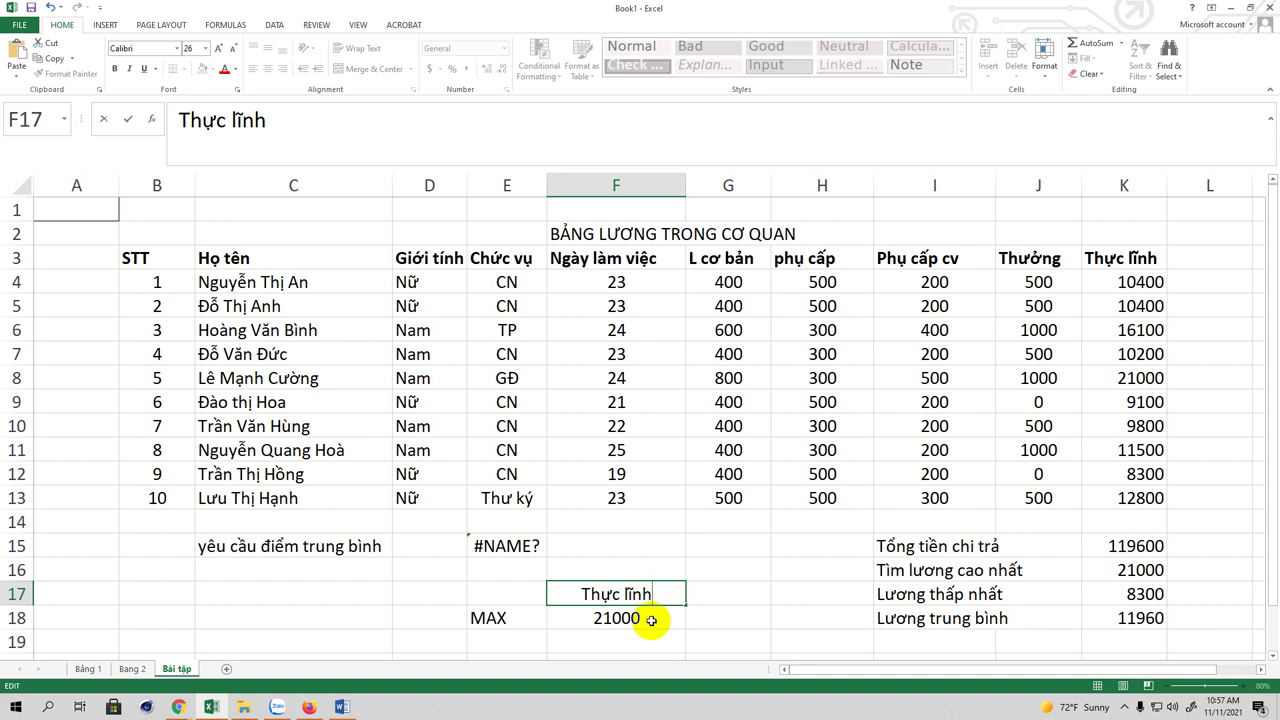
{"action": "left_click", "coordinate": [652, 620]}
{"action": "left_click", "coordinate": [612, 596]}
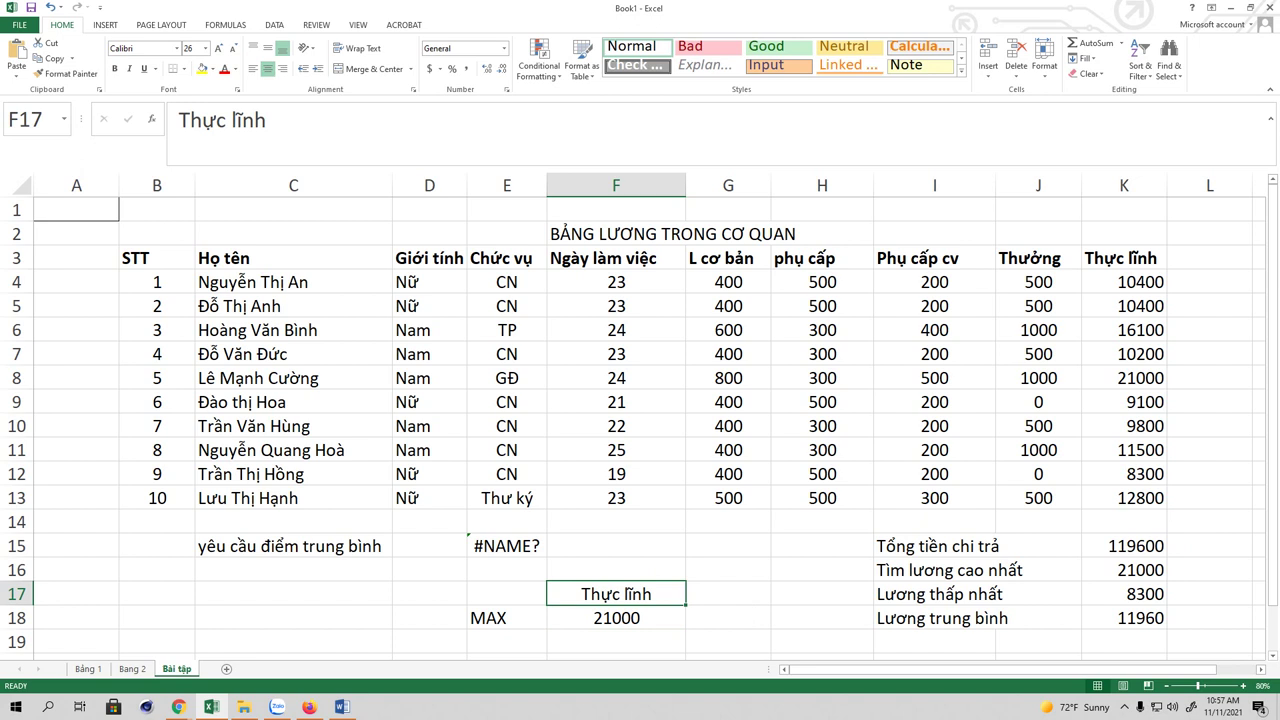
Step: Review the DMAX formula in F21 and the criteria heading in F17
{"action": "scroll", "coordinate": [607, 622], "scroll_direction": "down", "scroll_amount": 1}
{"action": "left_click", "coordinate": [624, 618]}
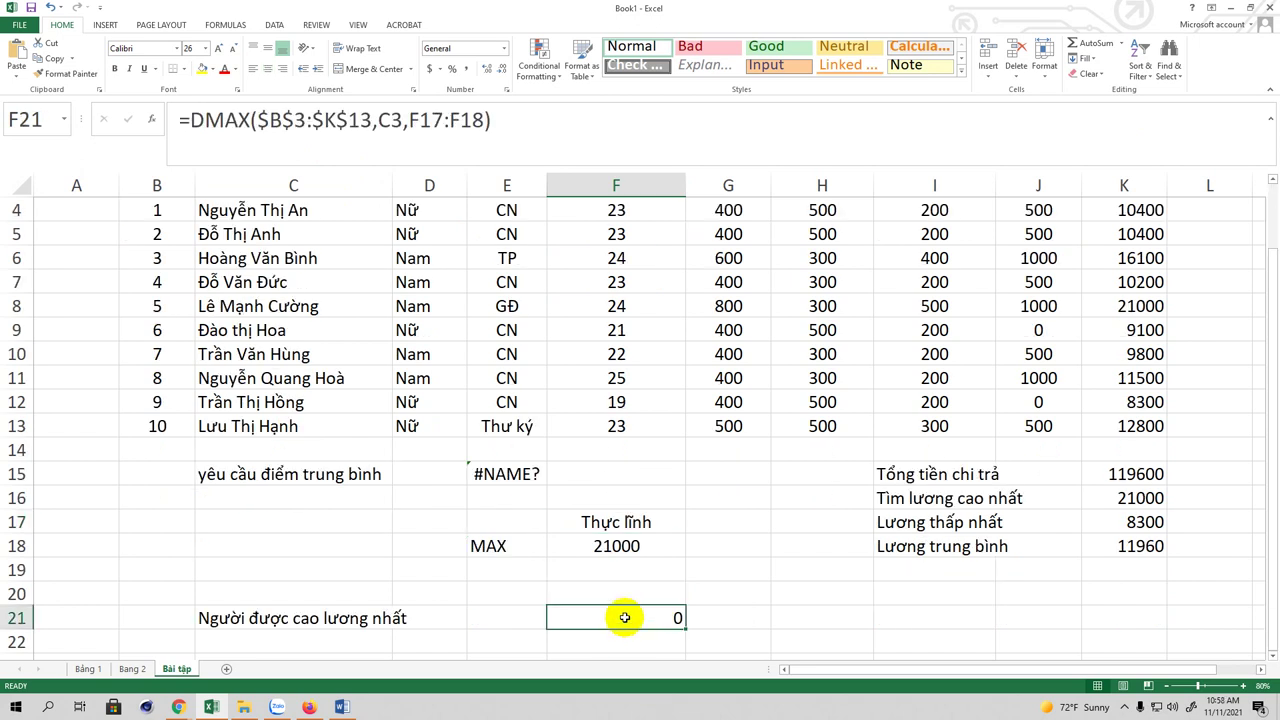
{"action": "left_click", "coordinate": [614, 524]}
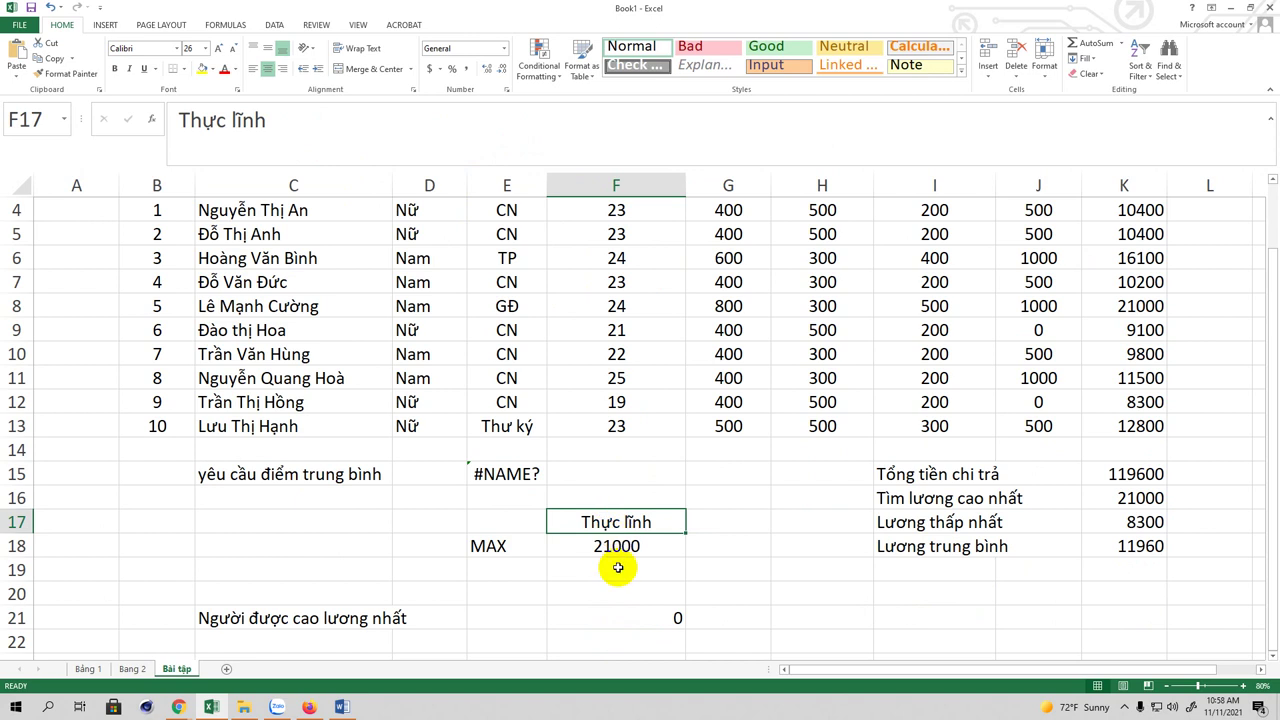
{"action": "left_click", "coordinate": [614, 622]}
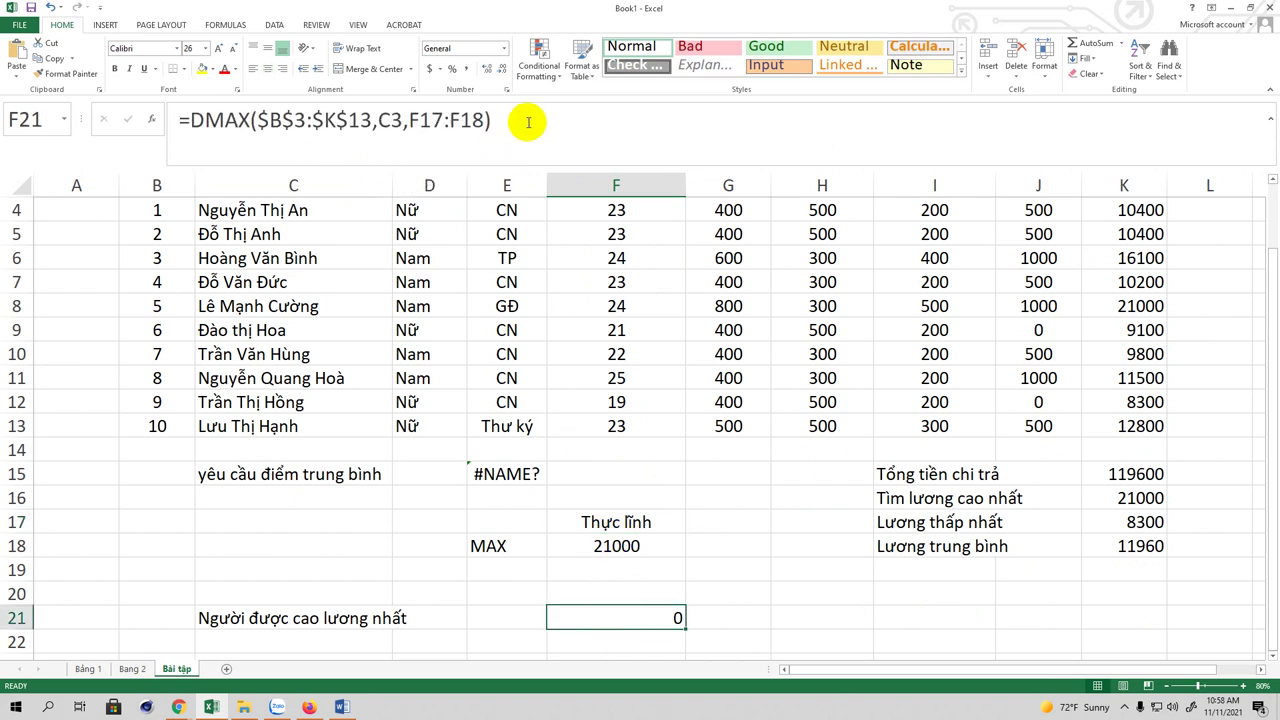
Step: Center-align the employee names in the Họ tên column, C3:C13
{"action": "left_click_drag", "start_coordinate": [1271, 271], "coordinate": [1271, 185]}
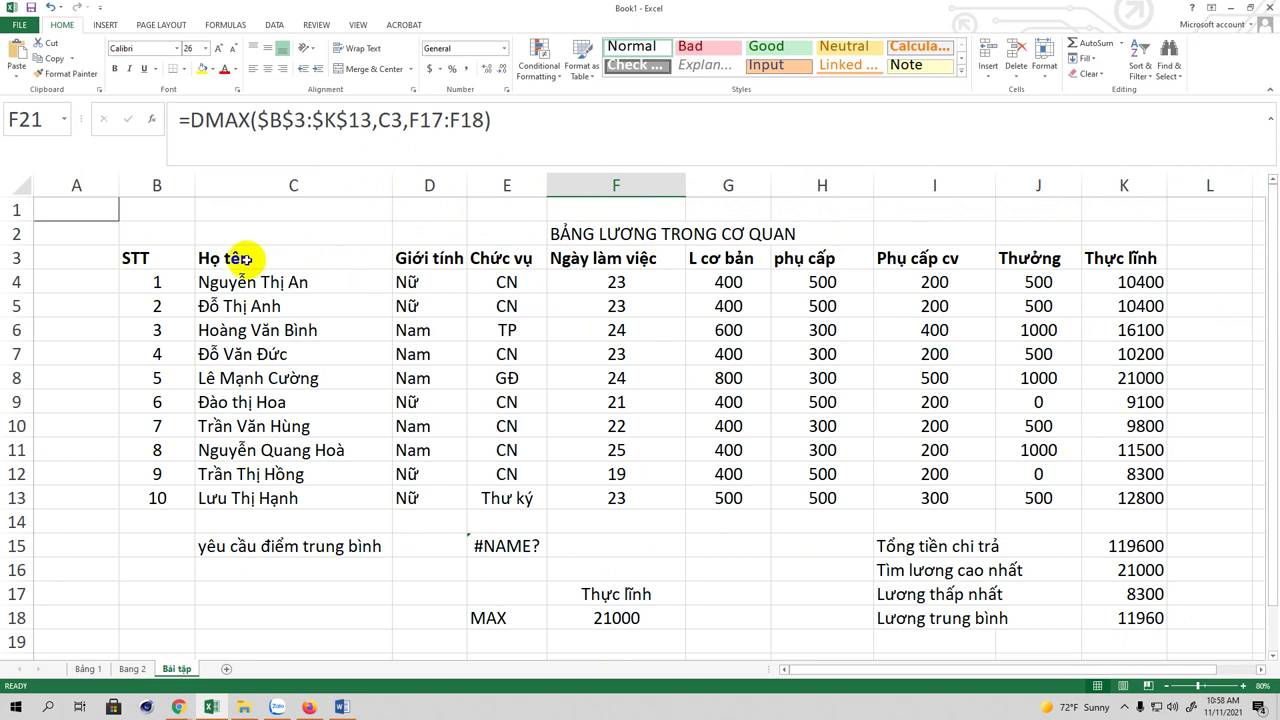
{"action": "left_click_drag", "start_coordinate": [206, 255], "coordinate": [256, 498]}
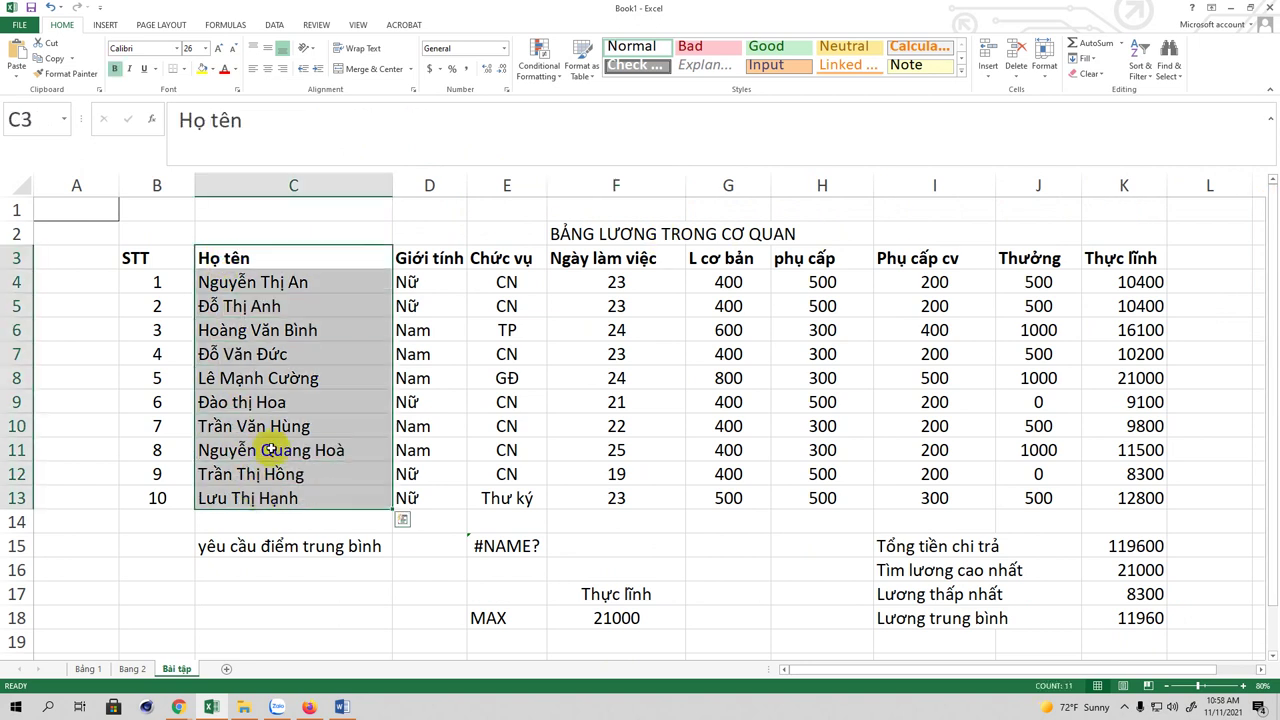
{"action": "left_click", "coordinate": [267, 68]}
{"action": "left_click", "coordinate": [279, 121]}
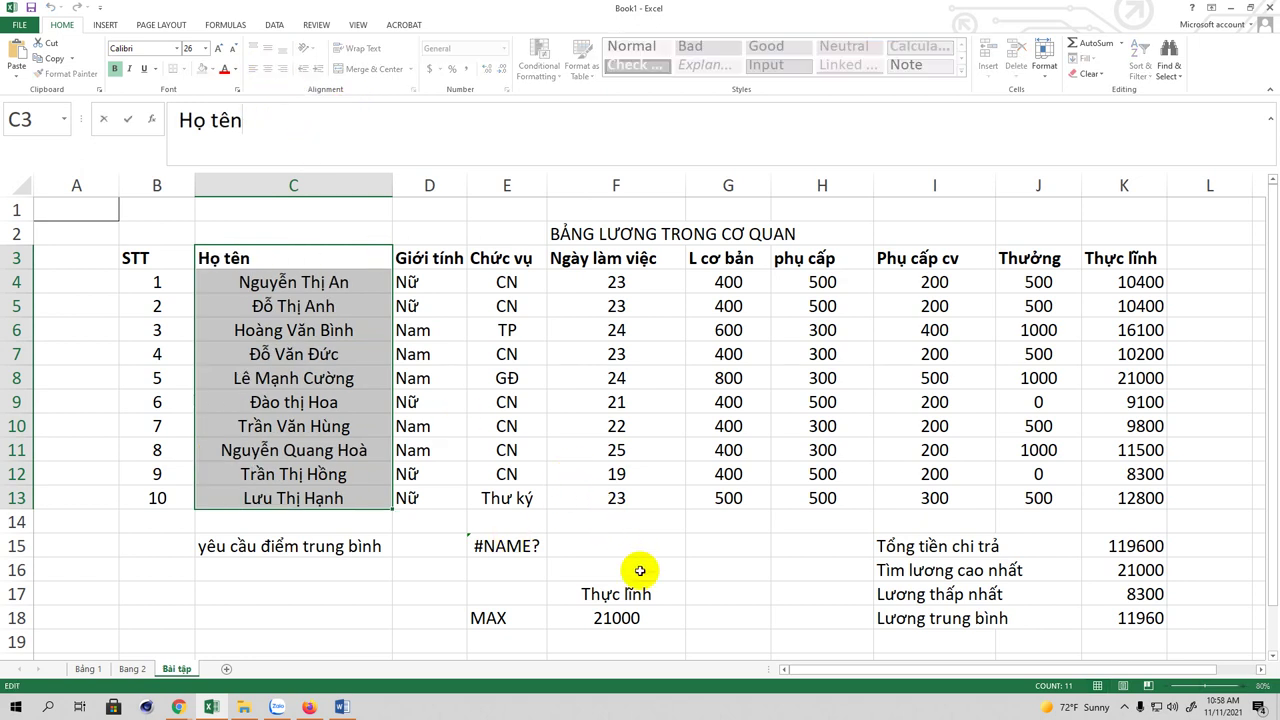
Step: Re-enter the =DMAX($B$3:$K$13,C3,F17:F18) formula in F21
{"action": "left_click_drag", "start_coordinate": [1270, 372], "coordinate": [1229, 466]}
{"action": "left_click", "coordinate": [617, 644]}
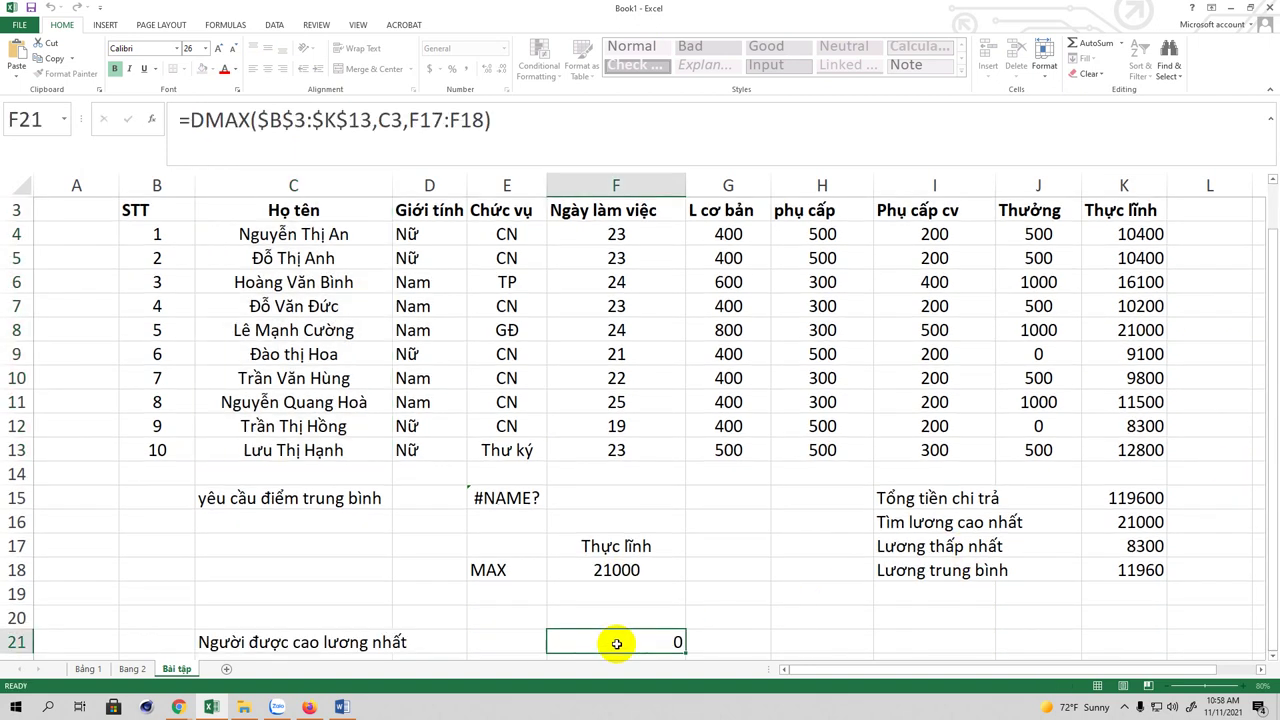
{"action": "left_click", "coordinate": [530, 113]}
{"action": "key", "text": "Return"}
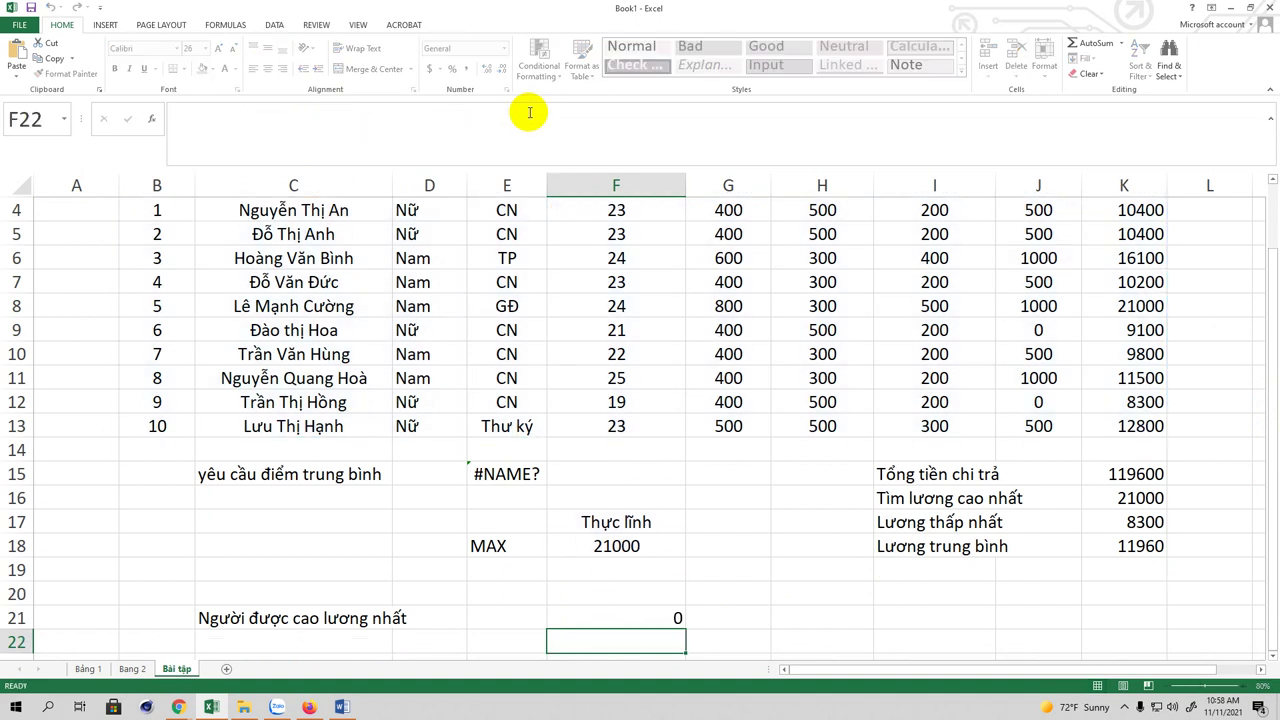
{"action": "left_click", "coordinate": [650, 618]}
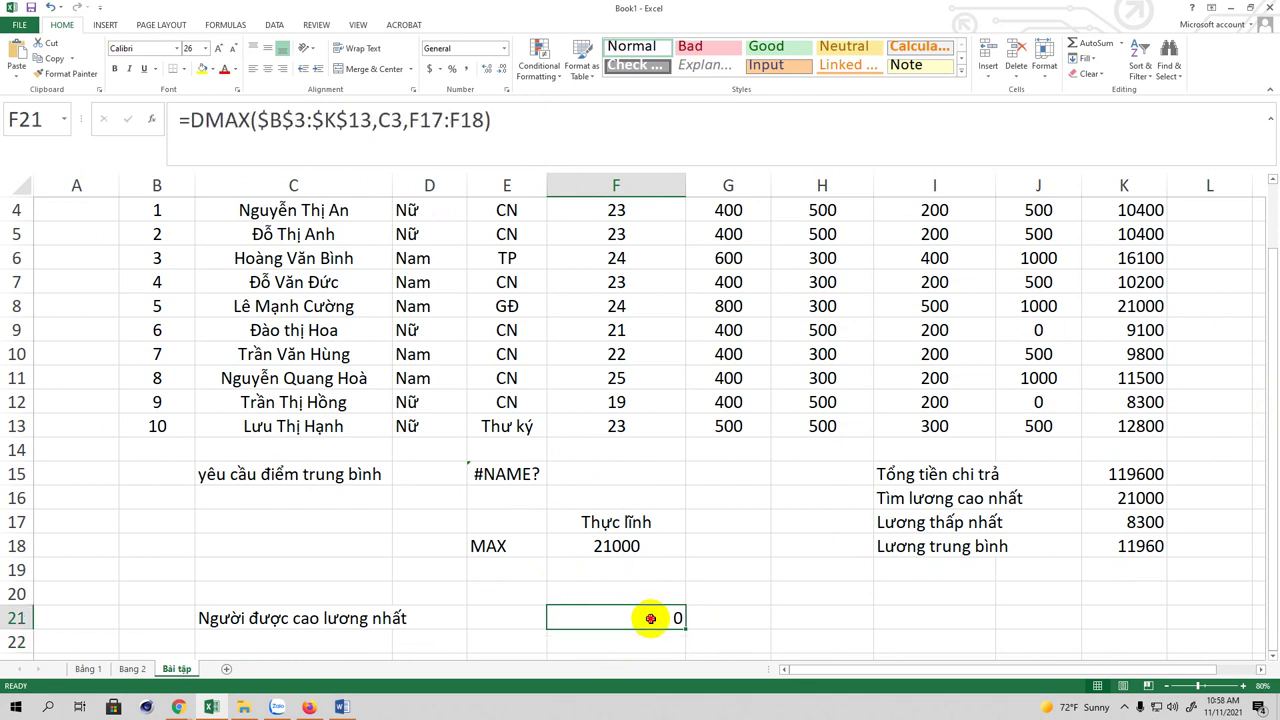
Step: Format F21 as Text and delete the old DMAX arguments
{"action": "left_click", "coordinate": [504, 49]}
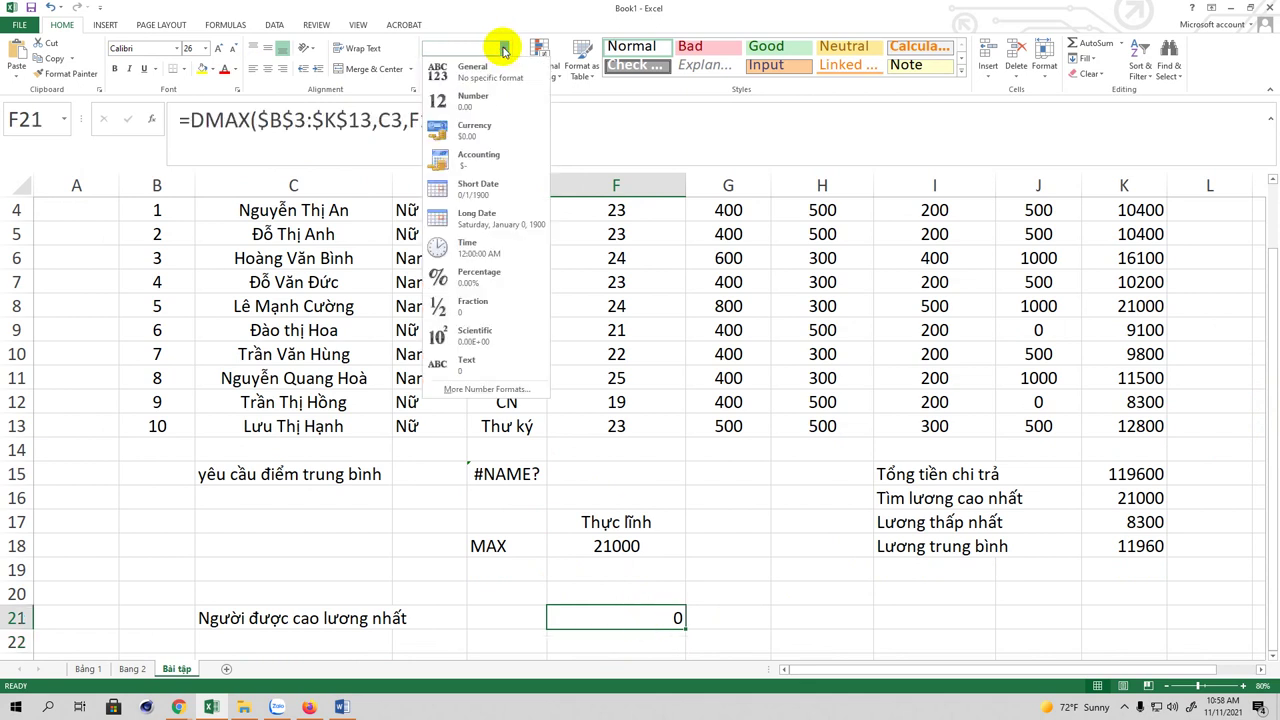
{"action": "left_click", "coordinate": [466, 364]}
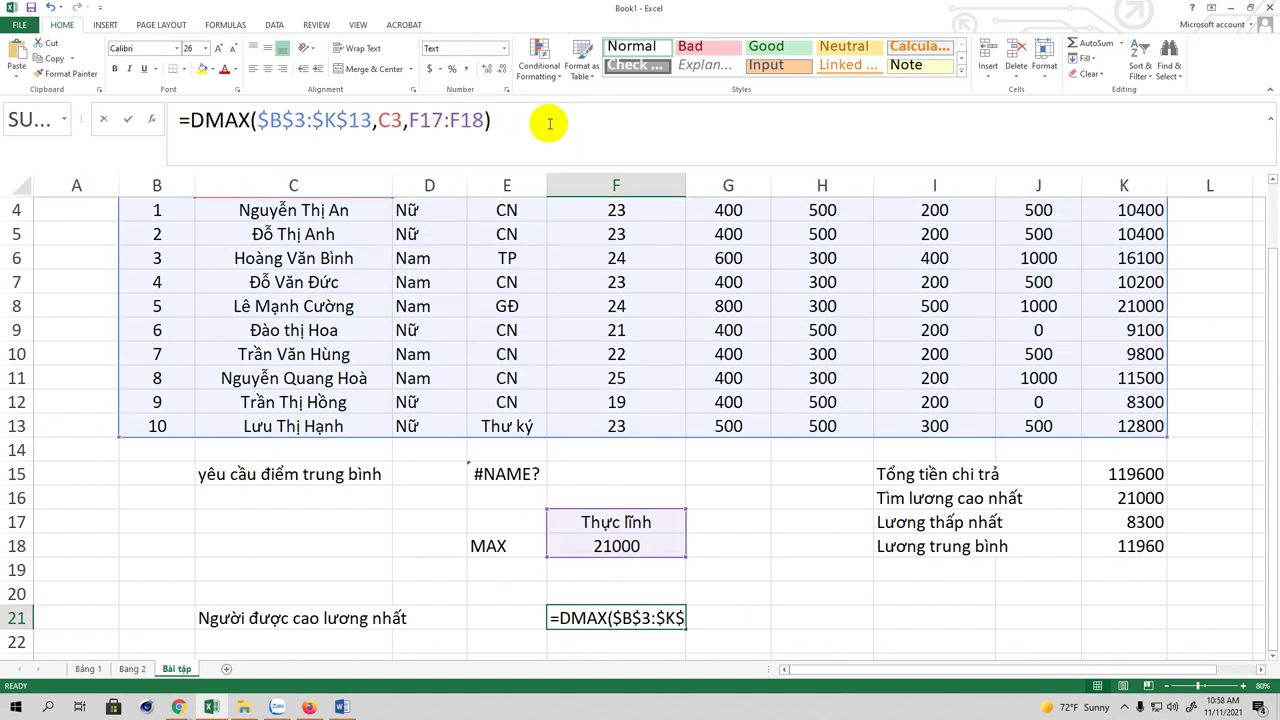
{"action": "left_click", "coordinate": [549, 123]}
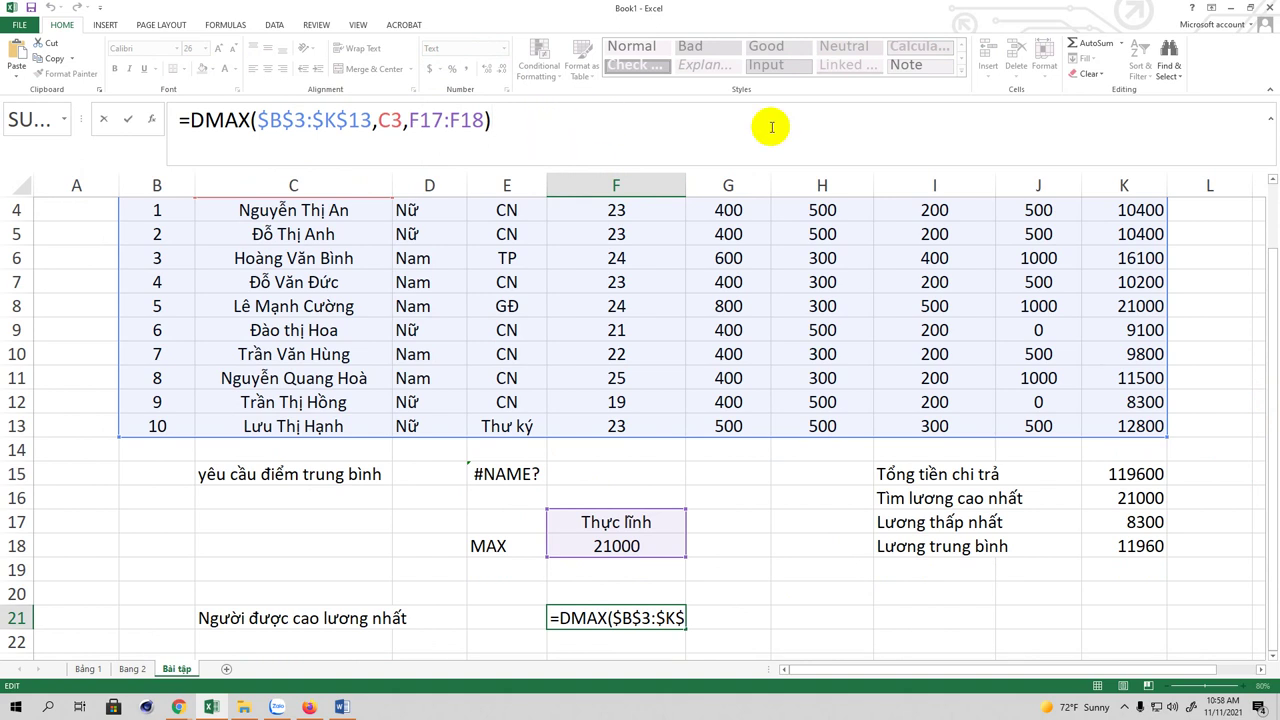
{"action": "left_click_drag", "start_coordinate": [1268, 272], "coordinate": [1220, 228]}
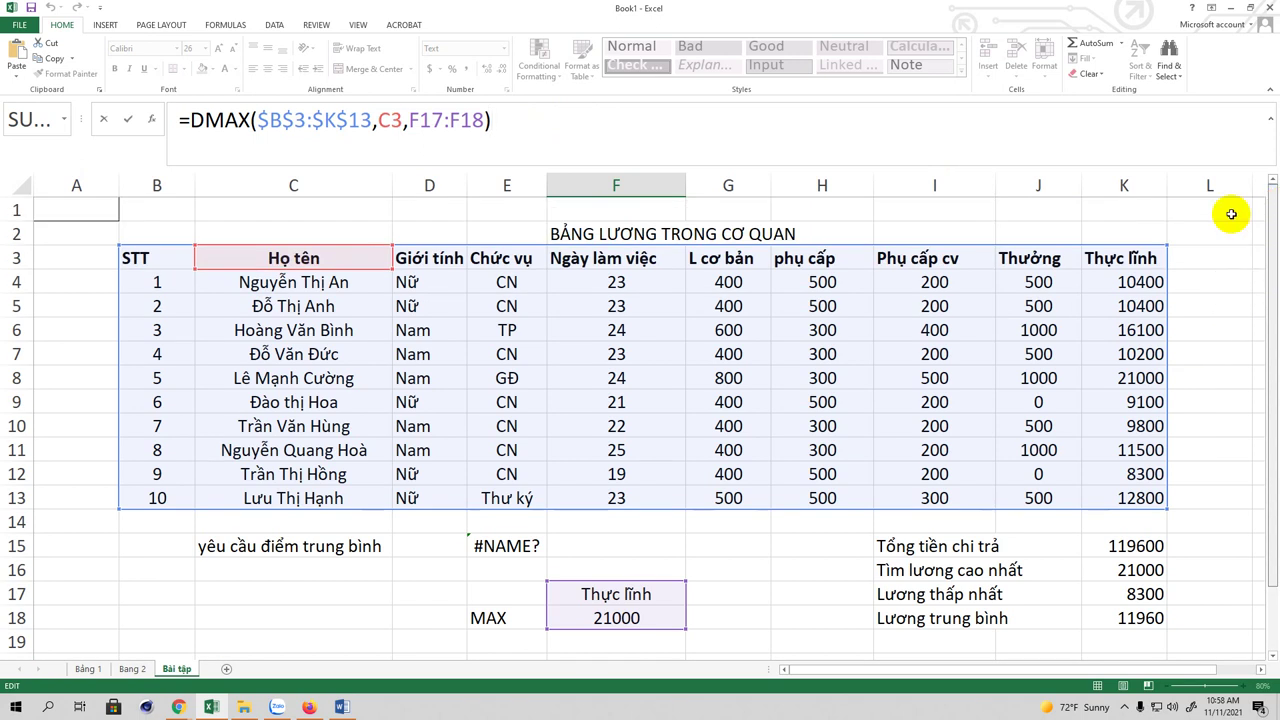
{"action": "left_click", "coordinate": [486, 120]}
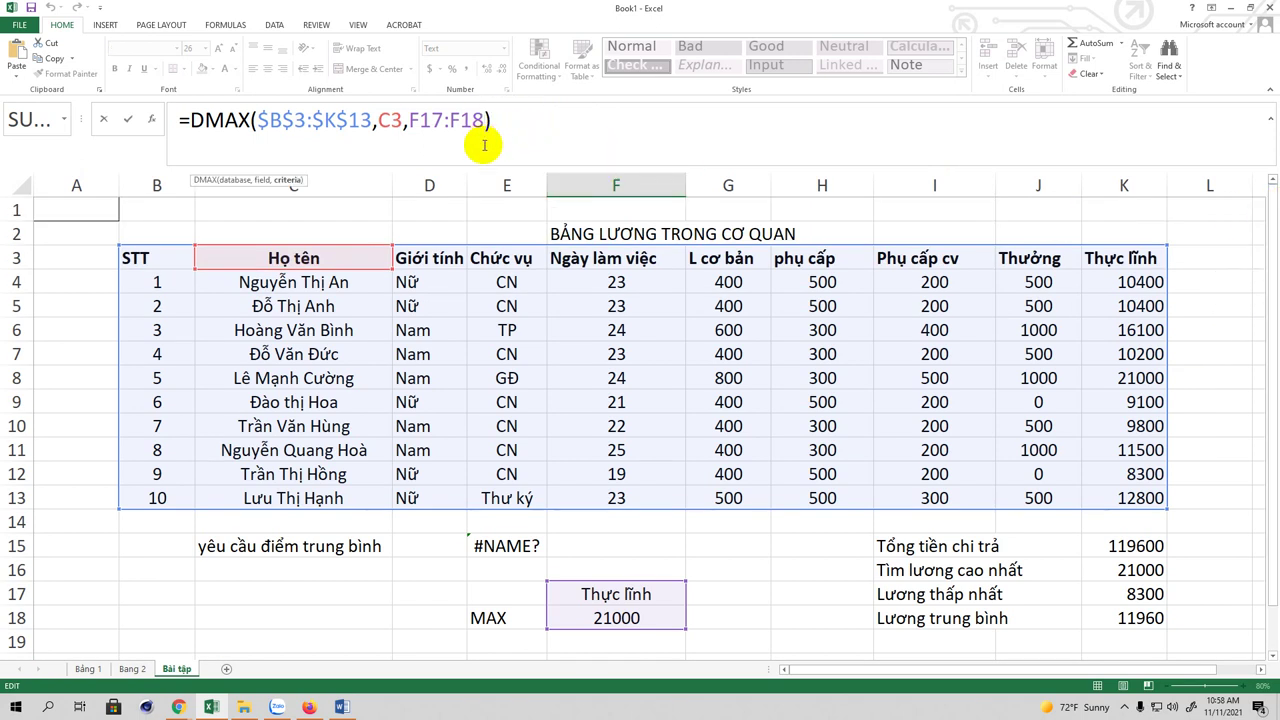
{"action": "key", "text": "BackSpace"}
{"action": "key", "text": "BackSpace"}
{"action": "key", "text": "BackSpace"}
{"action": "key", "text": "BackSpace"}
{"action": "key", "text": "BackSpace"}
{"action": "key", "text": "BackSpace"}
{"action": "key", "text": "BackSpace"}
{"action": "key", "text": "BackSpace"}
{"action": "key", "text": "BackSpace"}
{"action": "key", "text": "BackSpace"}
{"action": "key", "text": "BackSpace"}
{"action": "key", "text": "BackSpace"}
{"action": "key", "text": "BackSpace"}
{"action": "key", "text": "BackSpace"}
{"action": "key", "text": "BackSpace"}
{"action": "key", "text": "BackSpace"}
{"action": "key", "text": "BackSpace"}
{"action": "key", "text": "BackSpace"}
{"action": "key", "text": "BackSpace"}
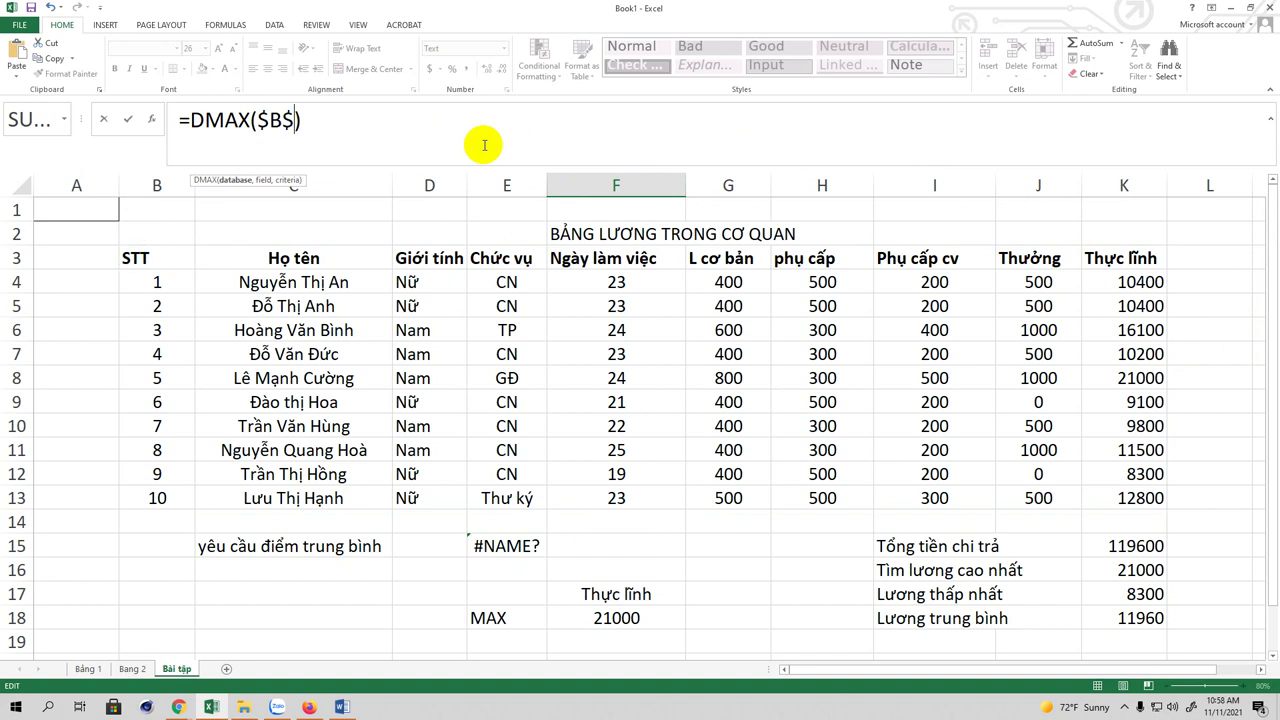
{"action": "key", "text": "BackSpace"}
{"action": "key", "text": "BackSpace"}
{"action": "key", "text": "Delete"}
Step: Rebuild the formula as =DMAX(C3:K13,C3,F17:F18) and commit it
{"action": "left_click_drag", "start_coordinate": [235, 253], "coordinate": [1127, 495]}
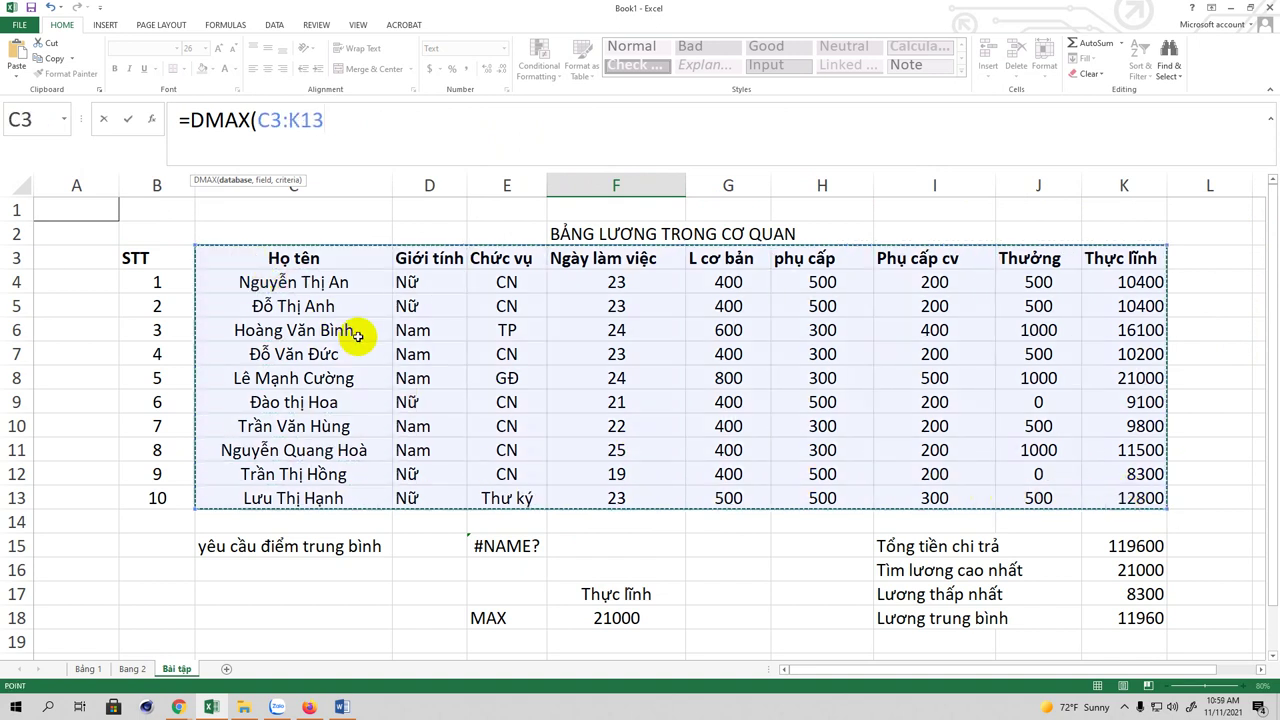
{"action": "type", "text": ","}
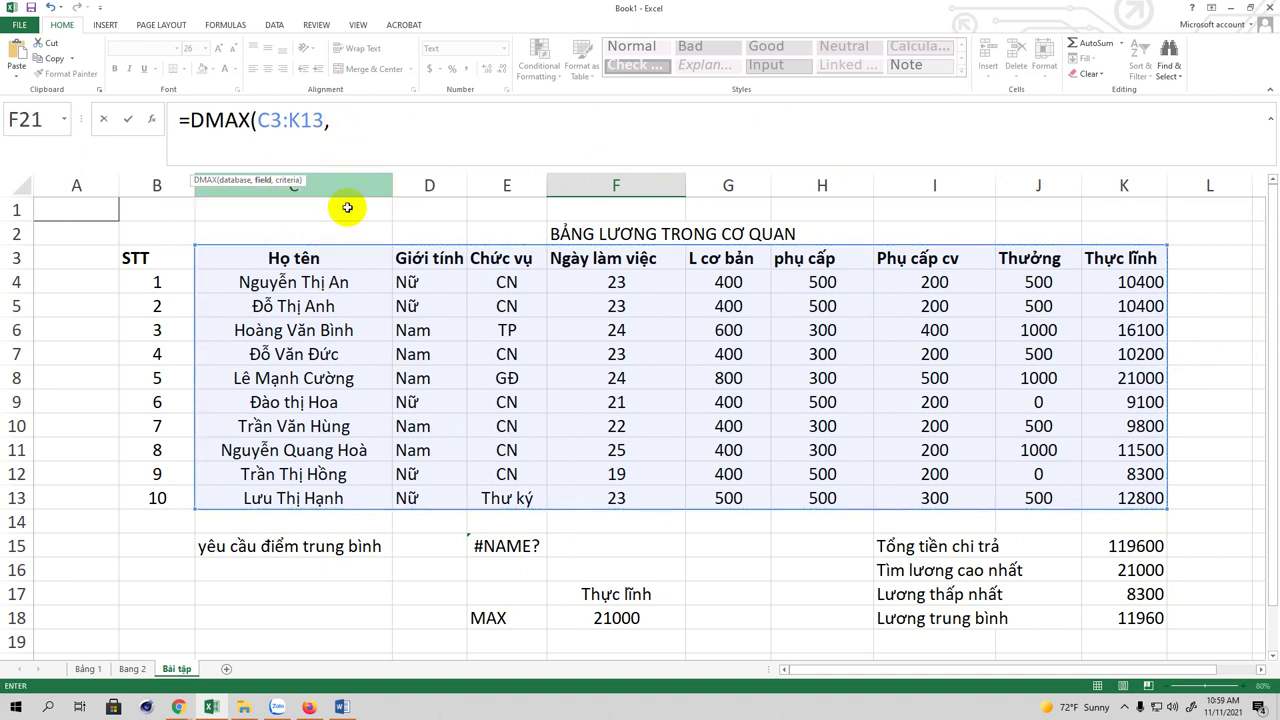
{"action": "type", "text": "C"}
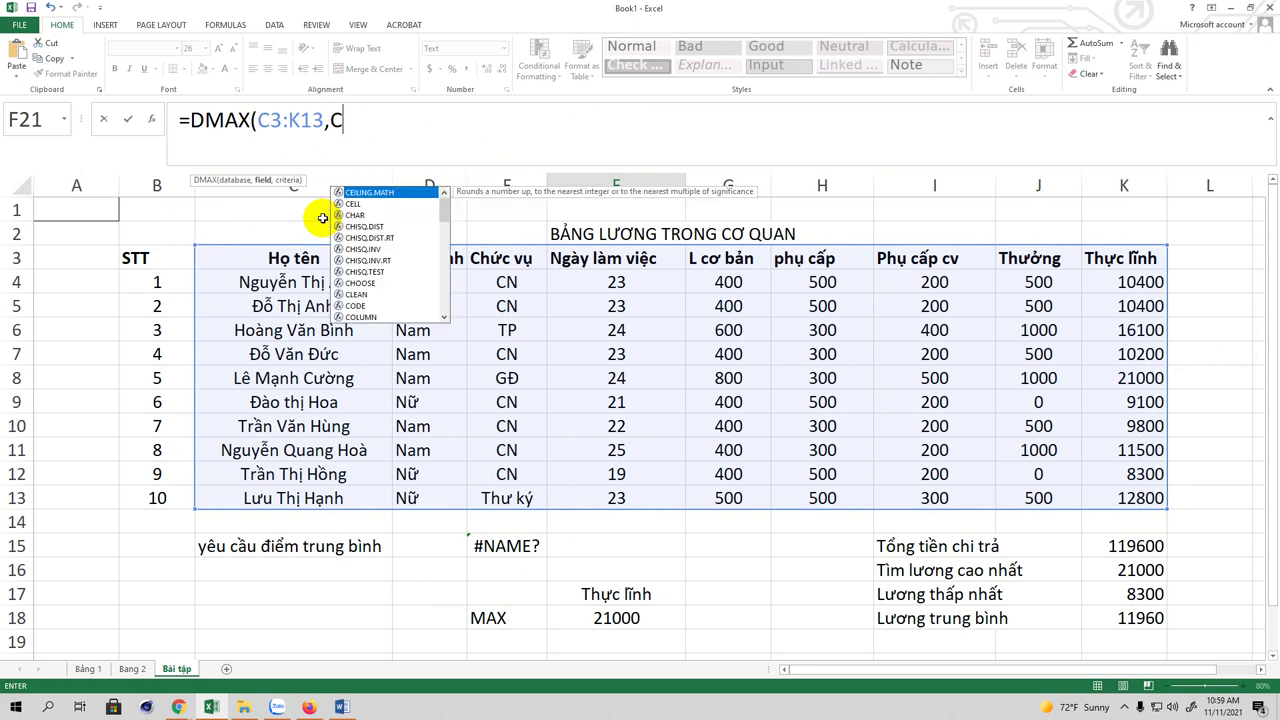
{"action": "type", "text": "3"}
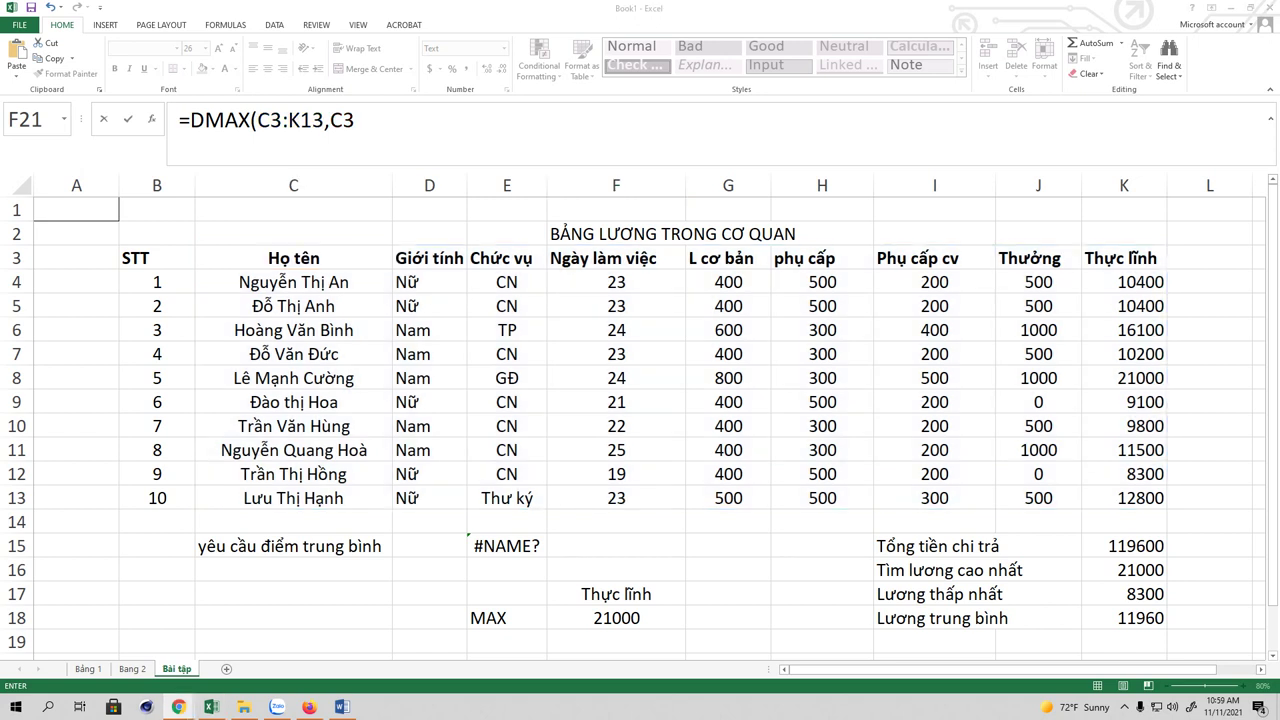
{"action": "left_click", "coordinate": [383, 119]}
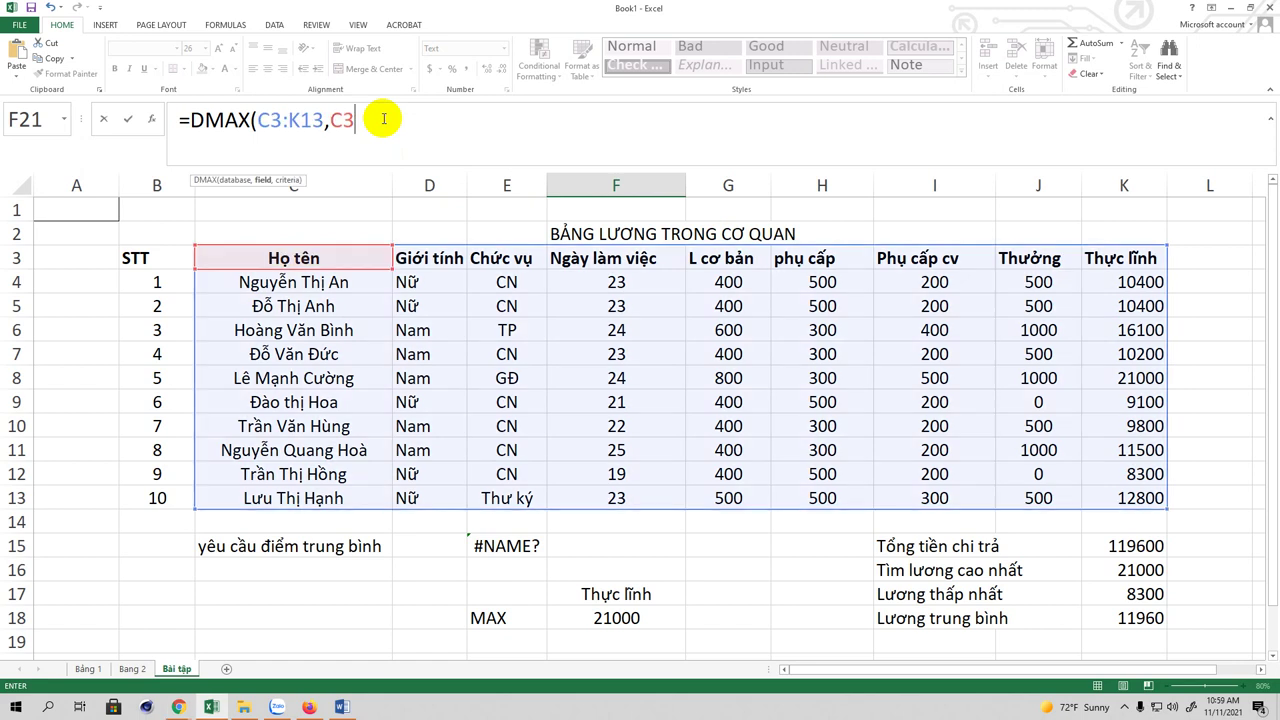
{"action": "type", "text": ","}
{"action": "left_click_drag", "start_coordinate": [608, 593], "coordinate": [620, 618]}
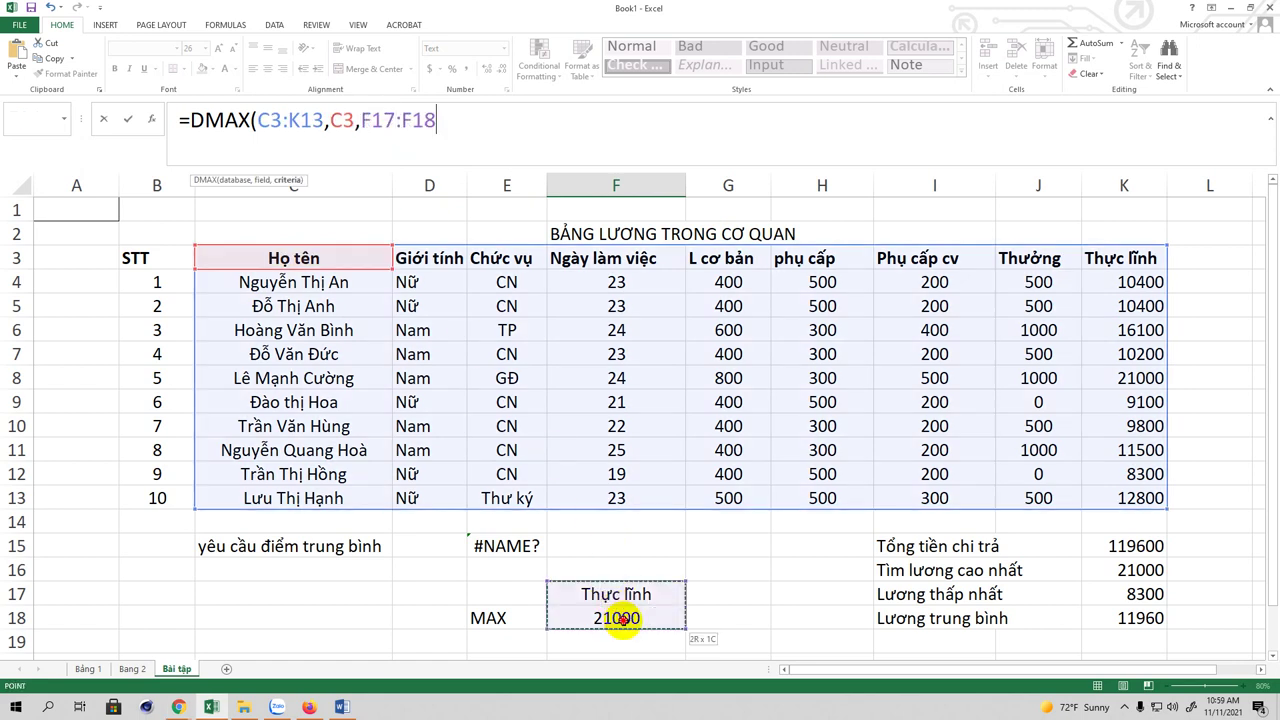
{"action": "left_click", "coordinate": [461, 121]}
{"action": "type", "text": ")"}
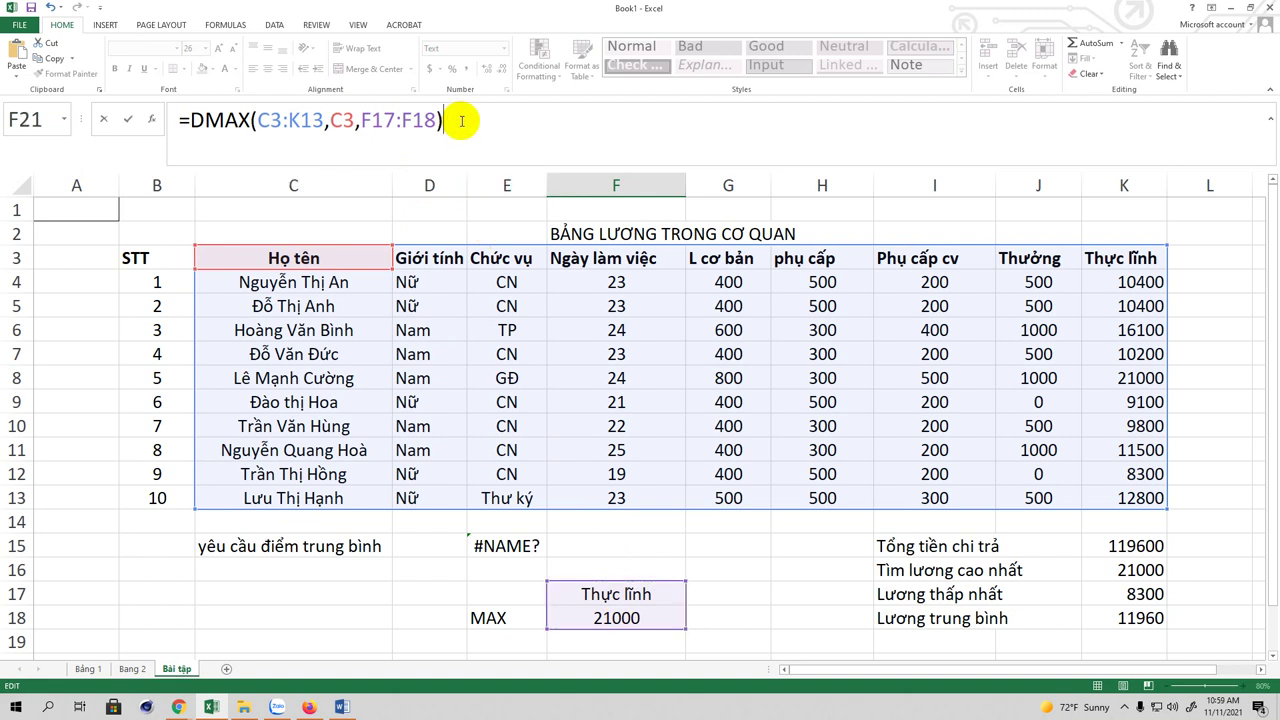
{"action": "key", "text": "Return"}
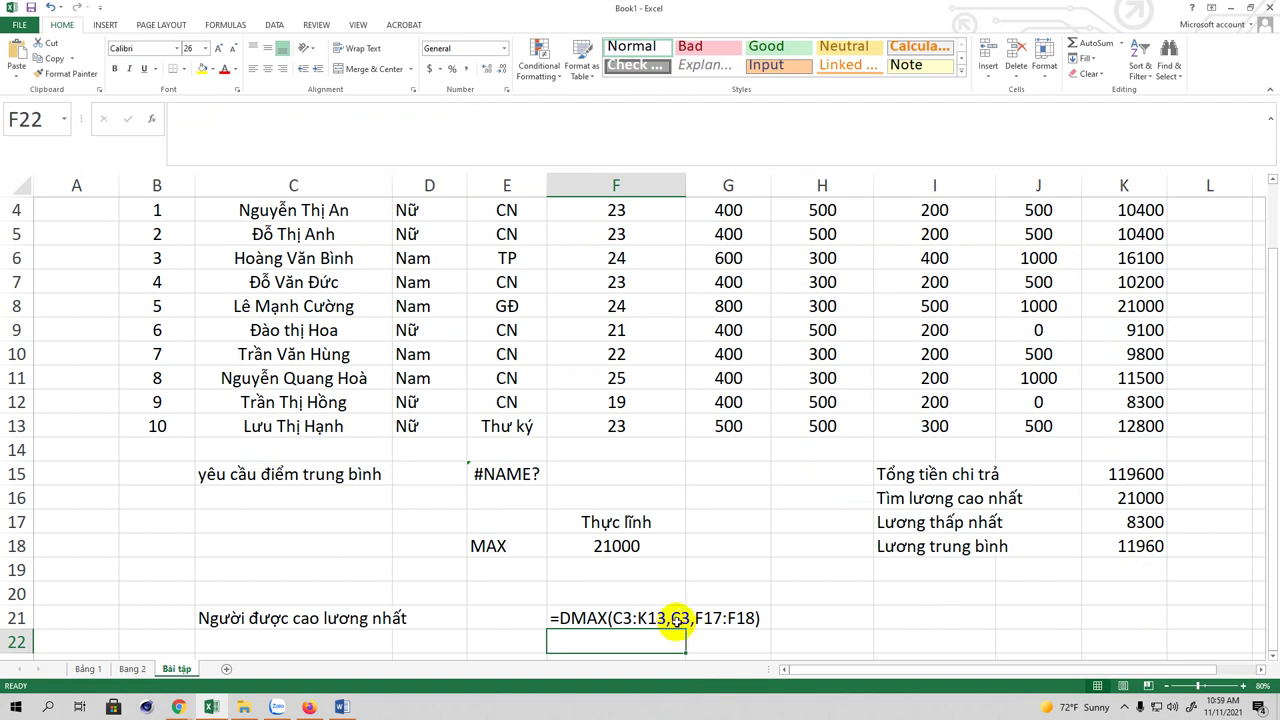
Step: Re-confirm the F21 formula and widen column F to display it
{"action": "left_click", "coordinate": [676, 621]}
{"action": "scroll", "coordinate": [665, 636], "scroll_direction": "down", "scroll_amount": 2}
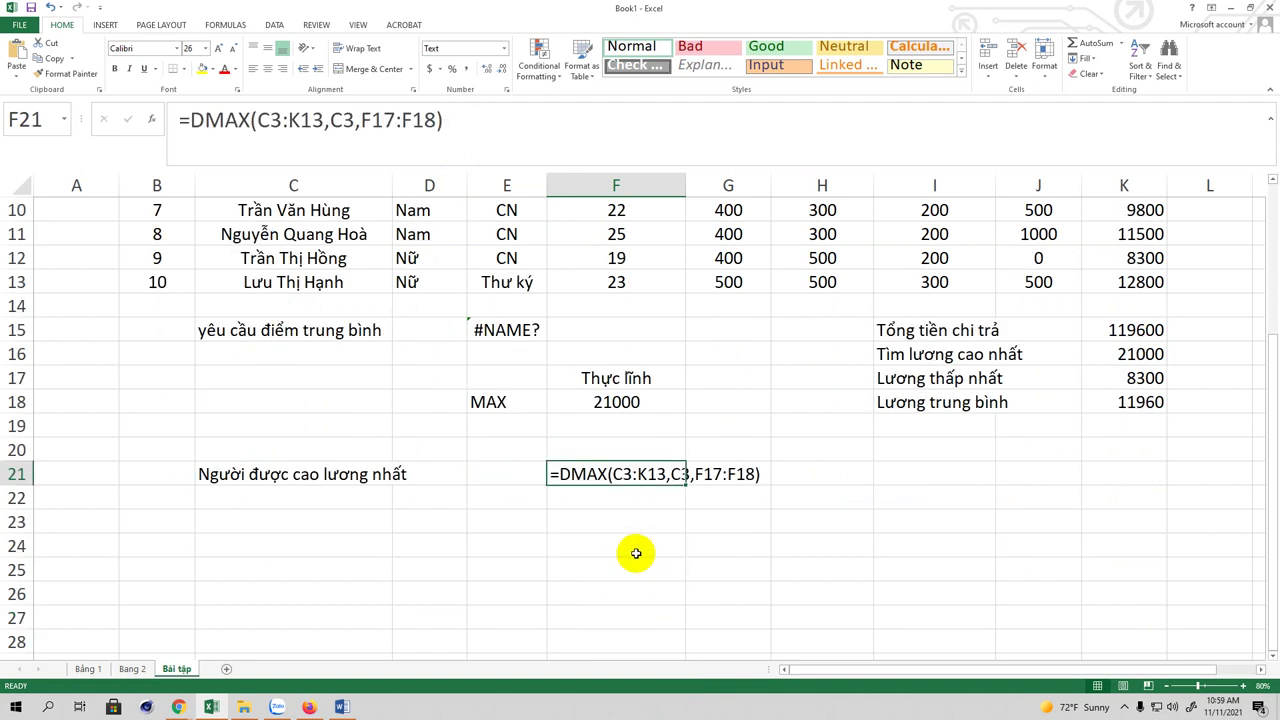
{"action": "scroll", "coordinate": [636, 553], "scroll_direction": "up", "scroll_amount": 3}
{"action": "left_click", "coordinate": [481, 123]}
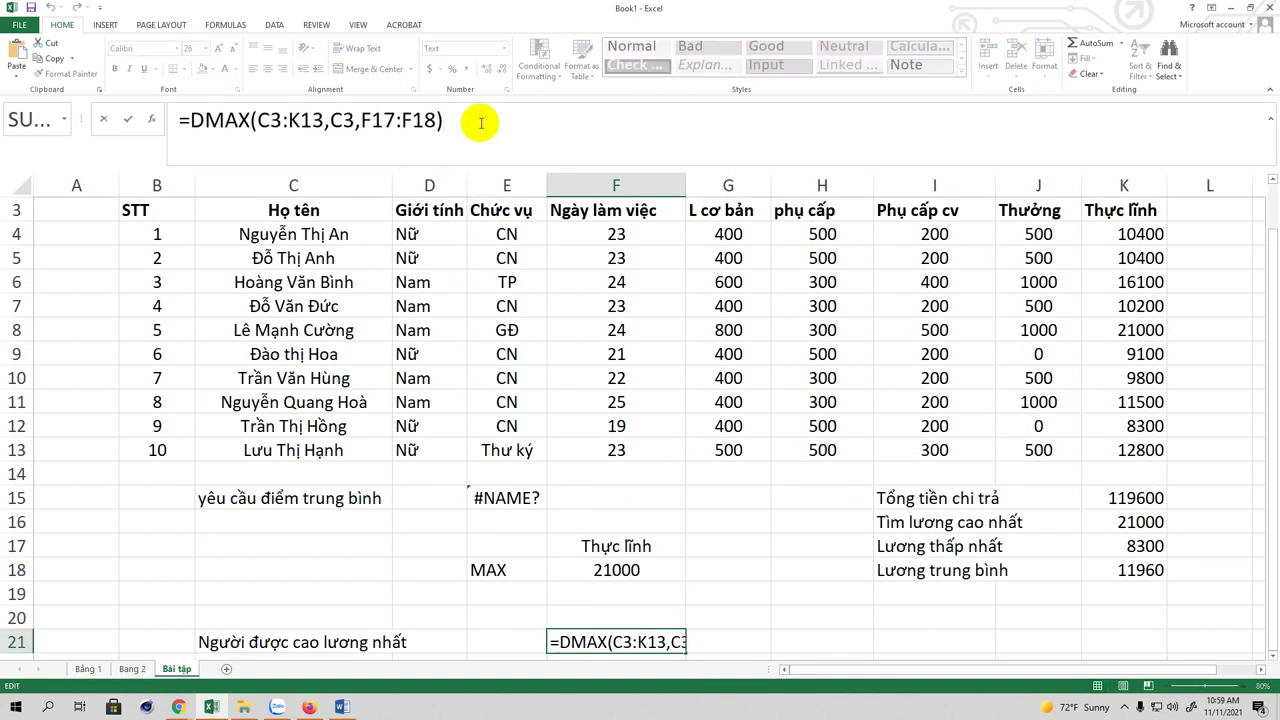
{"action": "key", "text": "Return"}
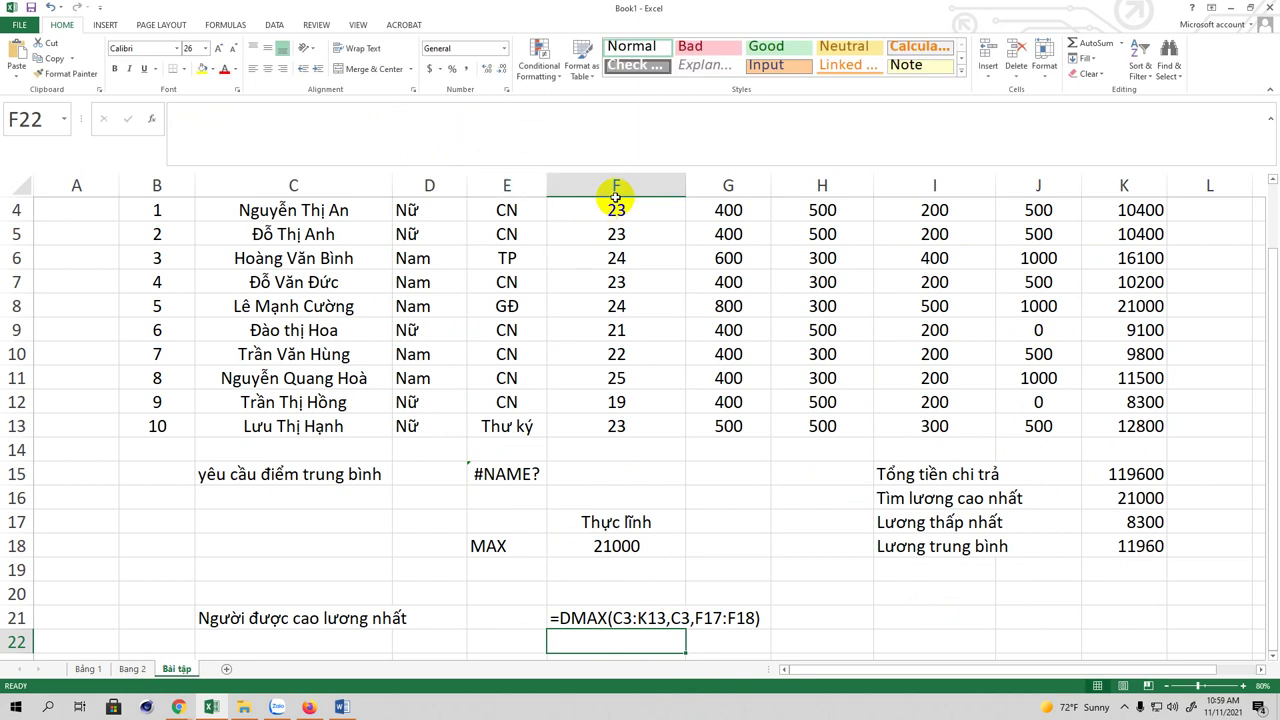
{"action": "left_click_drag", "start_coordinate": [683, 183], "coordinate": [773, 186]}
{"action": "left_click", "coordinate": [617, 619]}
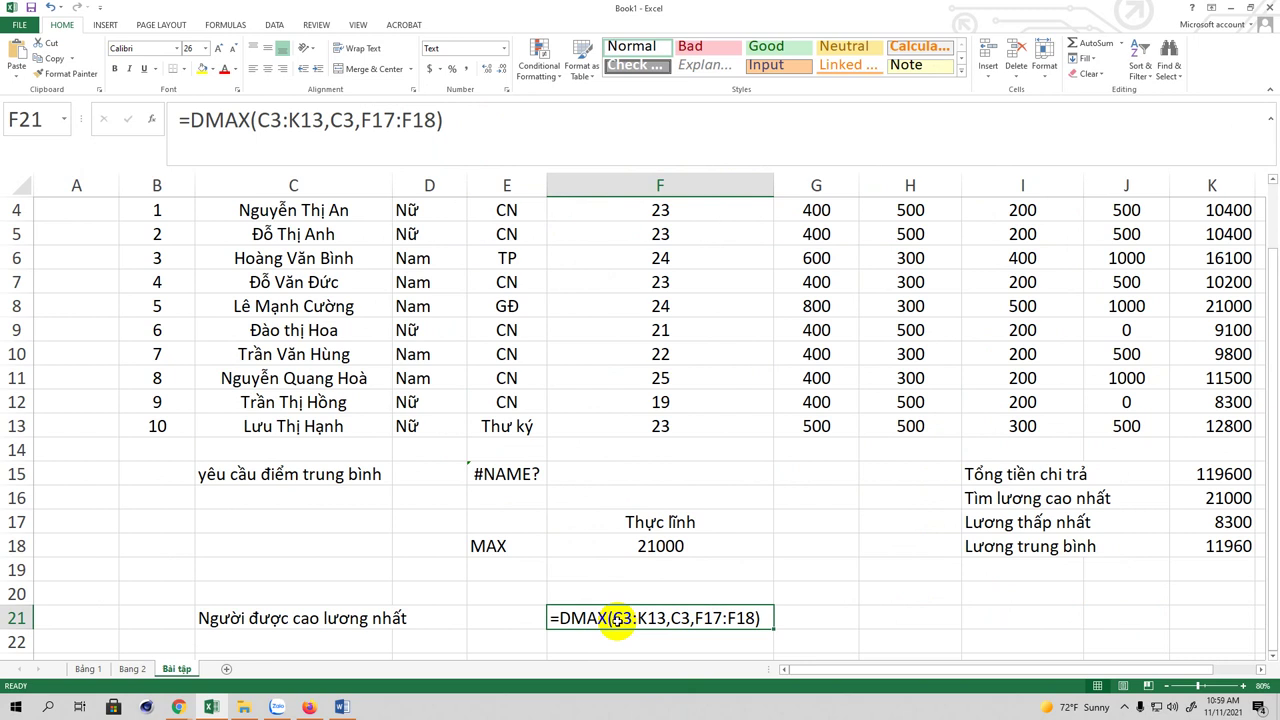
Step: Retype the function name as DMAX in F21's =DMAX(C3:K13,C3,F17:F18) formula
{"action": "left_click", "coordinate": [255, 120]}
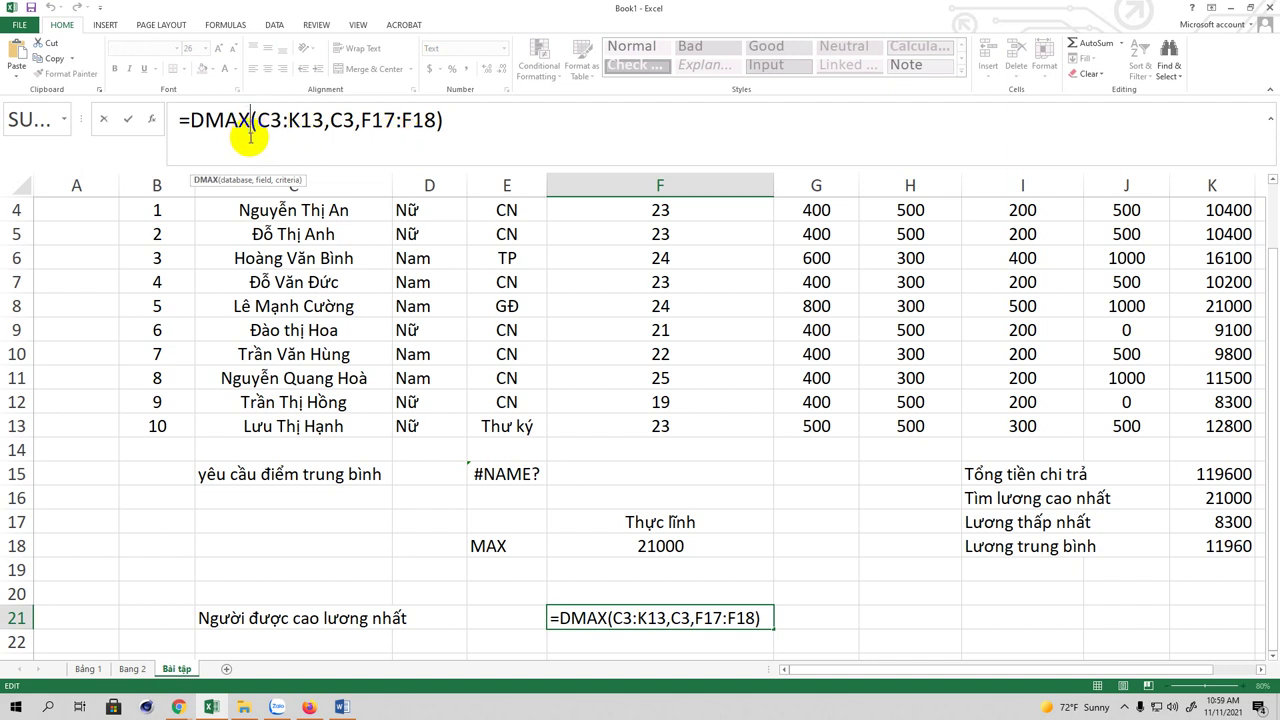
{"action": "key", "text": "BackSpace"}
{"action": "key", "text": "BackSpace"}
{"action": "key", "text": "BackSpace"}
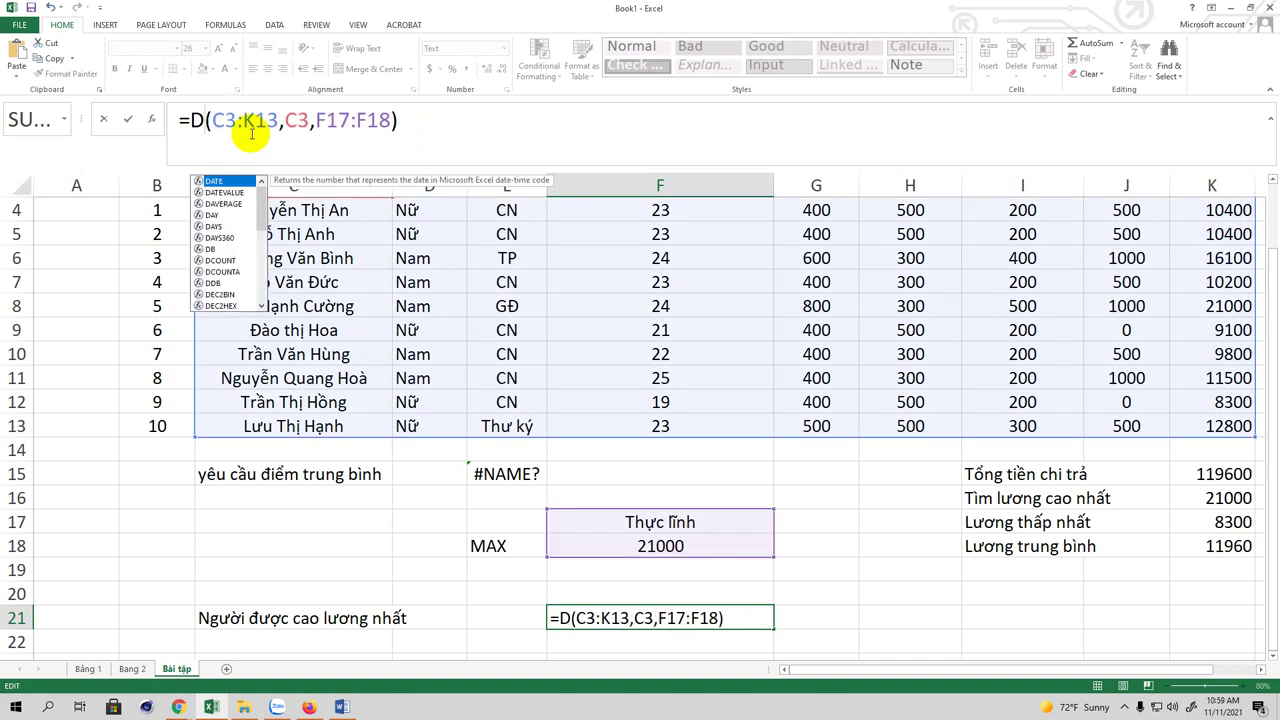
{"action": "type", "text": "MA"}
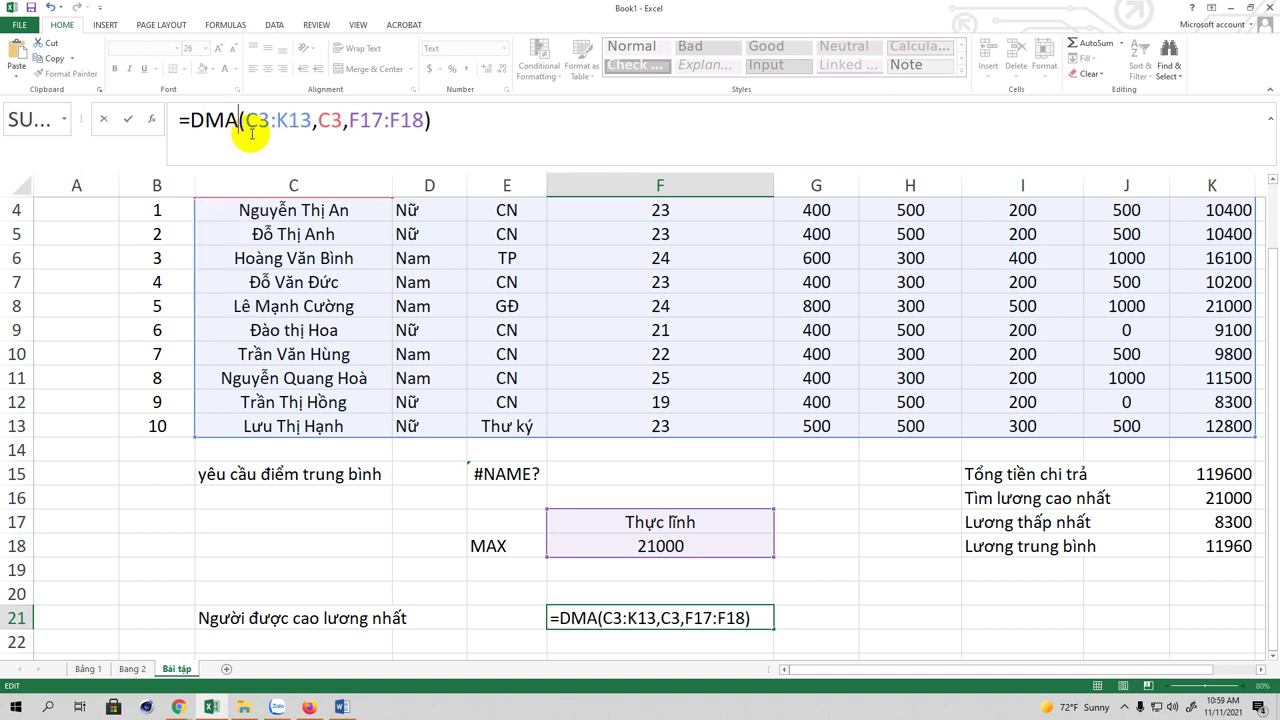
{"action": "type", "text": "x"}
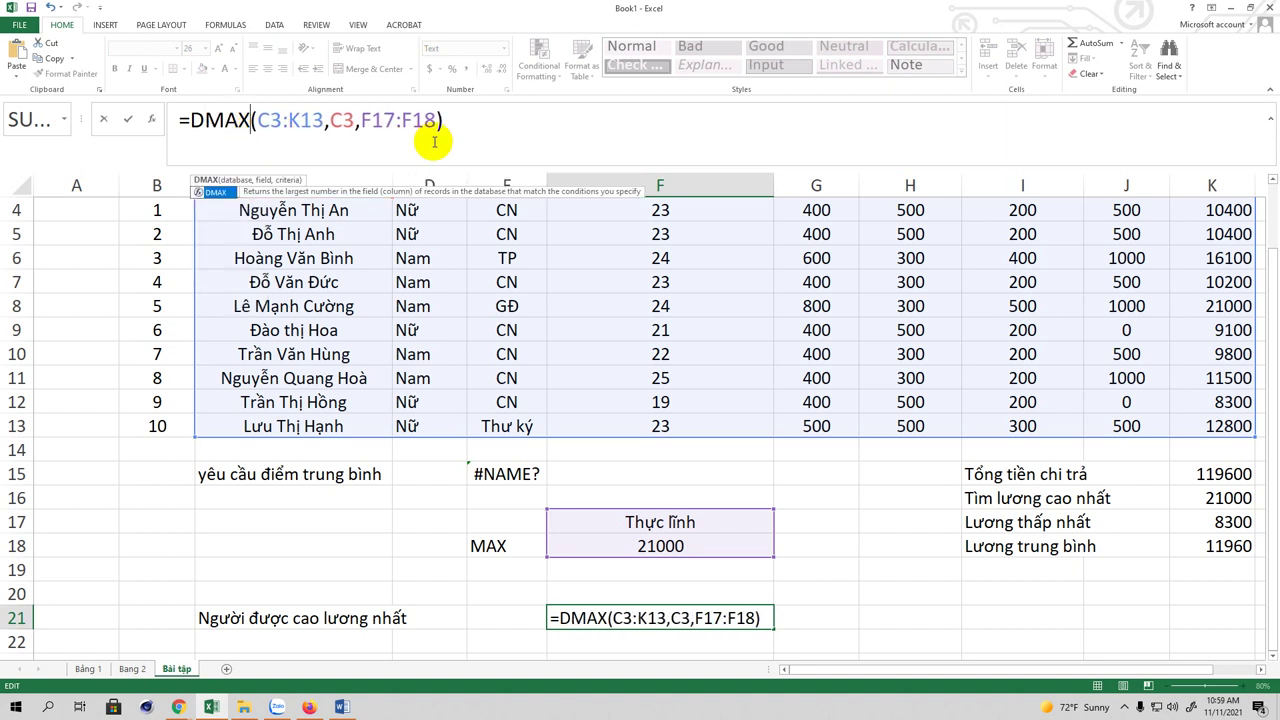
{"action": "left_click", "coordinate": [503, 121]}
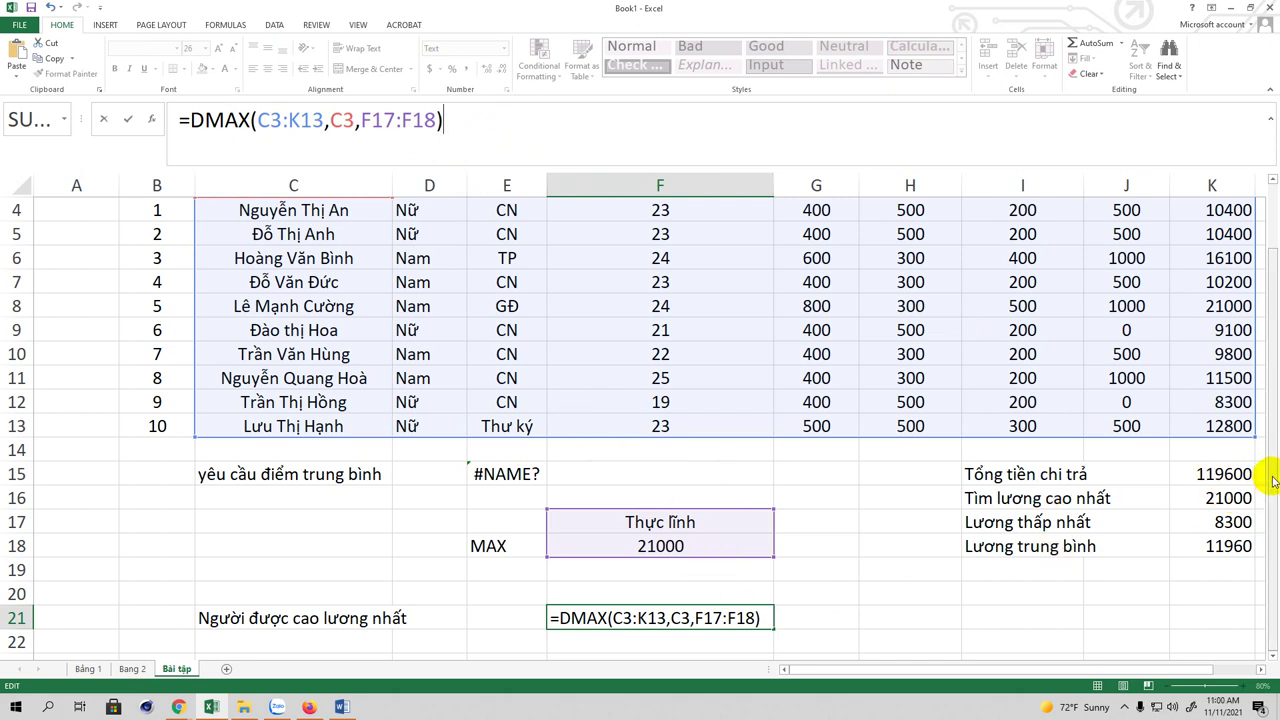
{"action": "left_click_drag", "start_coordinate": [1274, 480], "coordinate": [1274, 432]}
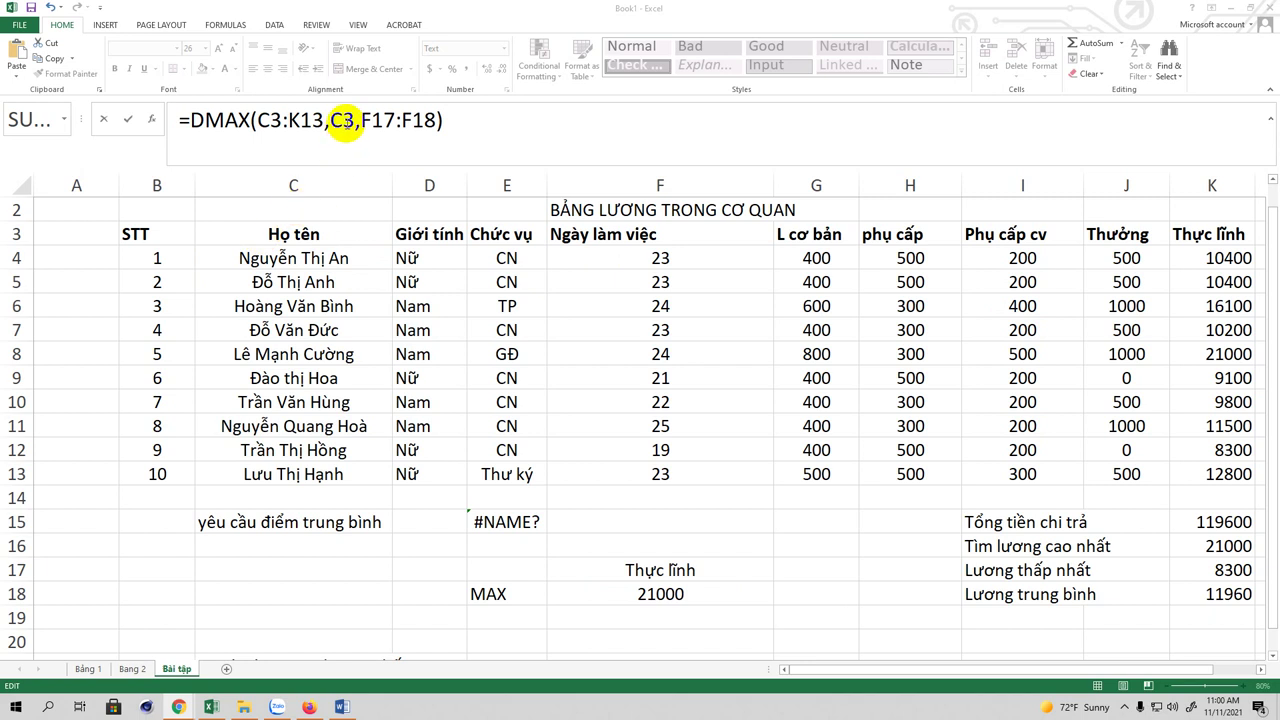
{"action": "left_click", "coordinate": [481, 117]}
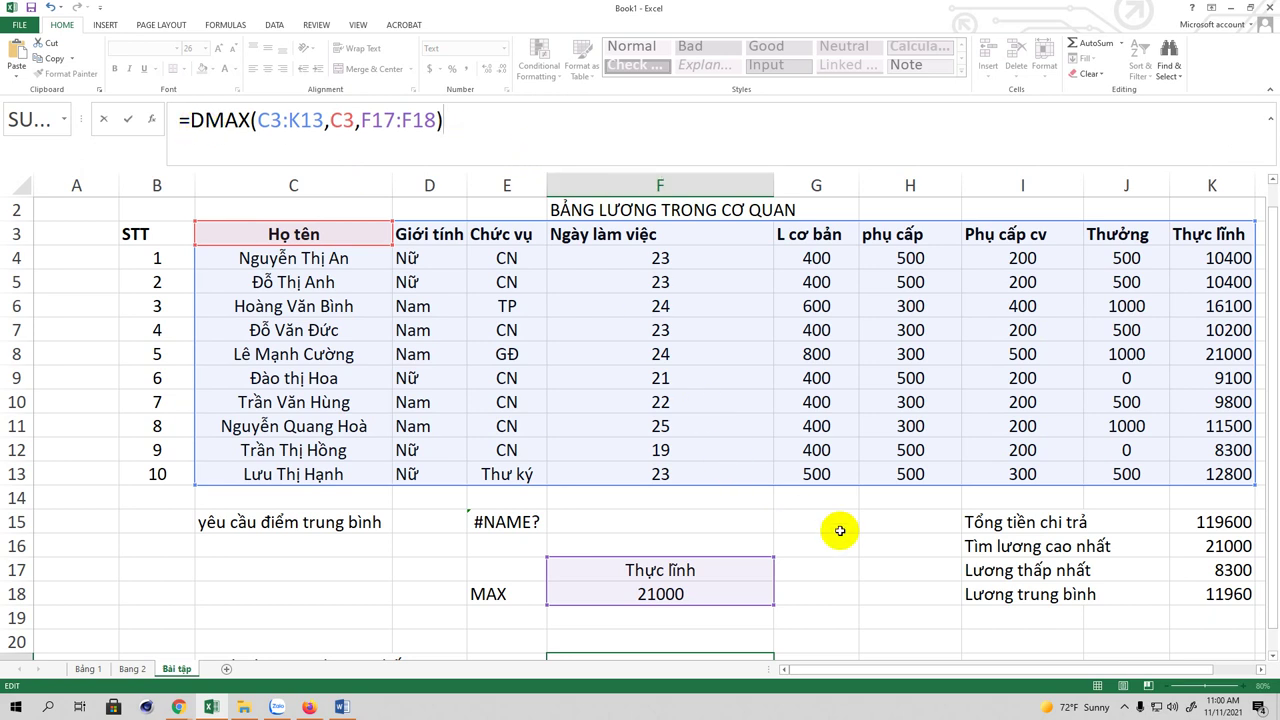
{"action": "left_click_drag", "start_coordinate": [1266, 323], "coordinate": [1266, 371]}
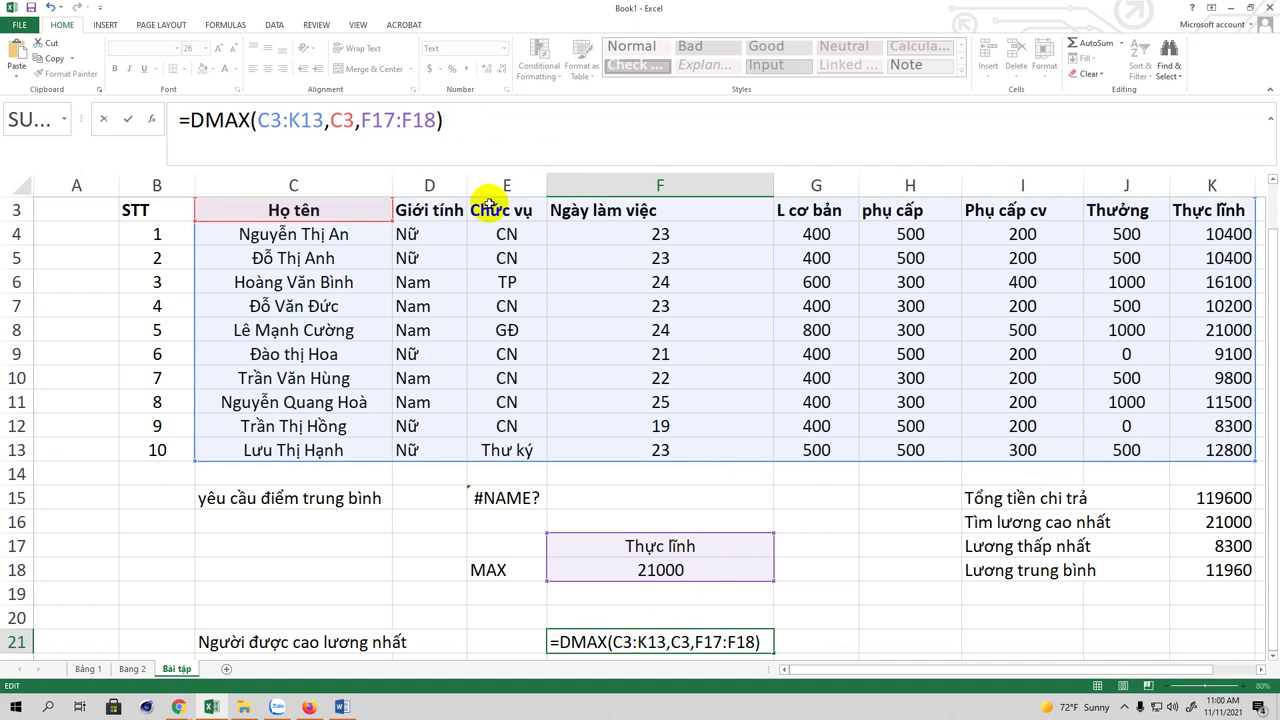
Step: Switch F21 from Text to General format and re-enter its DMAX formula so it calculates
{"action": "key", "text": "Return"}
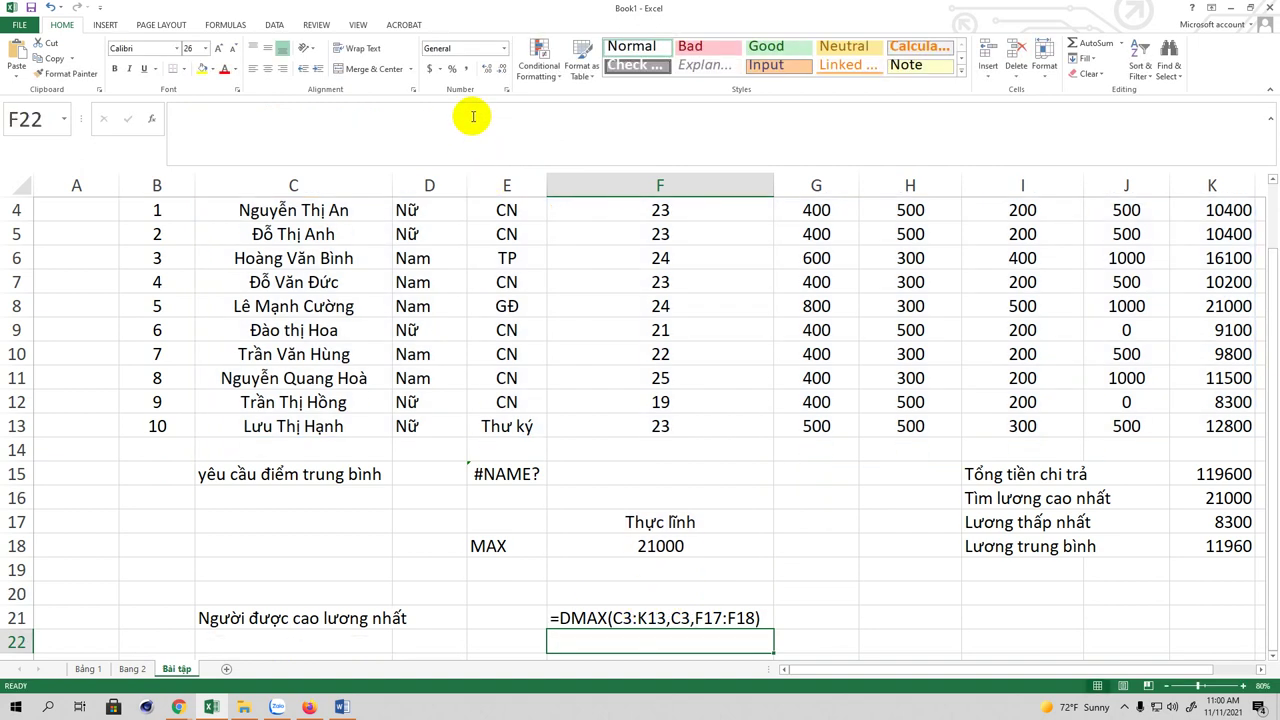
{"action": "left_click", "coordinate": [618, 620]}
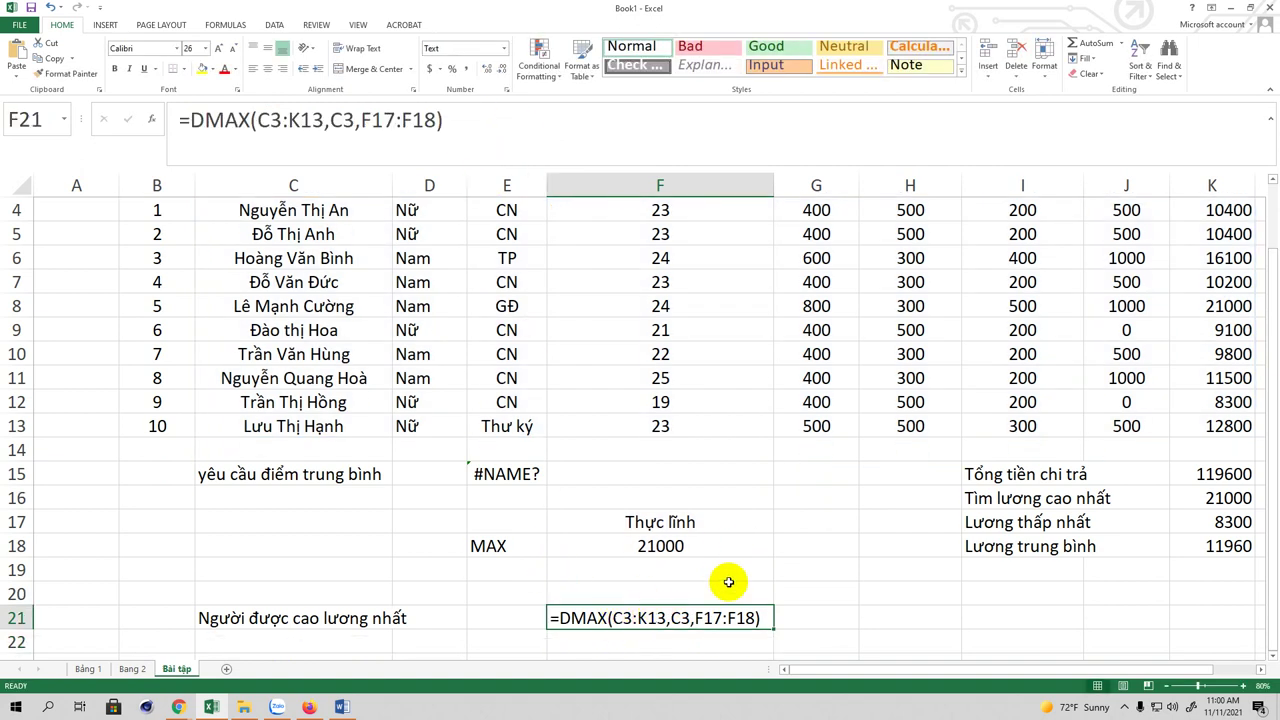
{"action": "left_click", "coordinate": [507, 50]}
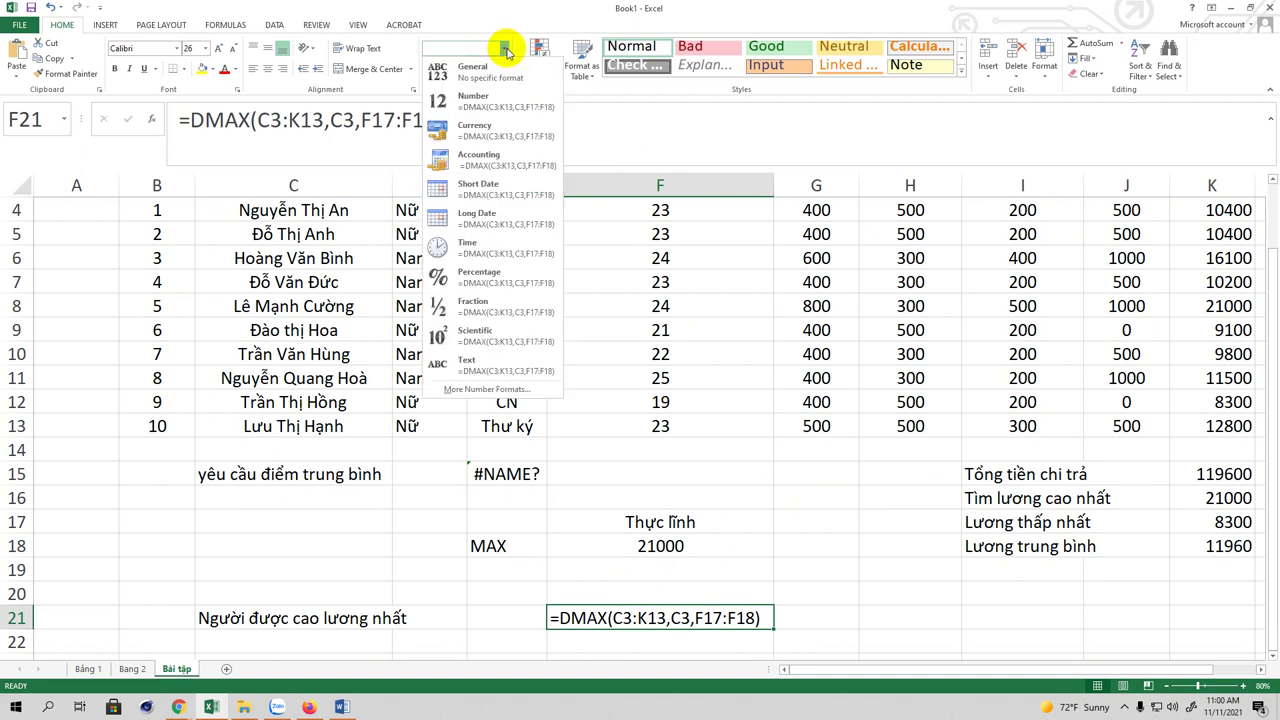
{"action": "left_click", "coordinate": [490, 66]}
{"action": "left_click", "coordinate": [471, 126]}
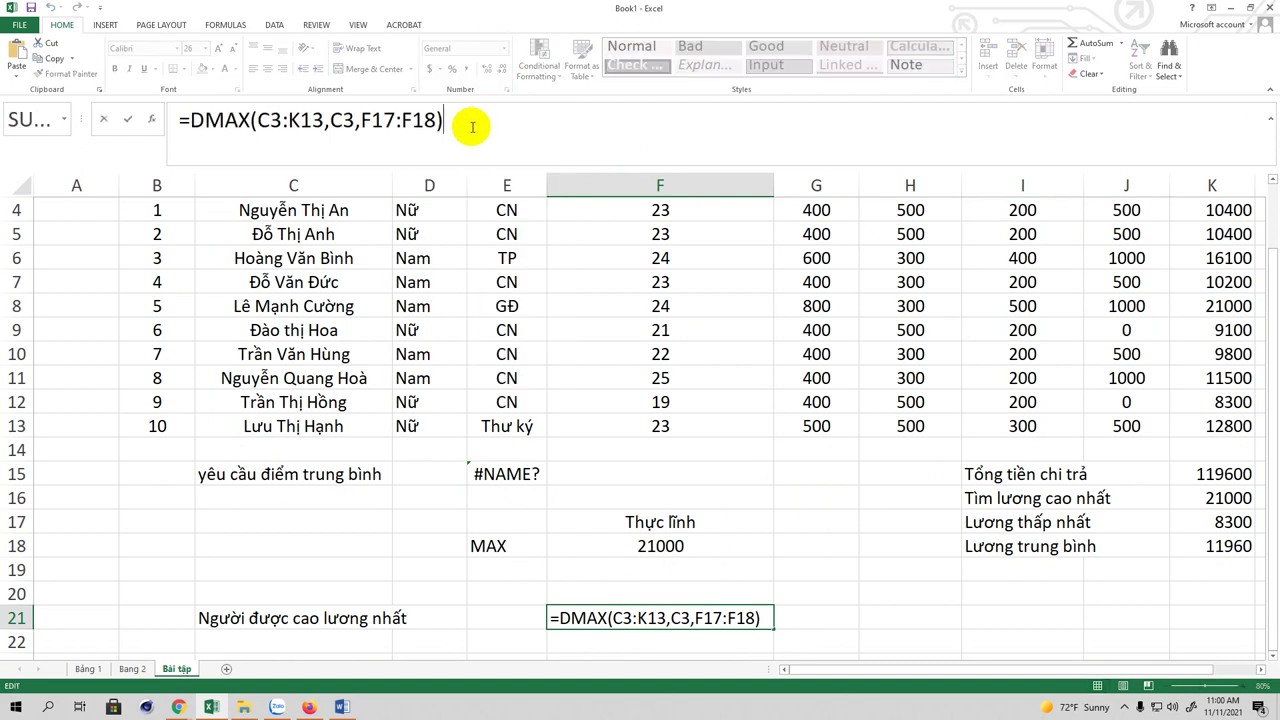
{"action": "key", "text": "Return"}
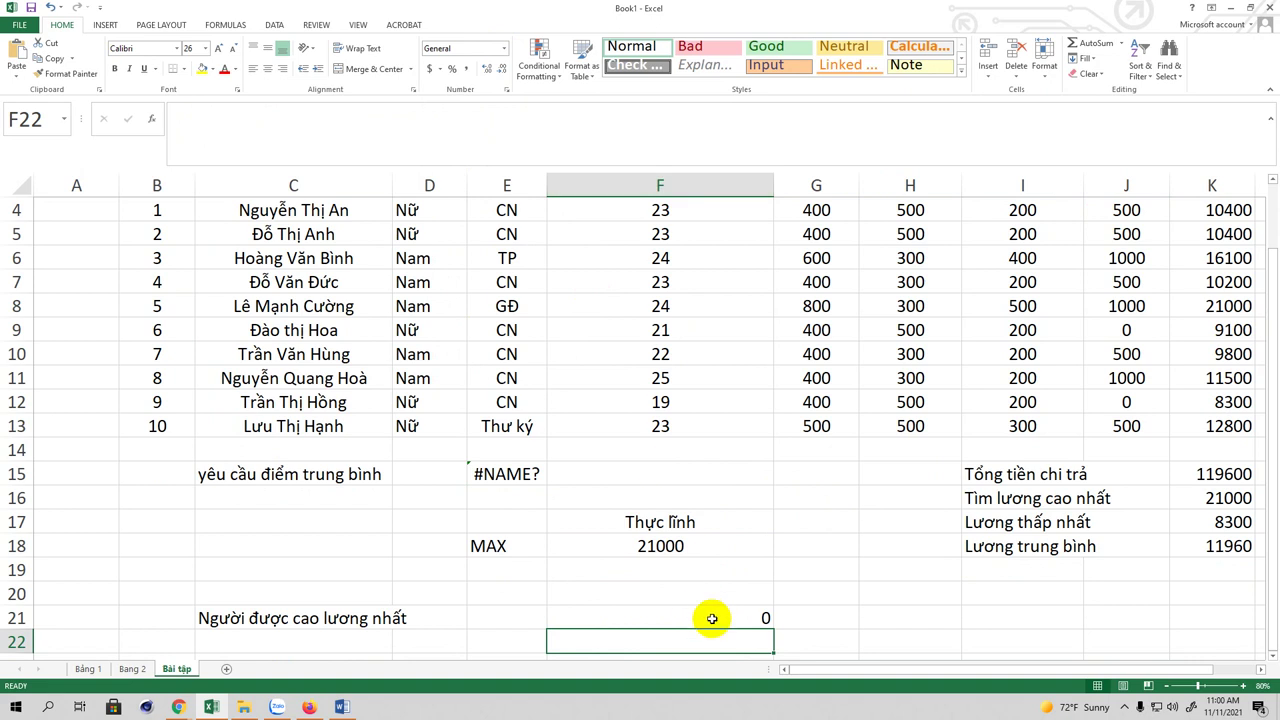
{"action": "left_click", "coordinate": [716, 623]}
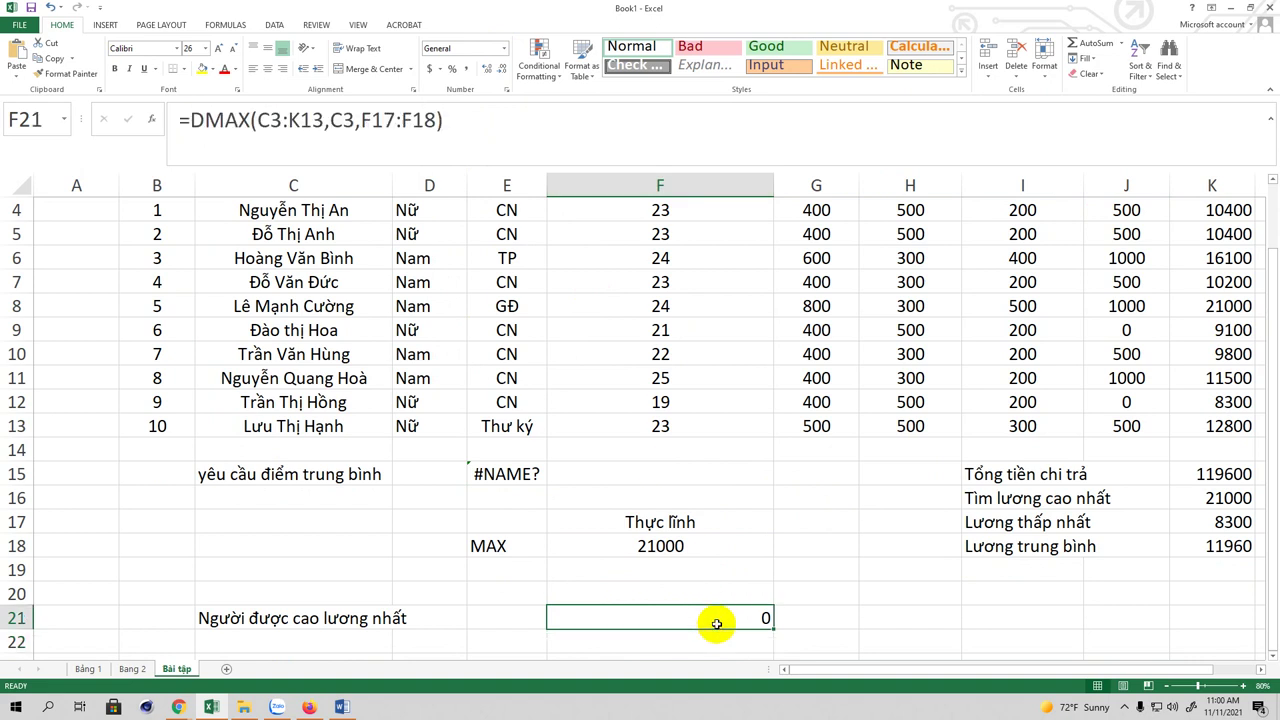
Step: Check the MAX criteria formula in F18
{"action": "left_click", "coordinate": [666, 551]}
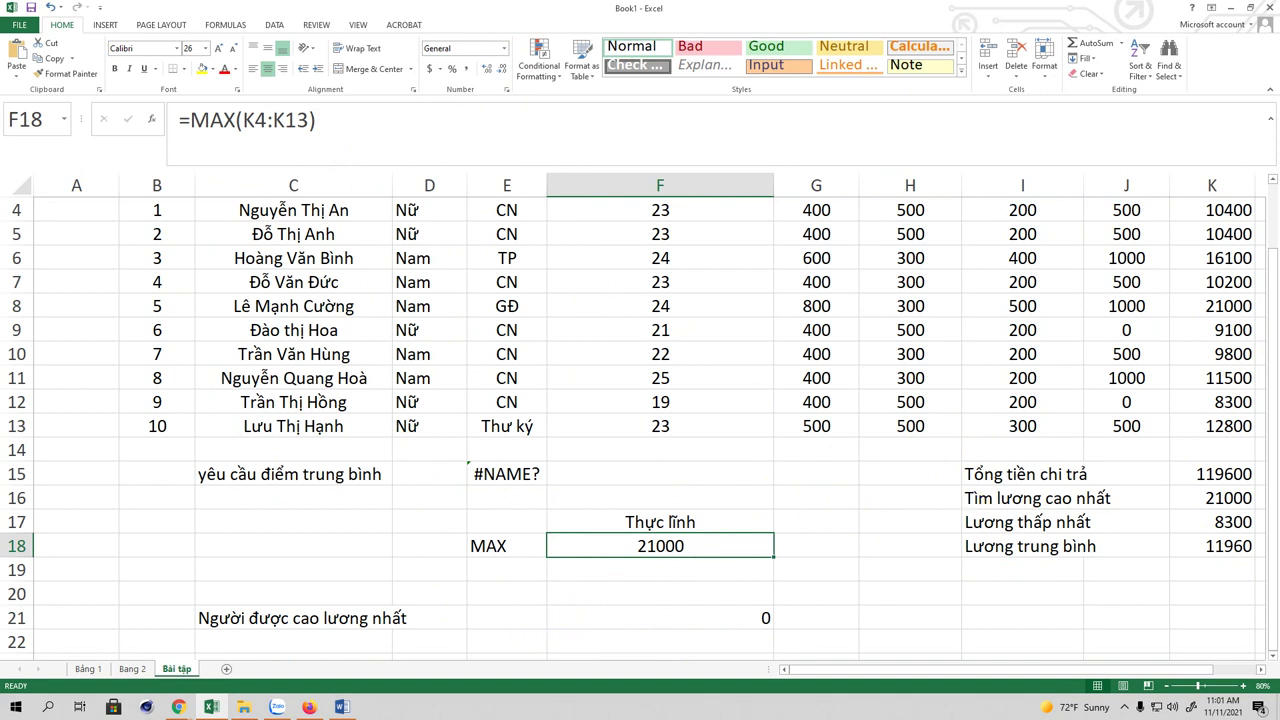
{"action": "scroll", "coordinate": [700, 450], "scroll_direction": "down", "scroll_amount": 1}
{"action": "scroll", "coordinate": [850, 400], "scroll_direction": "up", "scroll_amount": 1}
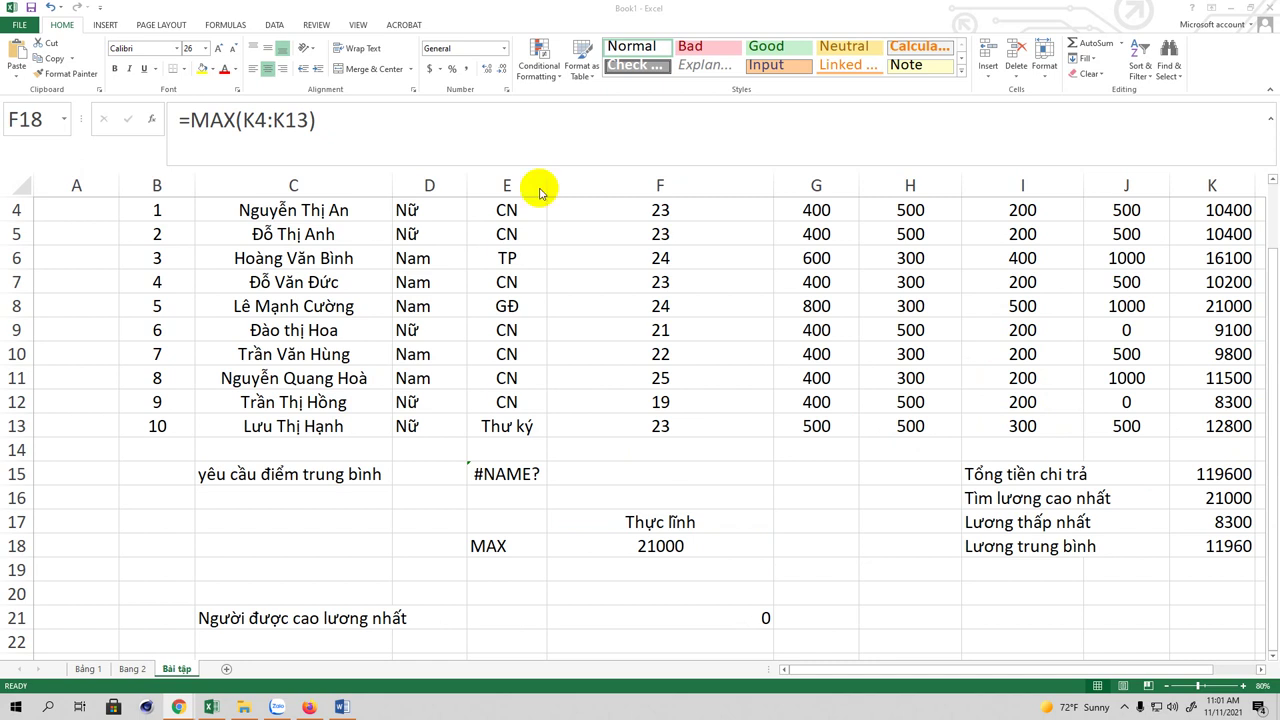
{"action": "left_click", "coordinate": [682, 617]}
Step: Replace the C3 field argument in F21's DMAX formula with 1, giving =DMAX(C3:K13,1,F17:F18)
{"action": "left_click", "coordinate": [643, 610]}
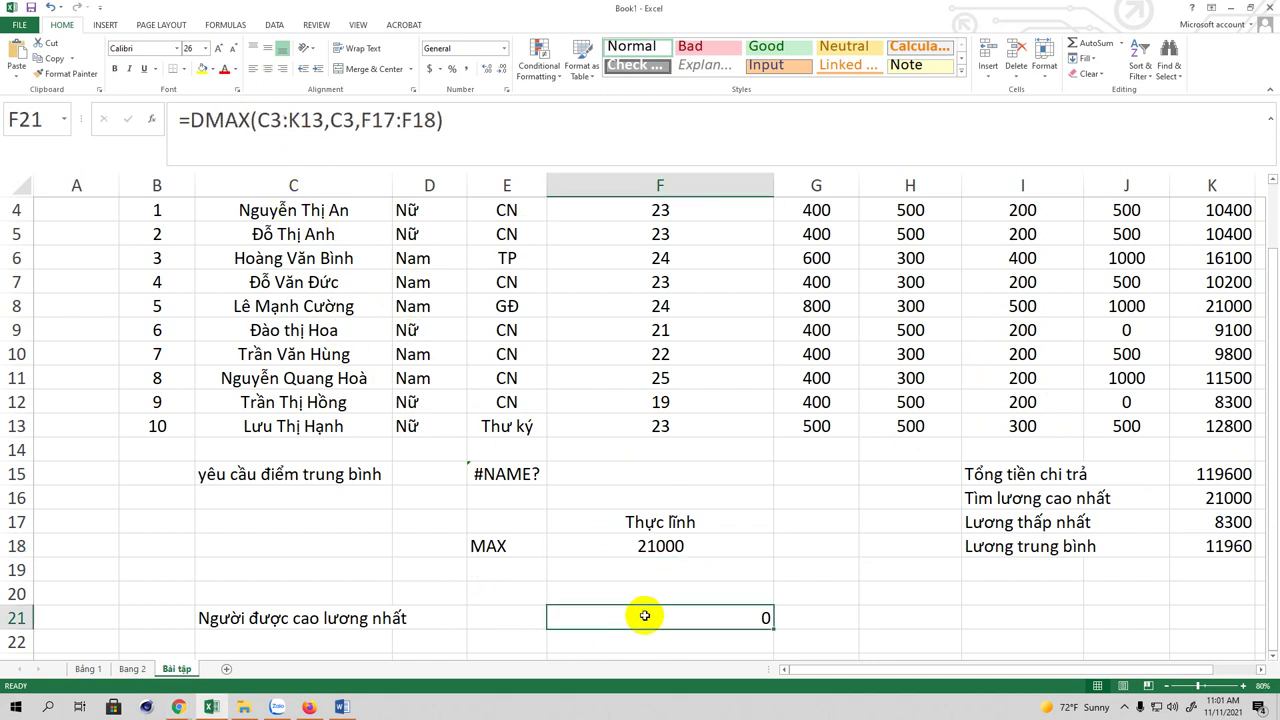
{"action": "left_click", "coordinate": [352, 149]}
{"action": "key", "text": "BackSpace"}
{"action": "key", "text": "BackSpace"}
{"action": "type", "text": "1"}
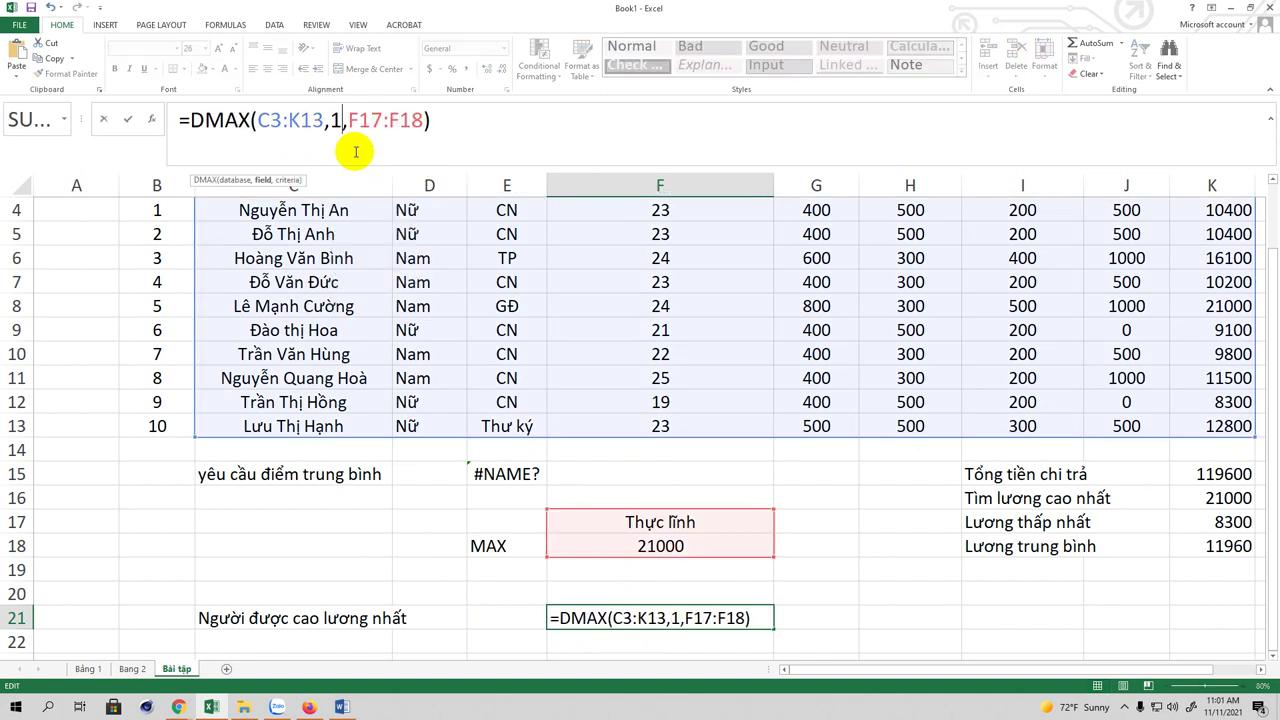
{"action": "key", "text": "Return"}
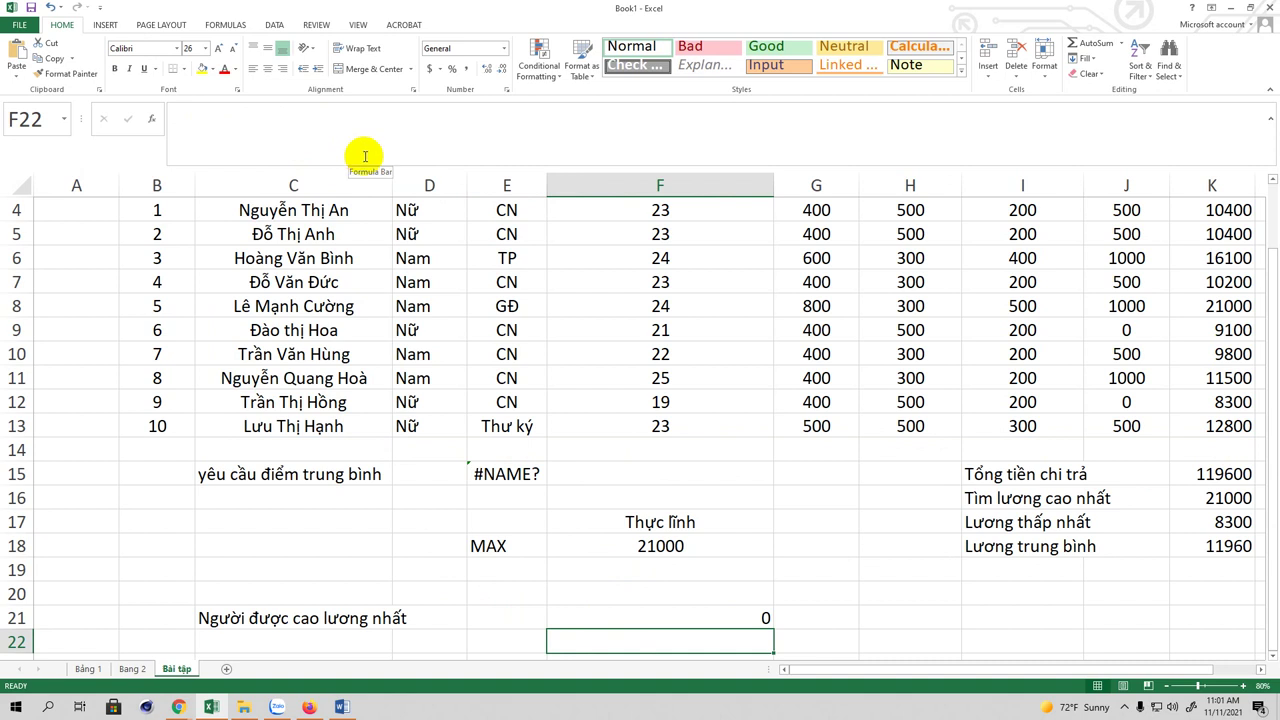
{"action": "left_click", "coordinate": [728, 618]}
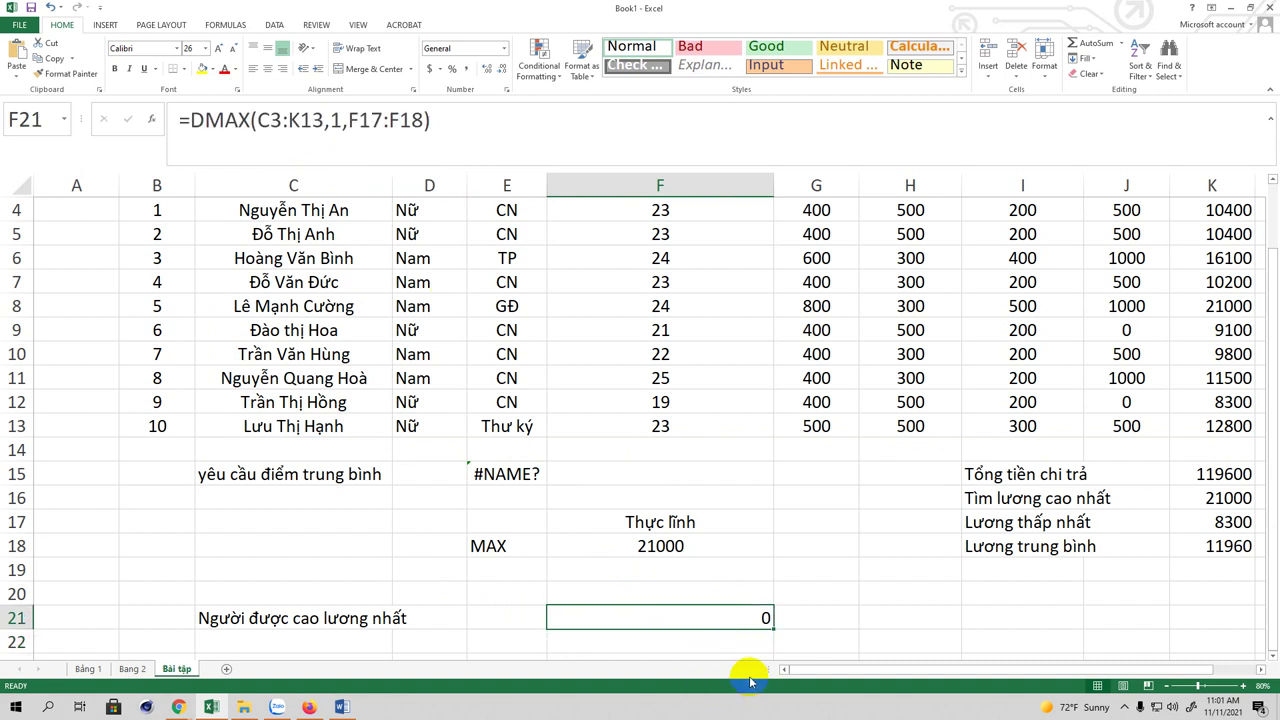
Step: Re-edit the DMAX formula's database range C3:K13 and its field argument 1
{"action": "left_click_drag", "start_coordinate": [814, 667], "coordinate": [851, 666]}
{"action": "left_click", "coordinate": [318, 119]}
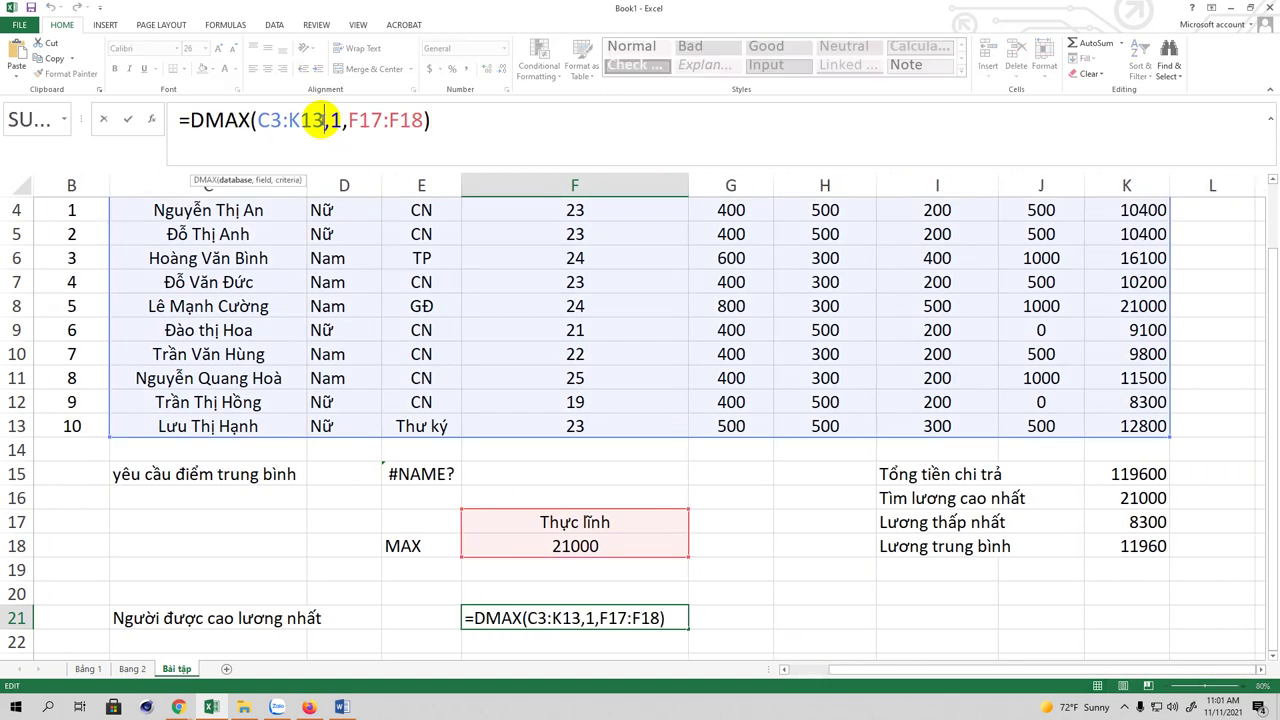
{"action": "key", "text": "BackSpace"}
{"action": "key", "text": "BackSpace"}
{"action": "key", "text": "BackSpace"}
{"action": "key", "text": "BackSpace"}
{"action": "key", "text": "BackSpace"}
{"action": "key", "text": "BackSpace"}
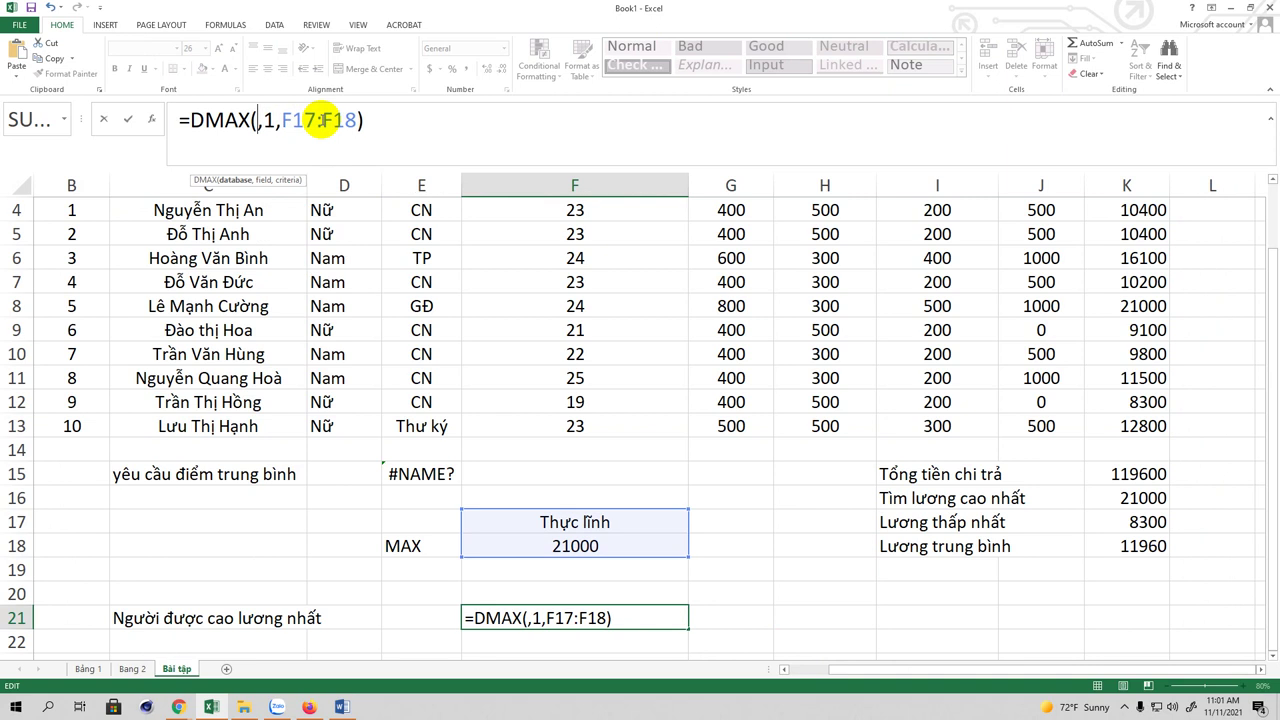
{"action": "left_click_drag", "start_coordinate": [1141, 428], "coordinate": [210, 256]}
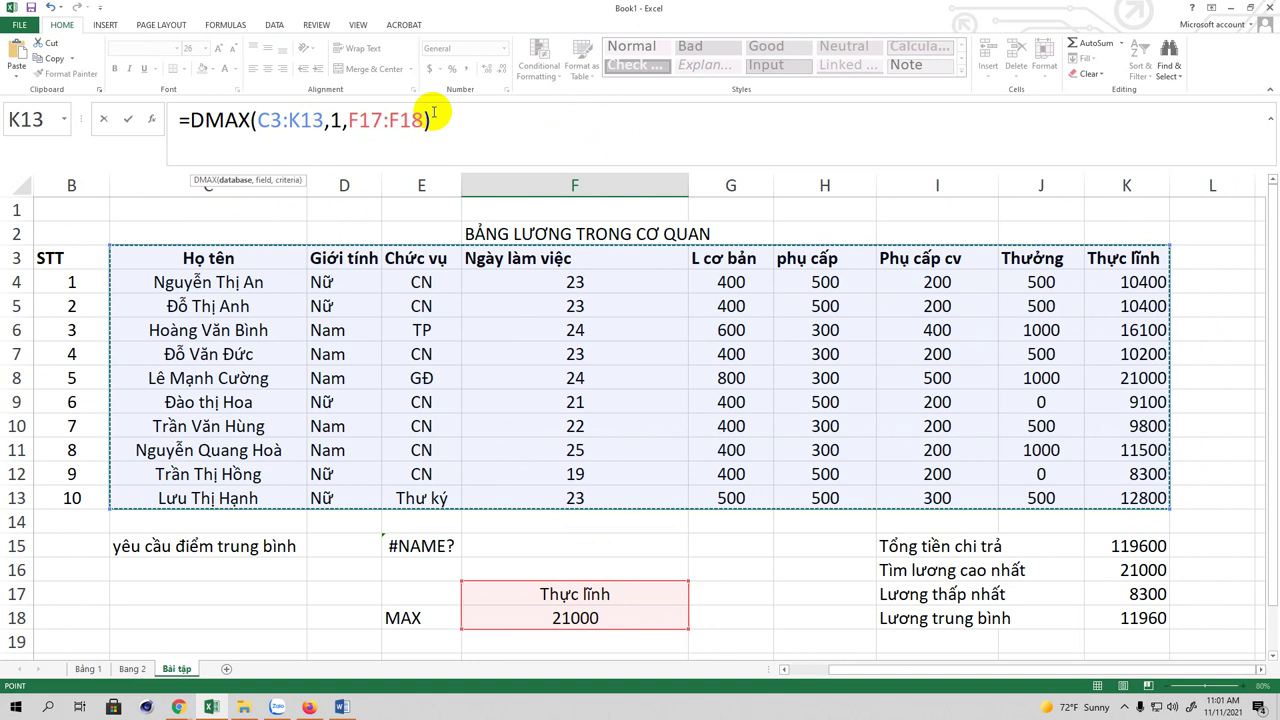
{"action": "left_click", "coordinate": [289, 121]}
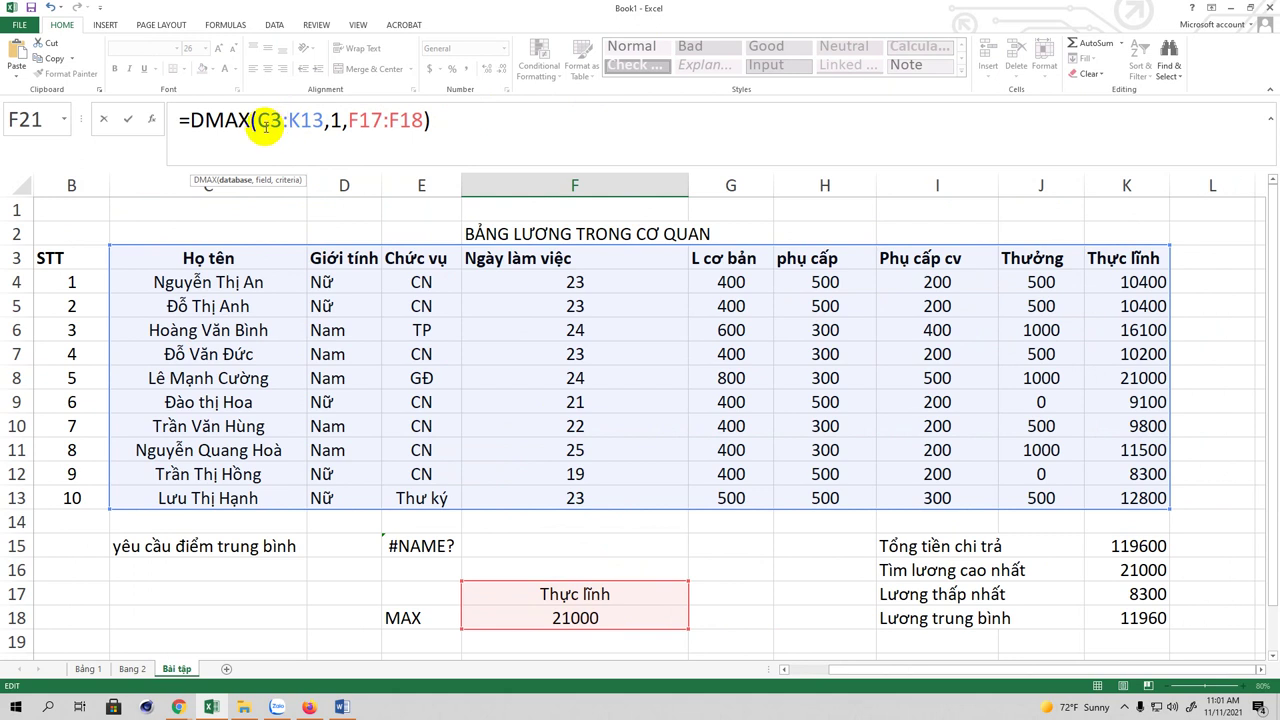
{"action": "left_click", "coordinate": [442, 121]}
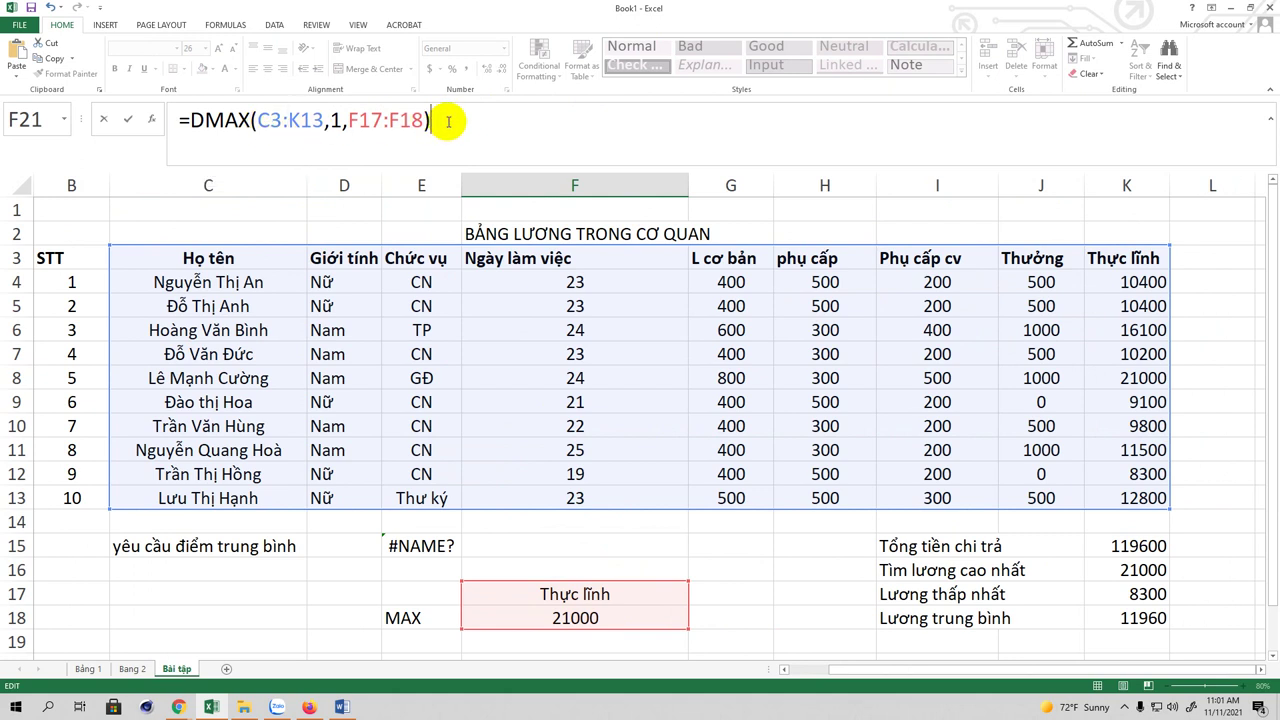
{"action": "left_click", "coordinate": [340, 121]}
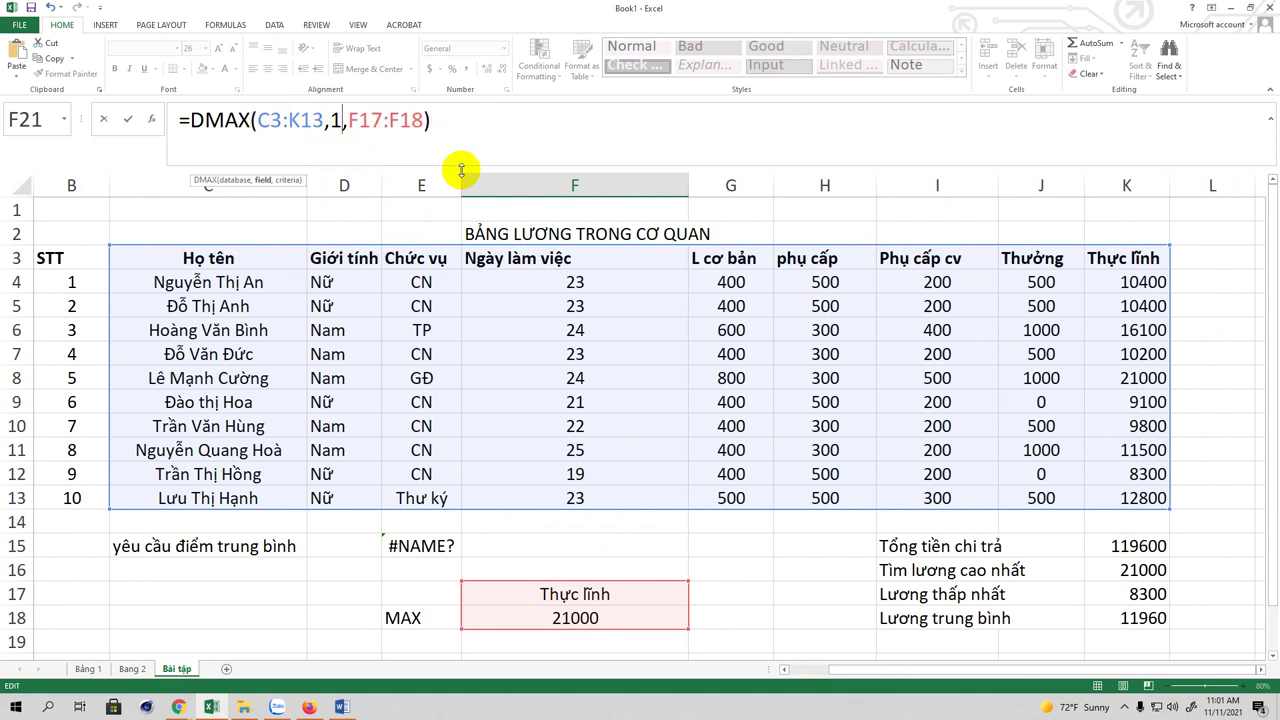
Step: Change the DMAX field argument from 1 to Họ tên, commit, and widen column F
{"action": "key", "text": "BackSpace"}
{"action": "type", "text": "H"}
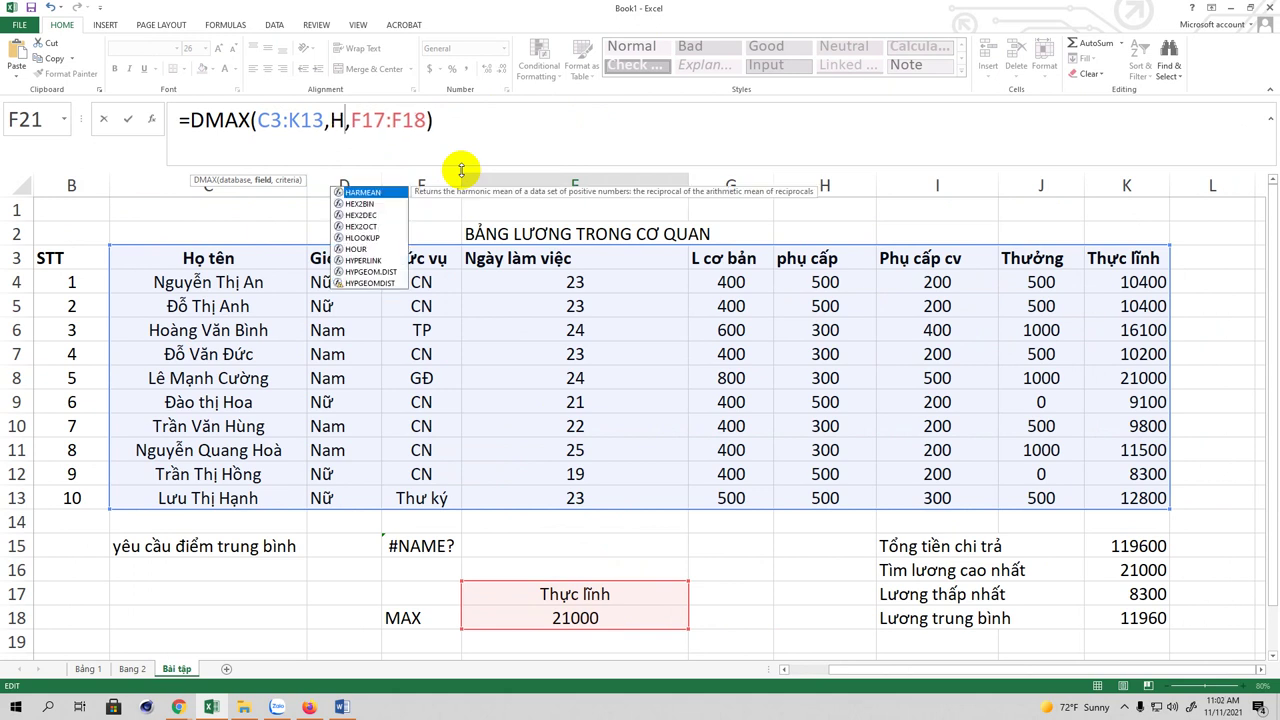
{"action": "type", "text": "o"}
{"action": "type", "text": "ọ tên"}
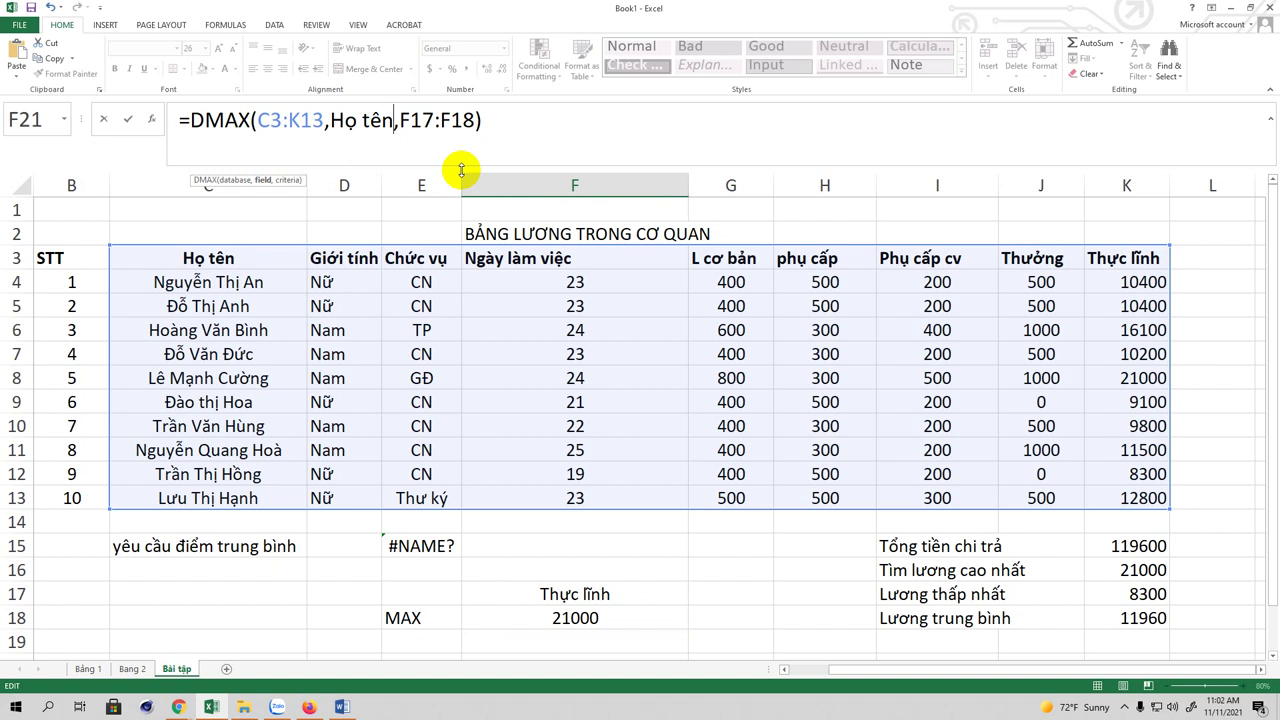
{"action": "key", "text": "Return"}
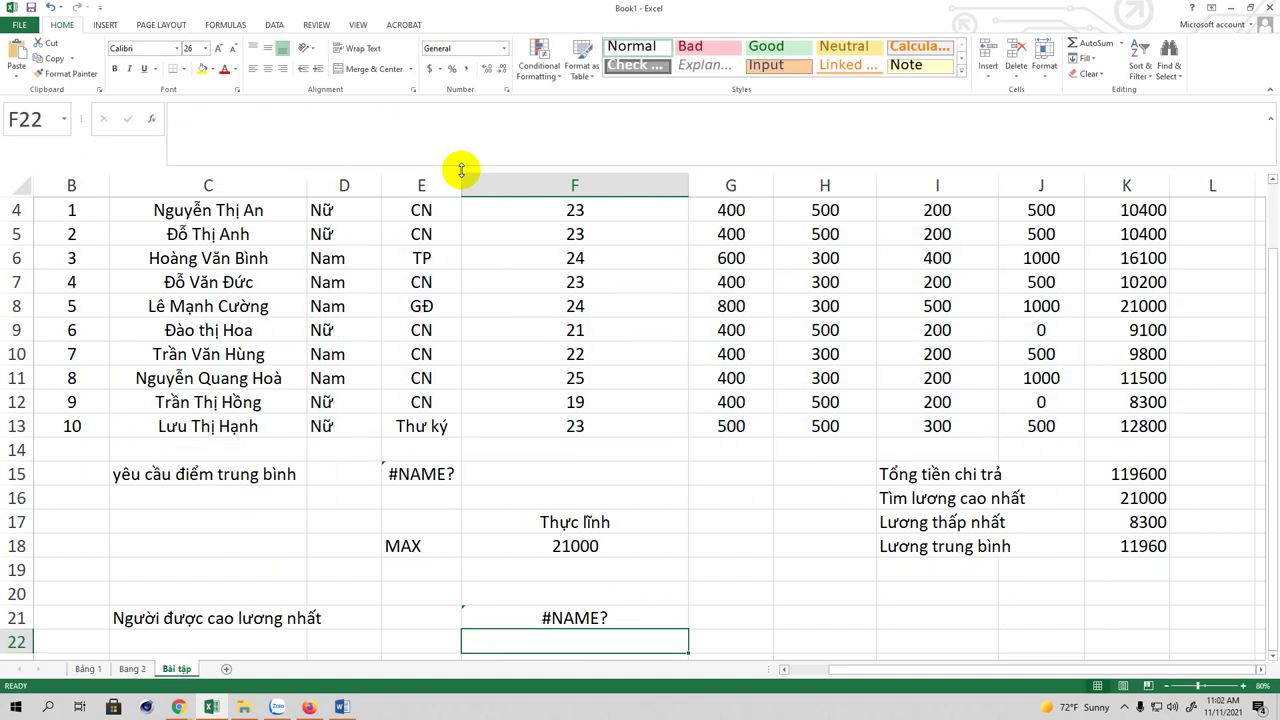
{"action": "left_click", "coordinate": [573, 617]}
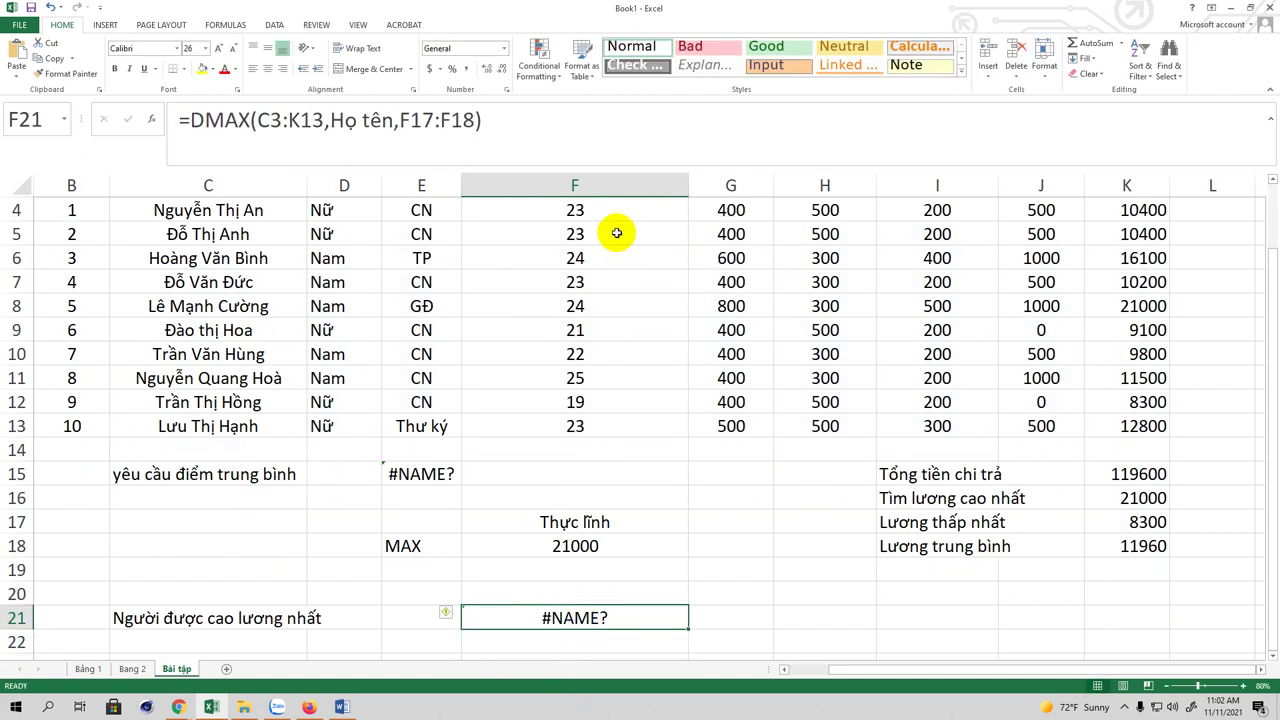
{"action": "left_click_drag", "start_coordinate": [688, 187], "coordinate": [651, 189]}
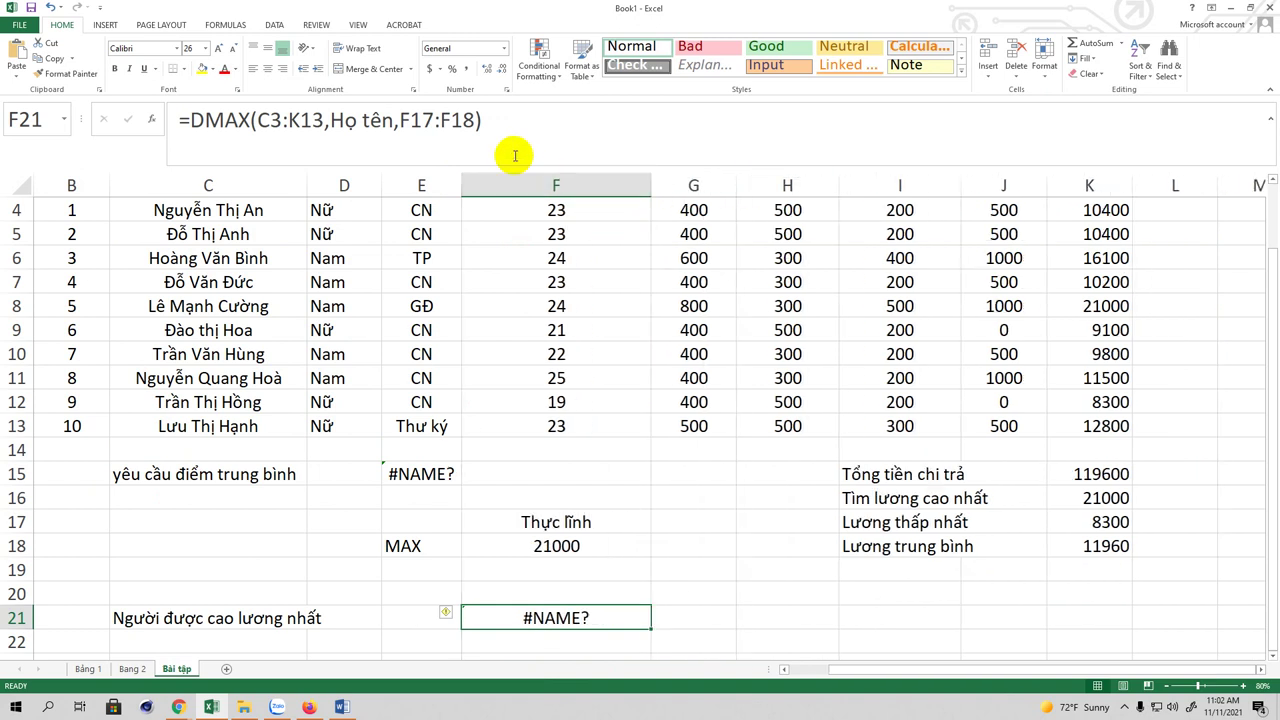
Step: Compare against the Họ tên header in C3, inspect F21's #NAME? error, and reopen the formula
{"action": "left_click", "coordinate": [511, 122]}
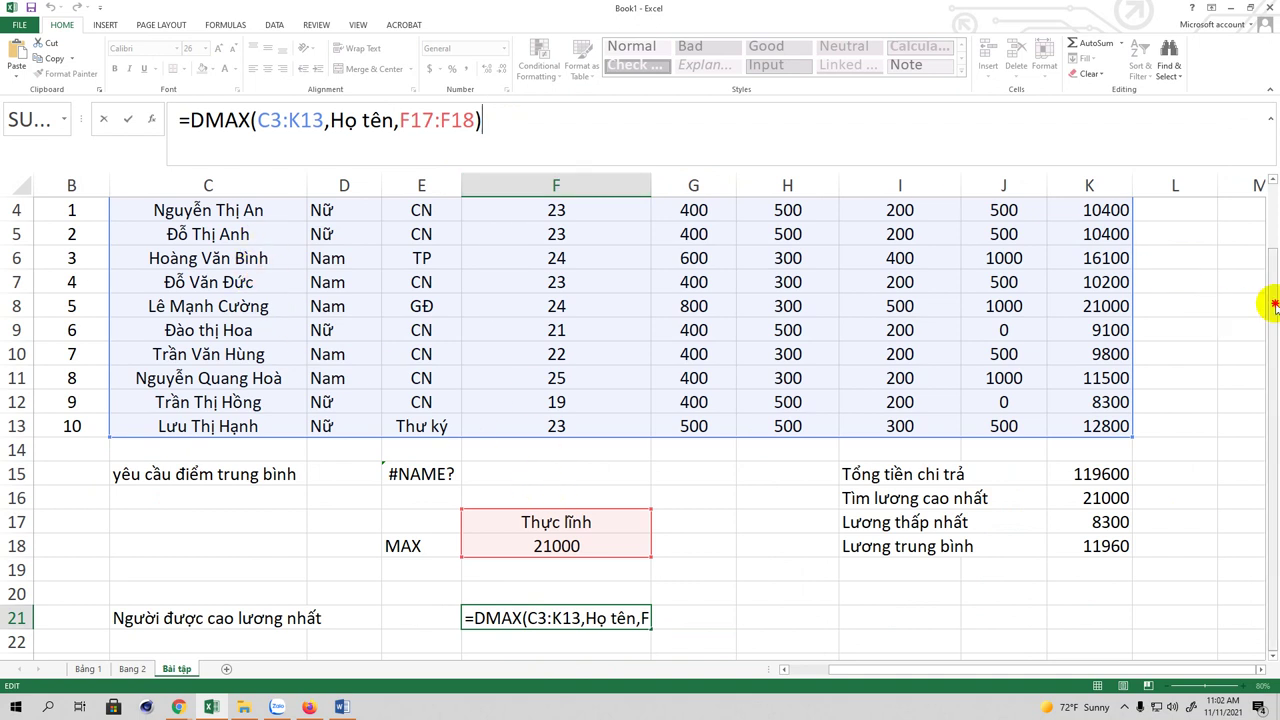
{"action": "scroll", "coordinate": [1261, 232], "scroll_direction": "up", "scroll_amount": 1}
{"action": "left_click", "coordinate": [224, 259]}
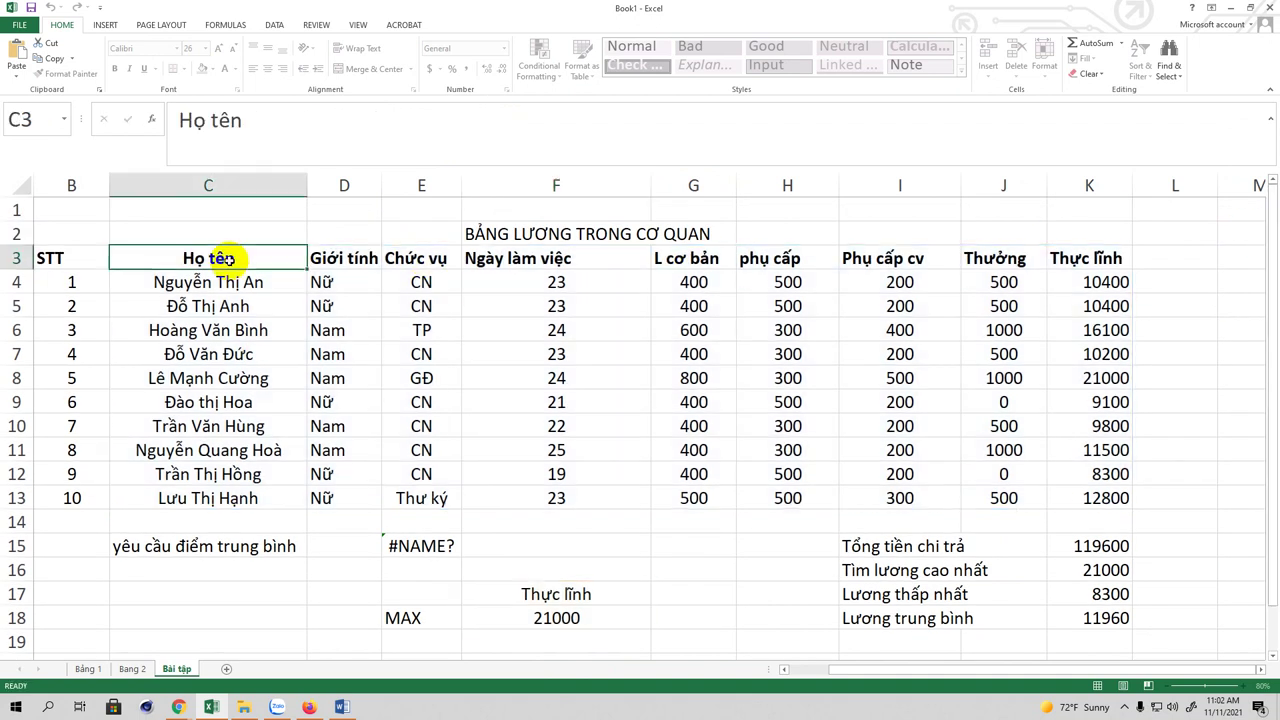
{"action": "scroll", "coordinate": [561, 571], "scroll_direction": "down", "scroll_amount": 4}
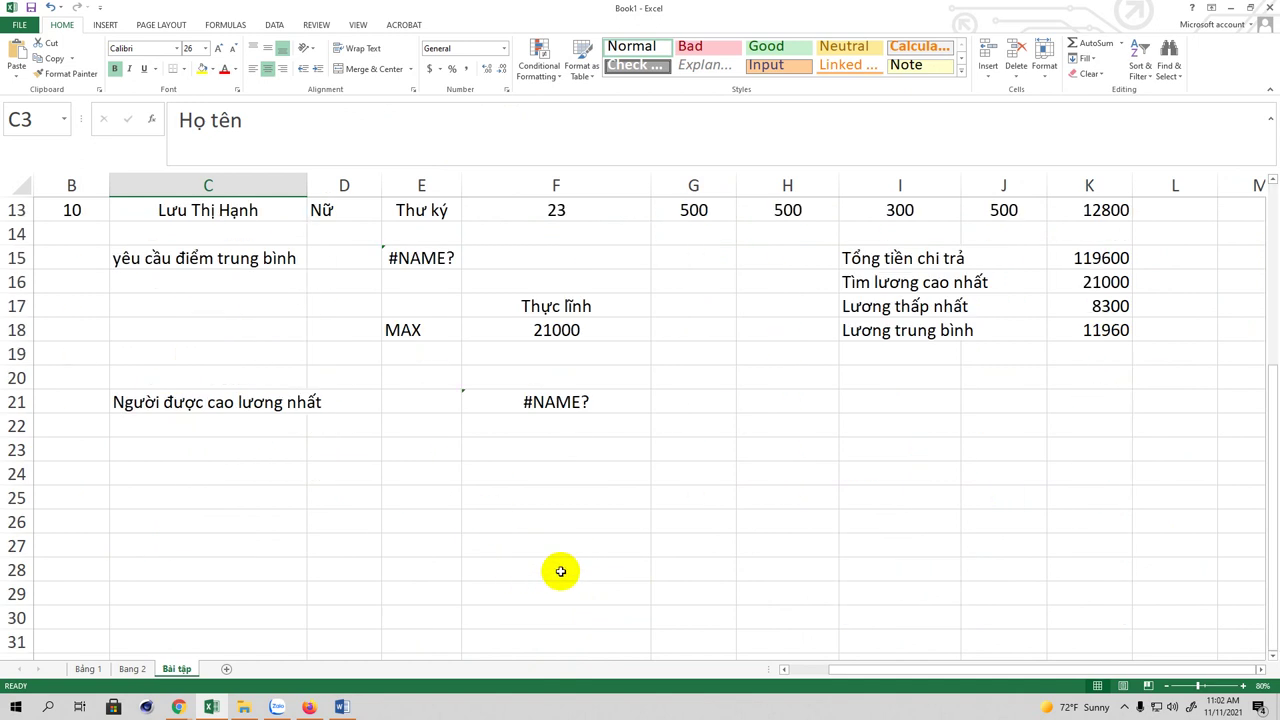
{"action": "left_click", "coordinate": [549, 403]}
{"action": "scroll", "coordinate": [548, 404], "scroll_direction": "up", "scroll_amount": 2}
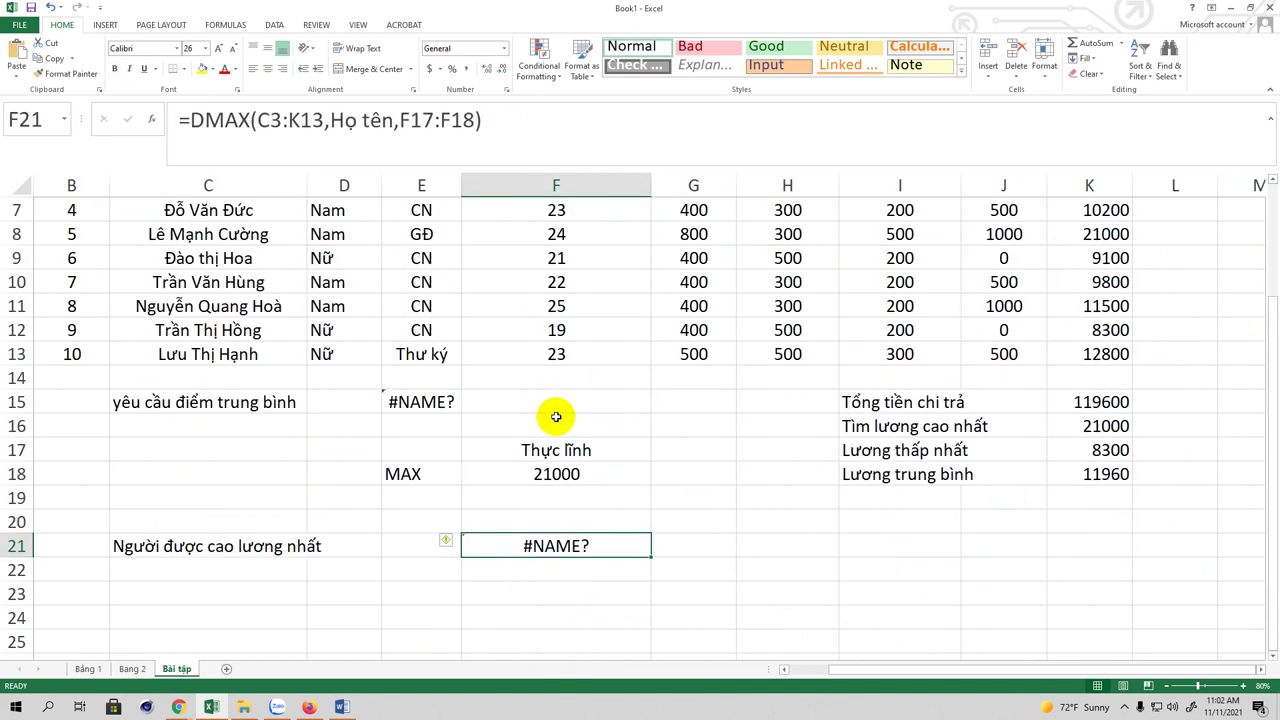
{"action": "scroll", "coordinate": [552, 412], "scroll_direction": "up", "scroll_amount": 2}
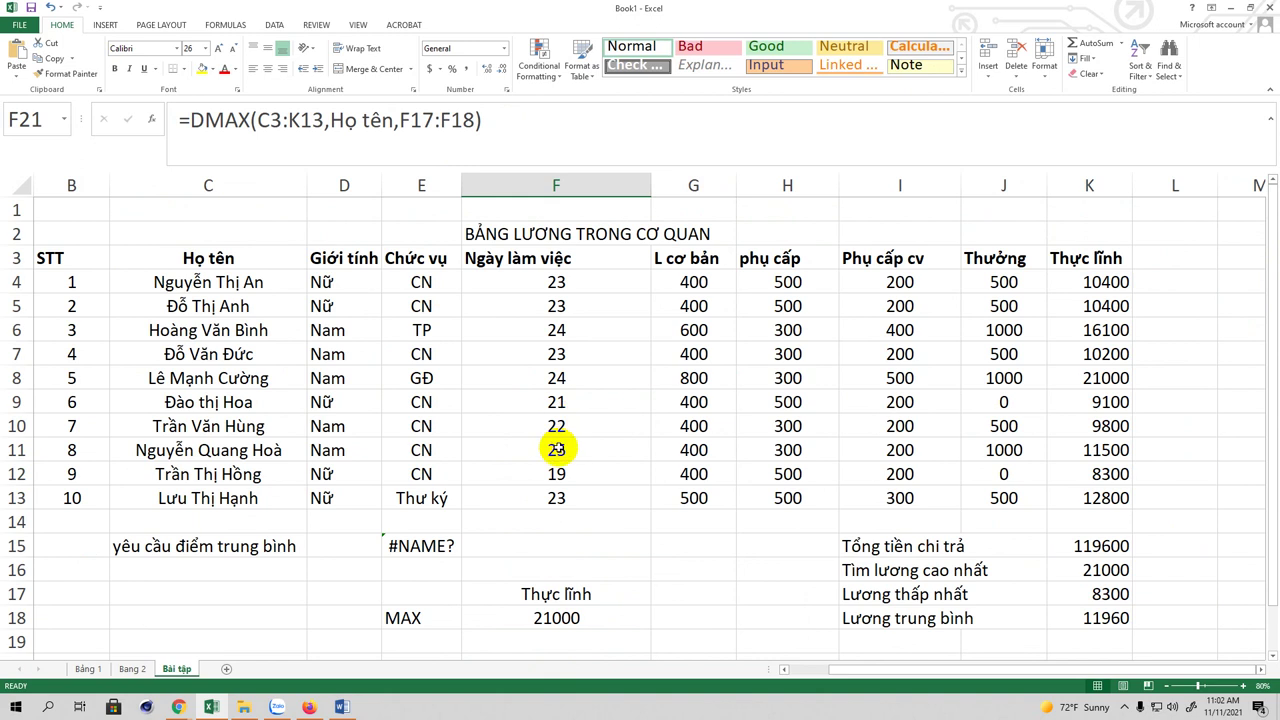
{"action": "scroll", "coordinate": [557, 449], "scroll_direction": "down", "scroll_amount": 3}
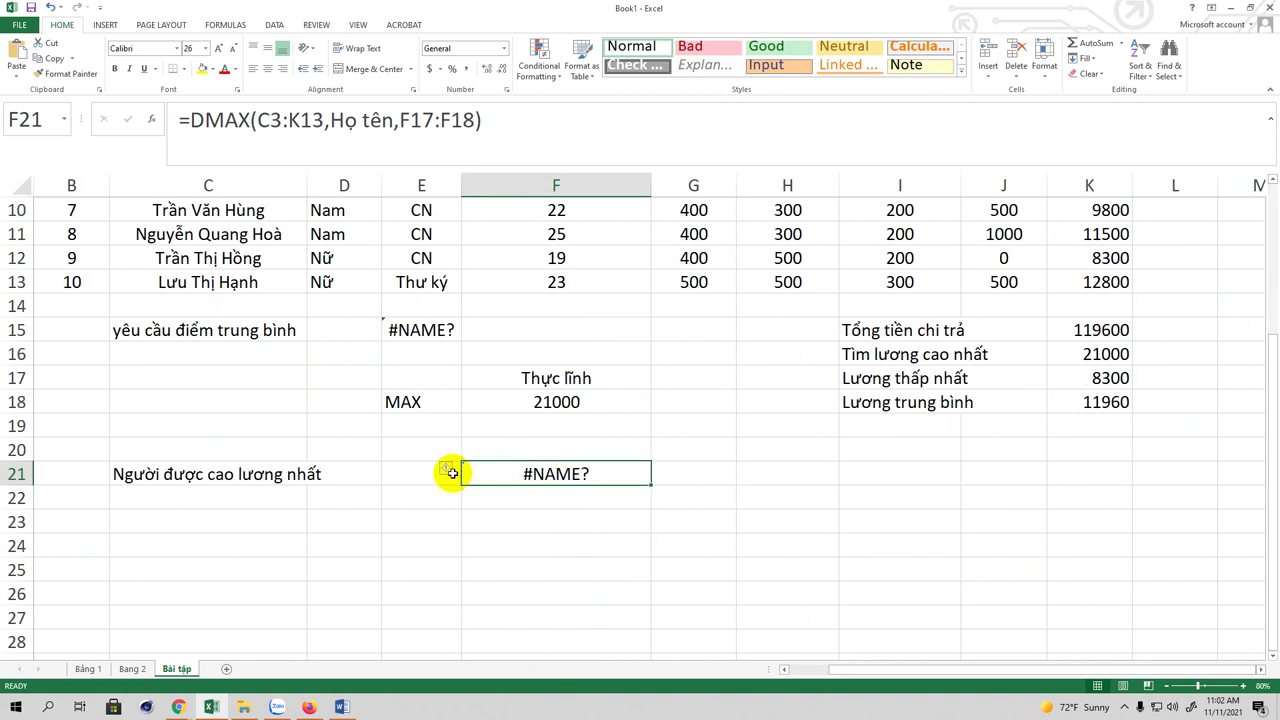
{"action": "left_click", "coordinate": [446, 470]}
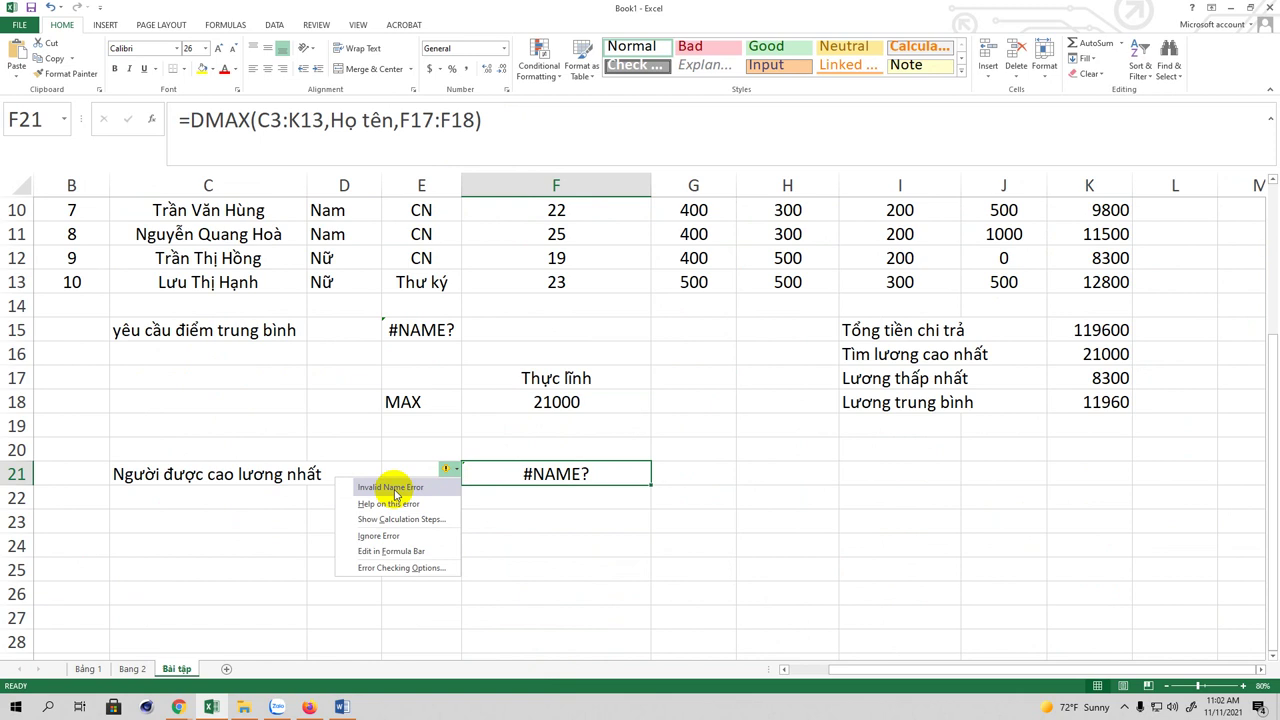
{"action": "left_click", "coordinate": [534, 466]}
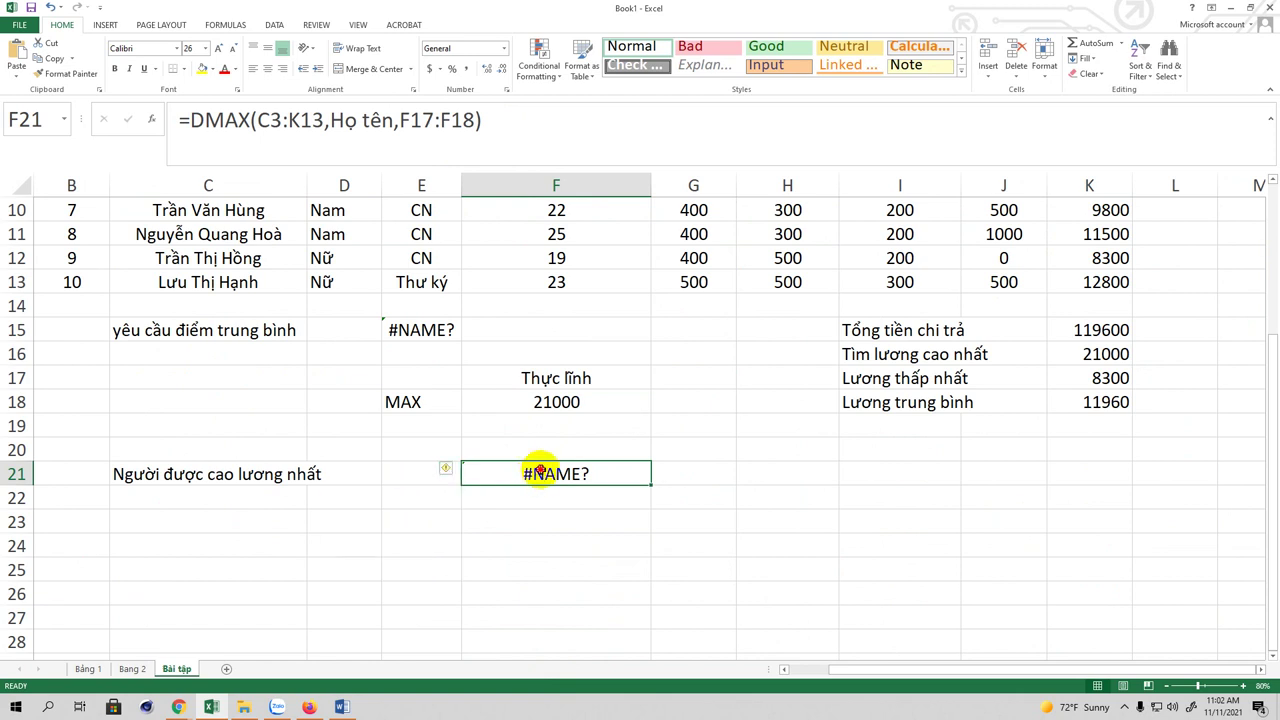
{"action": "left_click", "coordinate": [258, 120]}
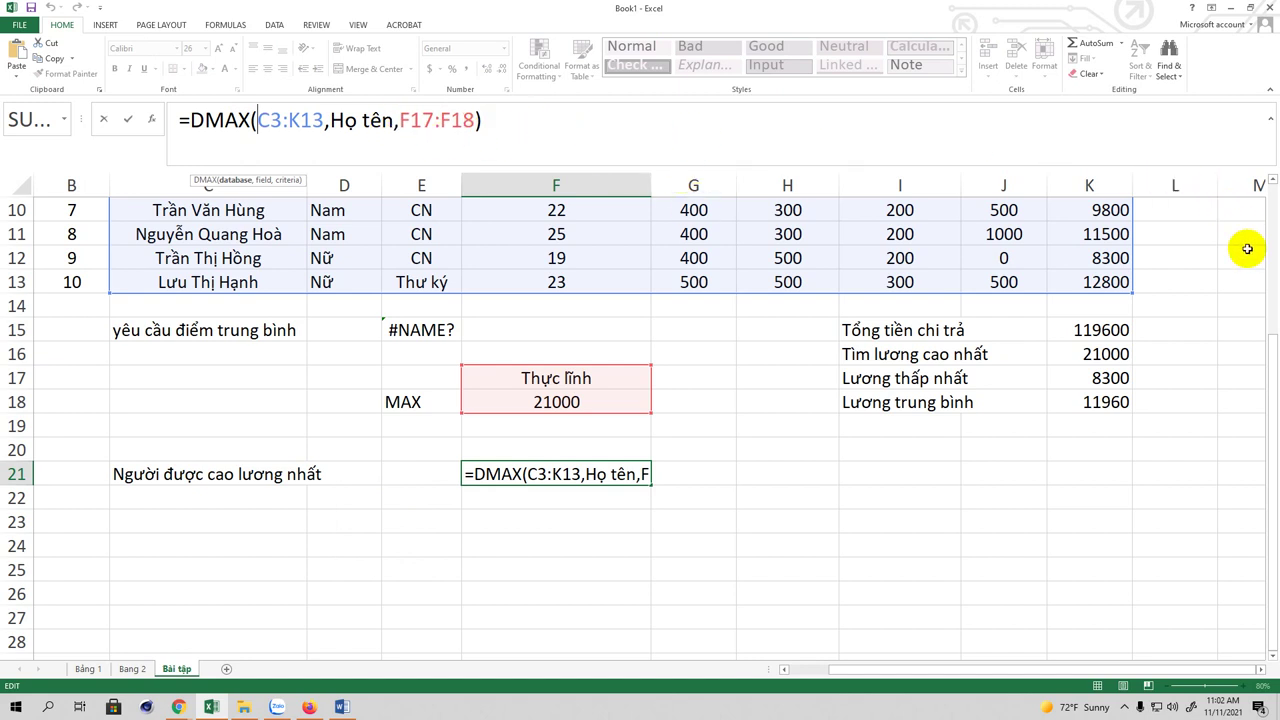
Step: Inspect the Họ tên field argument in F21's DMAX formula
{"action": "left_click_drag", "start_coordinate": [1270, 338], "coordinate": [1262, 246]}
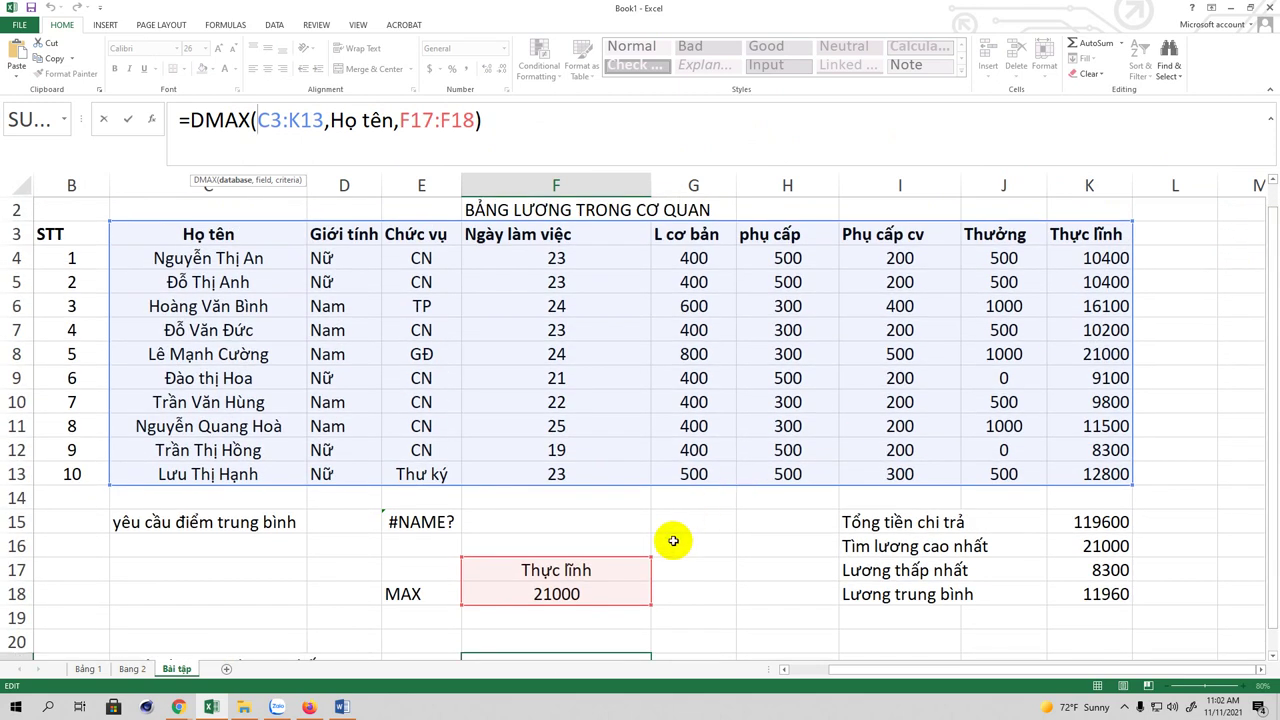
{"action": "left_click", "coordinate": [493, 118]}
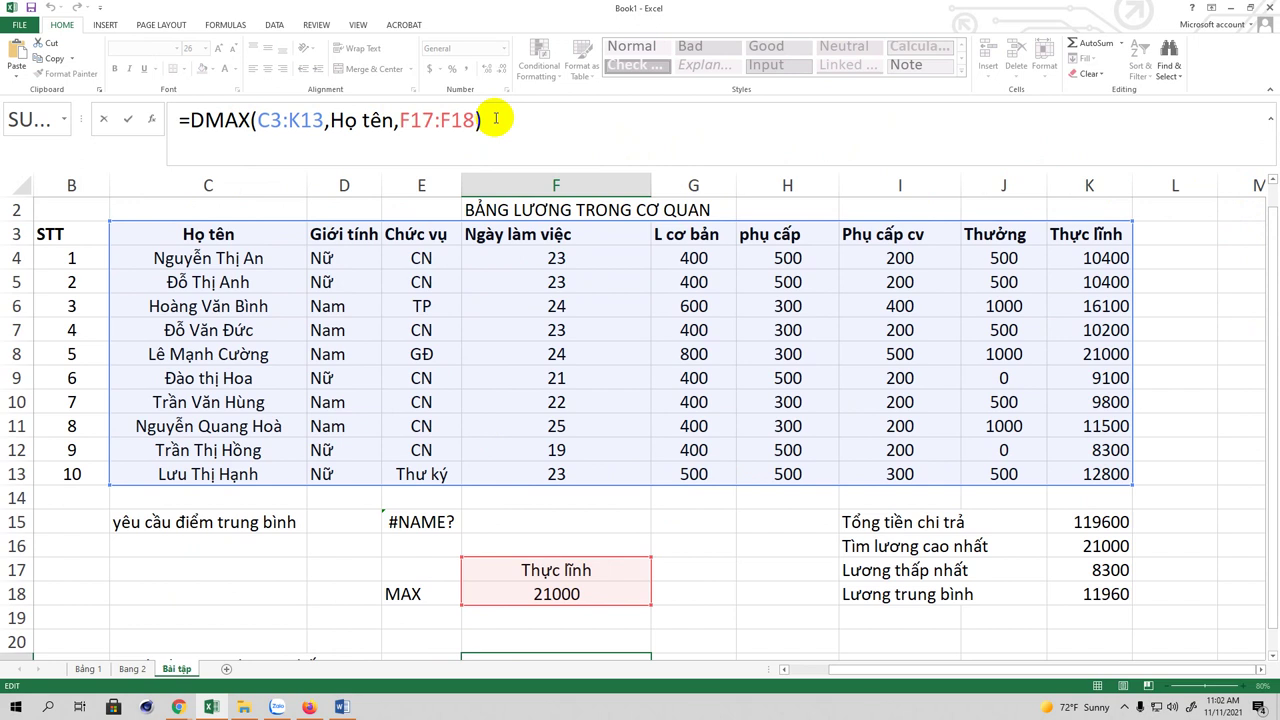
{"action": "left_click", "coordinate": [355, 130]}
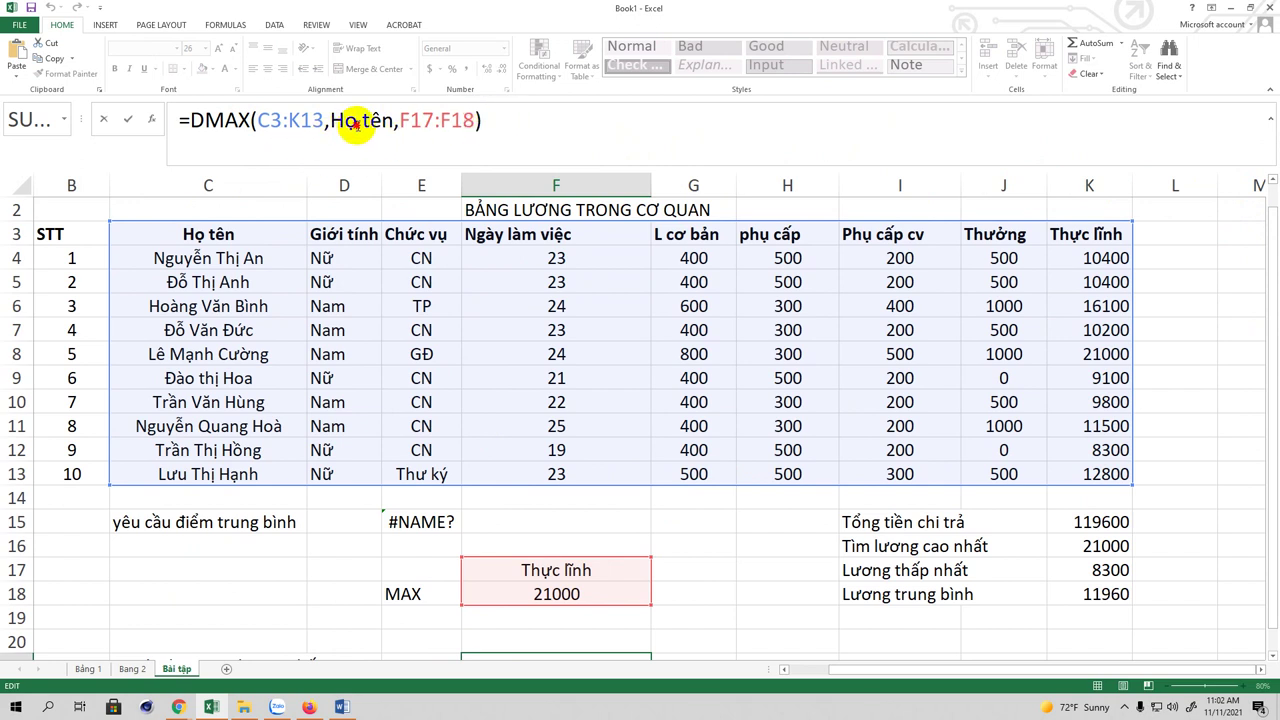
{"action": "left_click", "coordinate": [328, 124]}
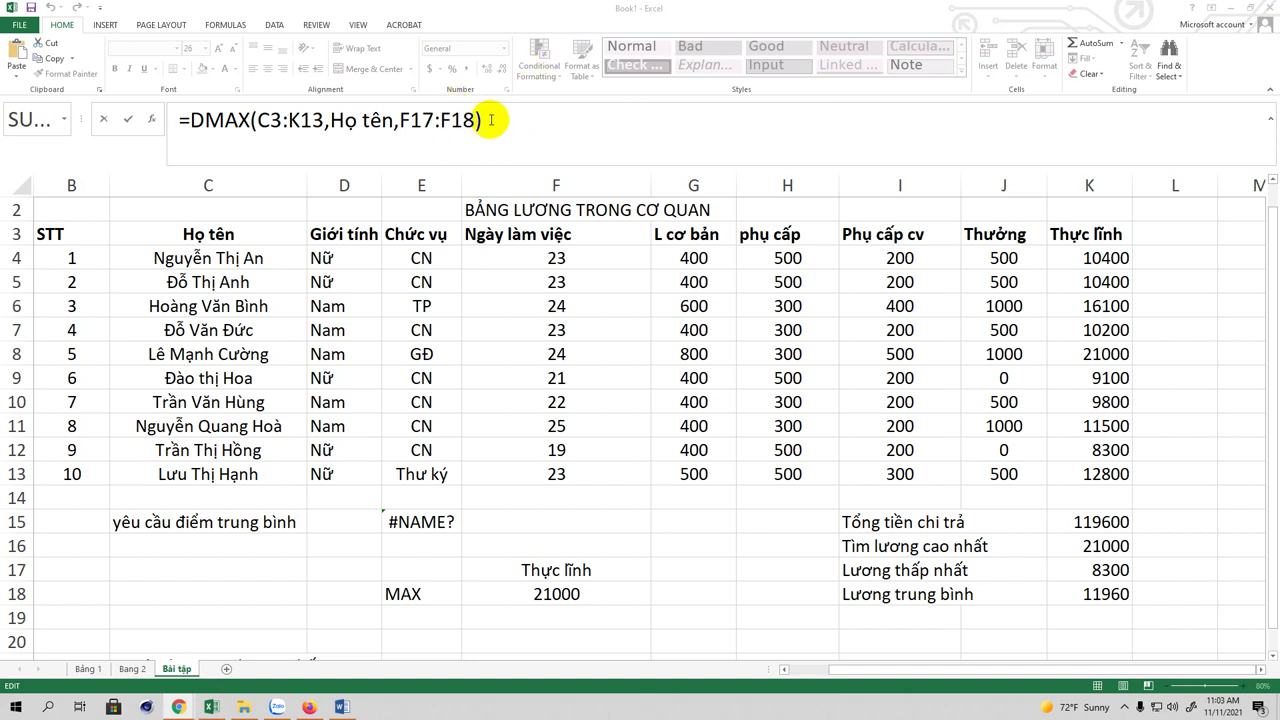
{"action": "left_click", "coordinate": [509, 120]}
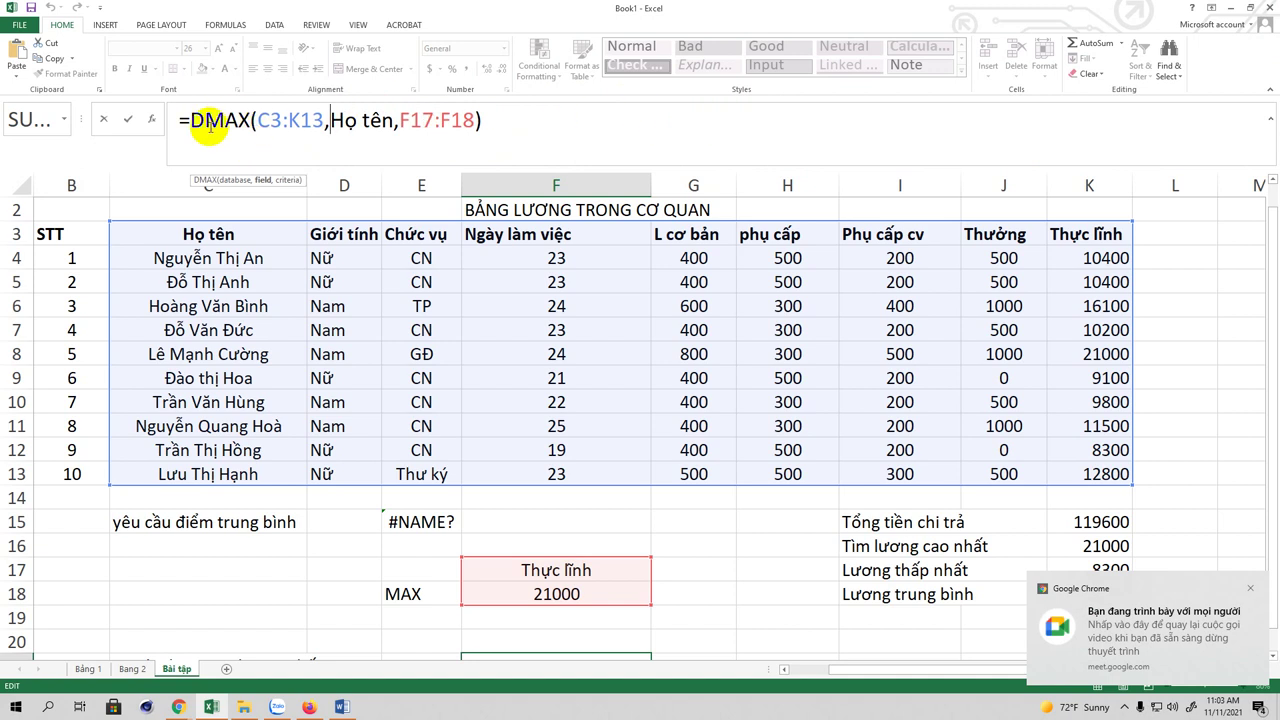
Step: Review the DMAX function name, then bring up Save As for the unsaved Book1
{"action": "left_click_drag", "start_coordinate": [186, 121], "coordinate": [243, 121]}
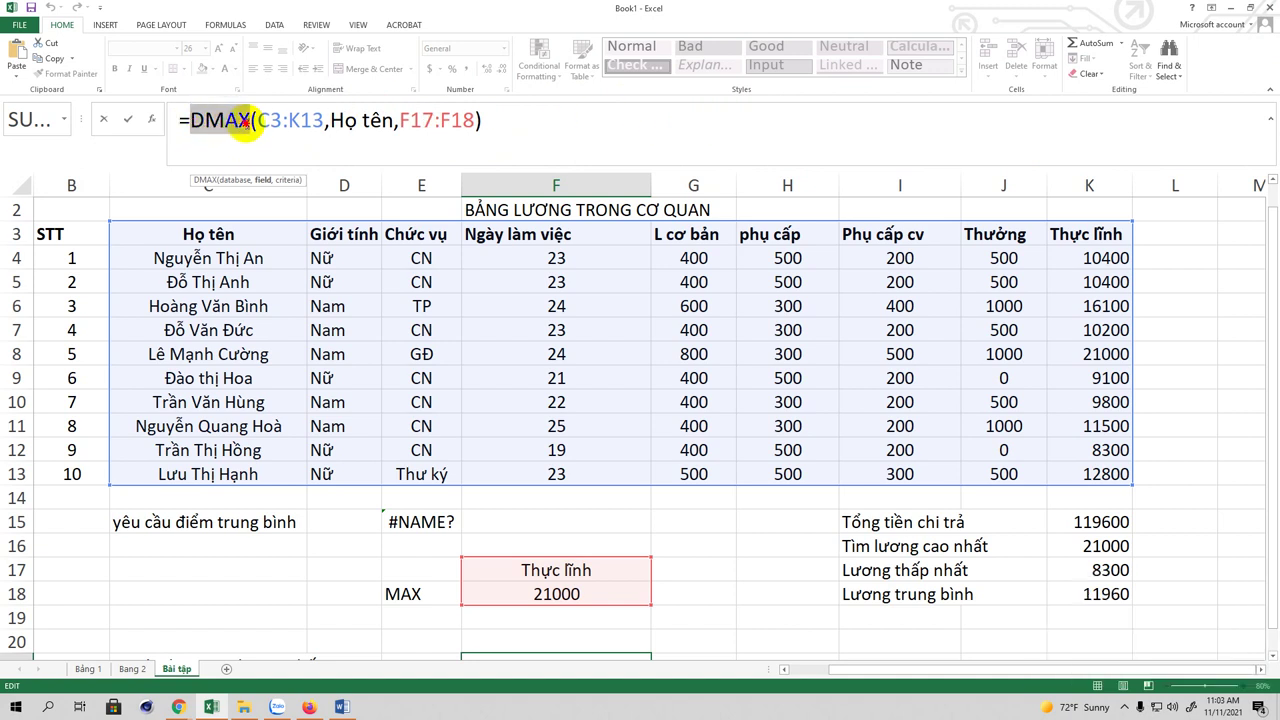
{"action": "left_click", "coordinate": [528, 112]}
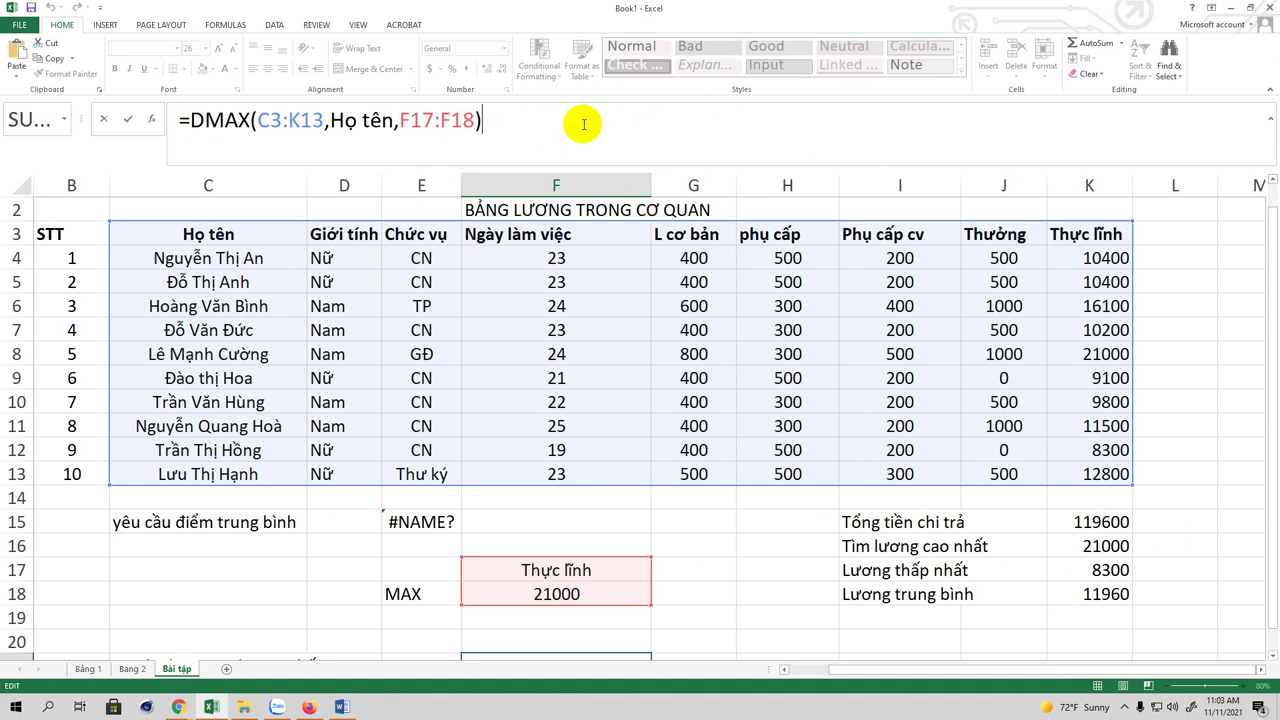
{"action": "left_click", "coordinate": [31, 8]}
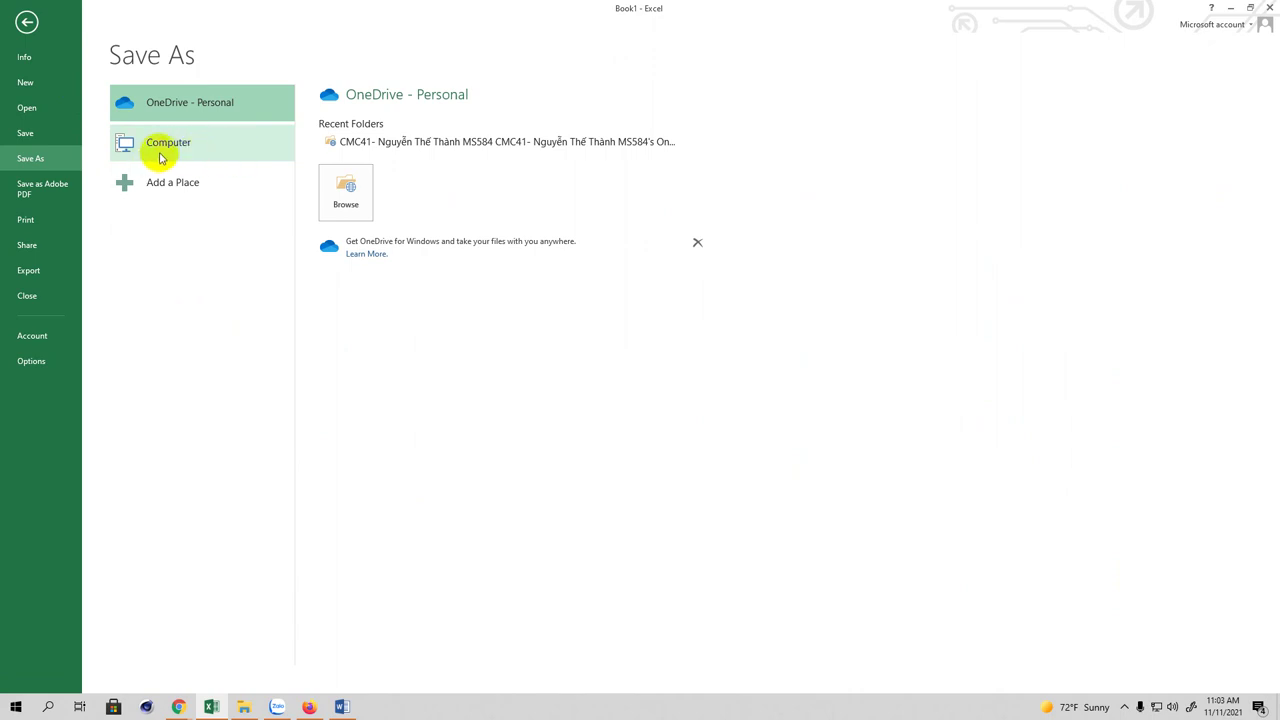
Step: Save Book1 on Computer as BAI SINH VIEN in the DANH SACH SV LỚP 2021 folder
{"action": "left_click", "coordinate": [164, 158]}
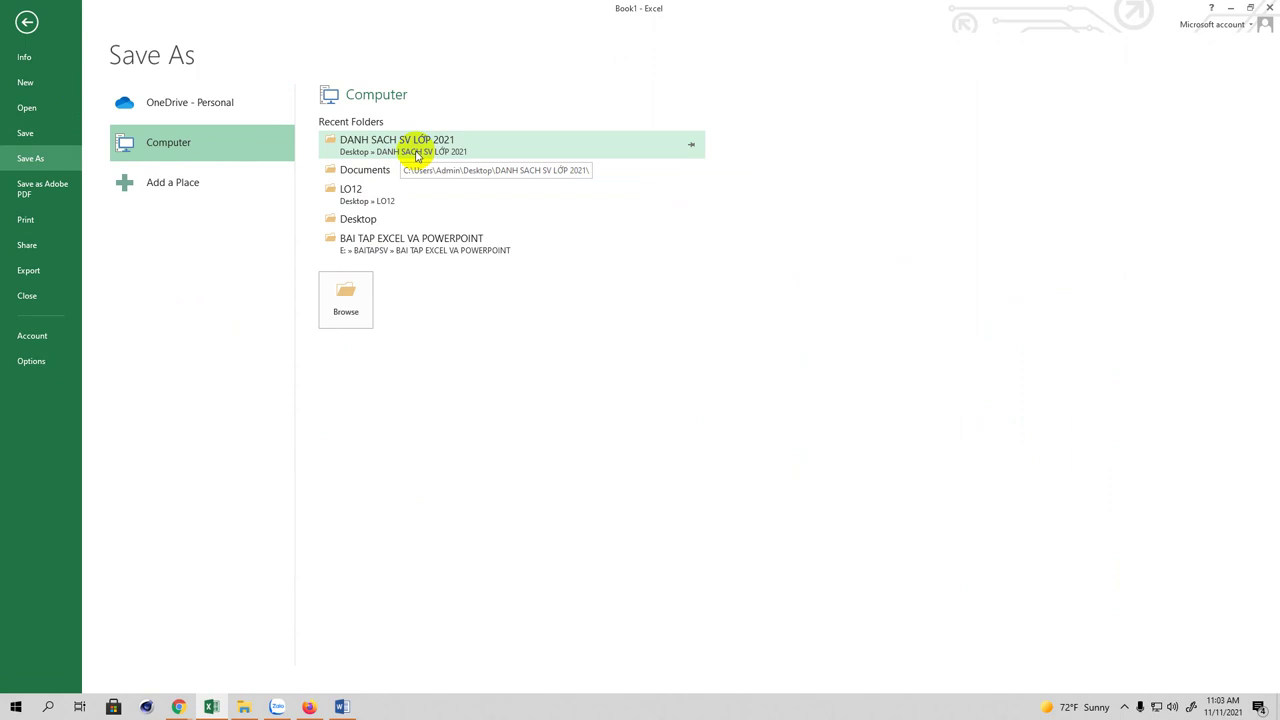
{"action": "left_click", "coordinate": [416, 152]}
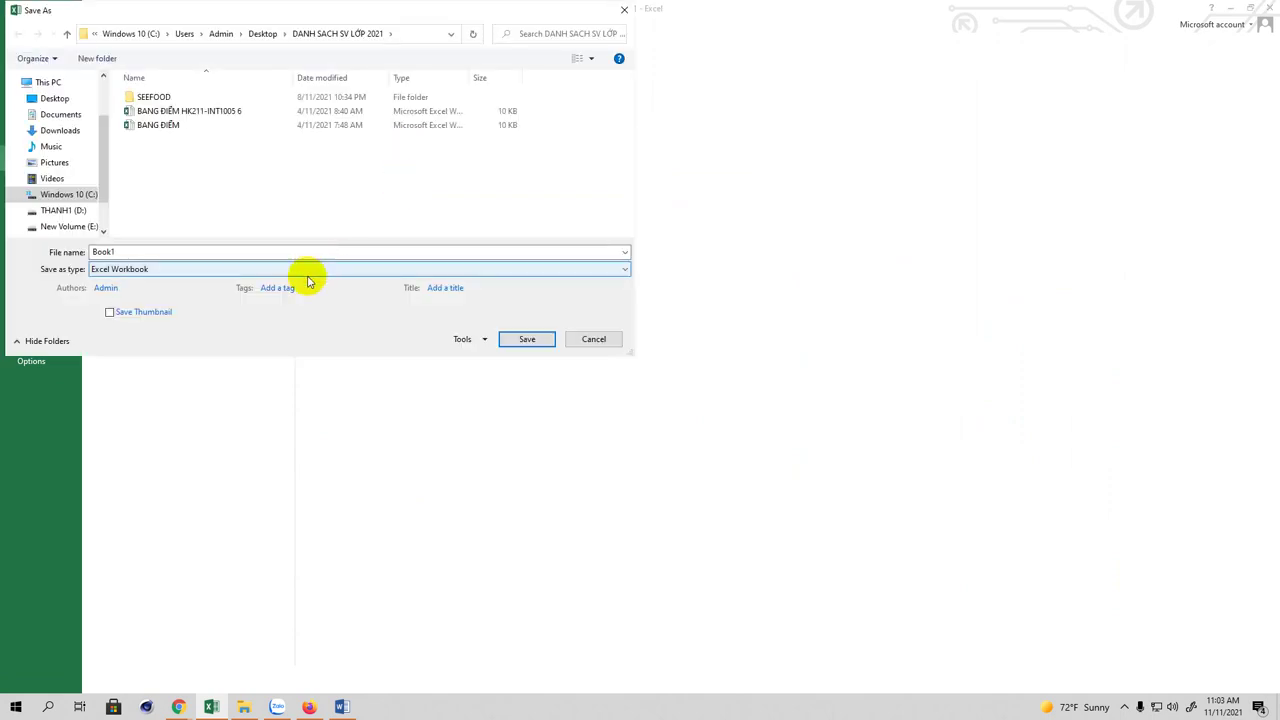
{"action": "double_click", "coordinate": [176, 251]}
{"action": "key", "text": "BackSpace"}
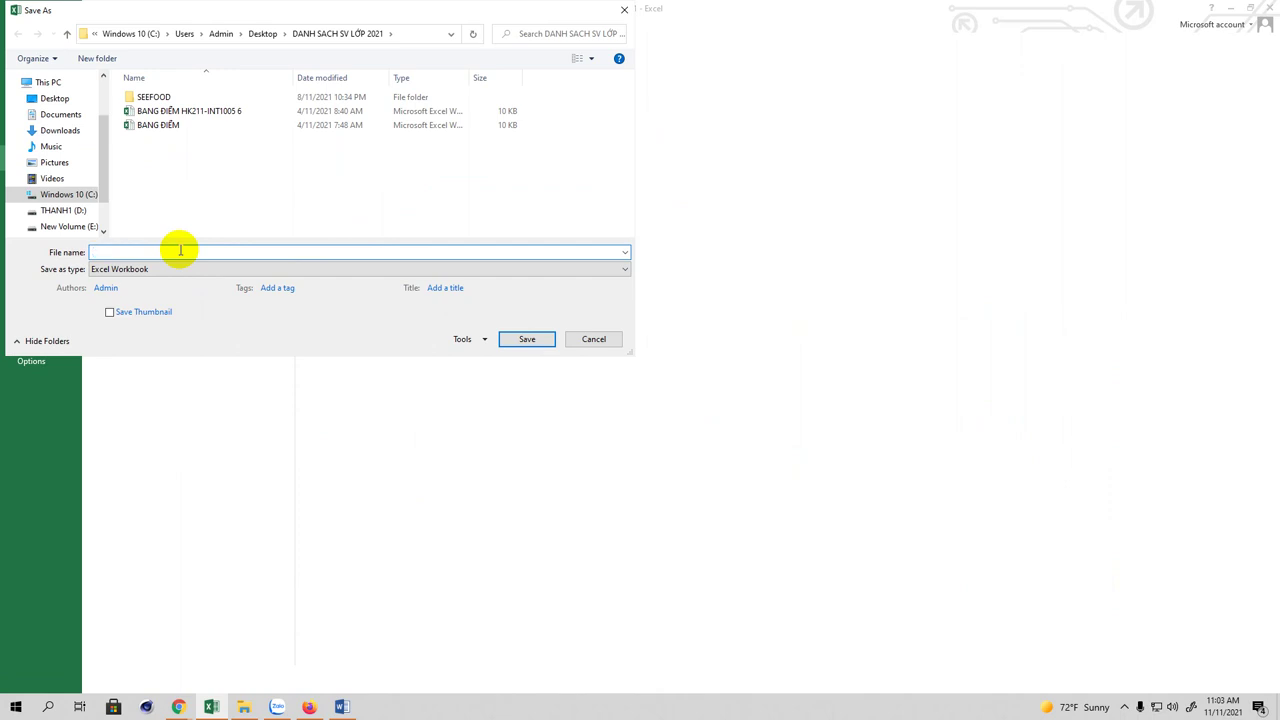
{"action": "type", "text": "BA"}
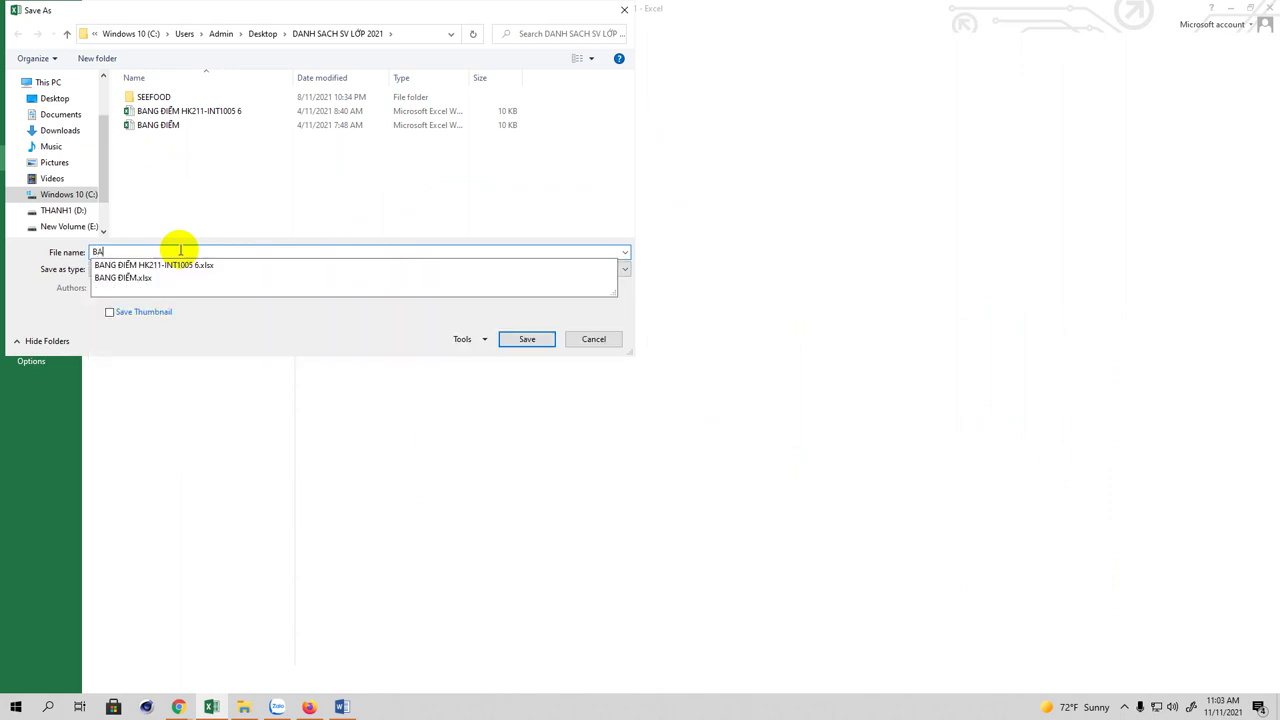
{"action": "type", "text": "I SINH VIEN"}
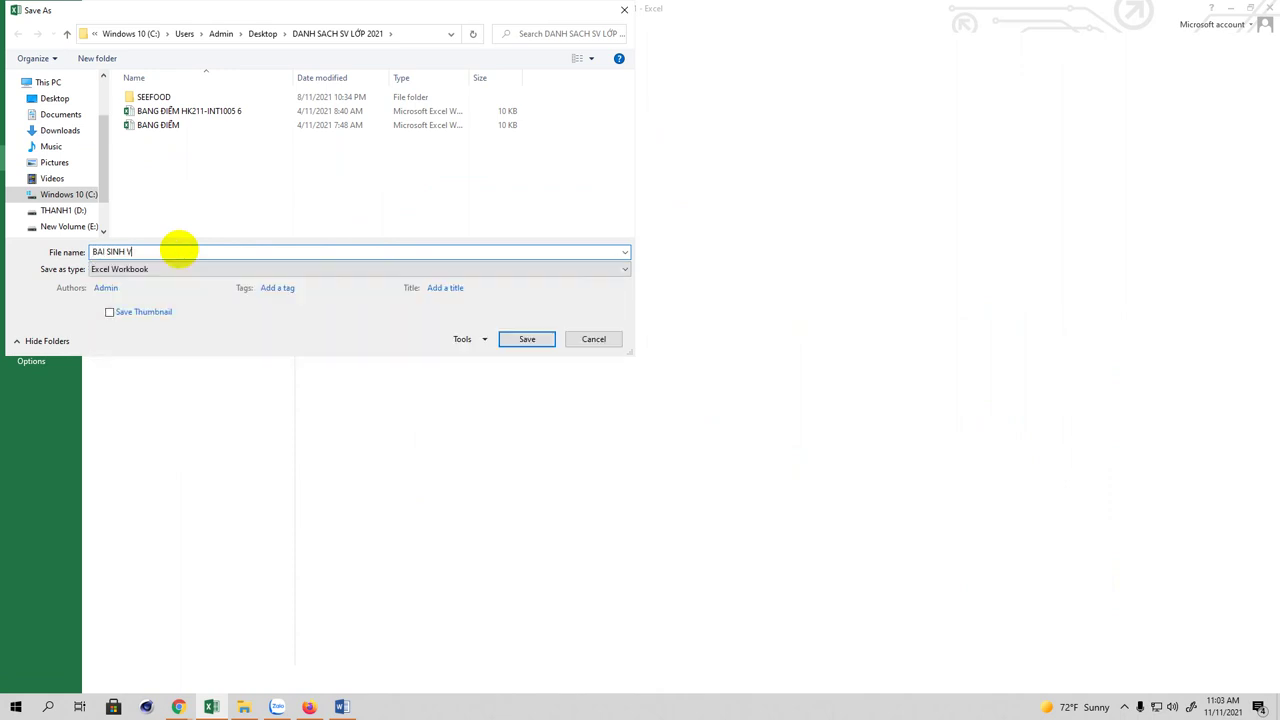
{"action": "left_click", "coordinate": [510, 340]}
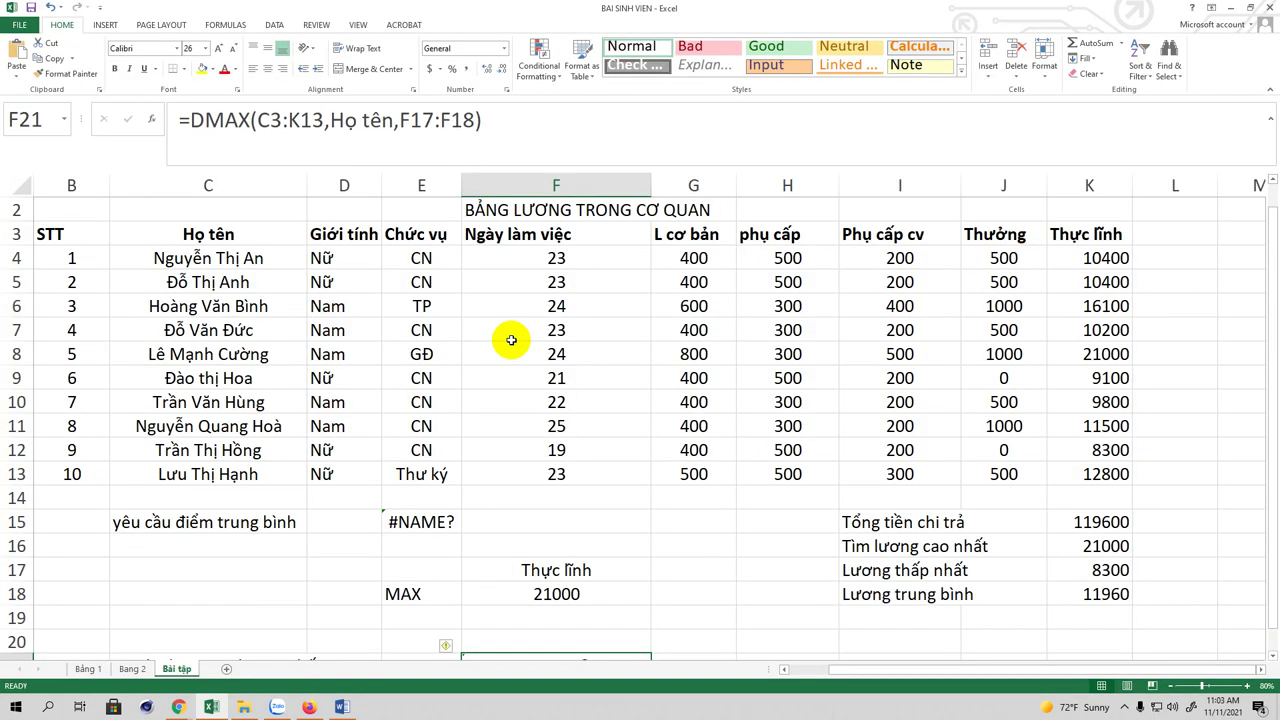
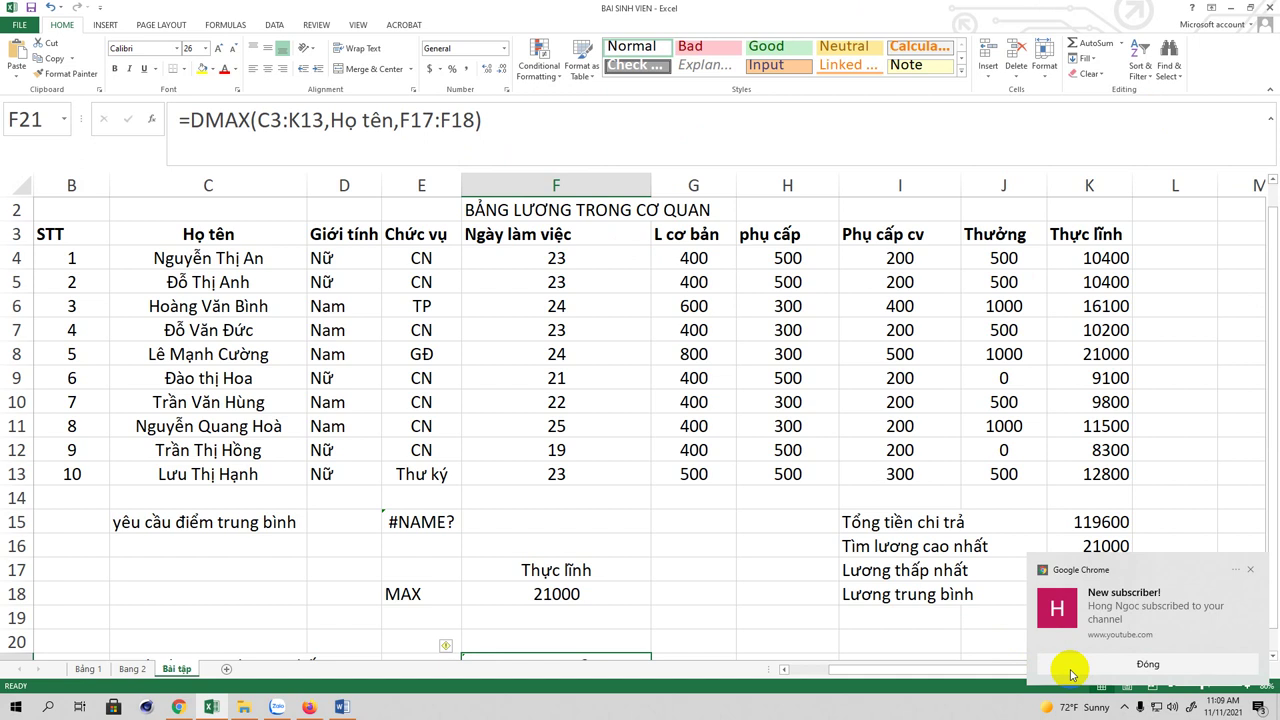
Step: Close the 'New subscriber!' notification to reveal the minimum 8300 and average 11960
{"action": "left_click", "coordinate": [1070, 668]}
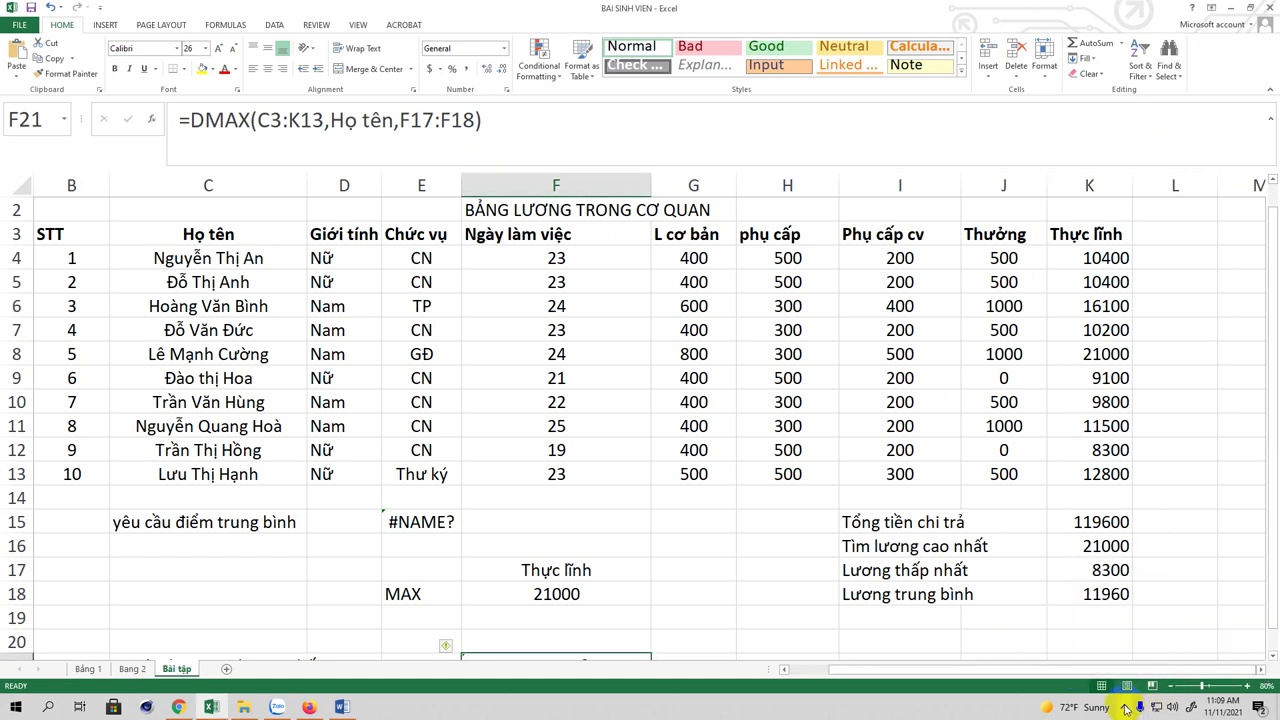